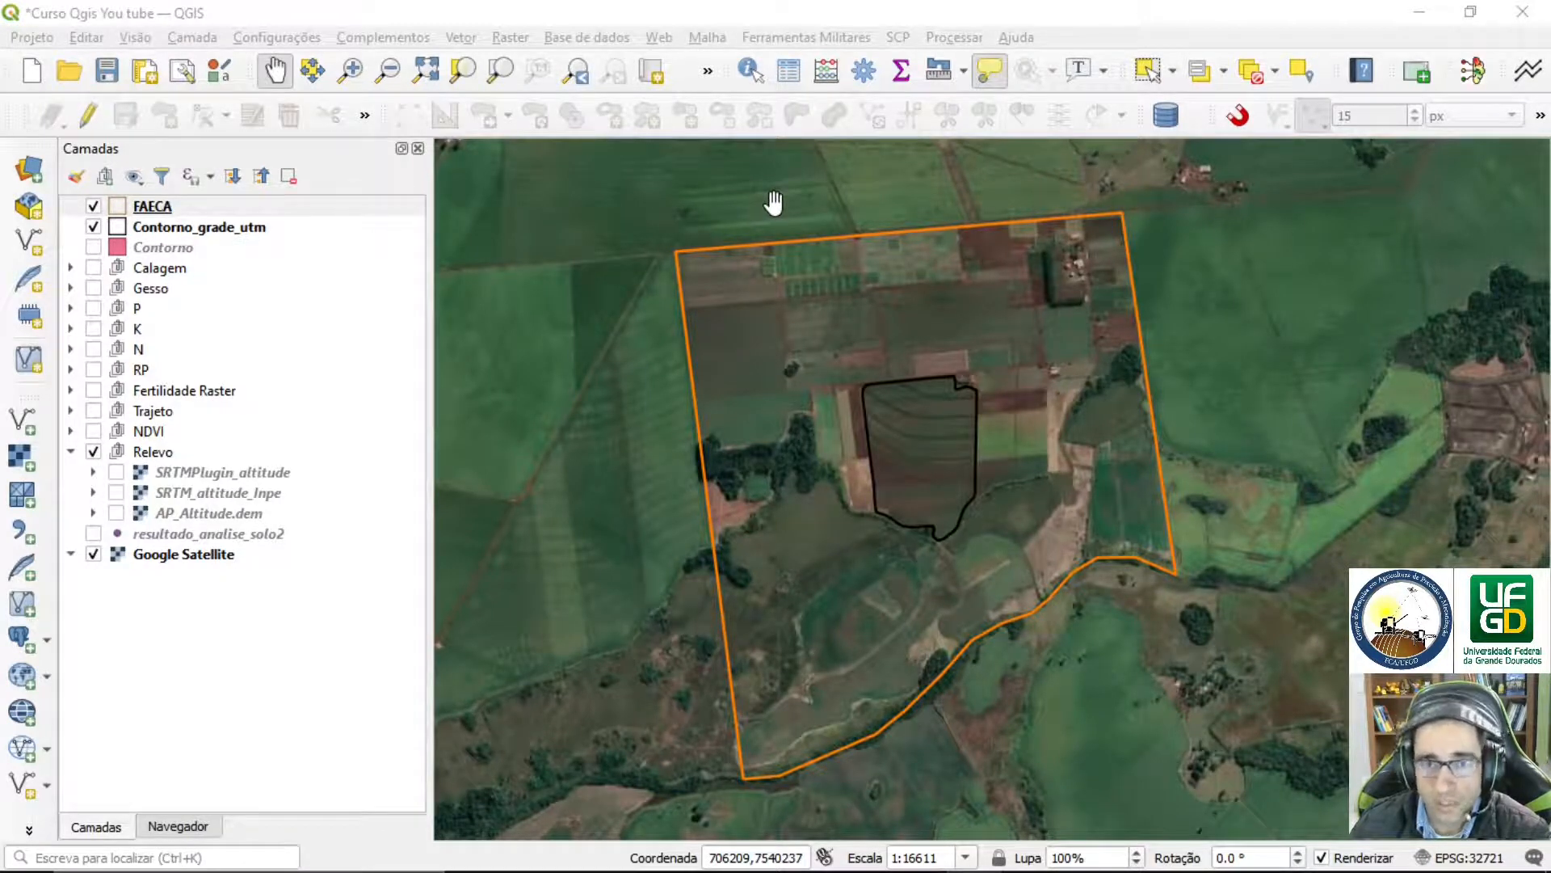
Toggle the SRTMPlugin_altitude layer to examine its coverage over the FAECA boundary and the satellite image
click(92, 450)
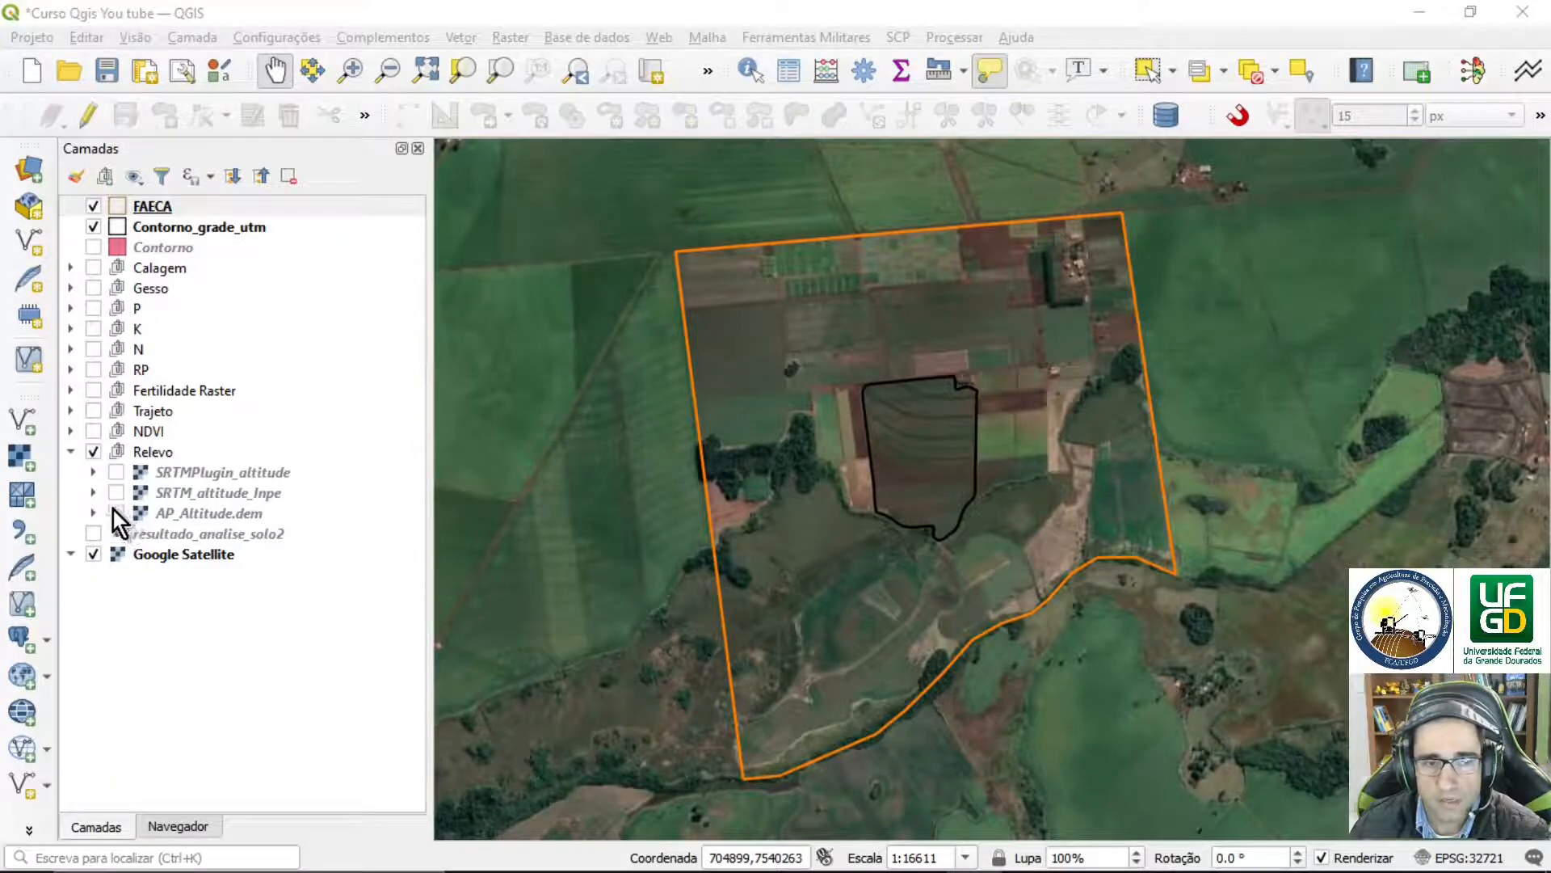
click(114, 475)
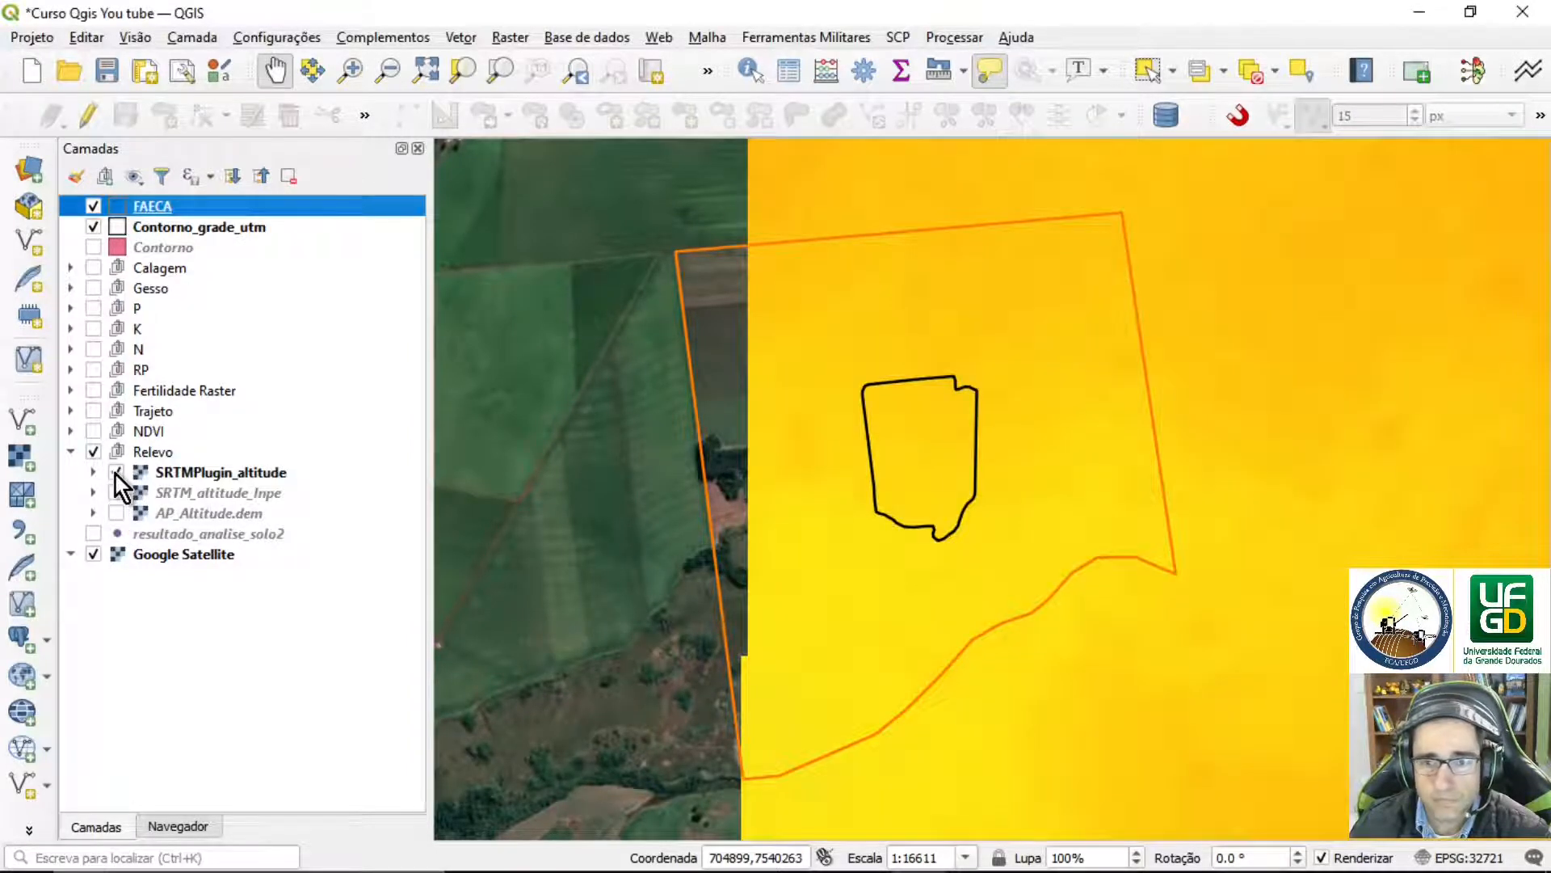
click(115, 475)
click(114, 475)
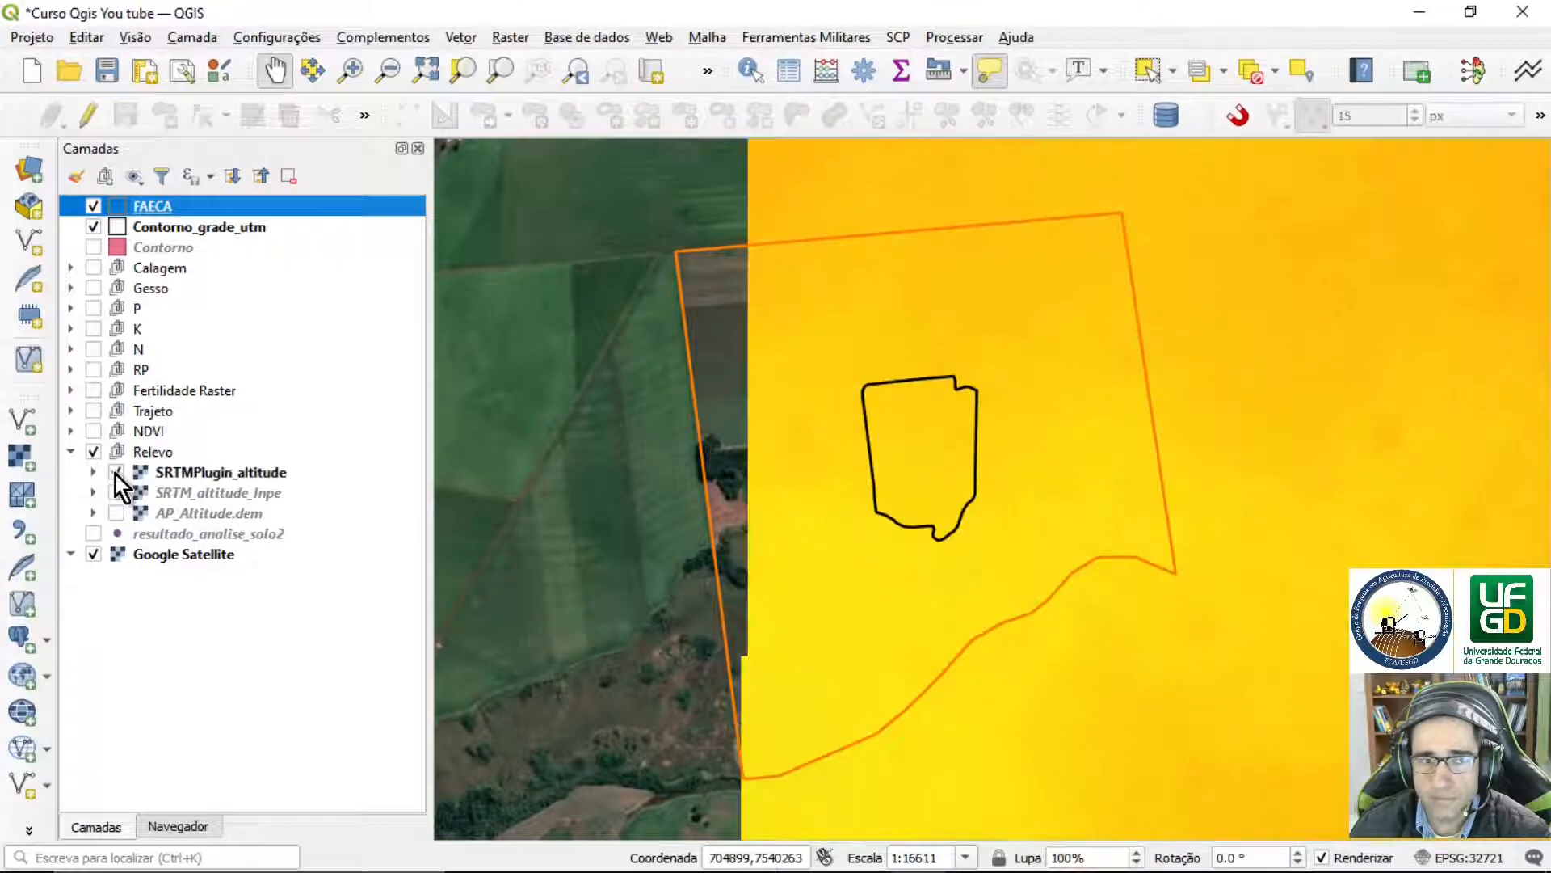
click(115, 475)
click(115, 475)
click(117, 475)
Compare the SRTM_altitude_Inpe raster with SRTMPlugin_altitude and AP_Altitude.dem over the same area, leaving all three layers hidden
click(116, 491)
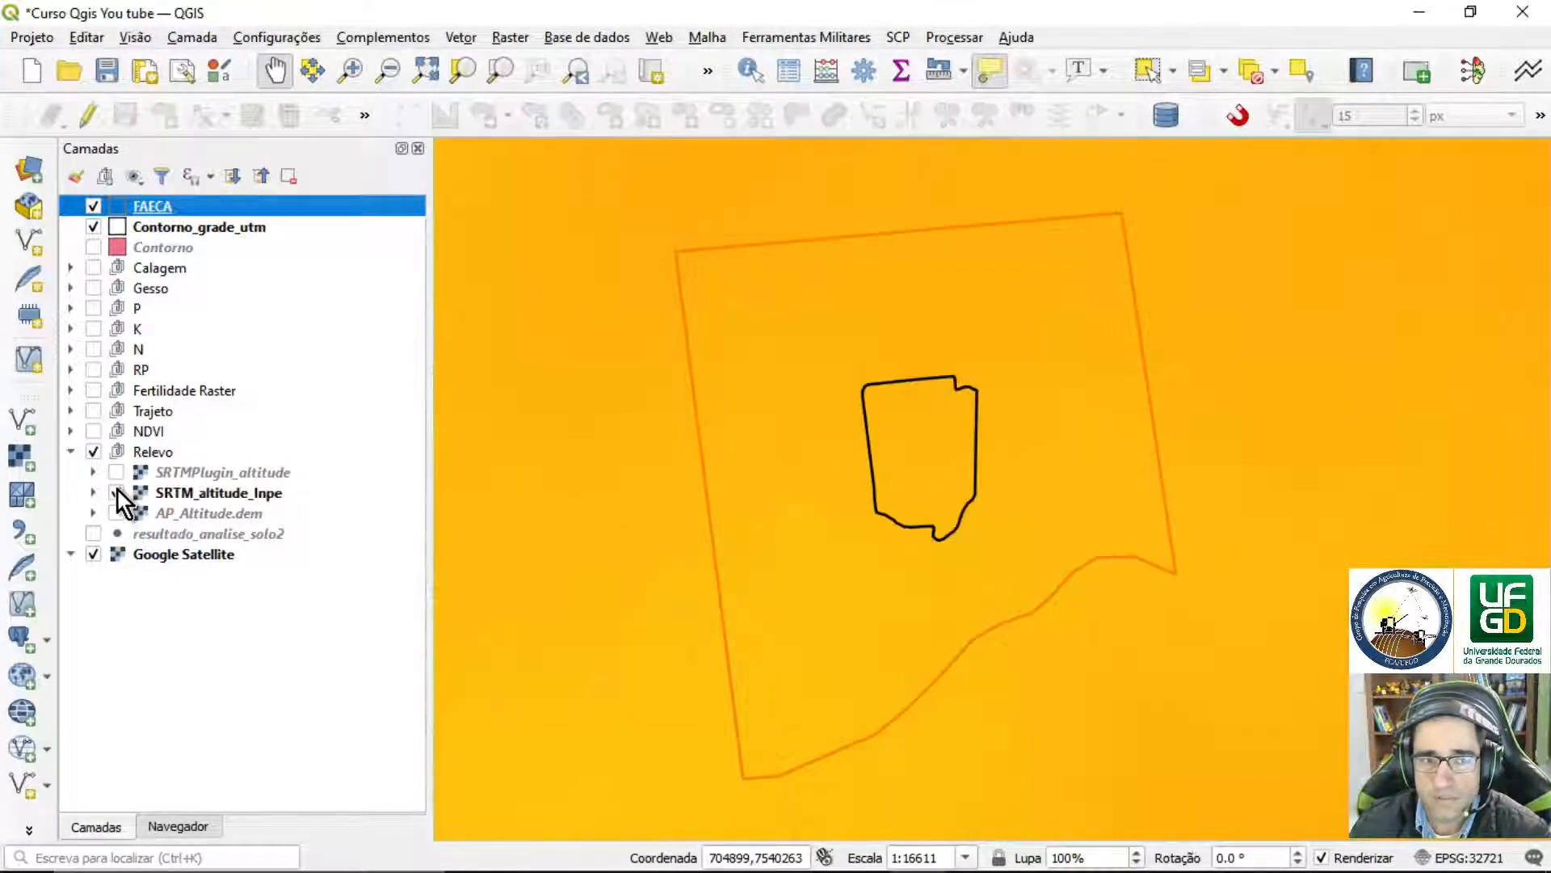
click(117, 475)
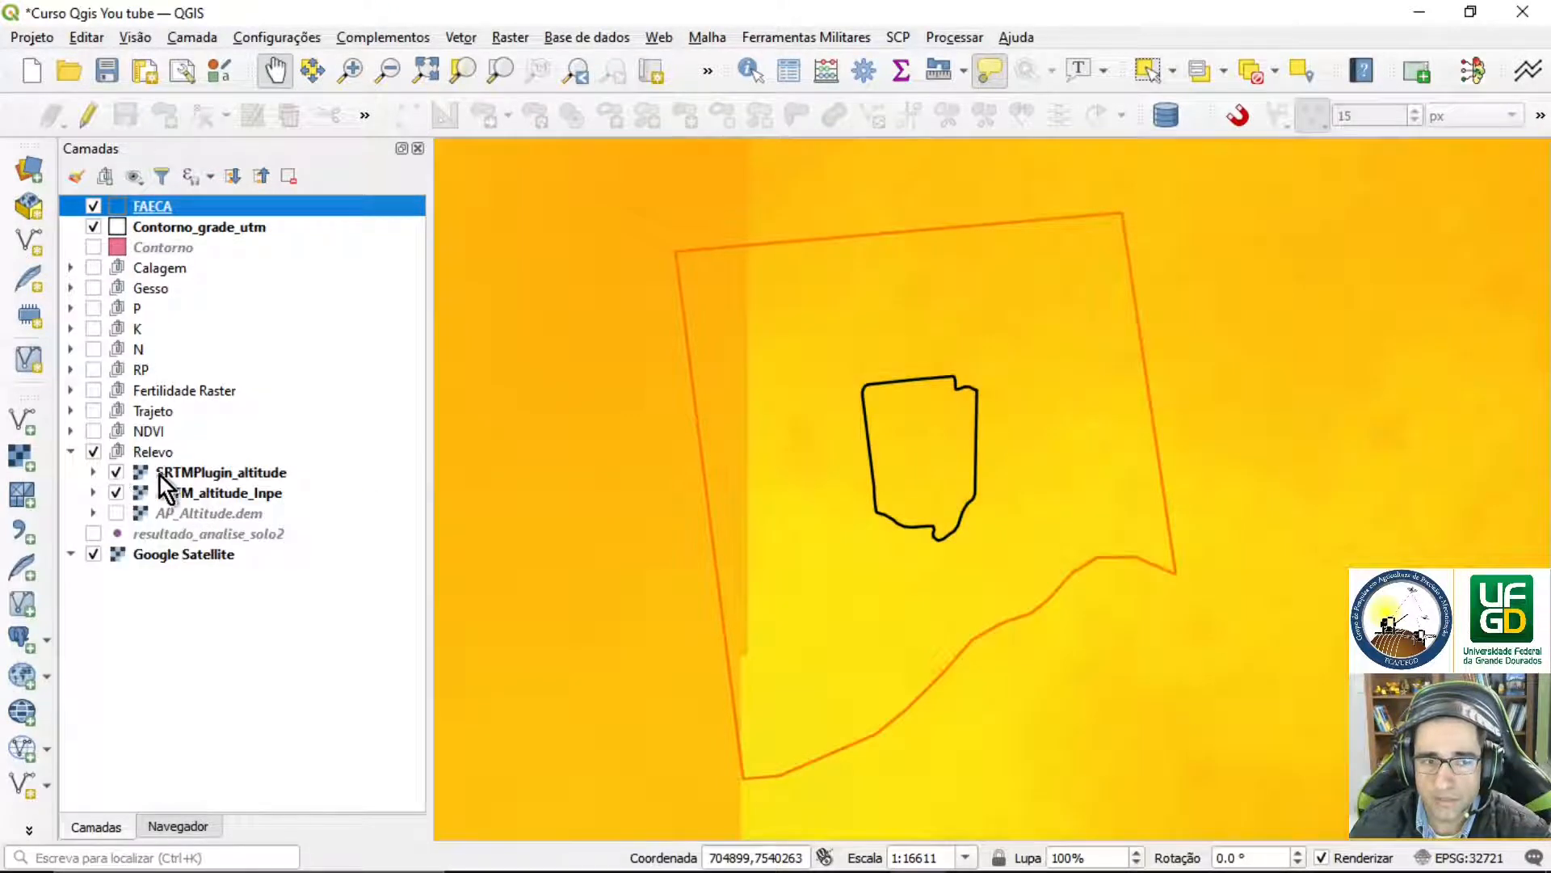
click(117, 475)
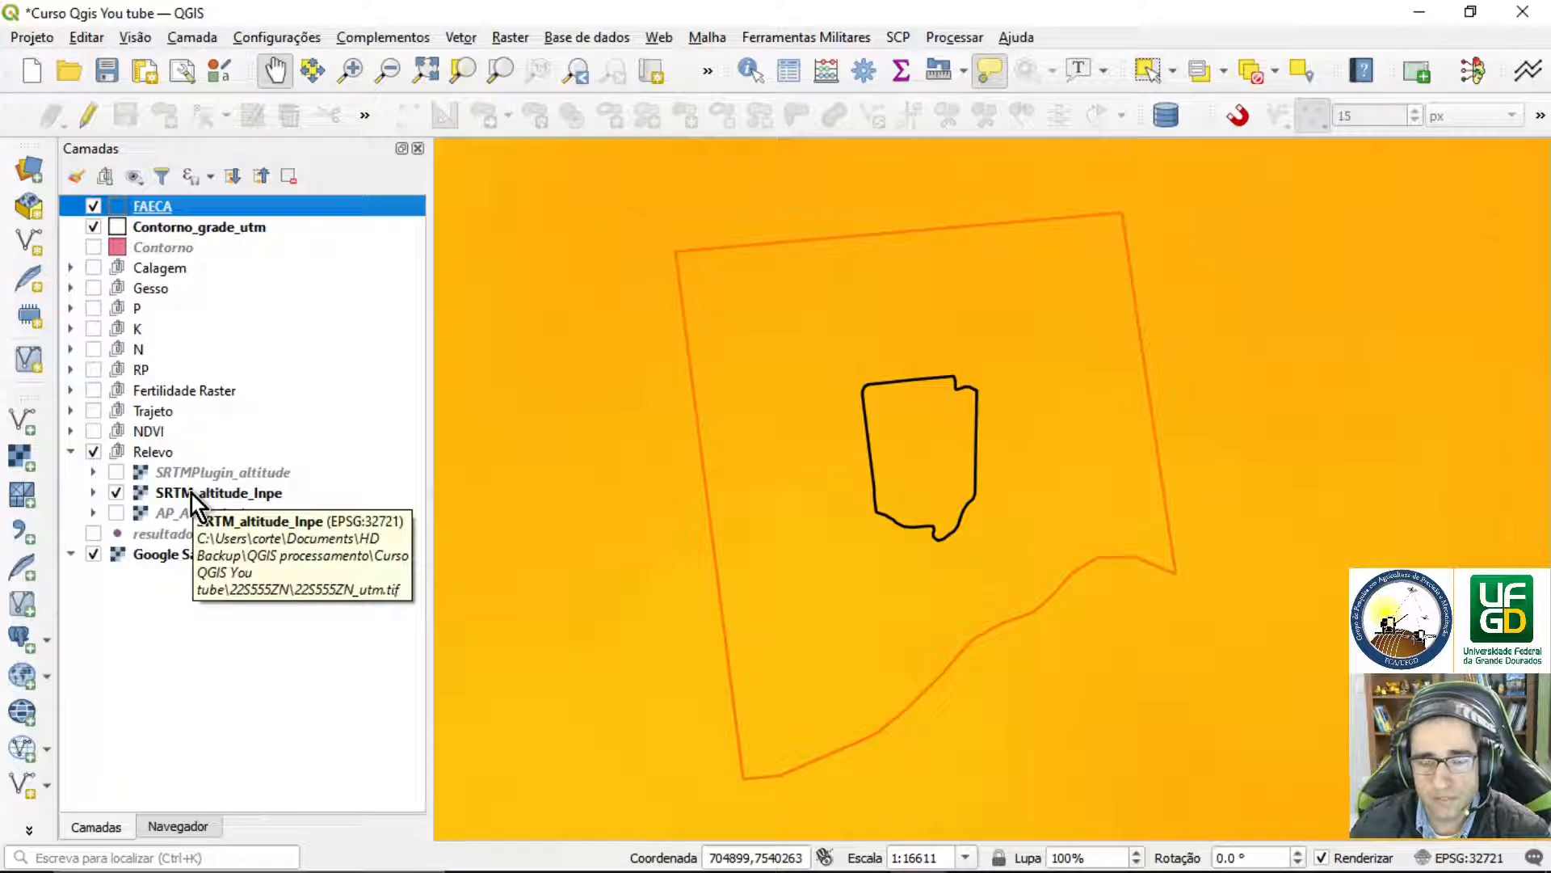
click(117, 473)
click(117, 473)
click(116, 493)
click(116, 513)
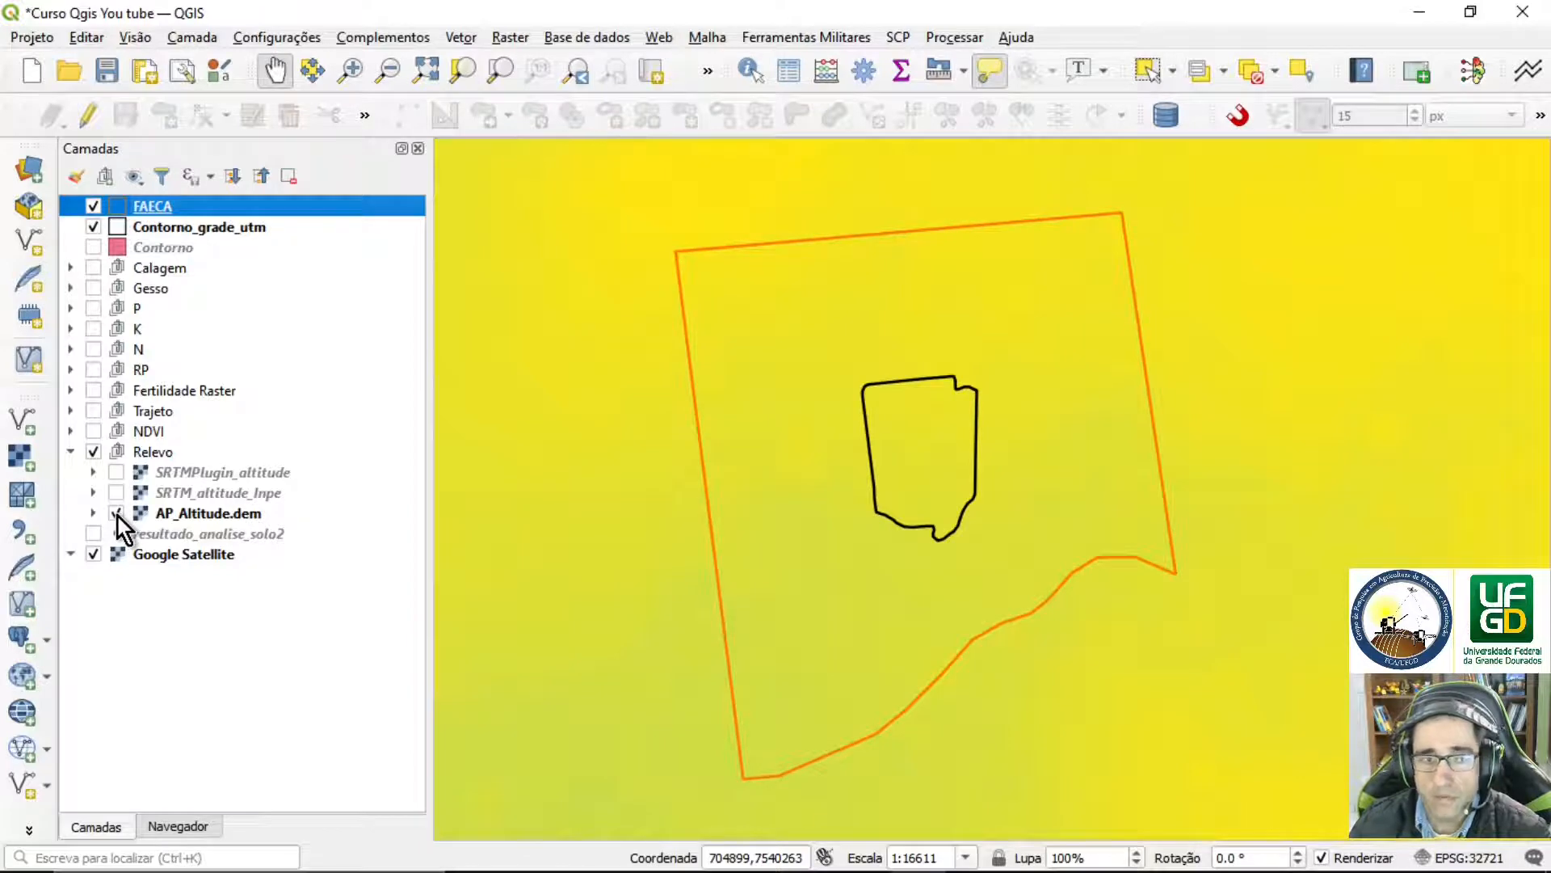
click(117, 513)
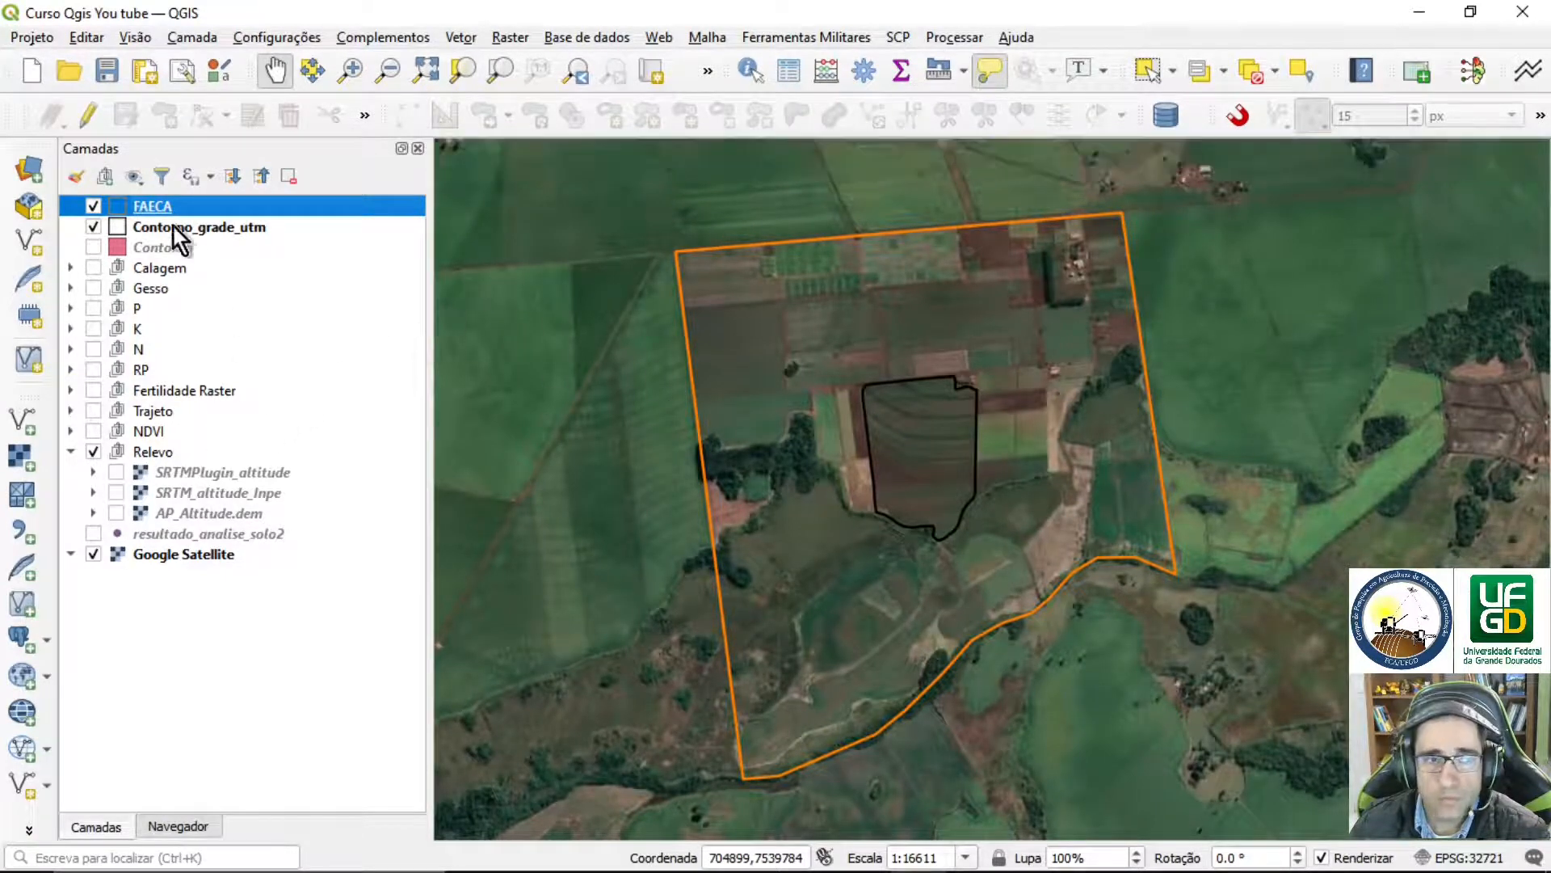
Zoom the map to the FAECA boundary and show AP_Altitude.dem, keeping SRTM_altitude_Inpe as the active layer
click(493, 70)
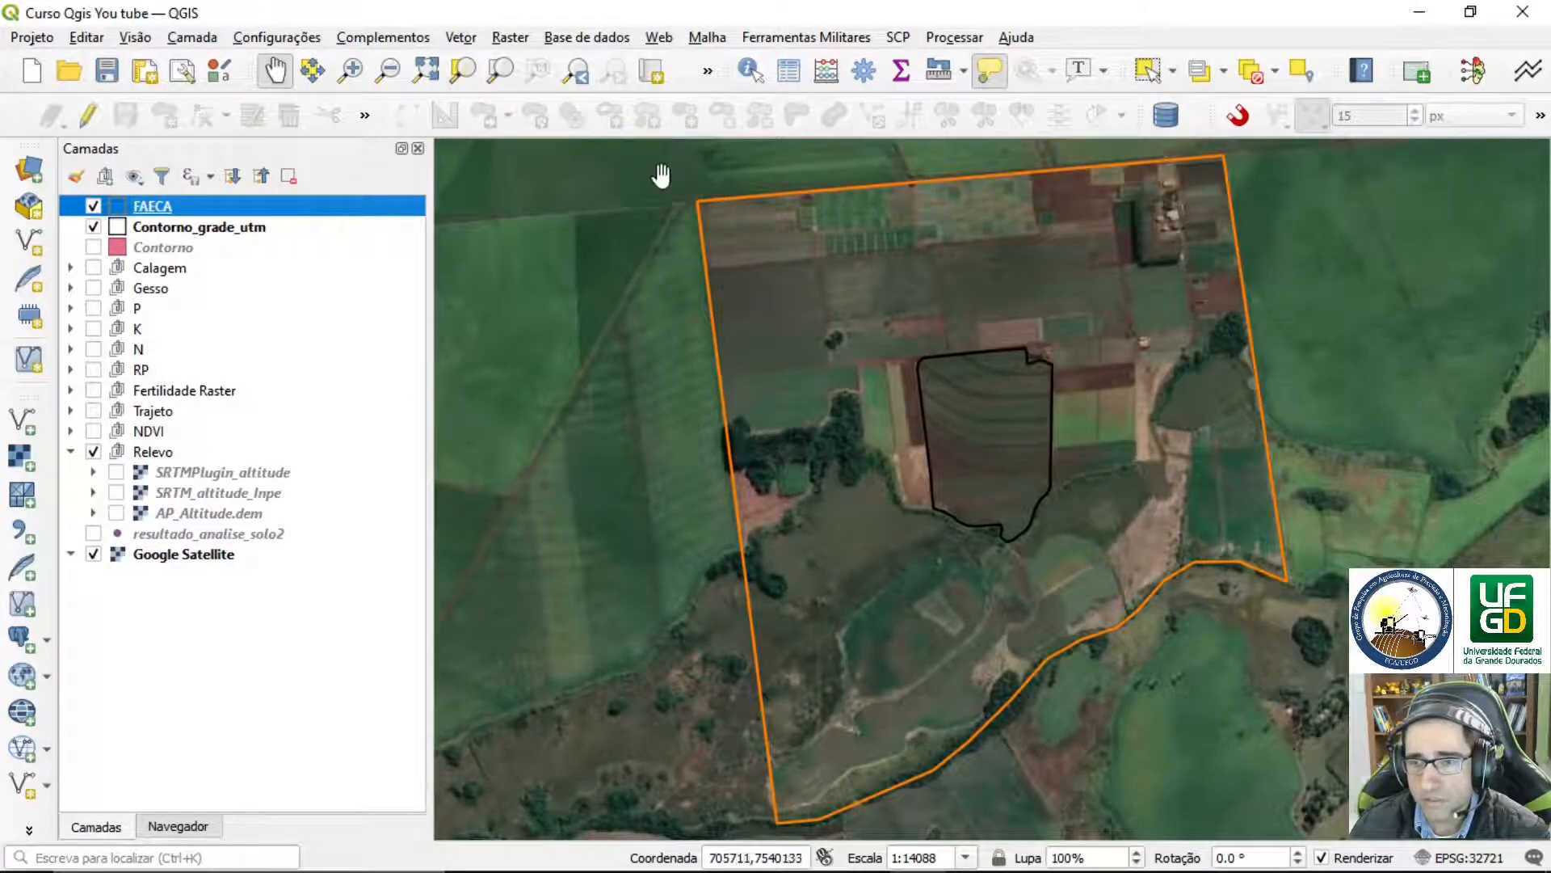
click(172, 496)
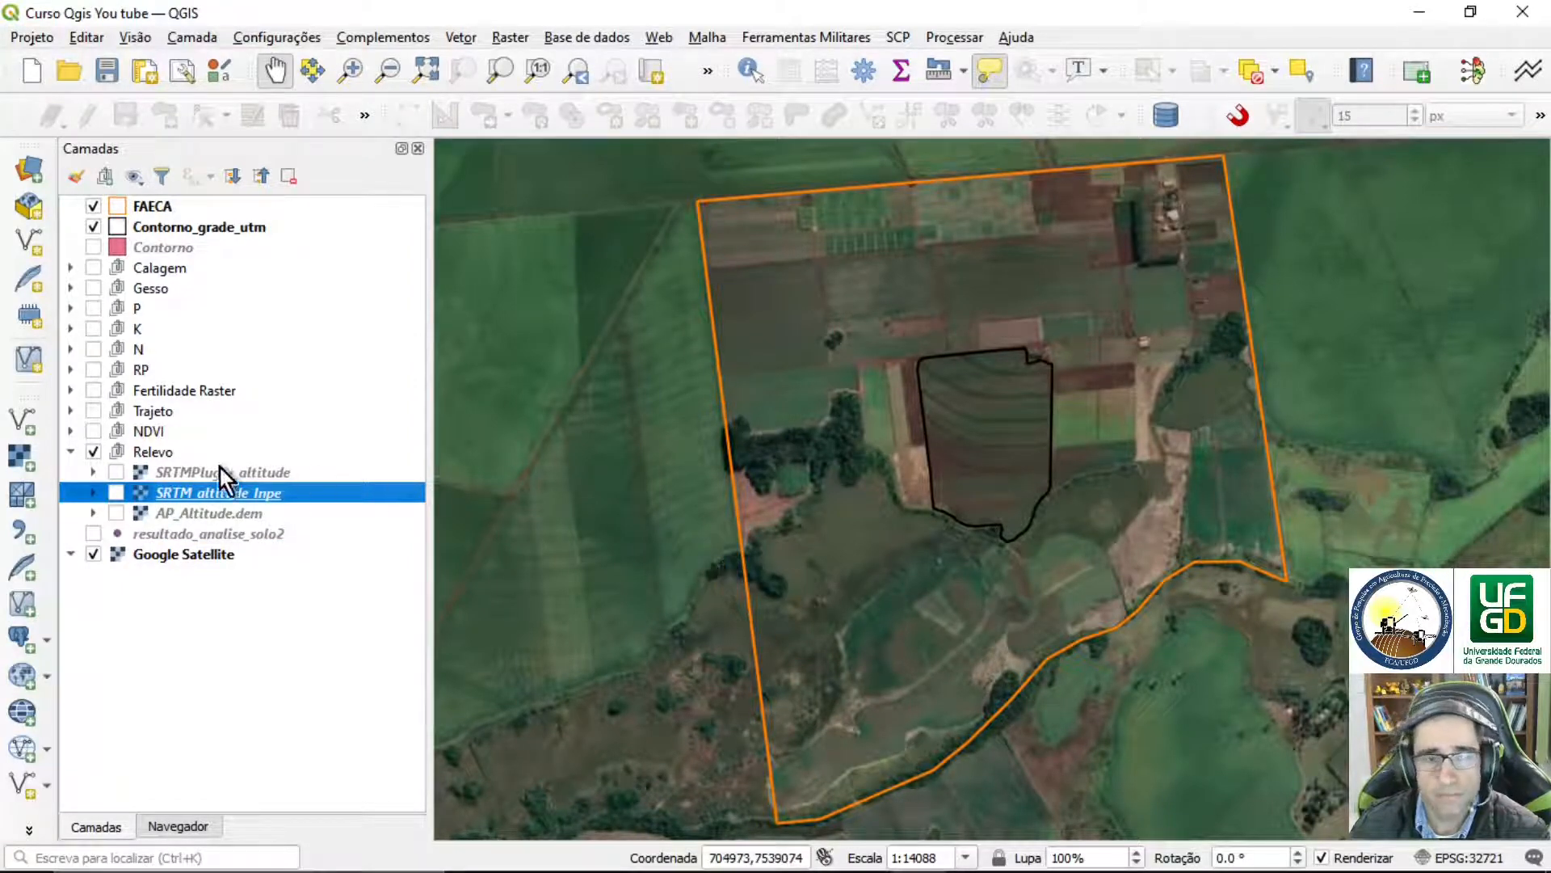
click(118, 514)
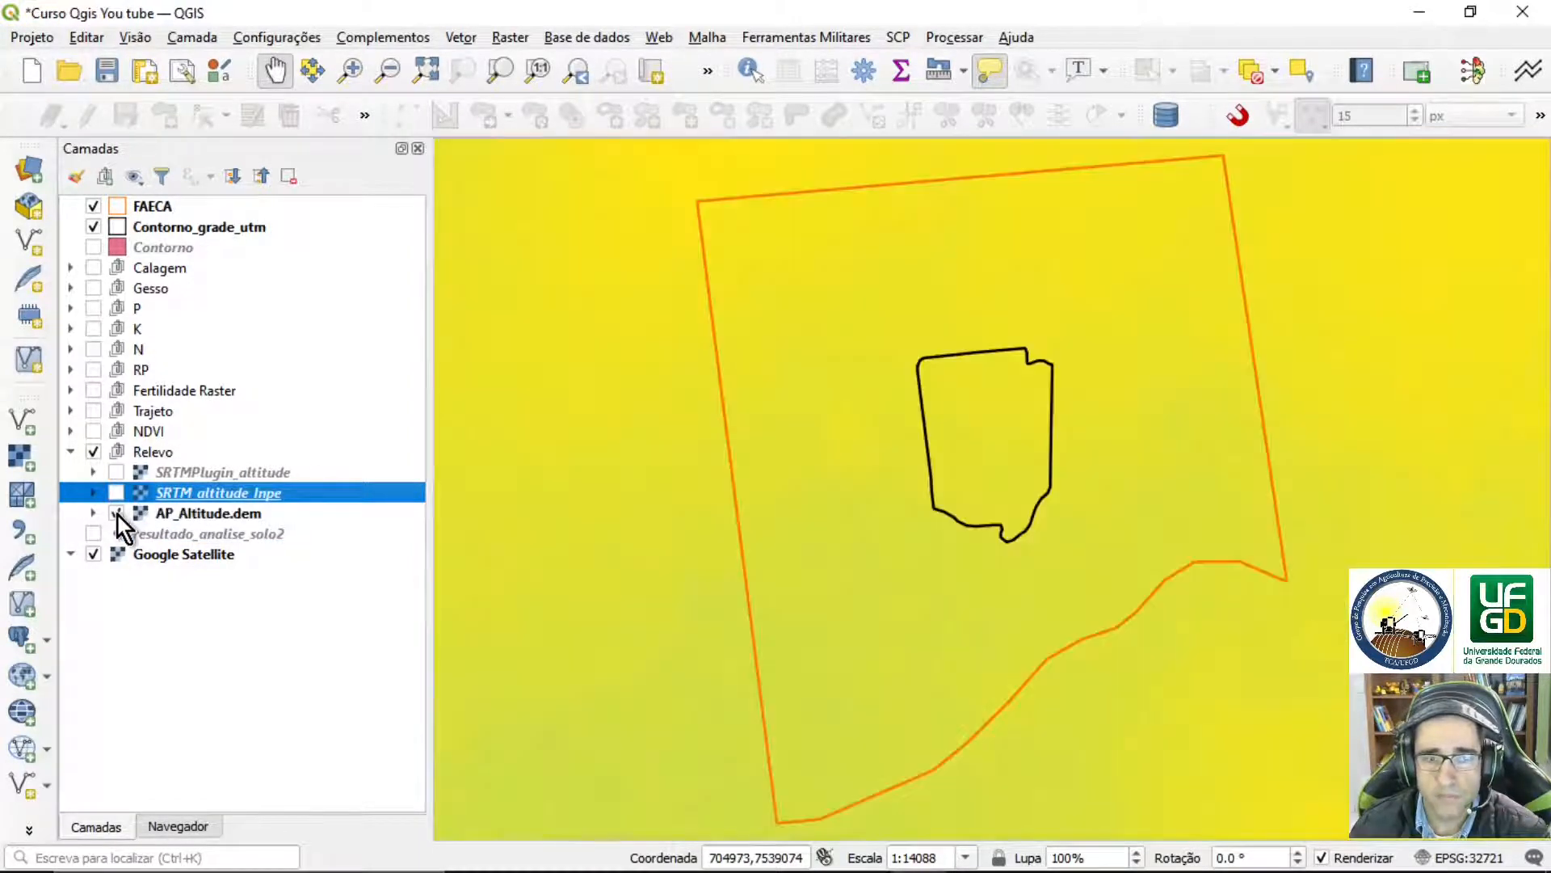
Set up a raster clip by extent for SRTM_altitude_Inpe, using the current map canvas extent
click(509, 37)
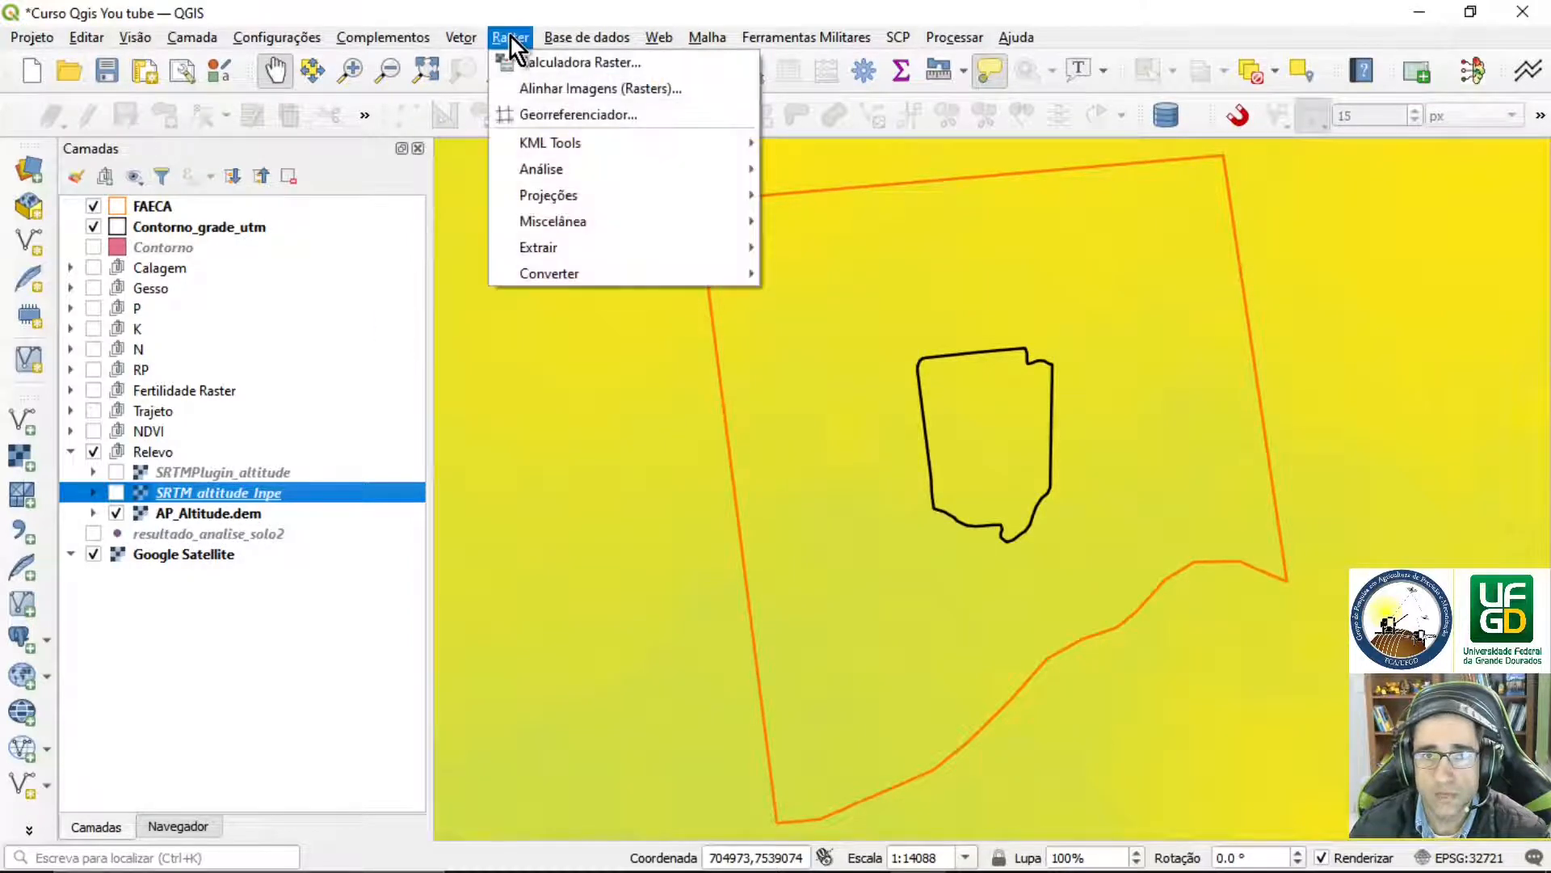
mouse_move(596, 250)
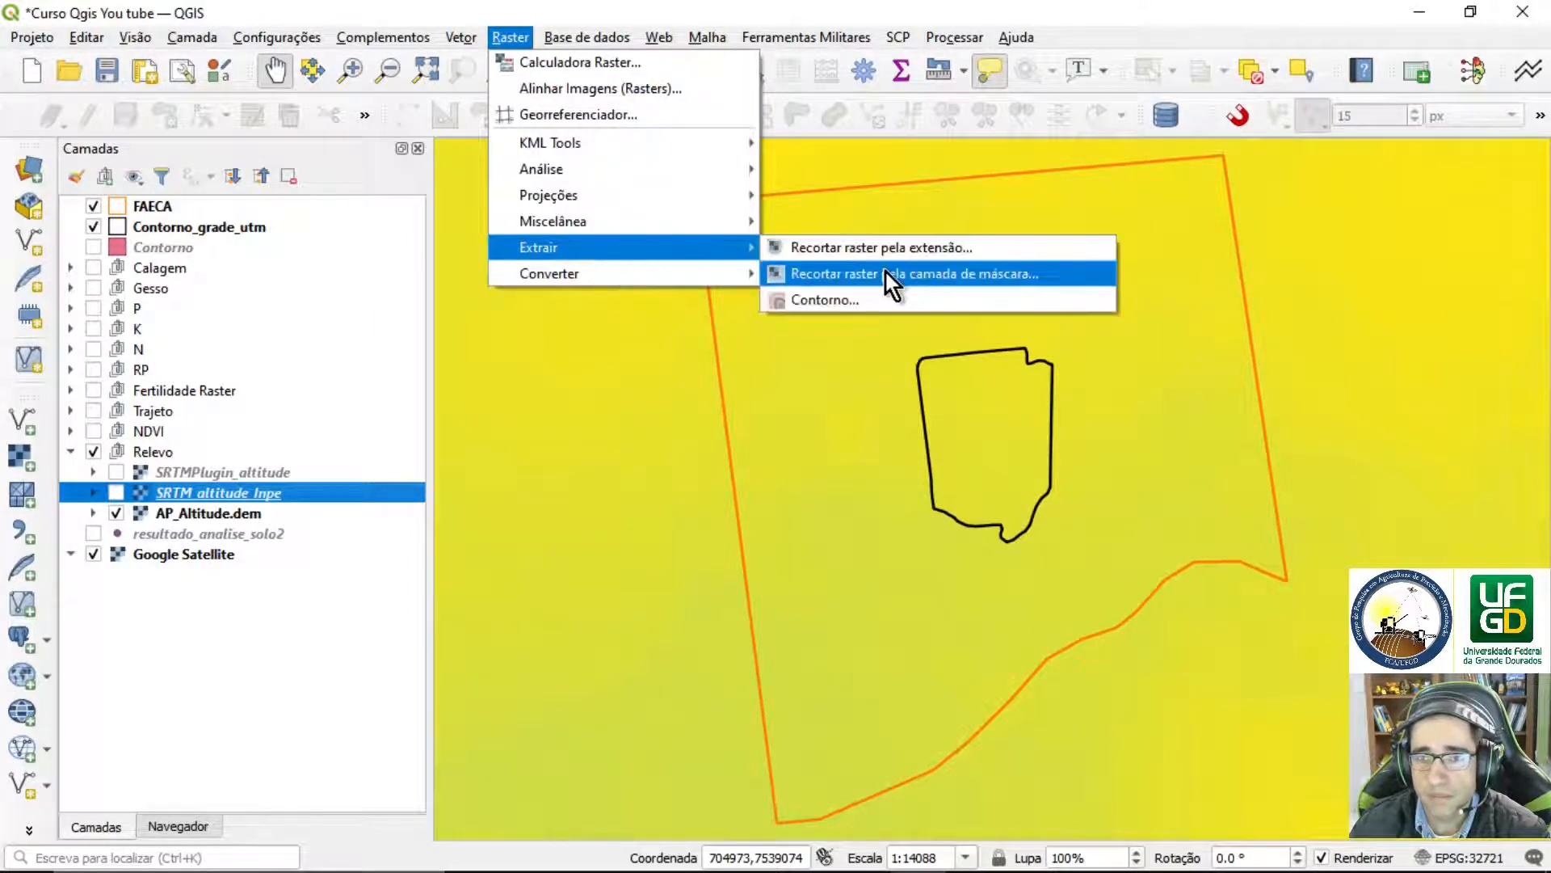
click(894, 245)
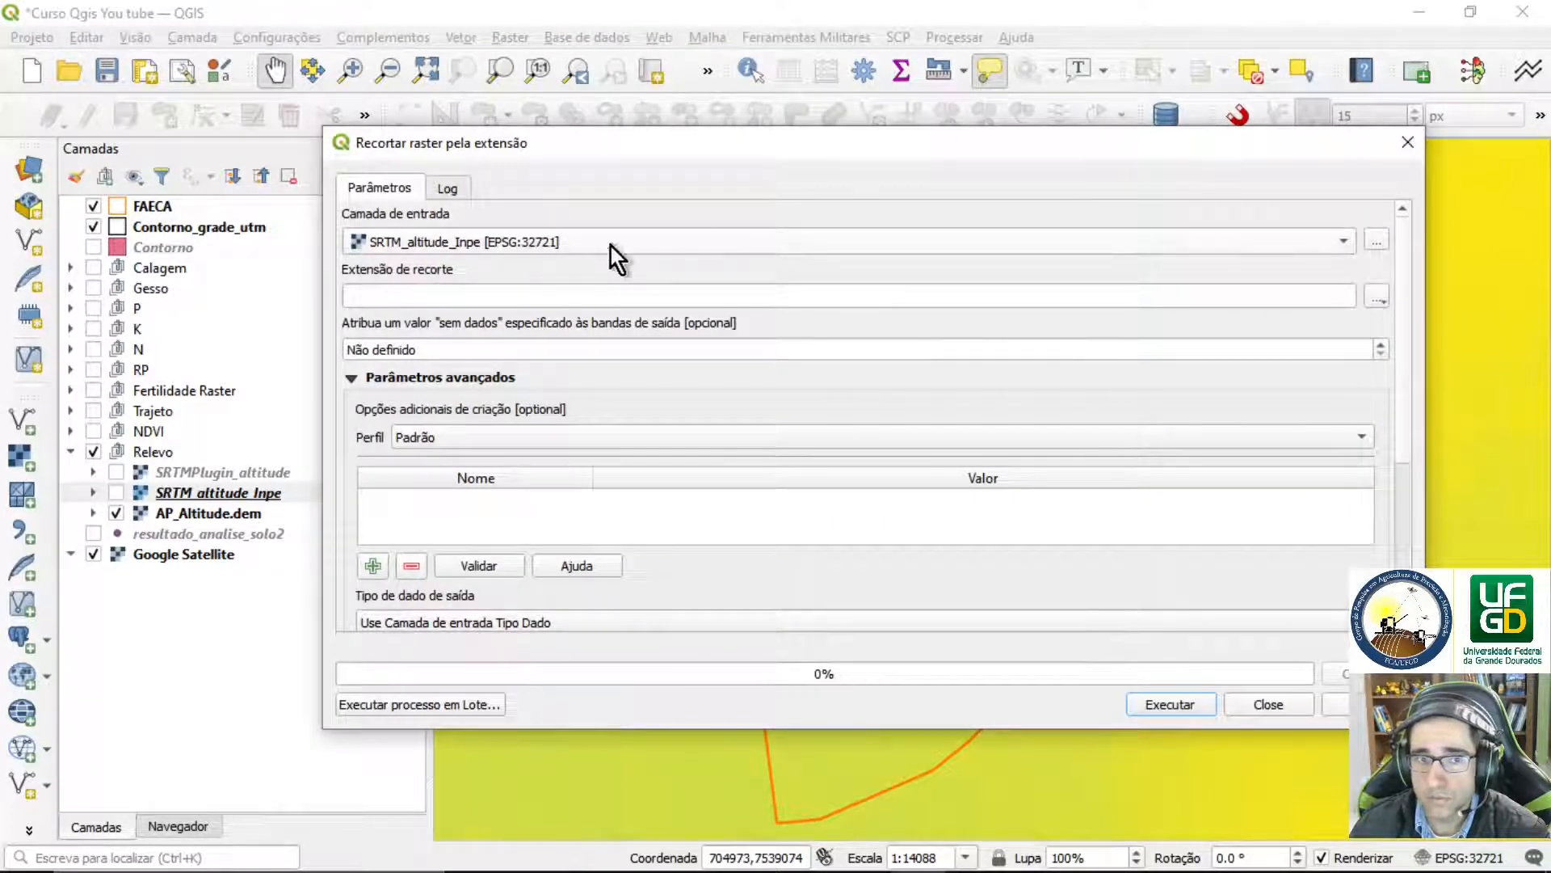
click(1376, 298)
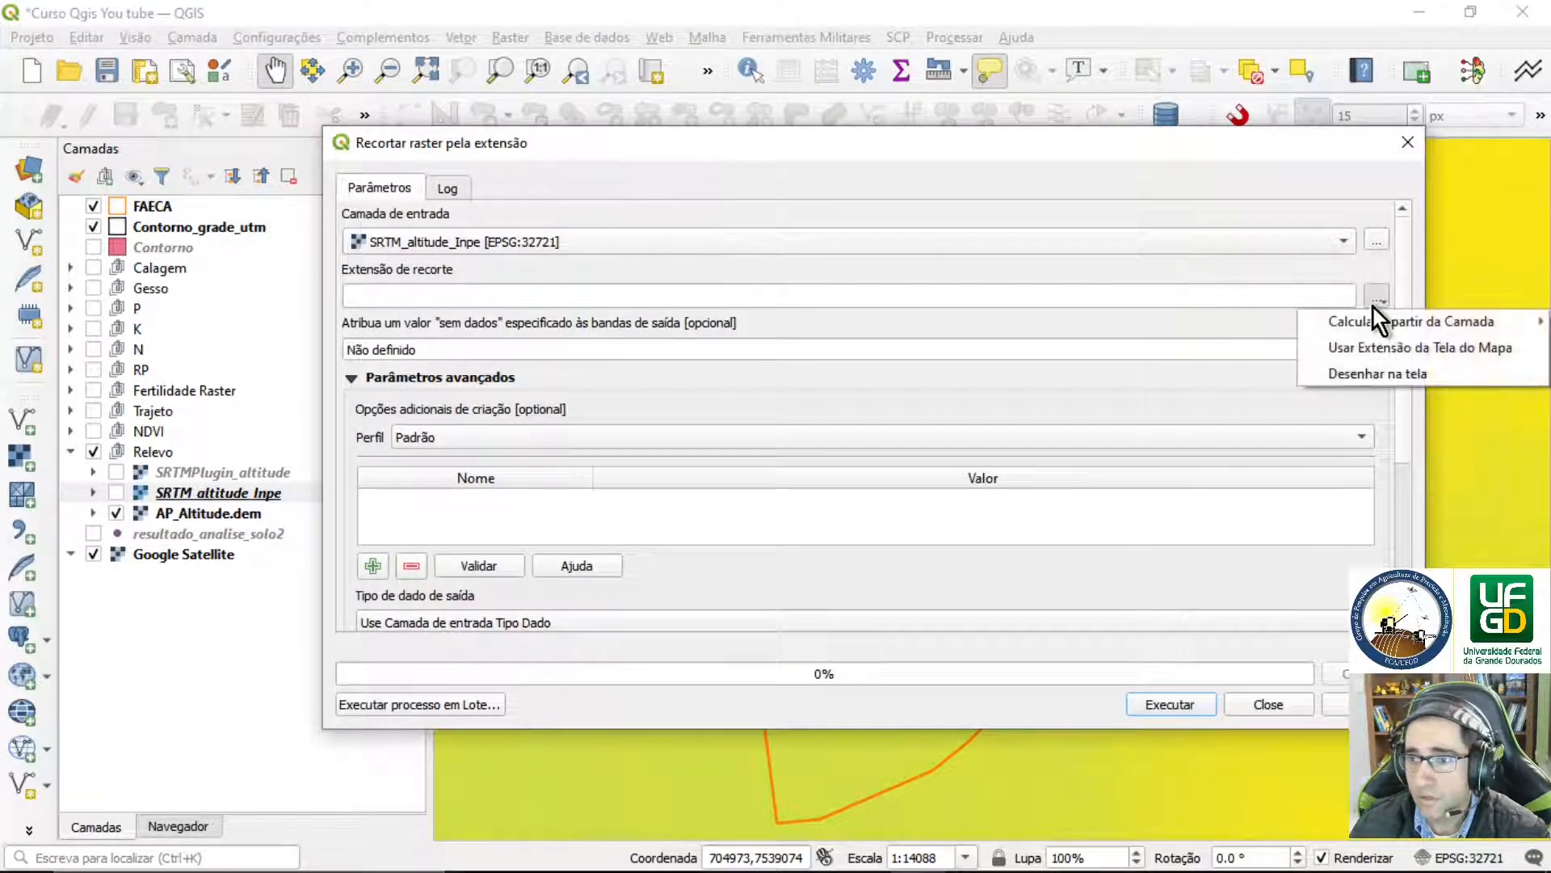
click(1391, 351)
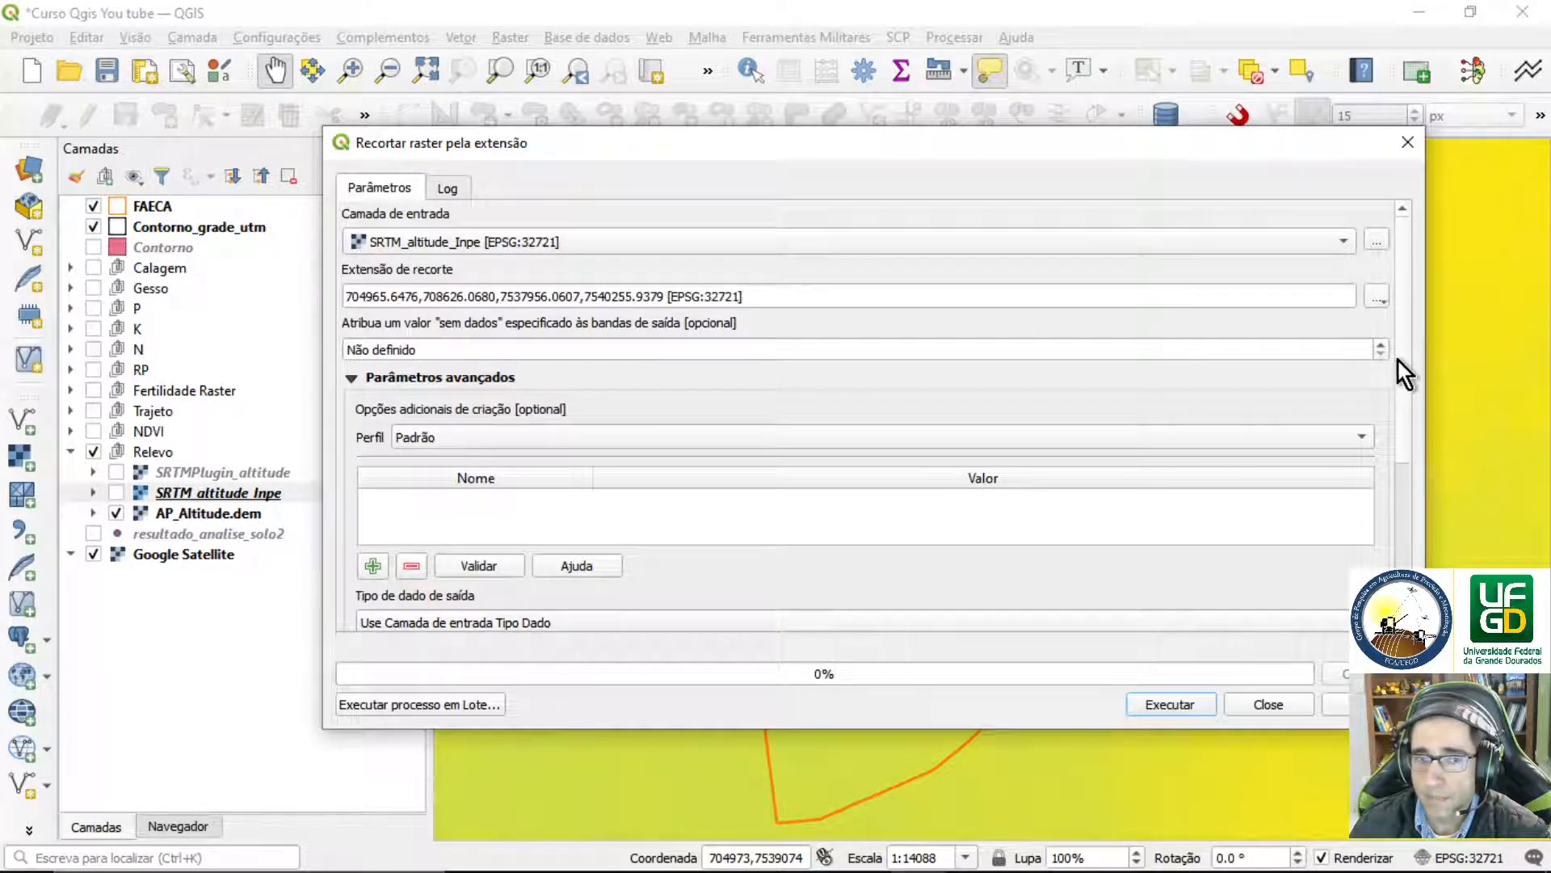
Set the clip output file to 22S555ZN_utm_rec in TIF format, stored in the 22S555ZN folder
scroll(1398, 357, down, 5)
click(1375, 479)
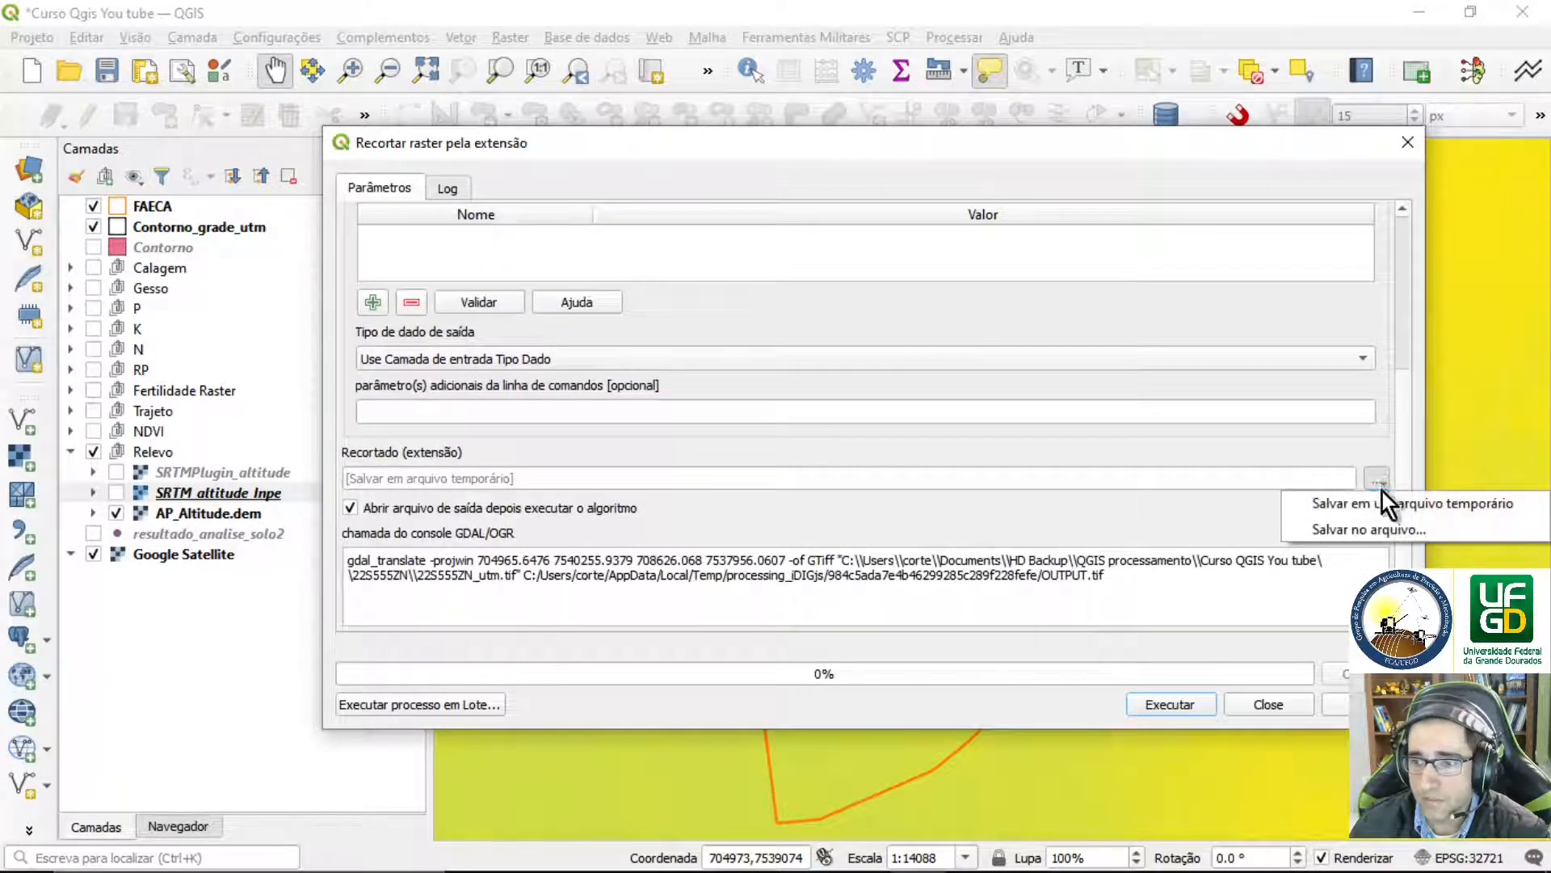
click(1379, 526)
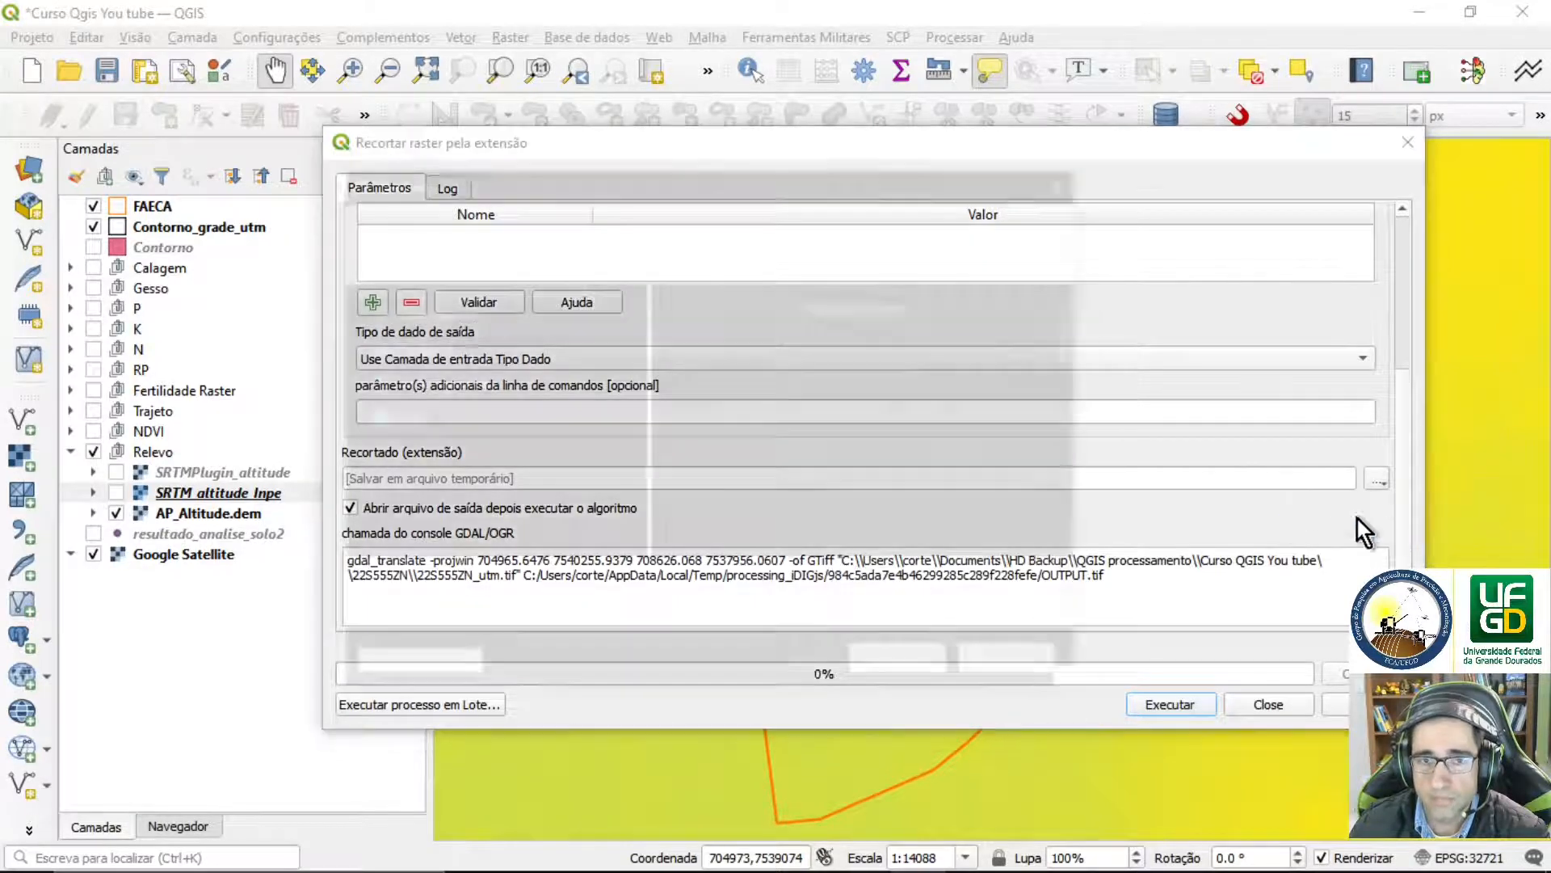
click(526, 218)
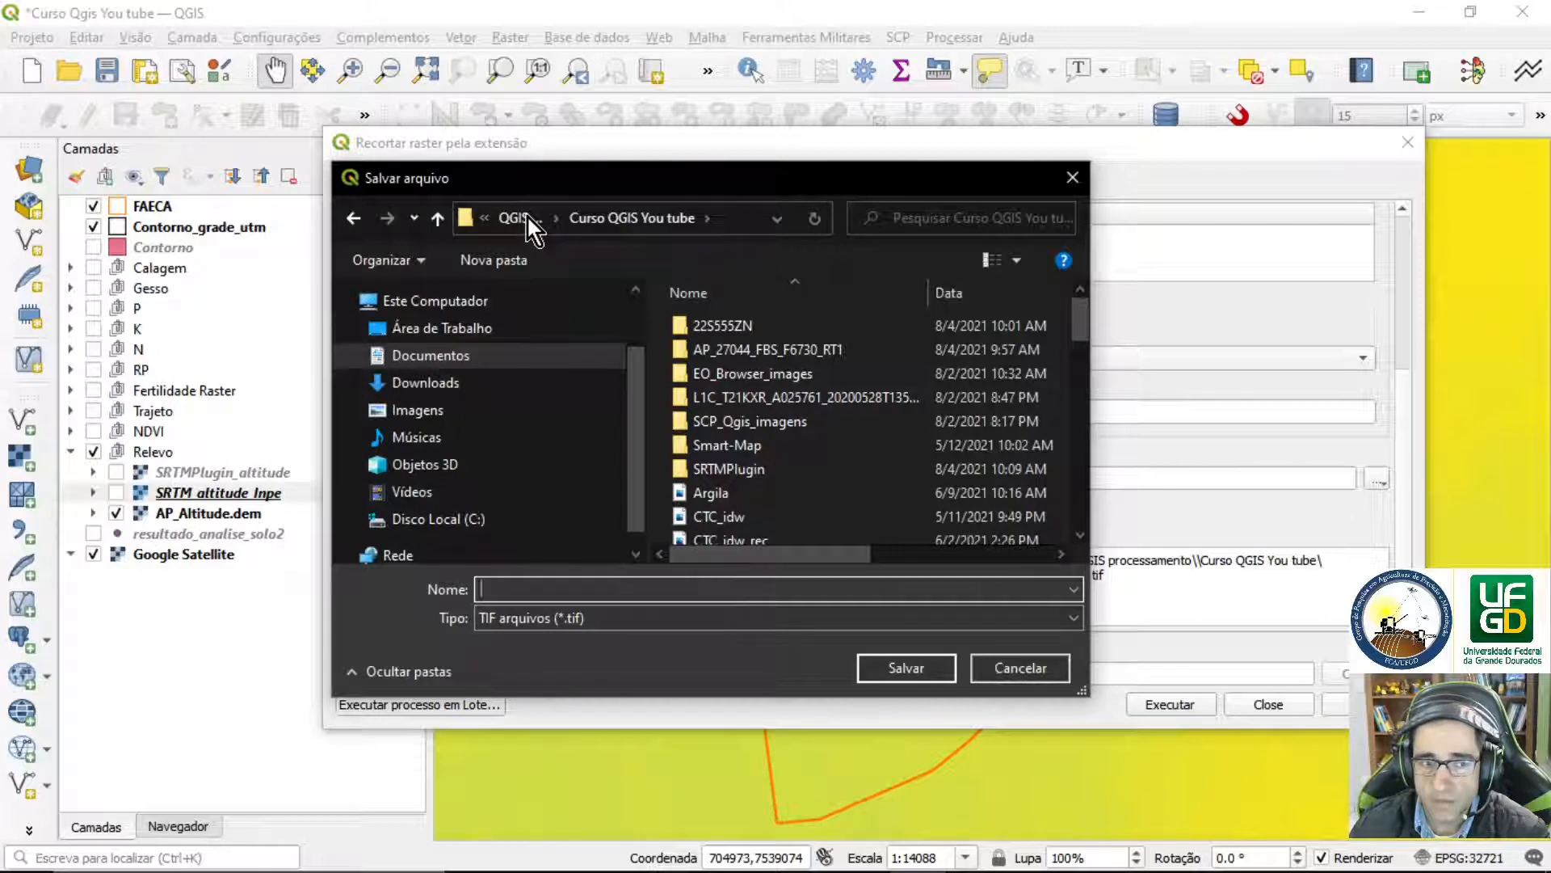
double_click(723, 325)
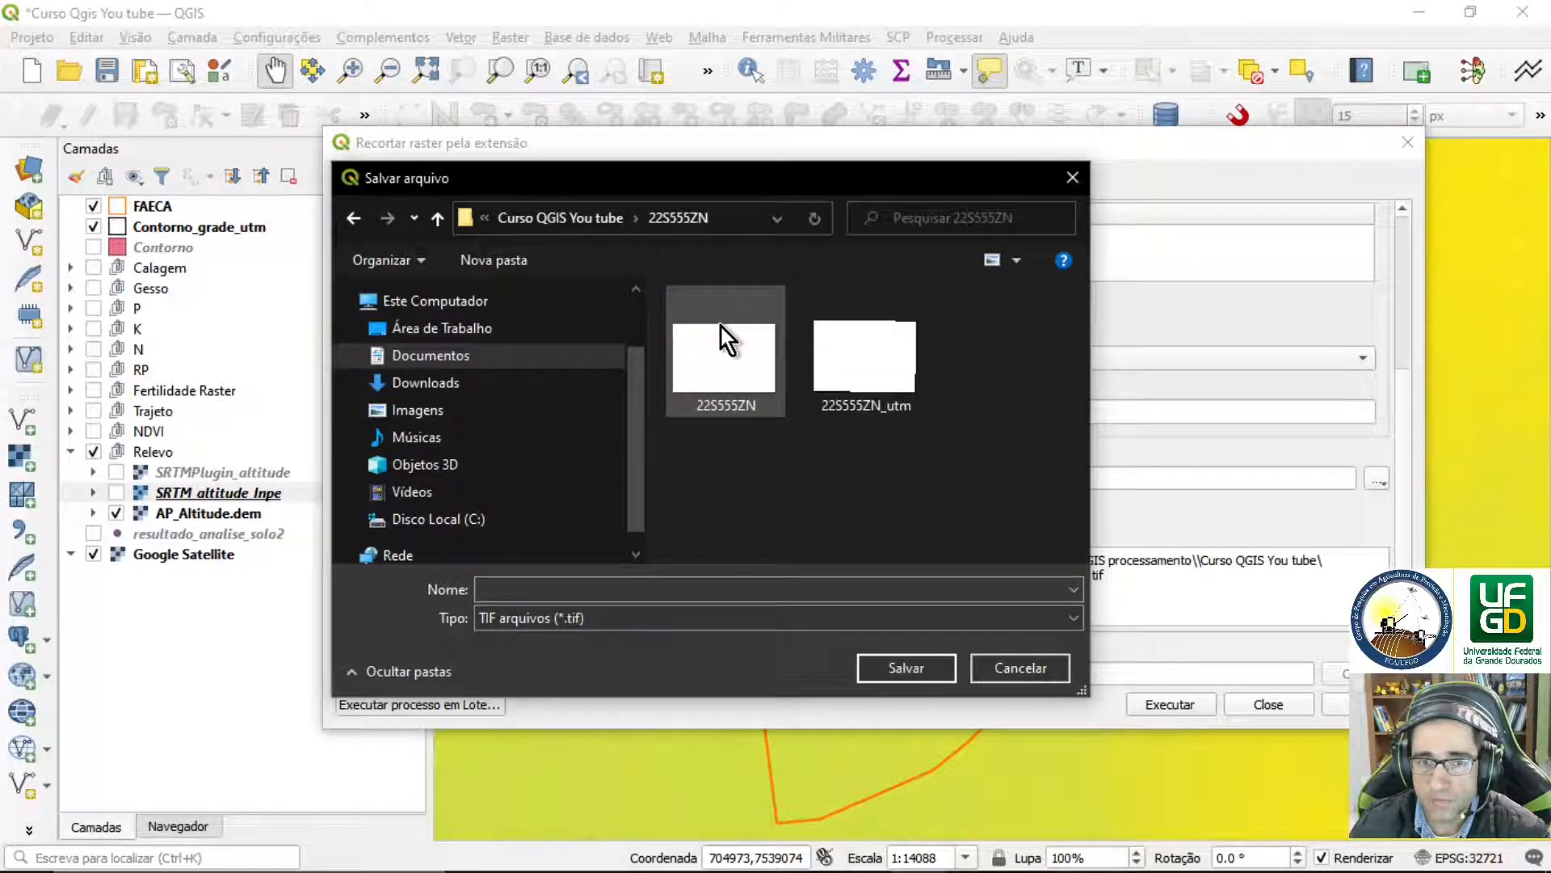
click(851, 366)
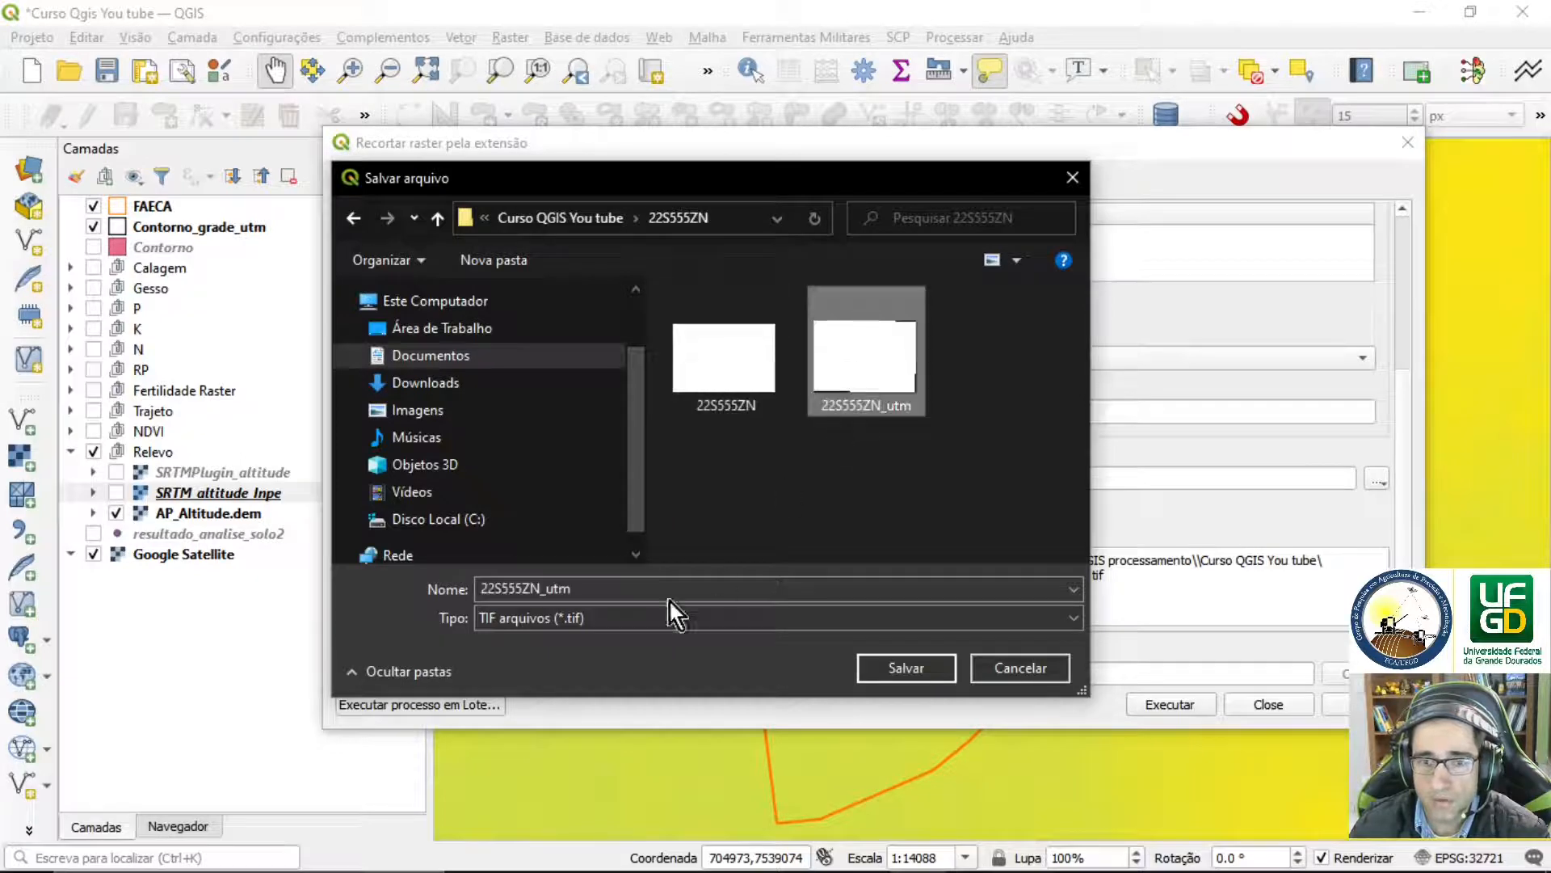
double_click(646, 580)
click(628, 590)
text(_)
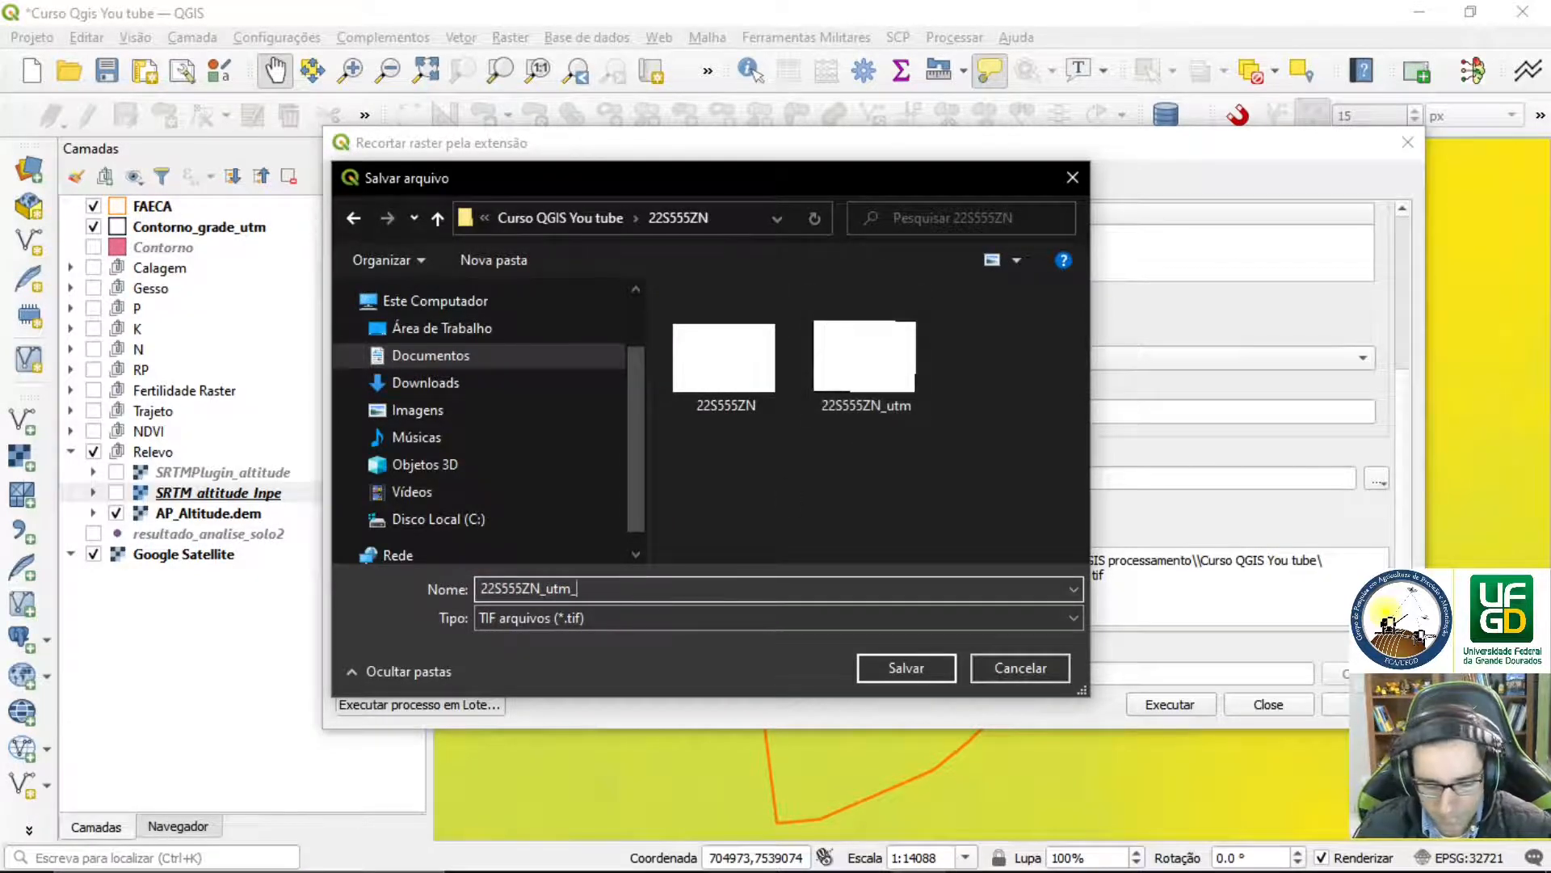
text(rec)
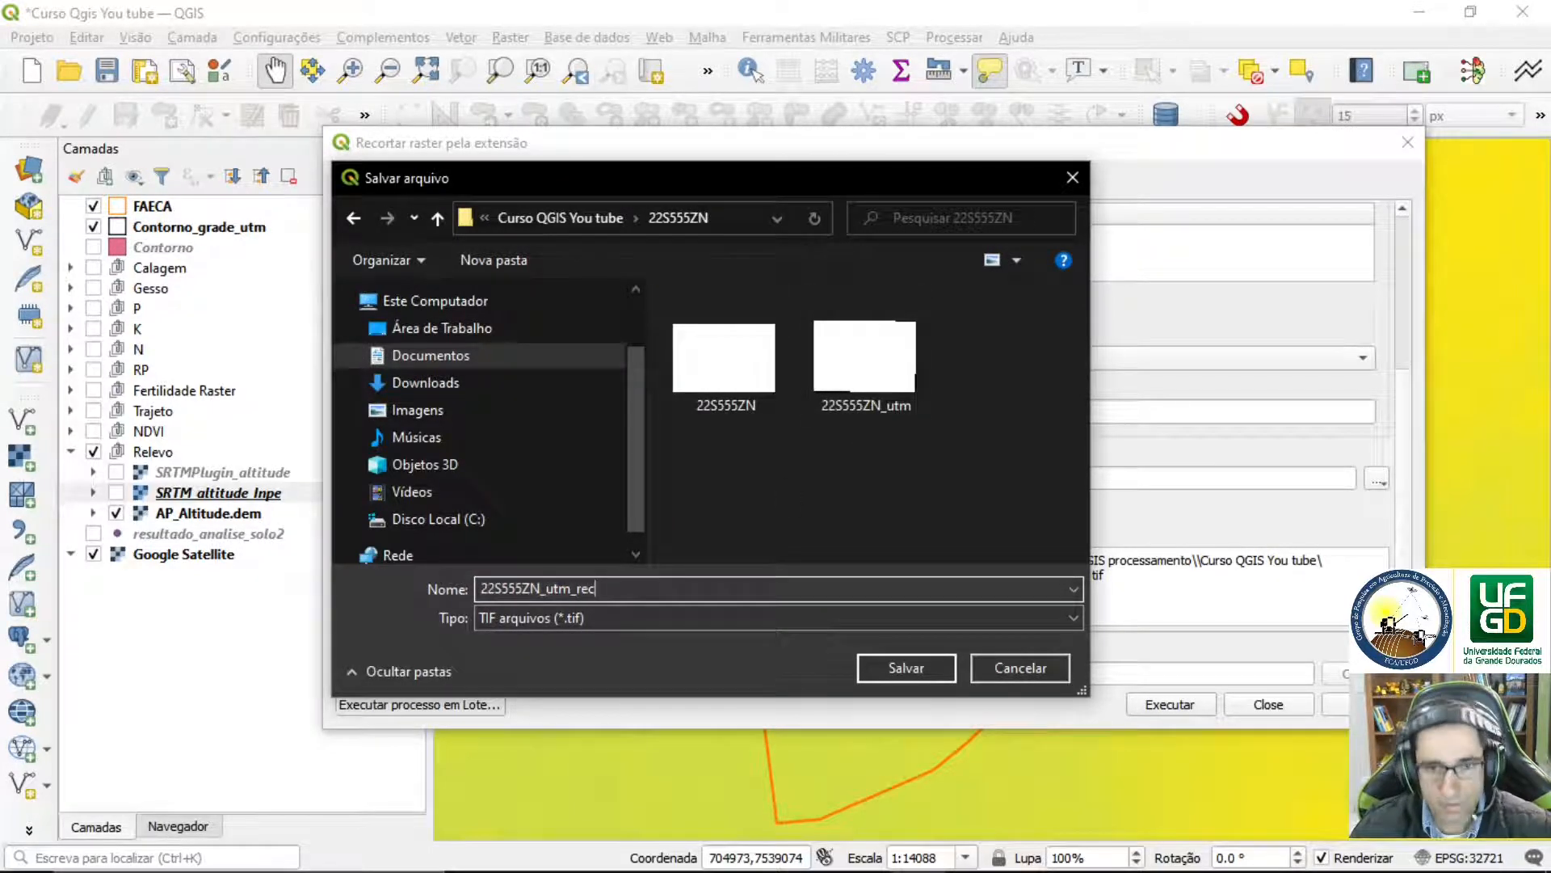
click(929, 668)
Run the clip by extent, close the tool and check the clipped raster's coverage around the FAECA boundary
click(1163, 704)
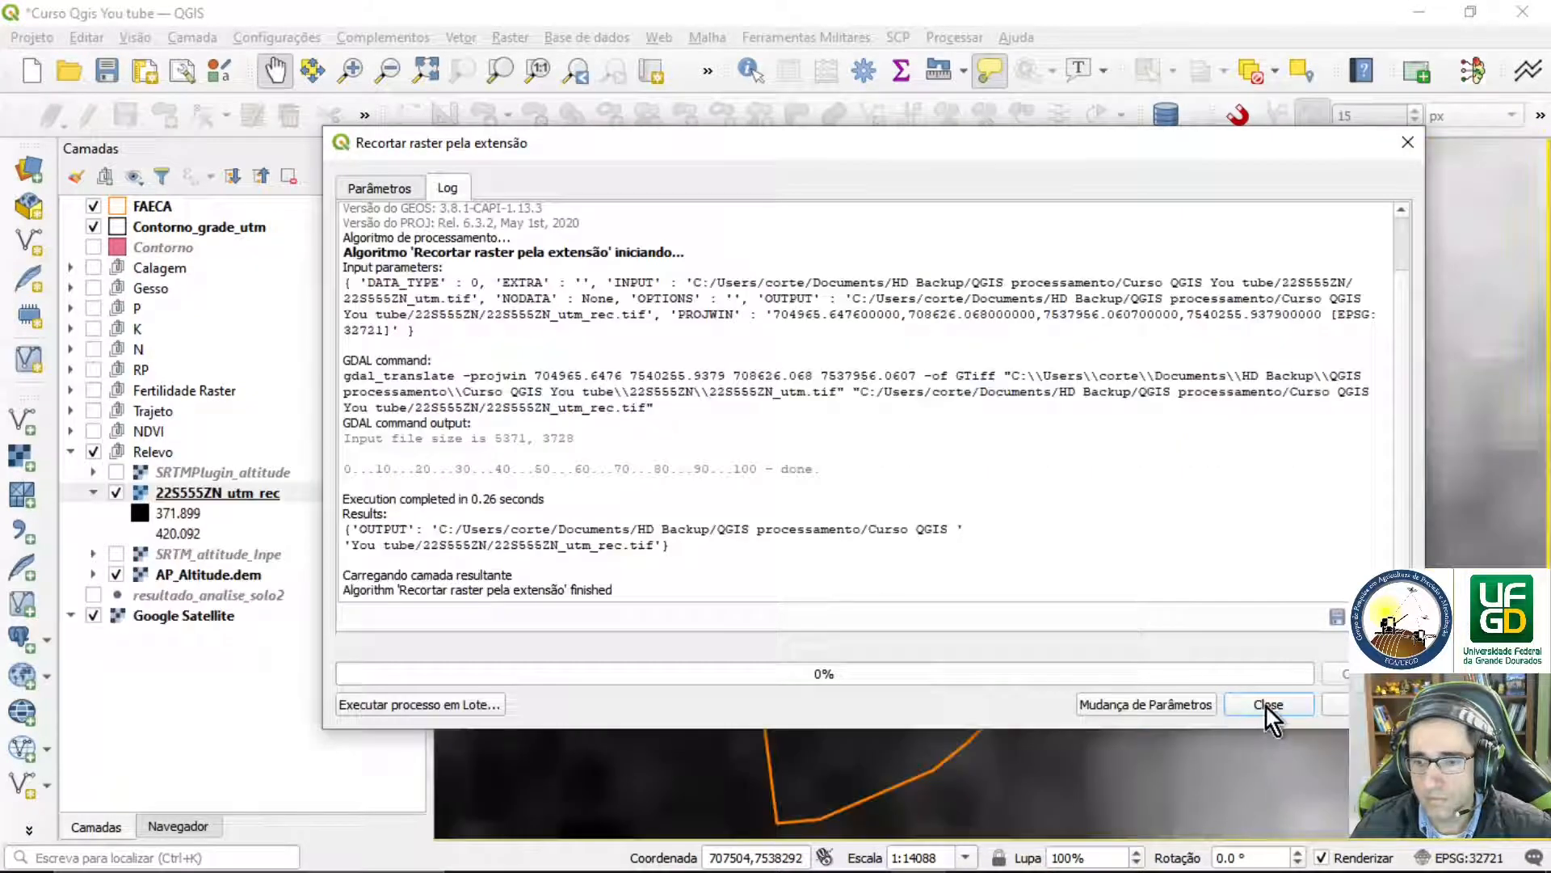
click(1267, 704)
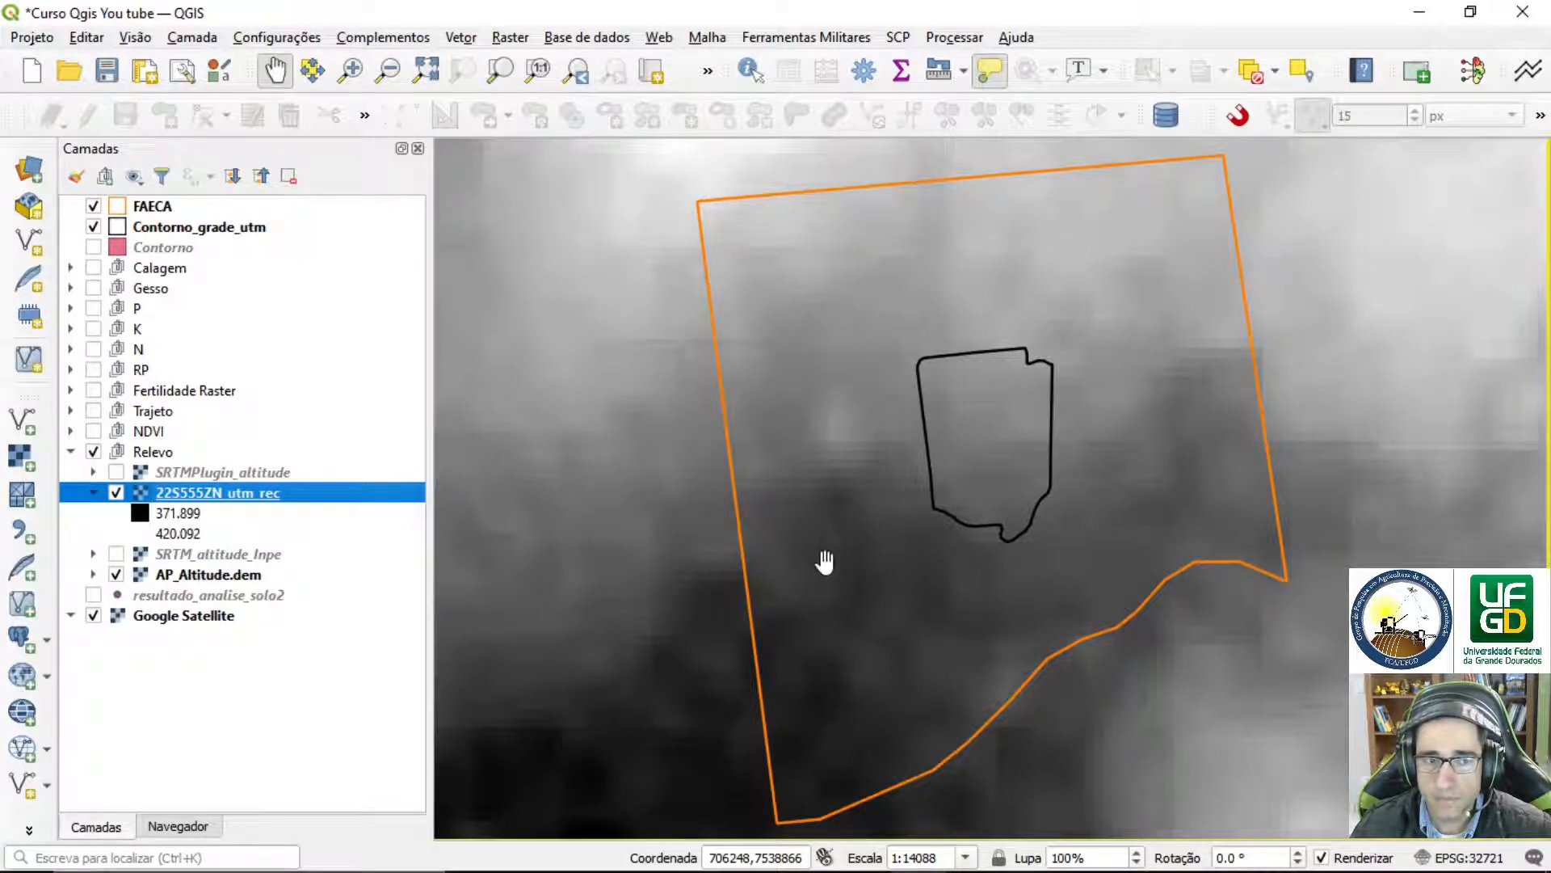
scroll(824, 561, down, 2)
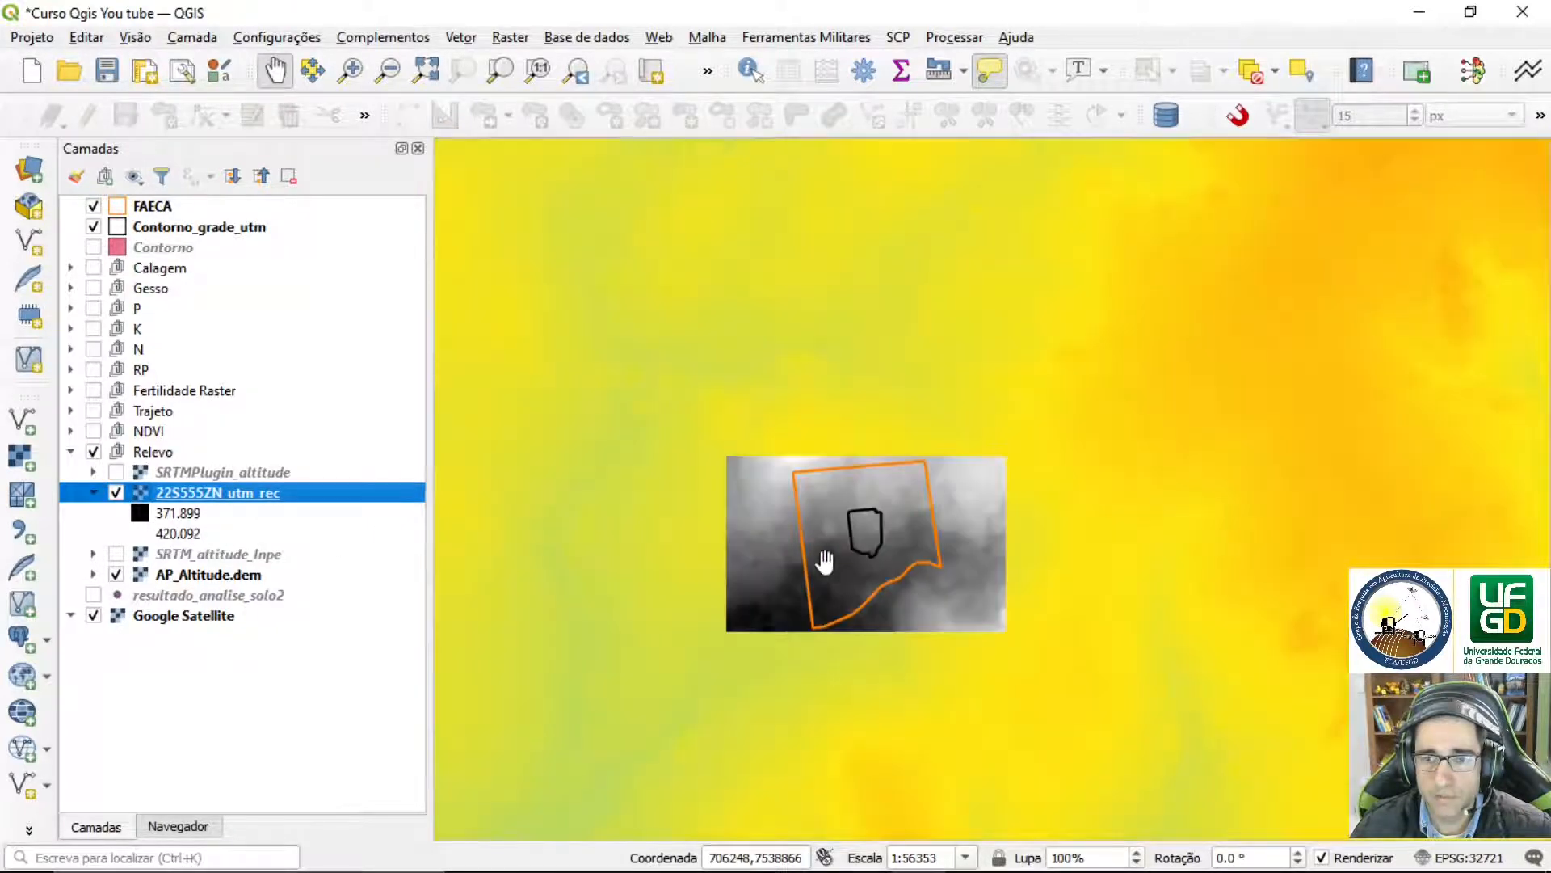
scroll(824, 561, up, 1)
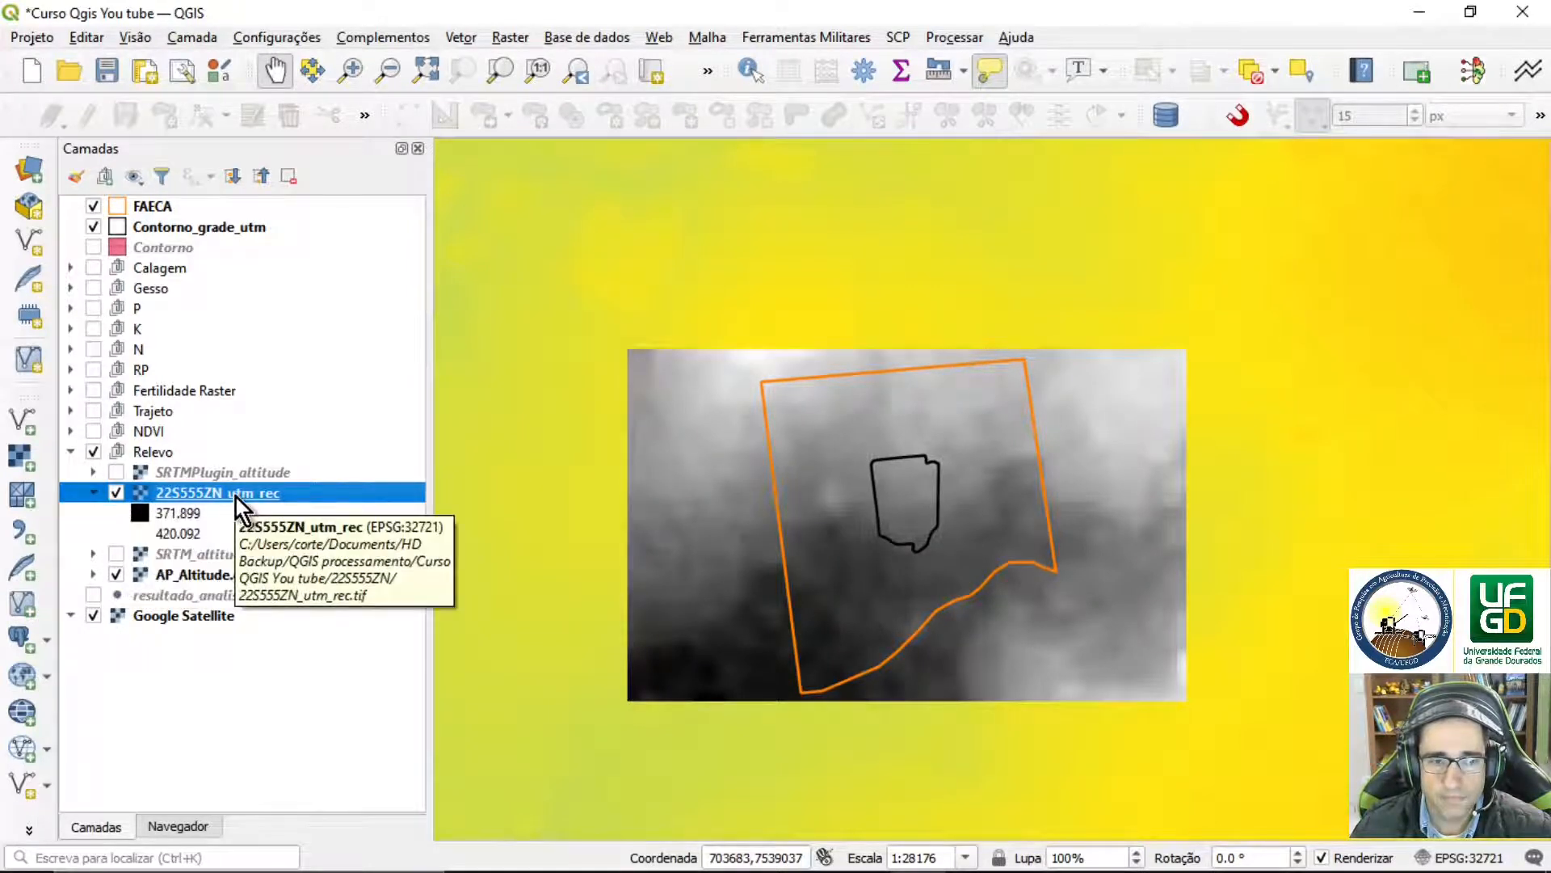
Rename the clipped raster layer 22S555ZN_utm_rec as SRTM_INPE_utm_rec
right_click(195, 494)
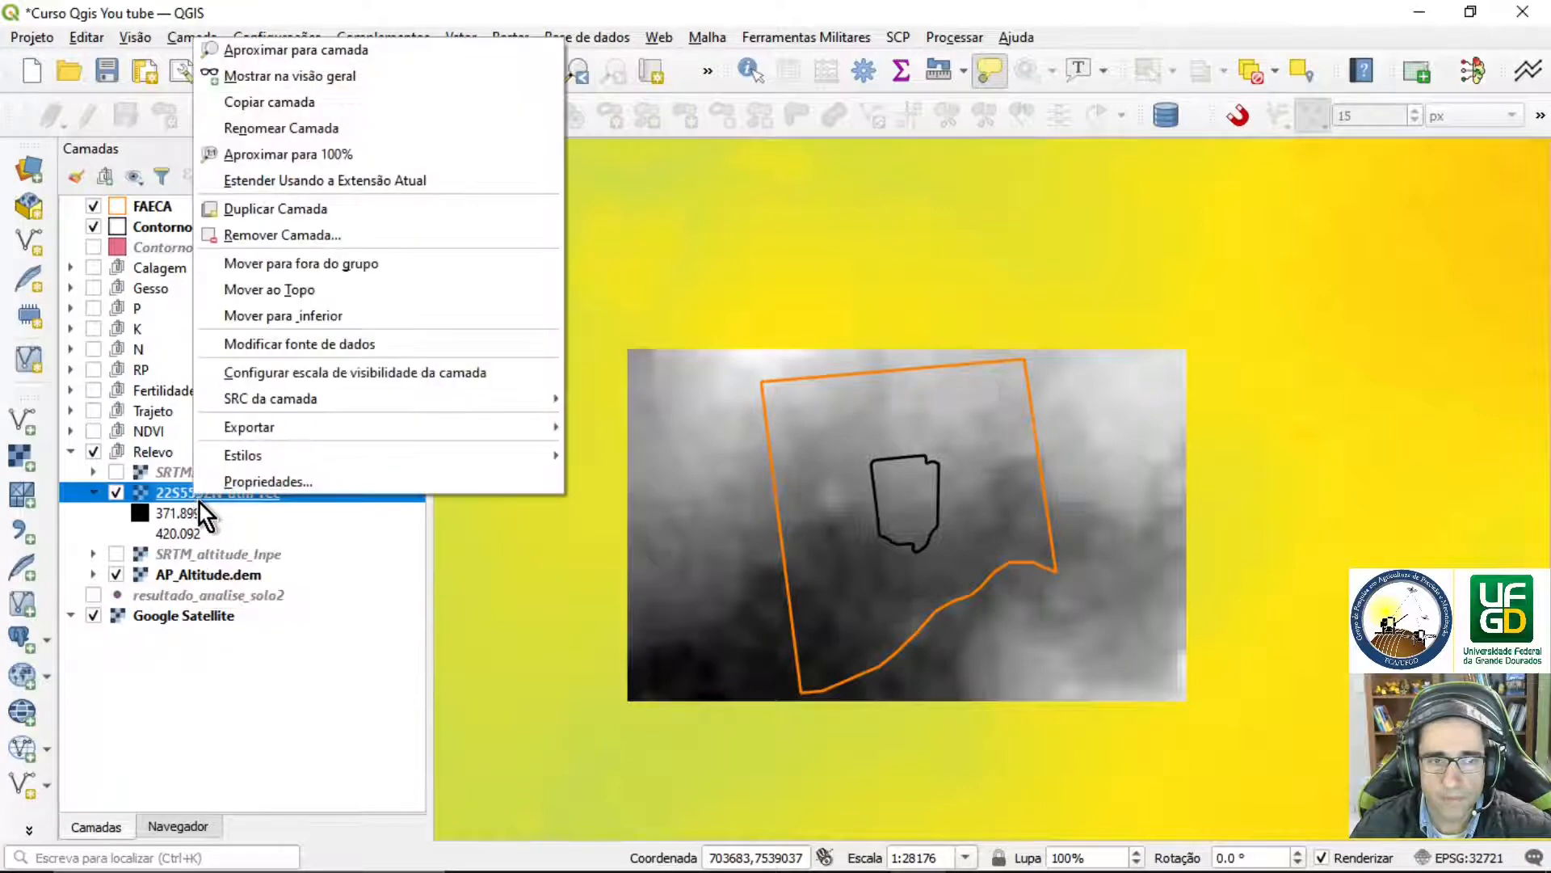
click(312, 128)
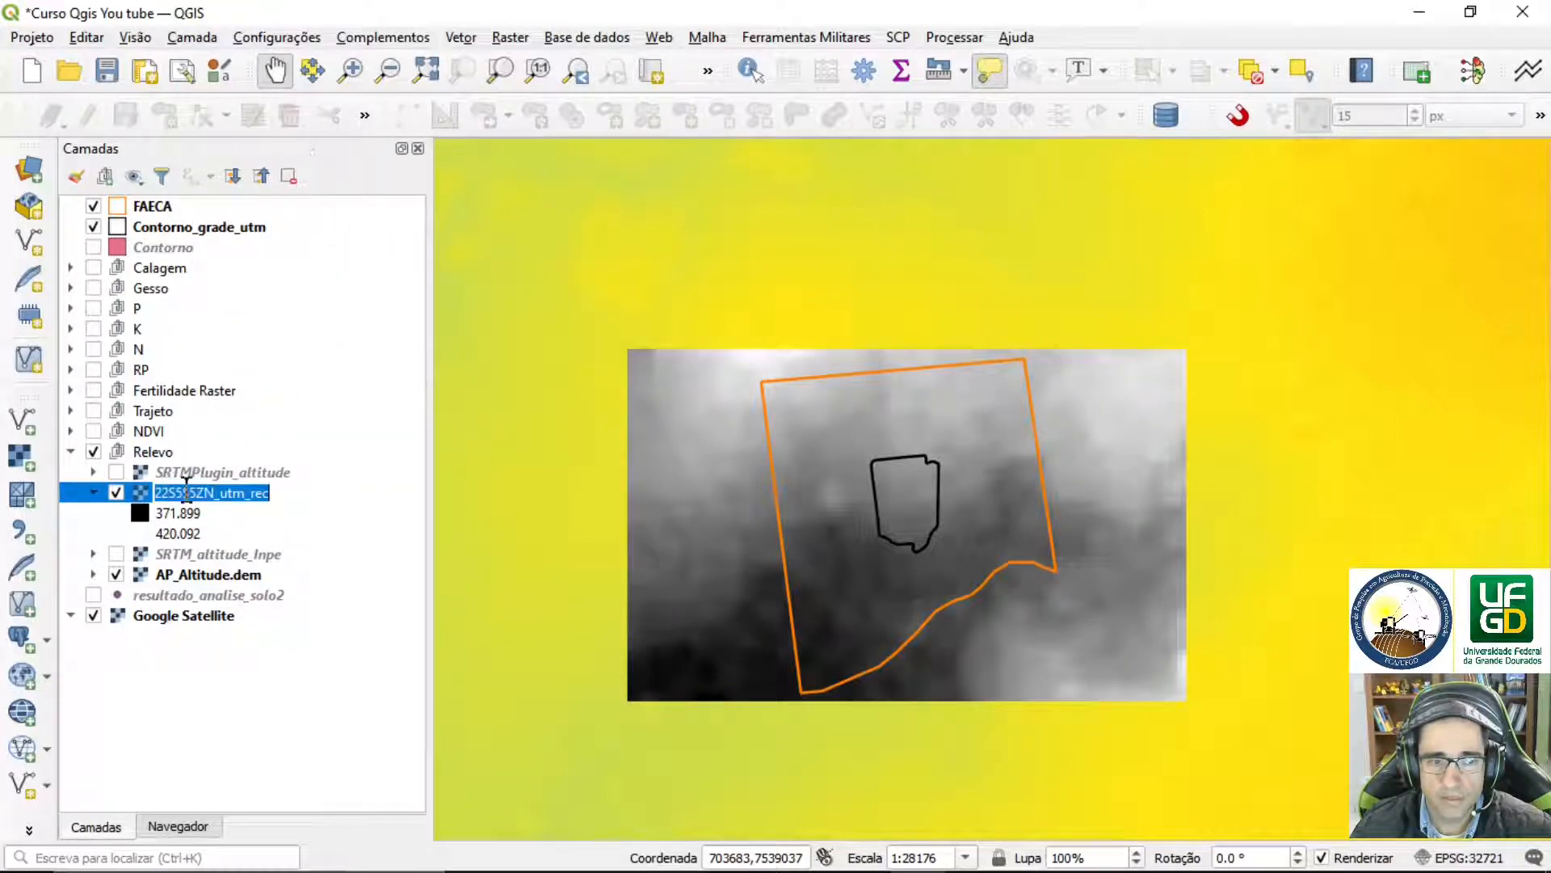
click(214, 493)
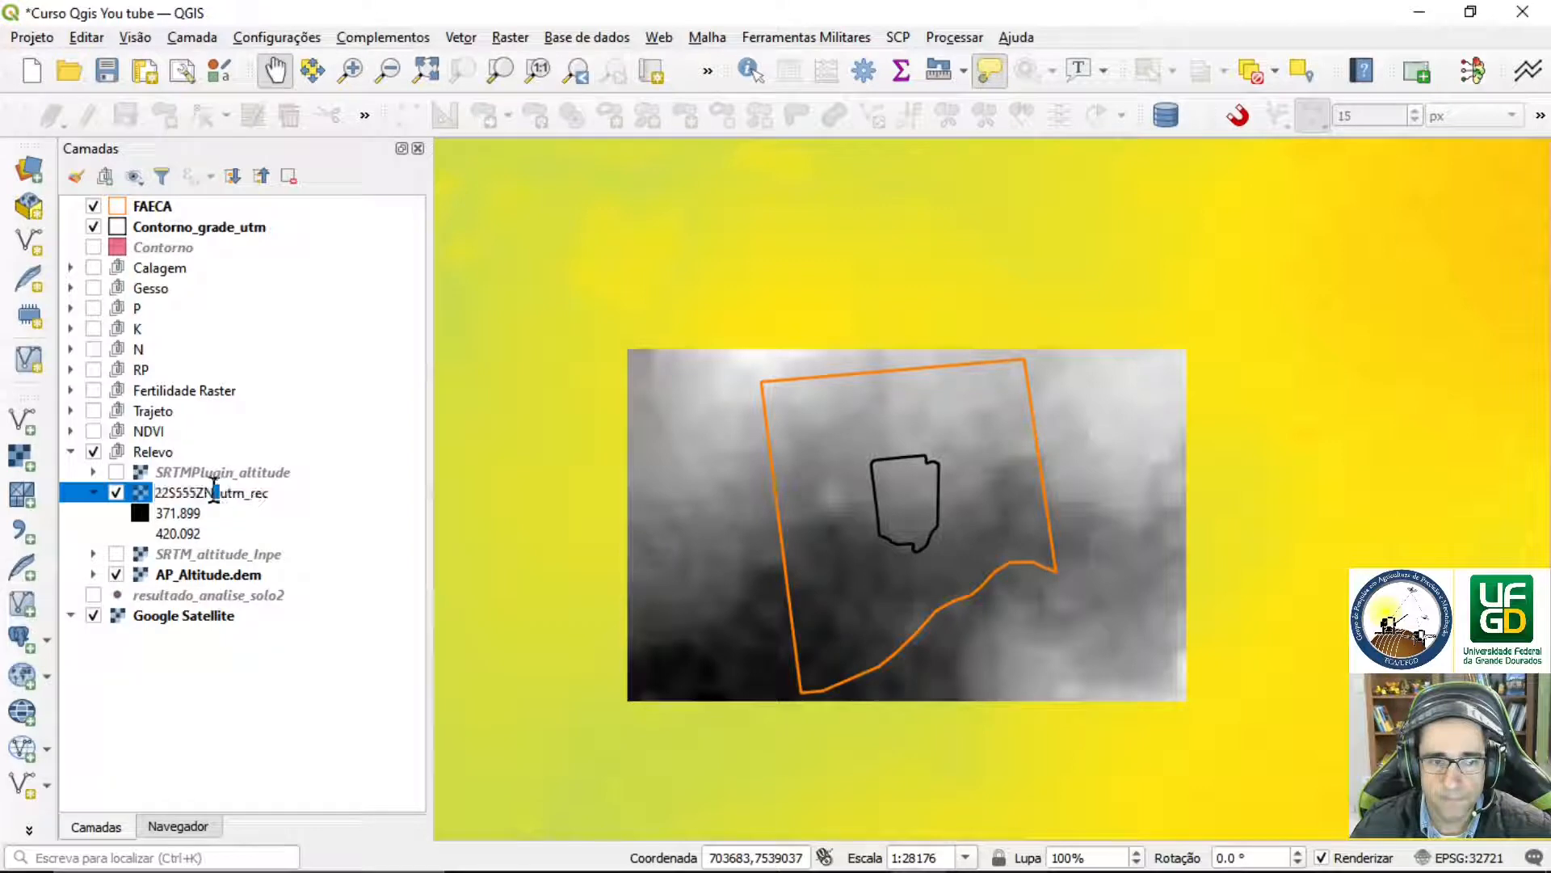
key(BackSpace)
key(BackSpace)
key(BackSpace)
key(BackSpace)
key(BackSpace)
key(BackSpace)
key(BackSpace)
key(BackSpace)
text(S)
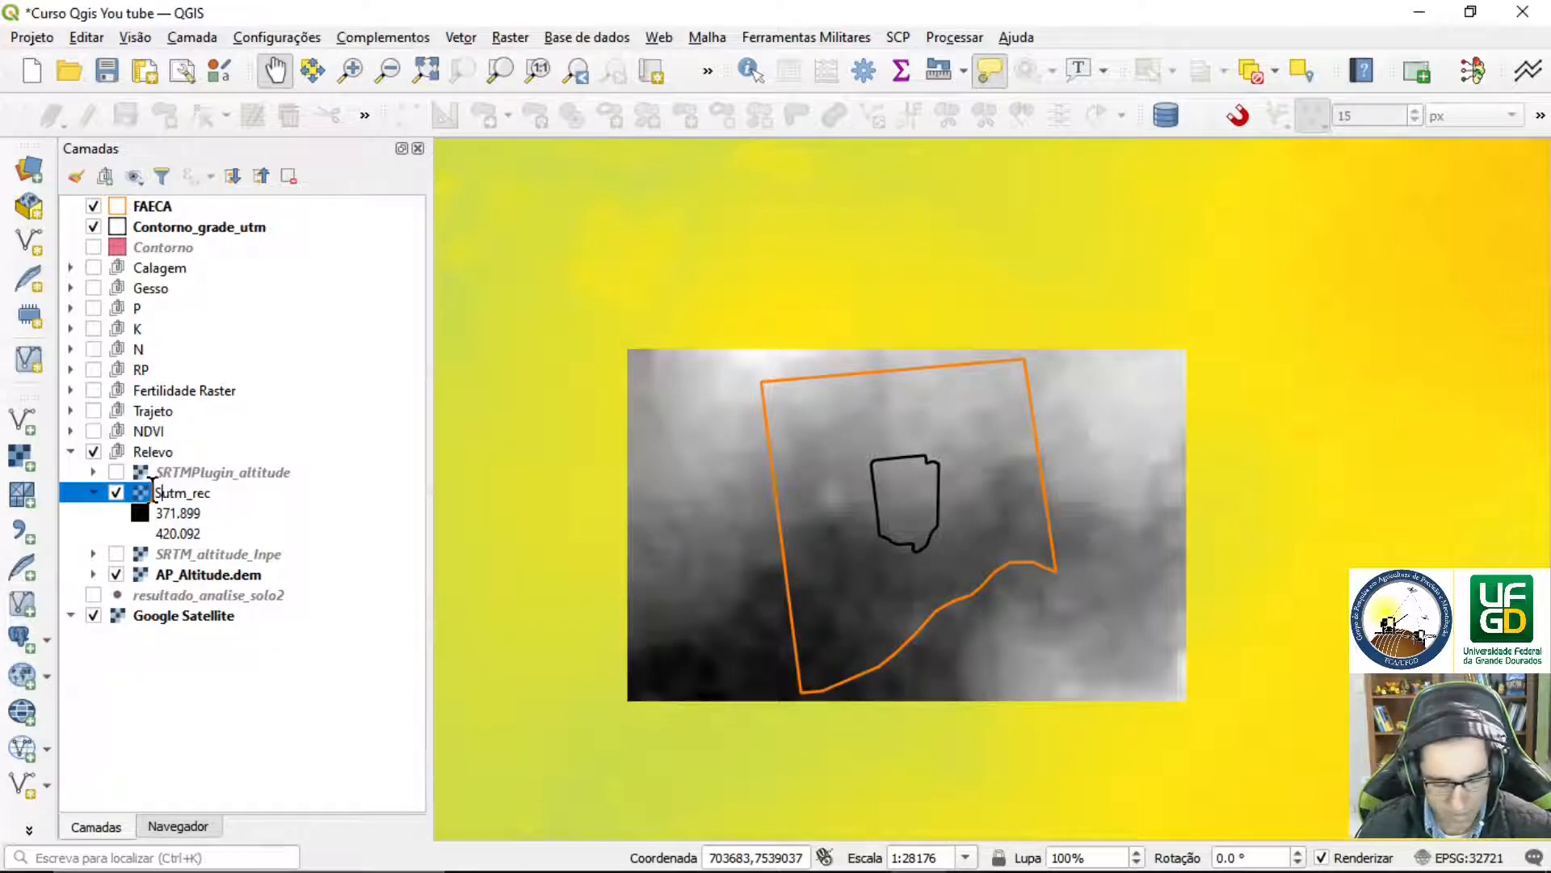
text(RTM)
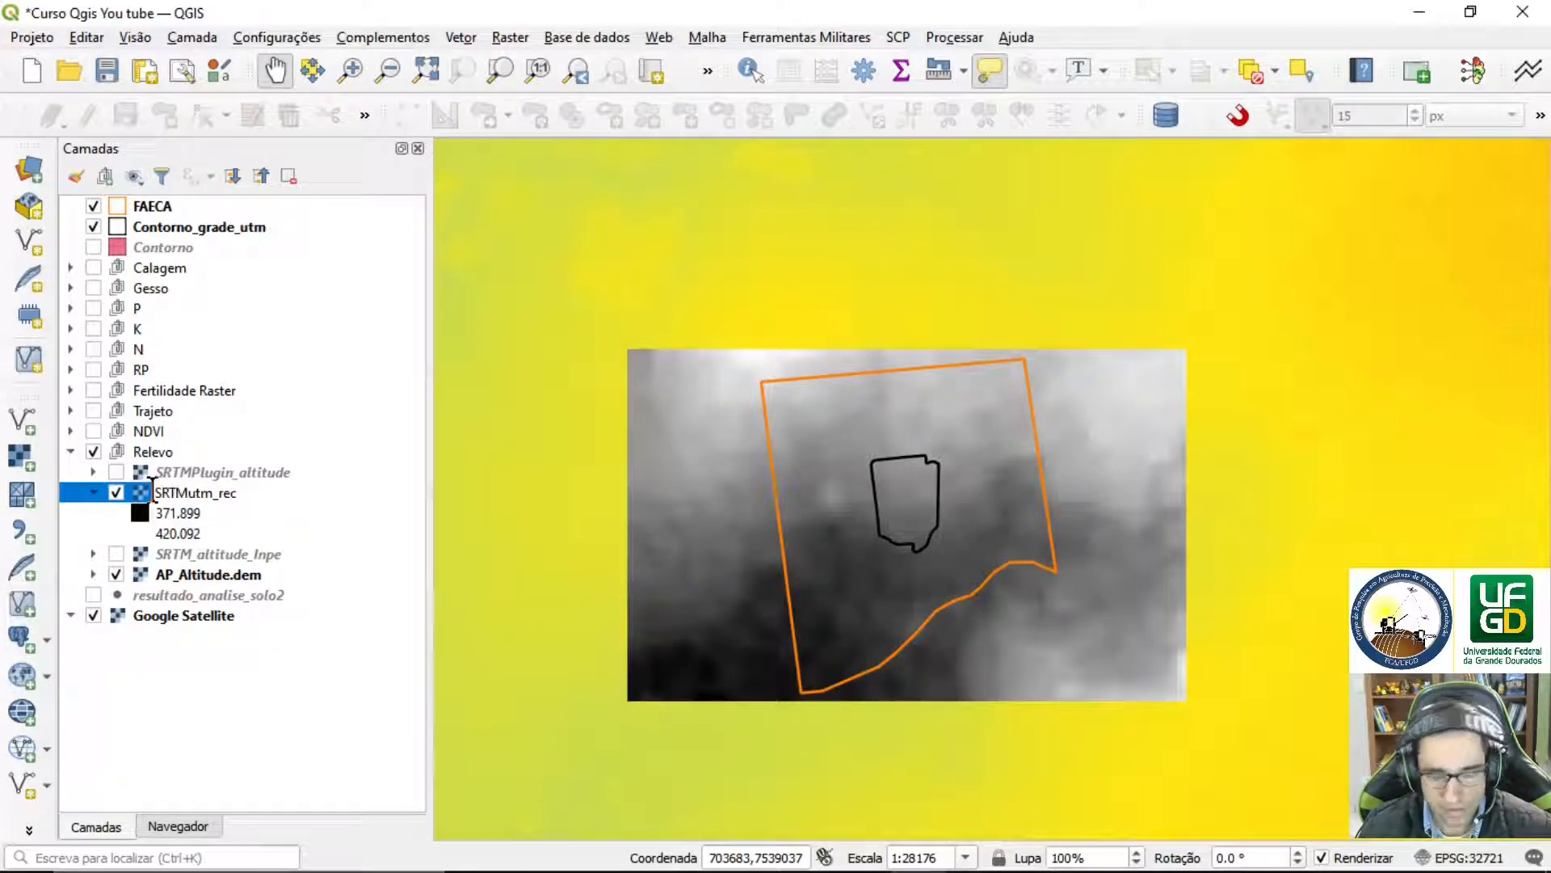
text(_Topo)
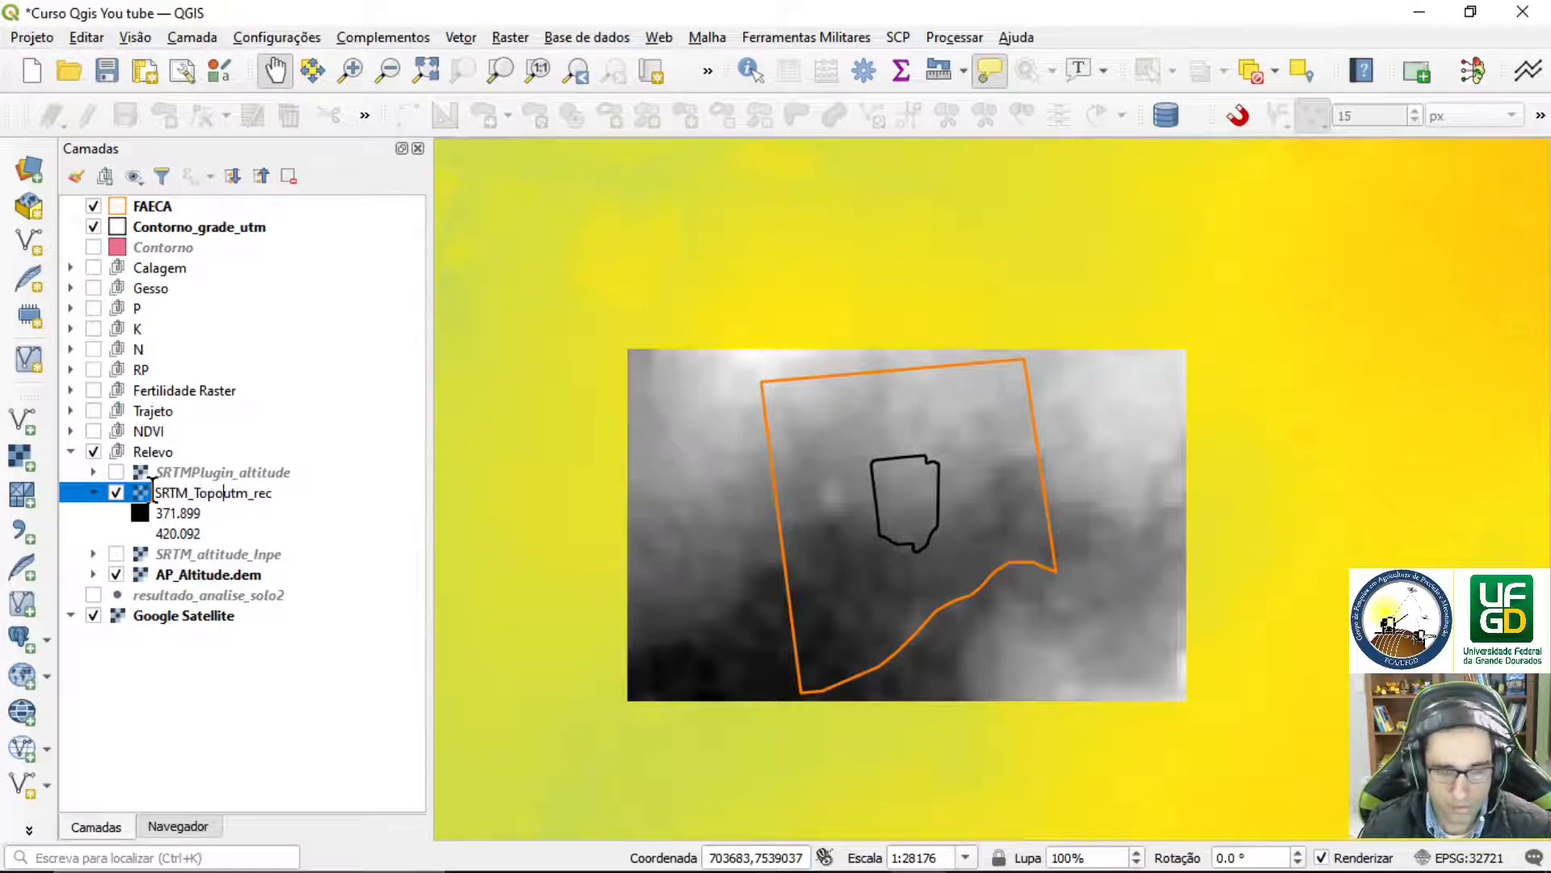
text(dat)
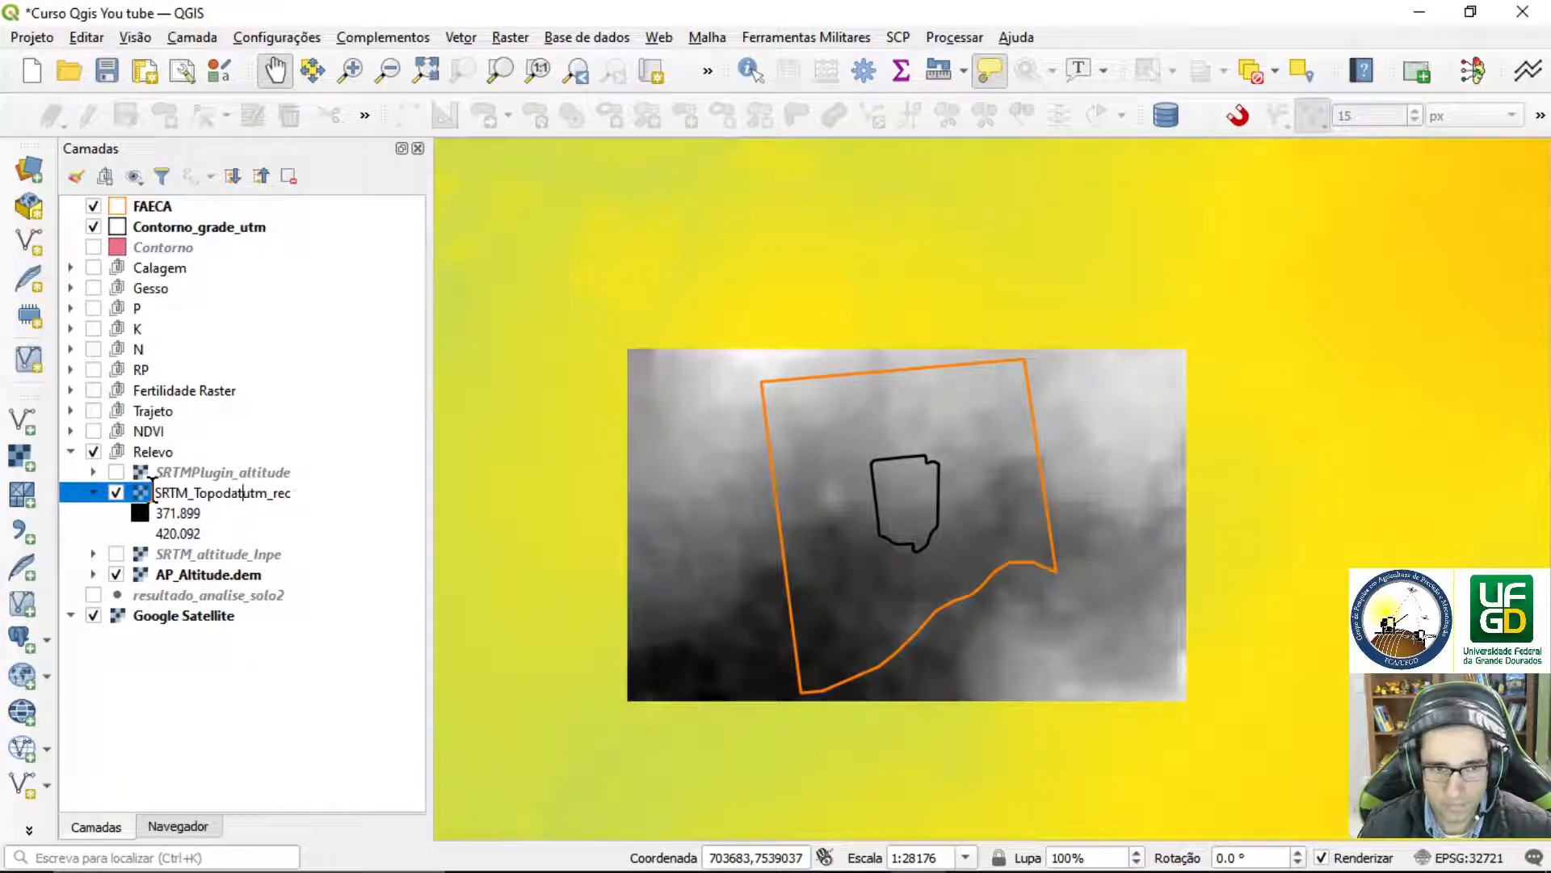
key(BackSpace)
key(BackSpace)
key(BackSpace)
key(BackSpace)
key(BackSpace)
key(BackSpace)
key(BackSpace)
key(BackSpace)
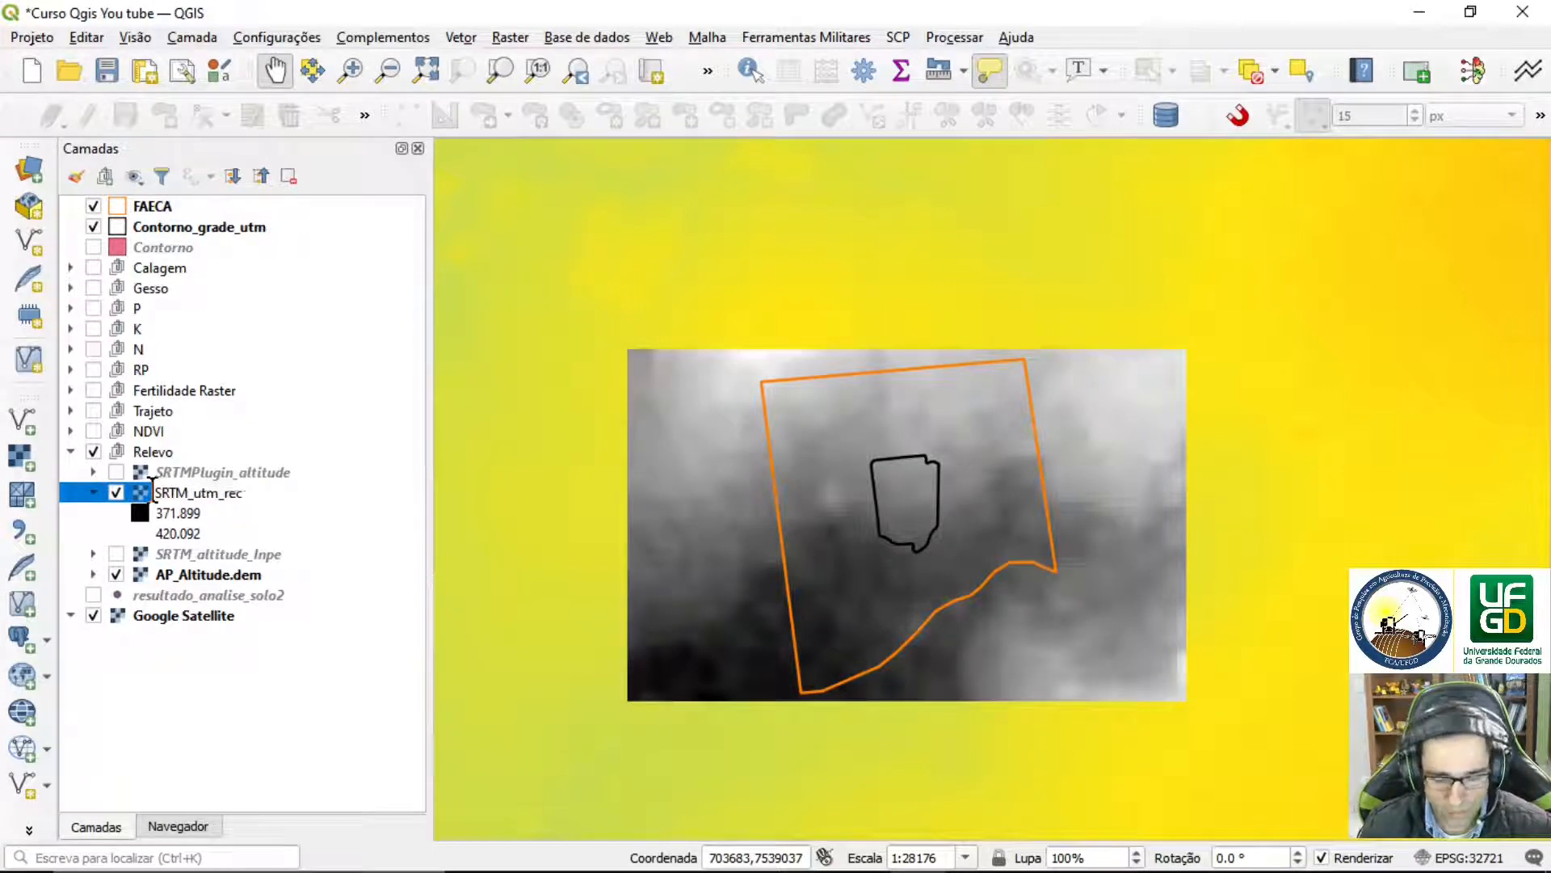
text(ONPE)
key(BackSpace)
key(BackSpace)
key(BackSpace)
key(BackSpace)
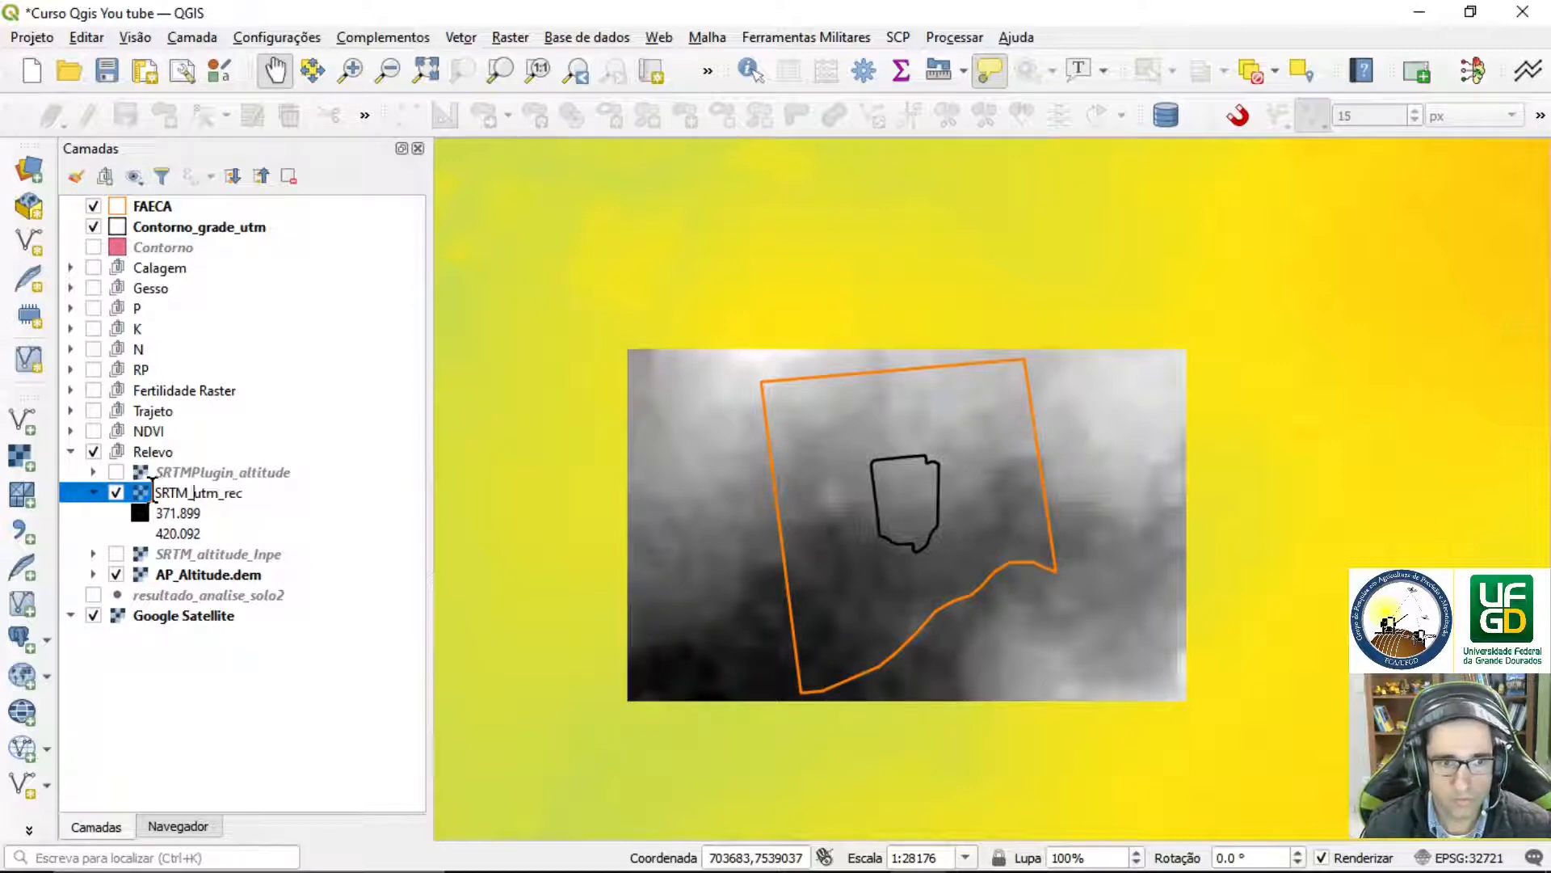
text(INPE)
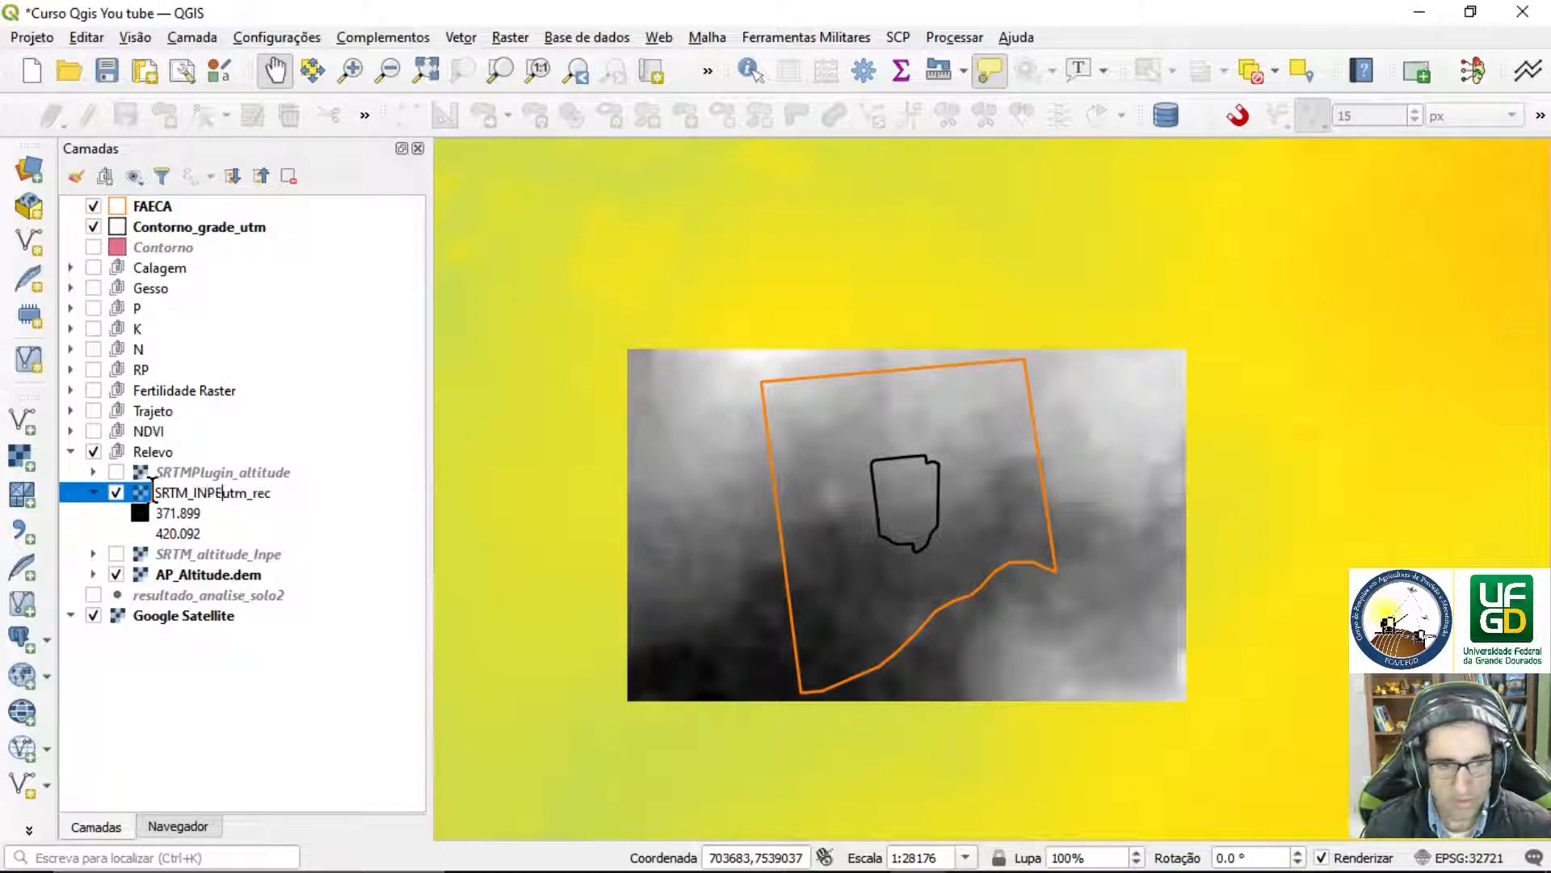
text(_)
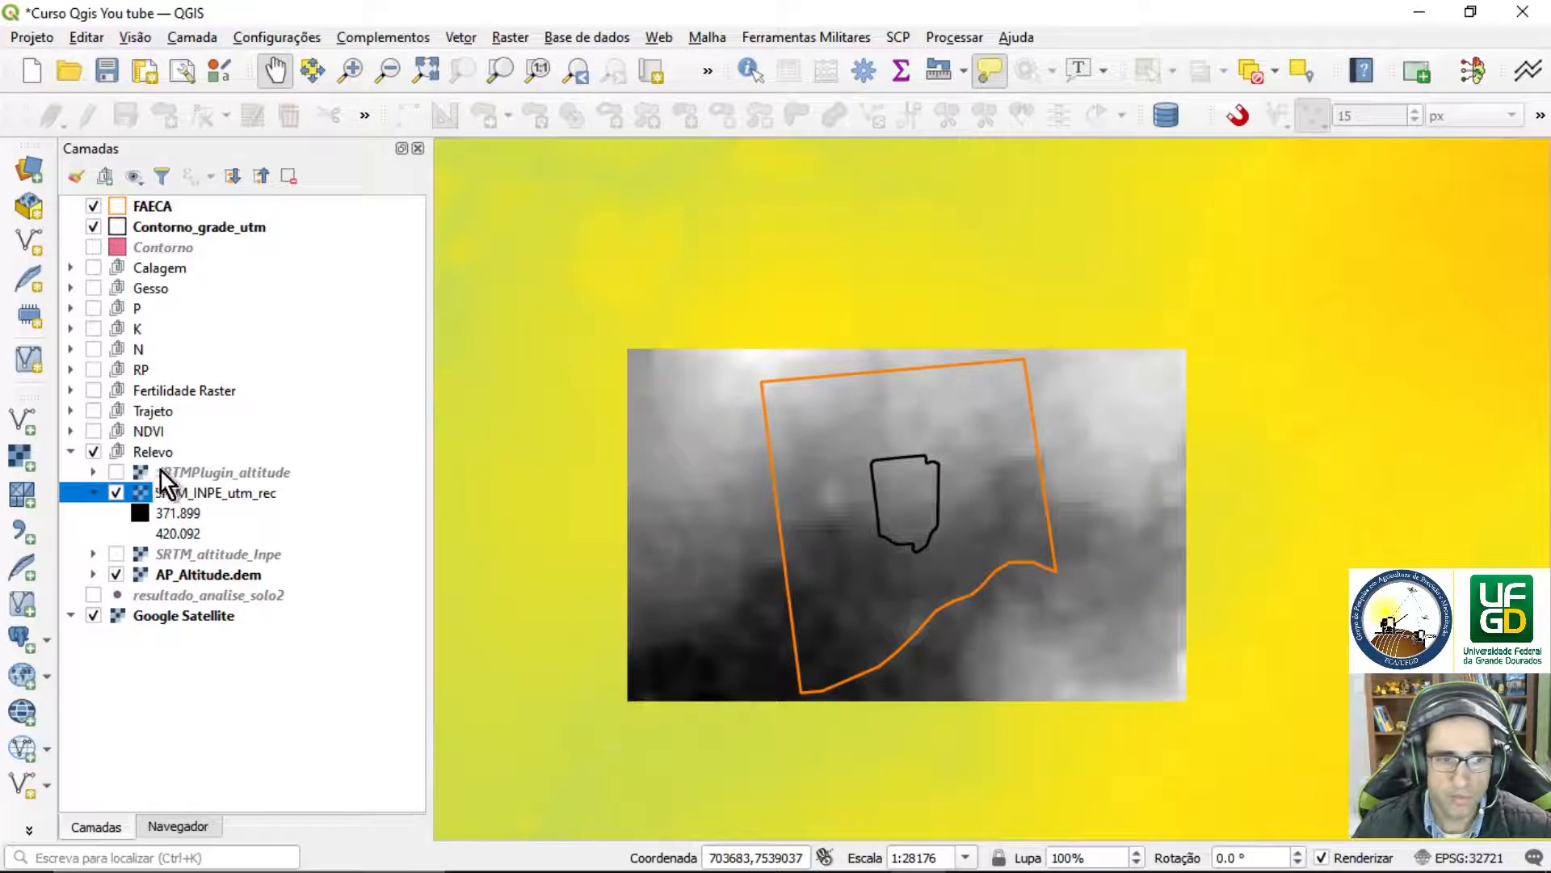
key(Return)
Hide the SRTM_INPE_utm_rec and Contorno_grade_utm layers and make AP_Altitude.dem the active layer
click(115, 493)
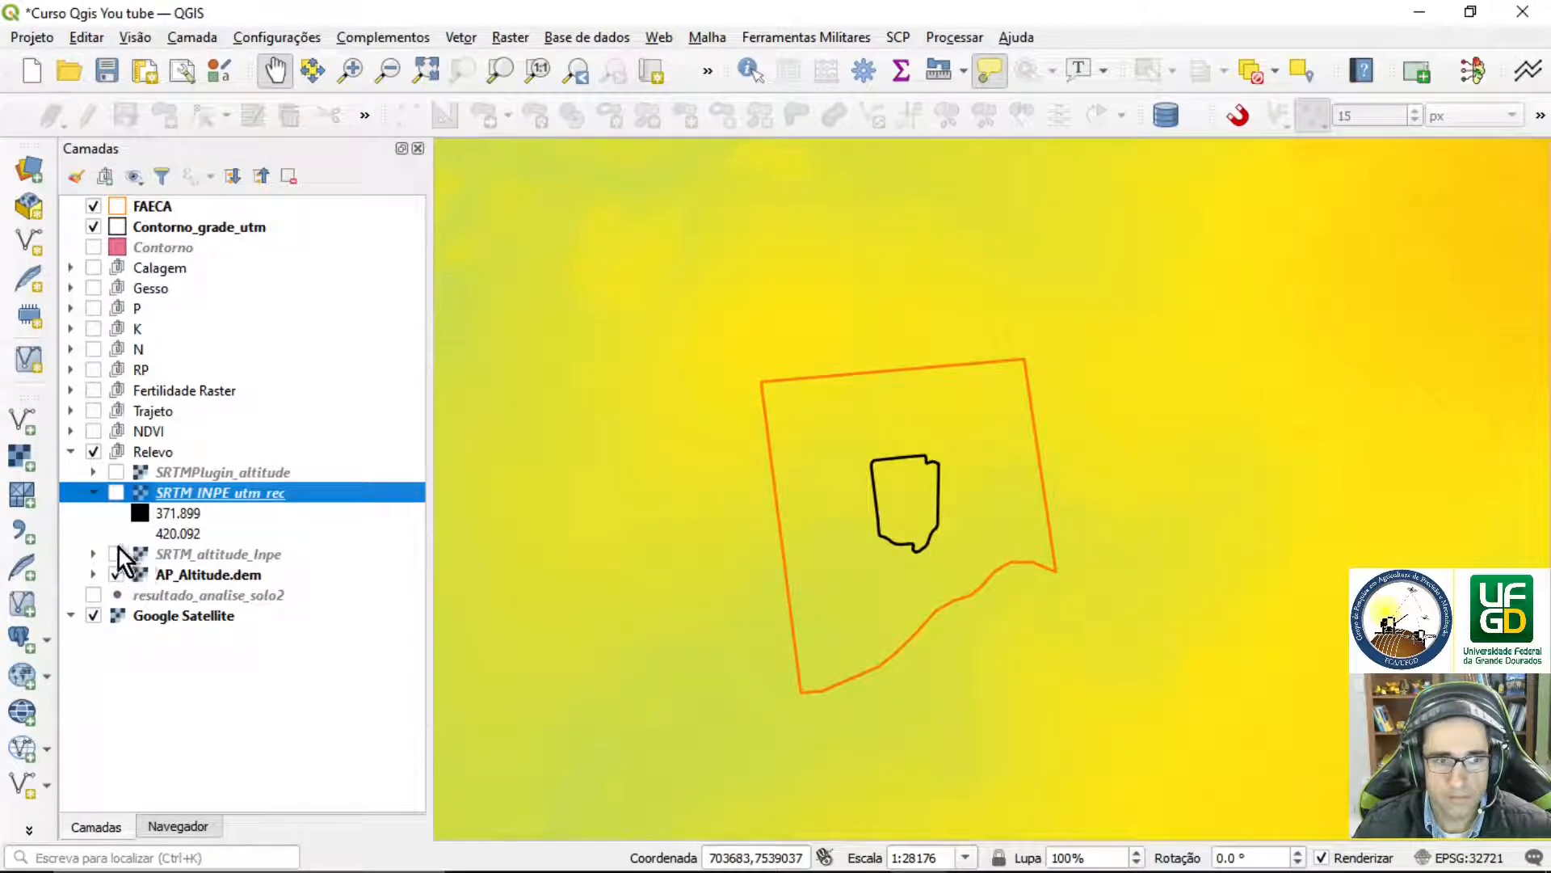
click(91, 230)
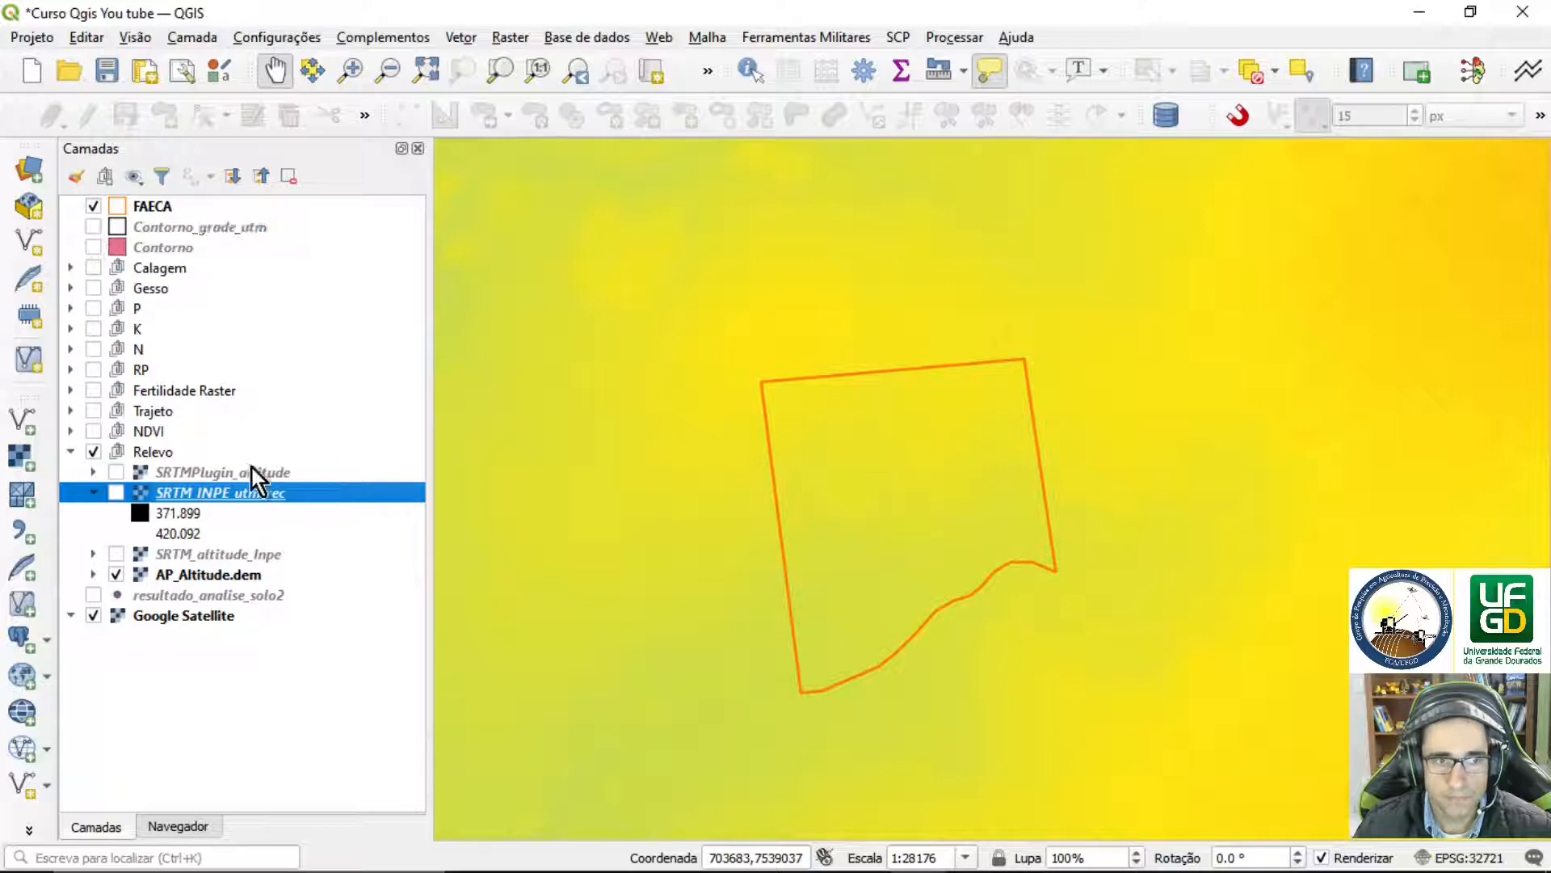
click(178, 573)
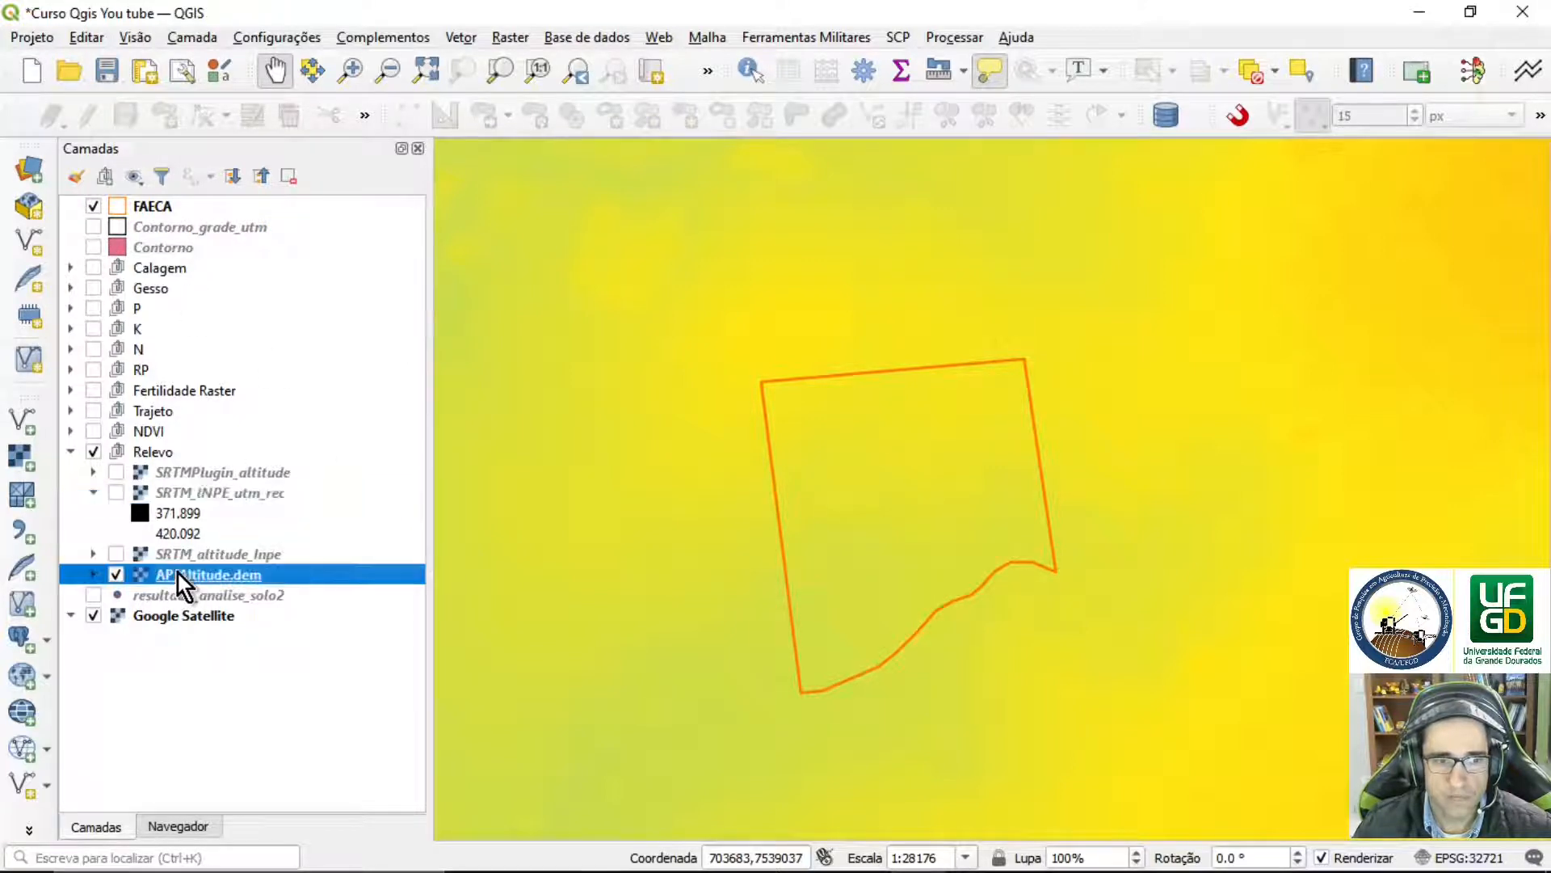
click(508, 38)
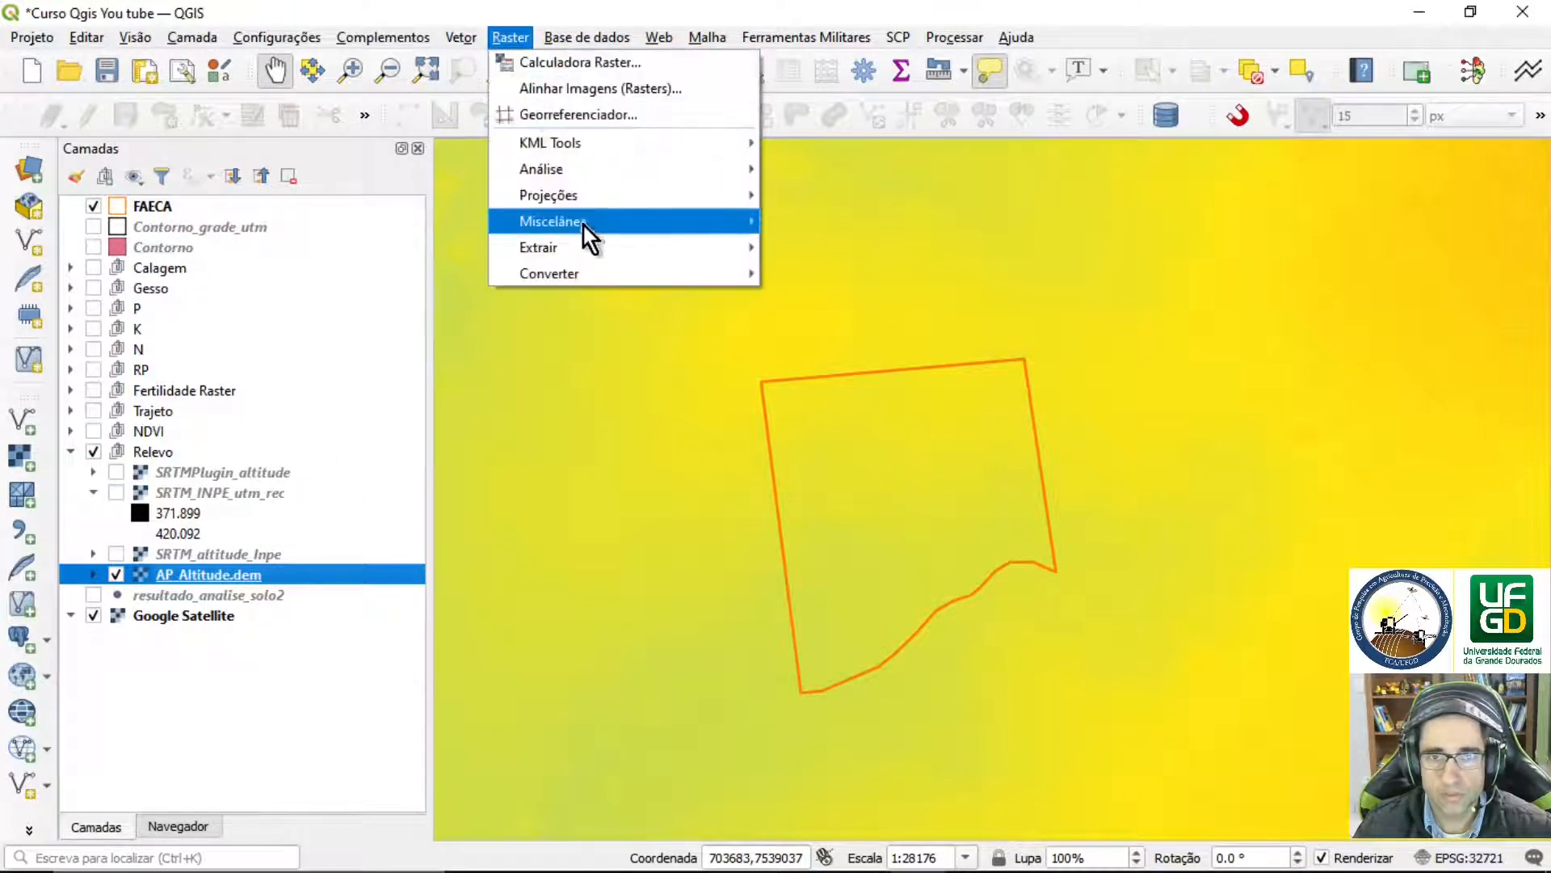
mouse_move(592, 247)
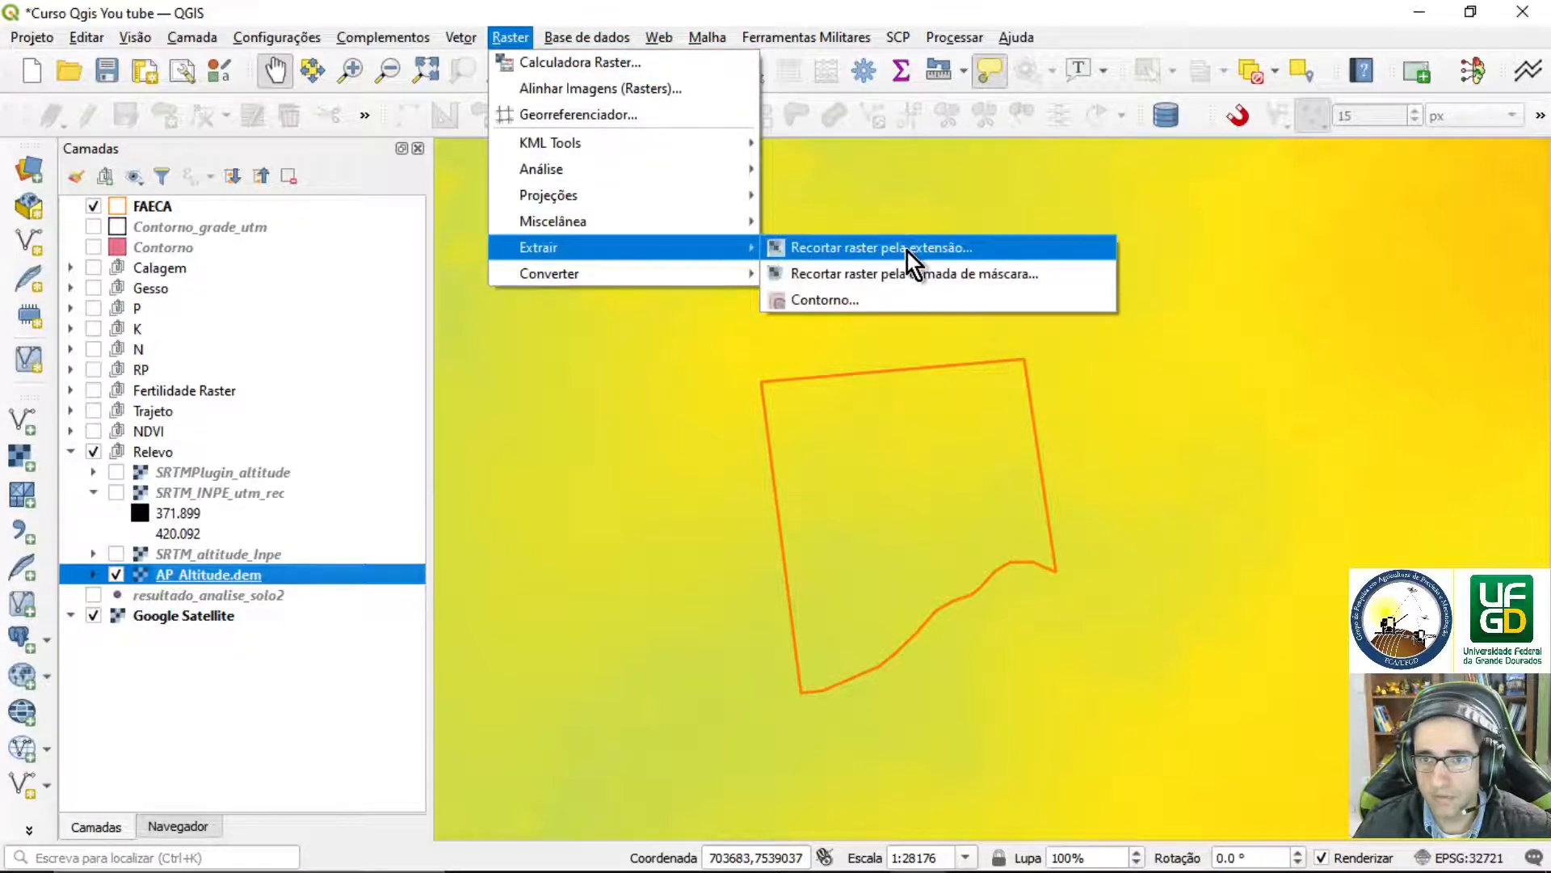
click(908, 252)
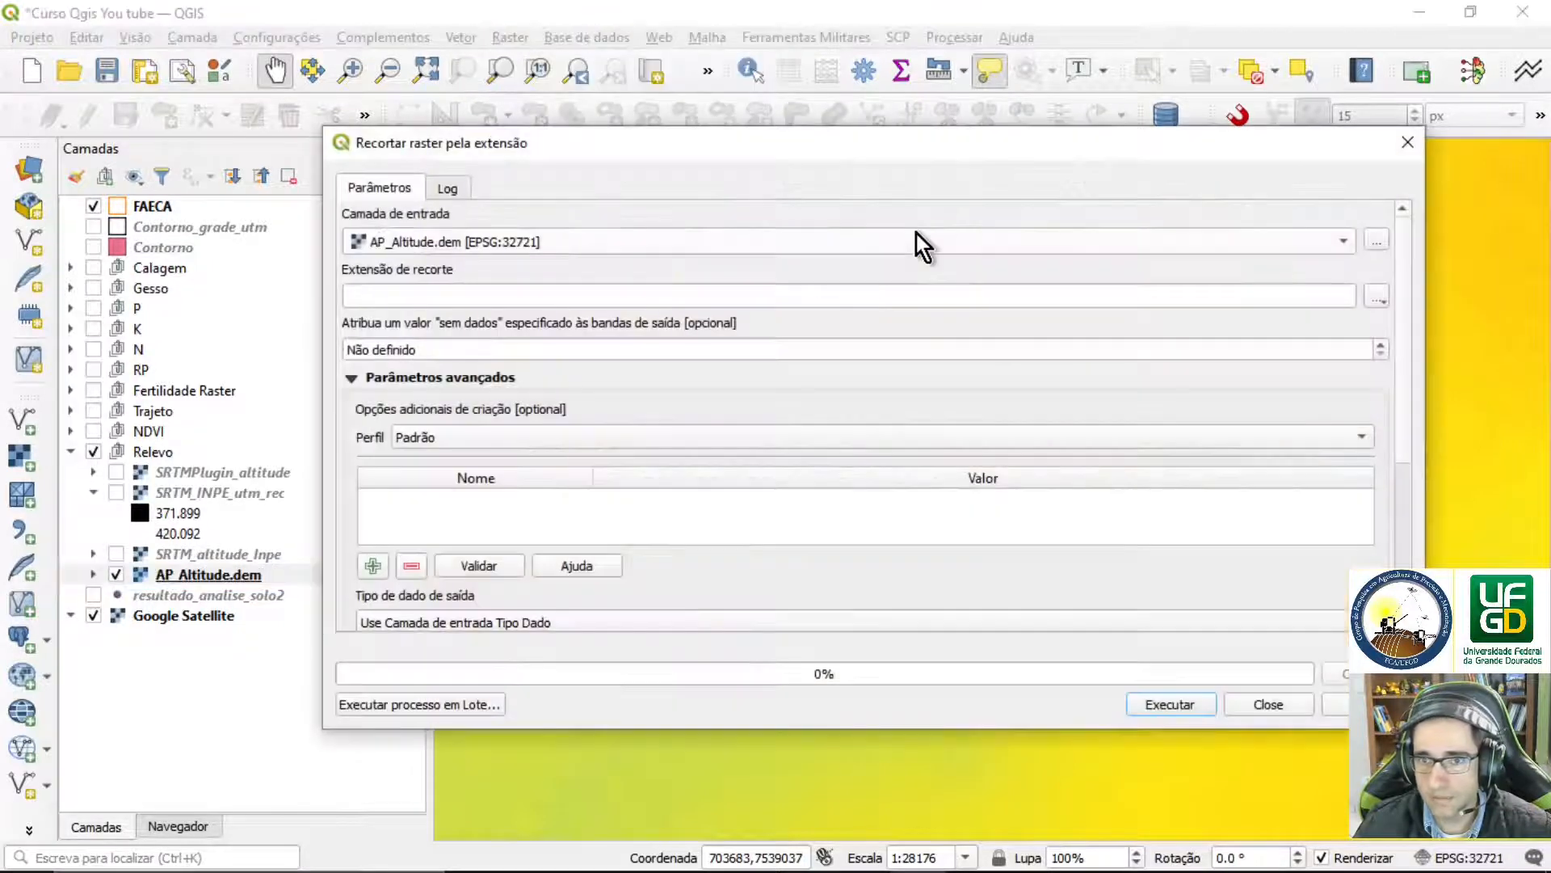
click(1407, 142)
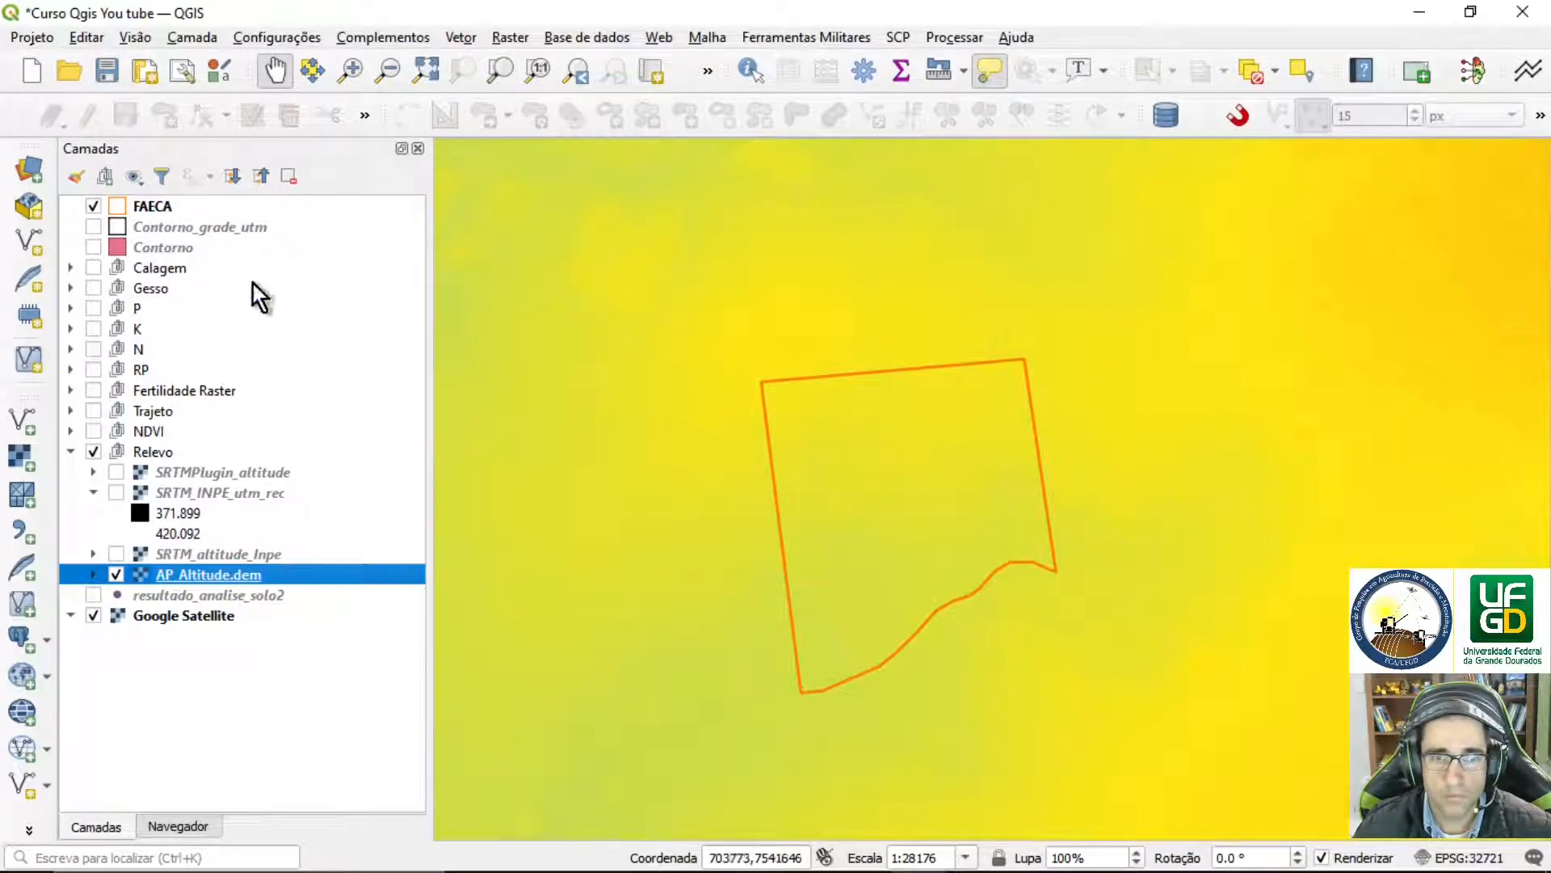
Zoom the map to the FAECA layer and set up a raster clip by extent for AP_Altitude.dem, using the map canvas extent
click(161, 209)
click(496, 70)
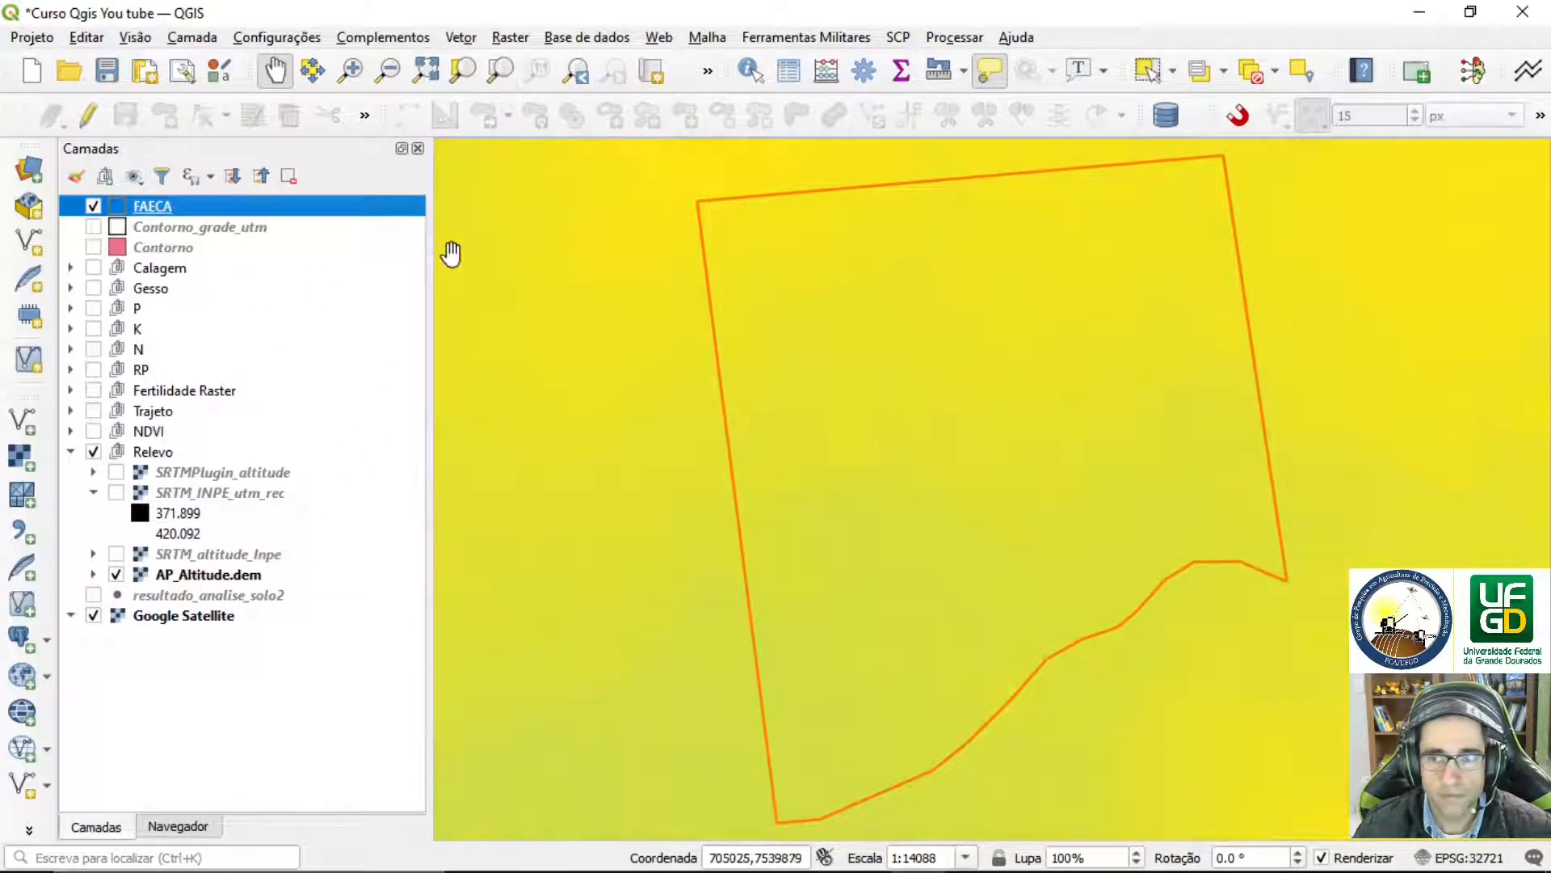
click(191, 574)
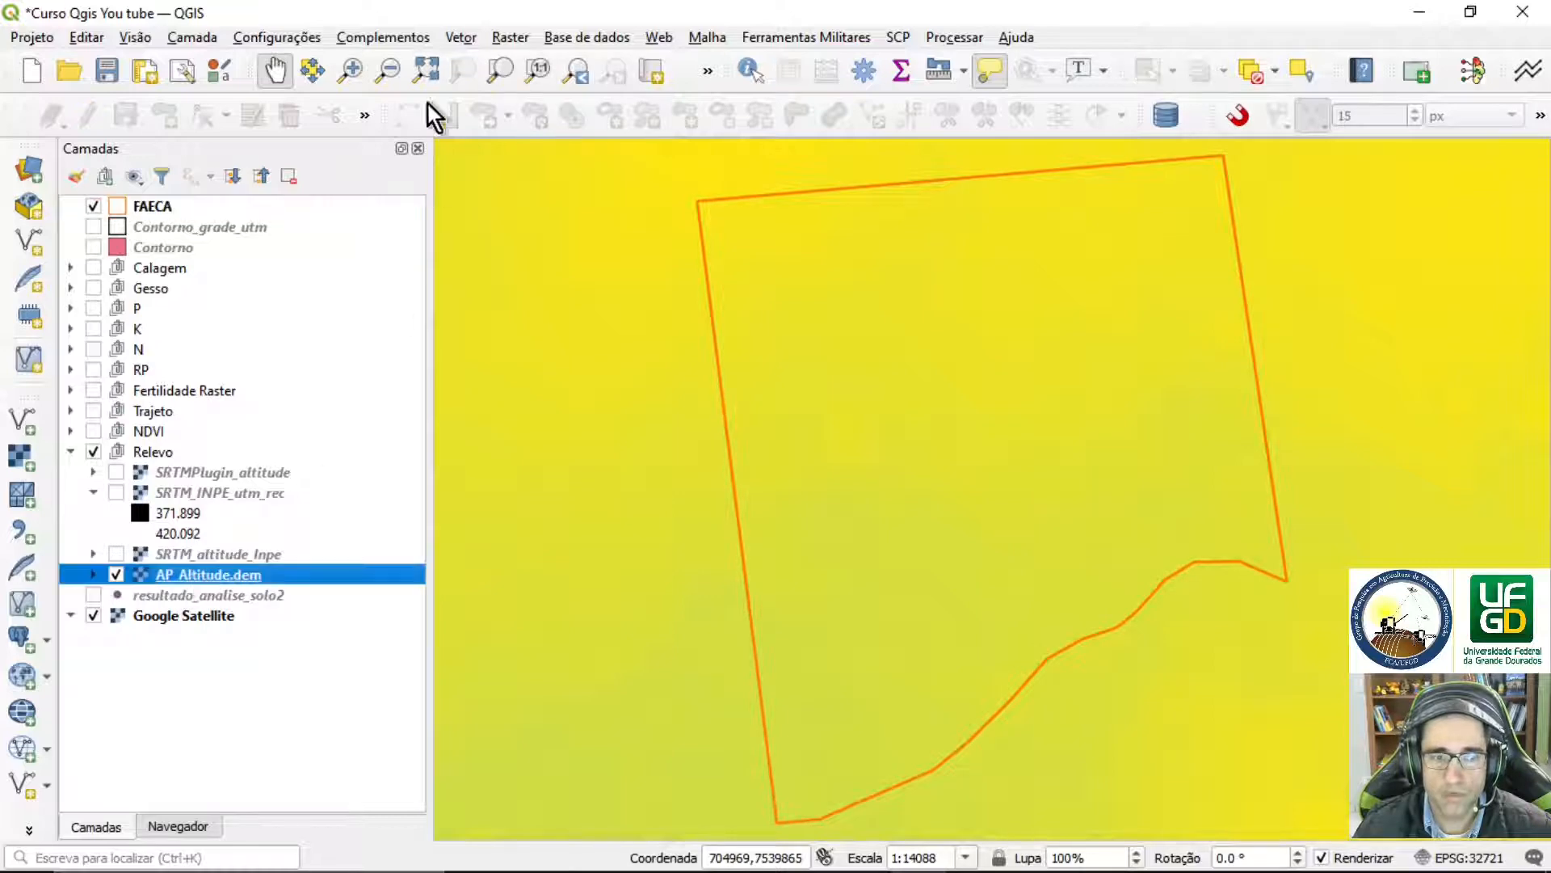
click(520, 34)
mouse_move(606, 247)
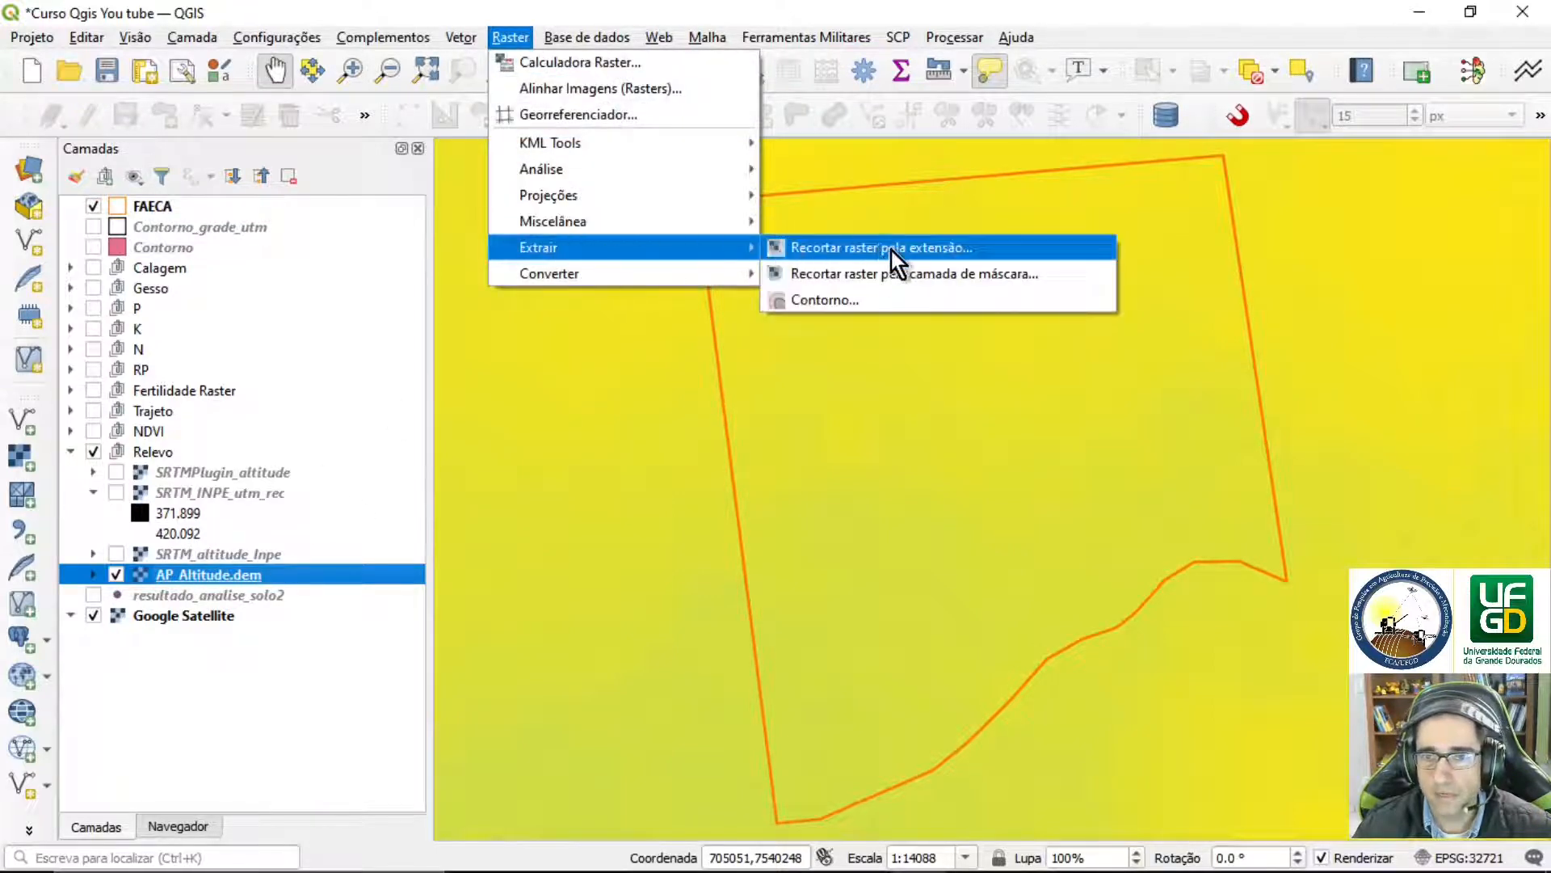
click(949, 249)
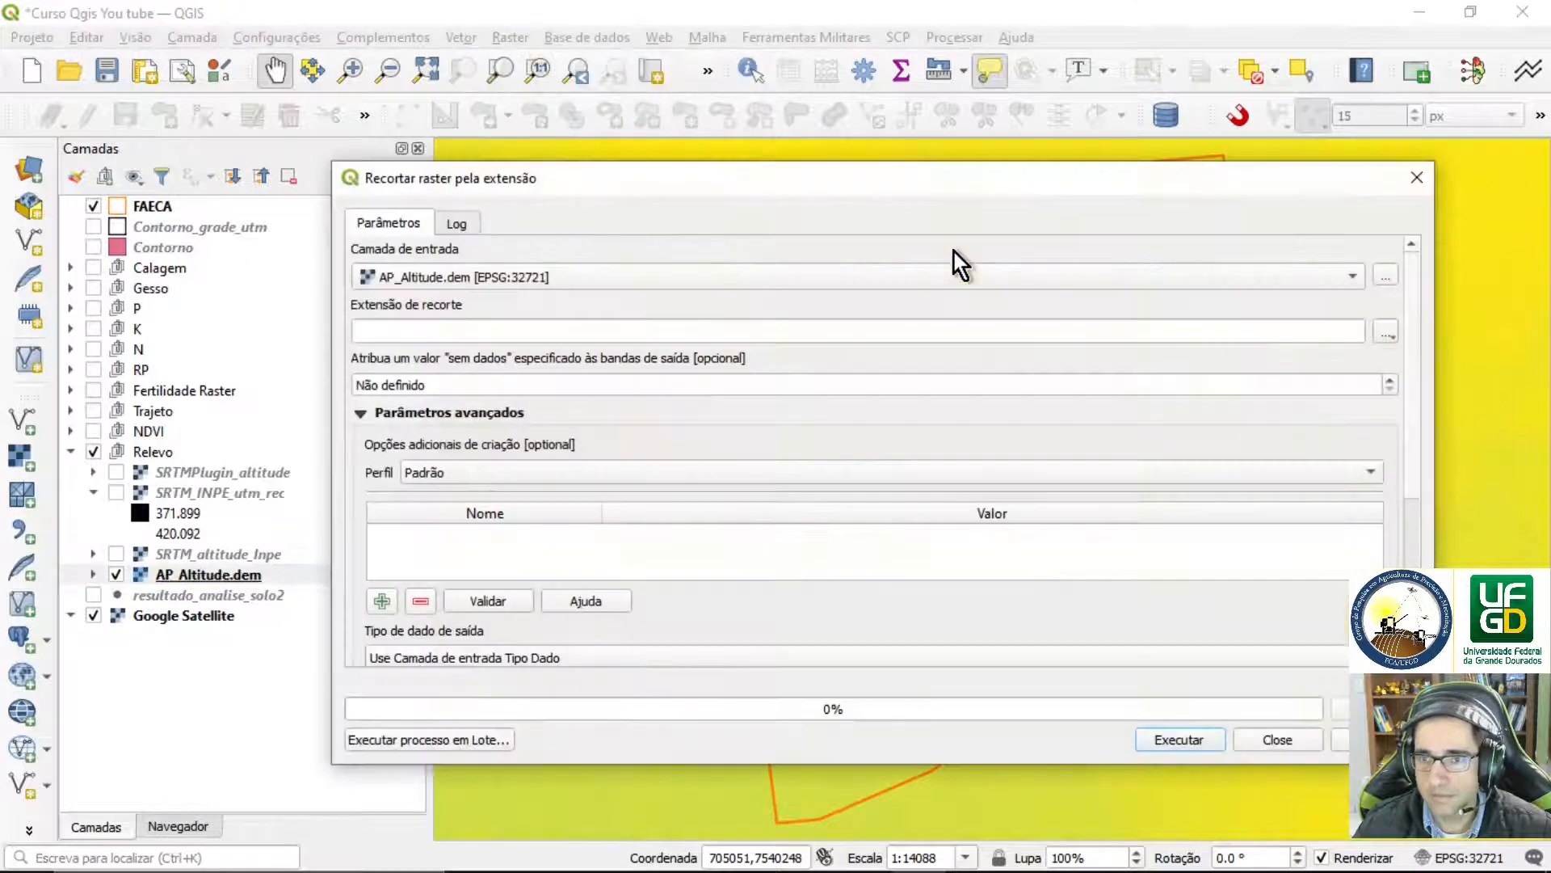
click(1384, 331)
mouse_move(1357, 355)
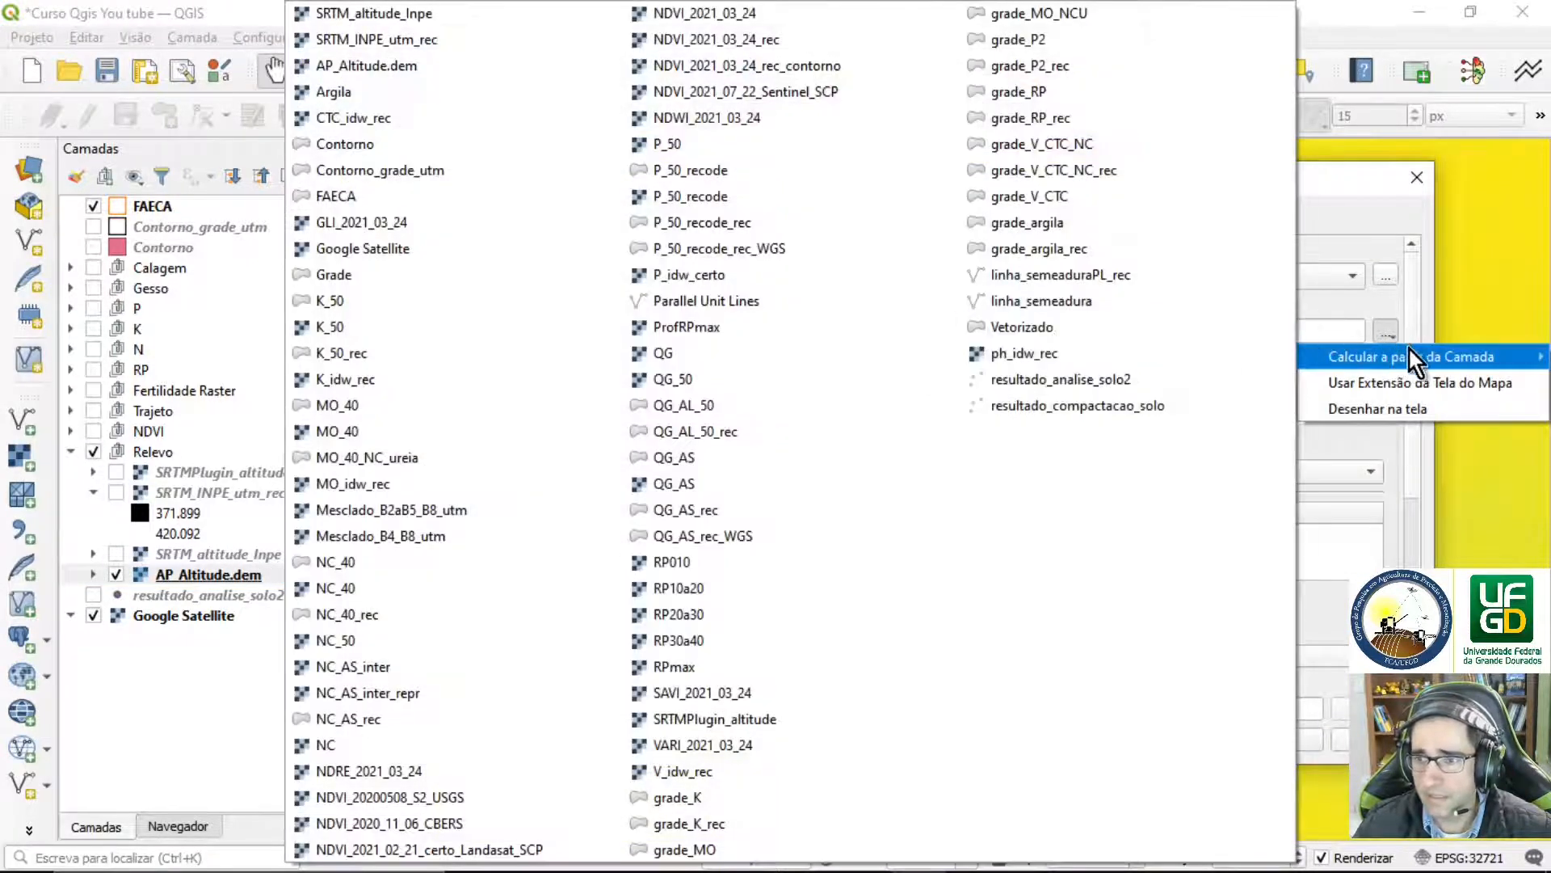
click(1402, 381)
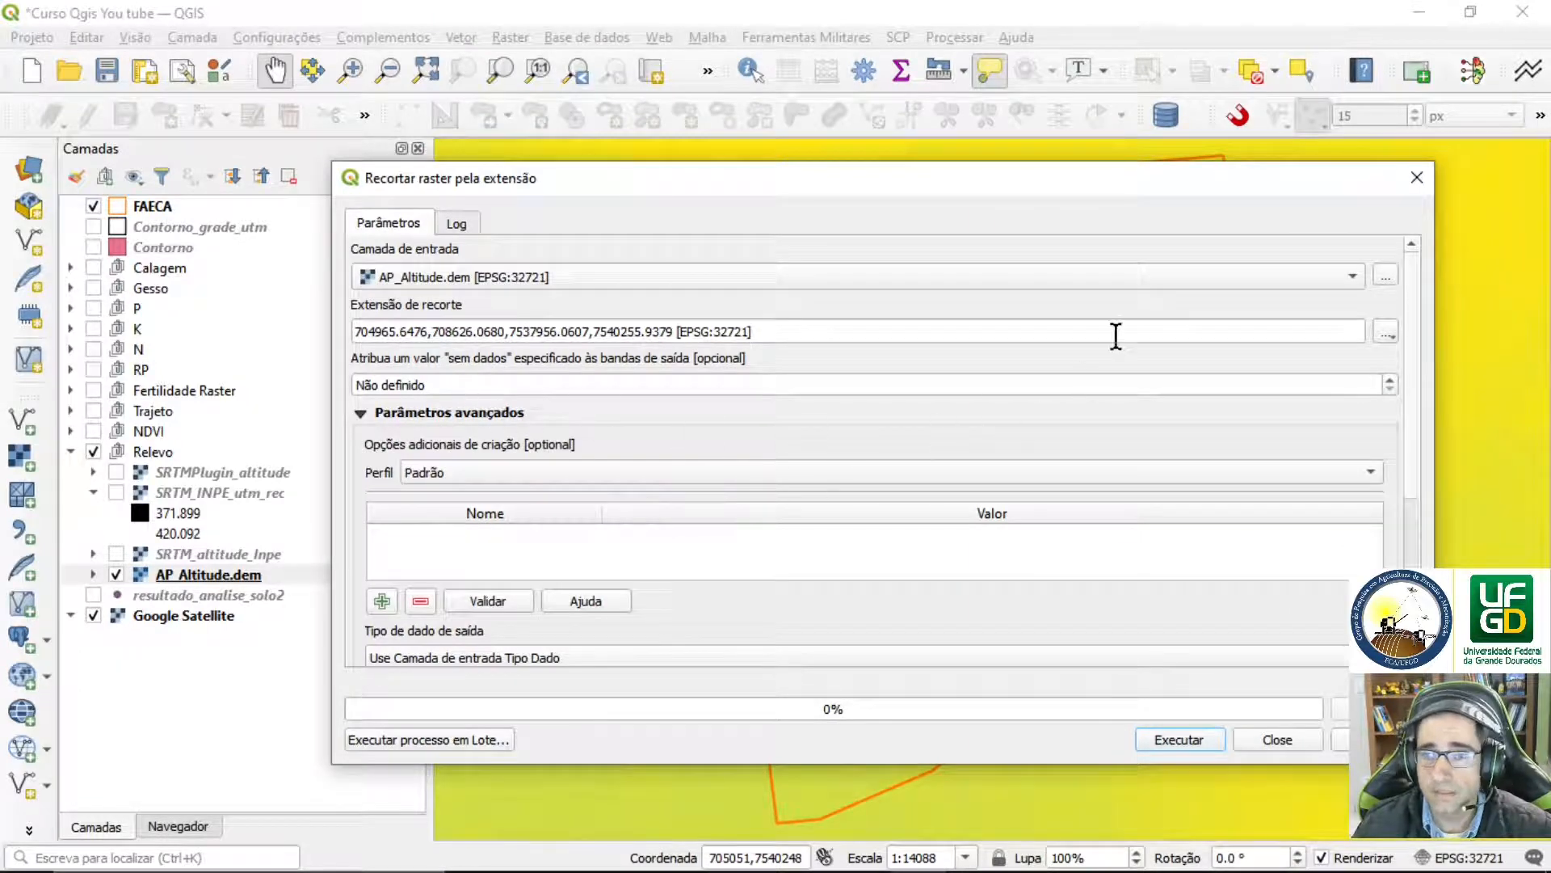
Choose to save the clip output to a file and open the AP_27044_FBS_F6730_RT1 folder as its destination
scroll(1115, 336, down, 4)
scroll(1116, 336, down, 1)
click(1387, 513)
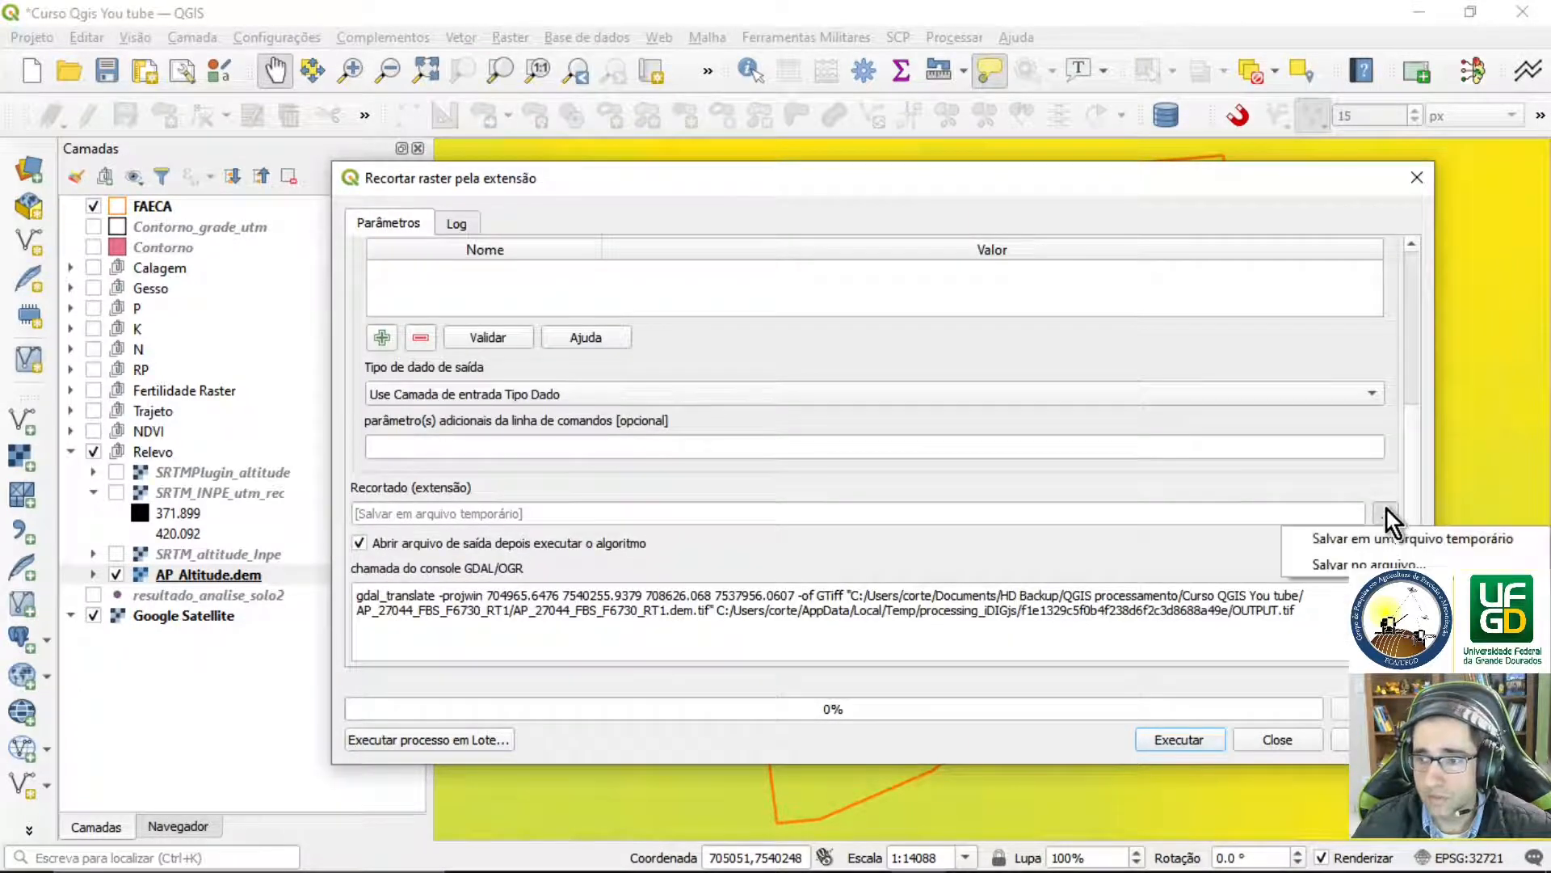
click(1385, 565)
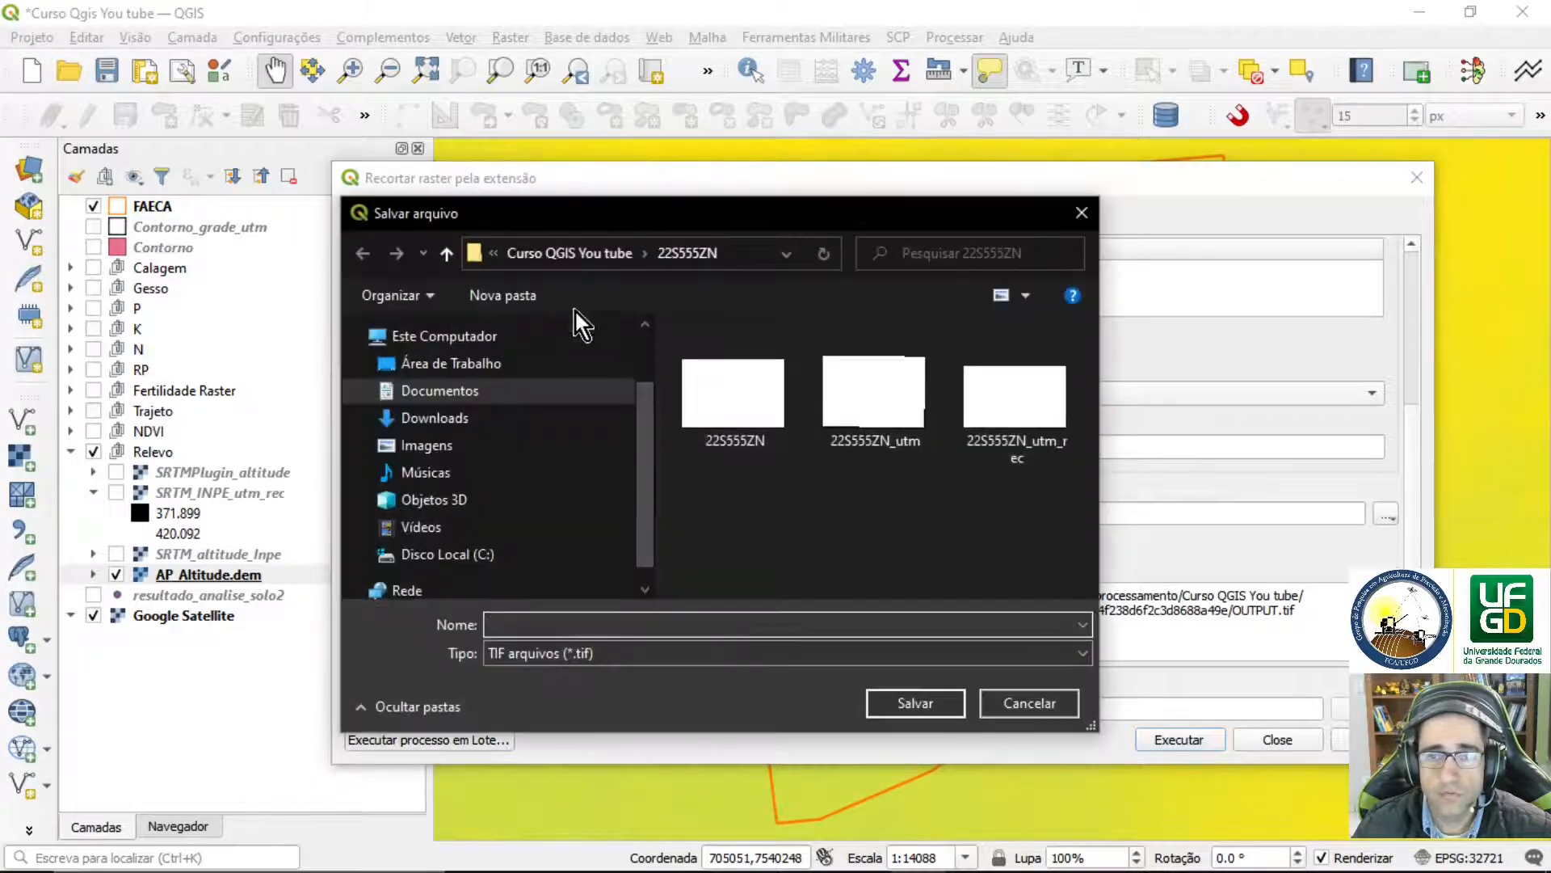
click(564, 255)
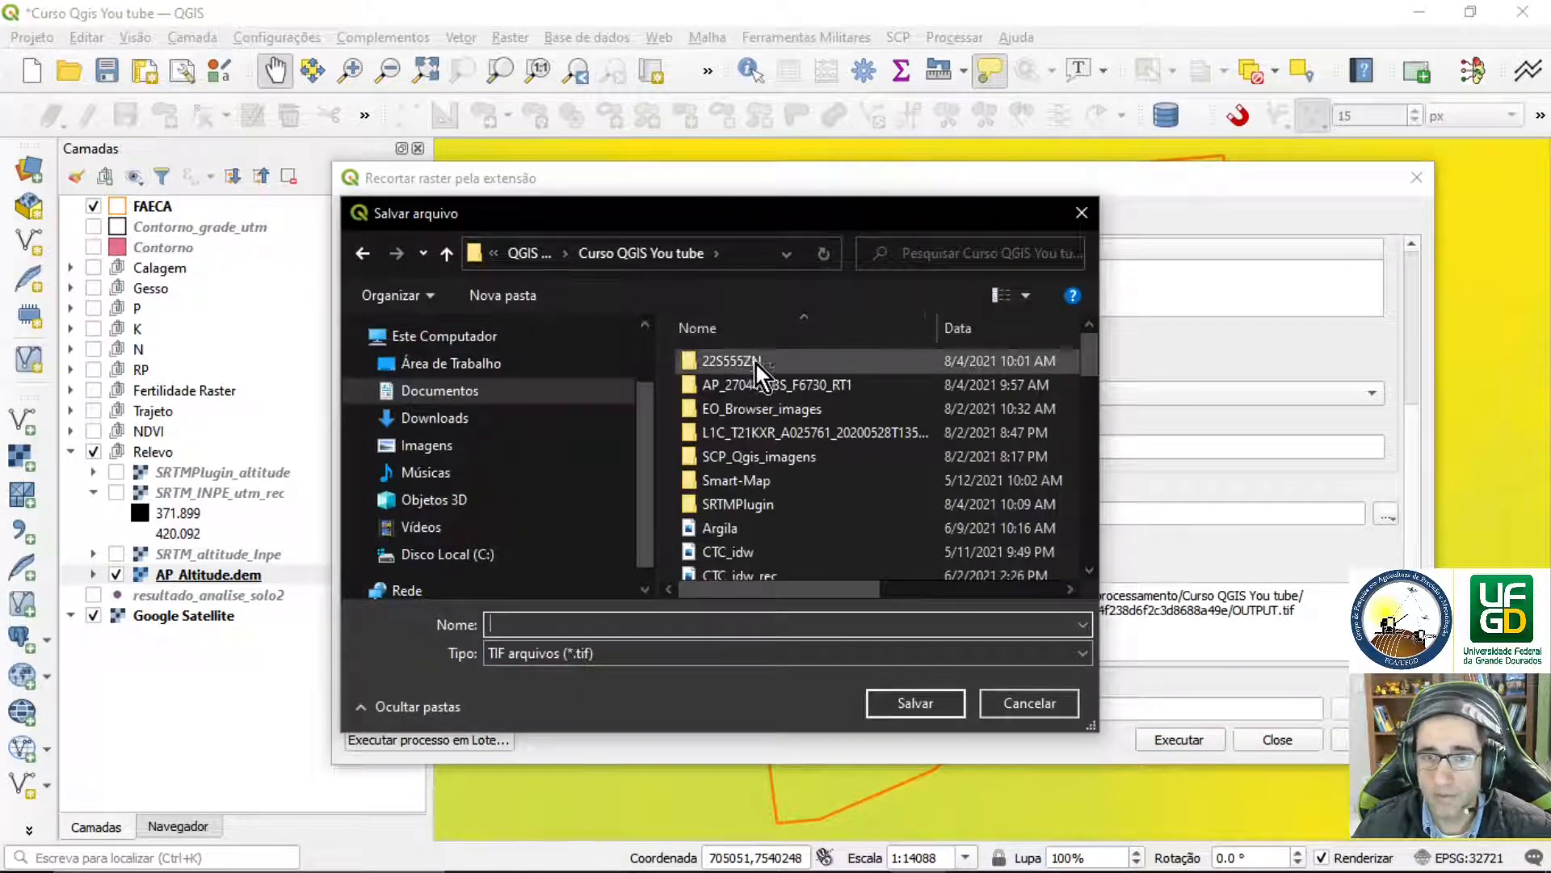
double_click(759, 386)
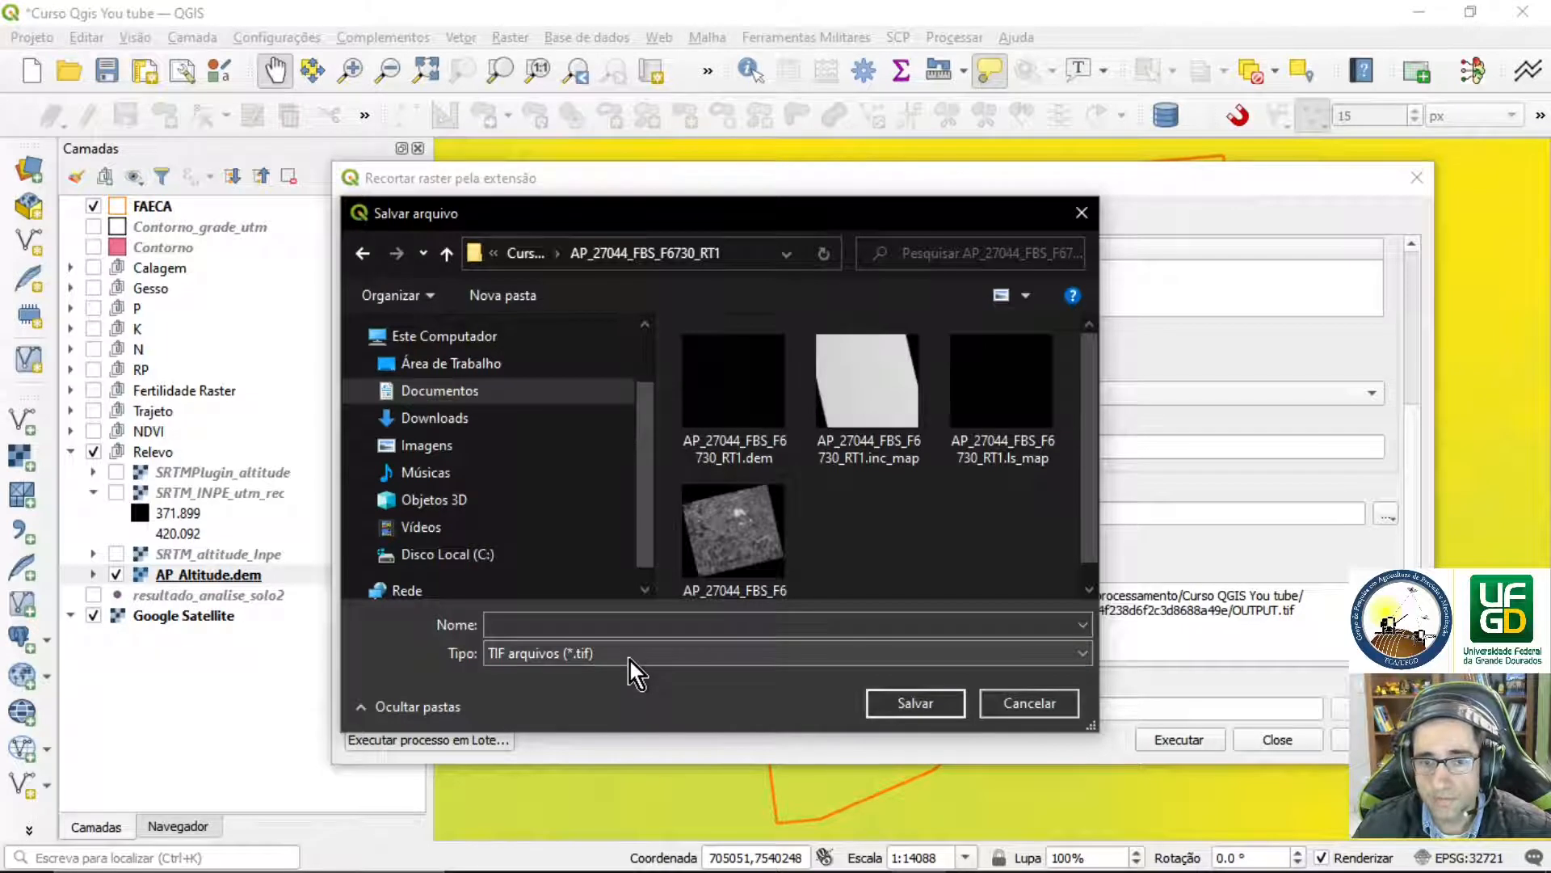
Save the clip output as AP_altitude, run the clip by extent and close the tool when it completes
click(529, 625)
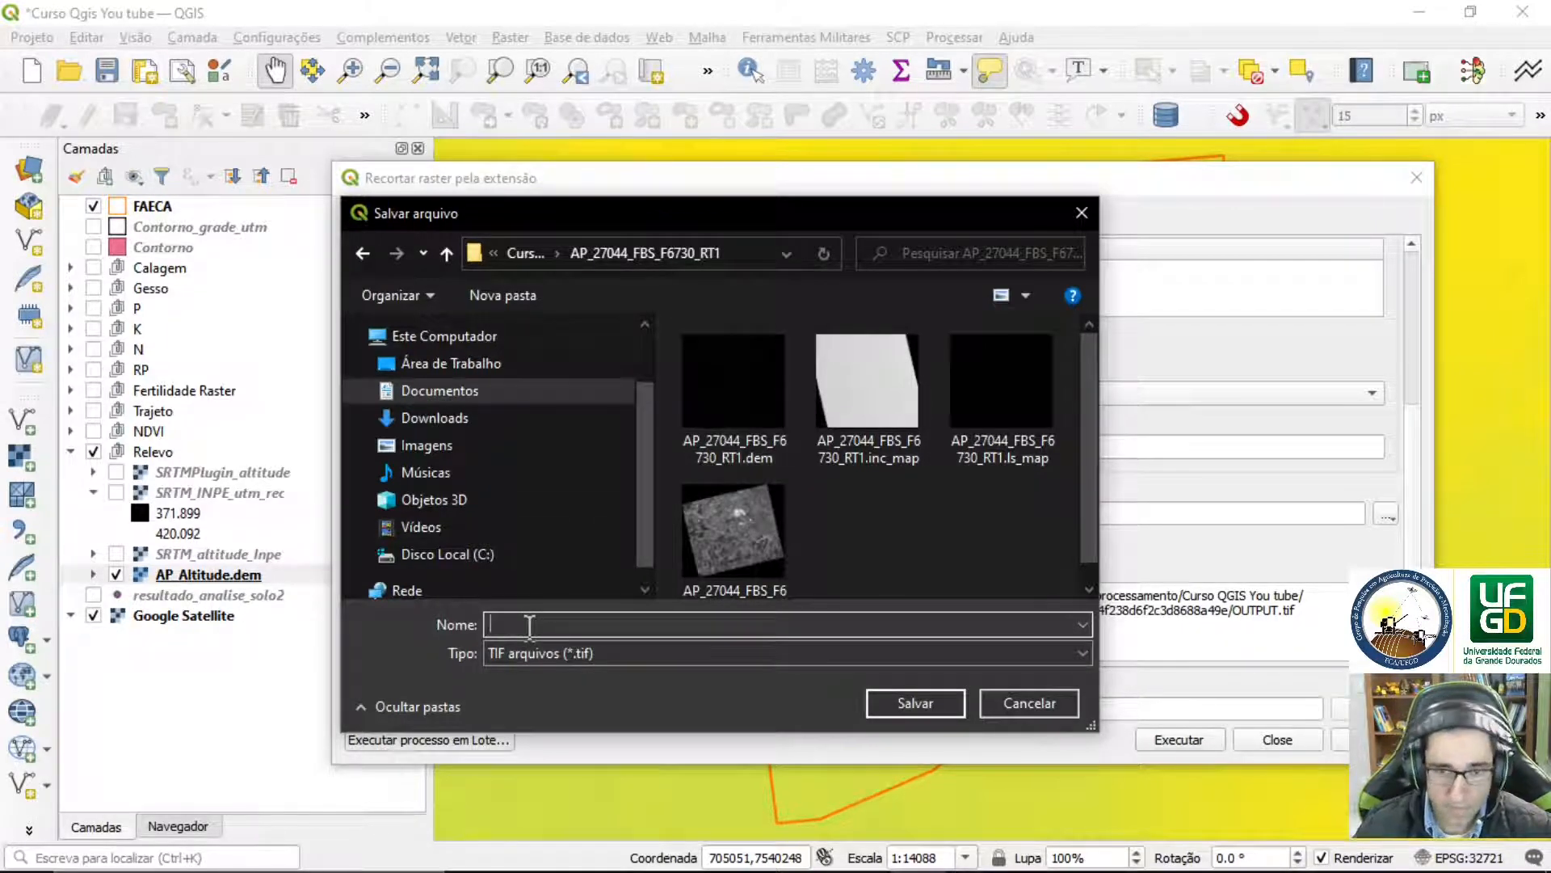
scroll(852, 506, down, 1)
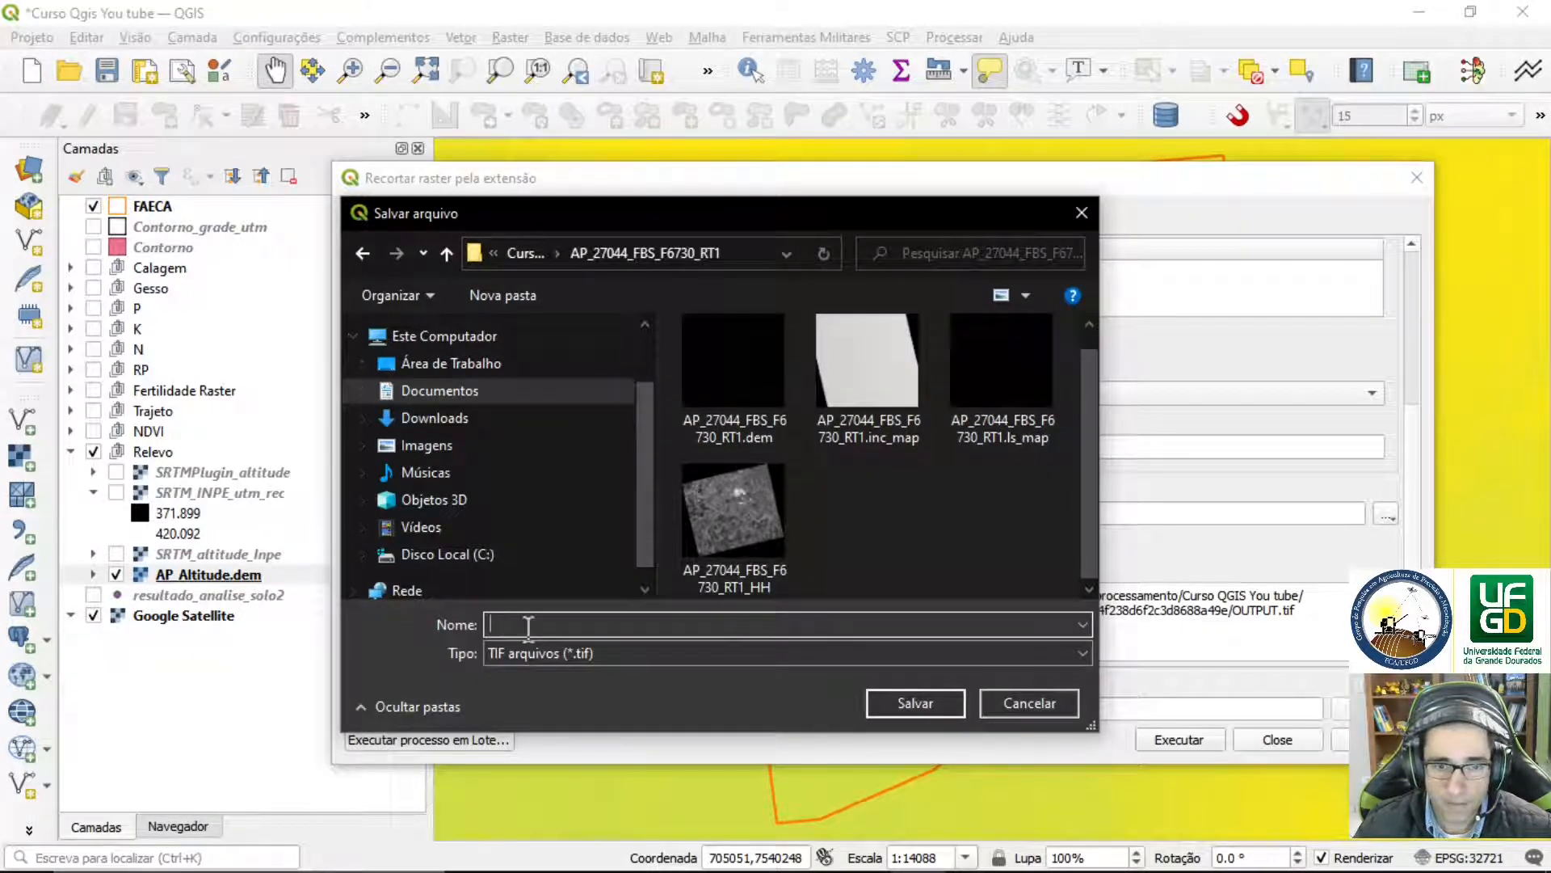
text(A)
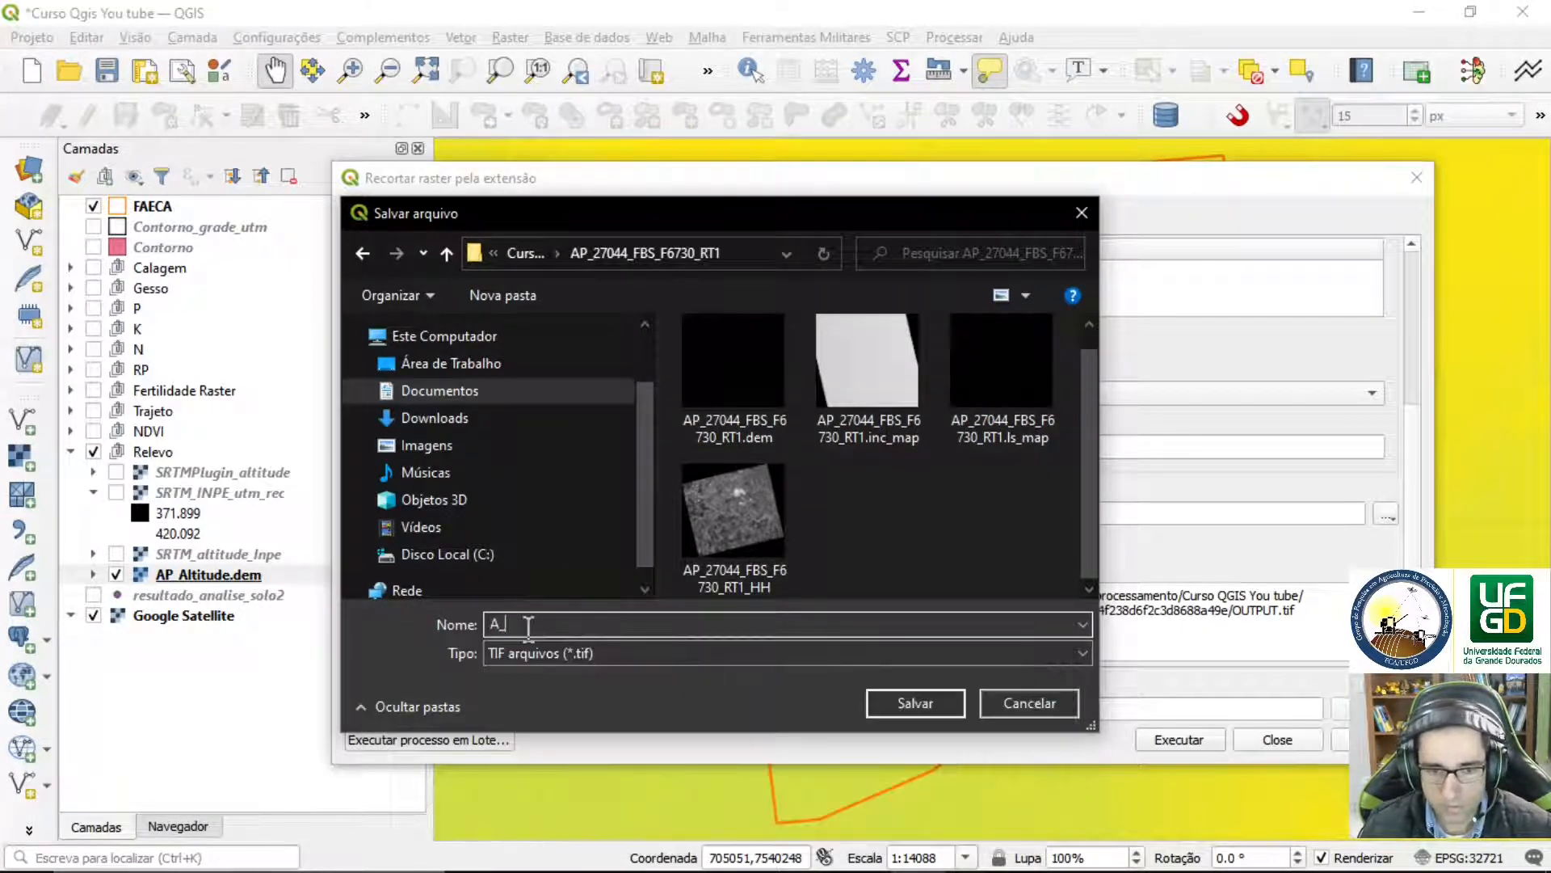
text(P_)
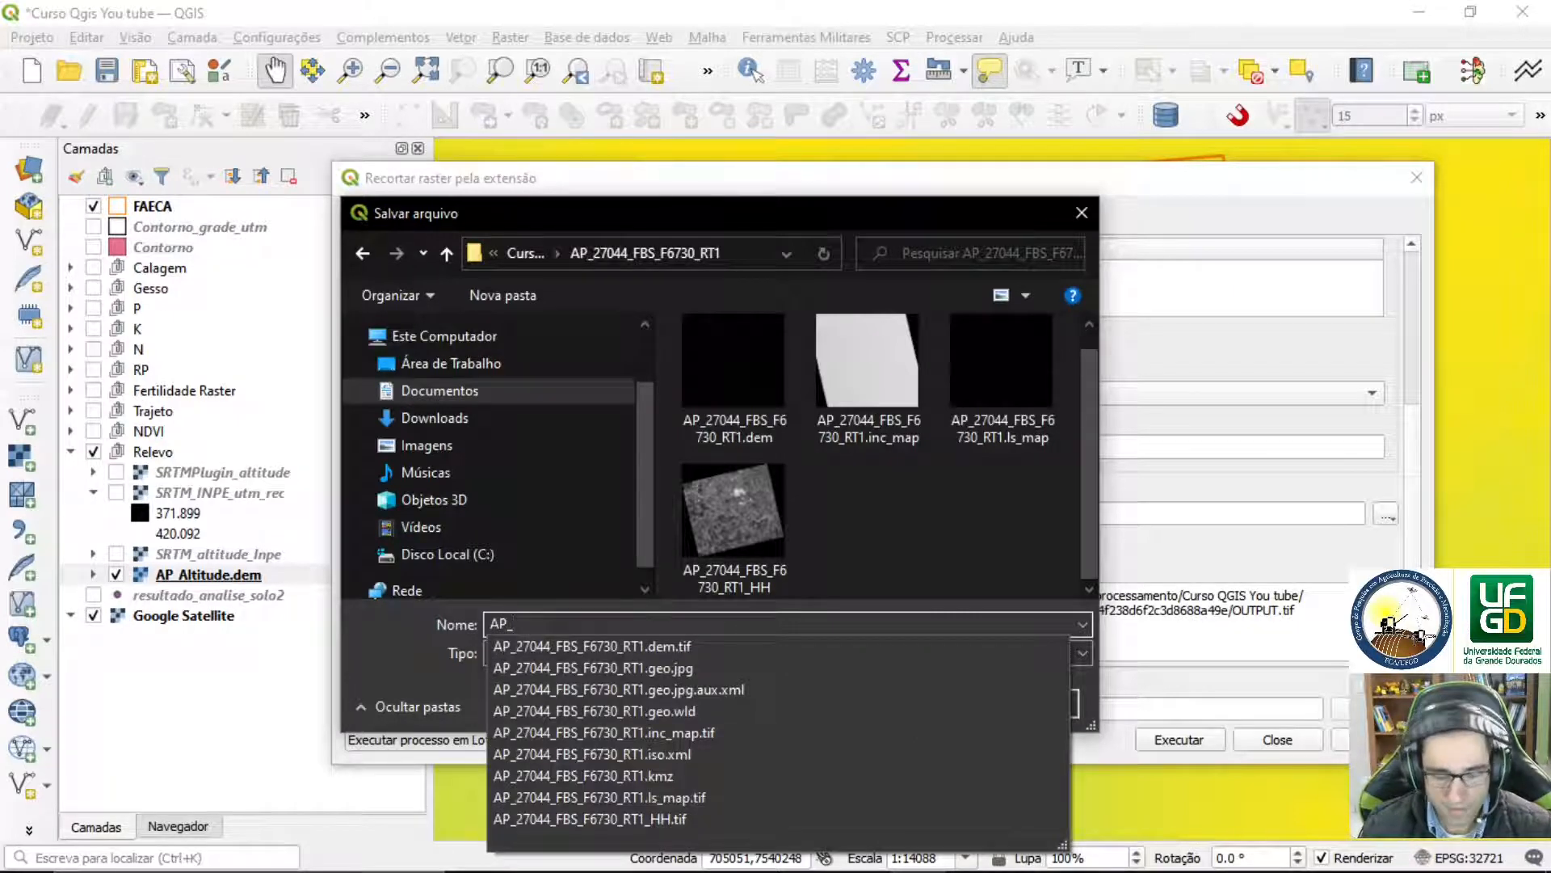
text(altotu)
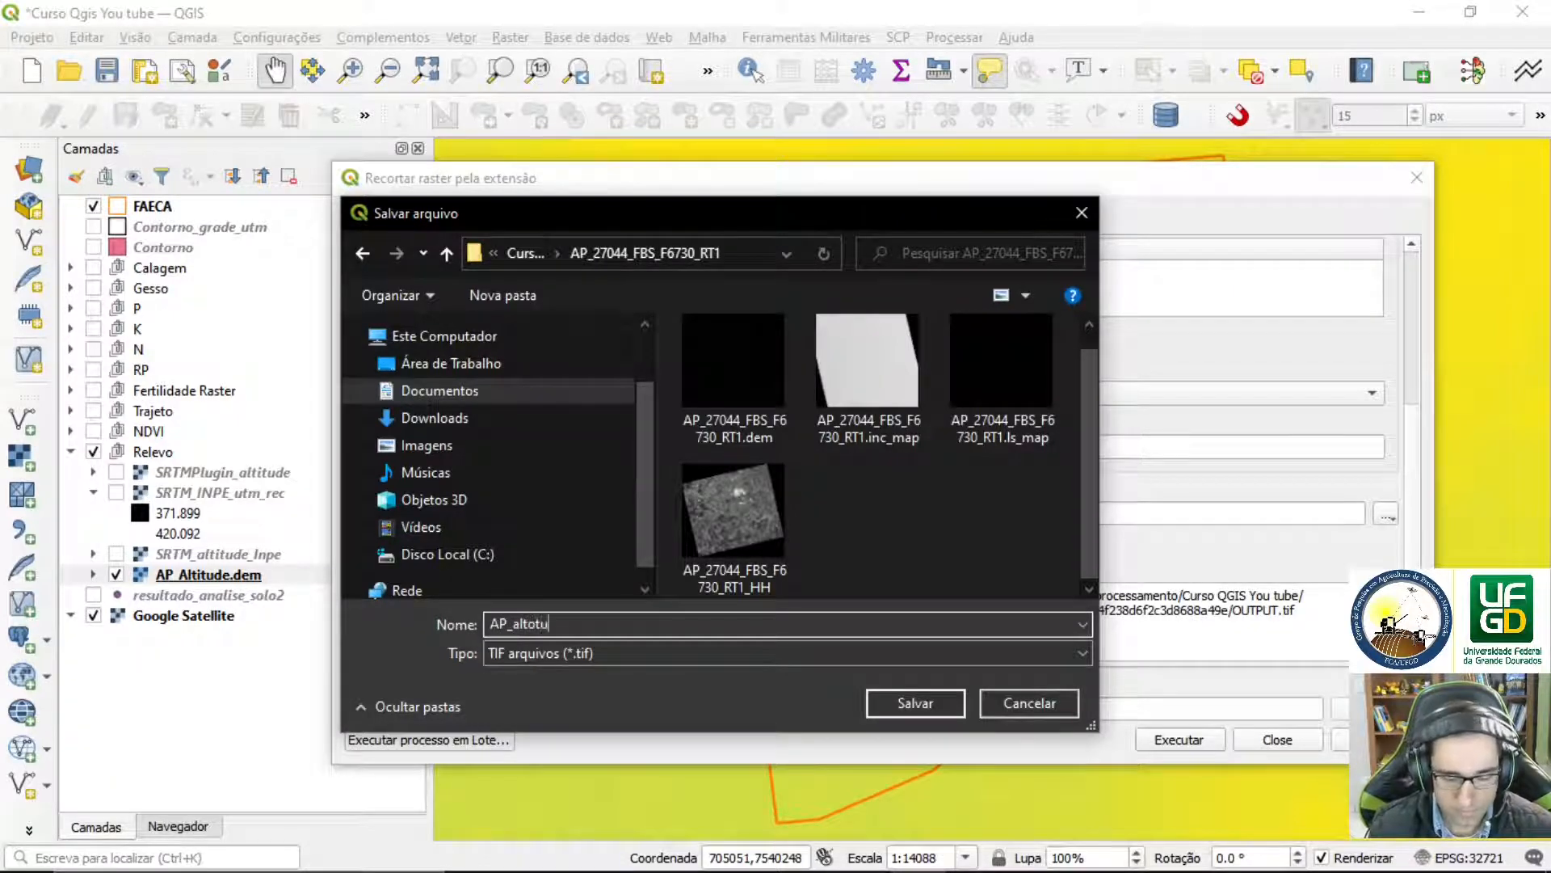
text(de)
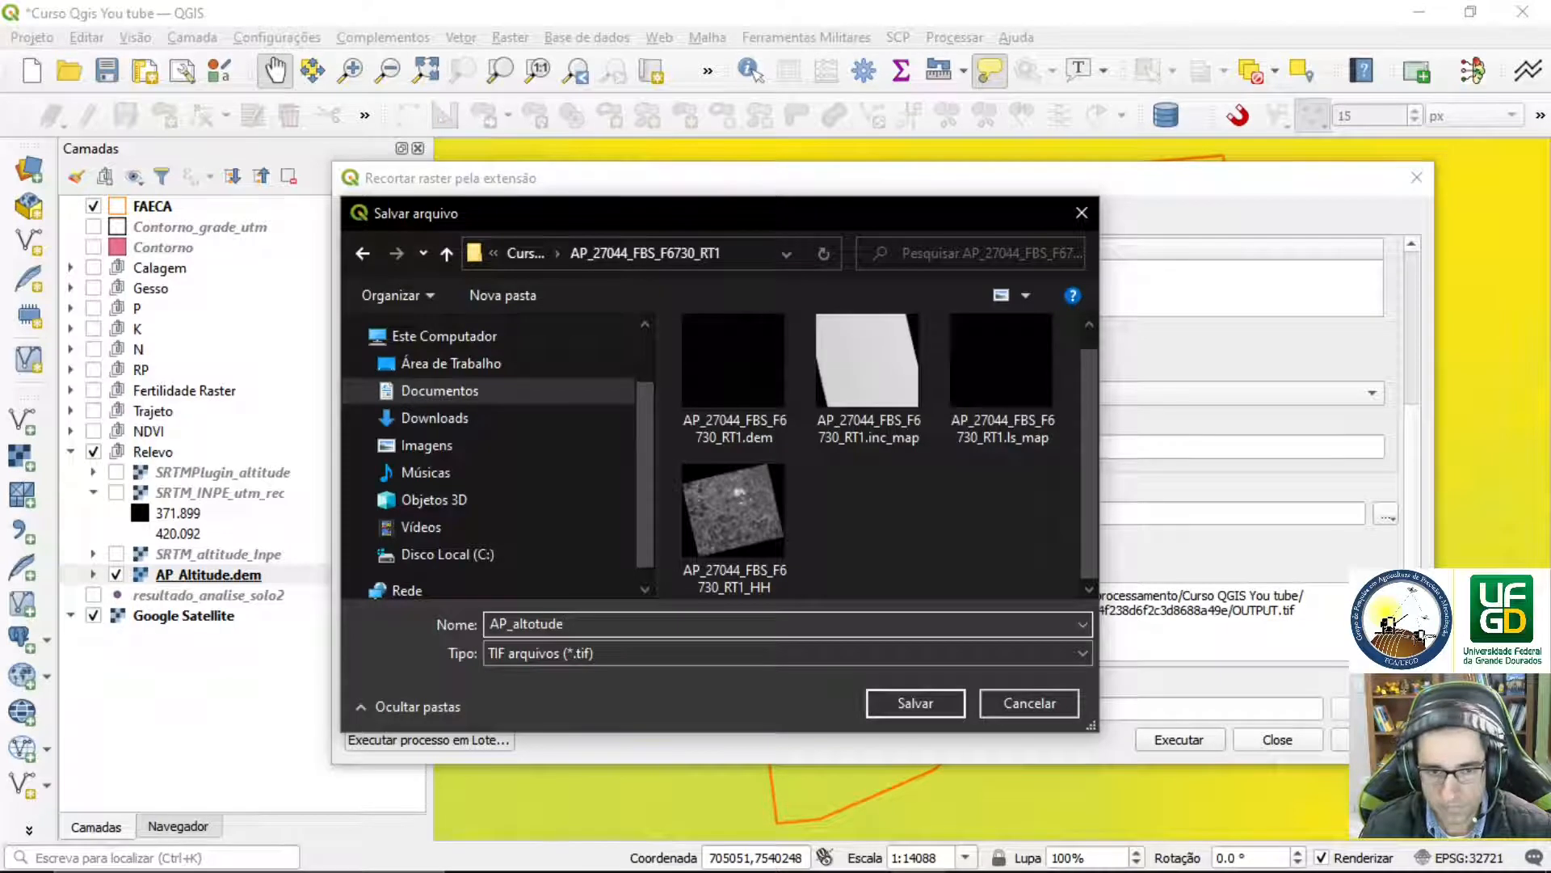
click(537, 624)
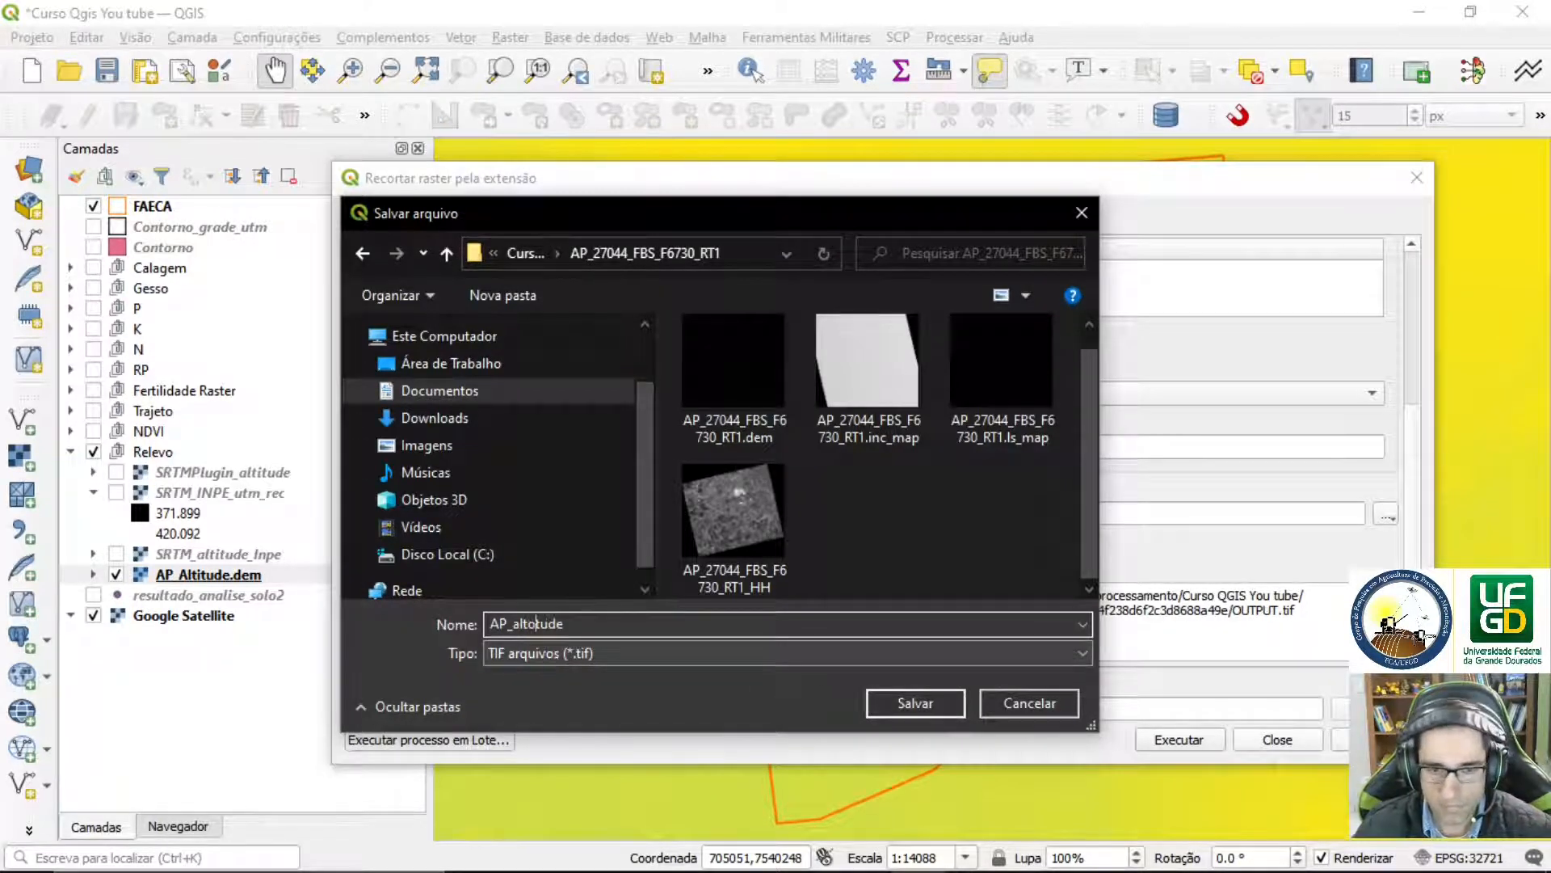
text(i)
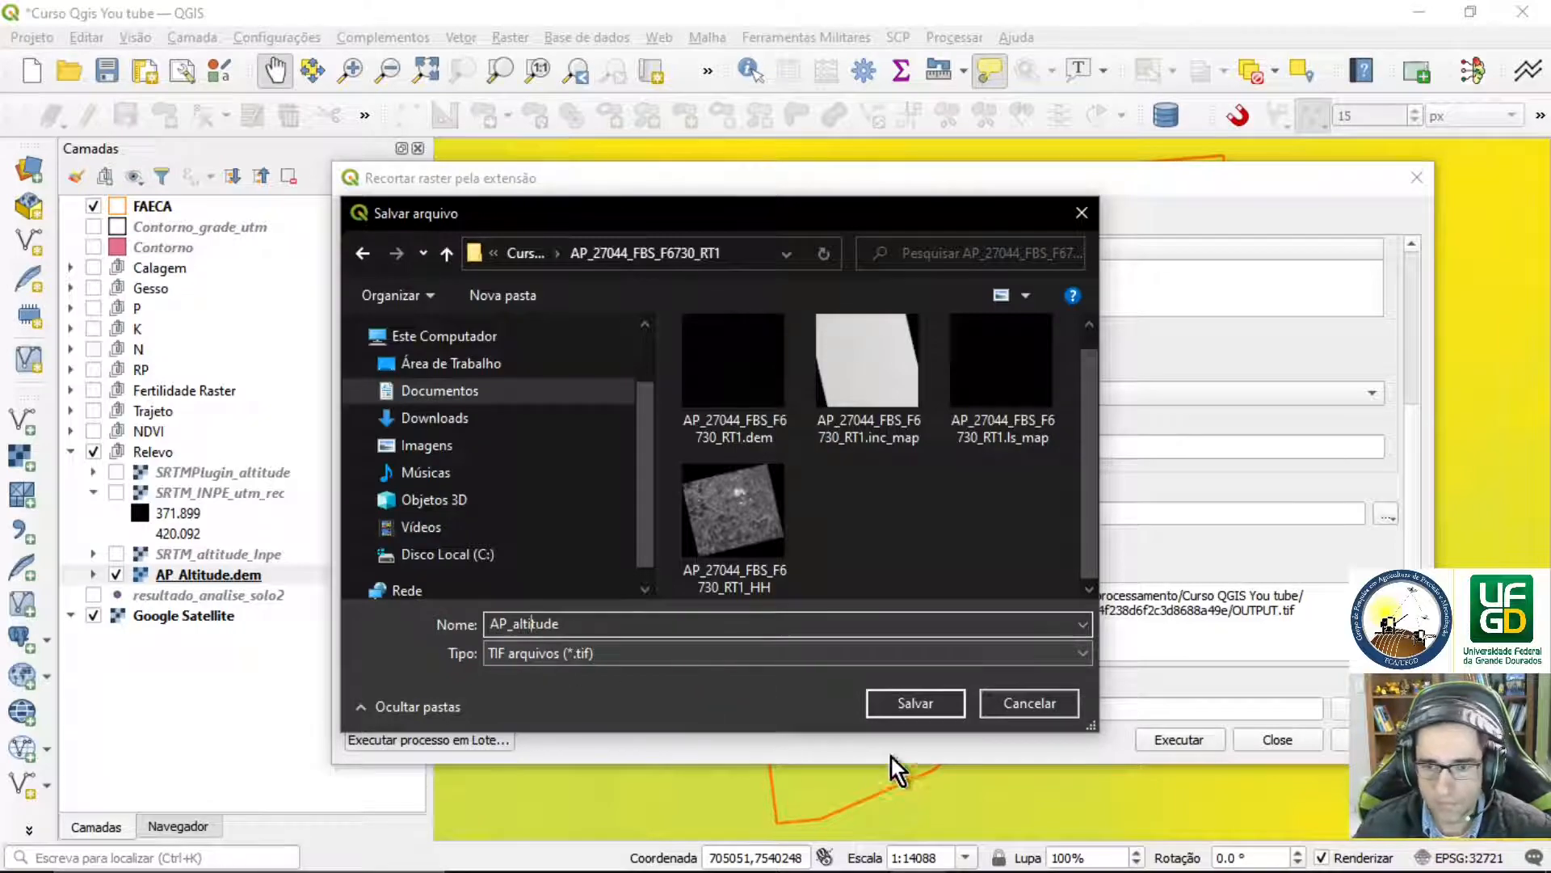
click(921, 705)
click(1161, 746)
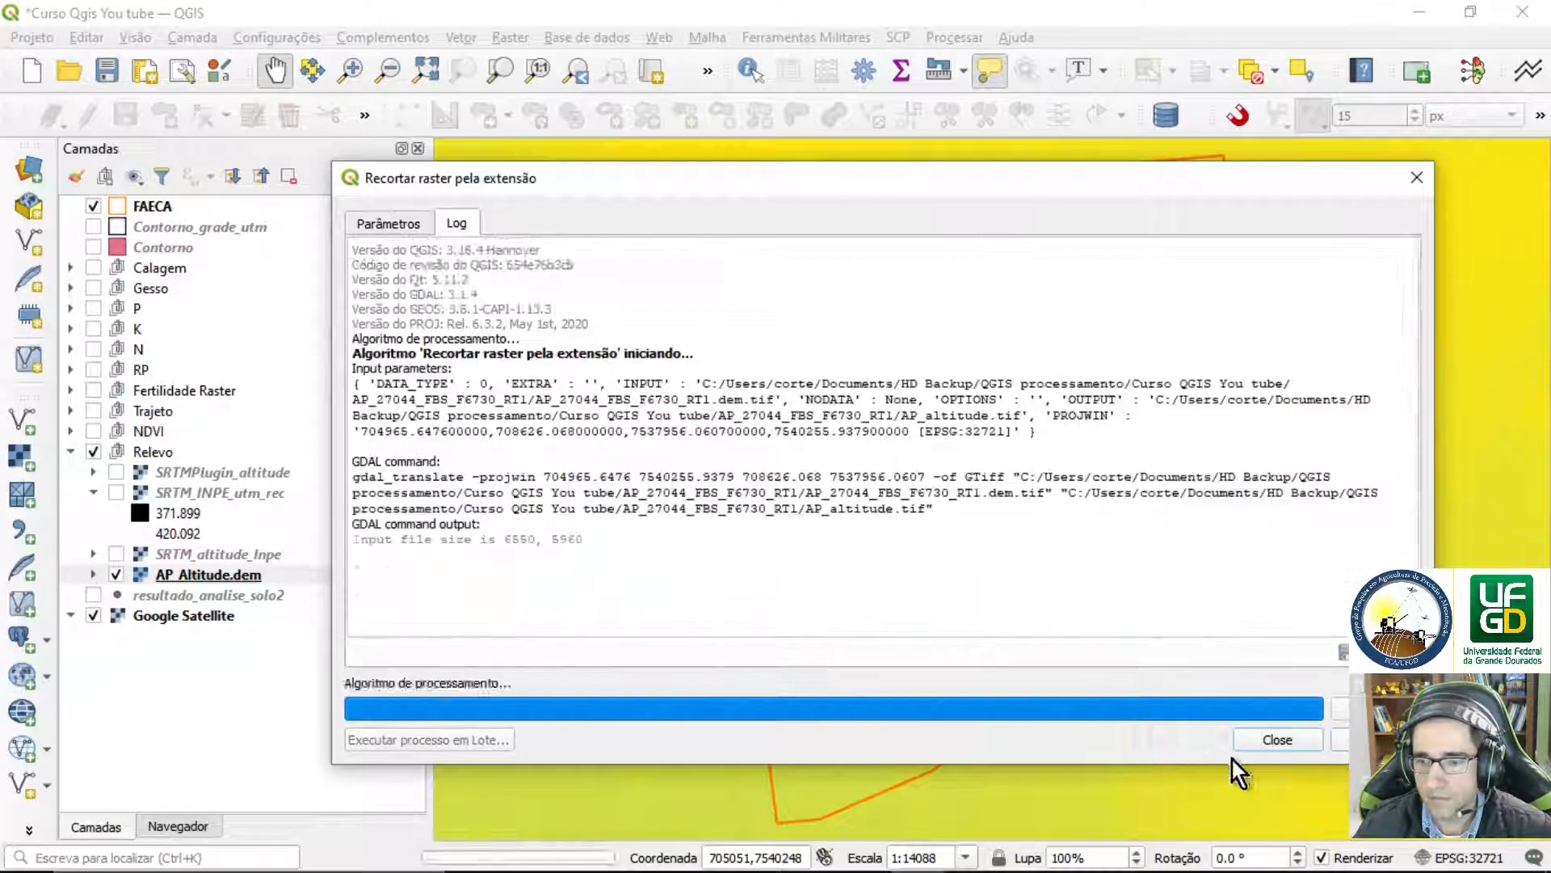
click(1286, 734)
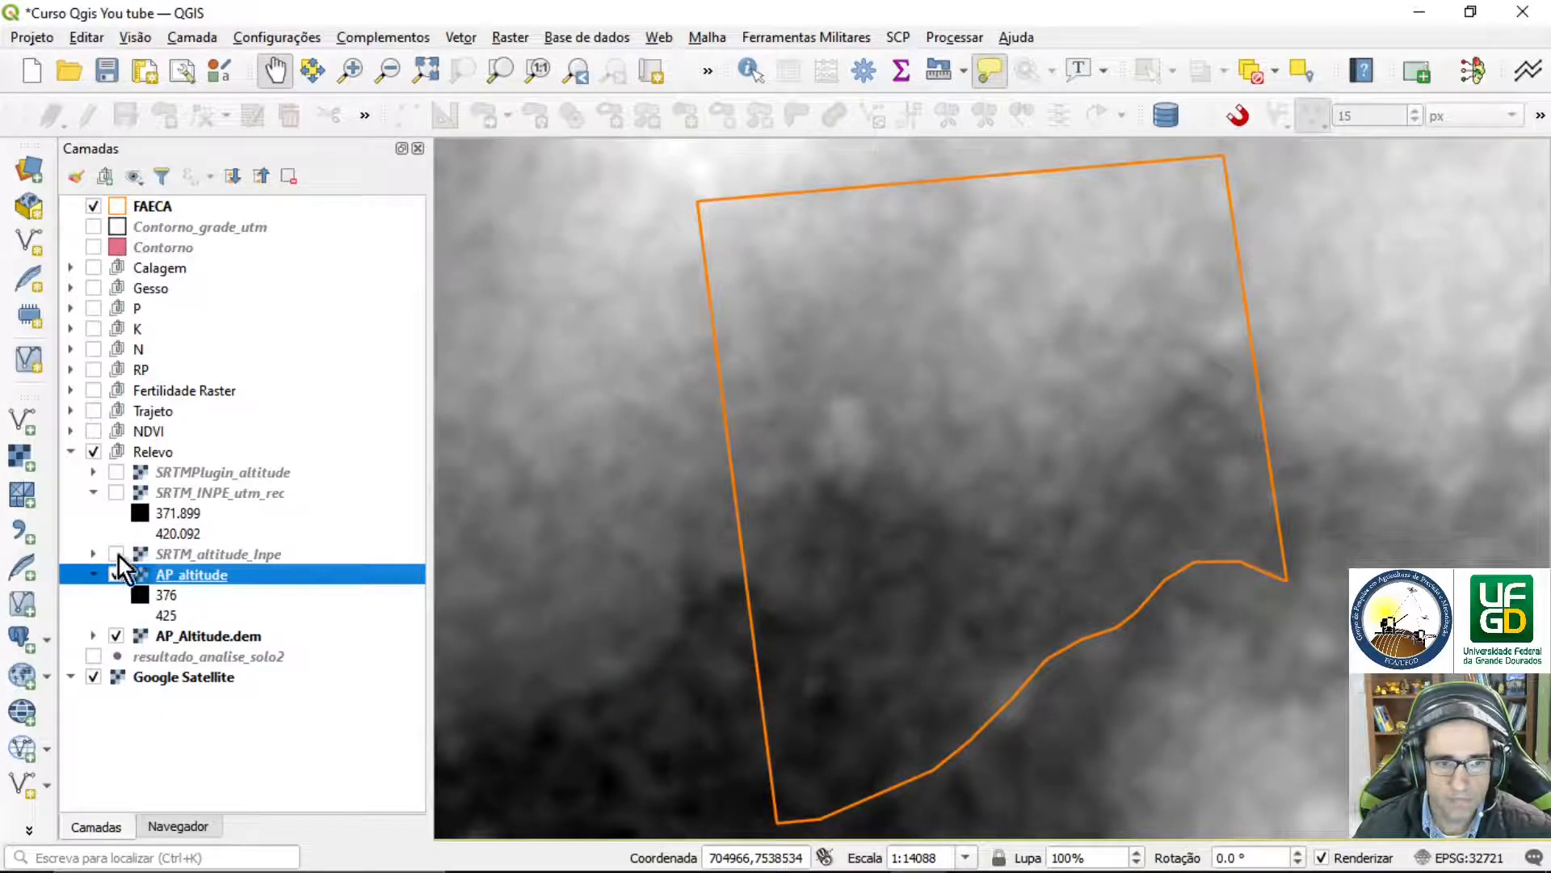
Hide AP_Altitude.dem, show SRTM_INPE_utm_rec and fit the map to the clipped AP_altitude raster
click(115, 637)
click(116, 492)
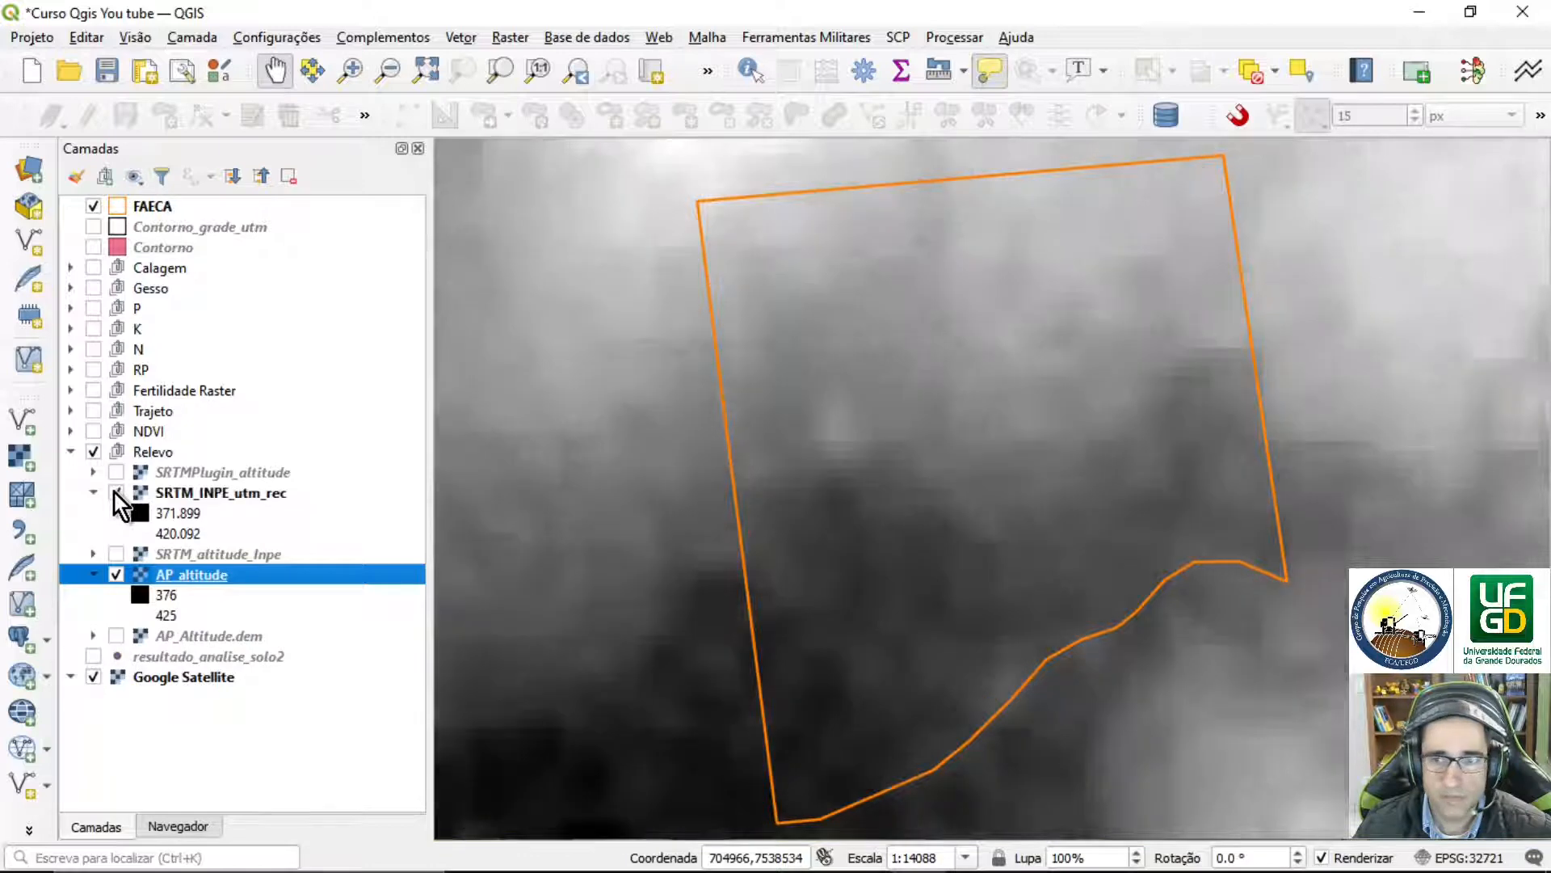
scroll(598, 577, down, 1)
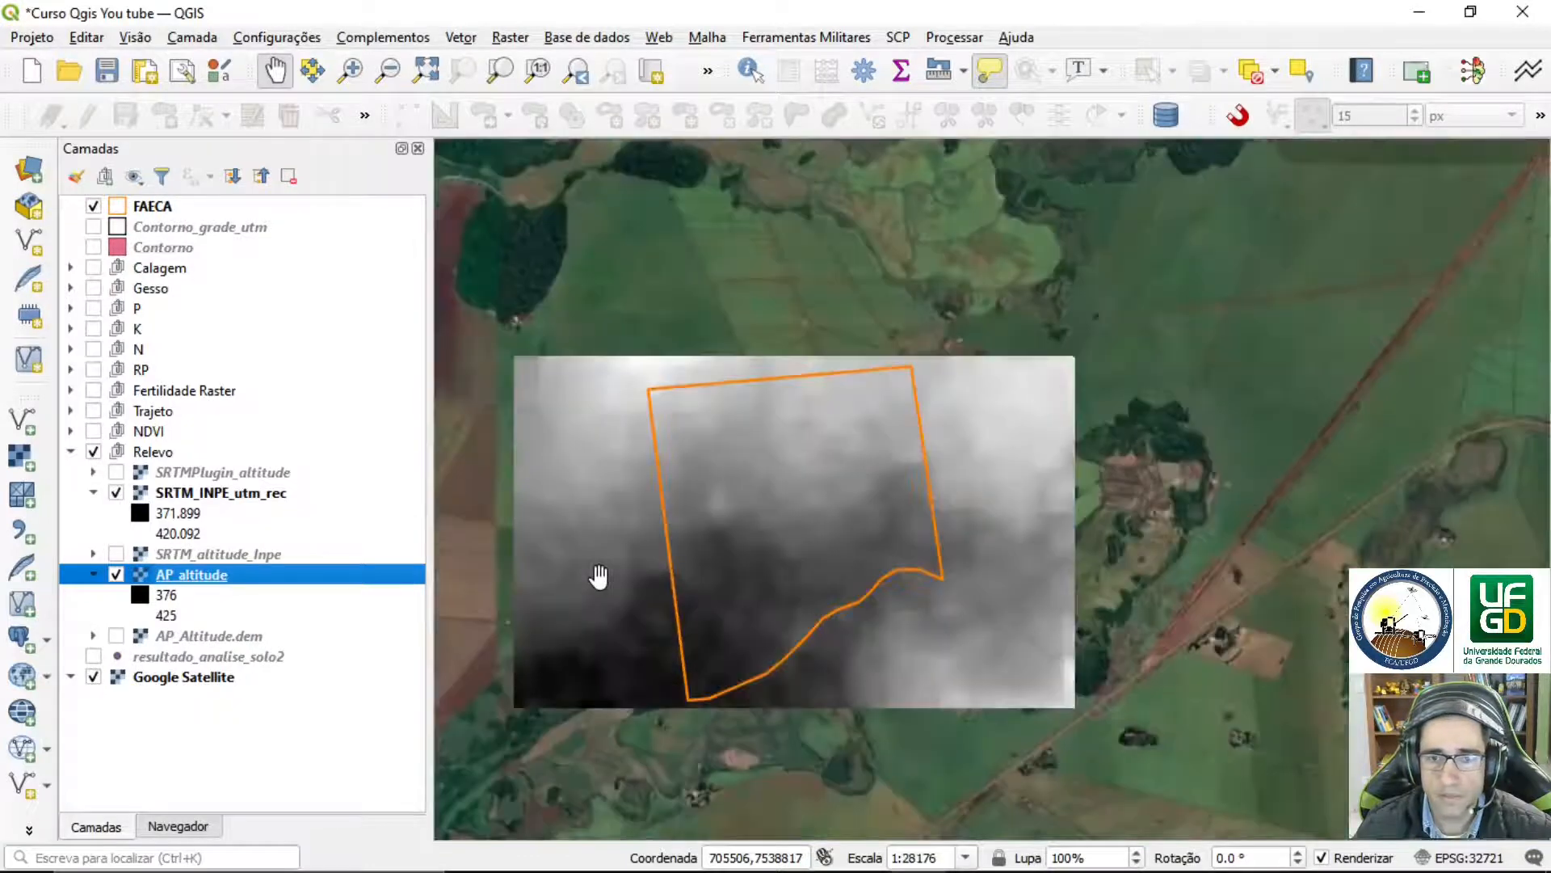
drag(599, 578, 706, 526)
scroll(710, 526, up, 1)
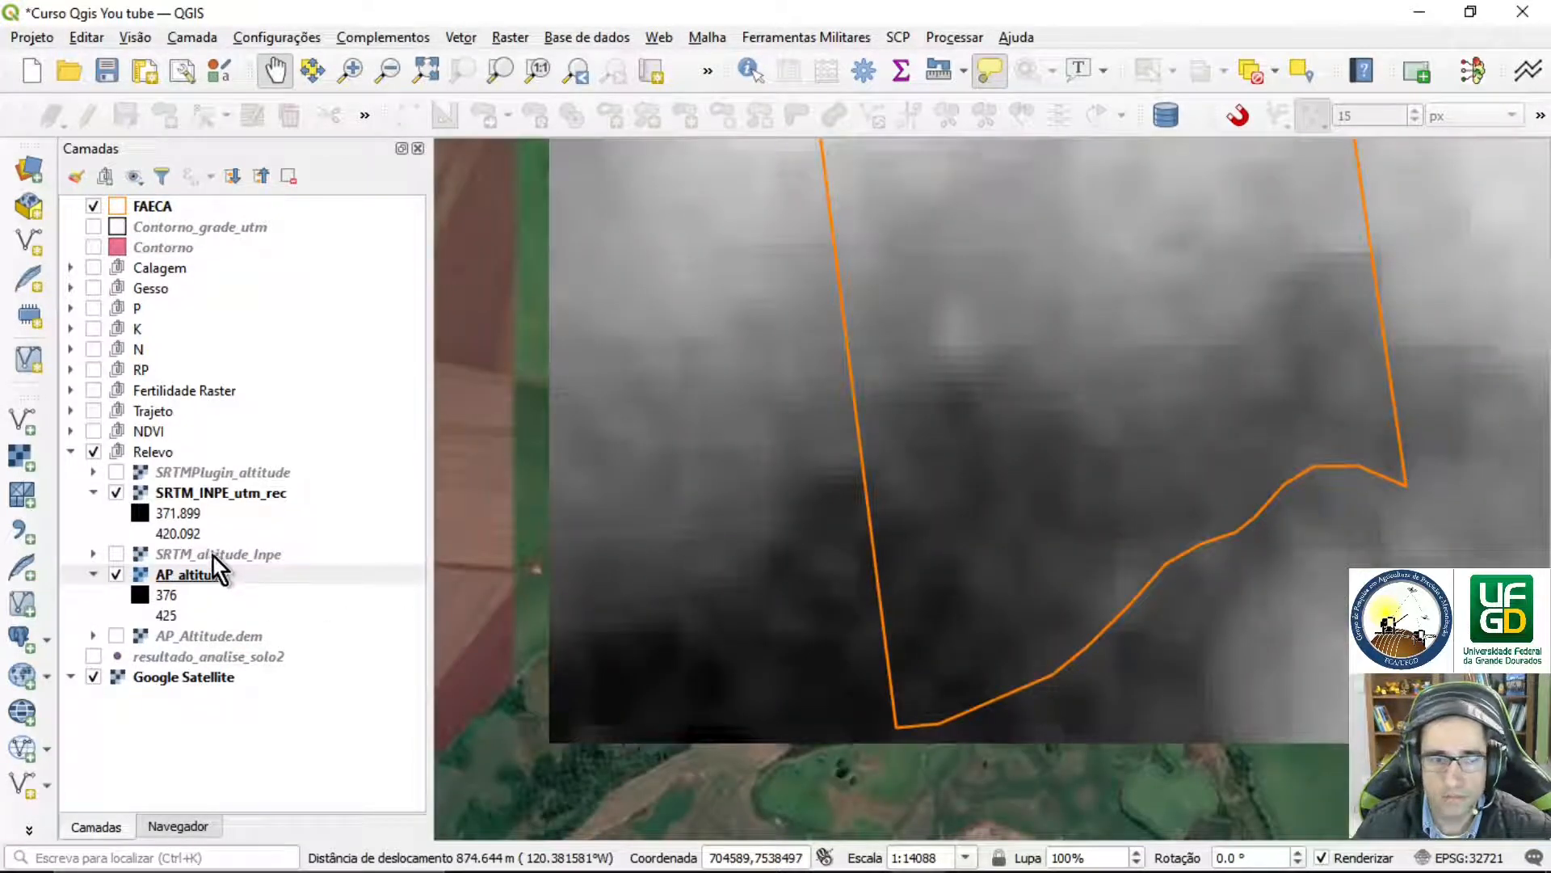
click(198, 495)
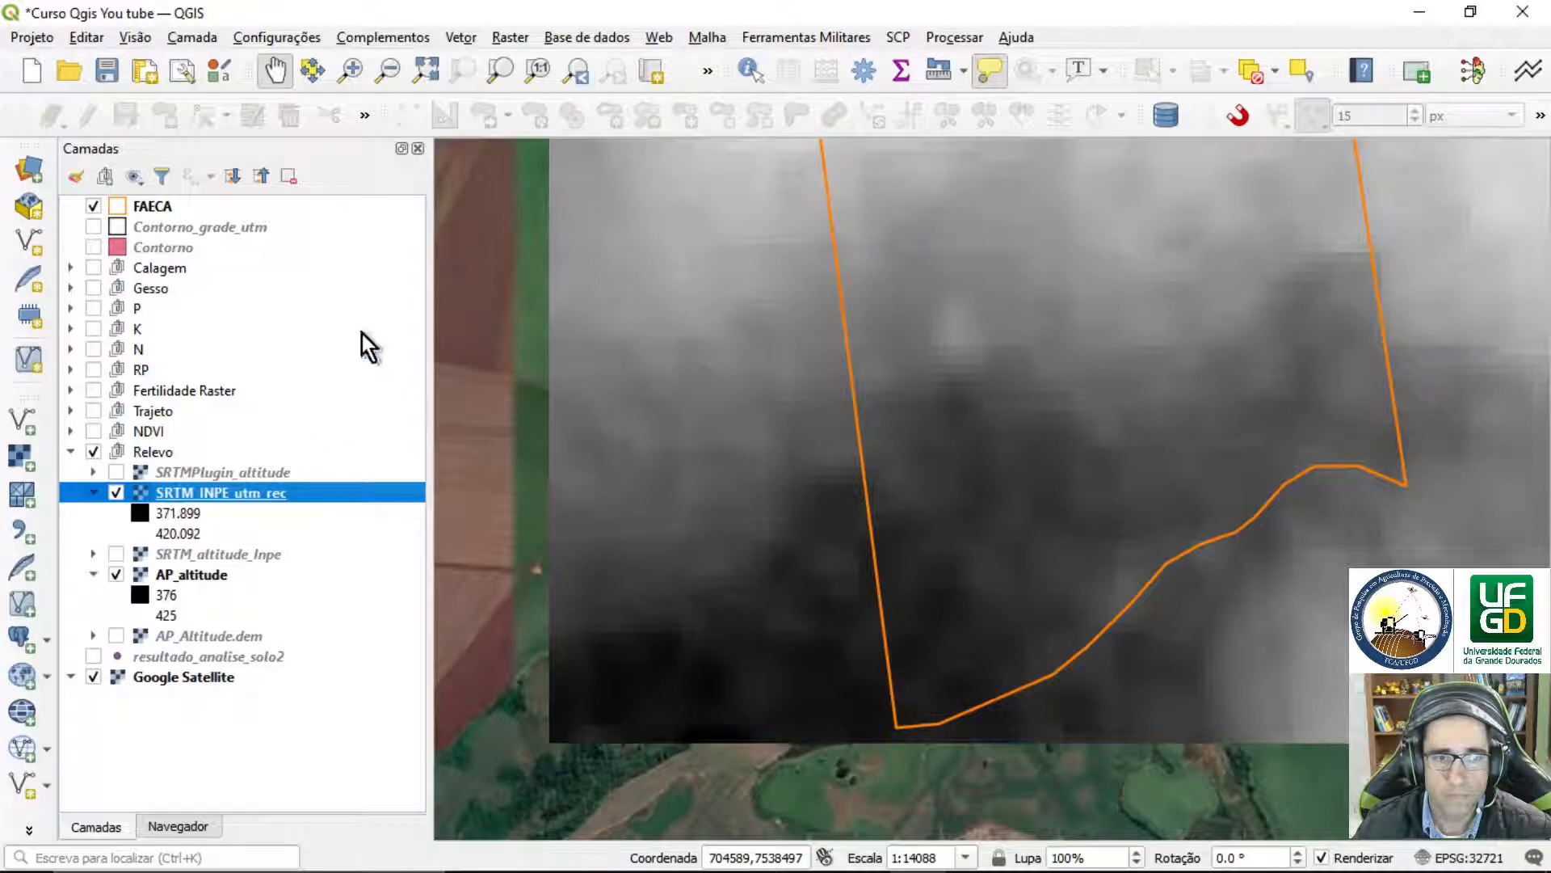
click(509, 68)
click(233, 572)
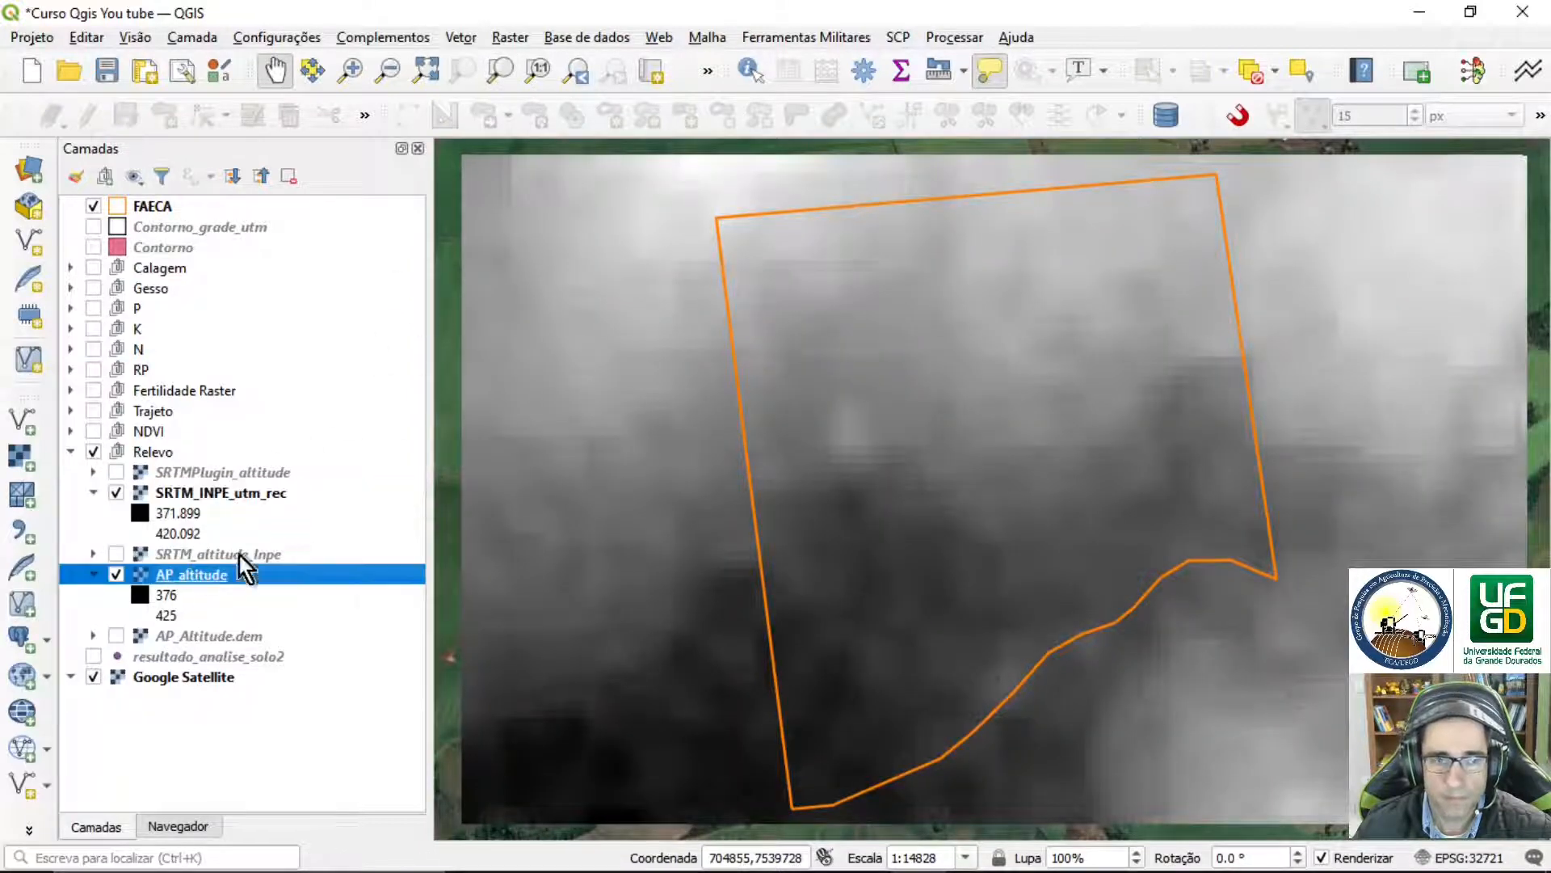
click(510, 72)
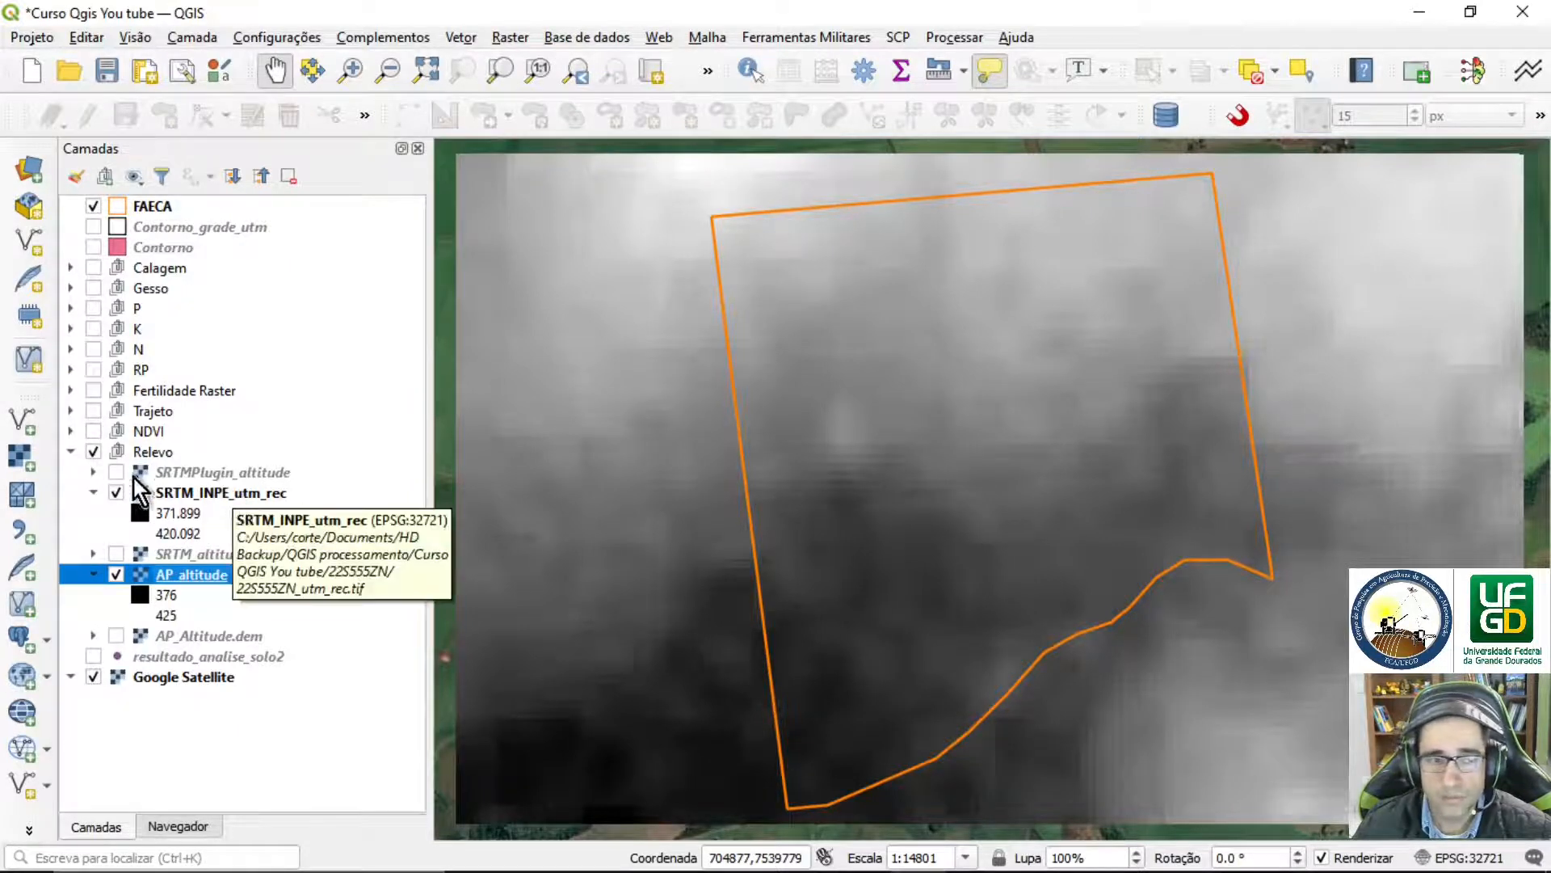
Copy the style of SRTMPlugin_altitude and paste it onto the SRTM_INPE_utm_rec layer
click(94, 472)
click(94, 473)
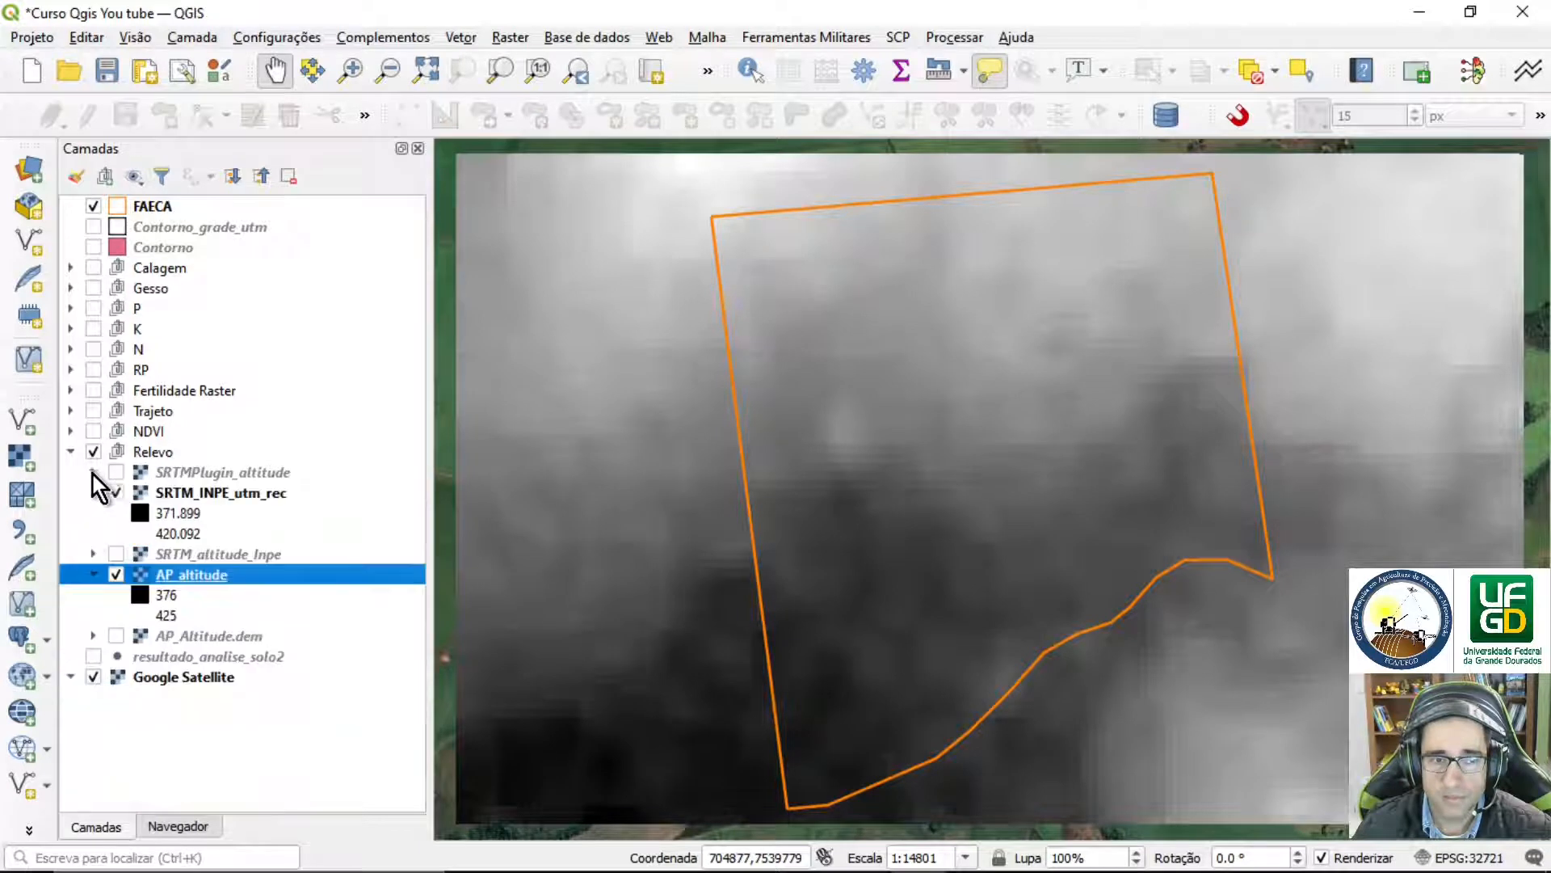
right_click(206, 475)
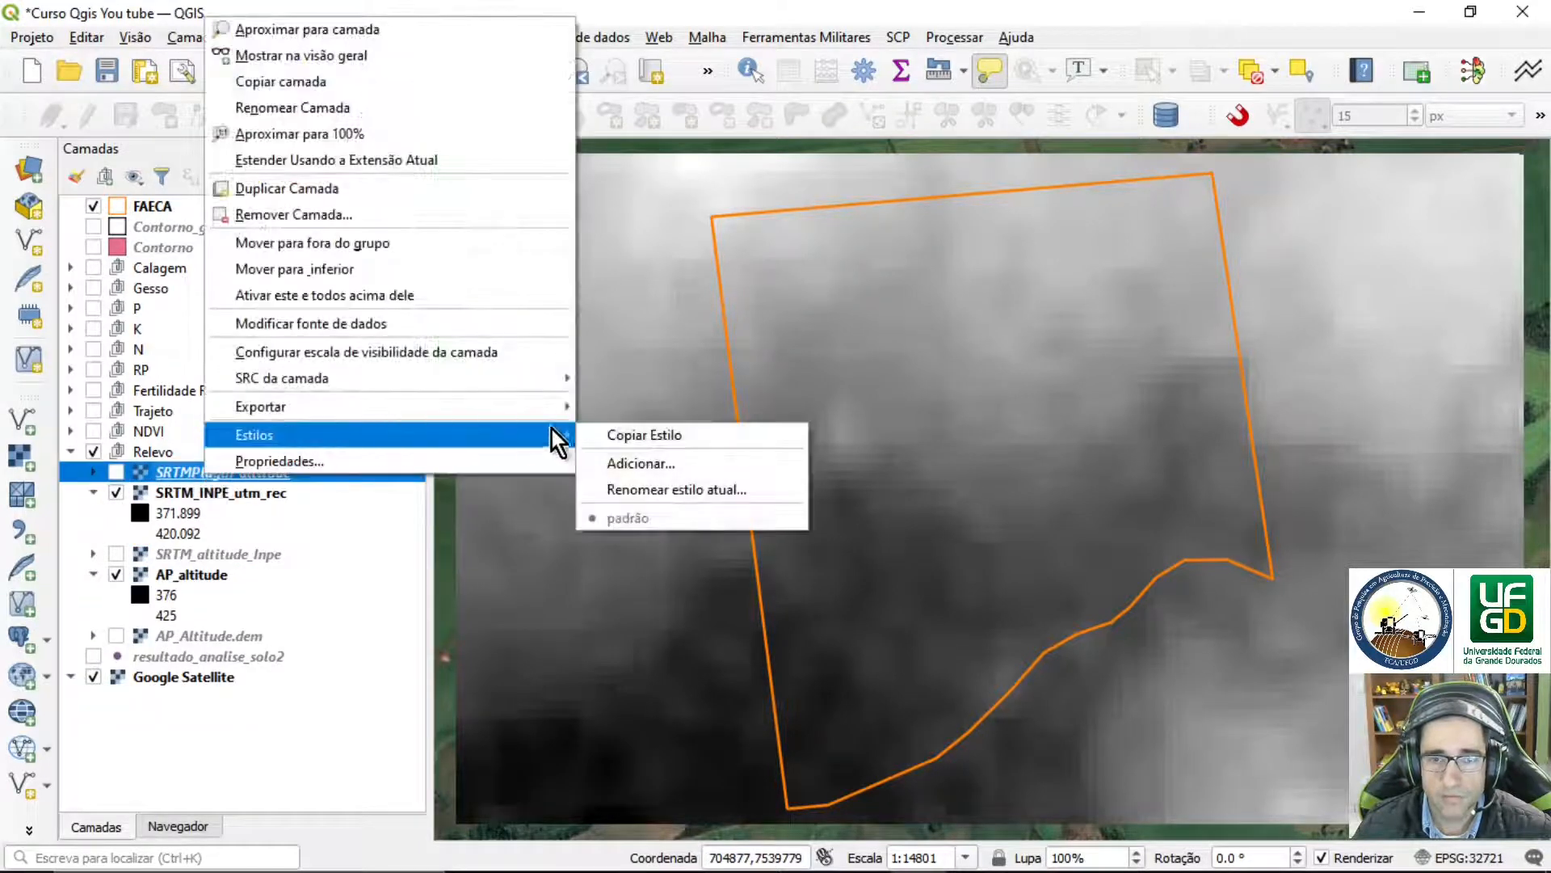
click(616, 425)
click(228, 496)
right_click(228, 496)
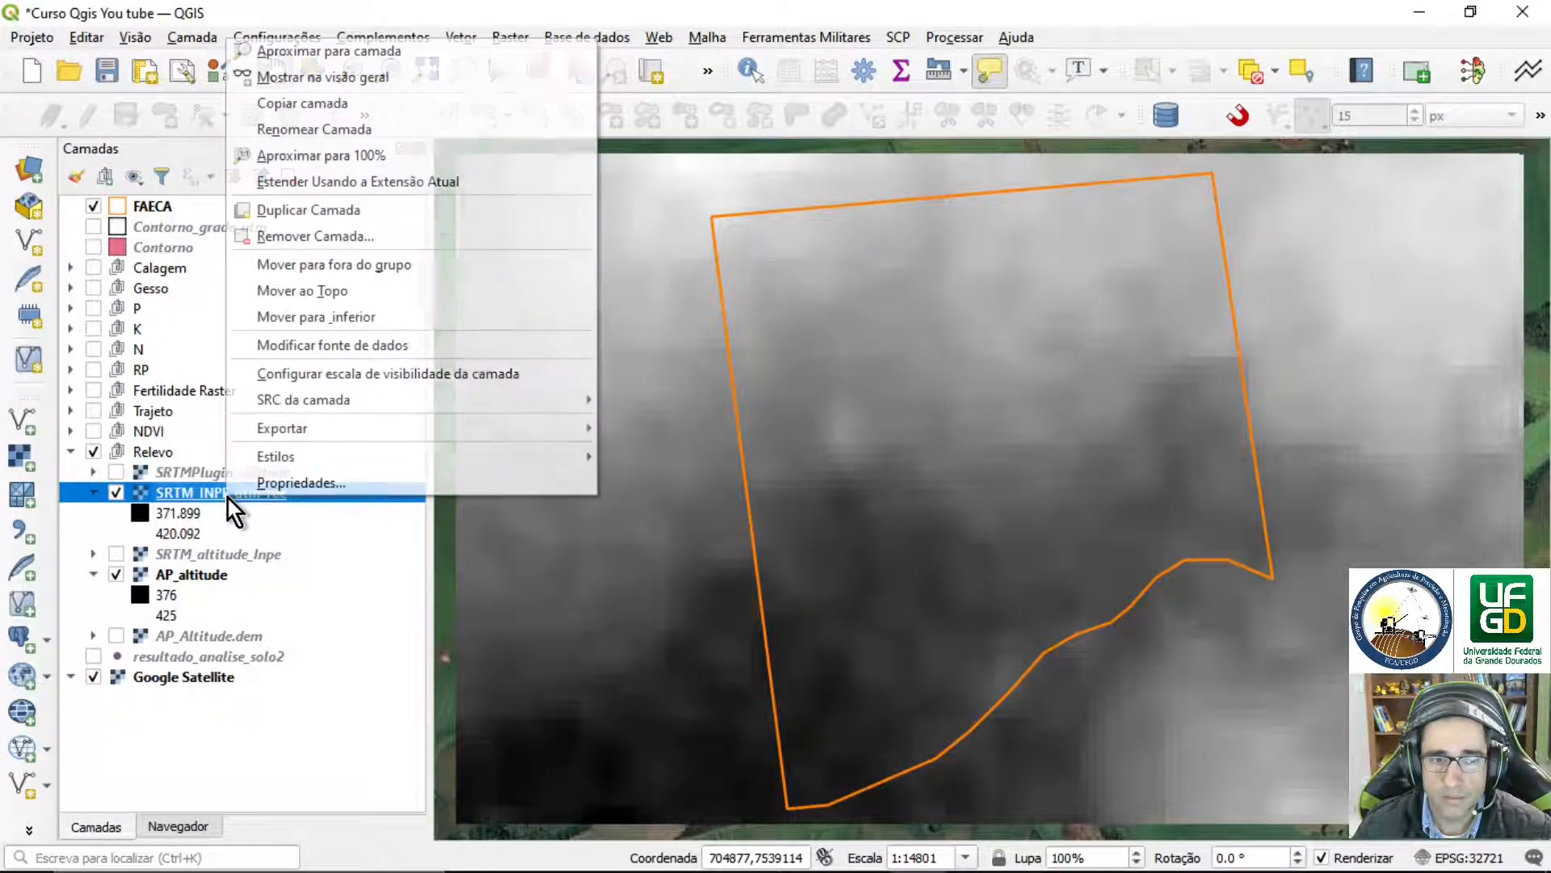
mouse_move(571, 456)
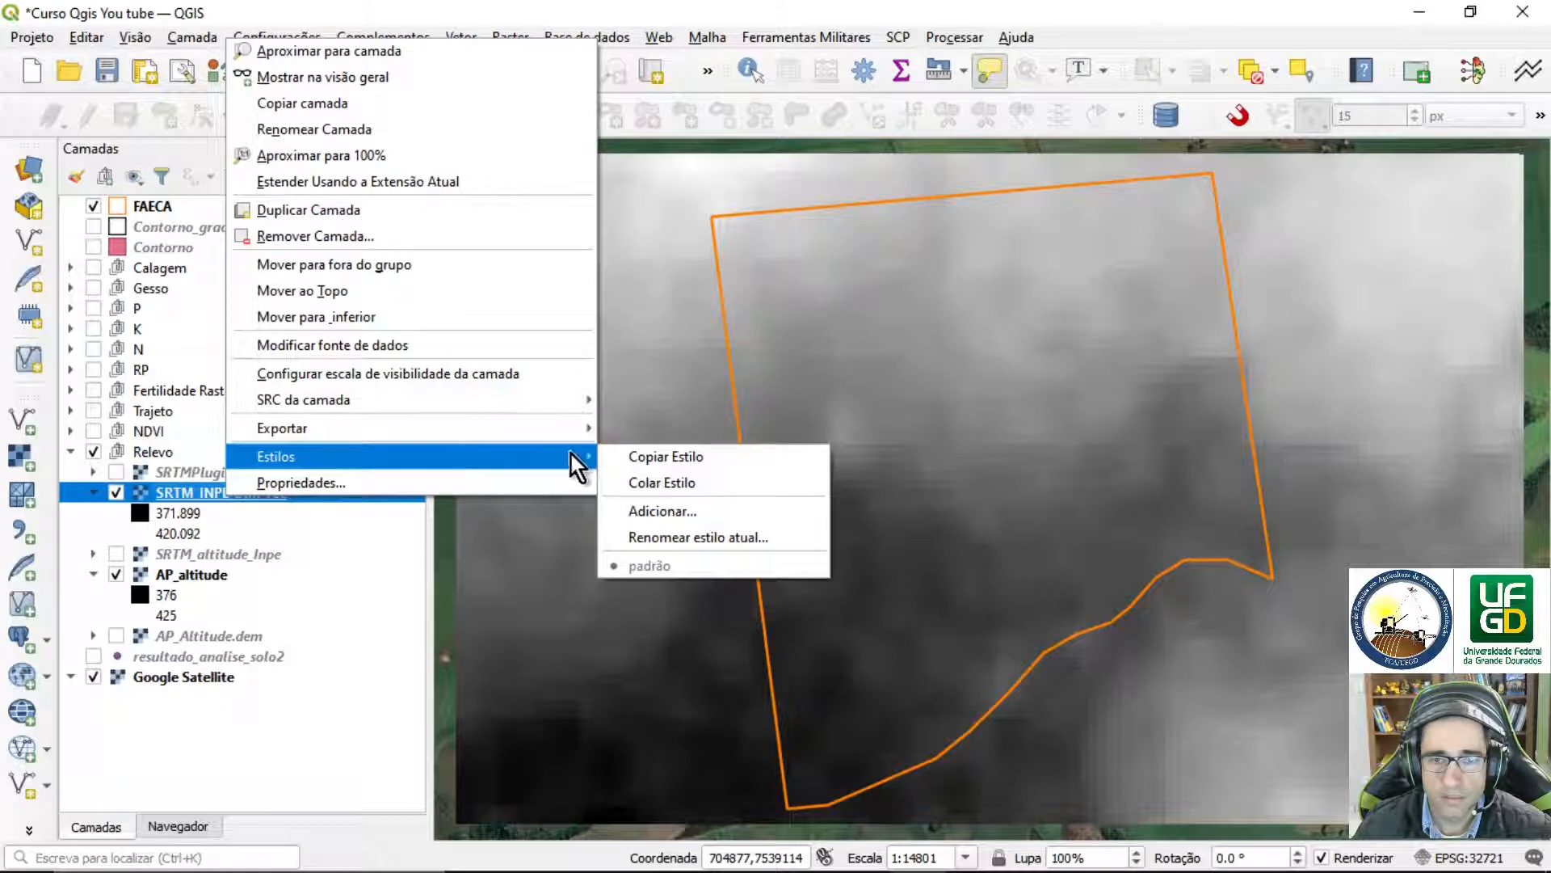
click(672, 476)
Paste the copied SRTMPlugin_altitude style onto the clipped AP_altitude layer
click(193, 636)
right_click(191, 640)
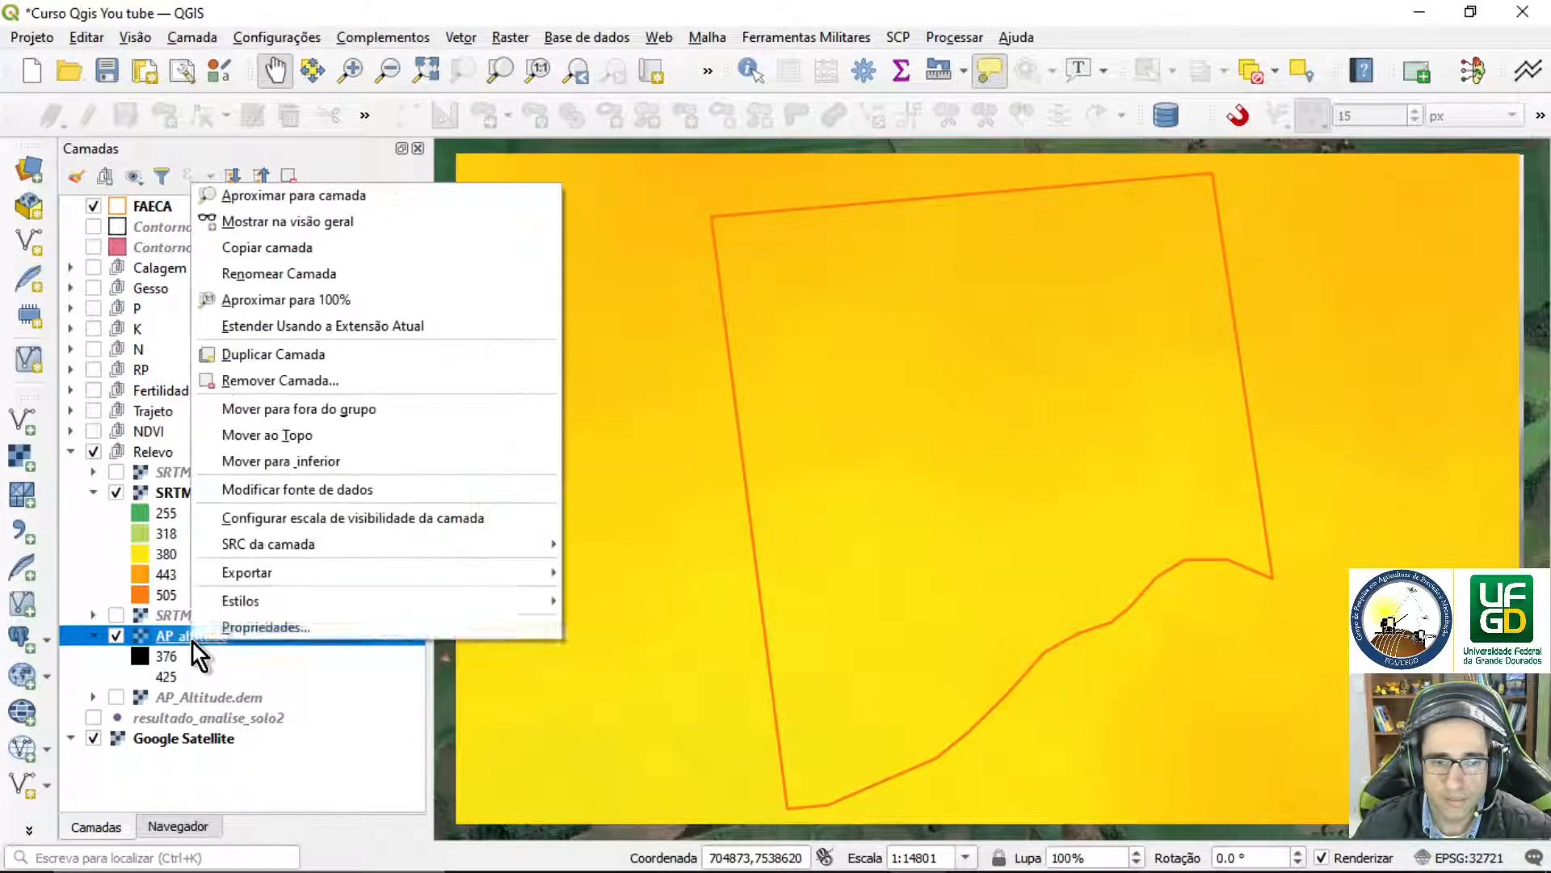
mouse_move(273, 601)
click(647, 626)
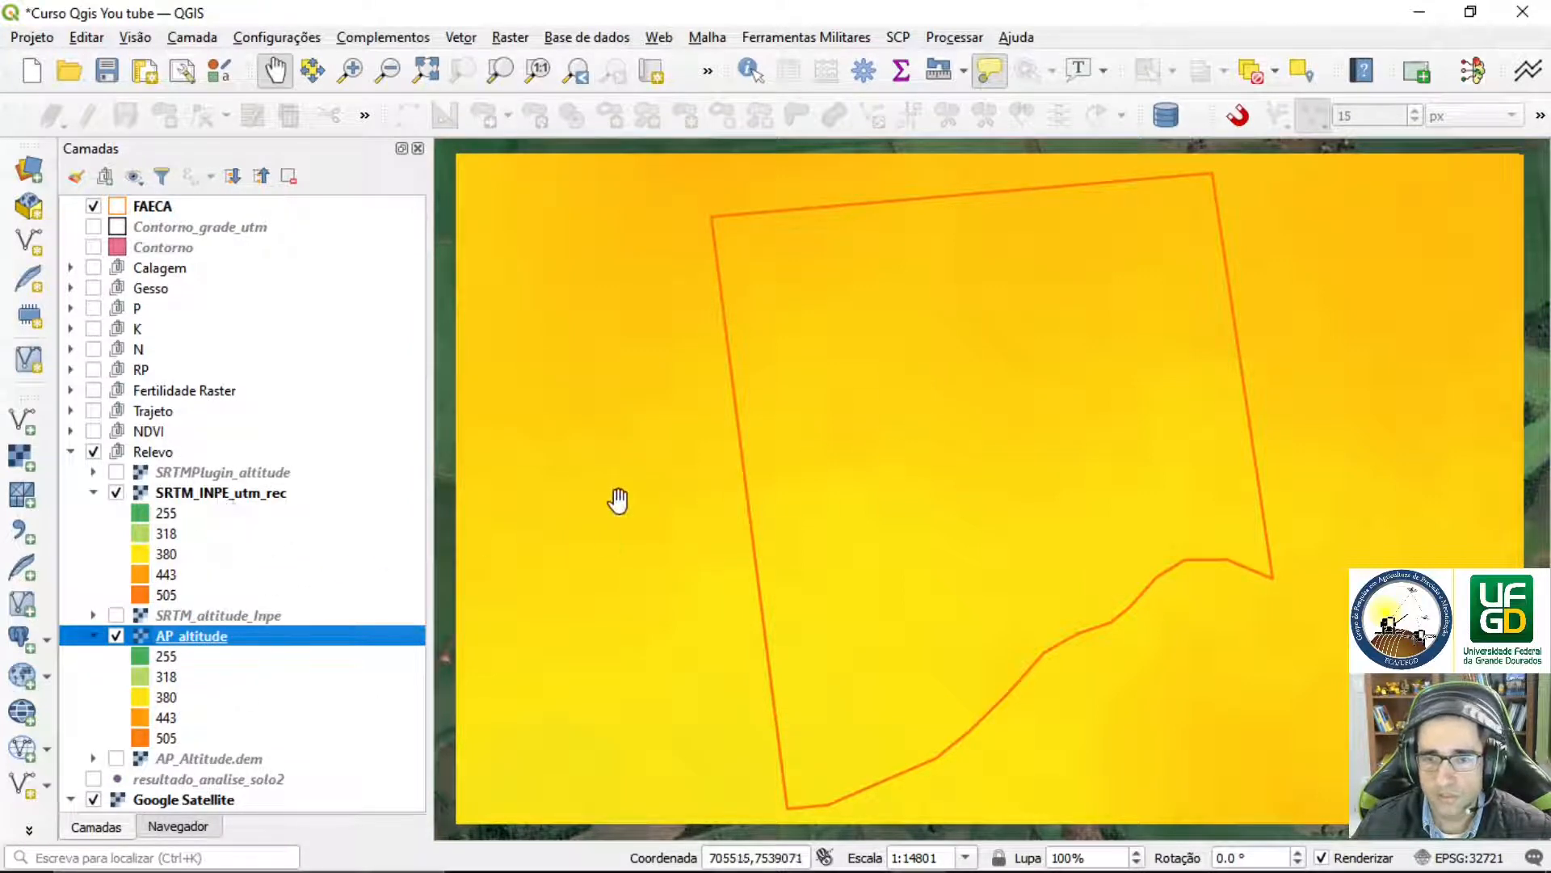
Hide the AP_altitude layer and choose the Spectral color gradient in the SRTM_INPE_utm_rec symbology
click(118, 636)
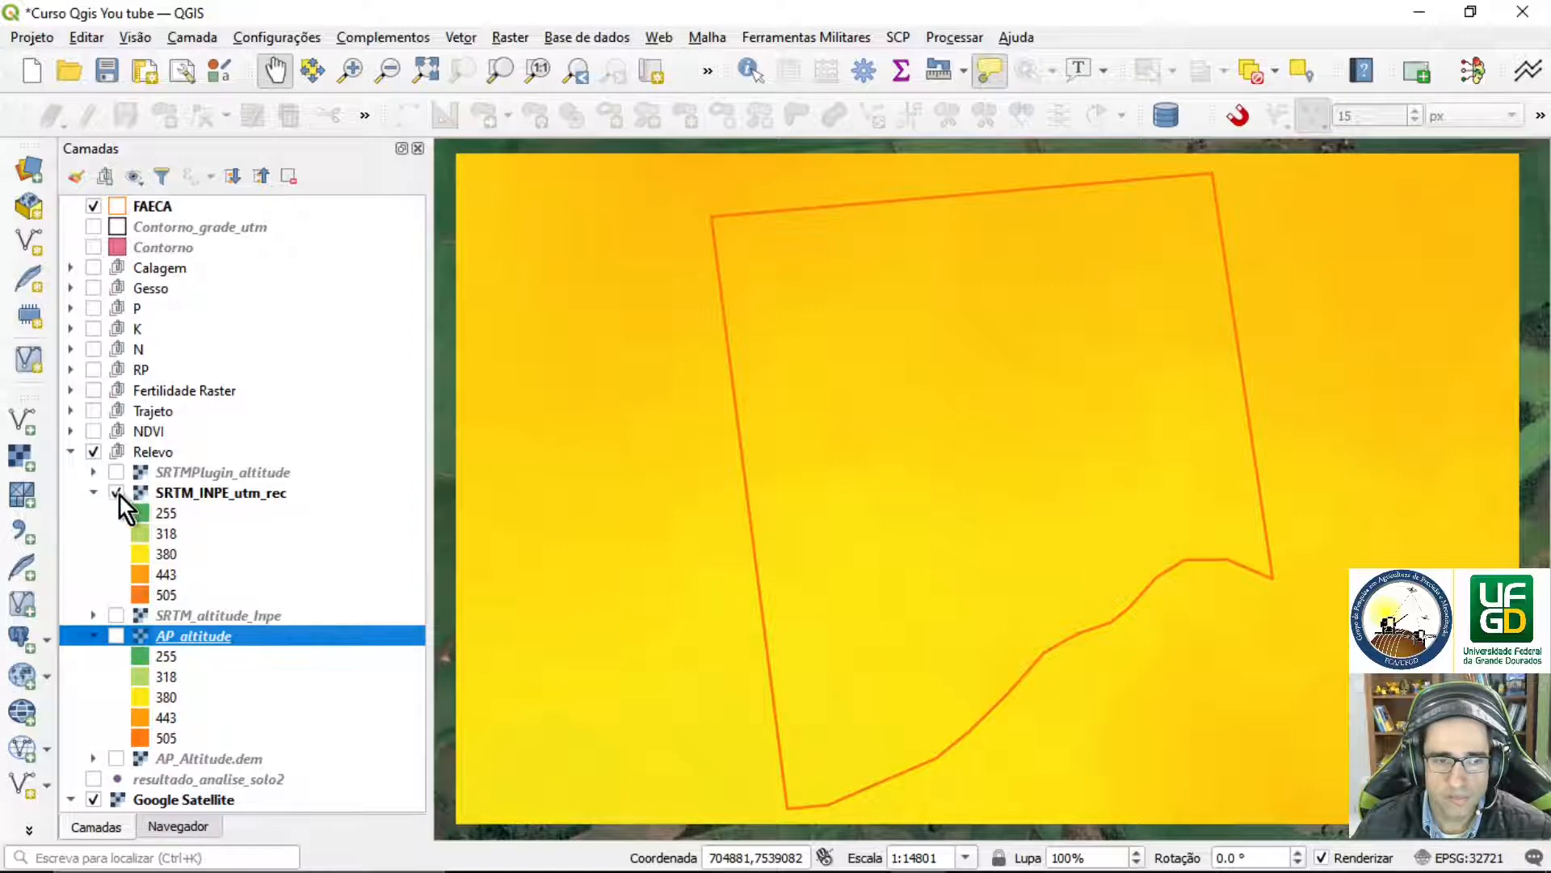
click(117, 492)
click(92, 634)
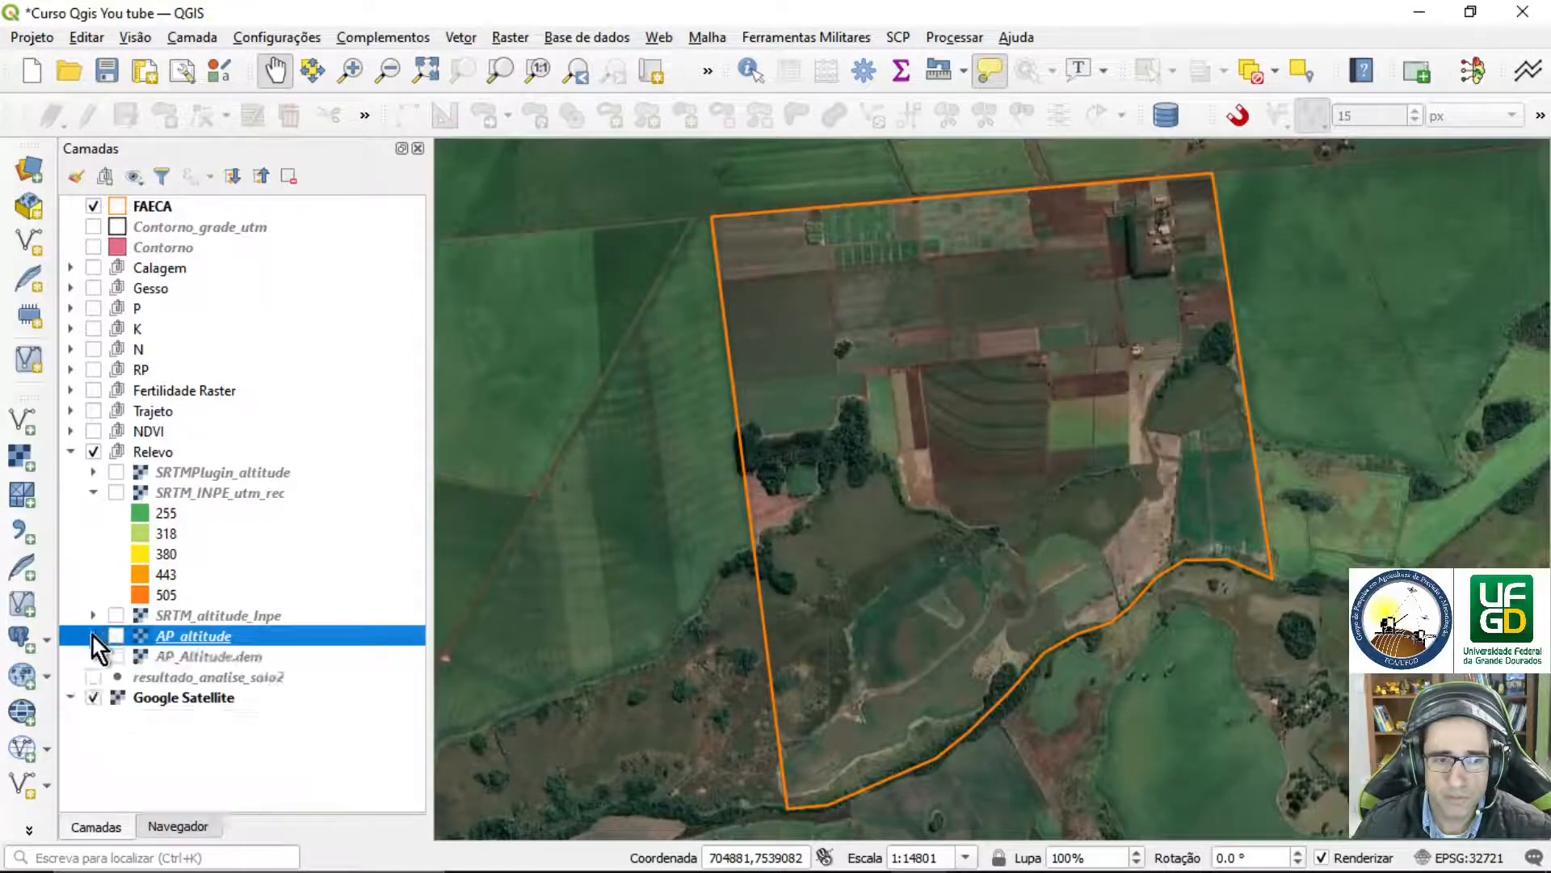
double_click(220, 491)
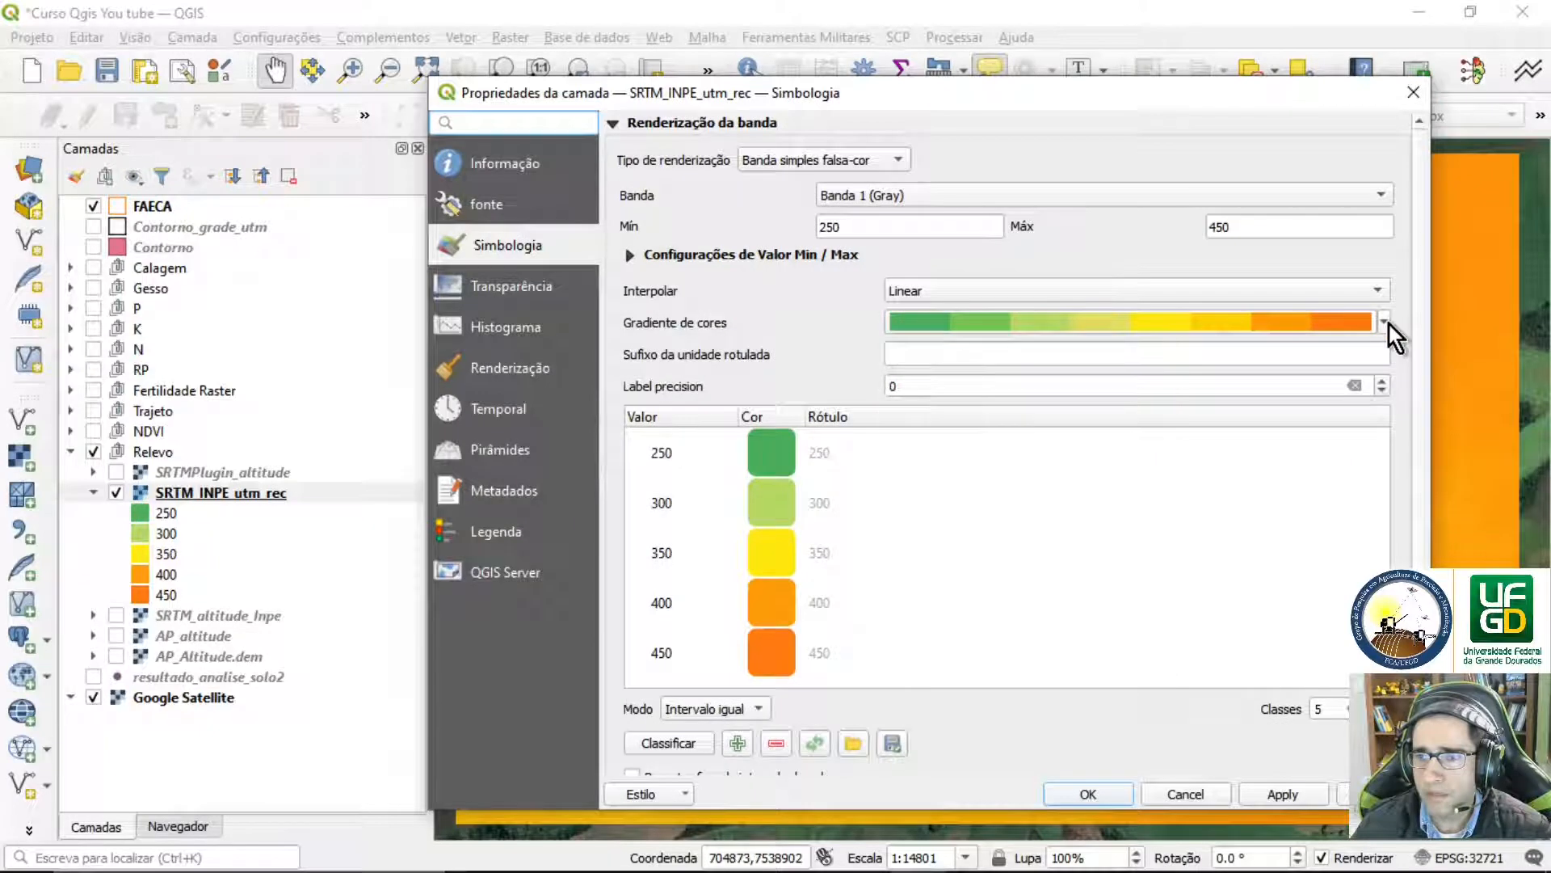
click(1385, 322)
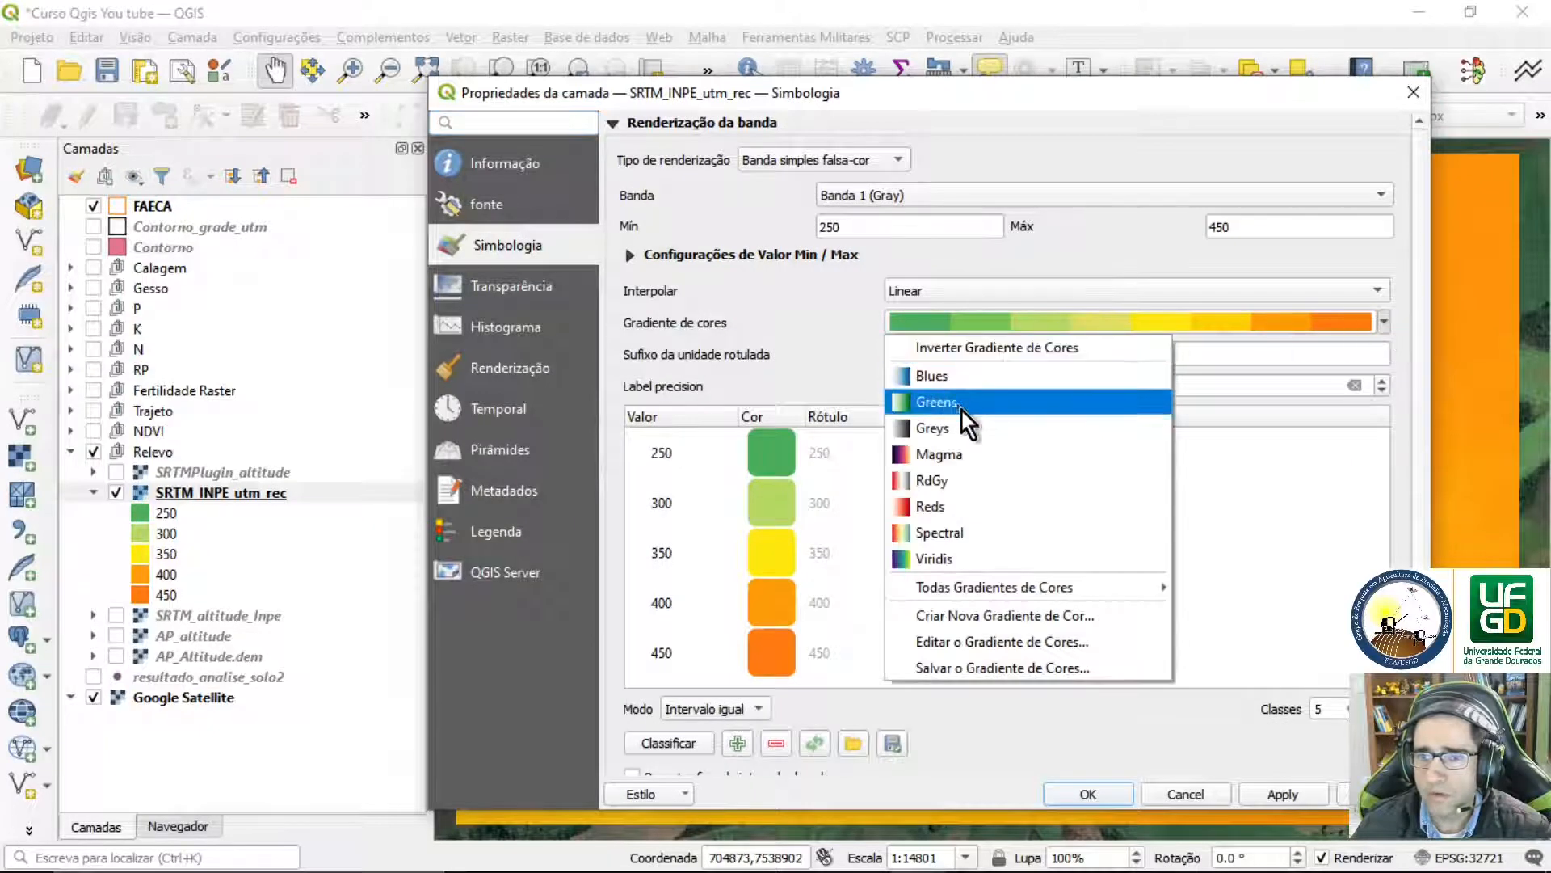
click(952, 536)
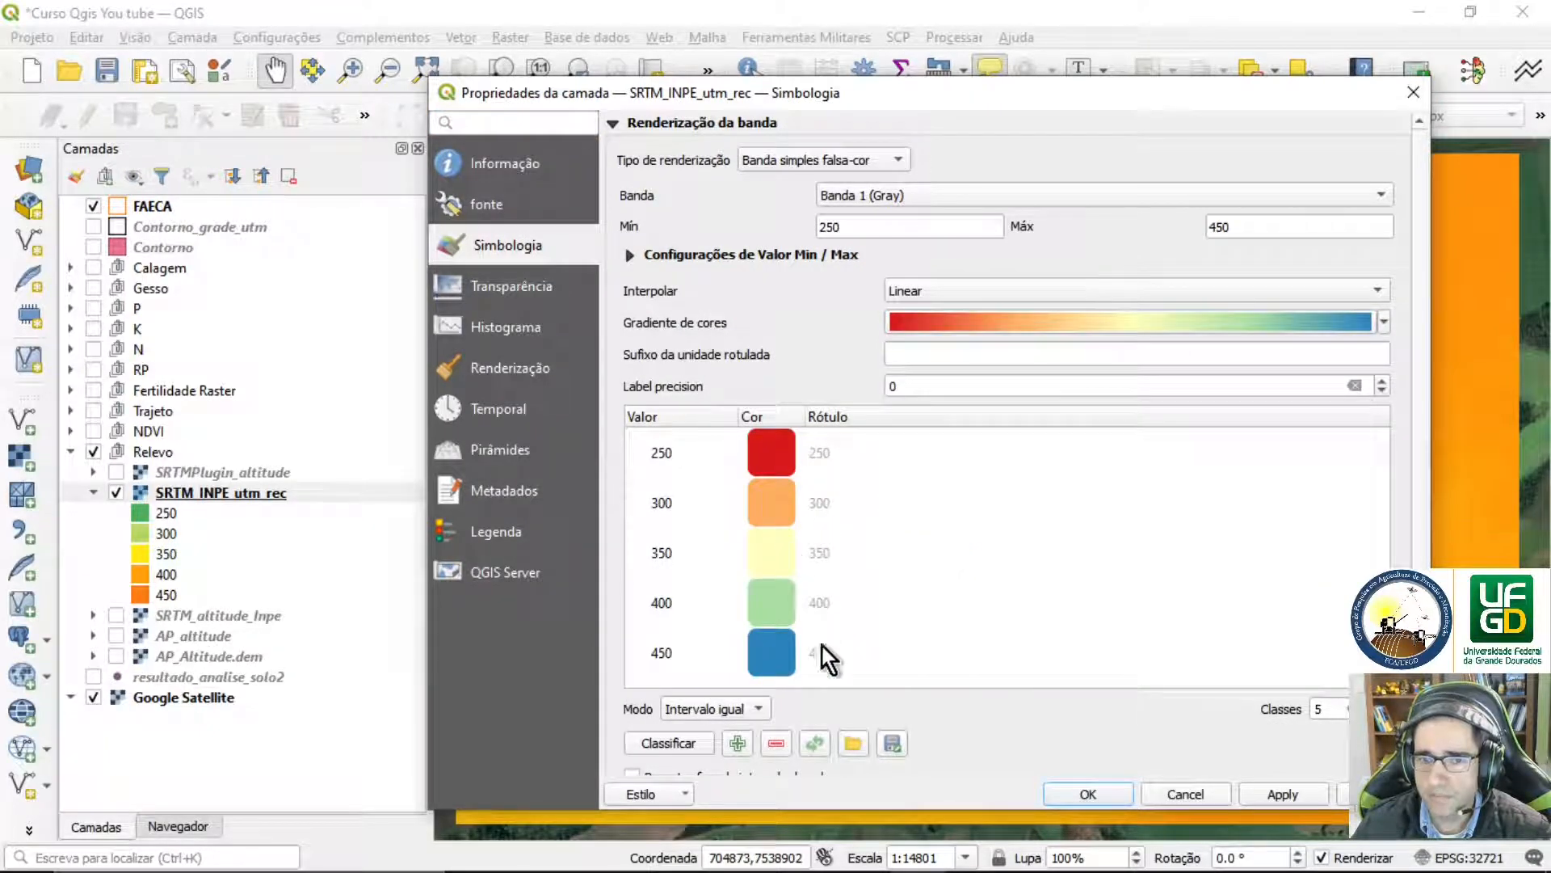
Set the SRTM_INPE_utm_rec classification mode to Quartil and apply the new symbology to the layer
click(738, 709)
click(709, 687)
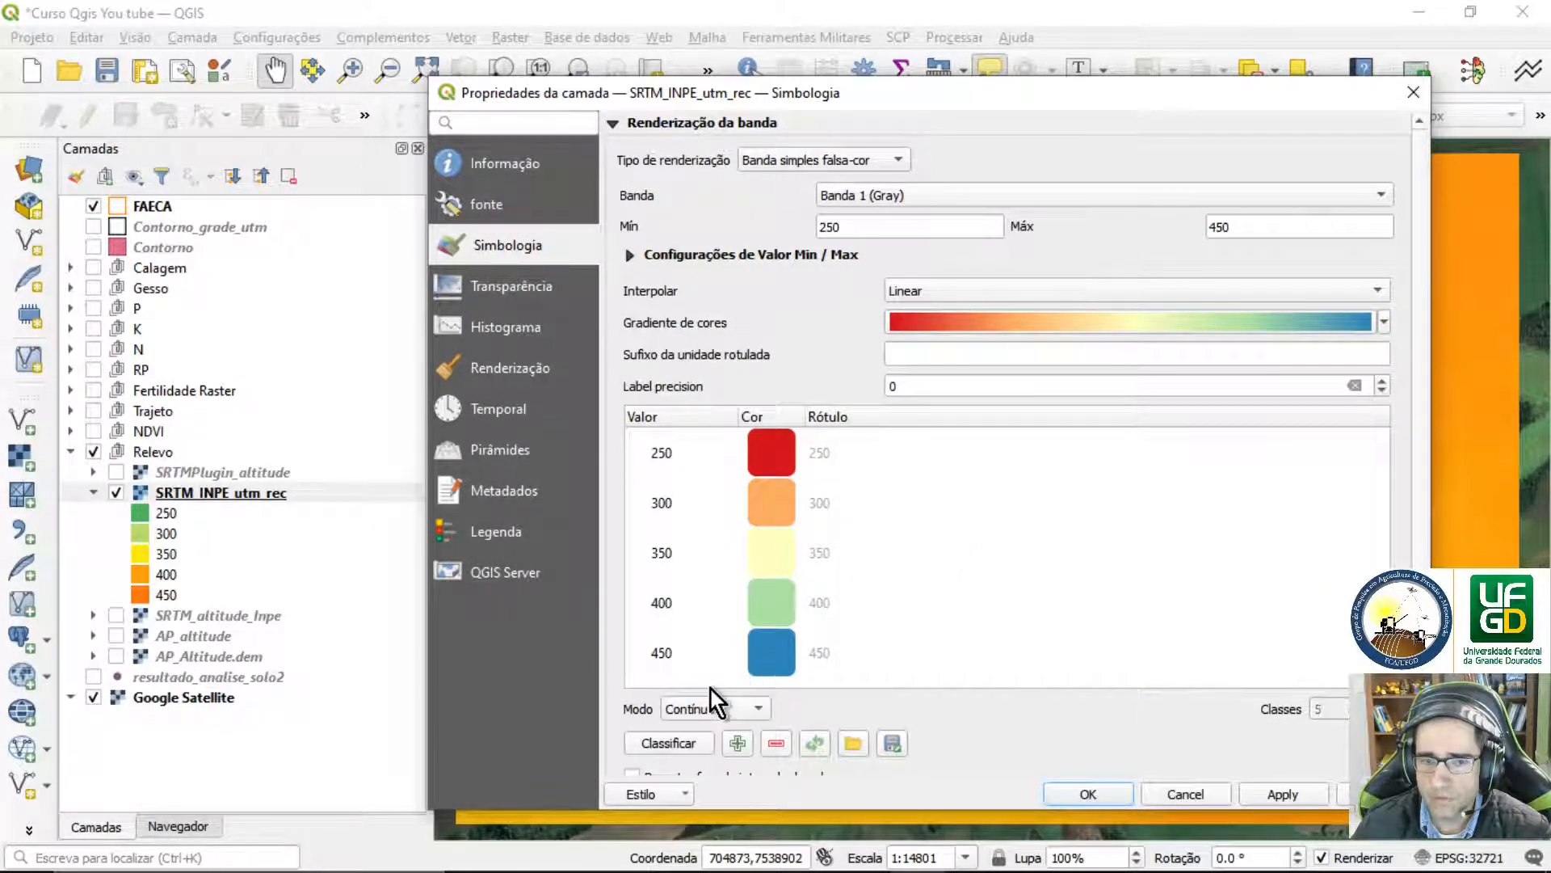
drag(913, 91, 918, 16)
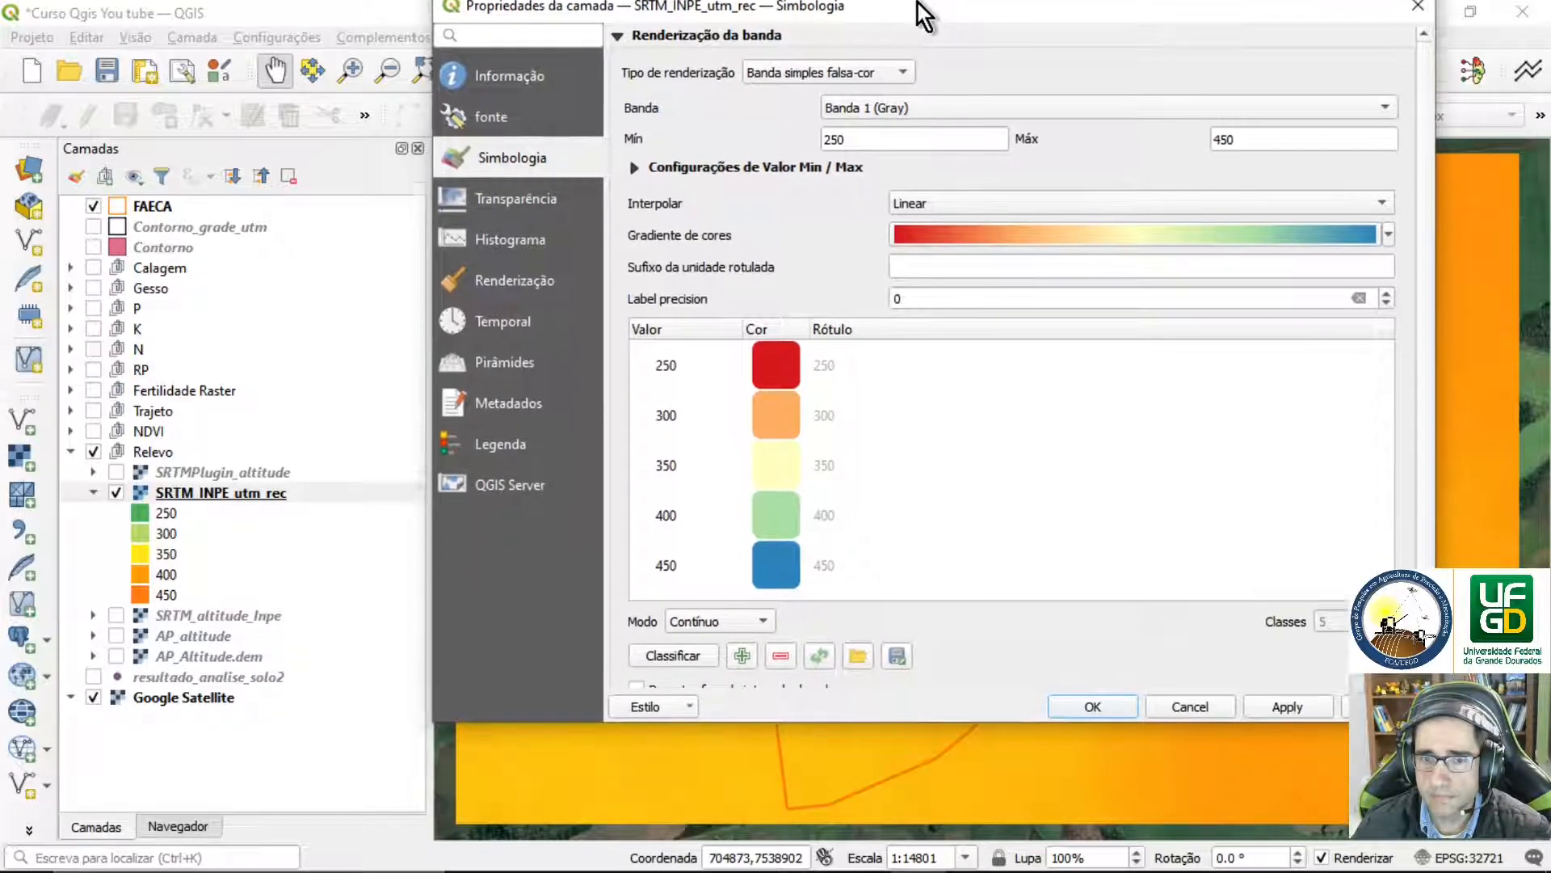
click(730, 635)
click(725, 680)
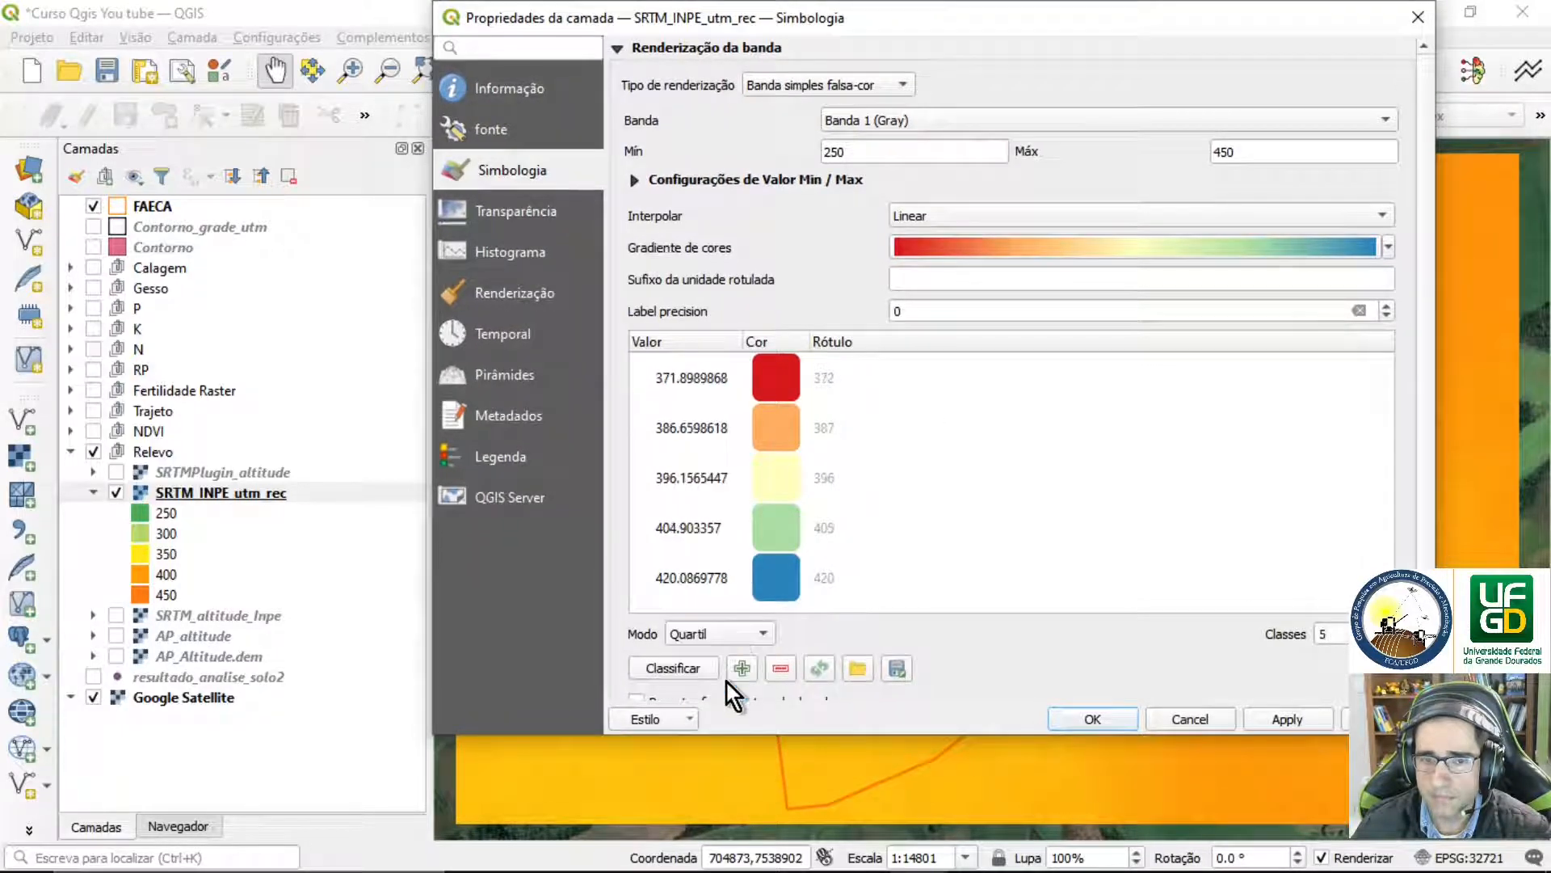
click(1285, 719)
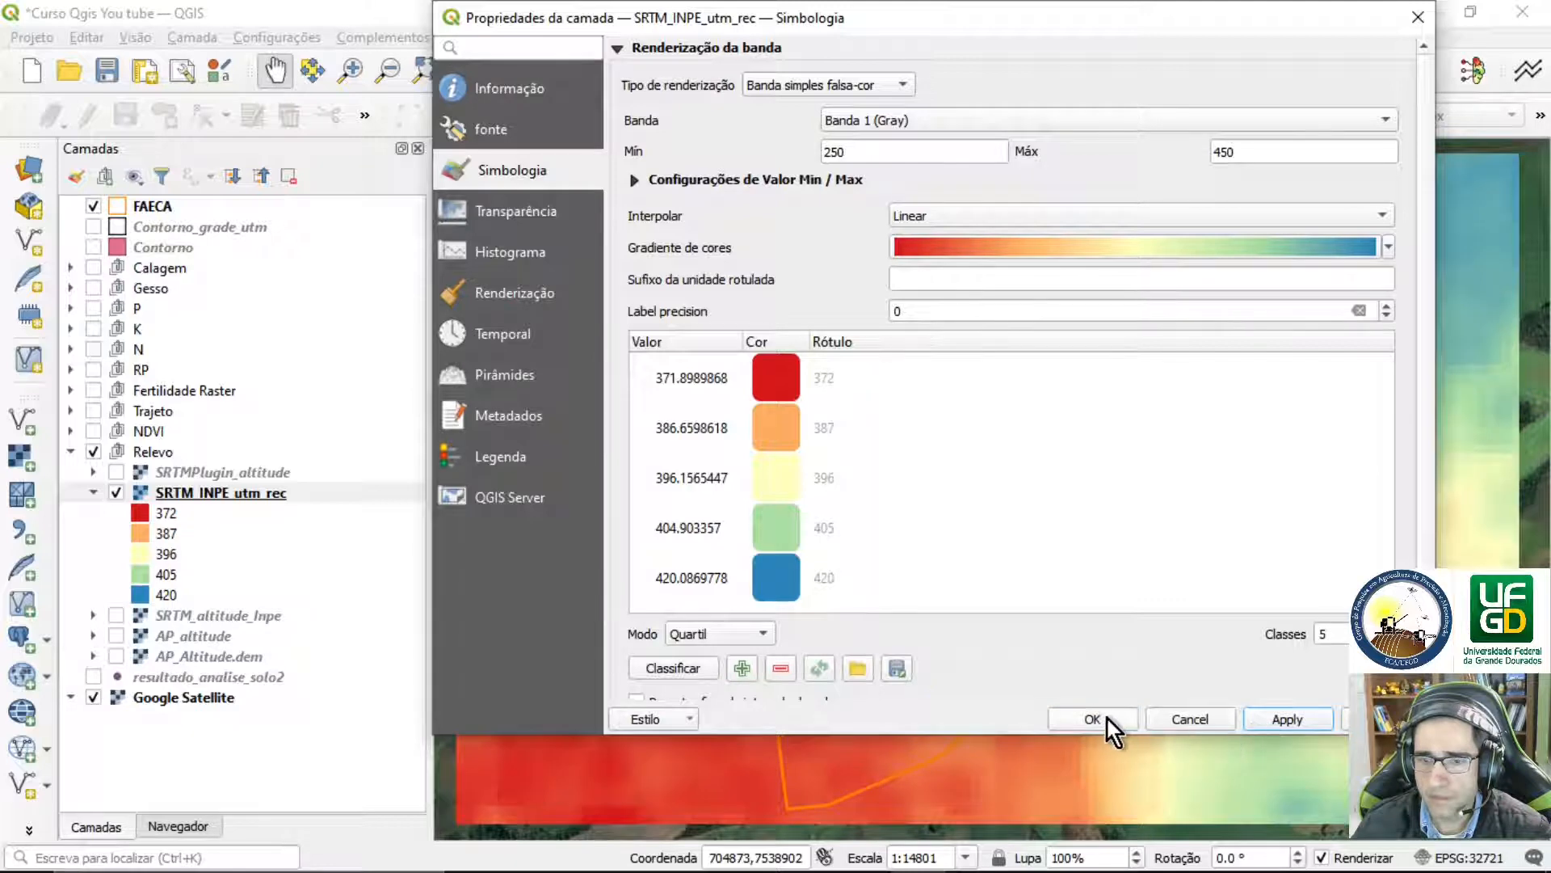
click(1105, 718)
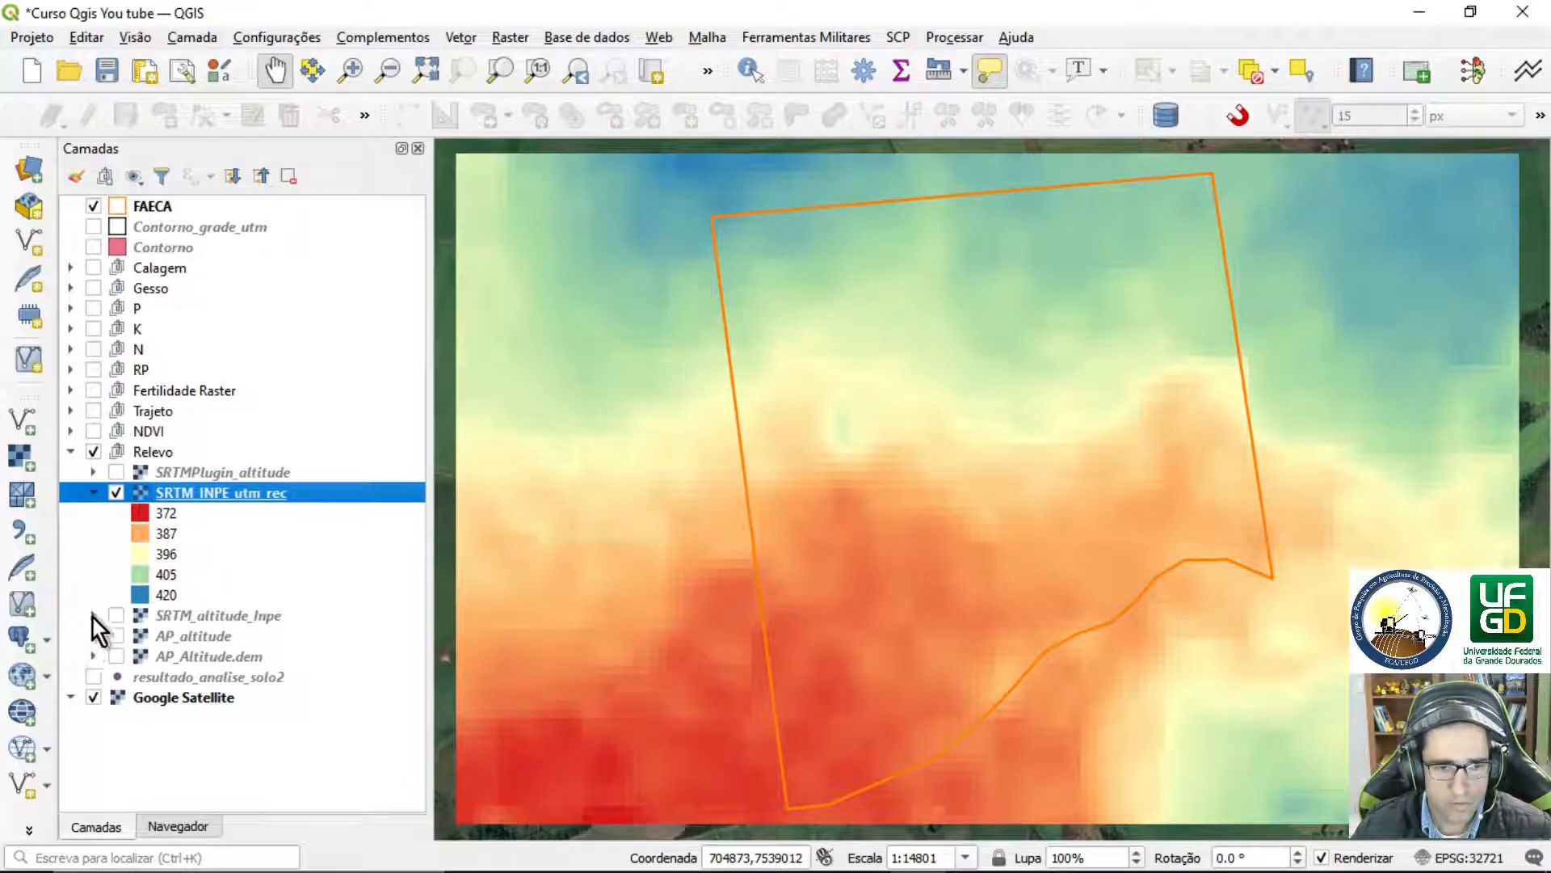
Show AP_altitude with its legend expanded, hide SRTM_INPE_utm_rec and open the symbology properties of AP_altitude
click(115, 617)
click(115, 617)
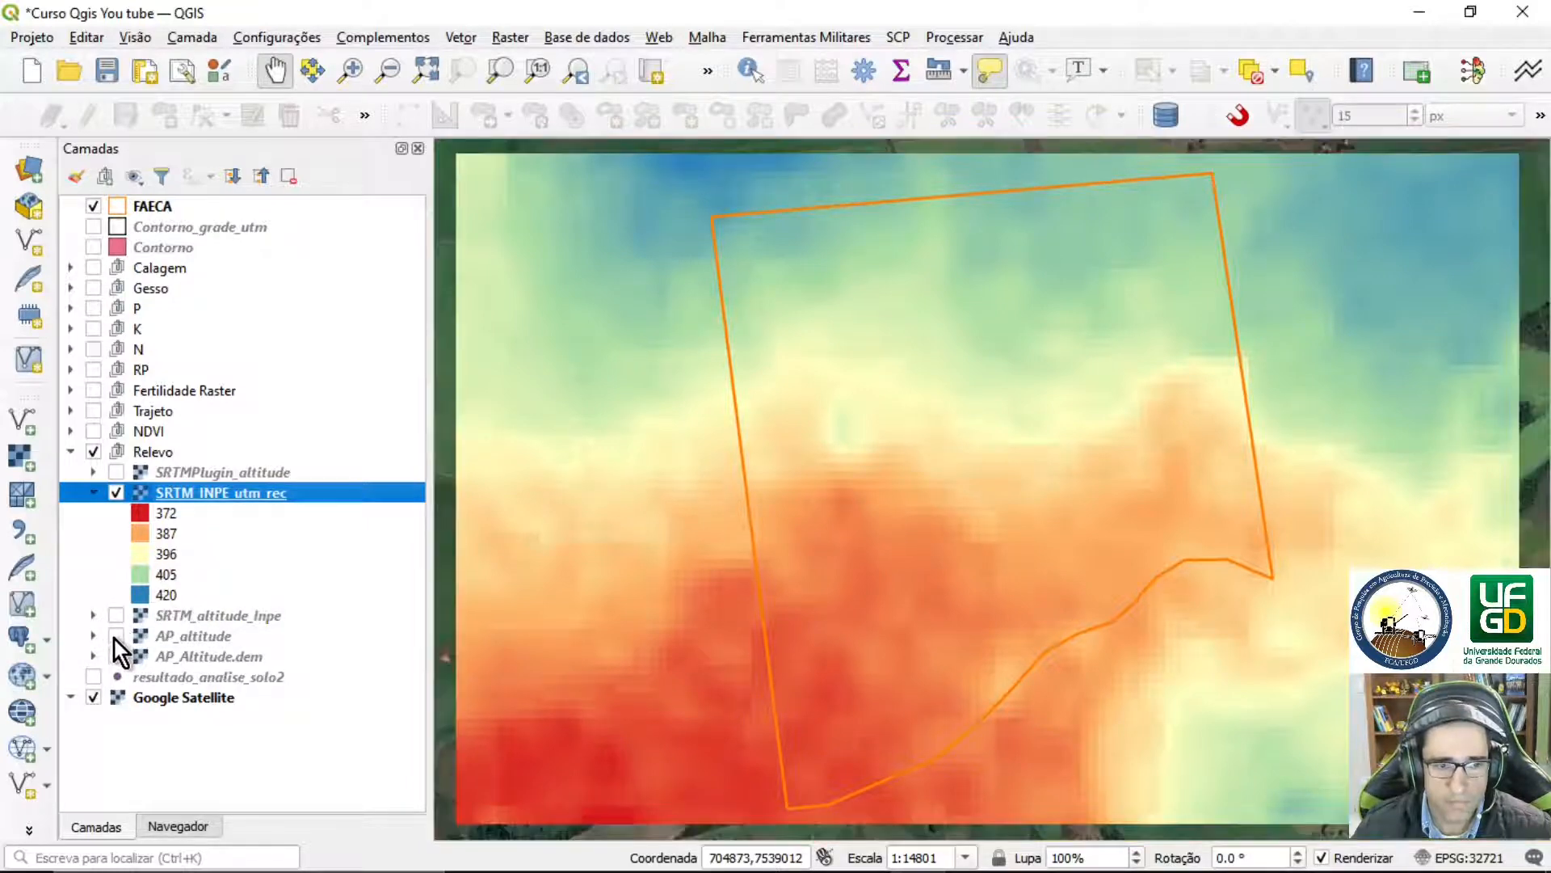
click(115, 636)
click(93, 636)
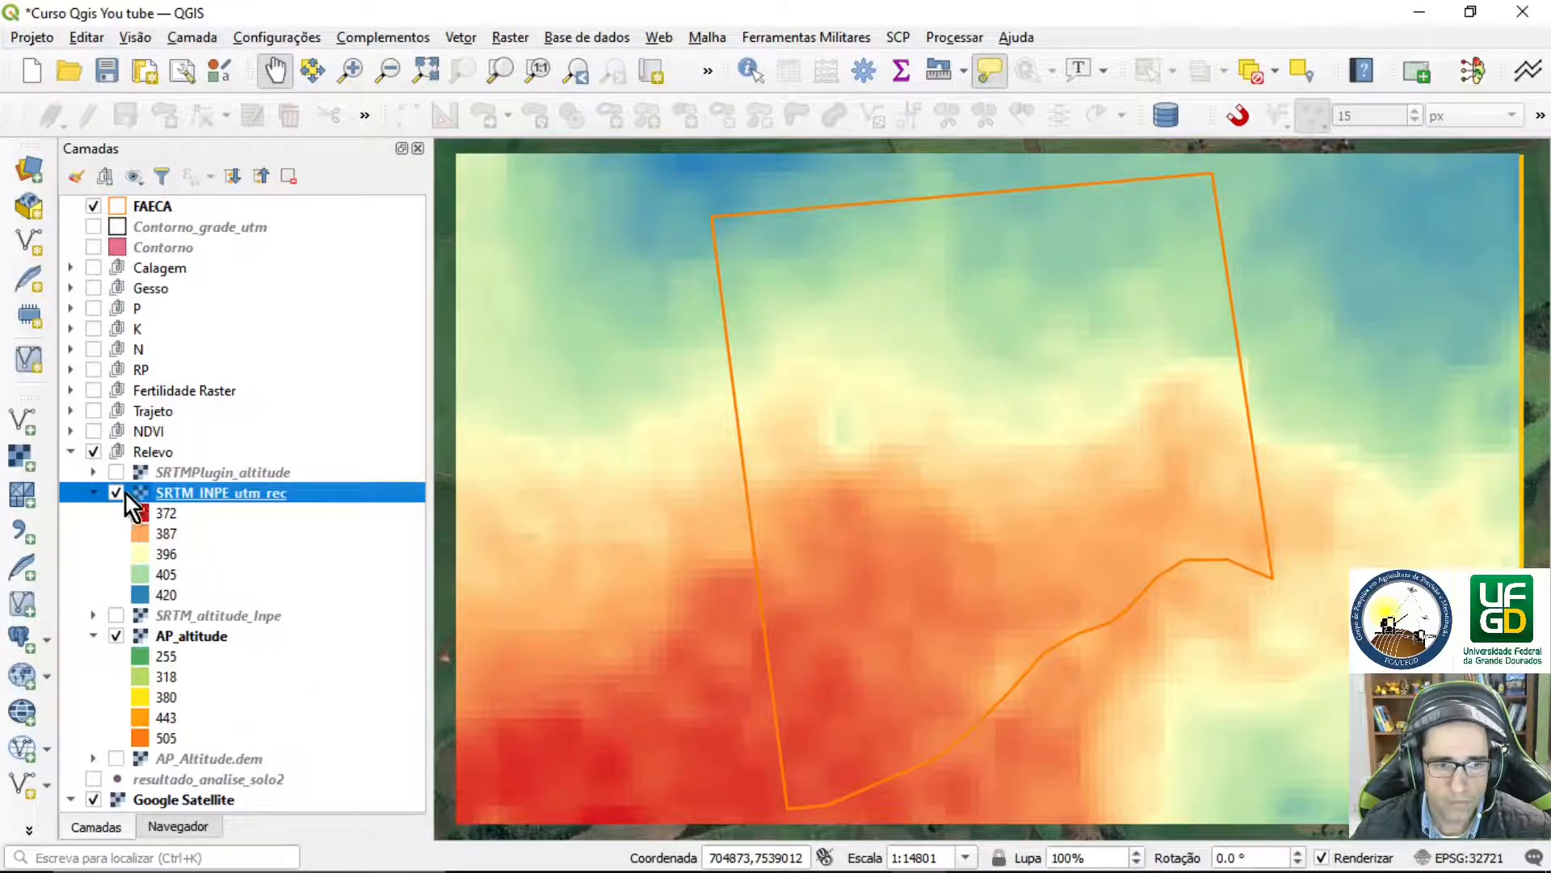
click(115, 492)
double_click(194, 640)
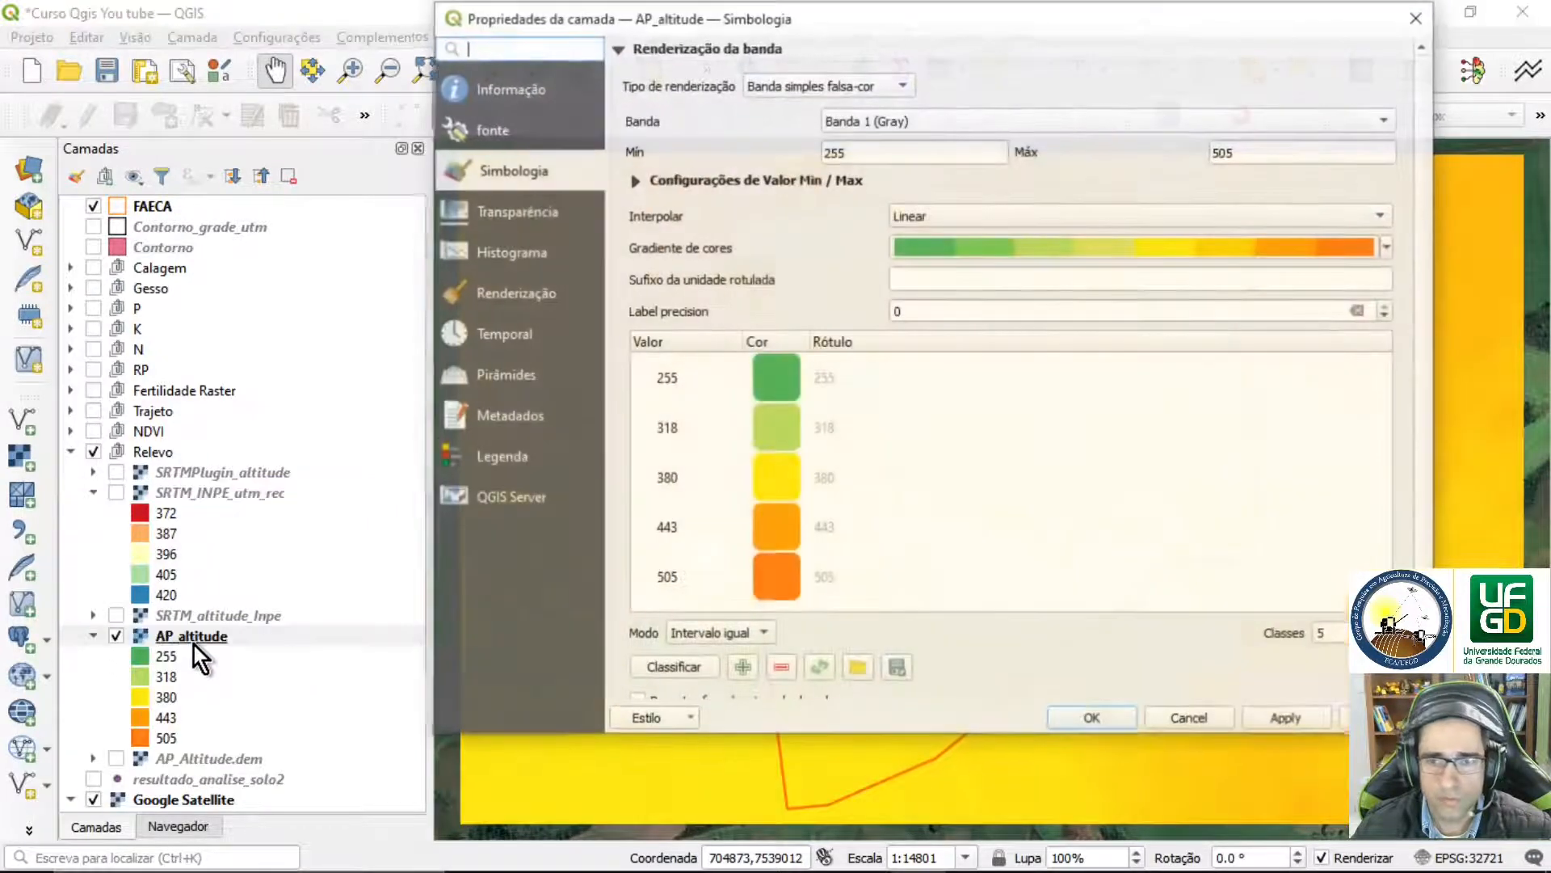
Style AP_altitude with the Spectral color gradient in Quartil classification mode, apply it and close the layer properties
click(1388, 246)
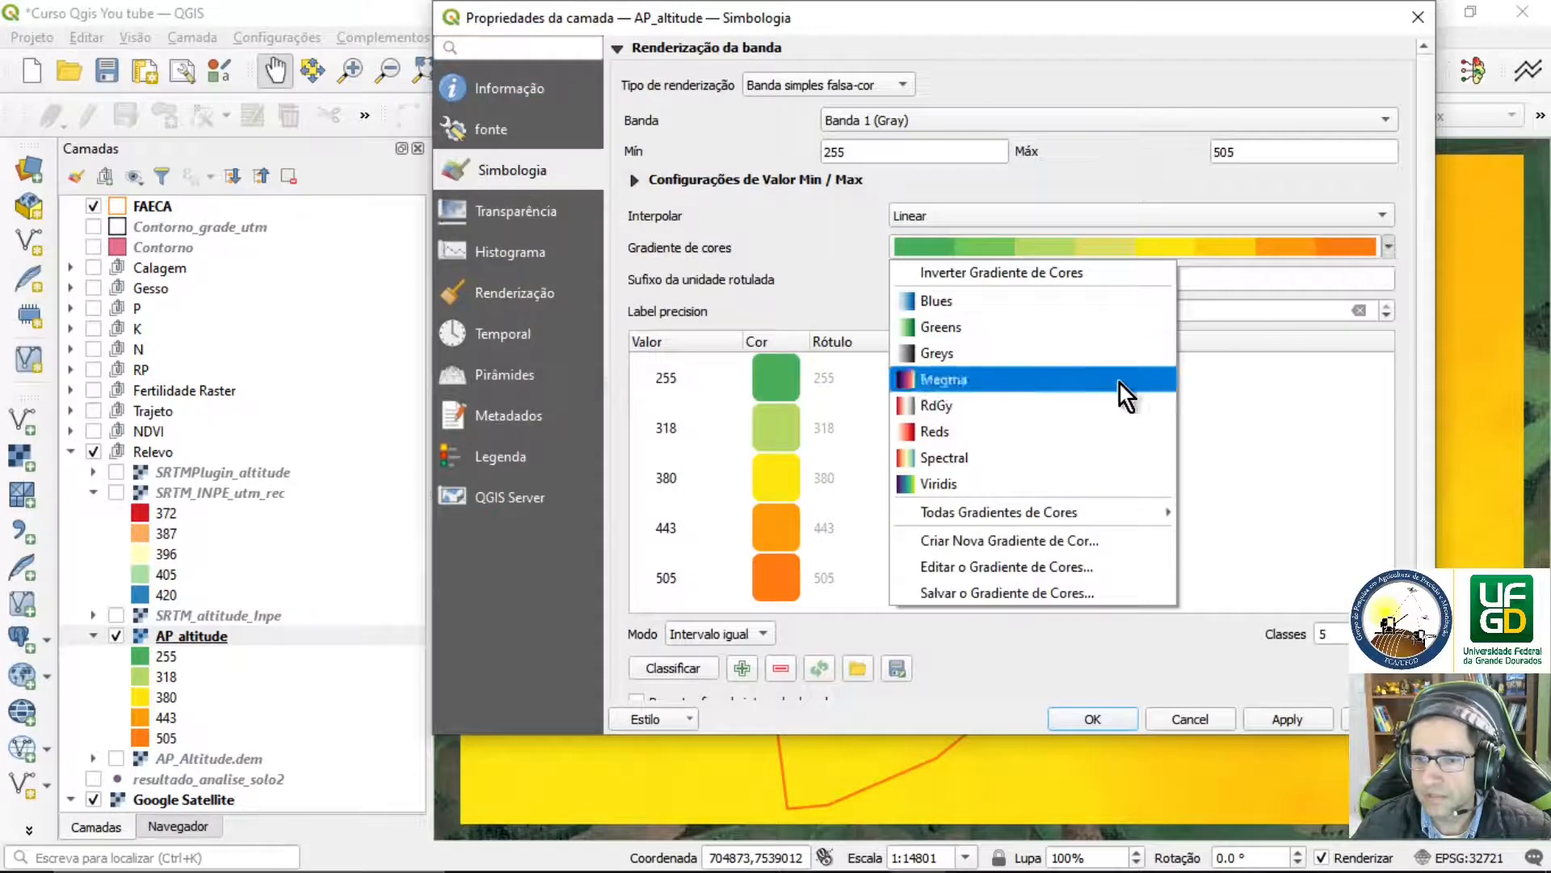
click(1015, 464)
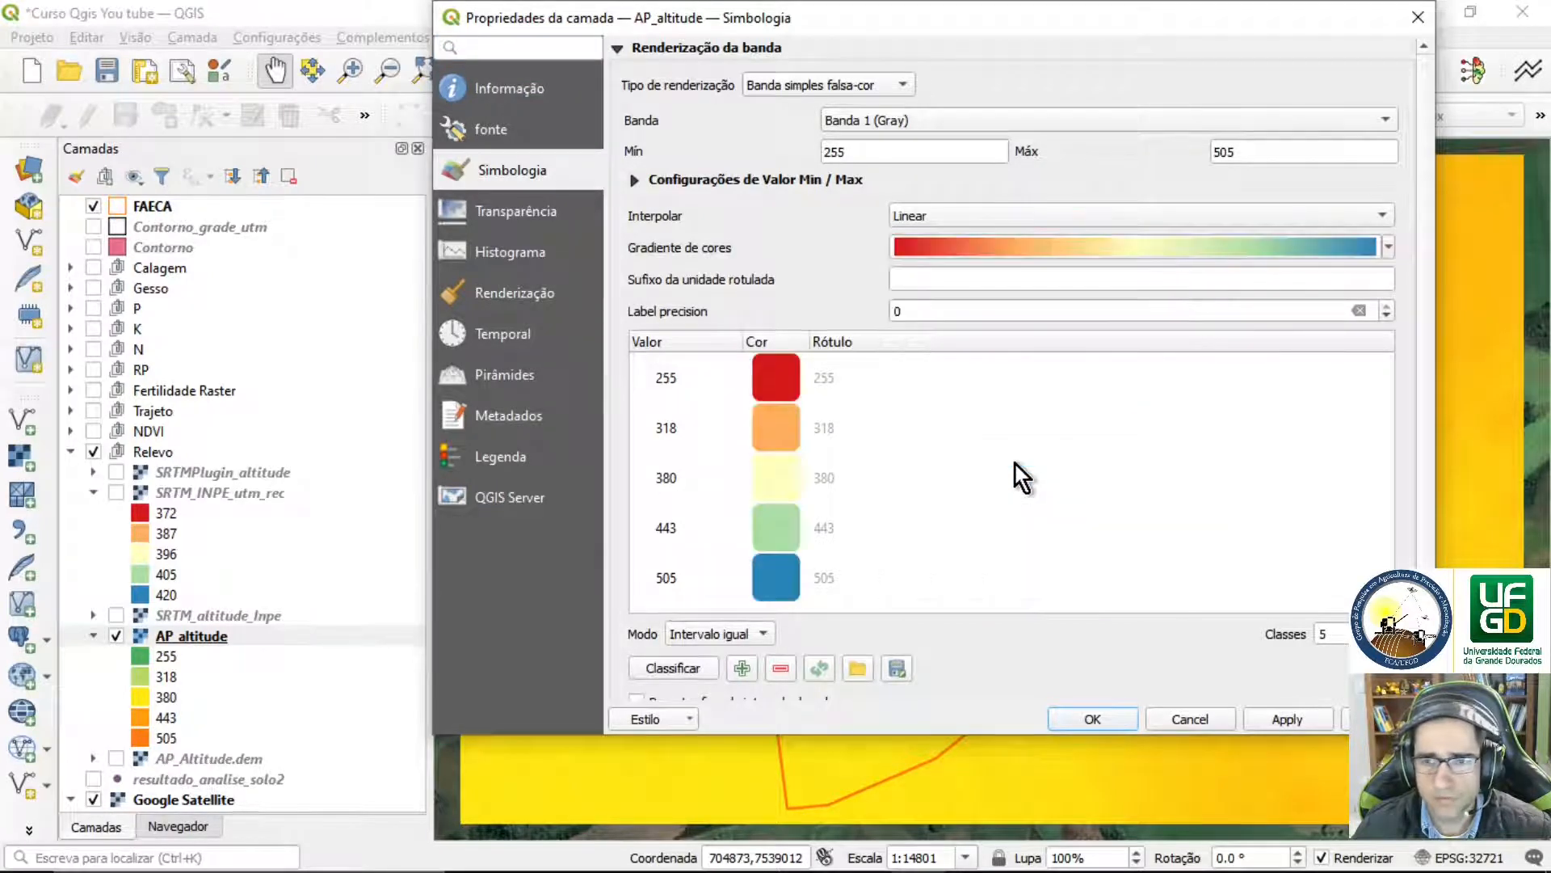
click(737, 633)
click(711, 665)
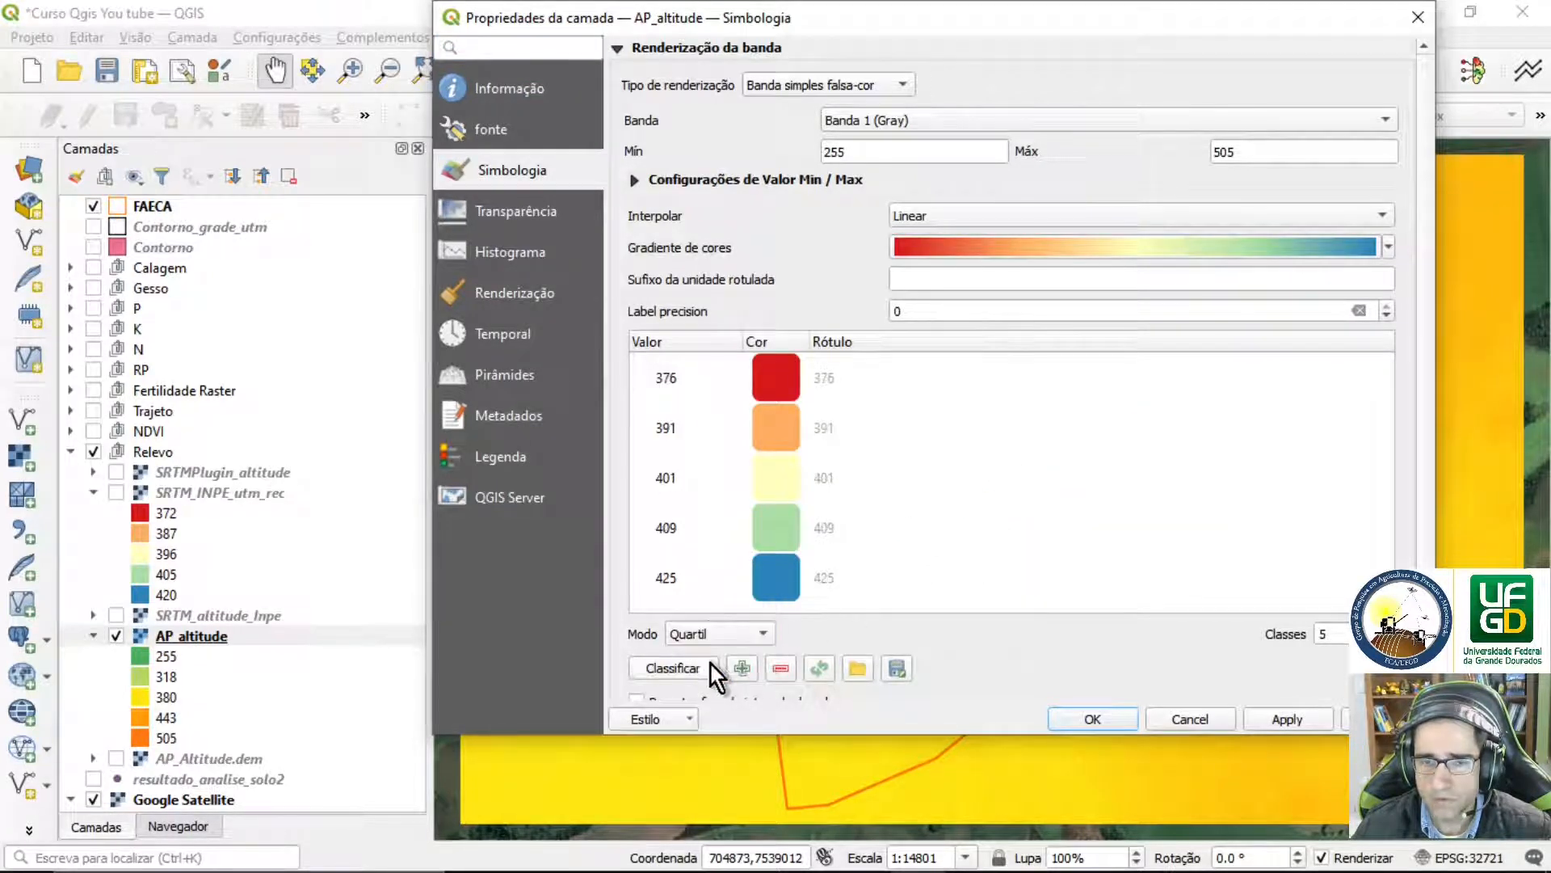
click(1281, 721)
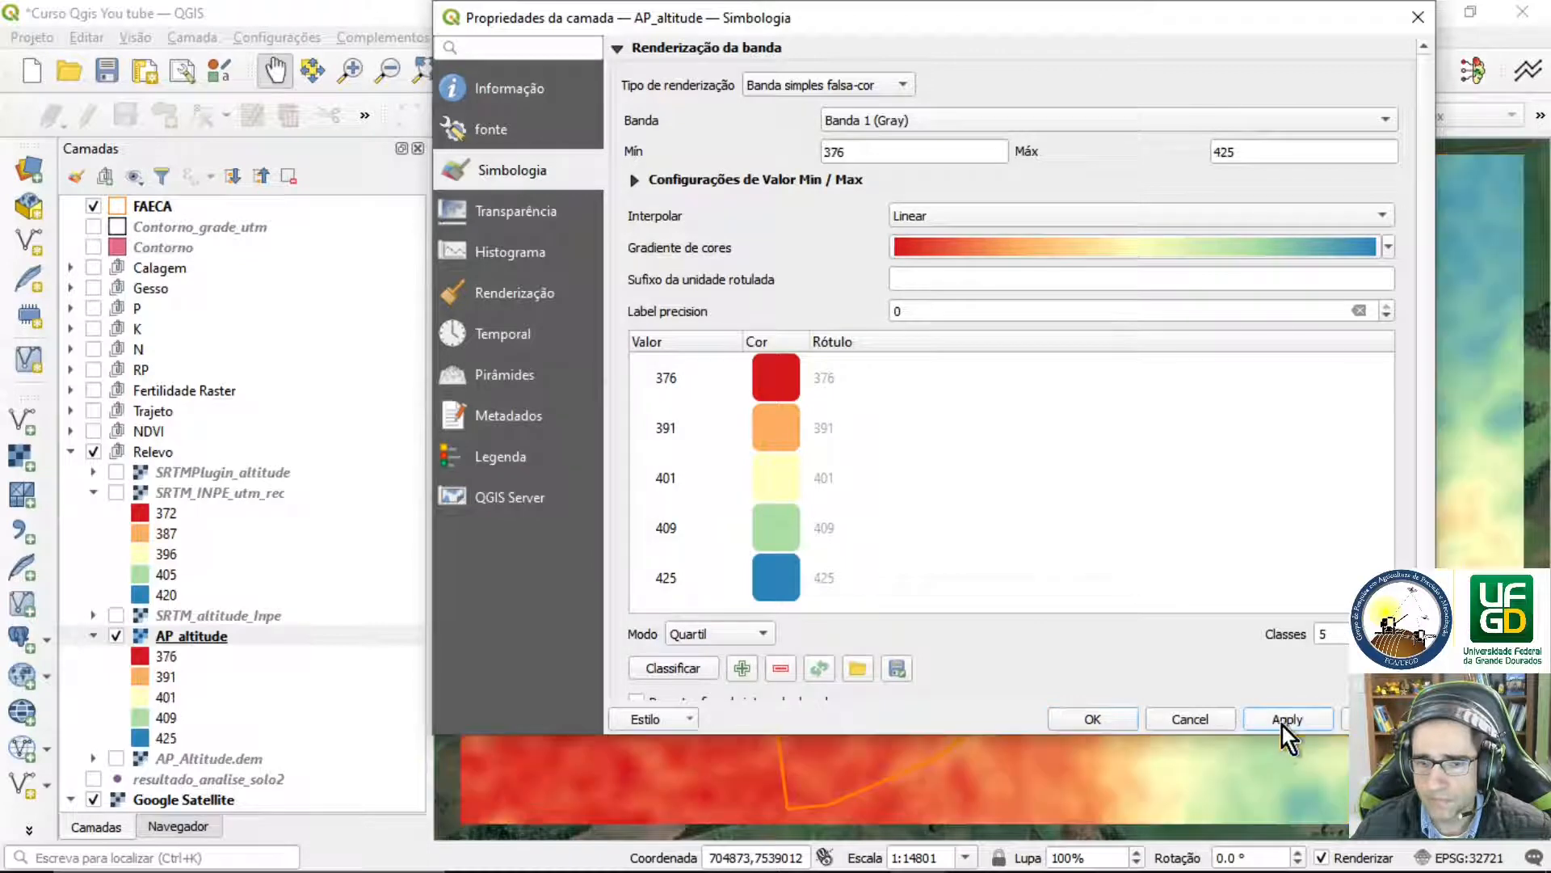
click(1097, 717)
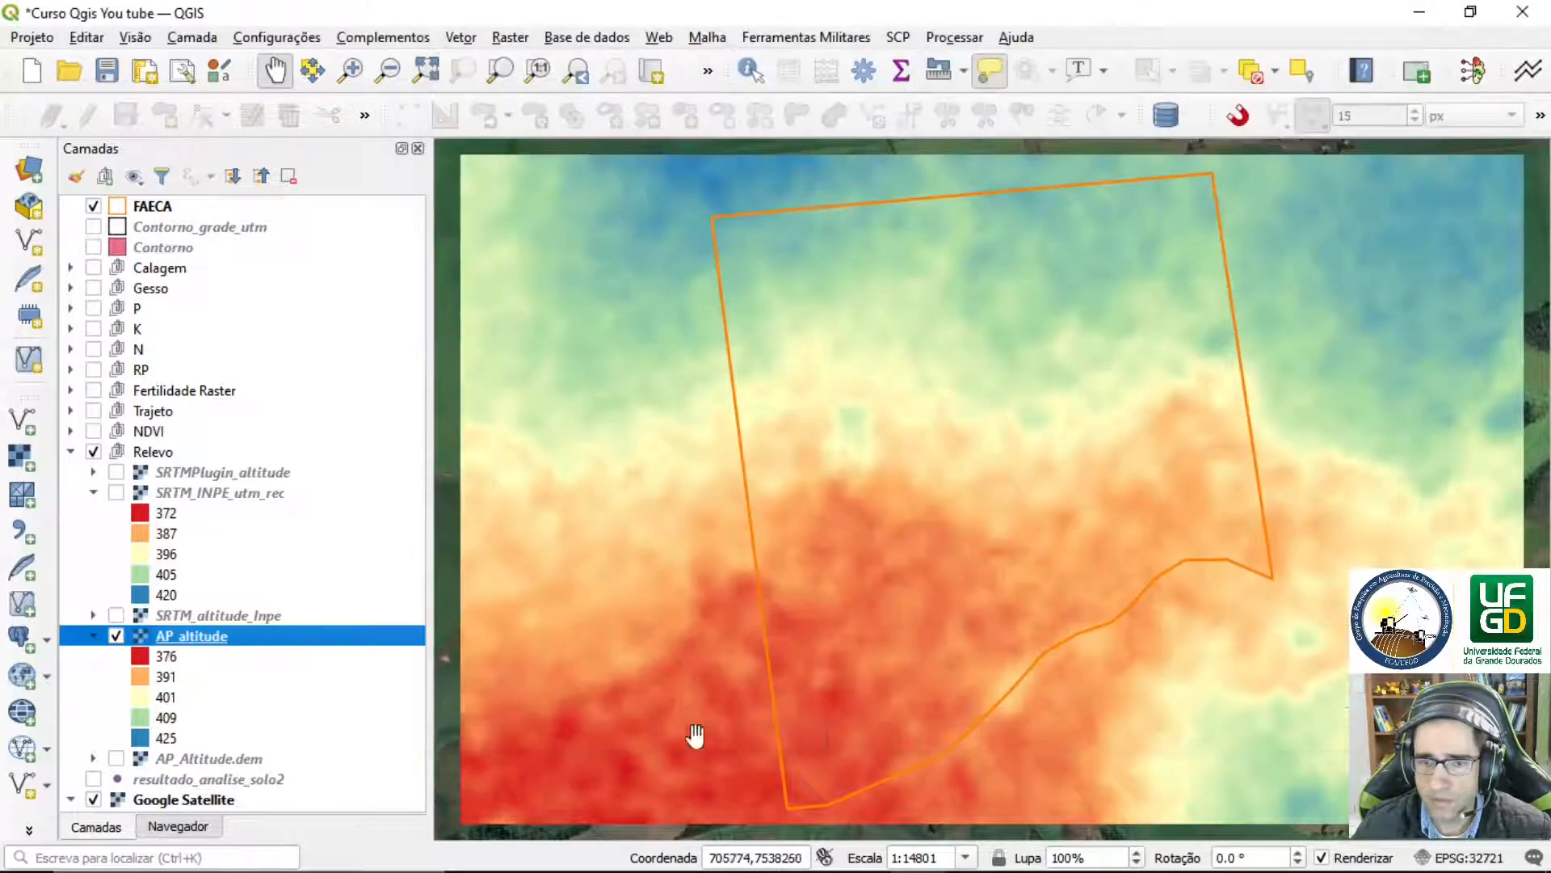
Toggle the visibility of SRTM_INPE_utm_rec repeatedly to compare its relief pattern with AP_altitude across the FAECA area
click(117, 492)
click(117, 492)
click(117, 492)
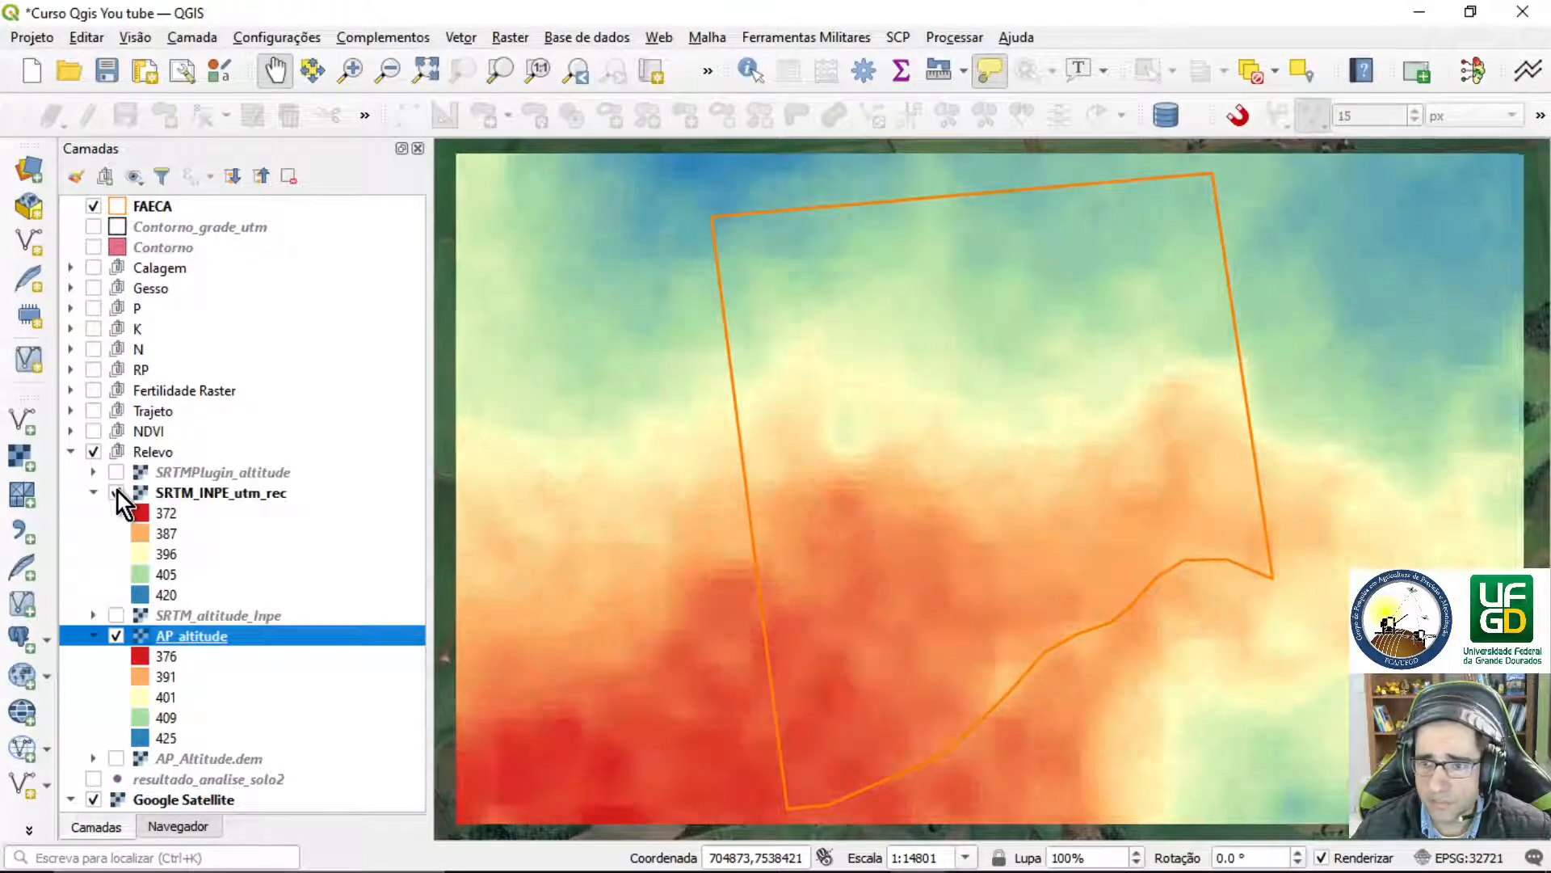
click(117, 492)
click(117, 492)
click(117, 492)
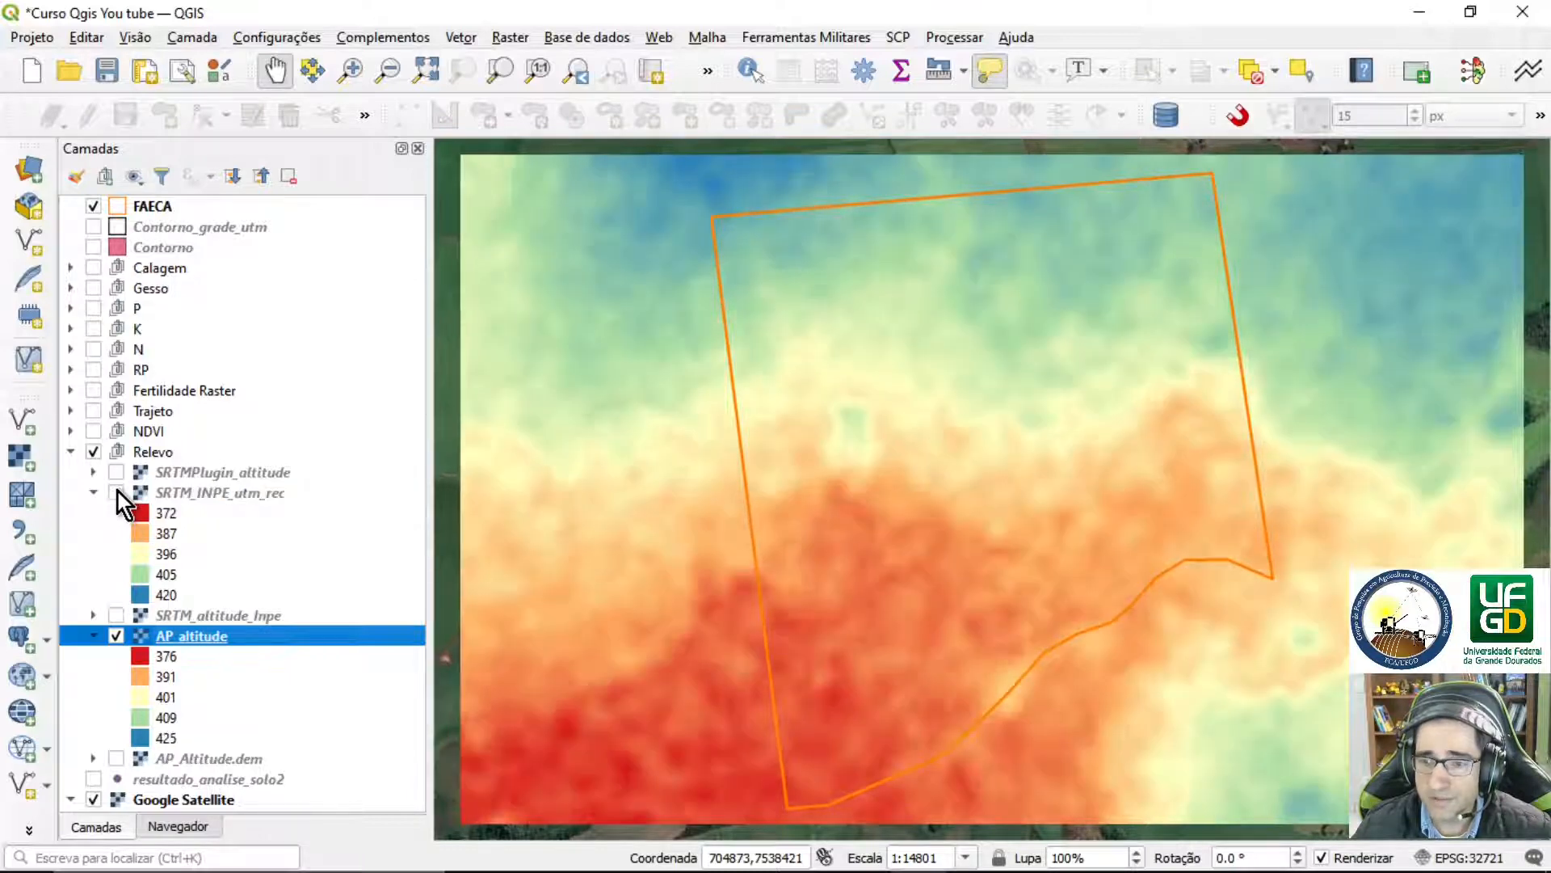
click(118, 492)
Compare the pixel detail of SRTM_INPE_utm_rec and AP_altitude up close by switching SRTM_INPE_utm_rec on and off, leaving it hidden
scroll(747, 683, up, 2)
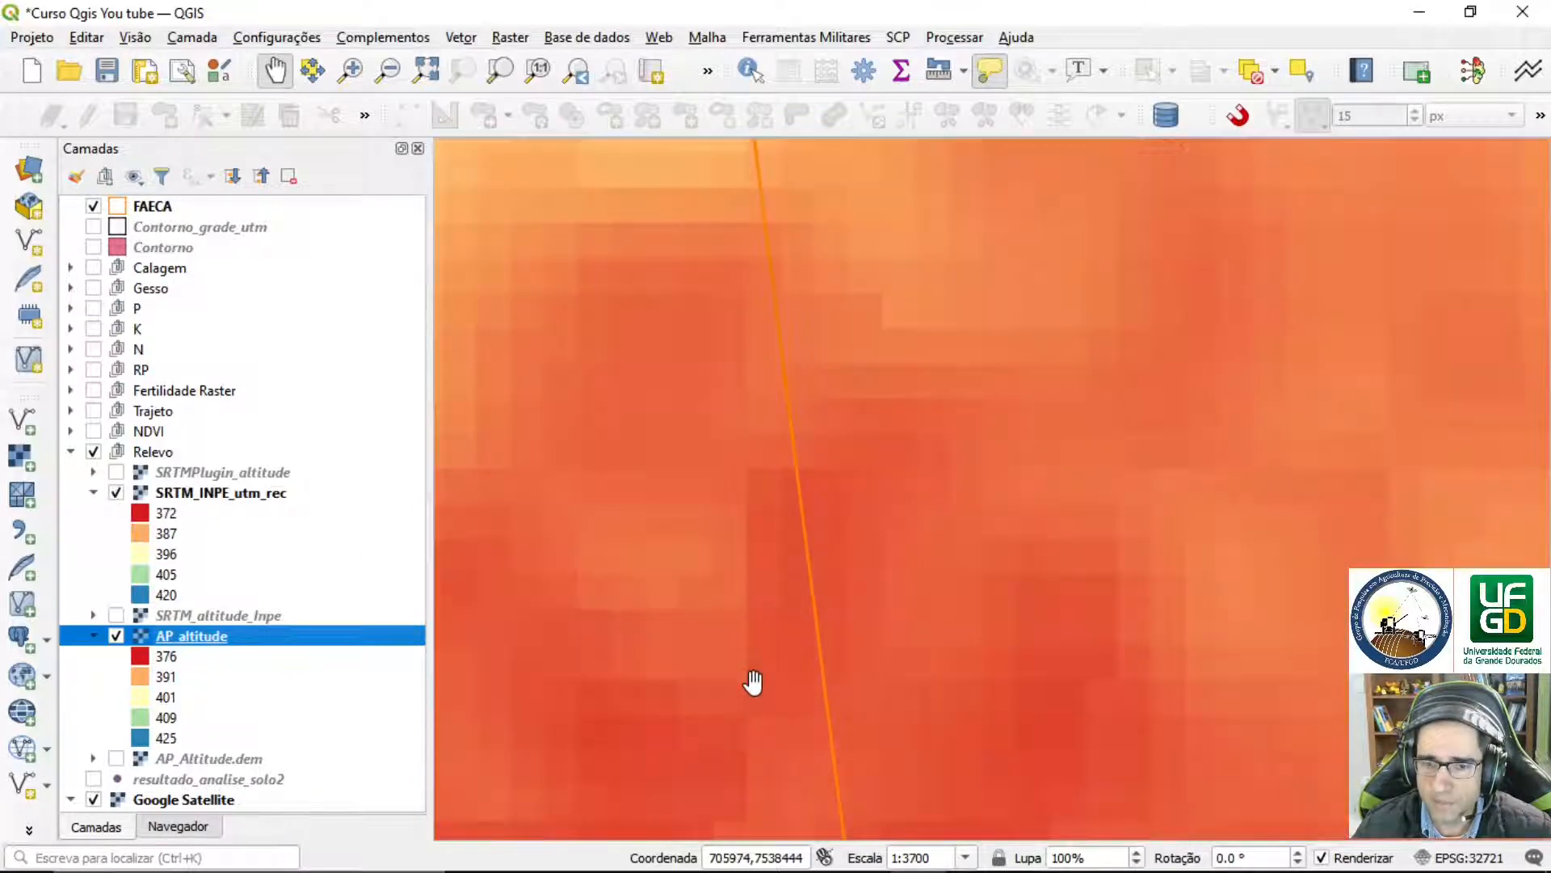
drag(805, 467, 221, 467)
drag(1061, 531, 800, 550)
scroll(800, 551, up, 1)
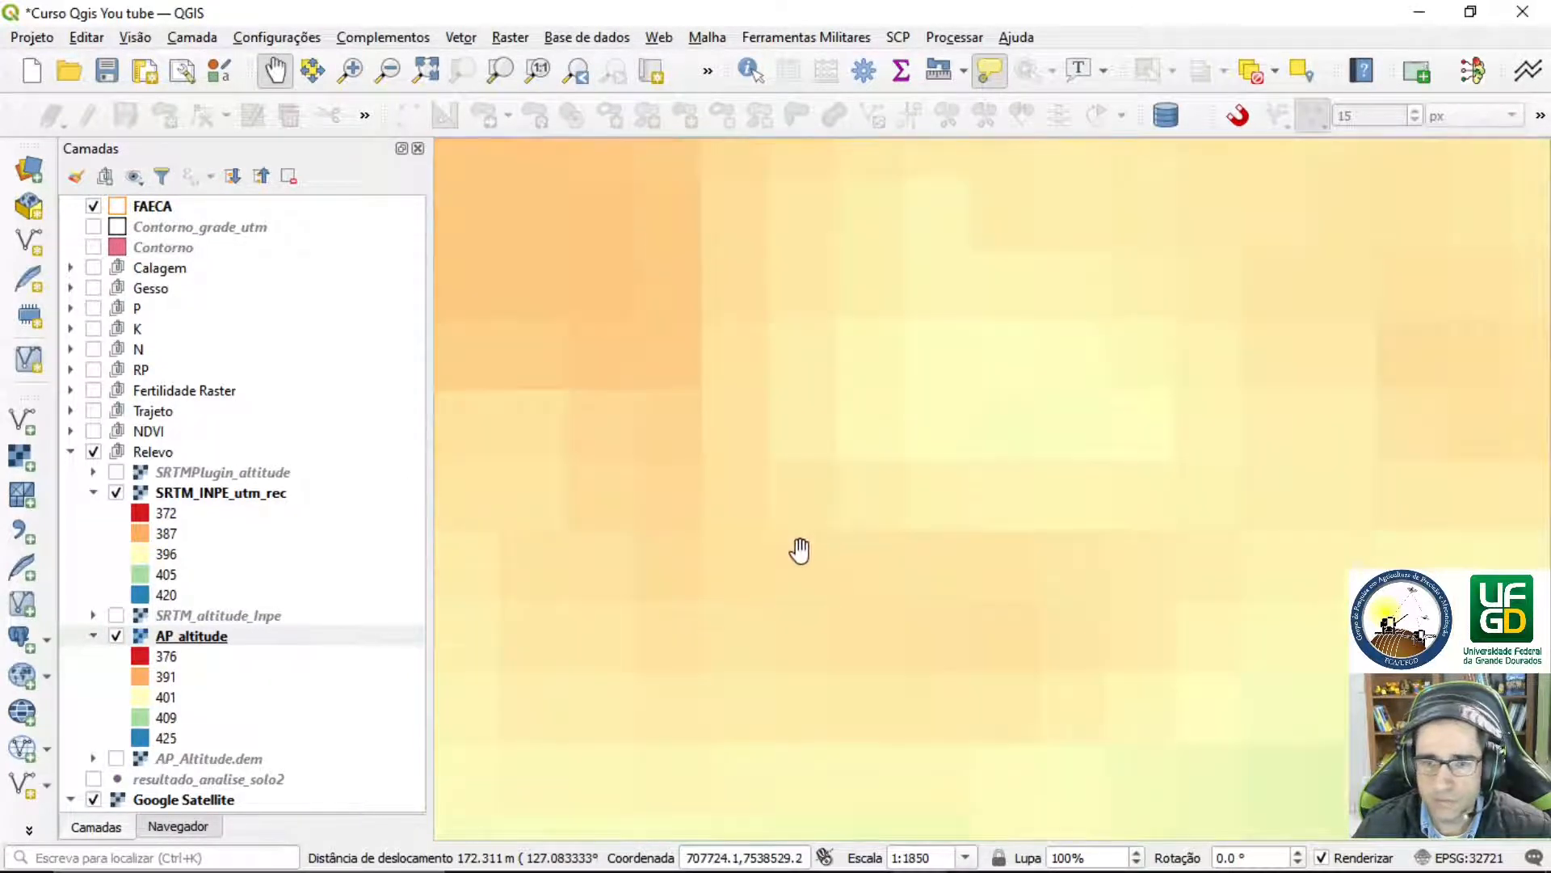
click(116, 492)
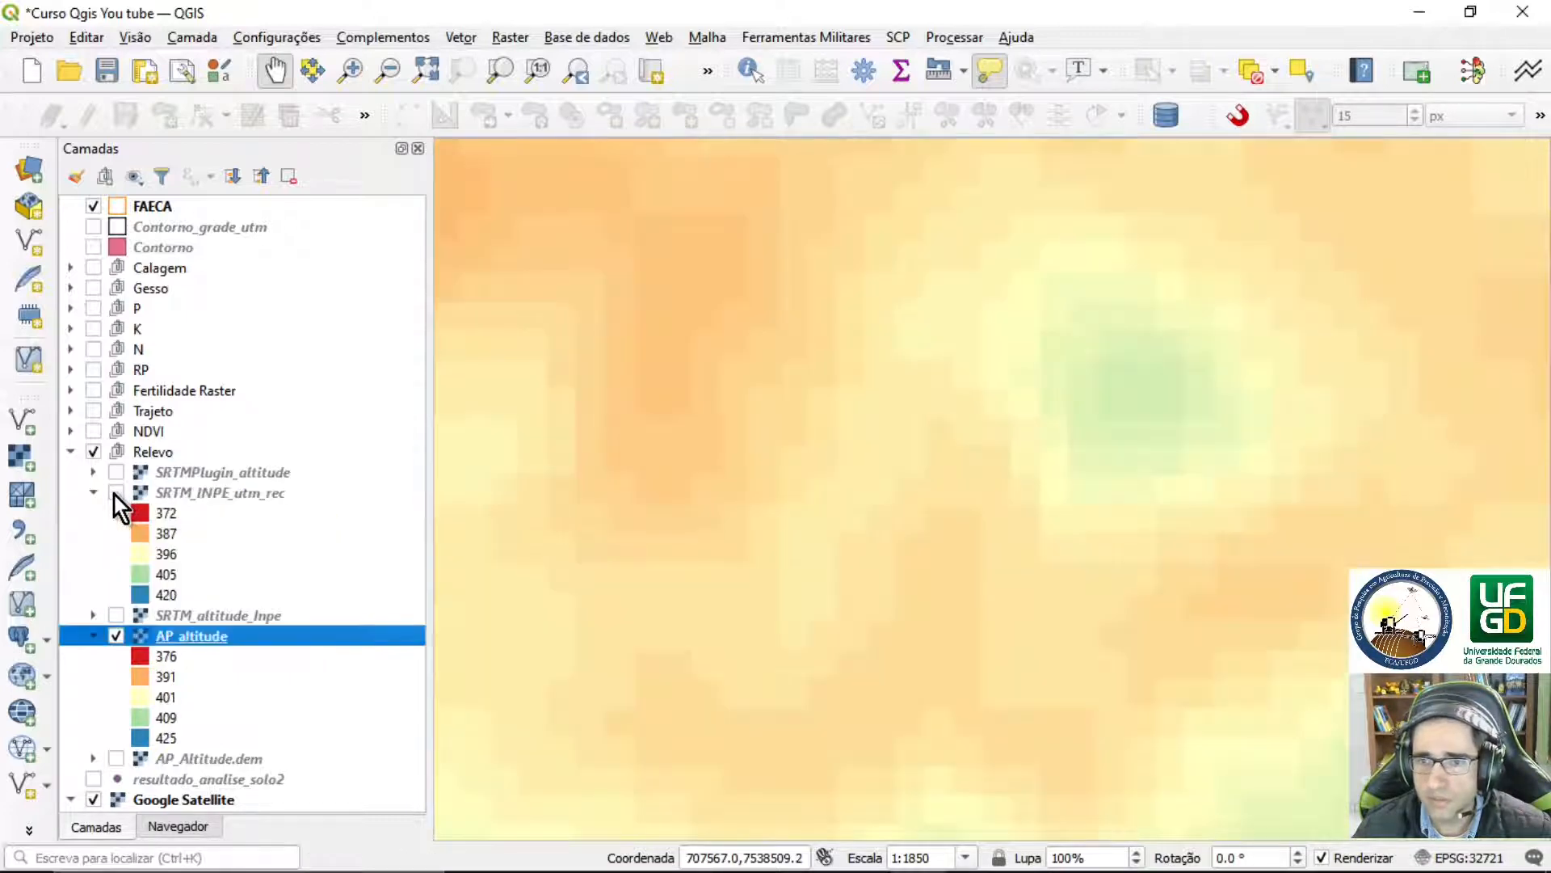
click(114, 492)
click(114, 493)
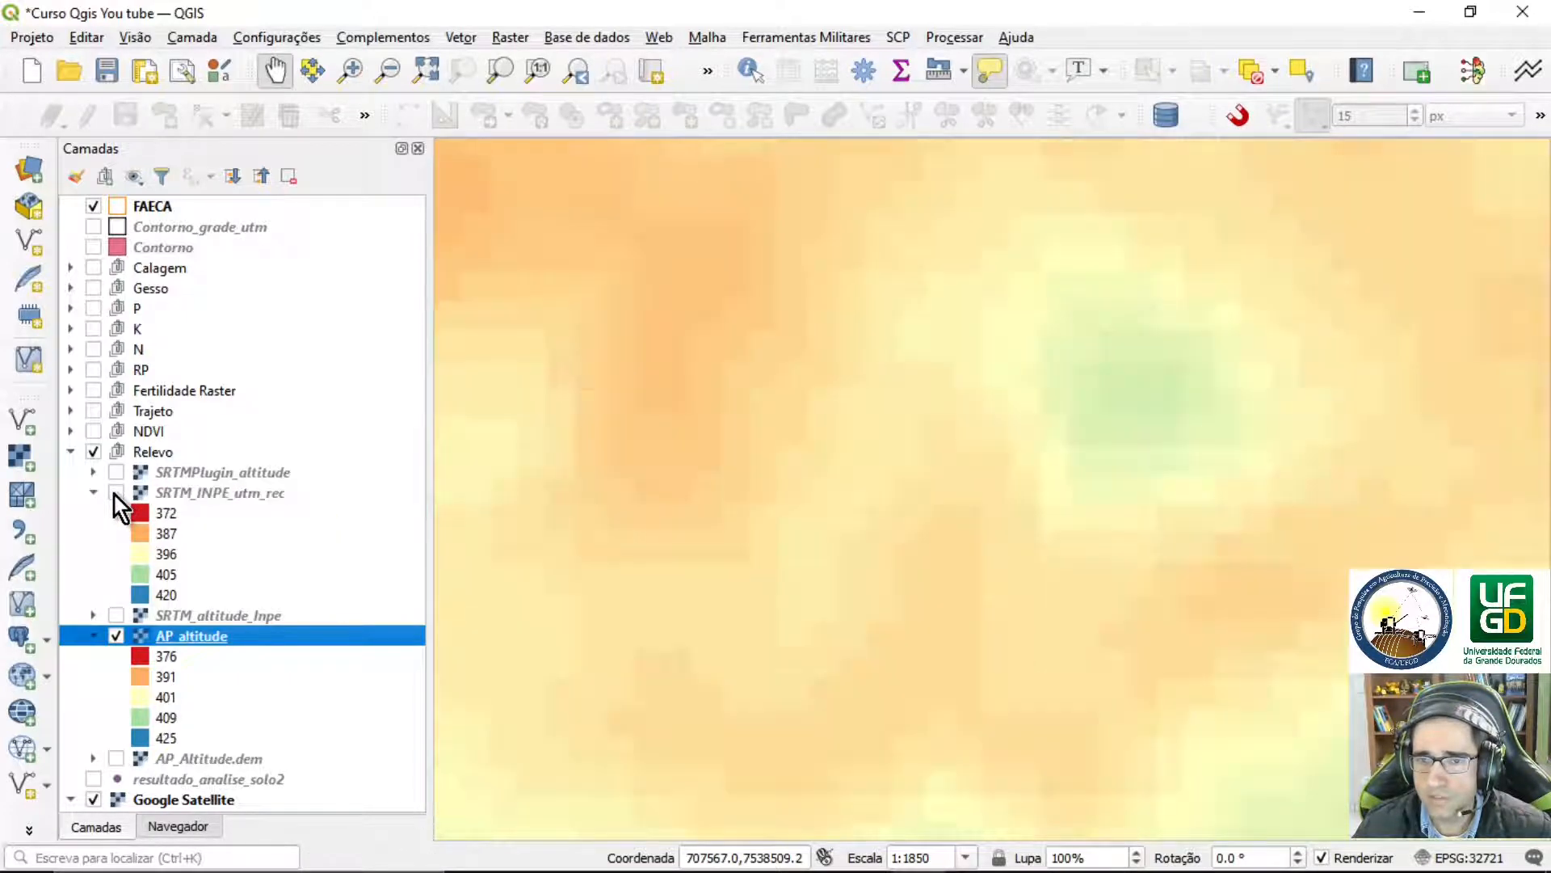
click(114, 492)
click(114, 493)
scroll(765, 512, down, 3)
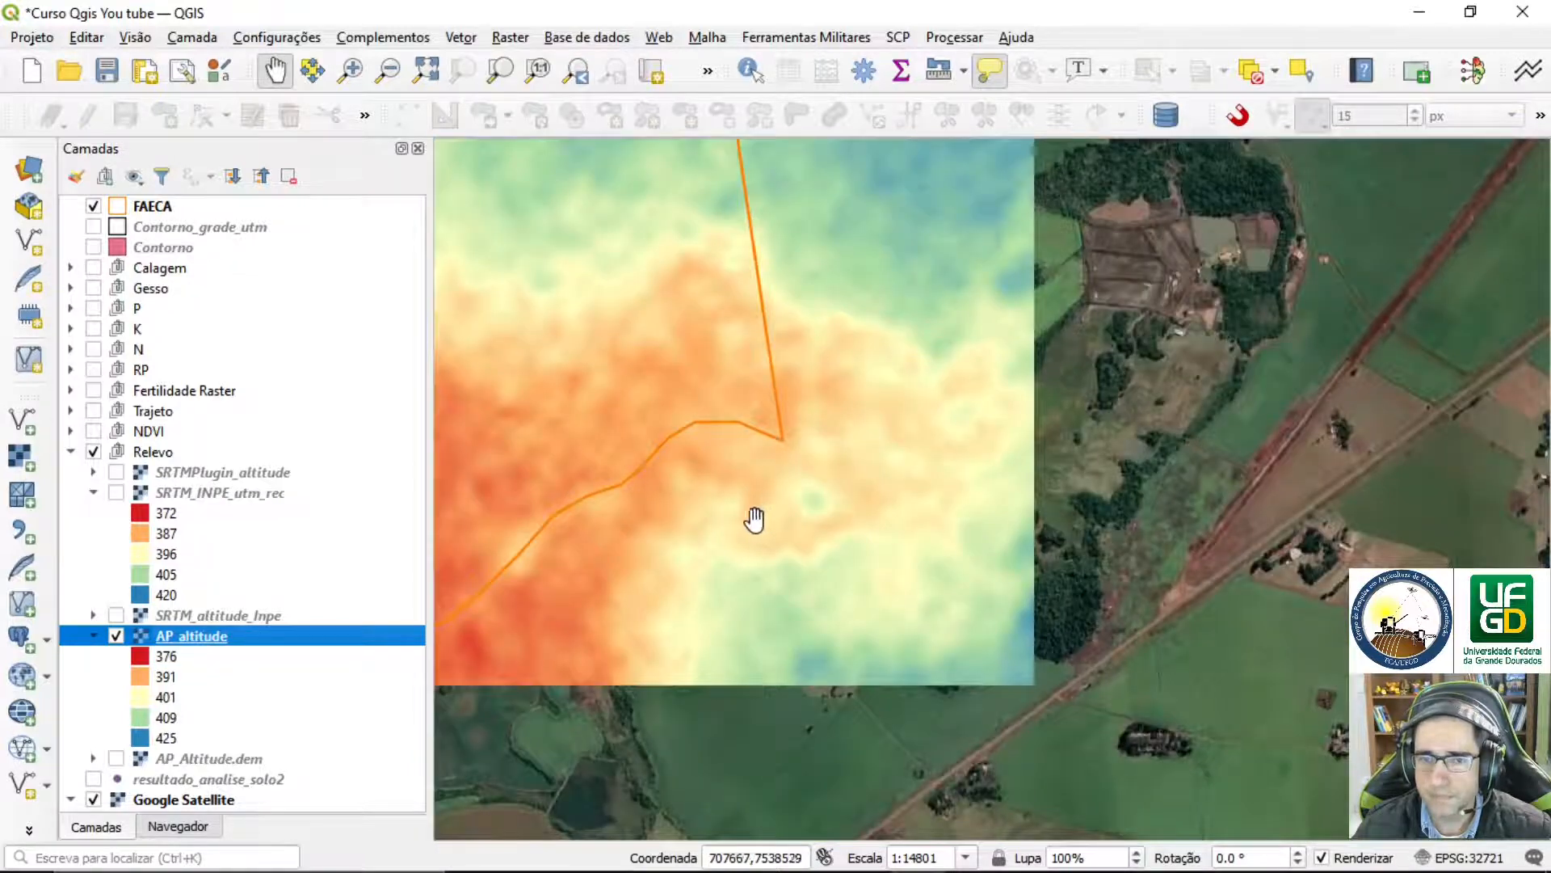
scroll(751, 519, down, 1)
drag(634, 530, 841, 560)
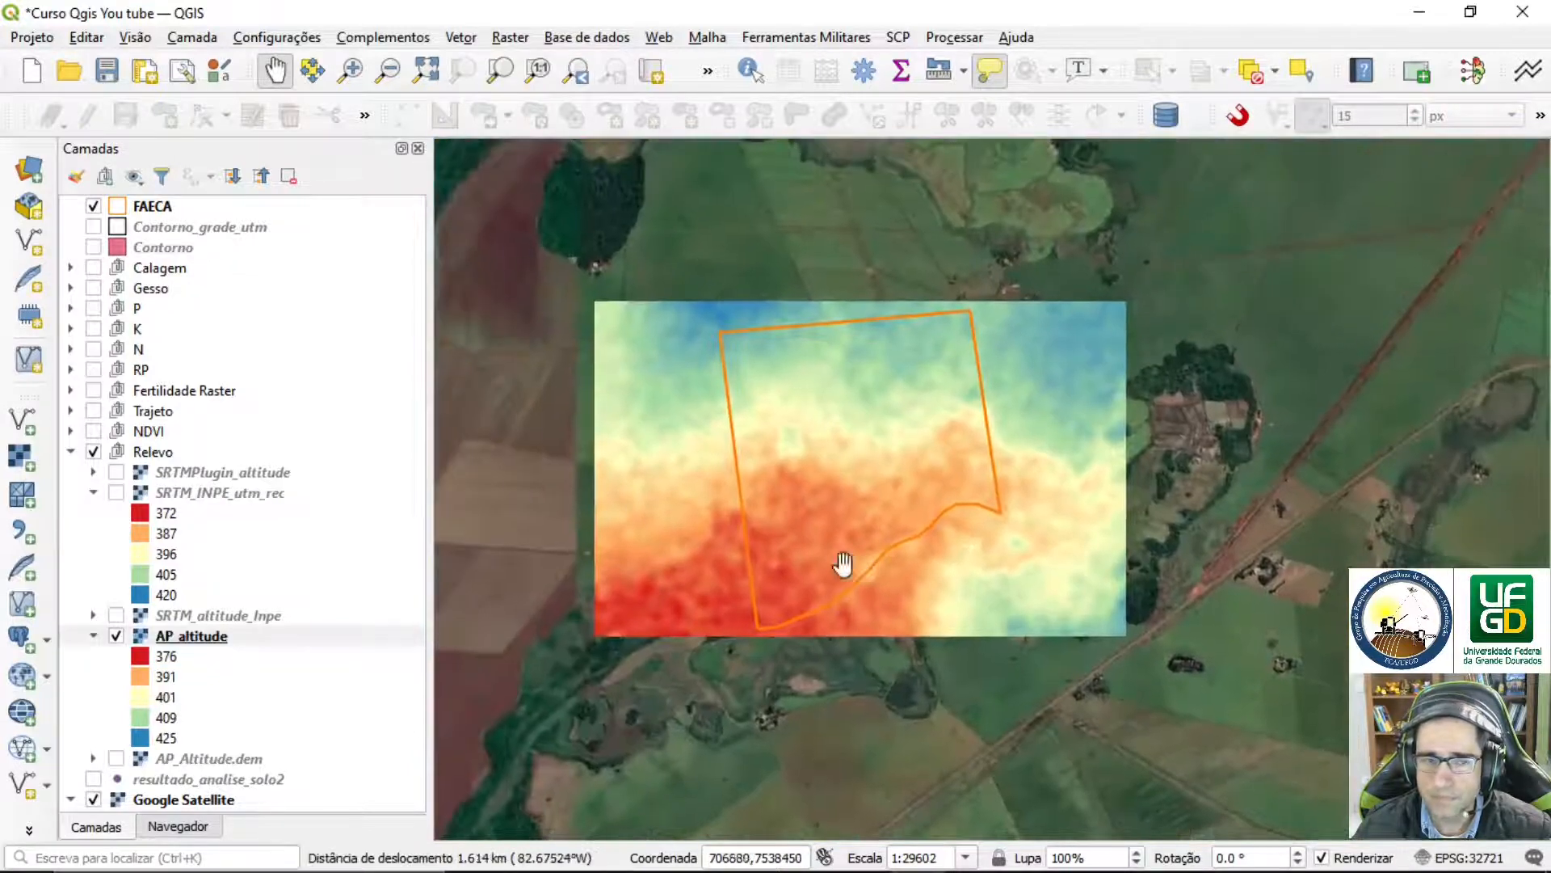
Select SRTM_INPE_utm_rec, search the processing toolbox for "pixels" and open the Pixels de raster para polígonos algorithm
click(226, 495)
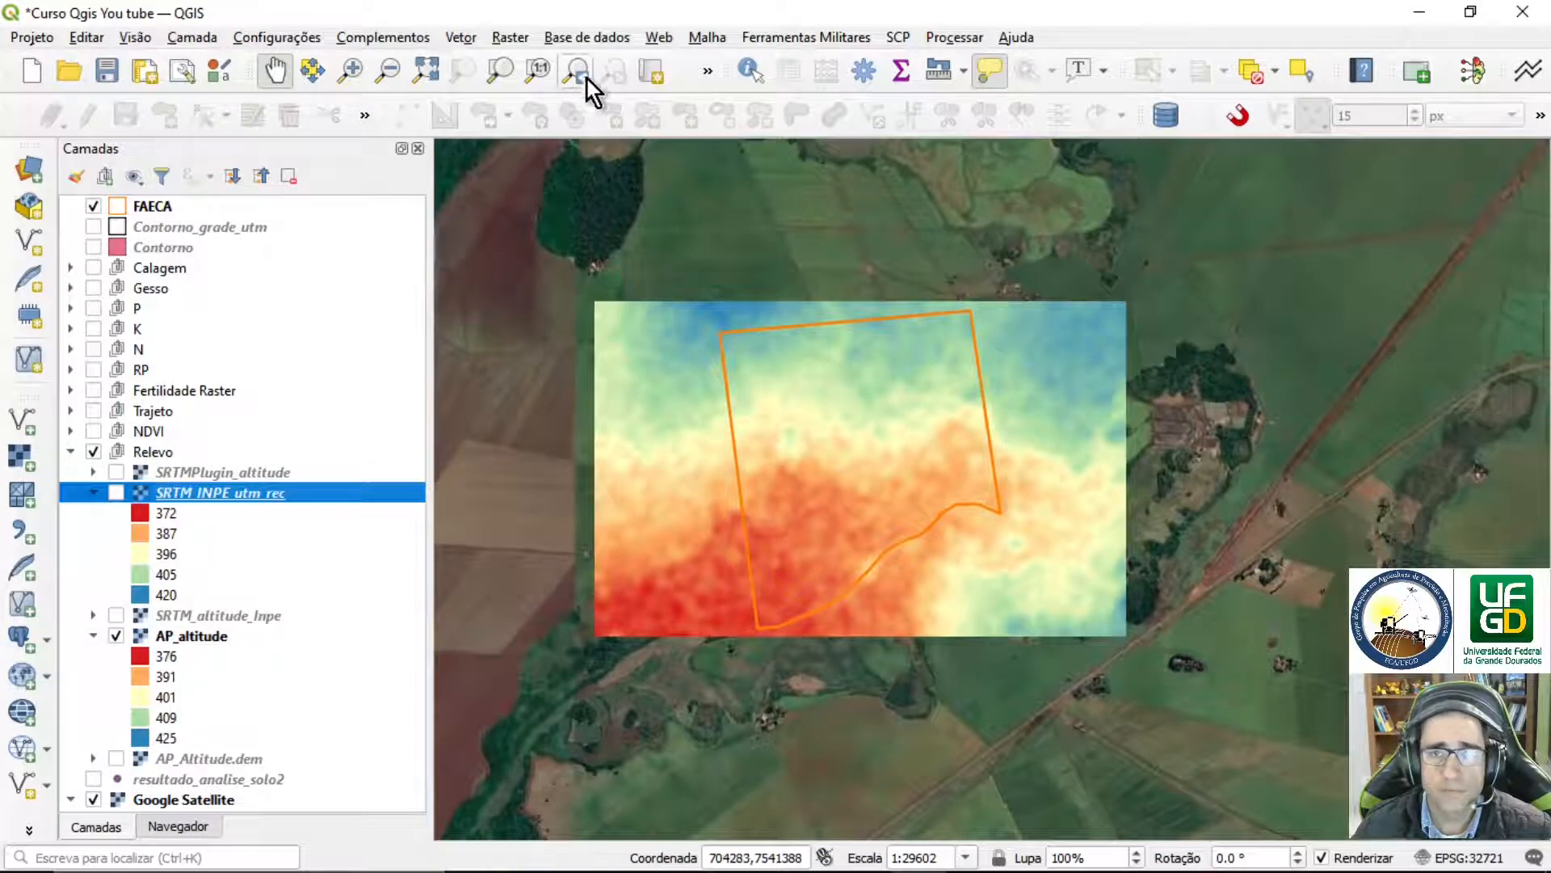
click(498, 71)
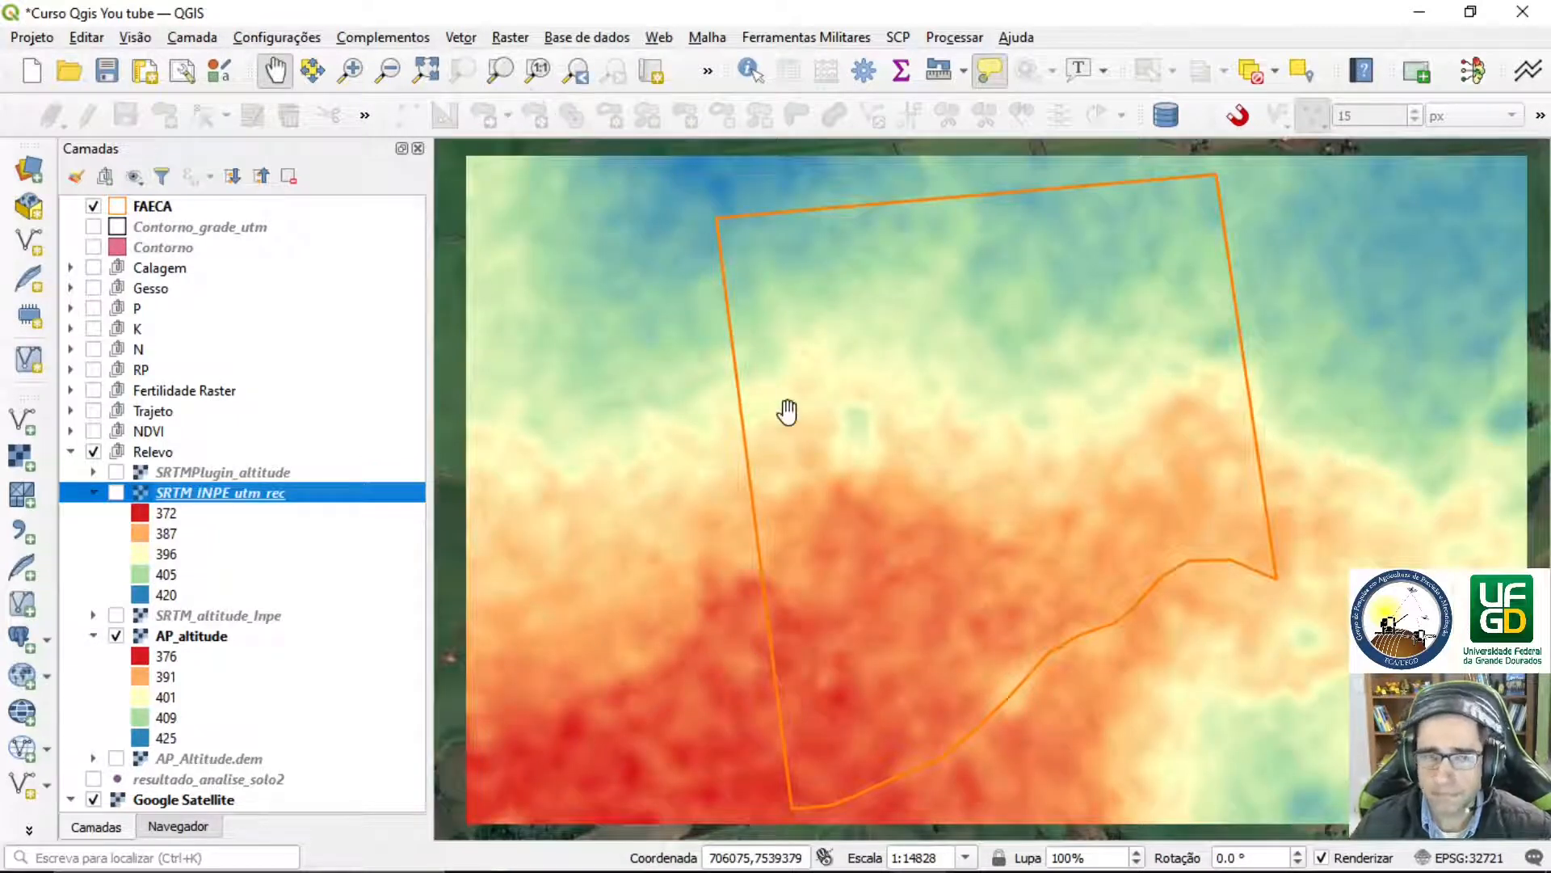
click(957, 42)
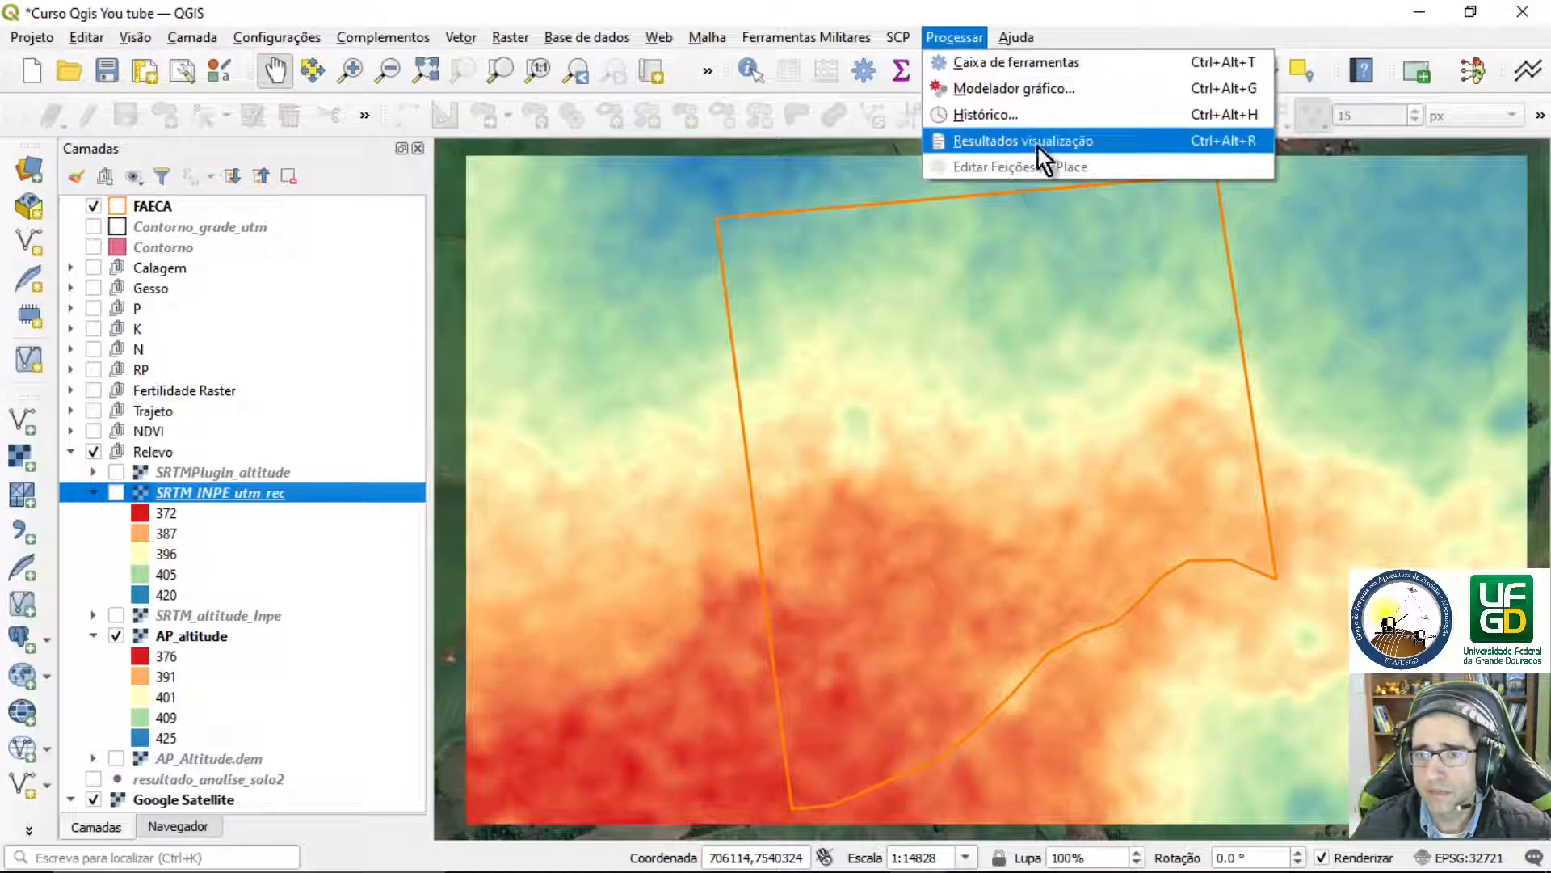
click(1013, 63)
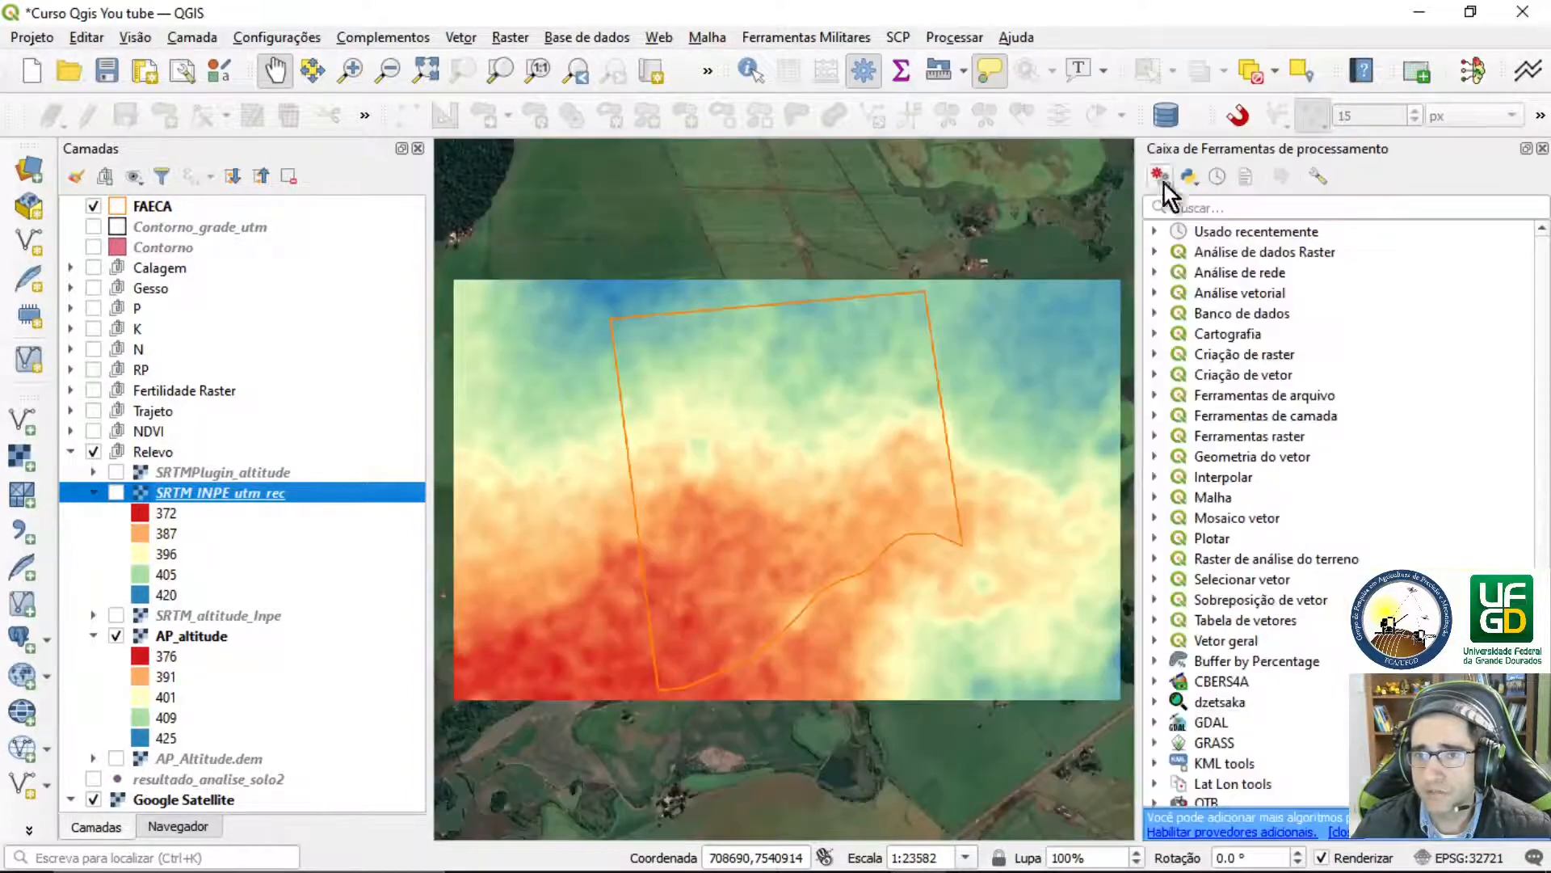
text(pixel)
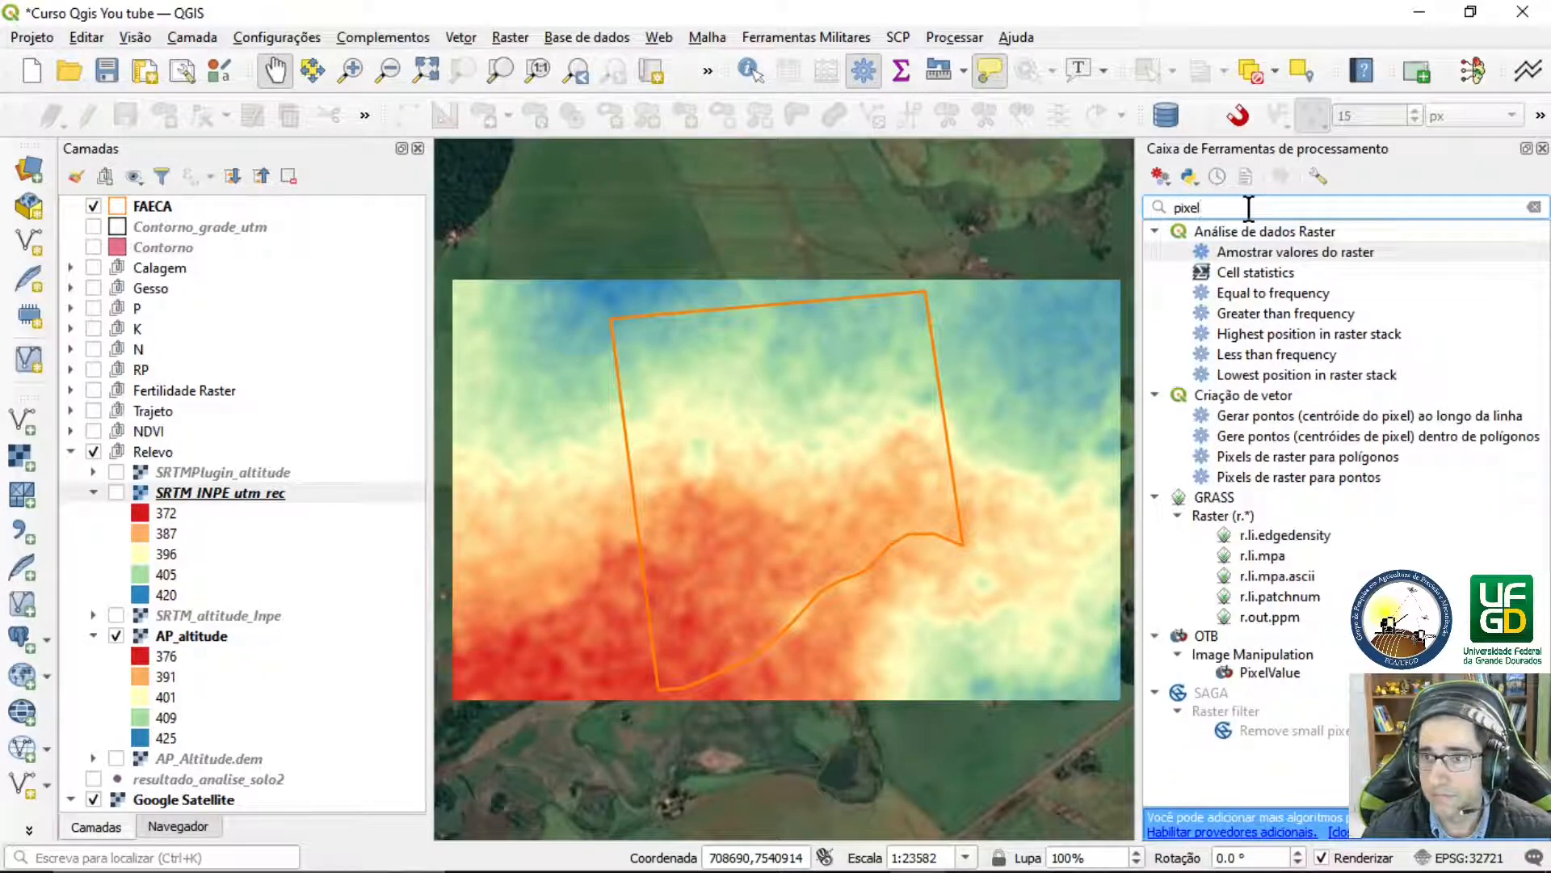
text(s)
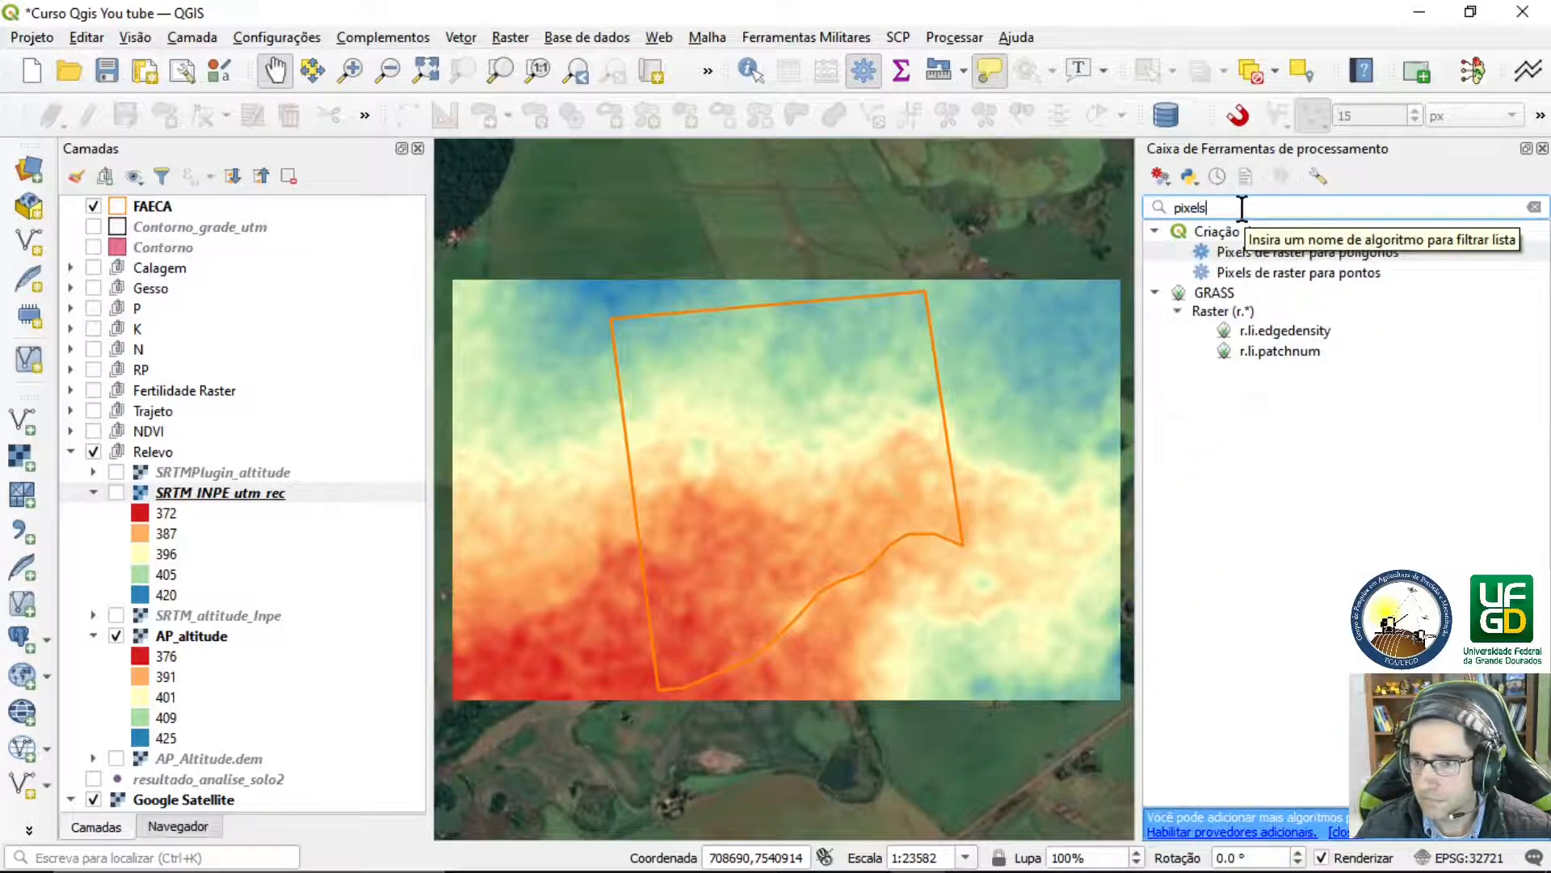
double_click(1302, 253)
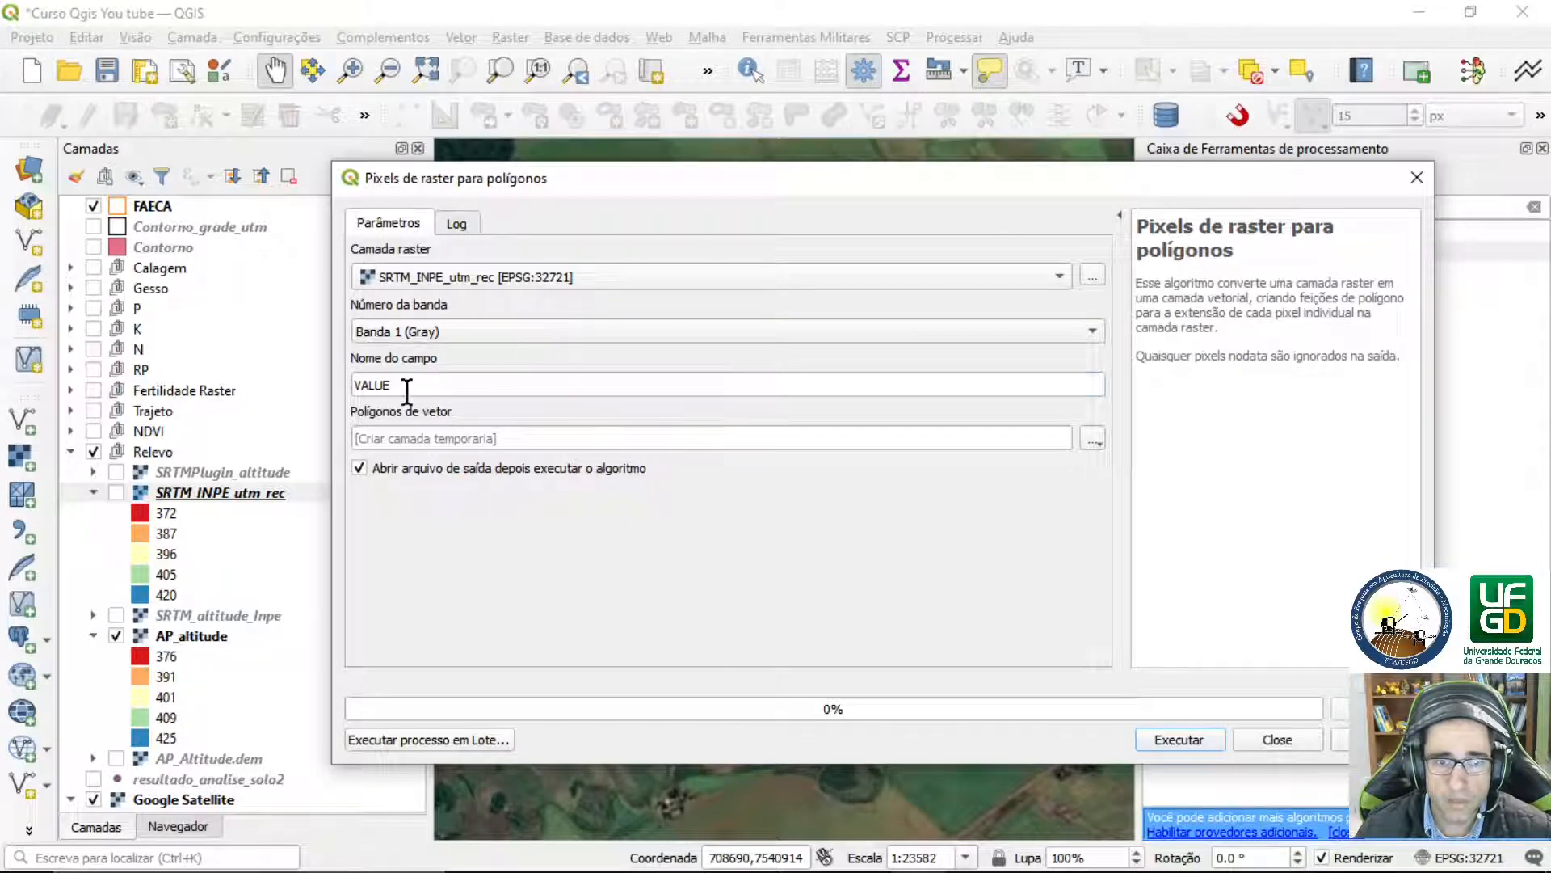
Set the output field name of the raster-to-polygons conversion to Altitude
drag(409, 386, 347, 388)
text(Al)
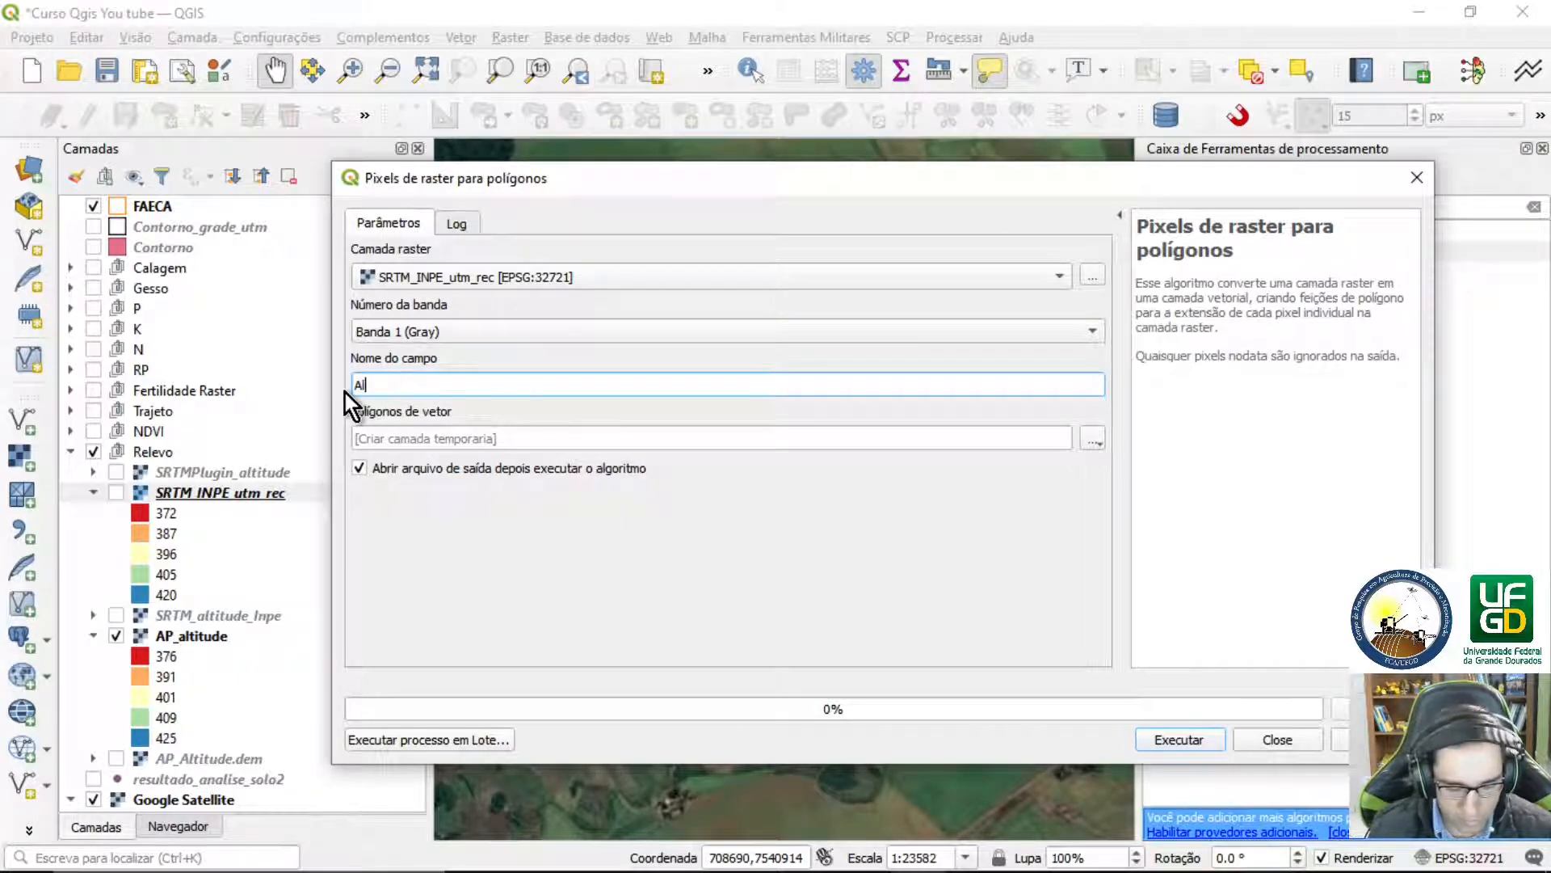
text(titude)
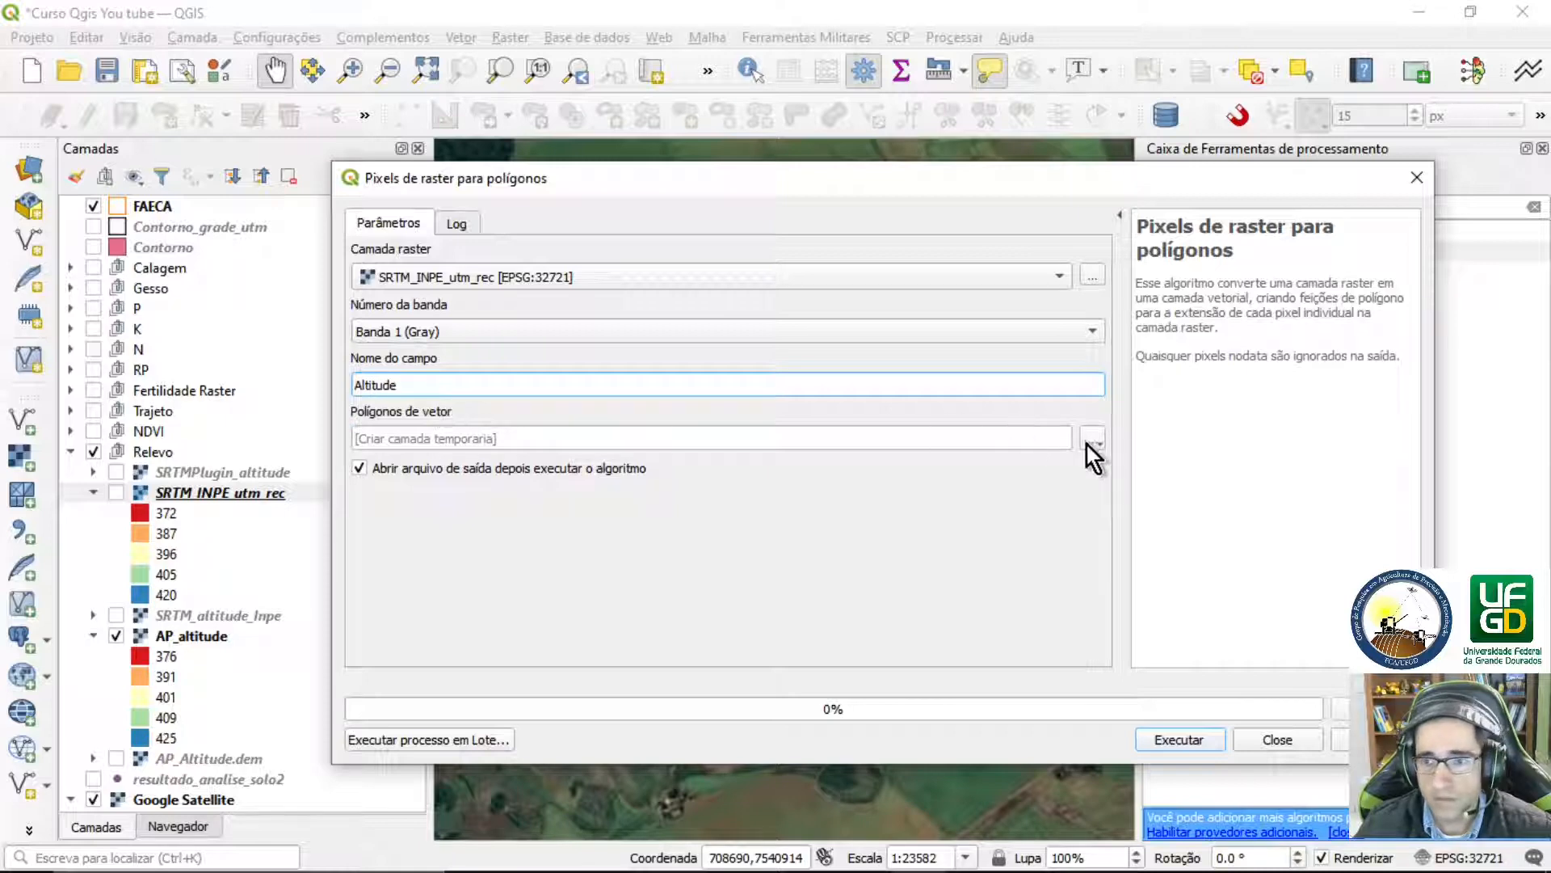
Set the polygon output to a SHP file named SRTM_inpe_altitude in the 22S555ZN folder
click(1088, 443)
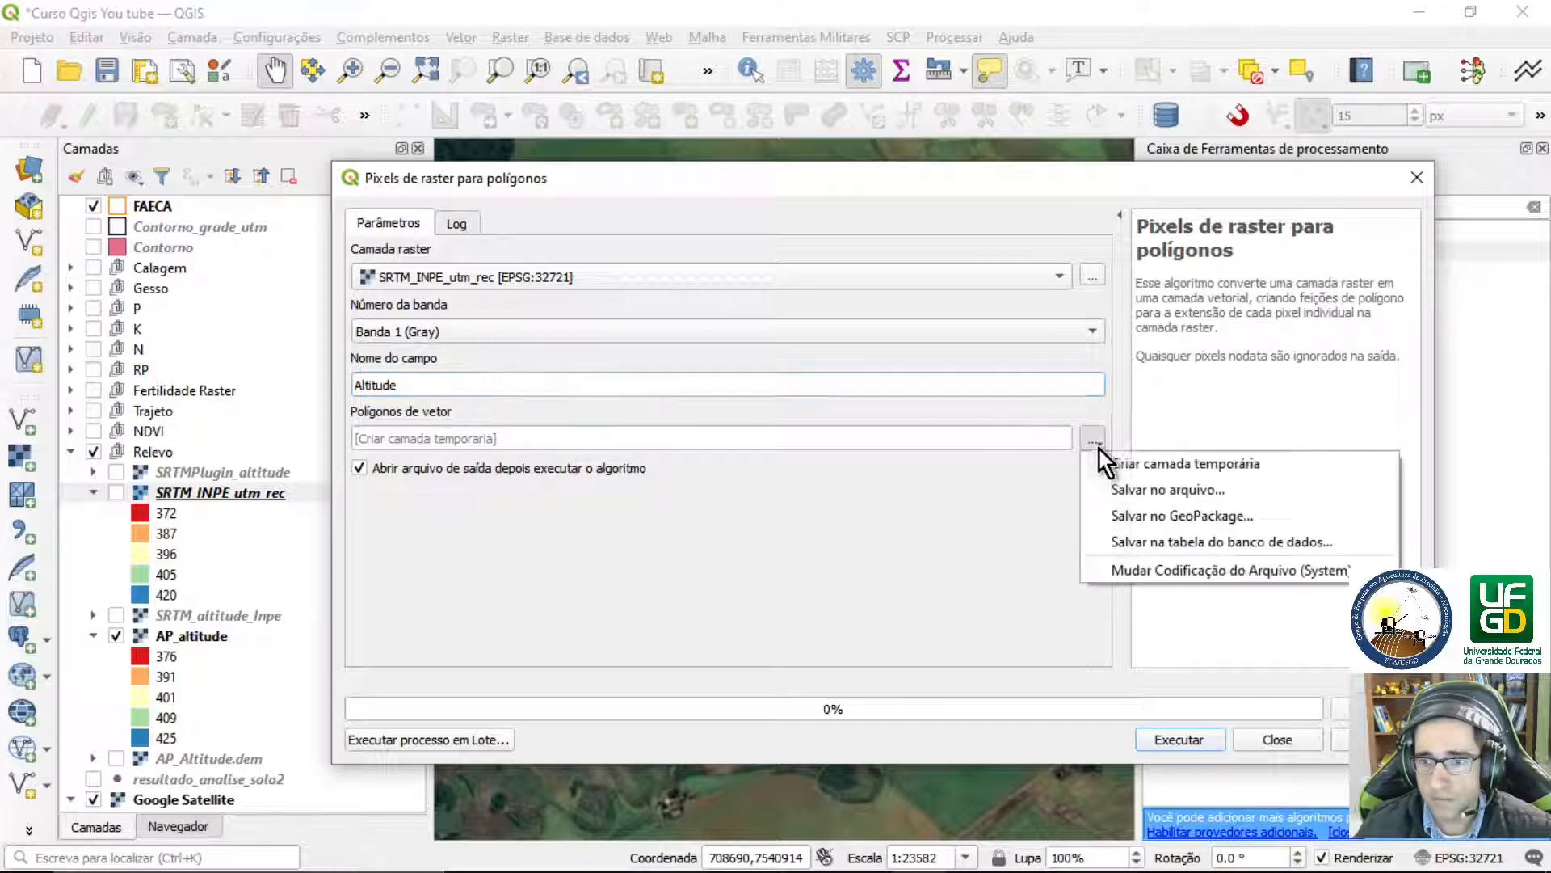
click(1147, 490)
click(526, 254)
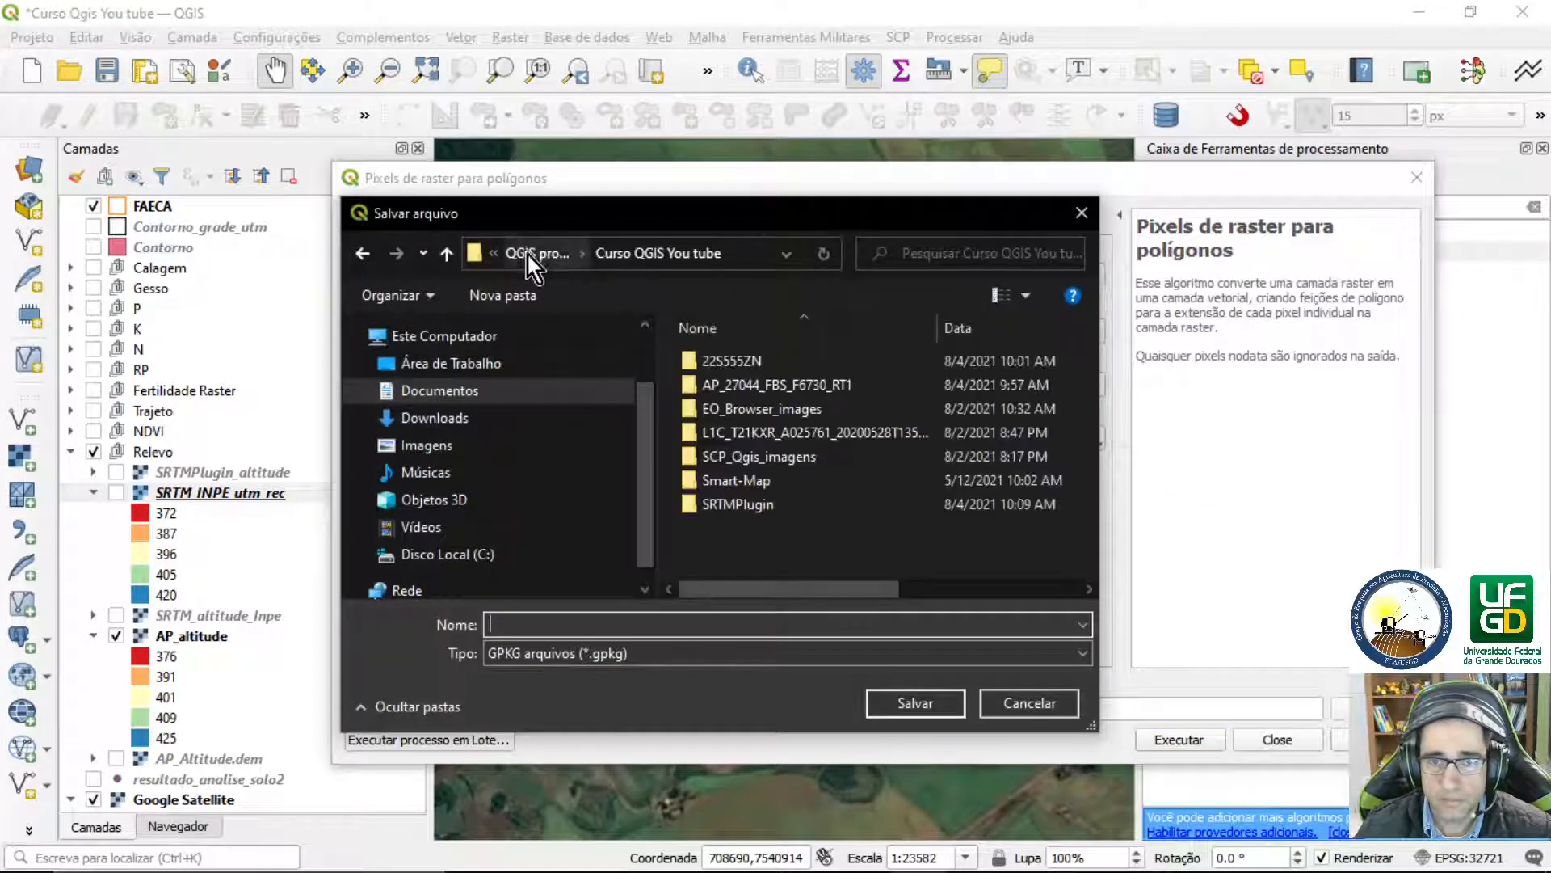
double_click(731, 361)
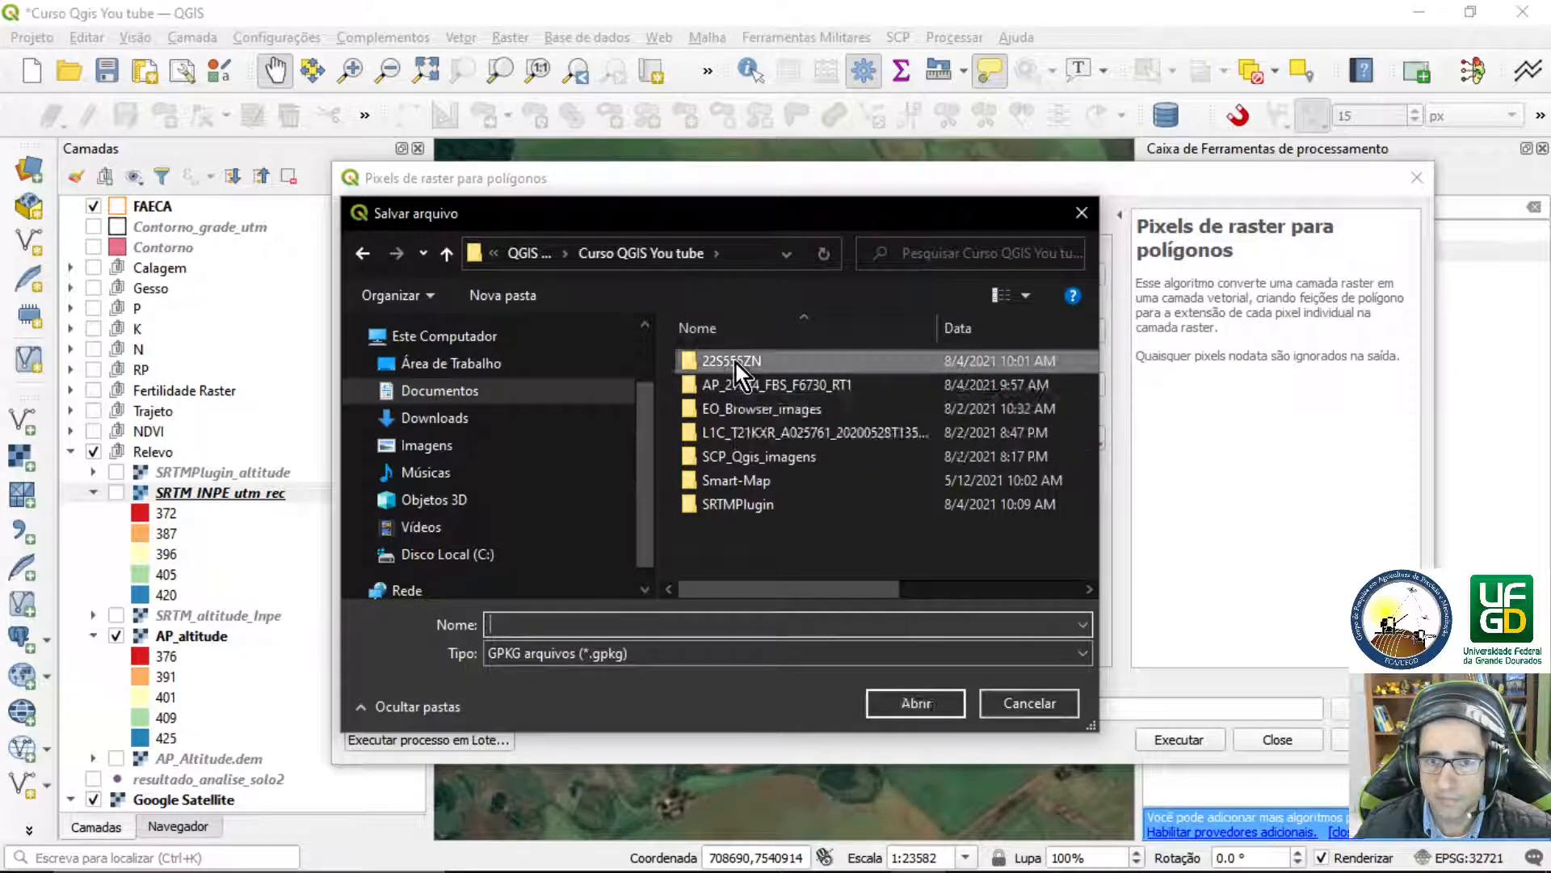
click(565, 622)
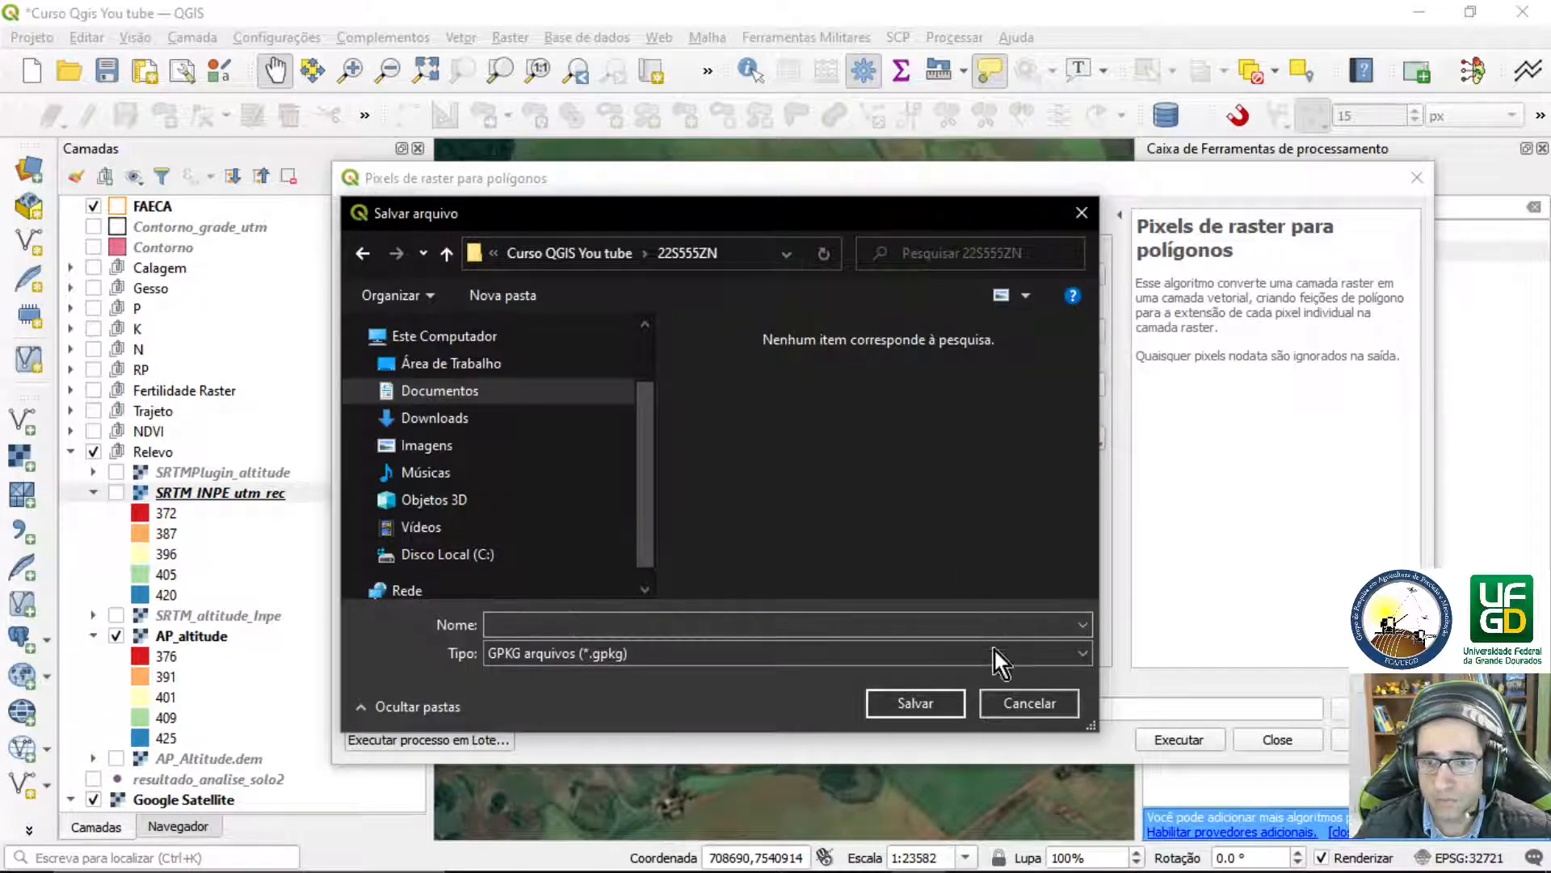
click(918, 653)
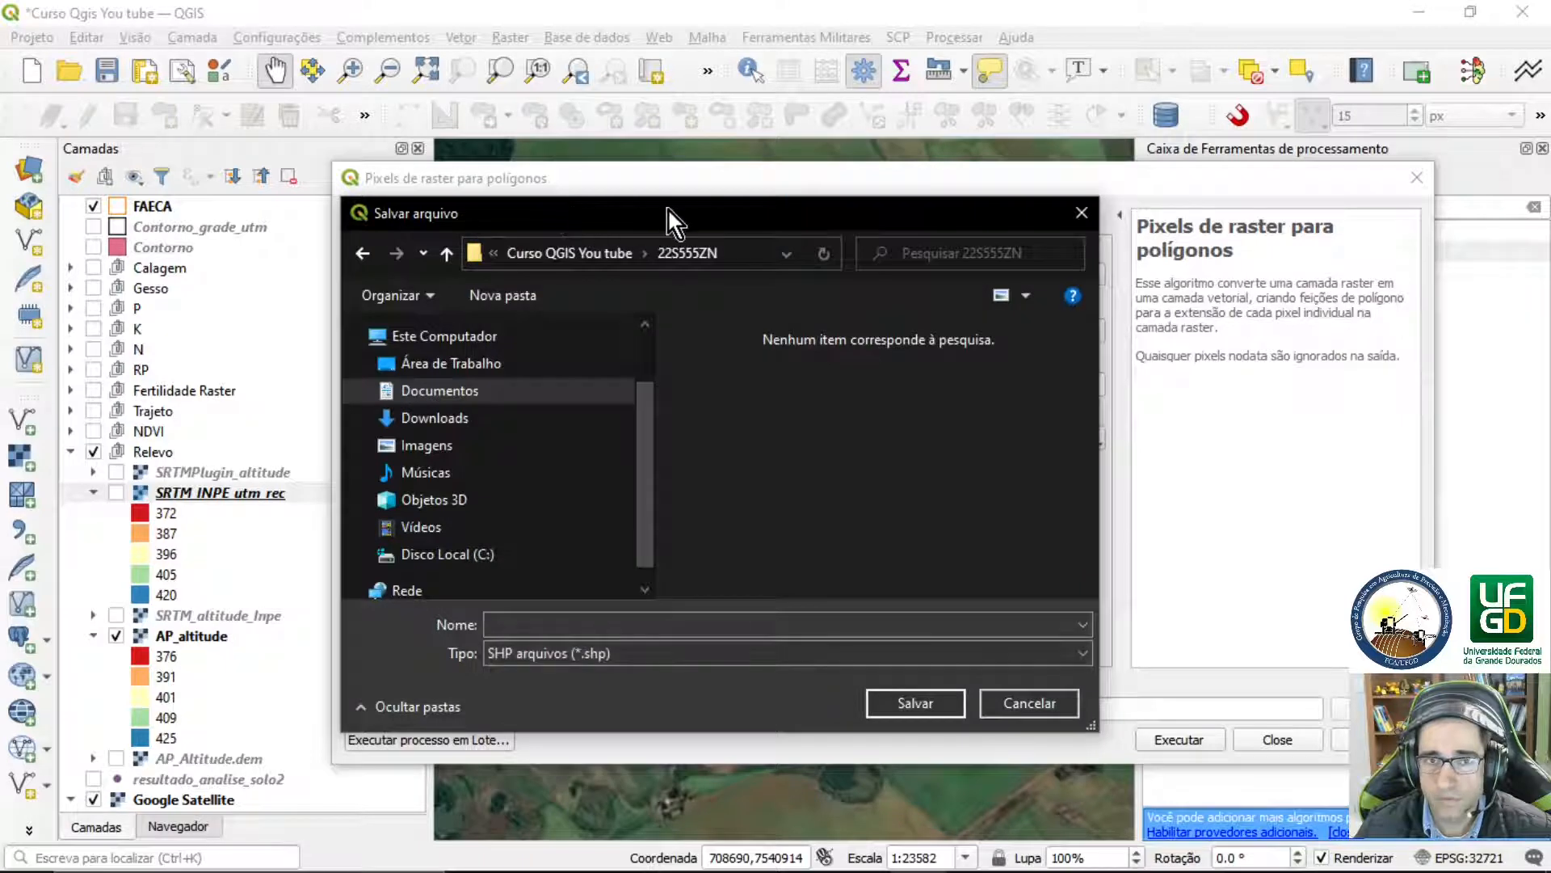
click(605, 624)
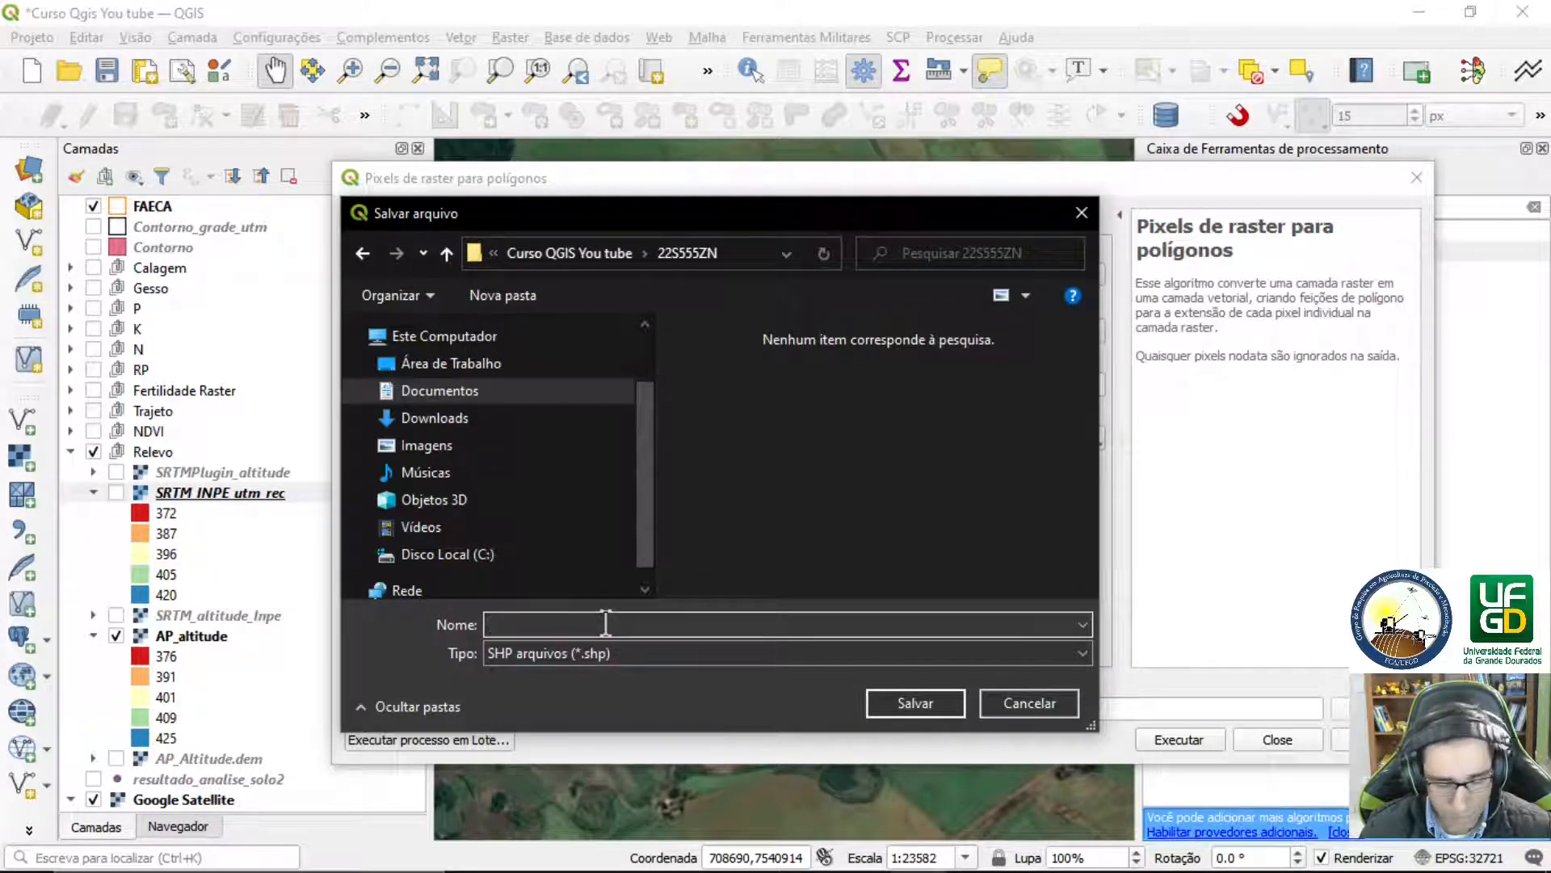
text(SRT)
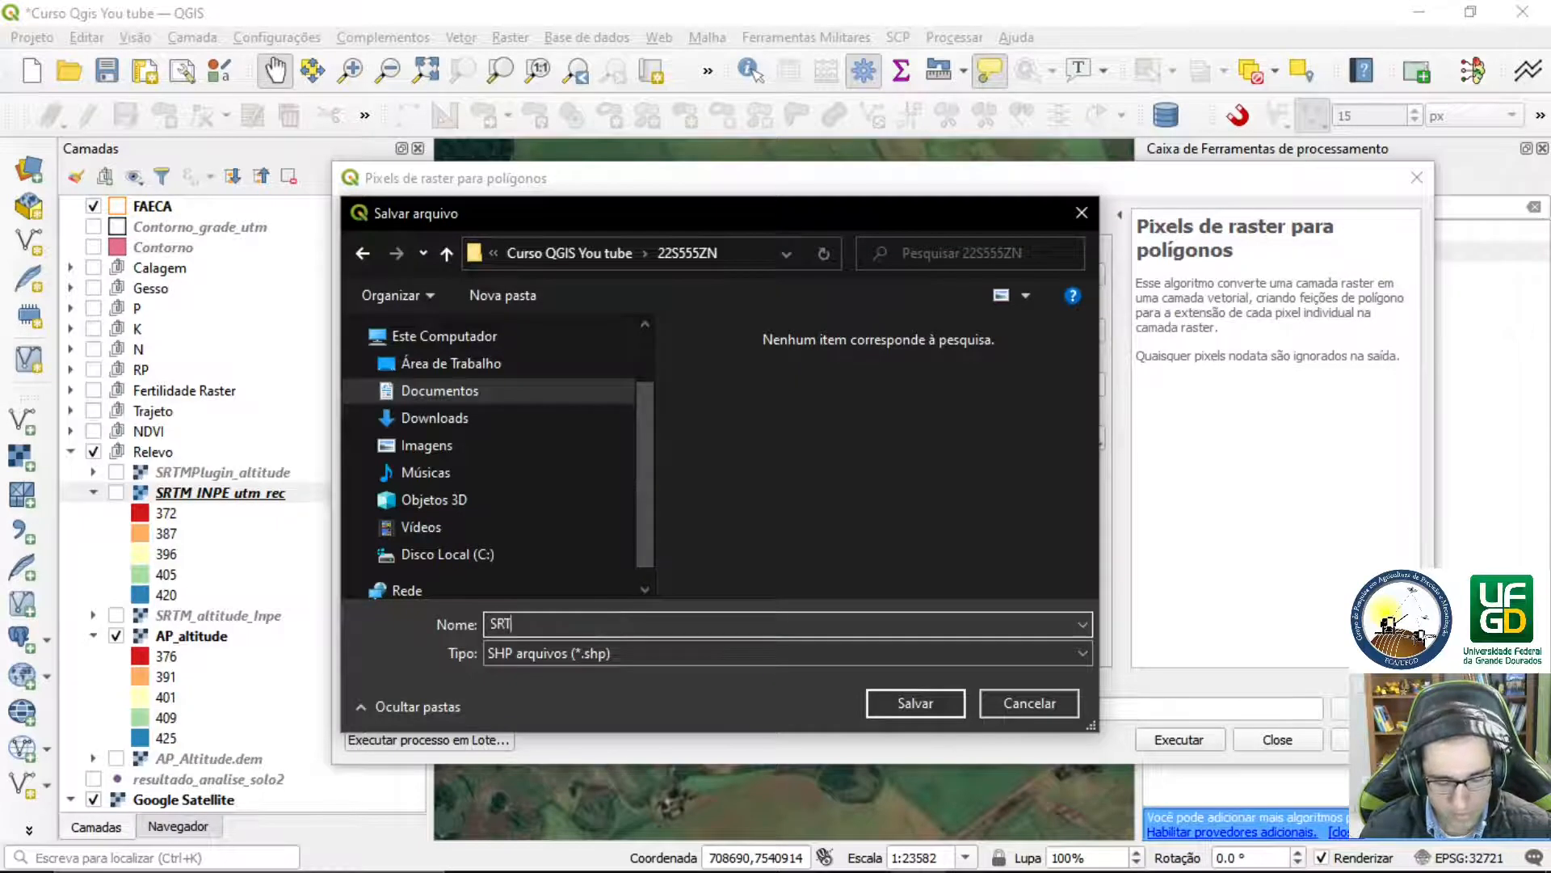
text(M_imp)
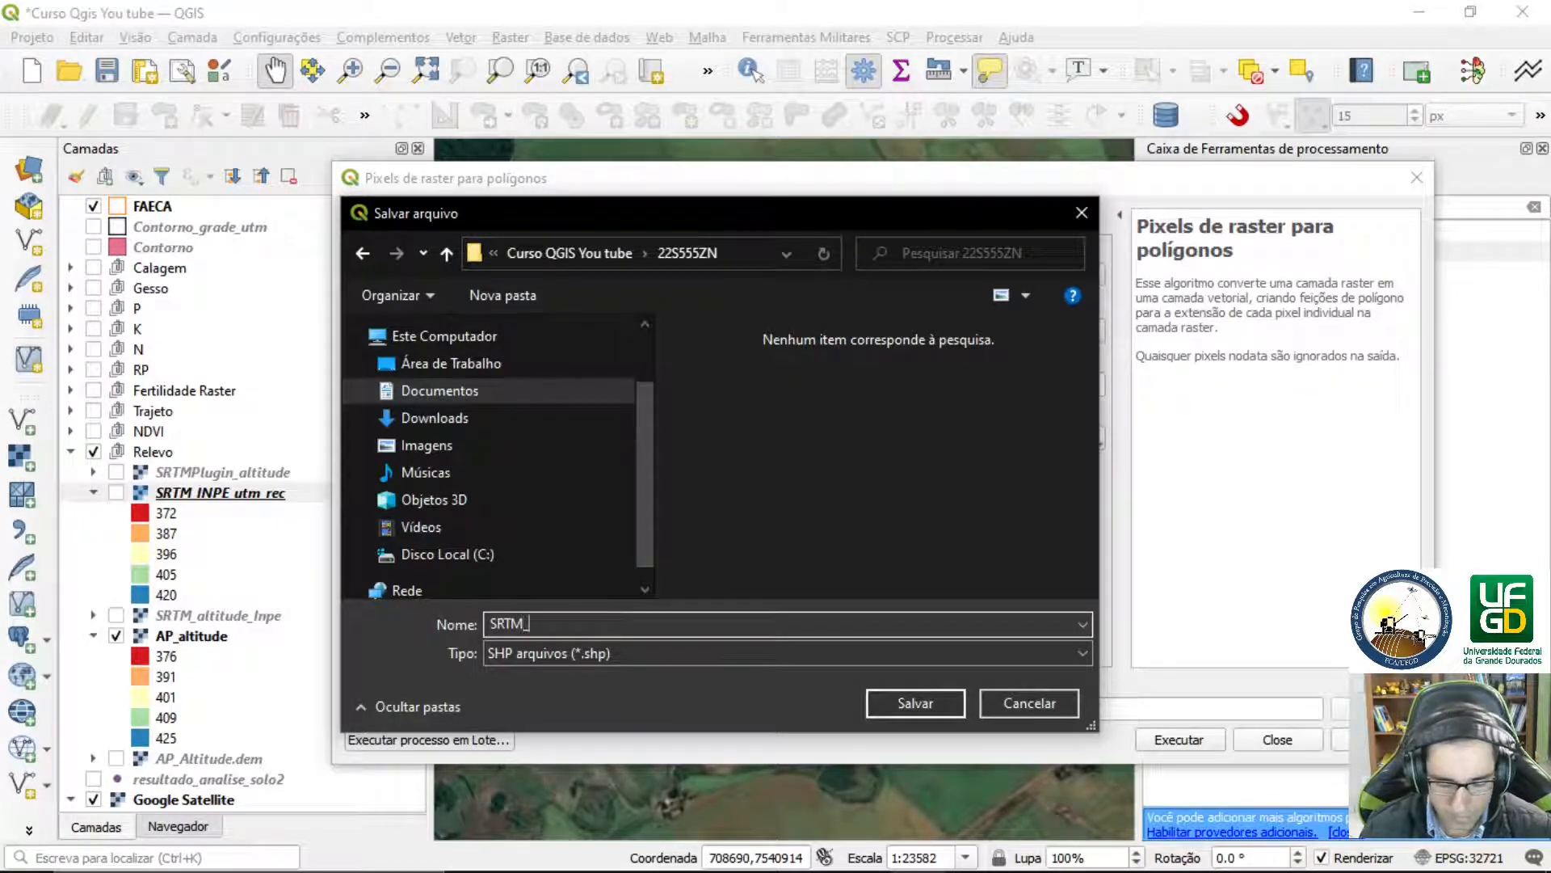
key(BackSpace)
key(BackSpace)
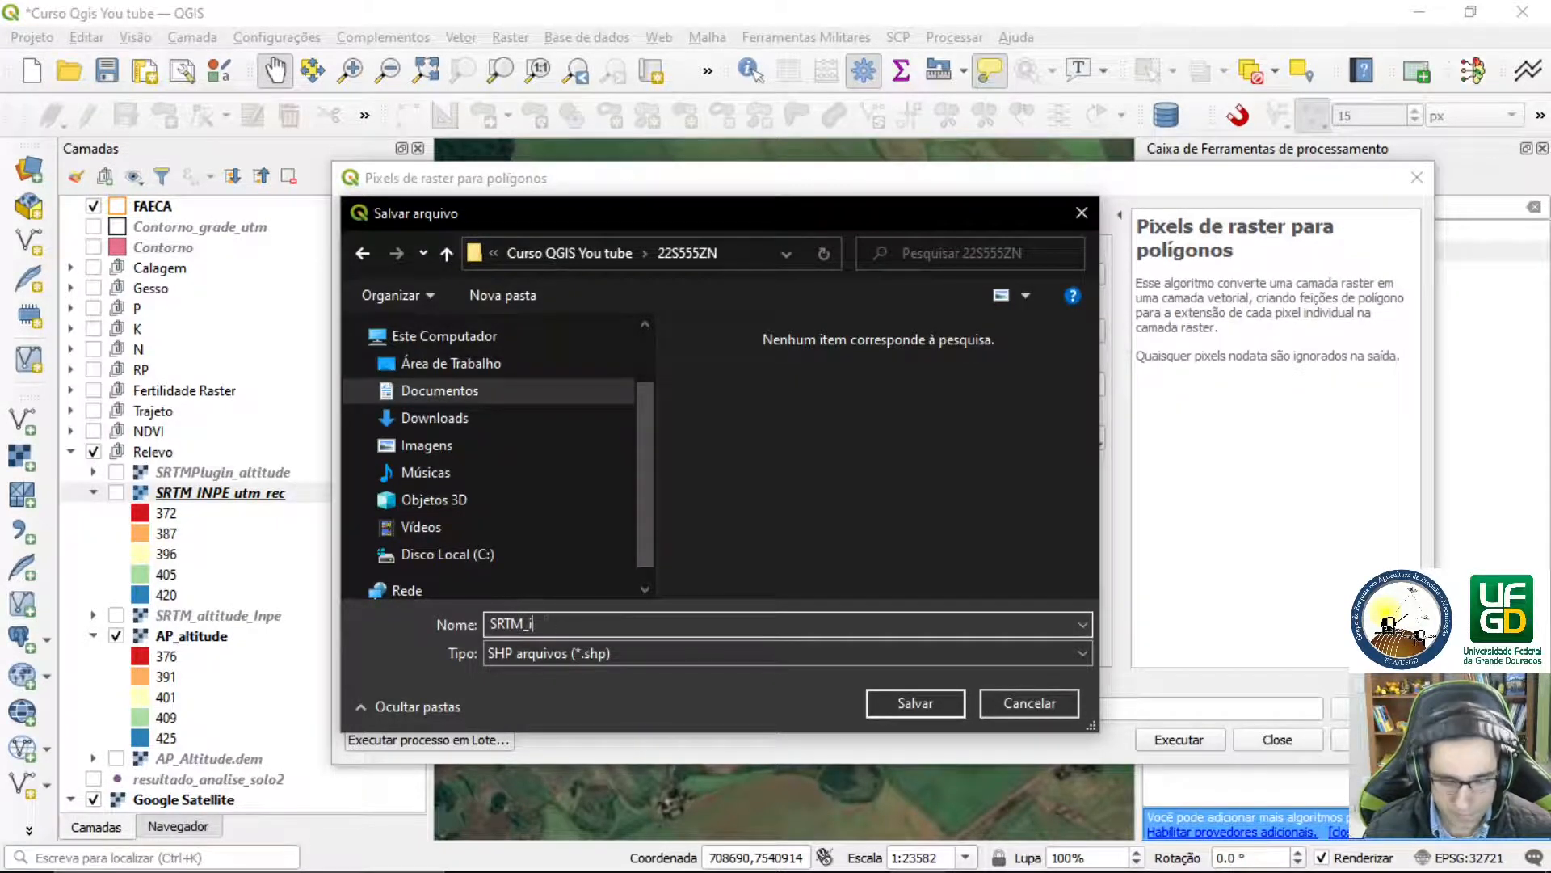
text(npe_altitude)
click(924, 707)
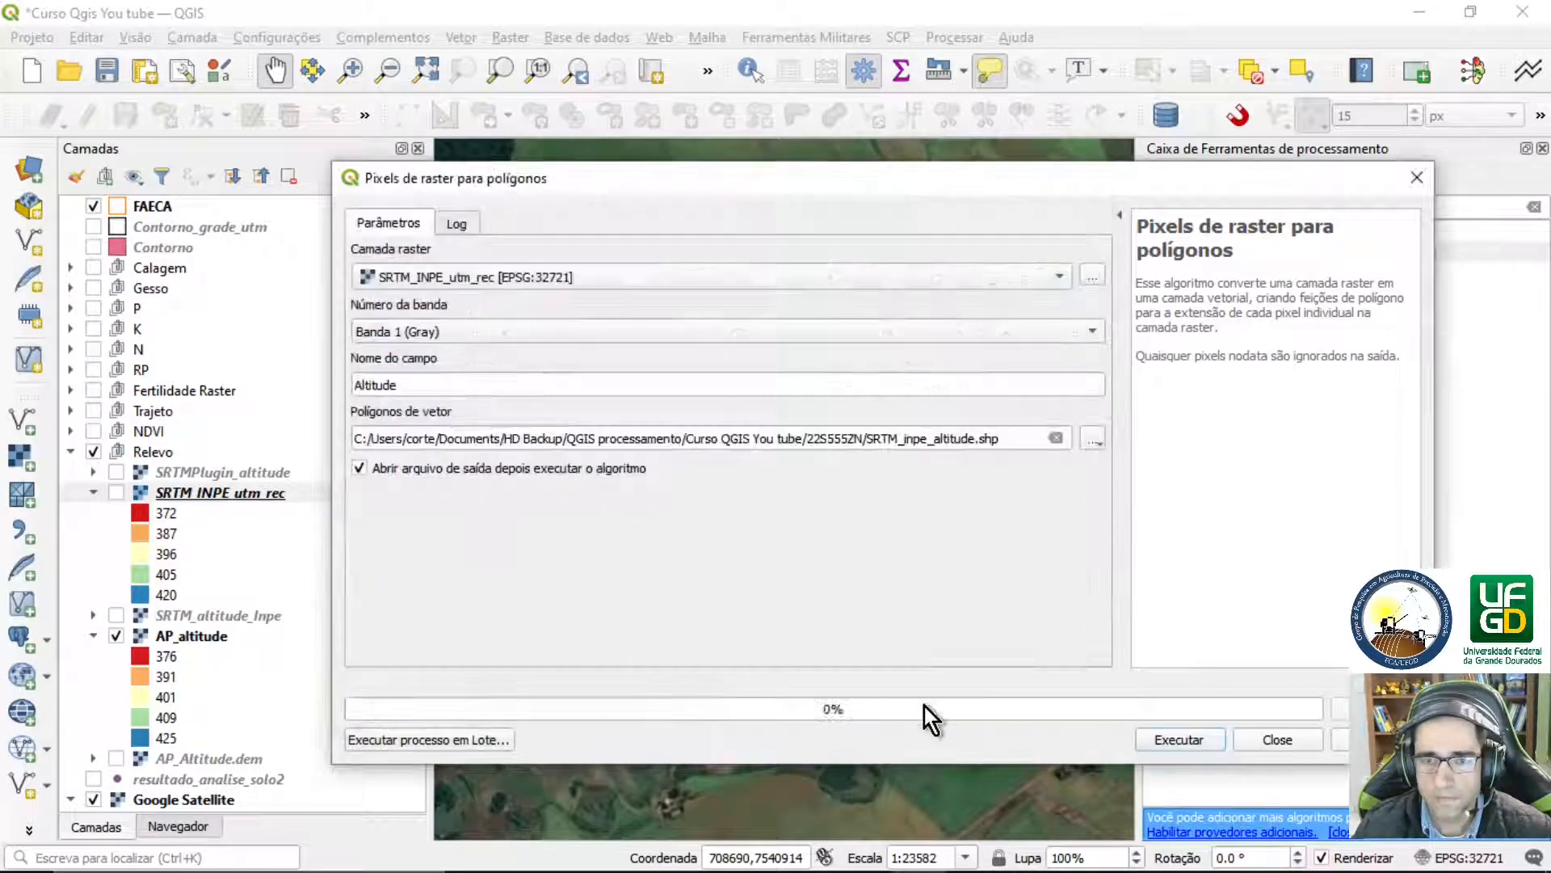
Run the pixels-to-polygons conversion, close its dialog and collapse the legend of SRTM_INPE_utm_rec
click(1204, 740)
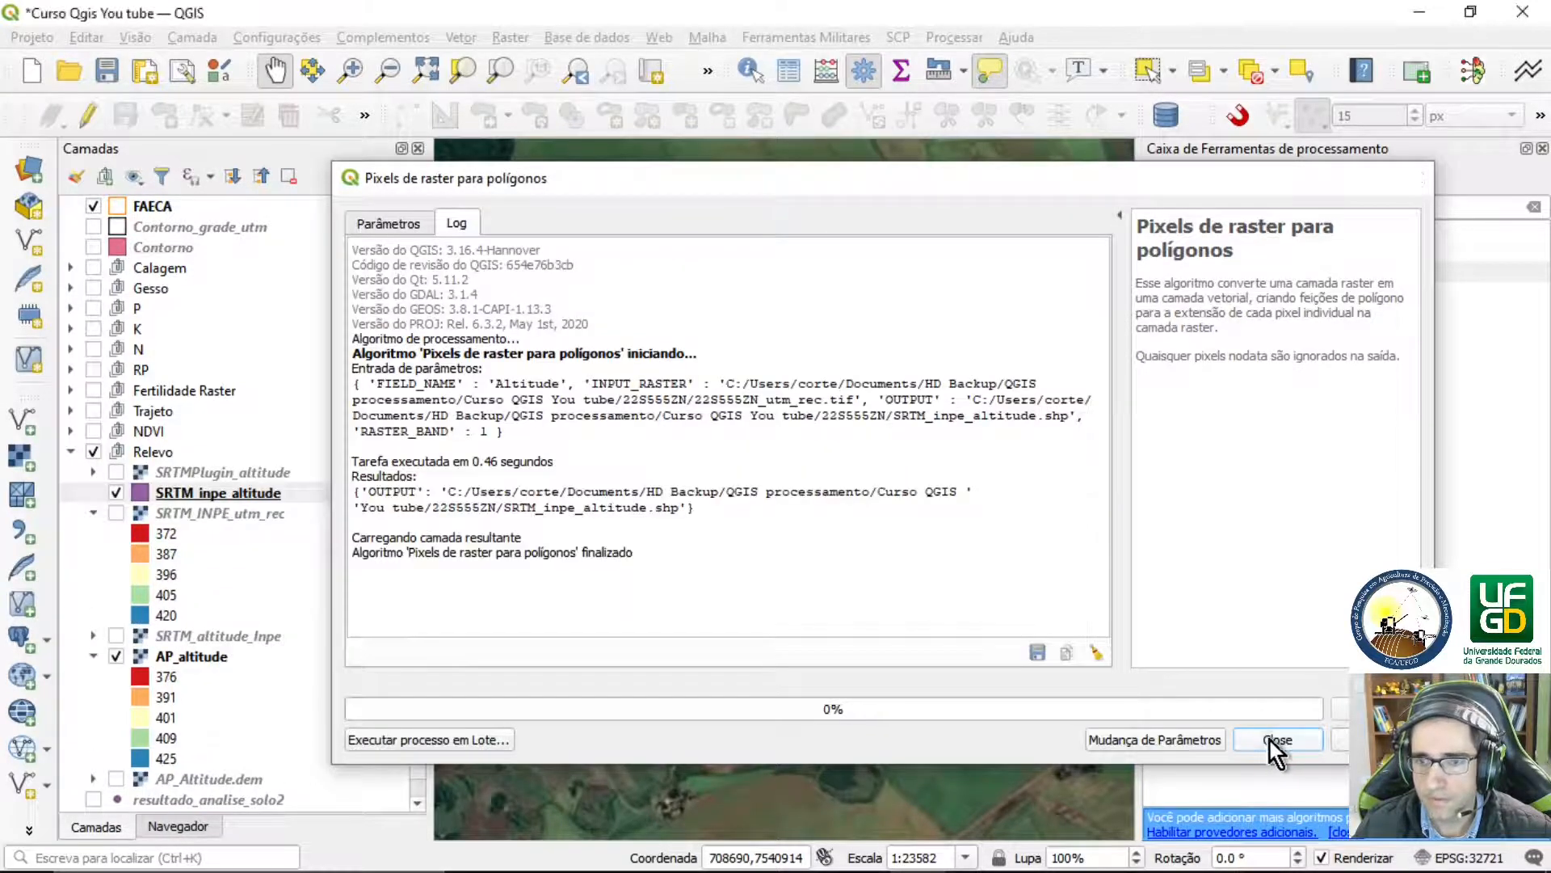
click(1269, 736)
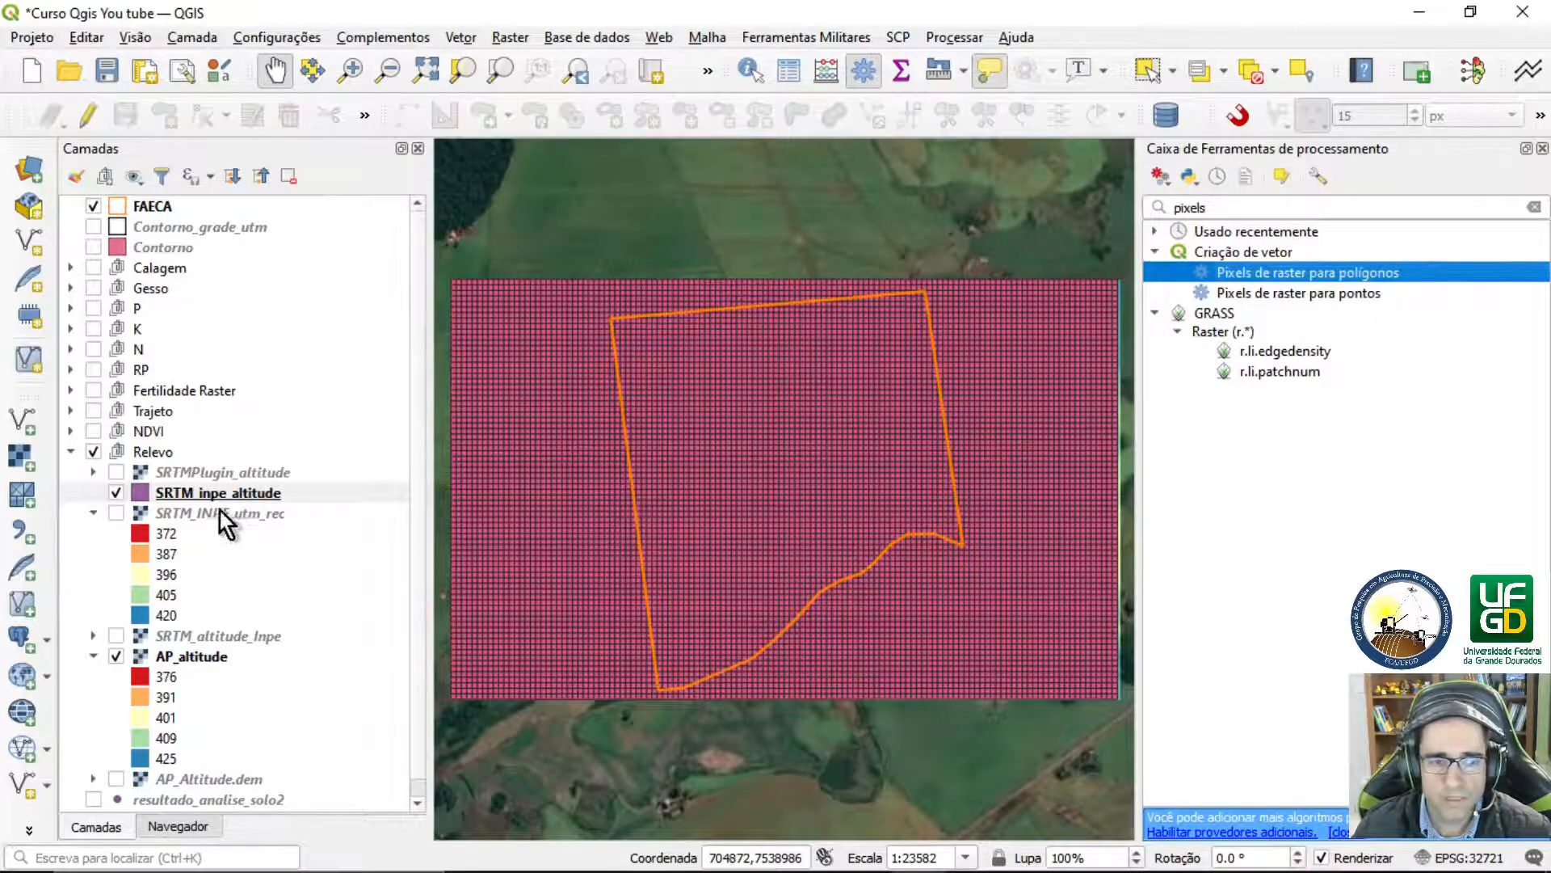
click(93, 512)
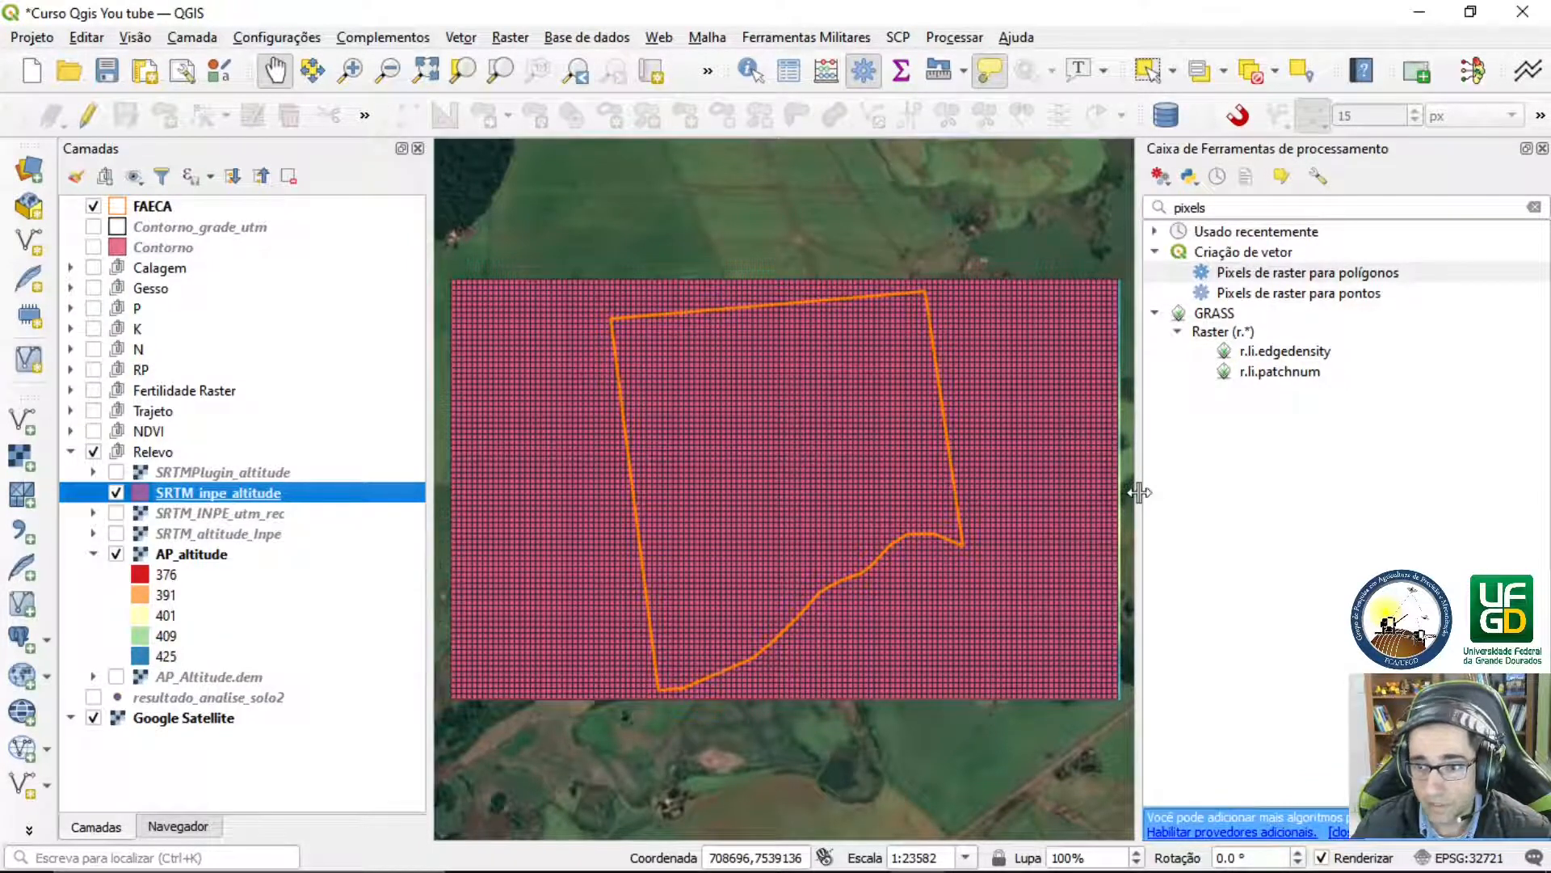
Widen the map area and set the SRTM_inpe_altitude layer's symbology to Graduado, using Altitude as the value
drag(1138, 488, 1325, 495)
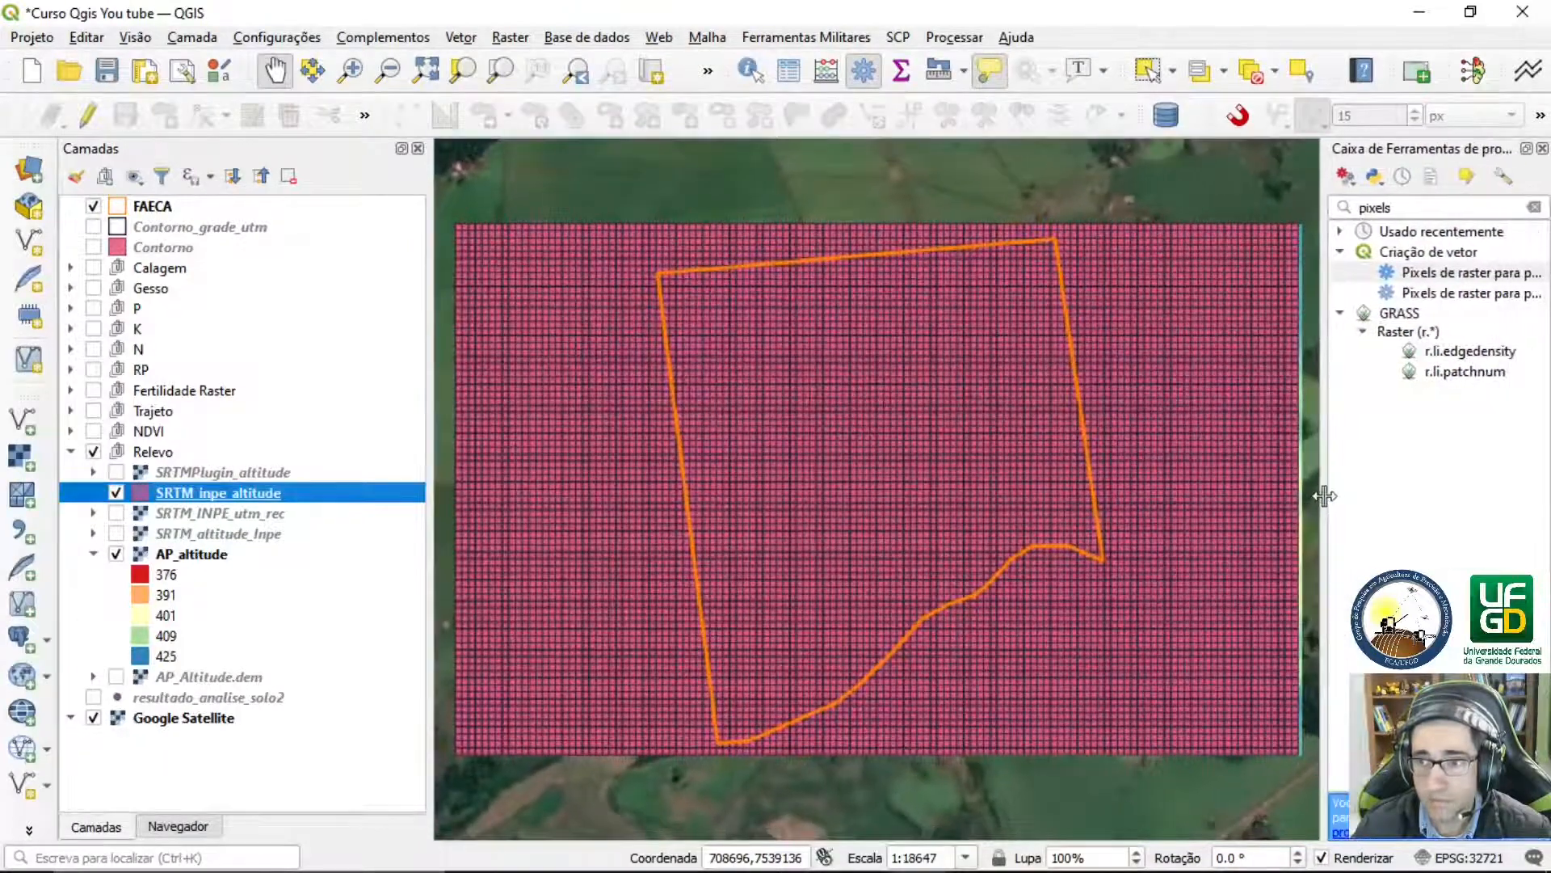
double_click(202, 496)
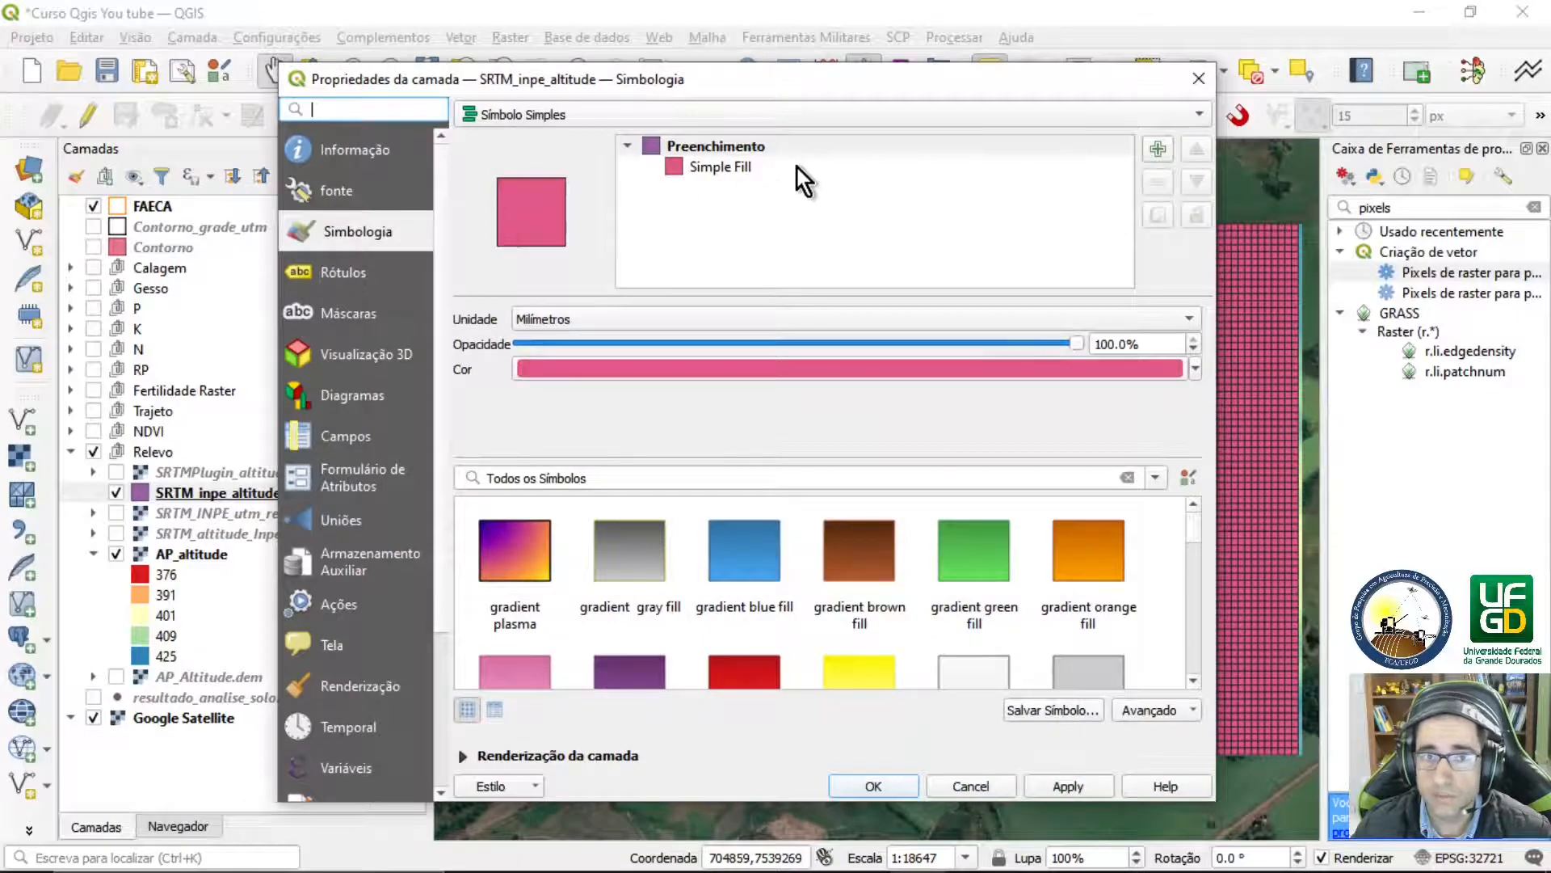
click(709, 118)
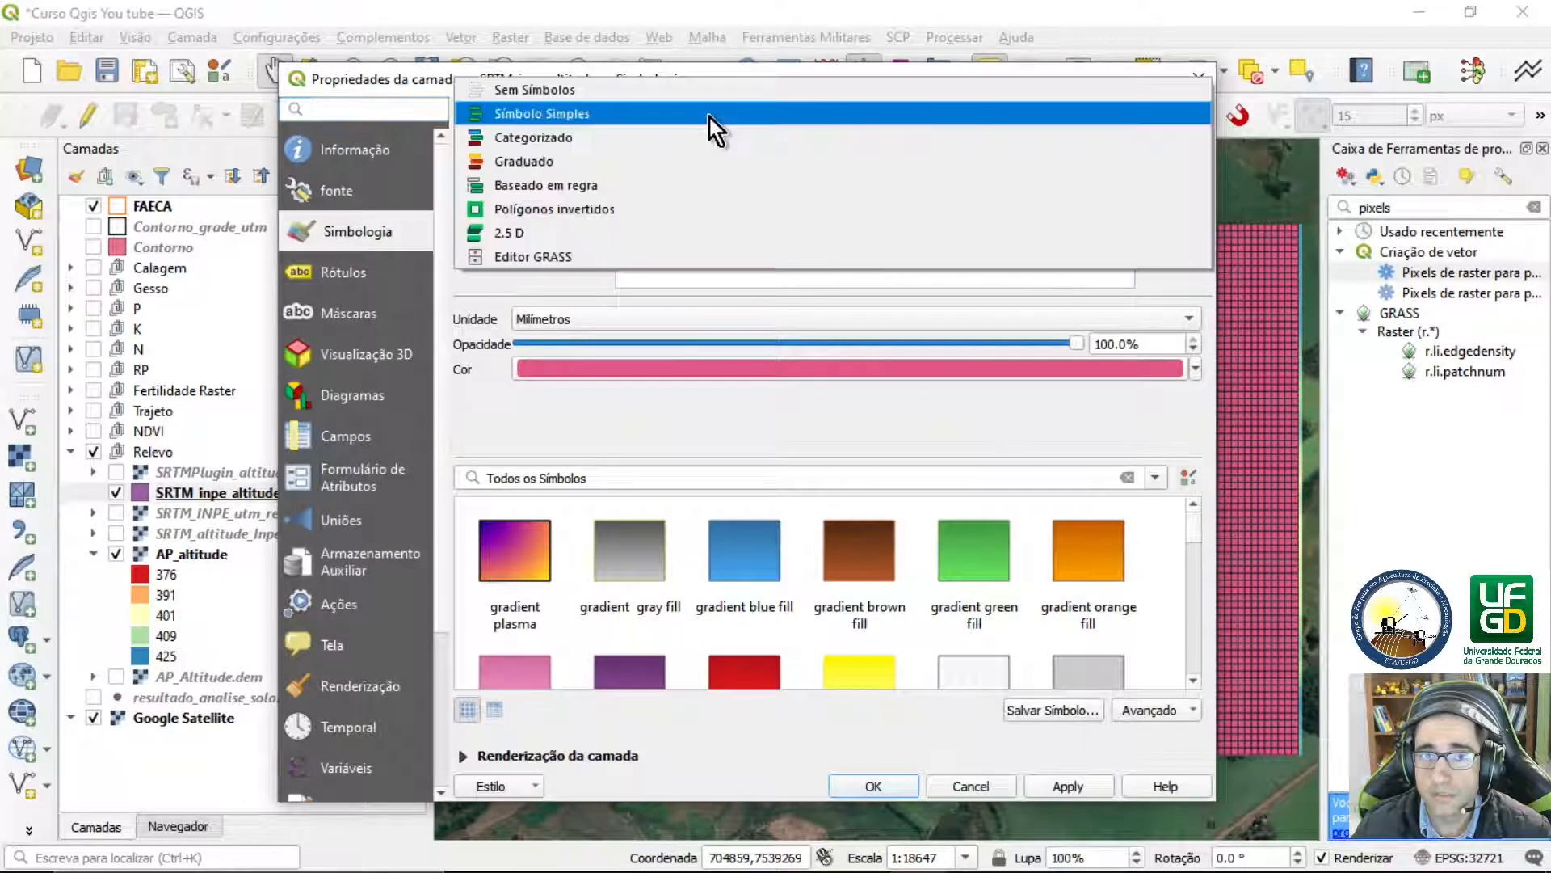
click(599, 166)
click(1165, 147)
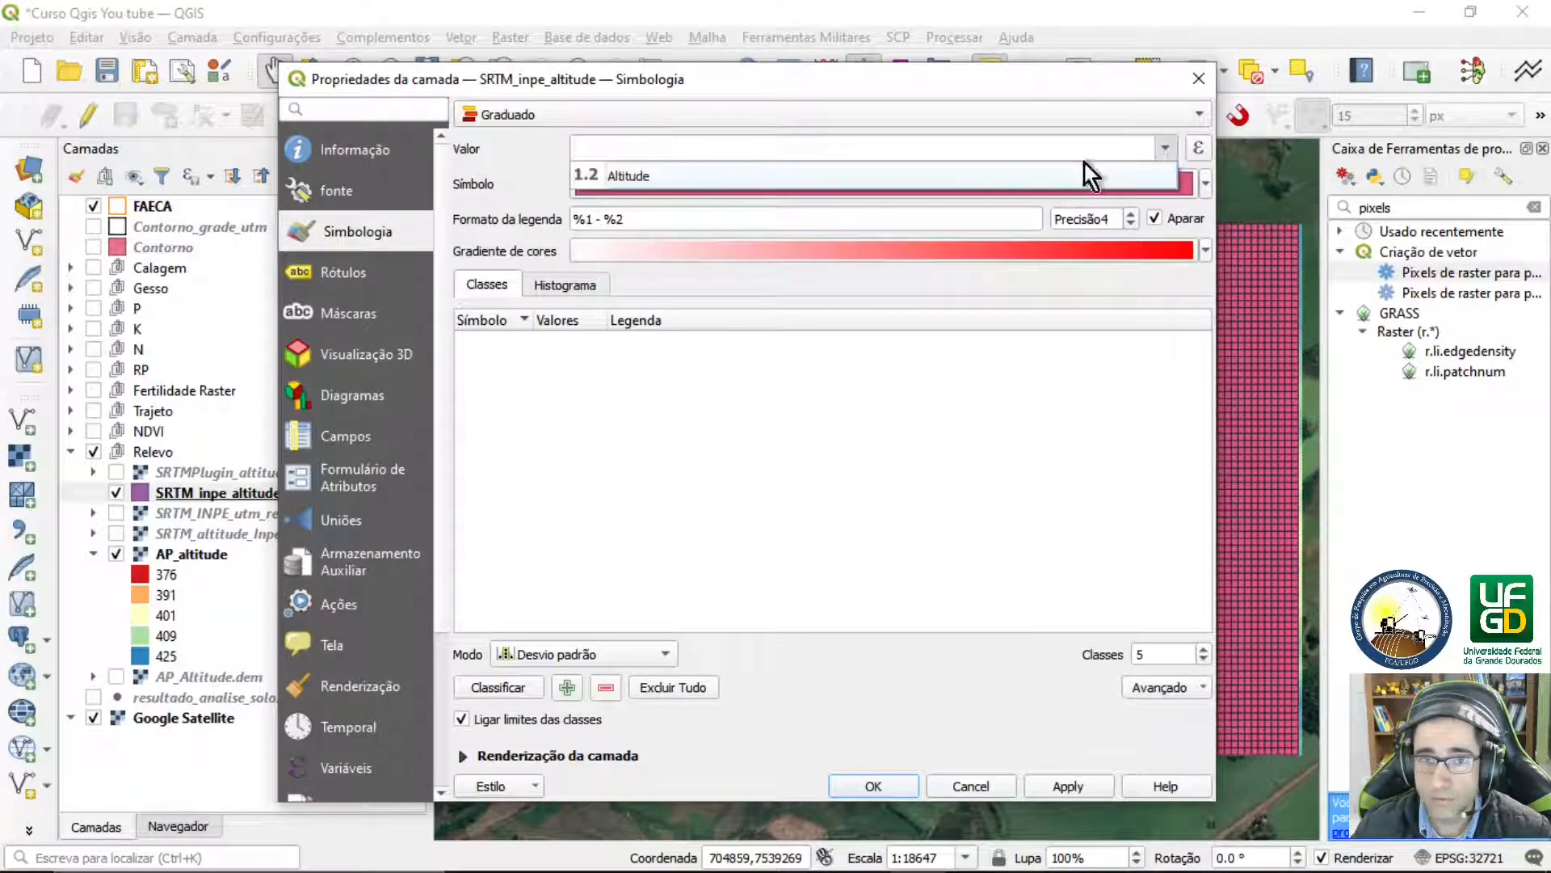
click(808, 175)
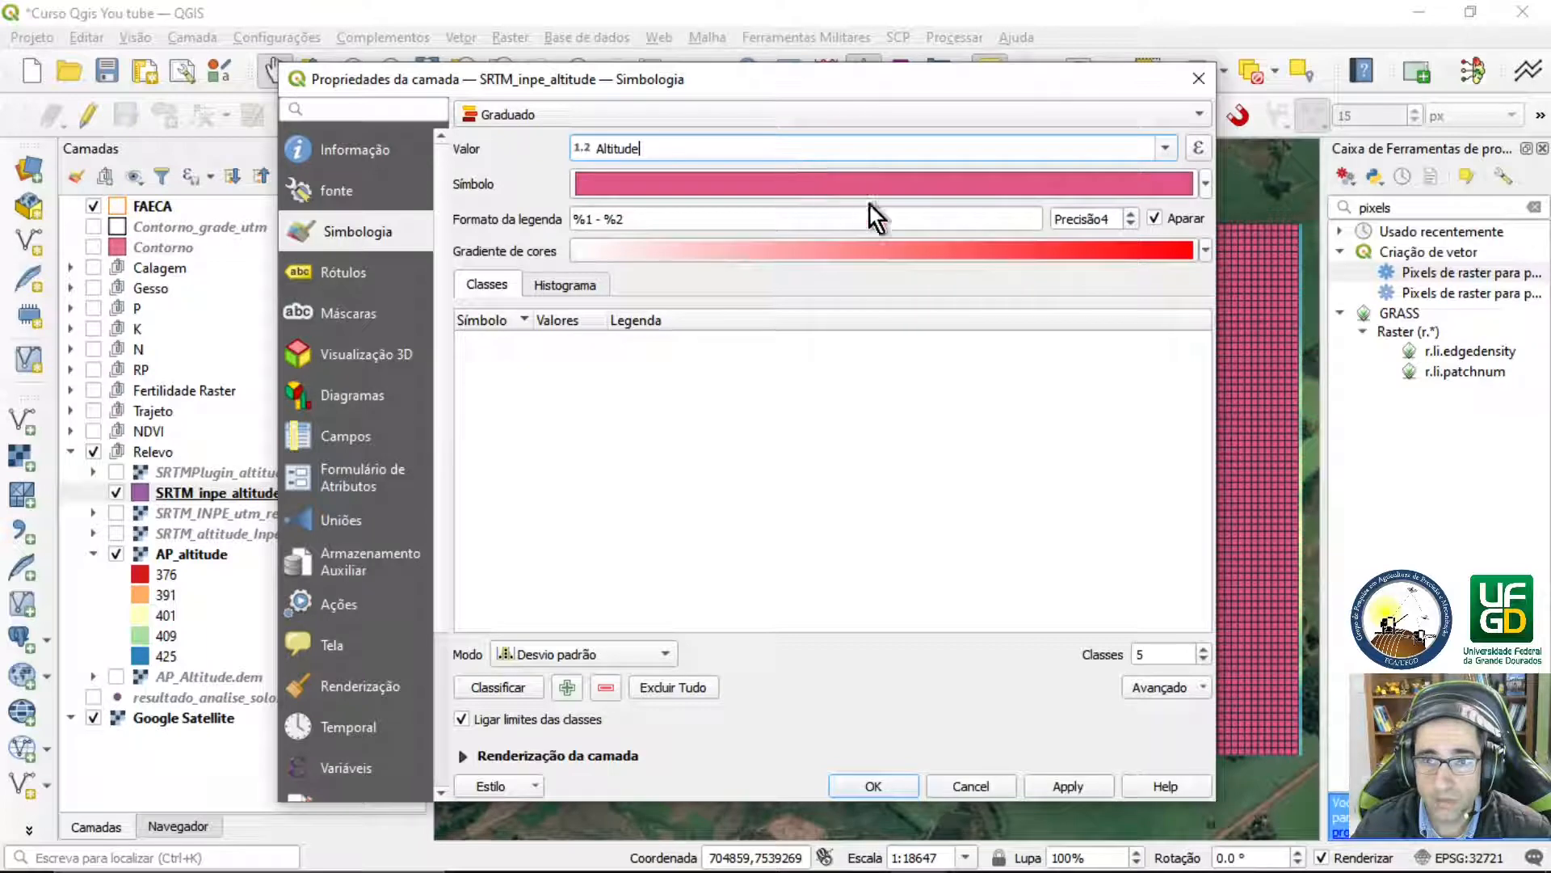
Classify the altitude polygons with the Spectral colour ramp in Intervalo igual mode and apply the style
click(1203, 251)
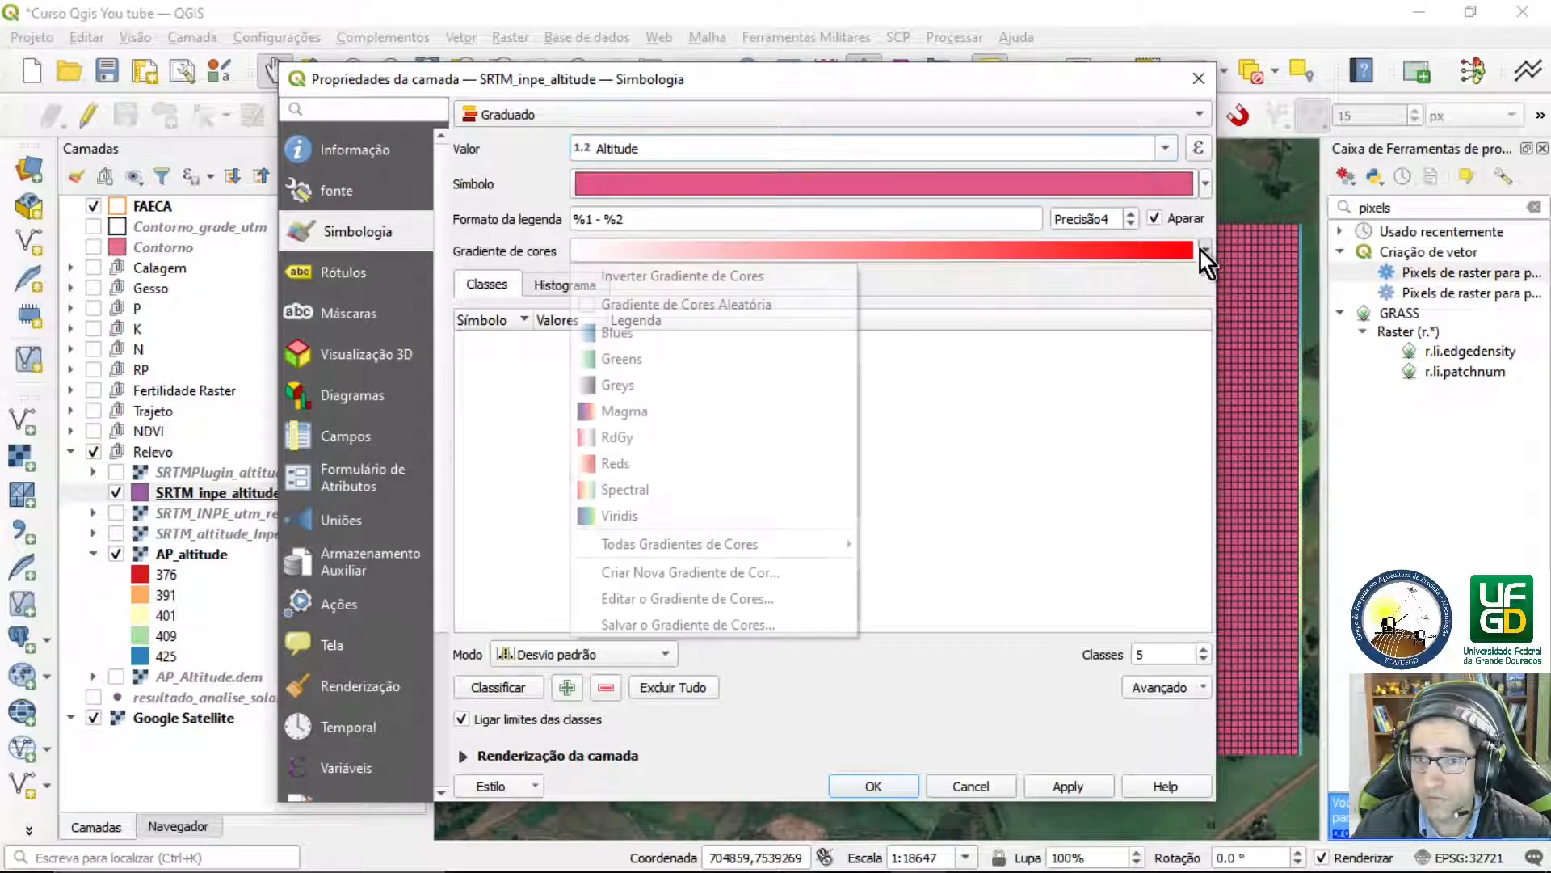
click(711, 488)
click(565, 650)
click(577, 719)
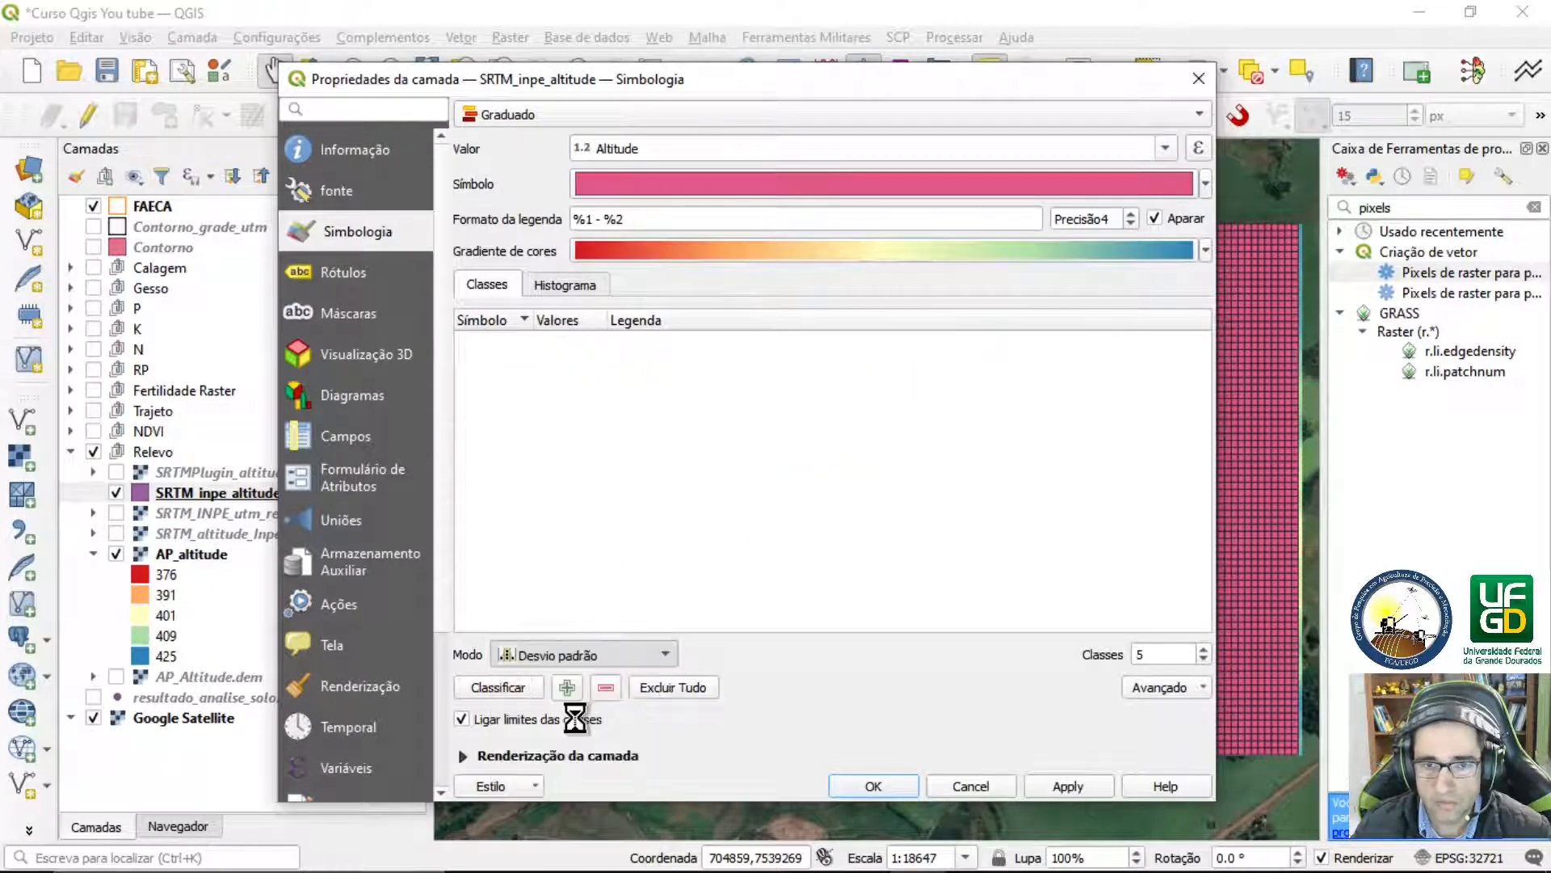
click(1069, 783)
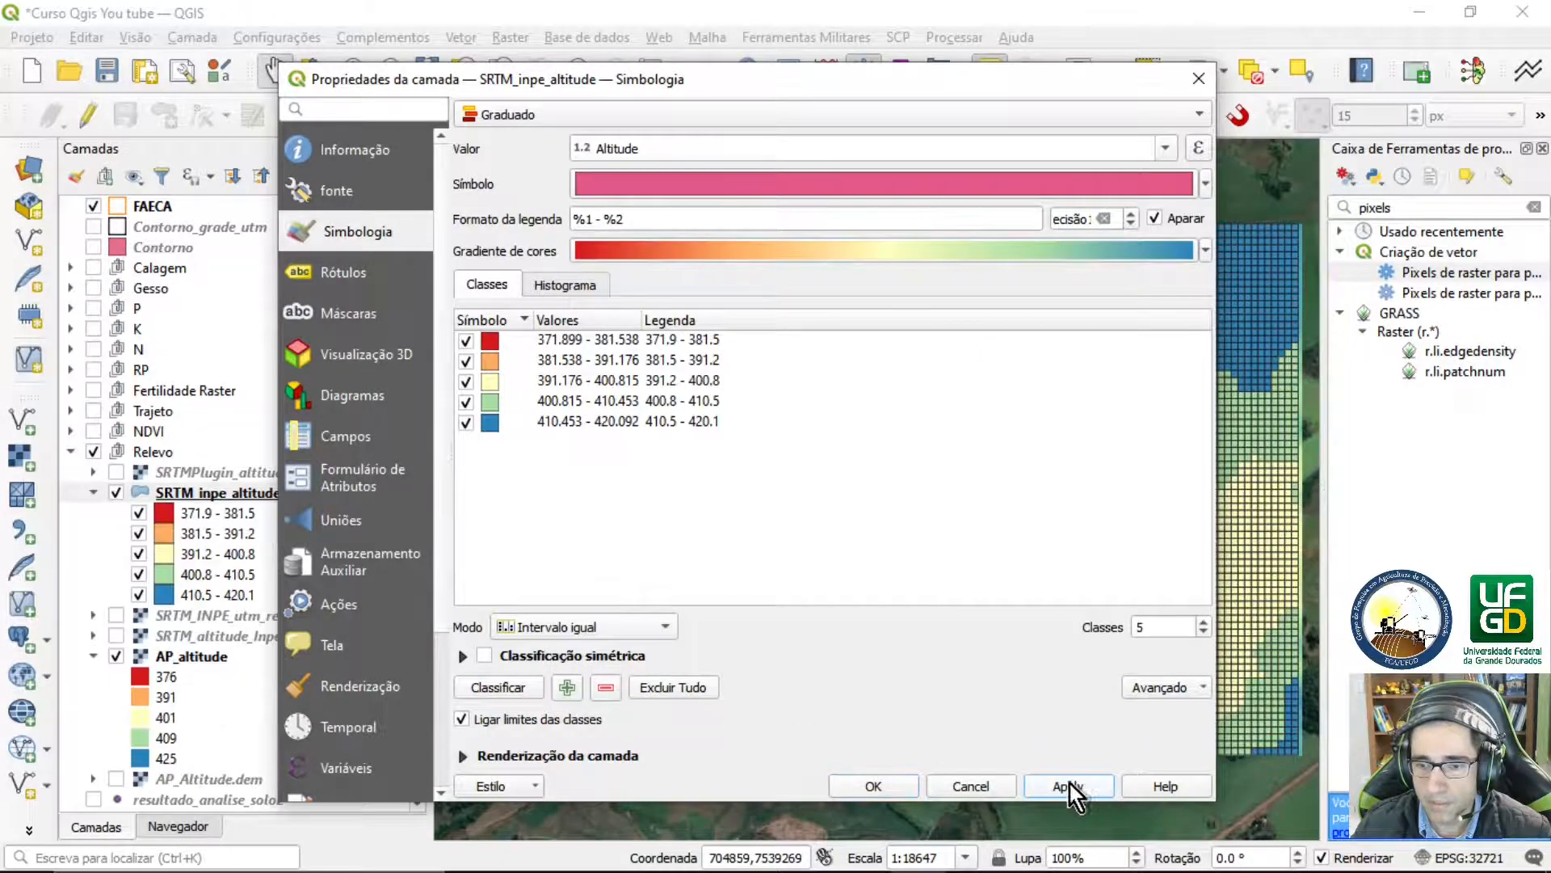
click(883, 786)
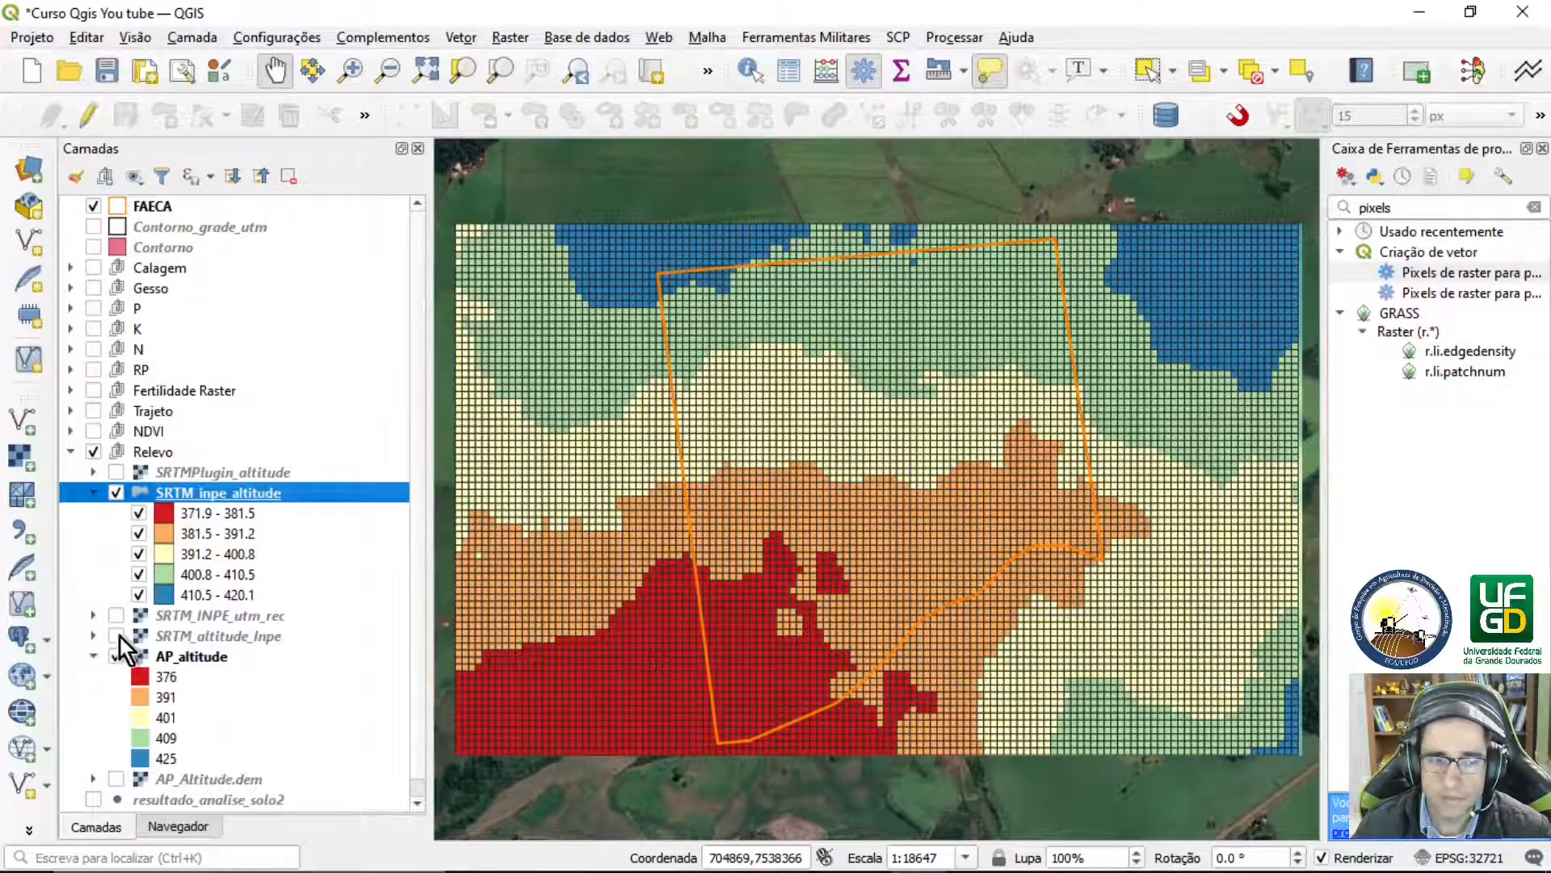
Hide AP_altitude, show SRTM_INPE_utm_rec, and toggle SRTM_inpe_altitude to compare raster and polygons and inspect altitudes over the farm
click(115, 659)
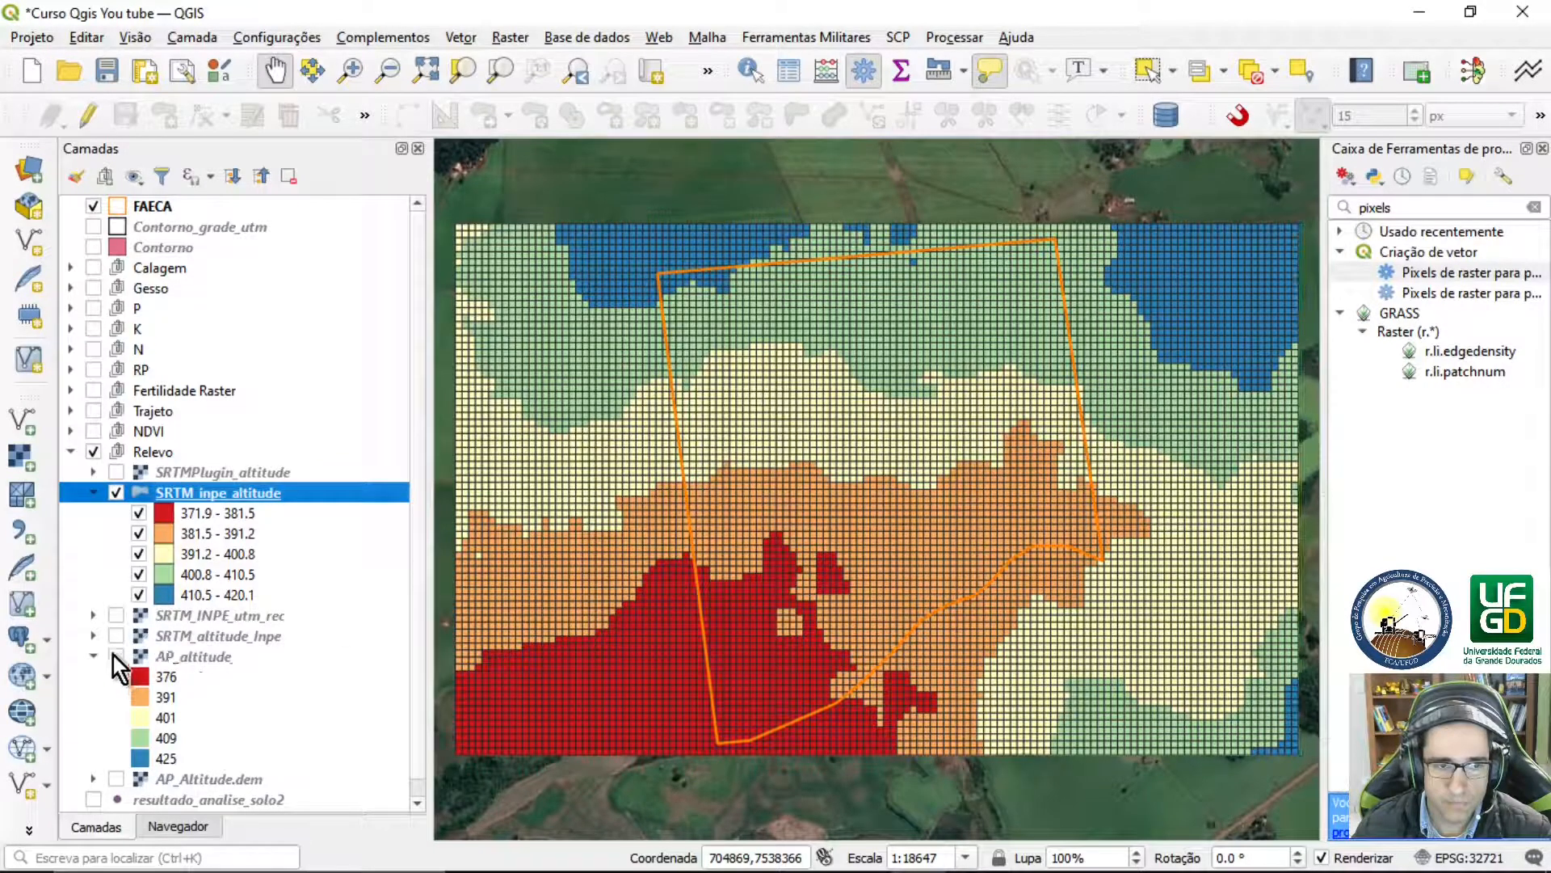
click(112, 614)
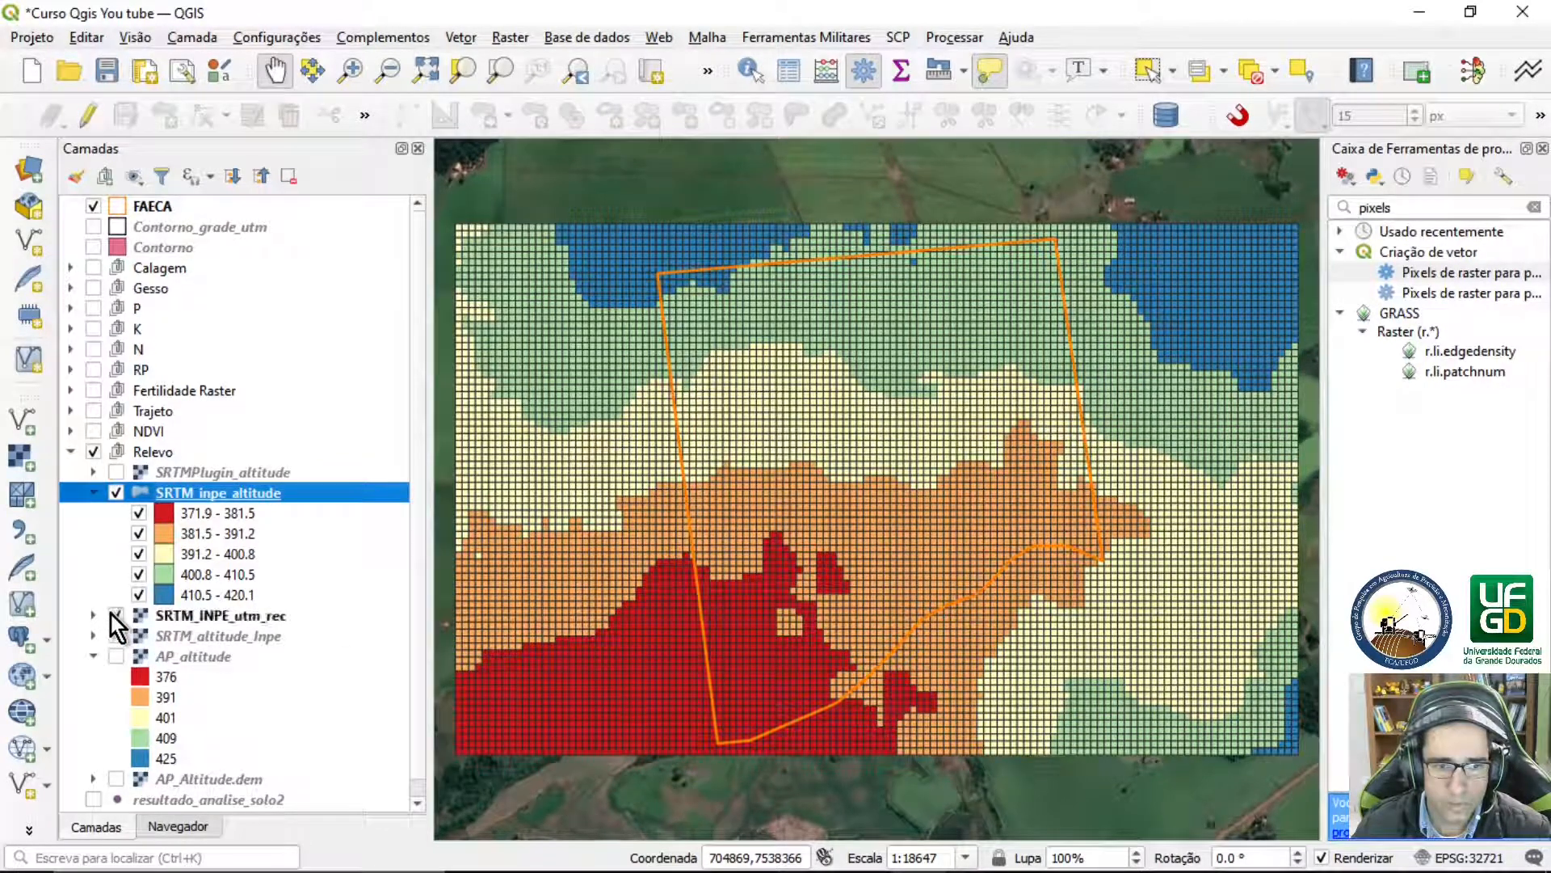
click(117, 493)
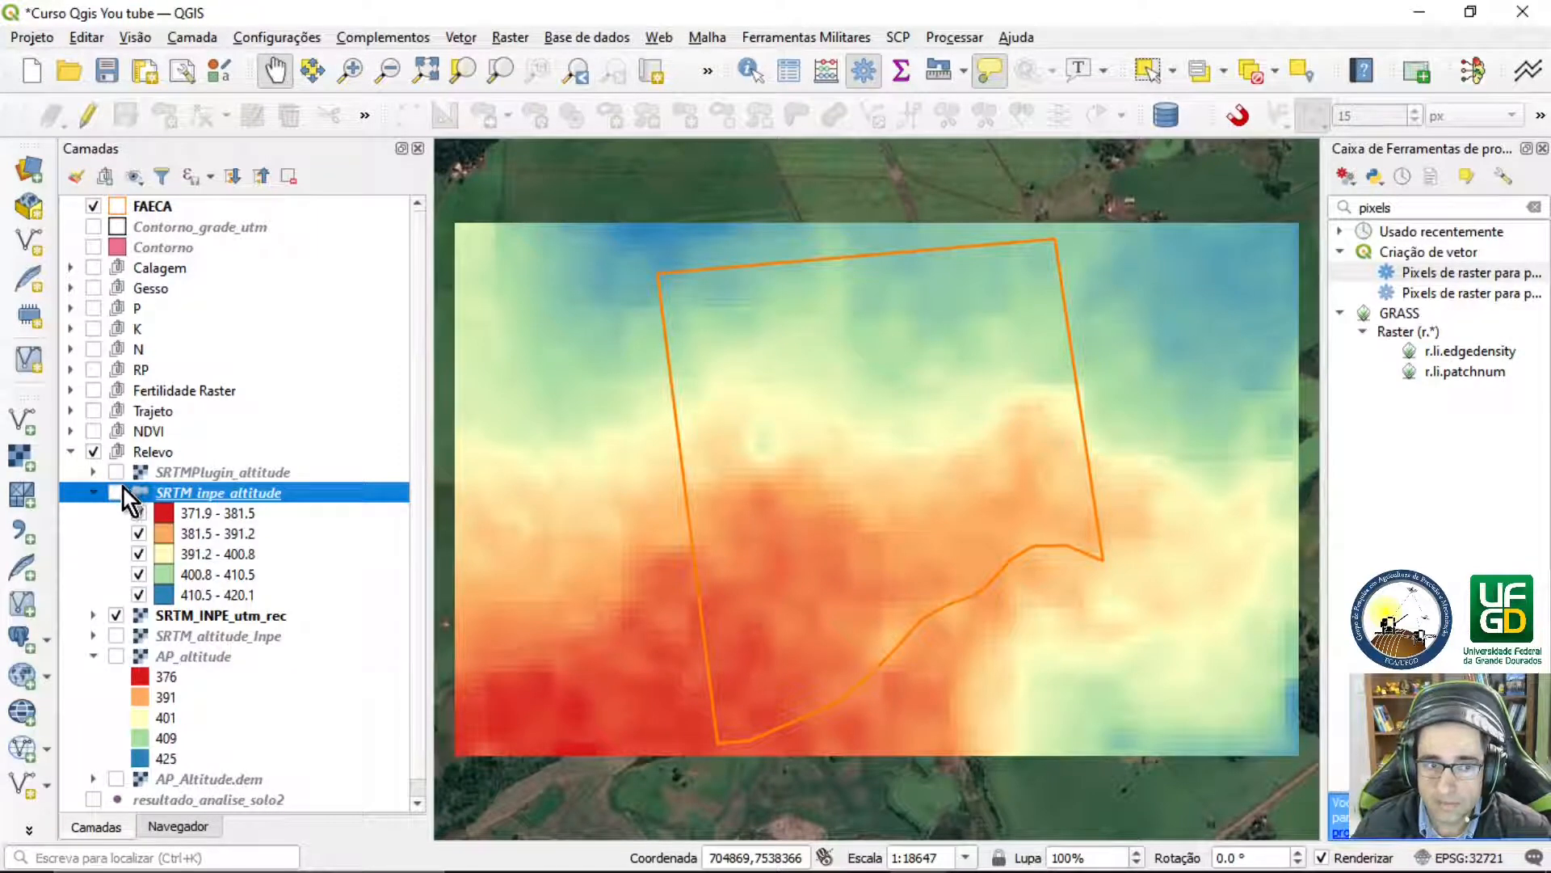
click(118, 496)
click(118, 498)
click(118, 494)
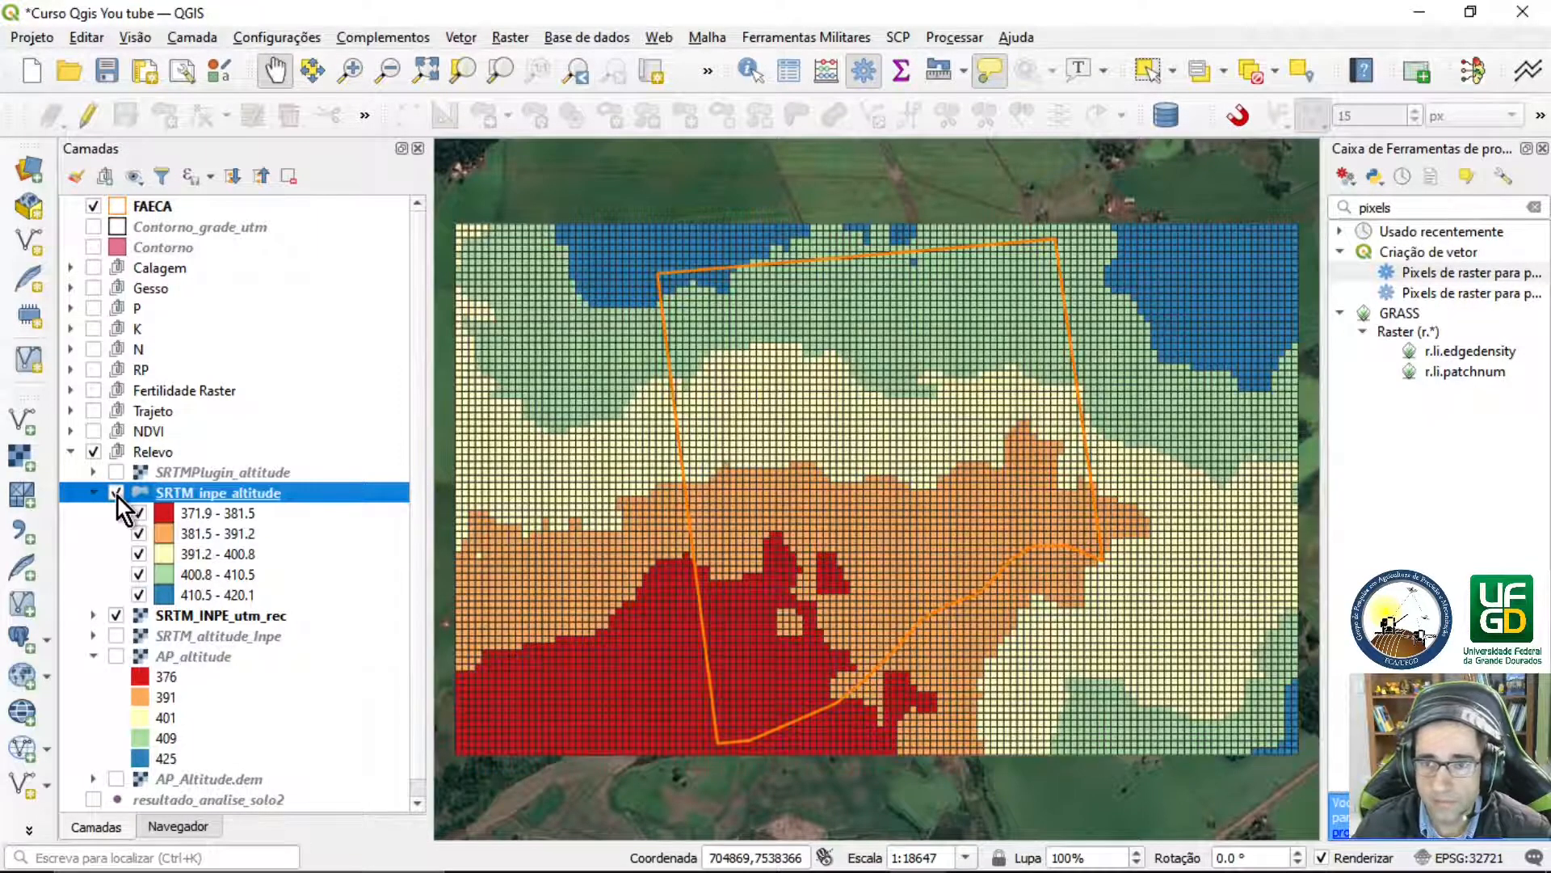
mouse_move(1061, 558)
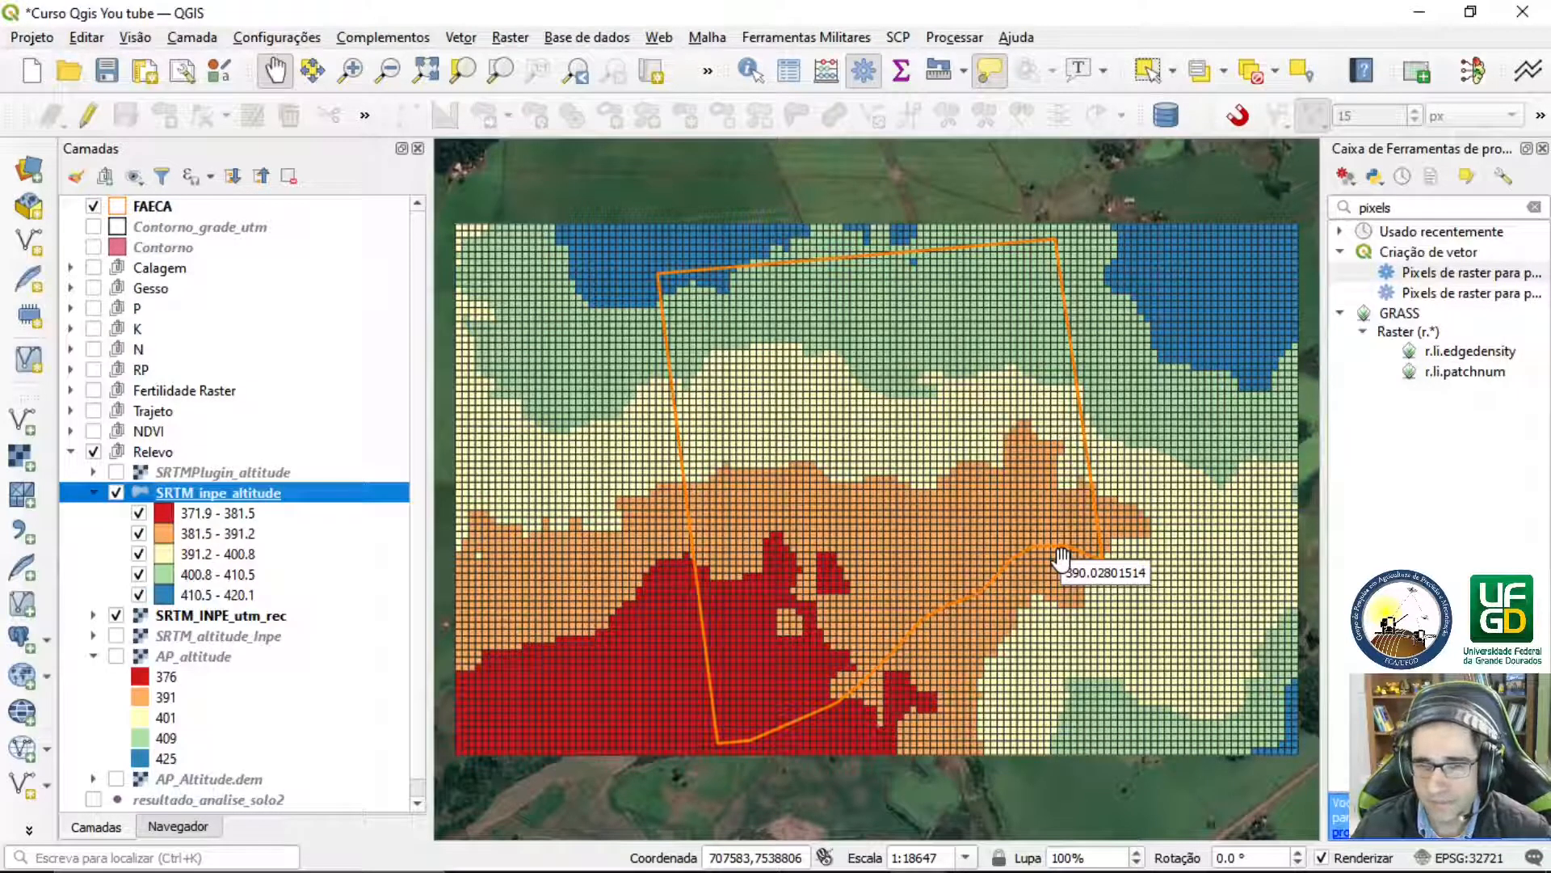
mouse_move(1339, 868)
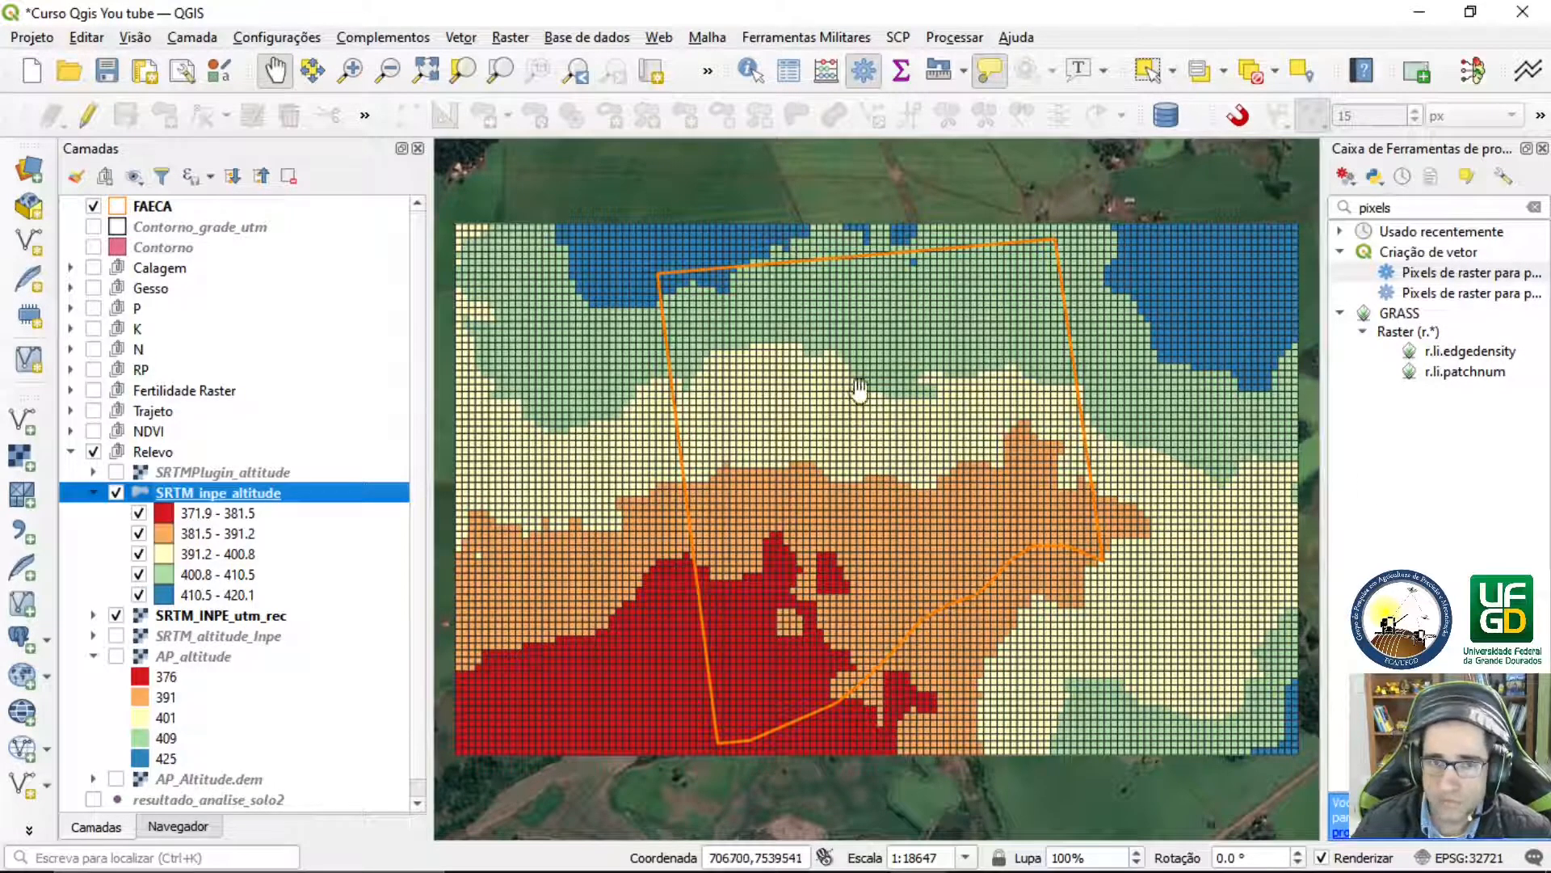
mouse_move(941, 459)
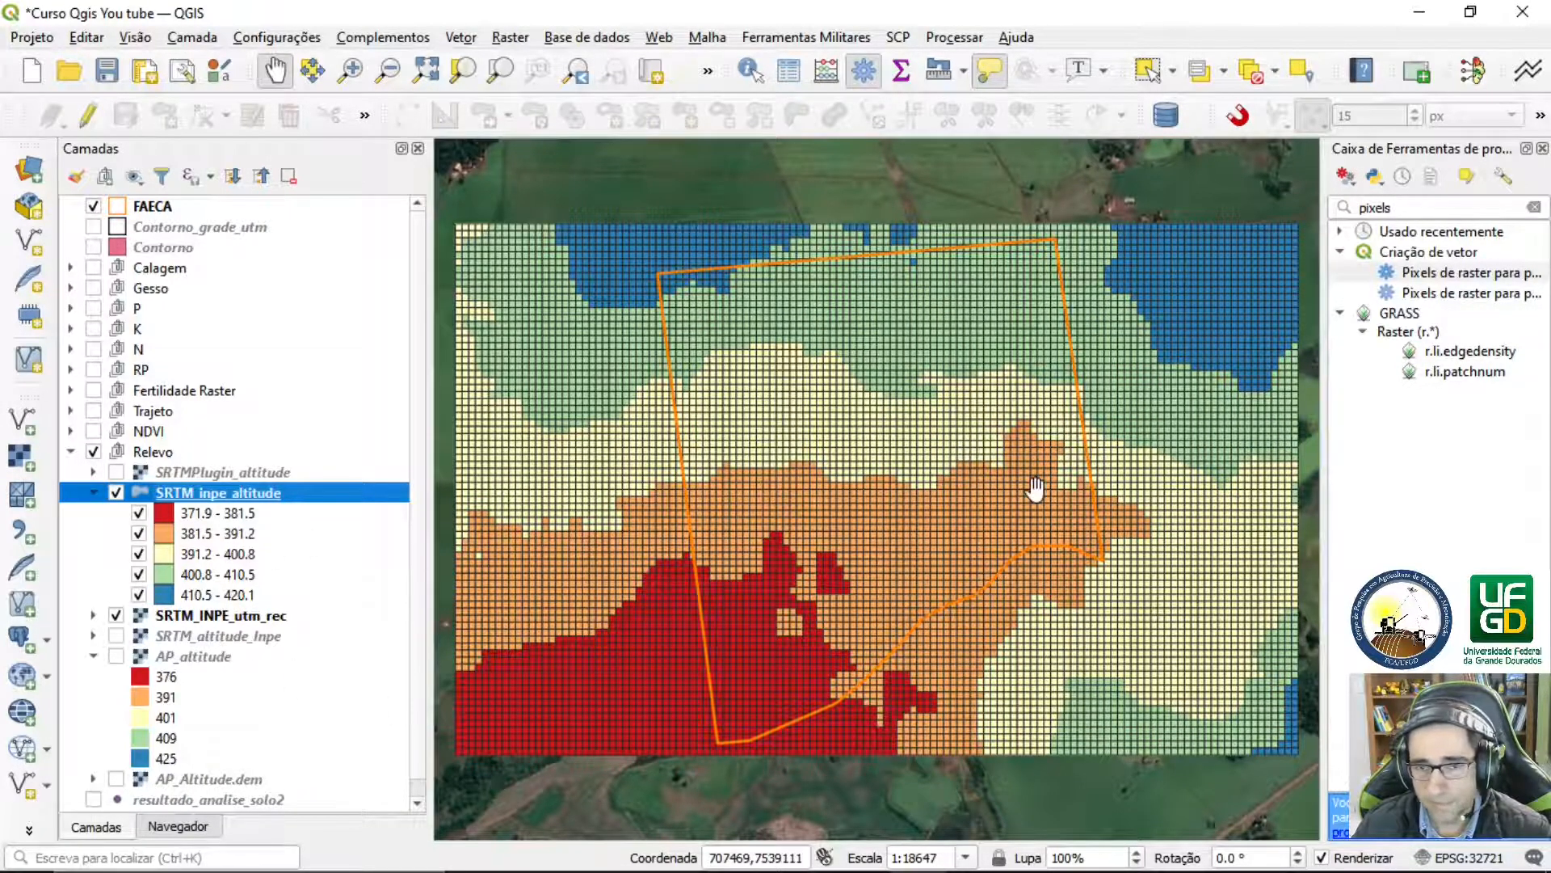
mouse_move(1035, 488)
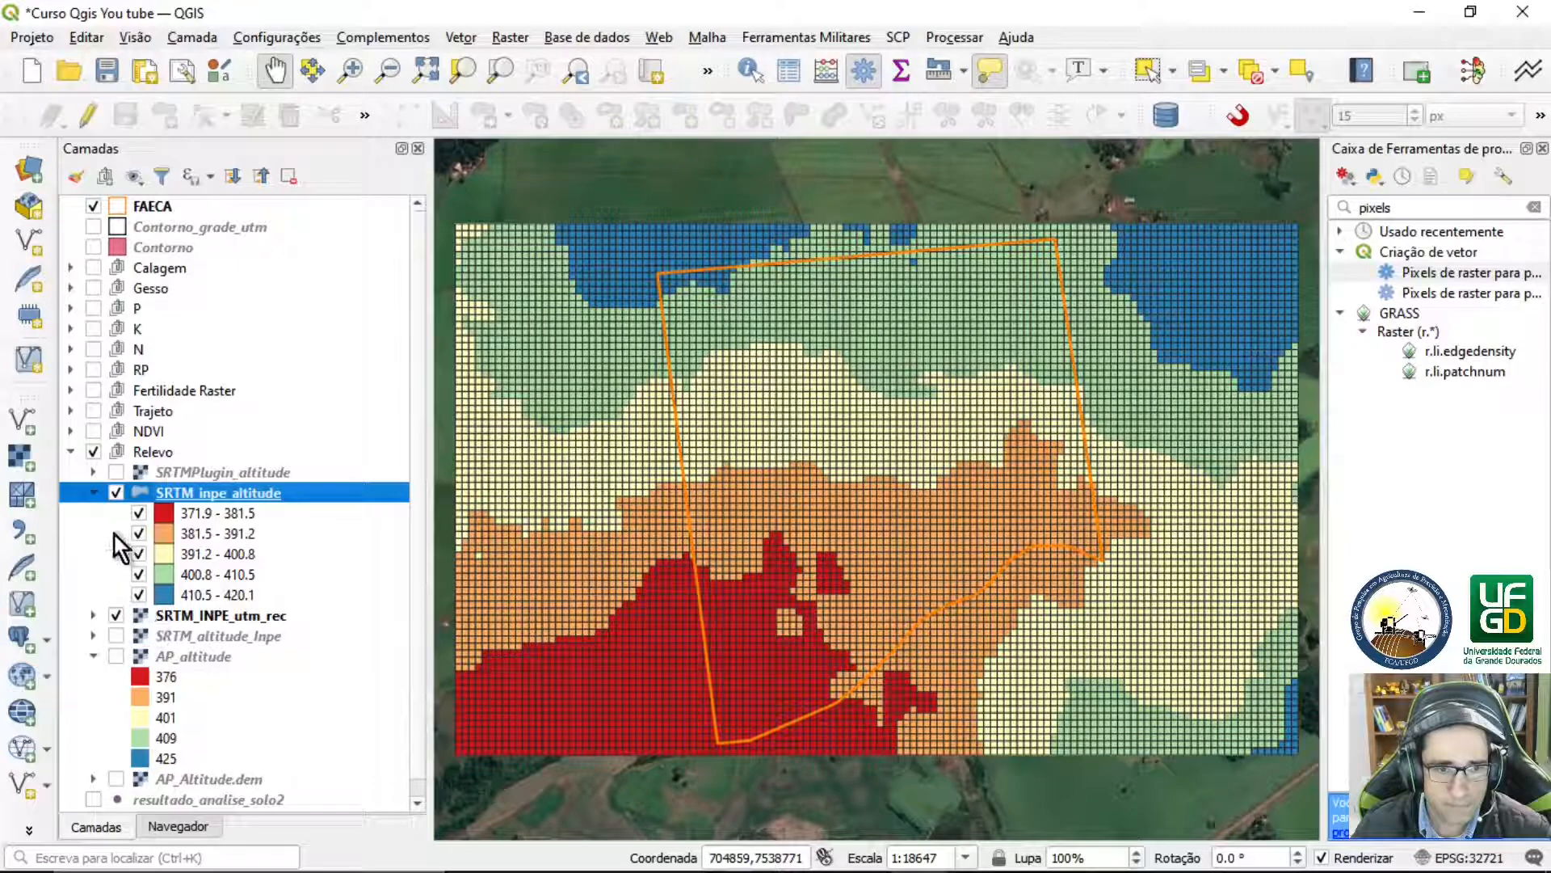
Hide SRTM_INPE_utm_rec and SRTM_inpe_altitude, and select and show the AP_altitude raster
click(114, 616)
click(165, 658)
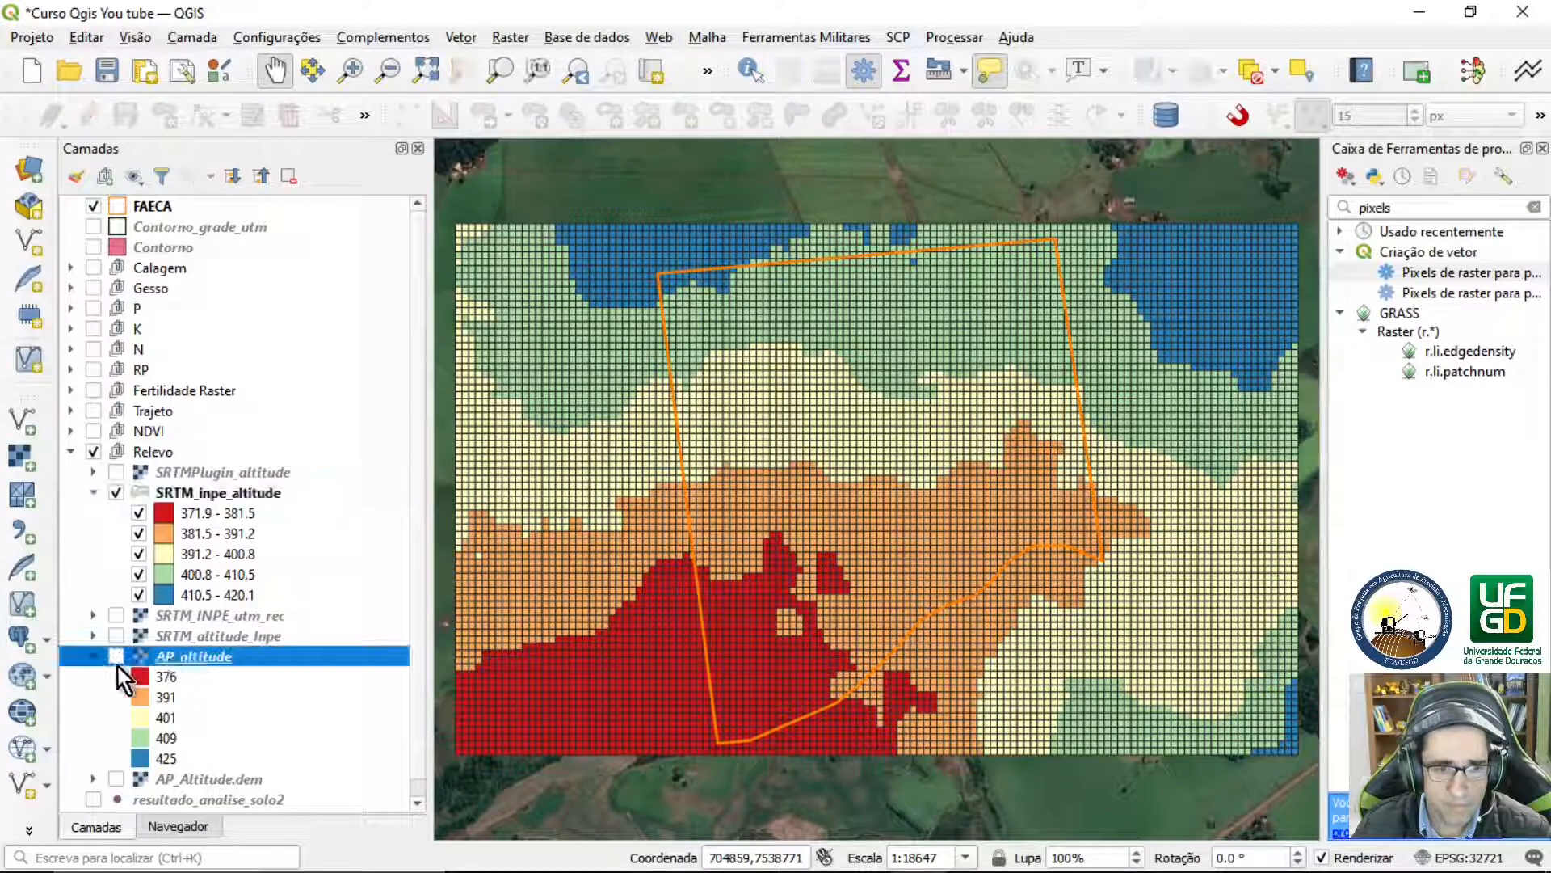
click(116, 492)
click(115, 656)
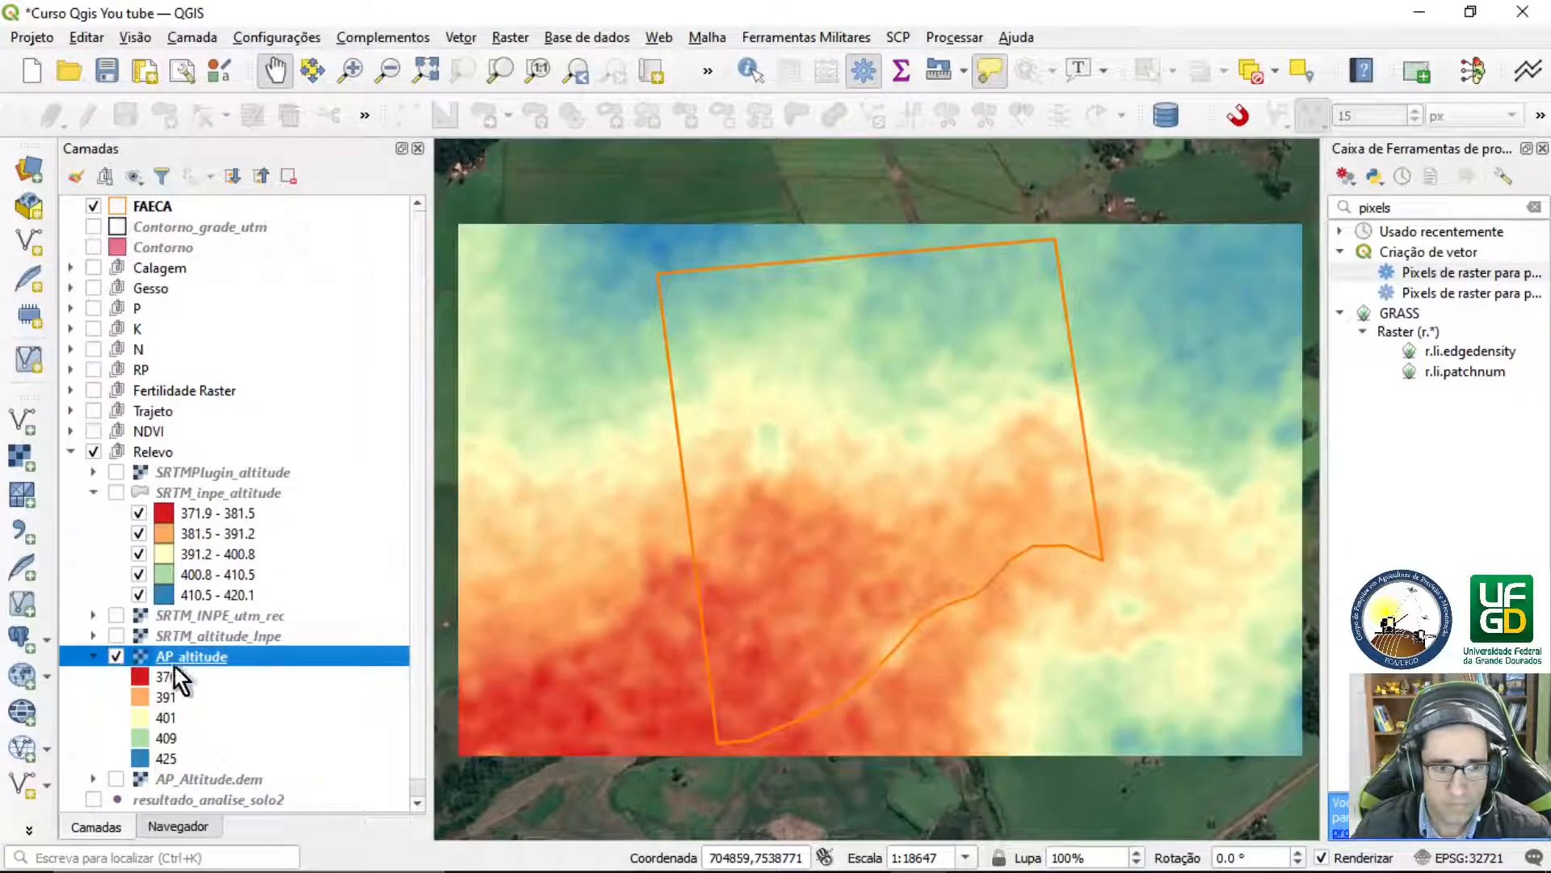
Open Pixels de raster para polígonos for the AP_altitude raster and set the output field name to Altitude
double_click(1470, 273)
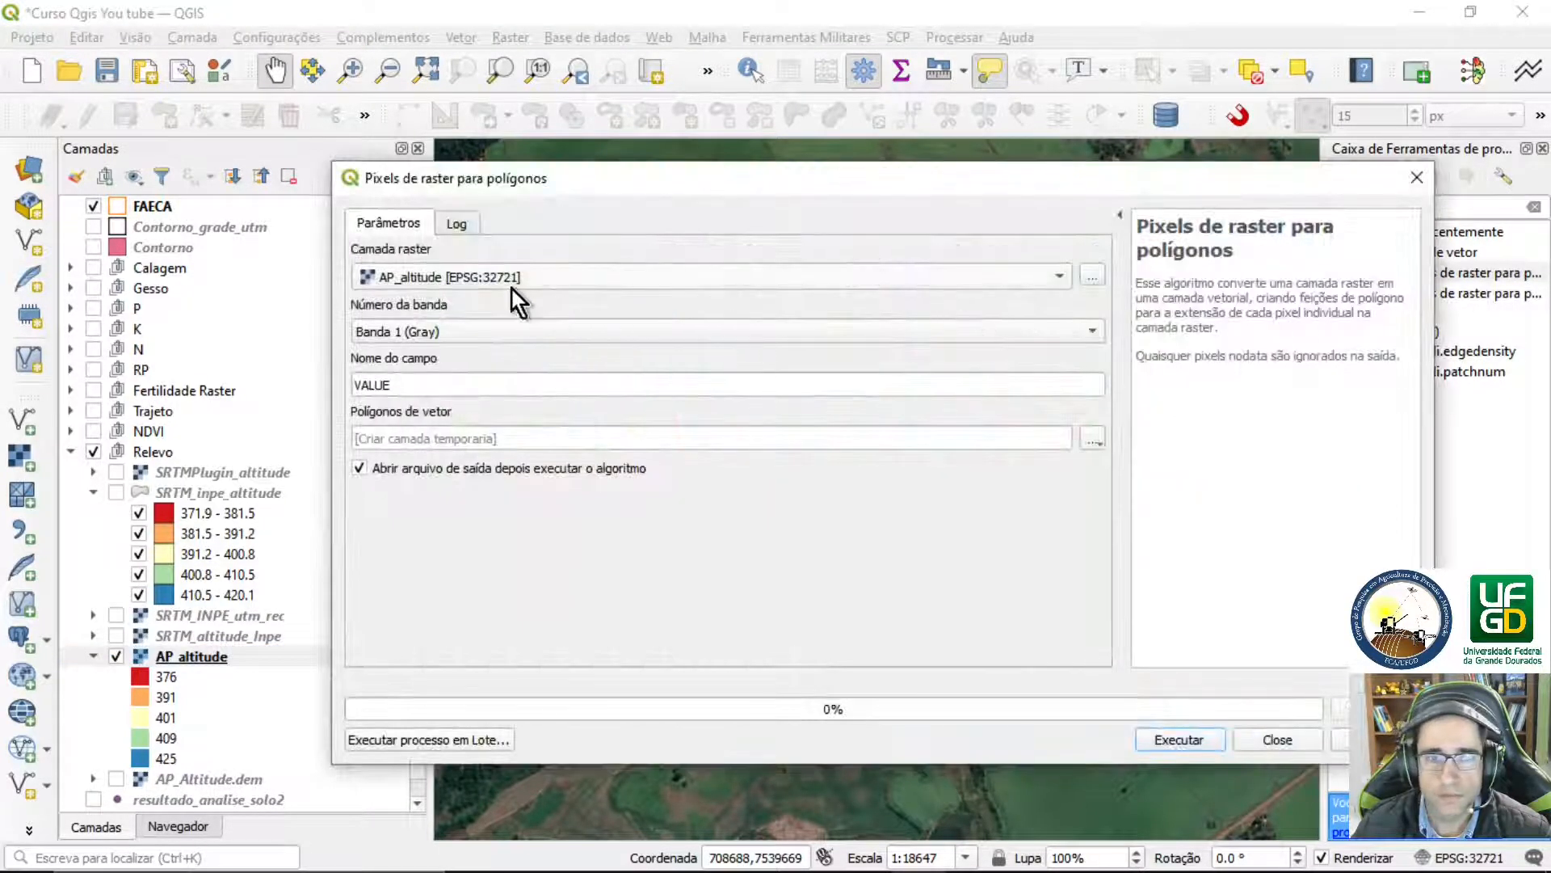
drag(432, 390, 333, 388)
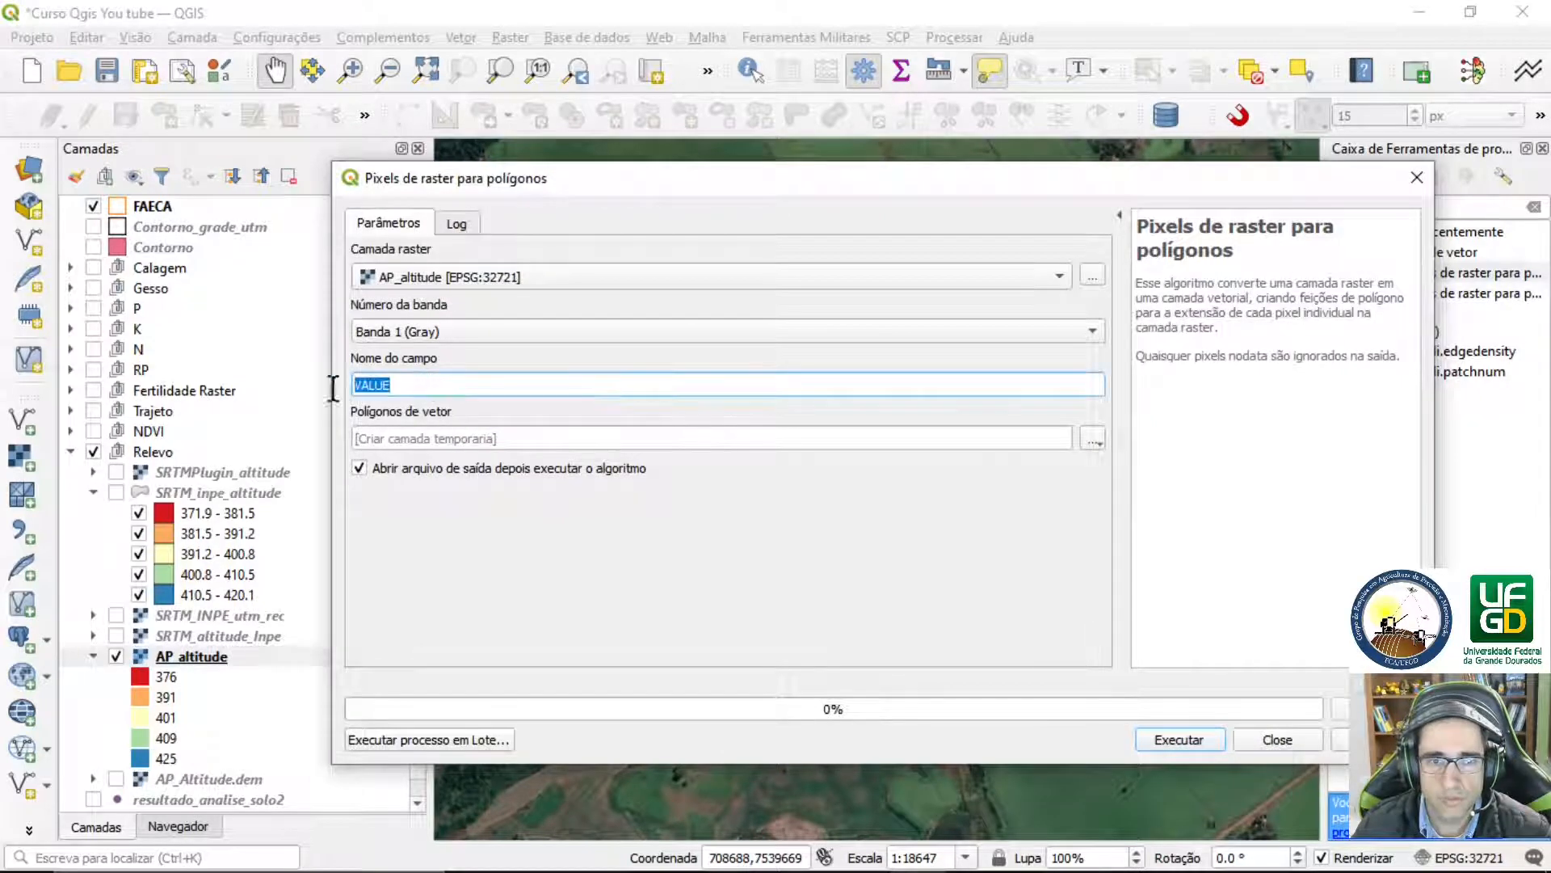
text(Altitude)
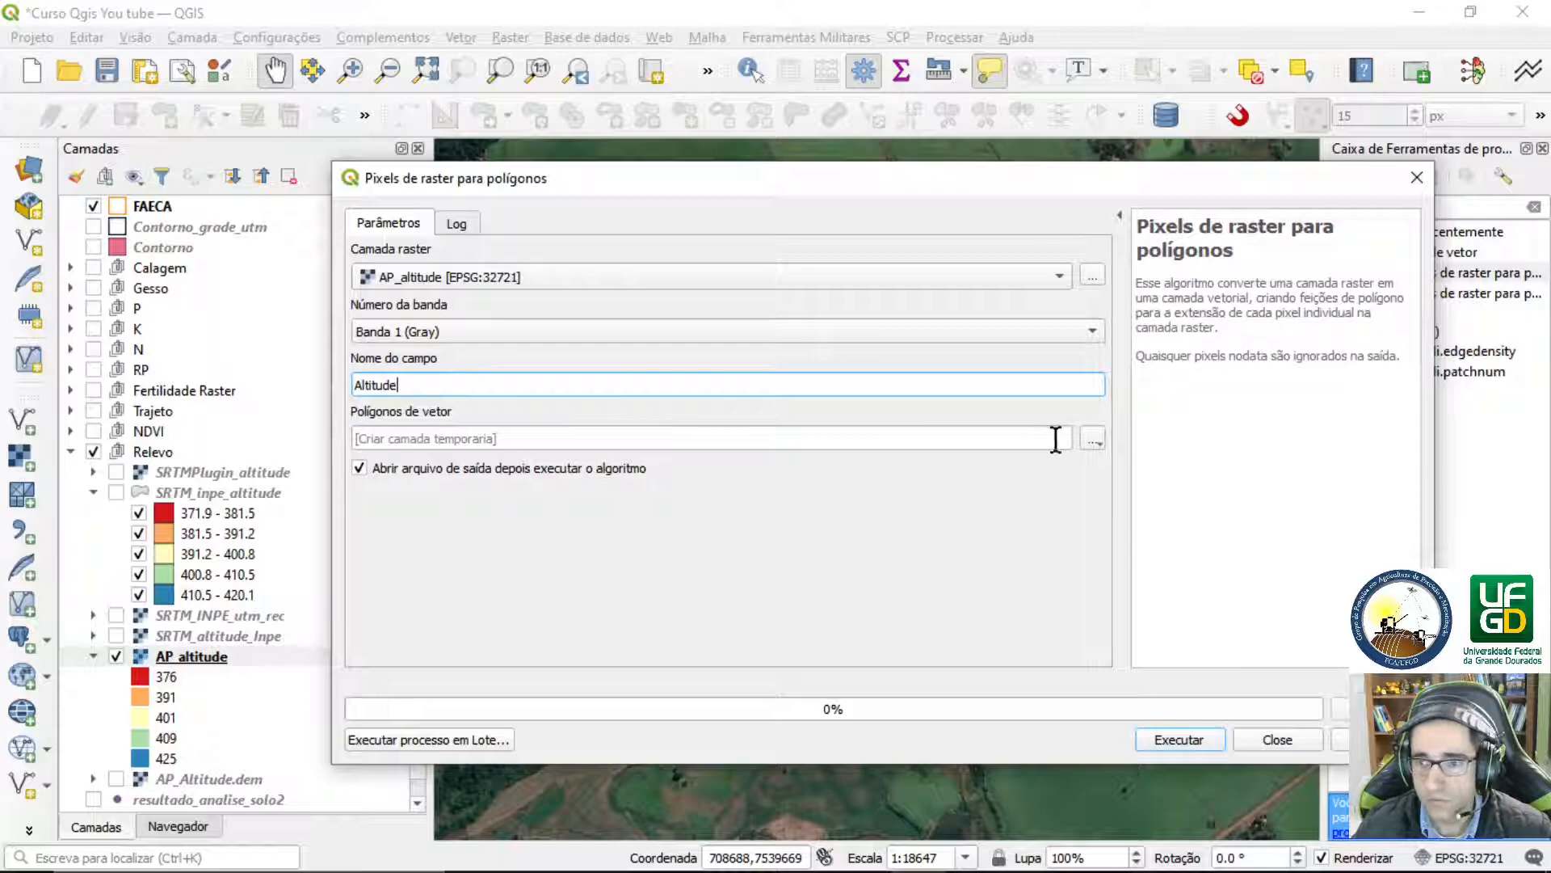
Set the output to a SHP file named AP_altitude in the AP_27044_FBS_F6730_RT1 folder, run the conversion and close its dialog
click(1096, 440)
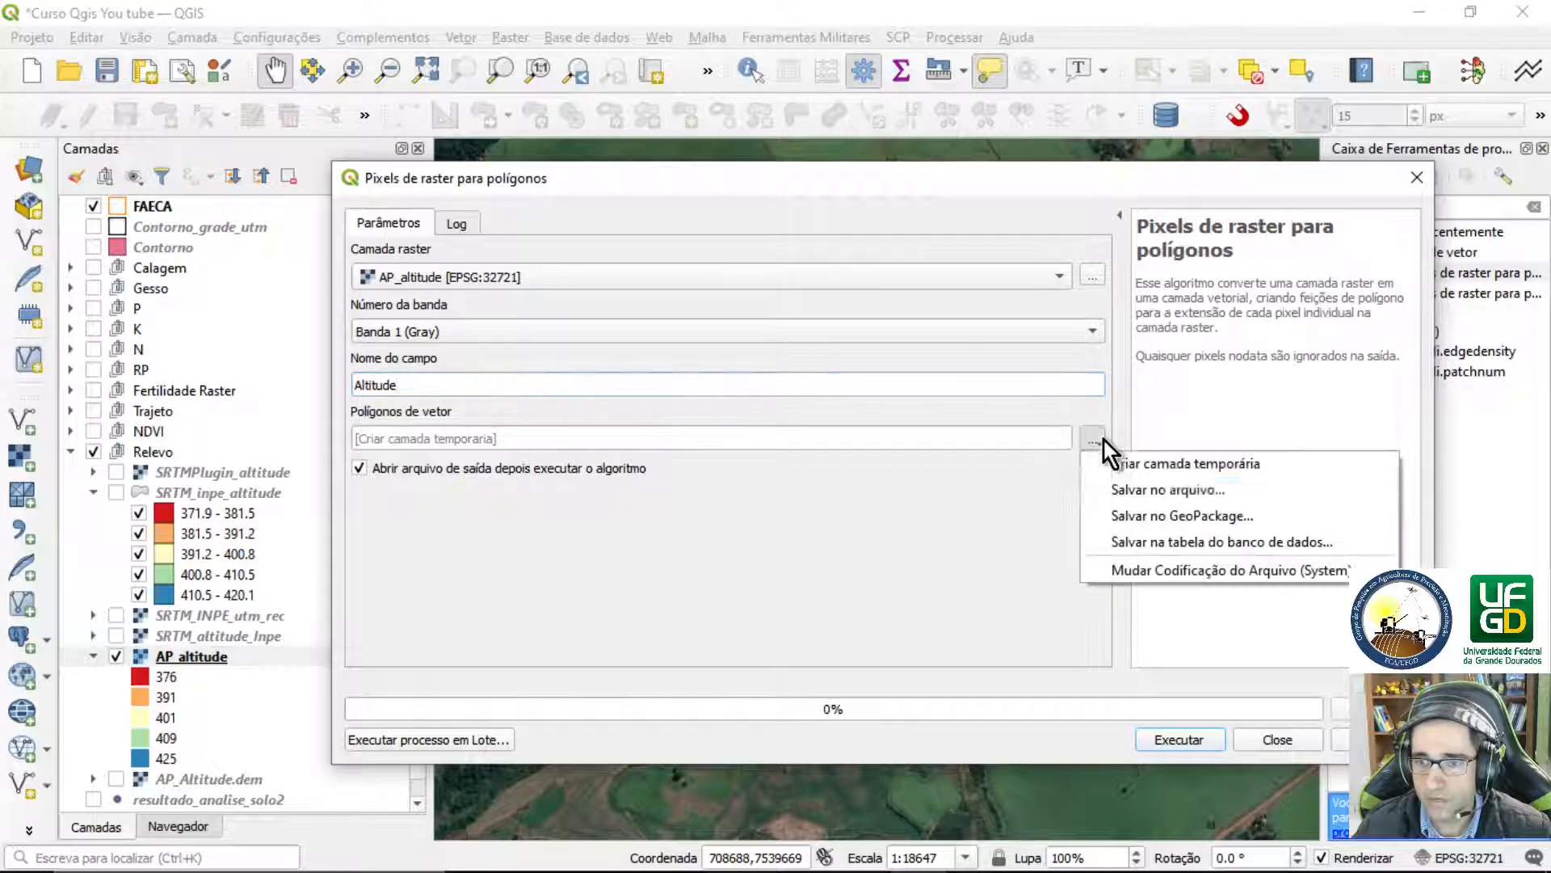
click(1135, 491)
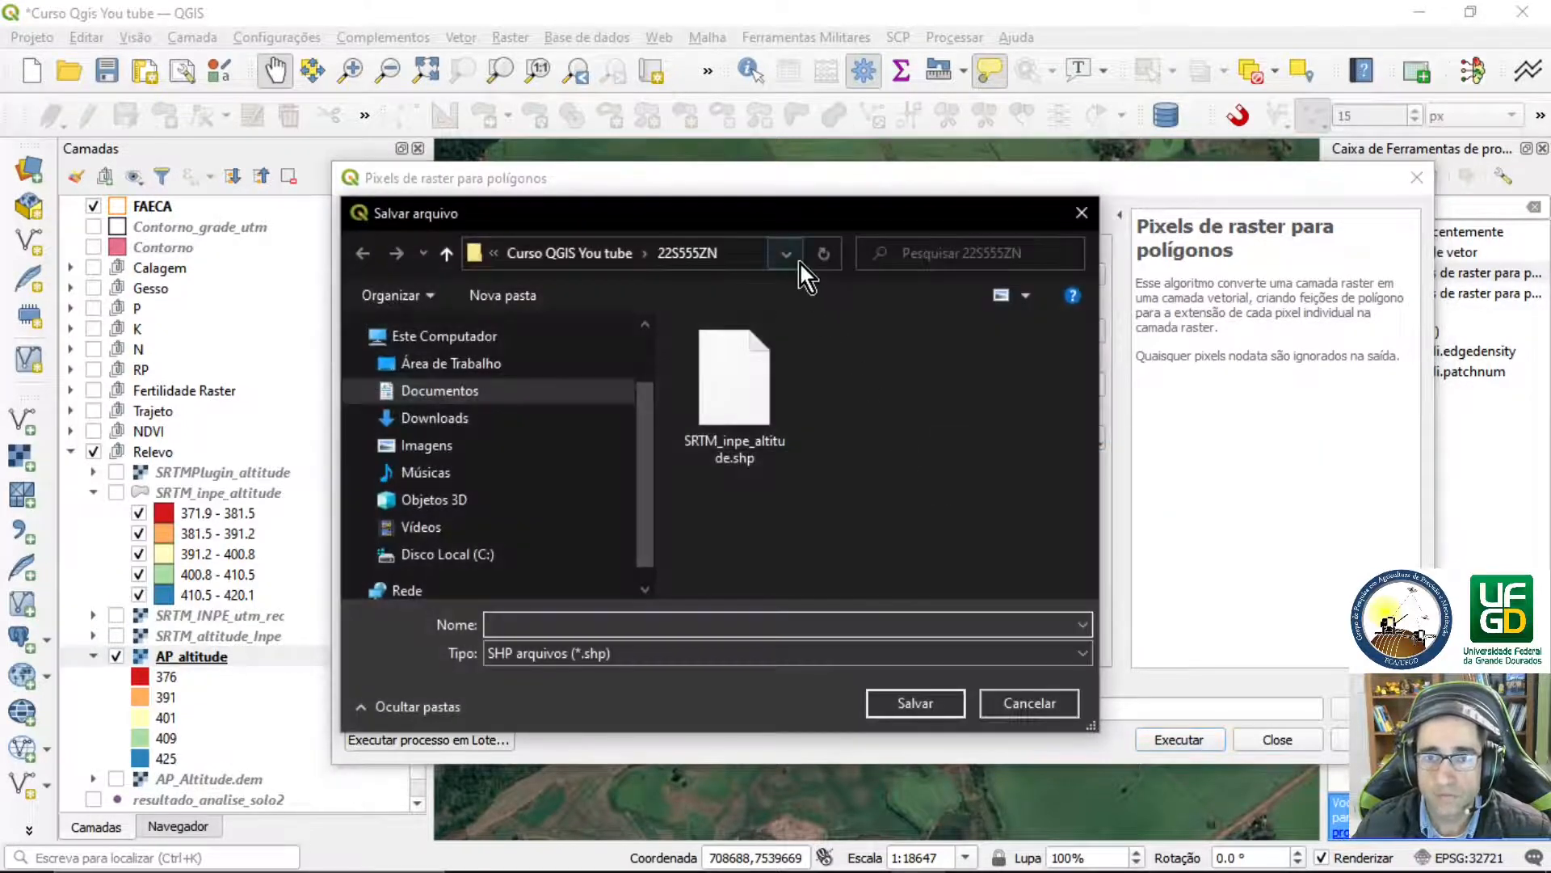
click(600, 264)
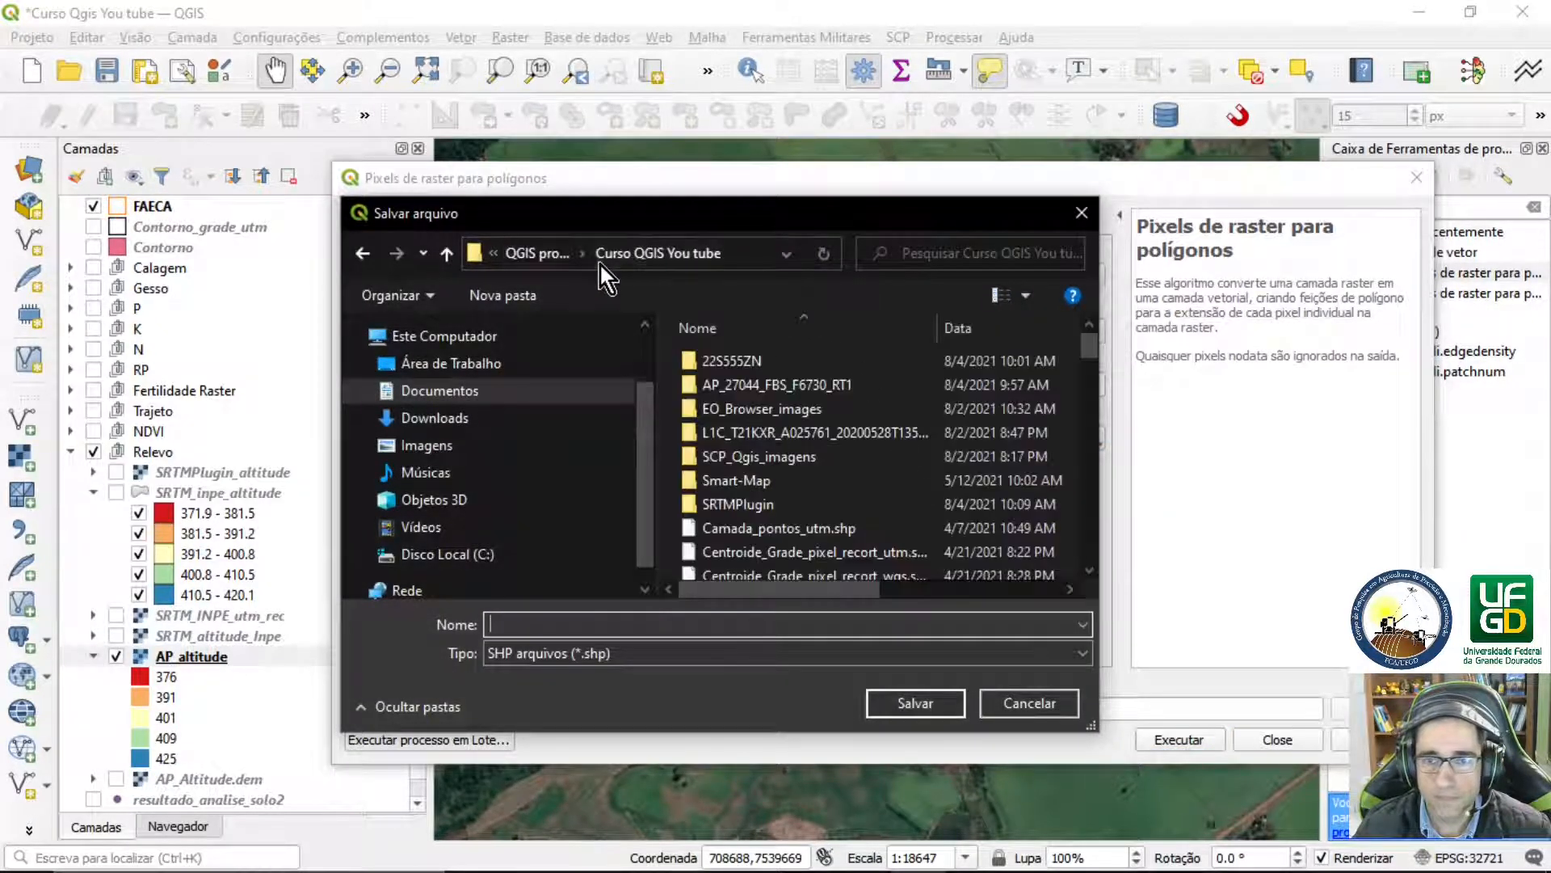
double_click(772, 384)
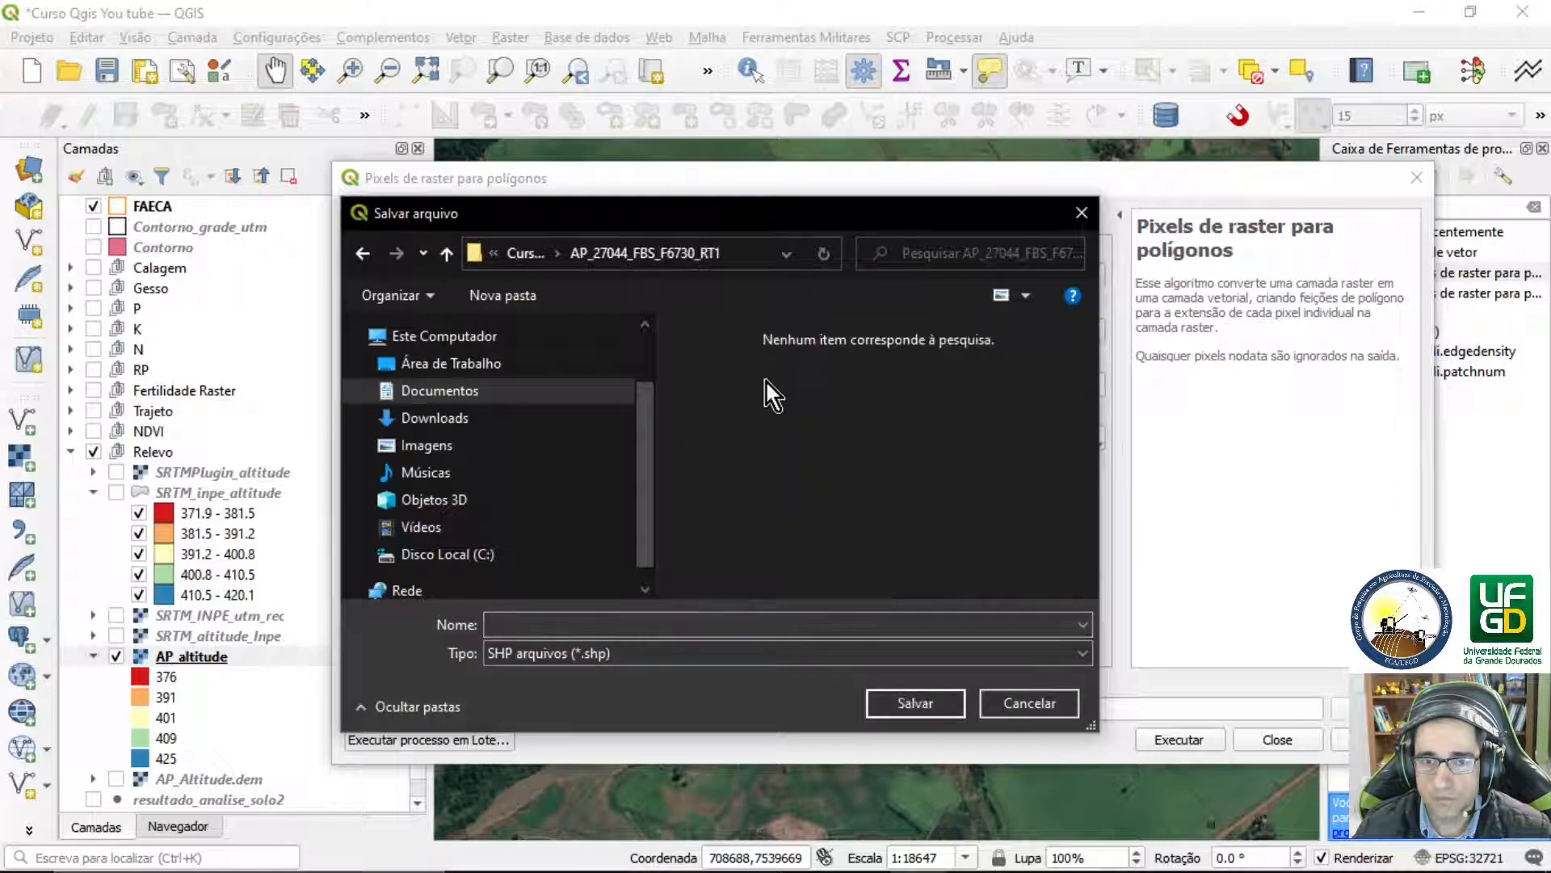
click(531, 627)
text(A)
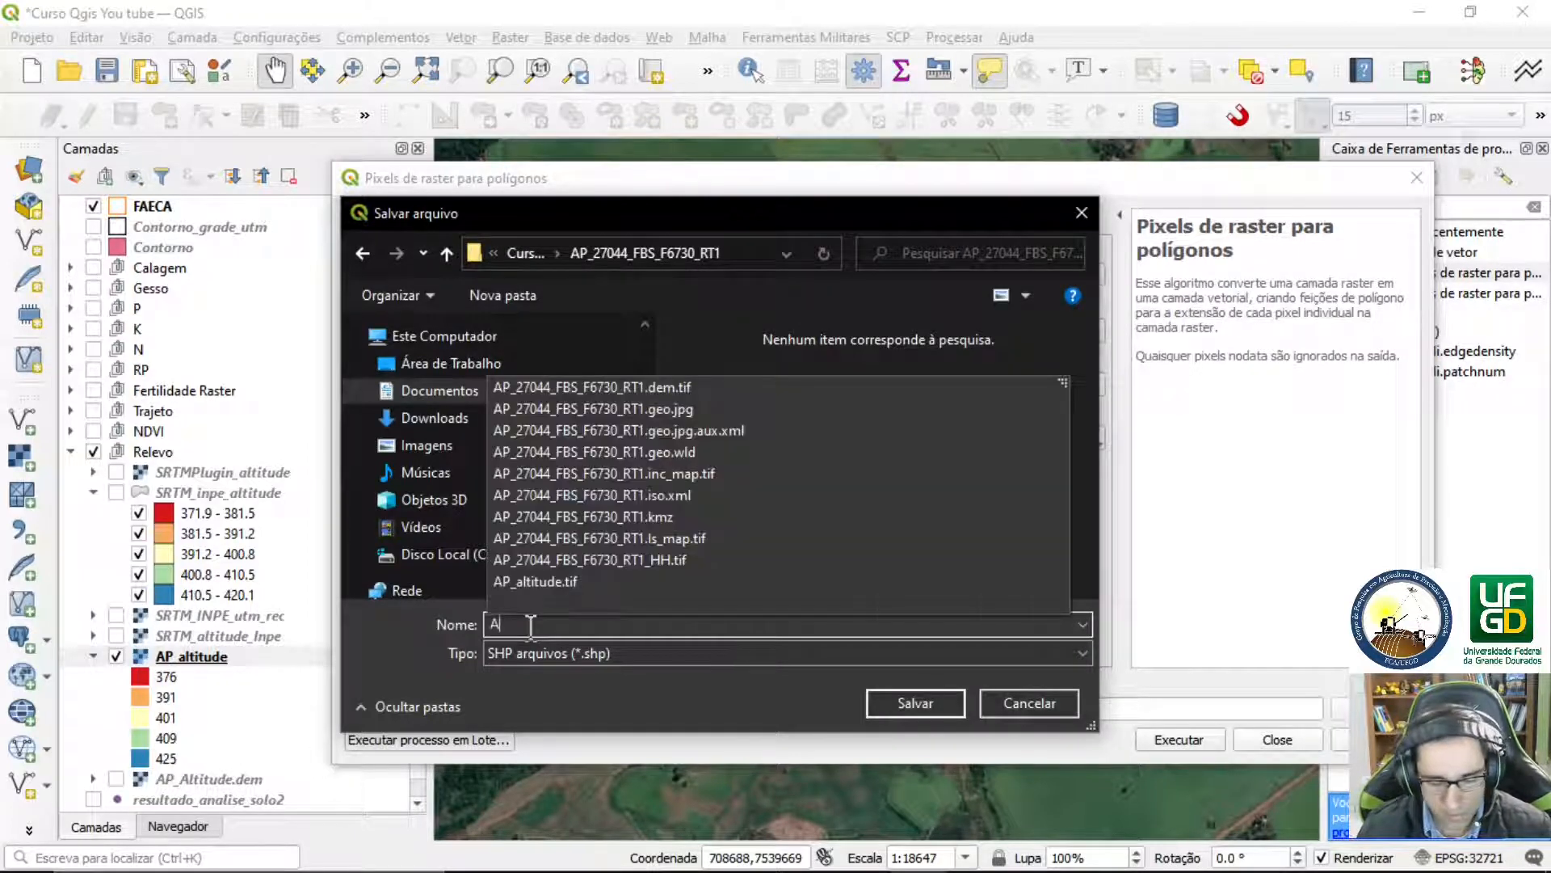
text(P_altitude)
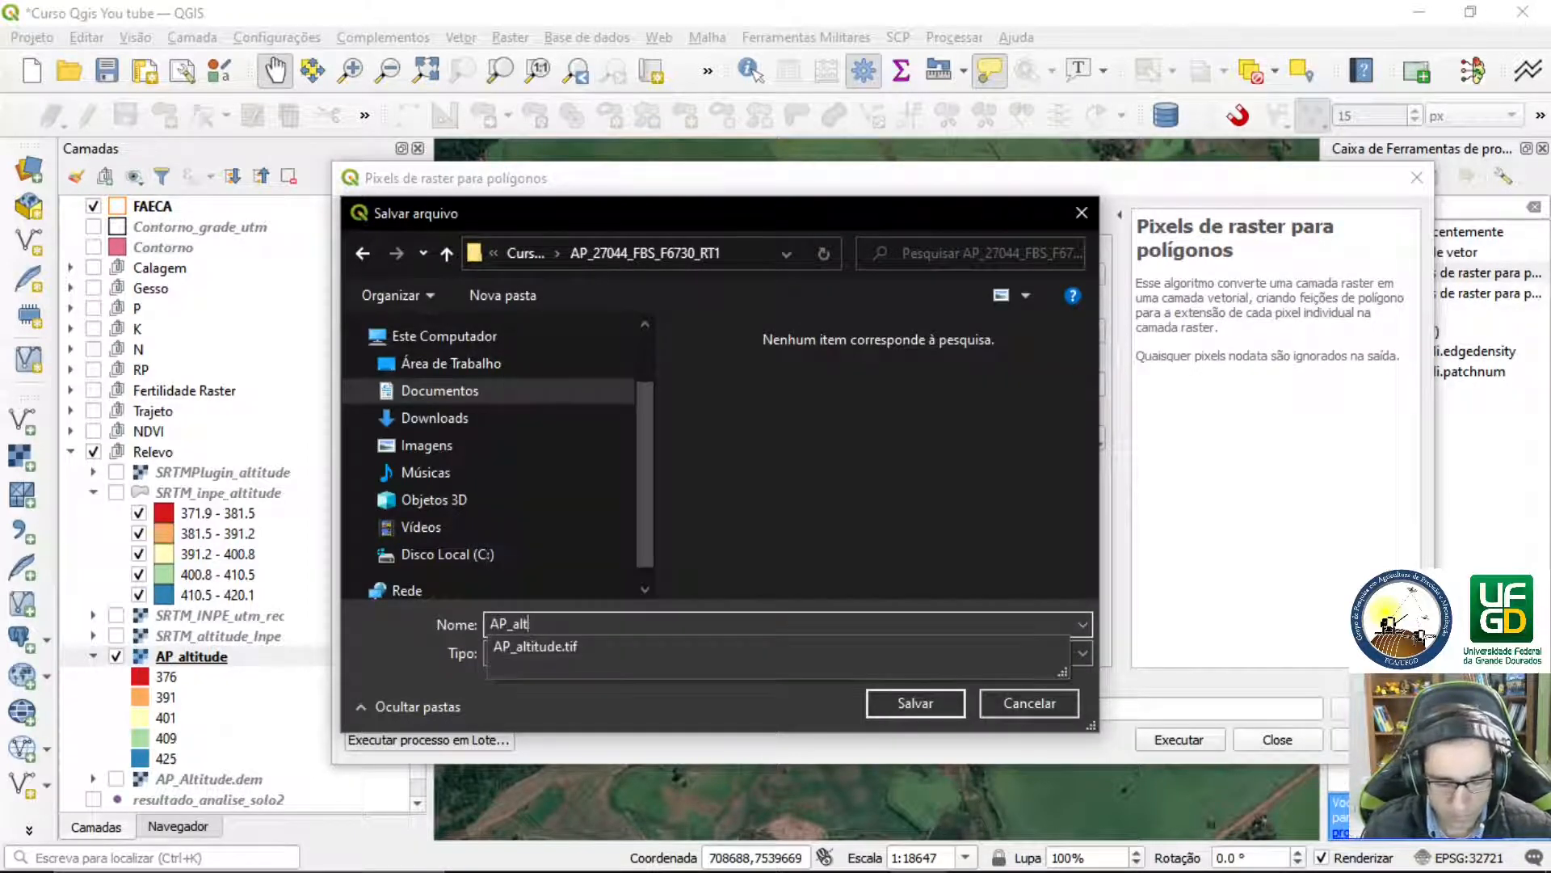
click(881, 699)
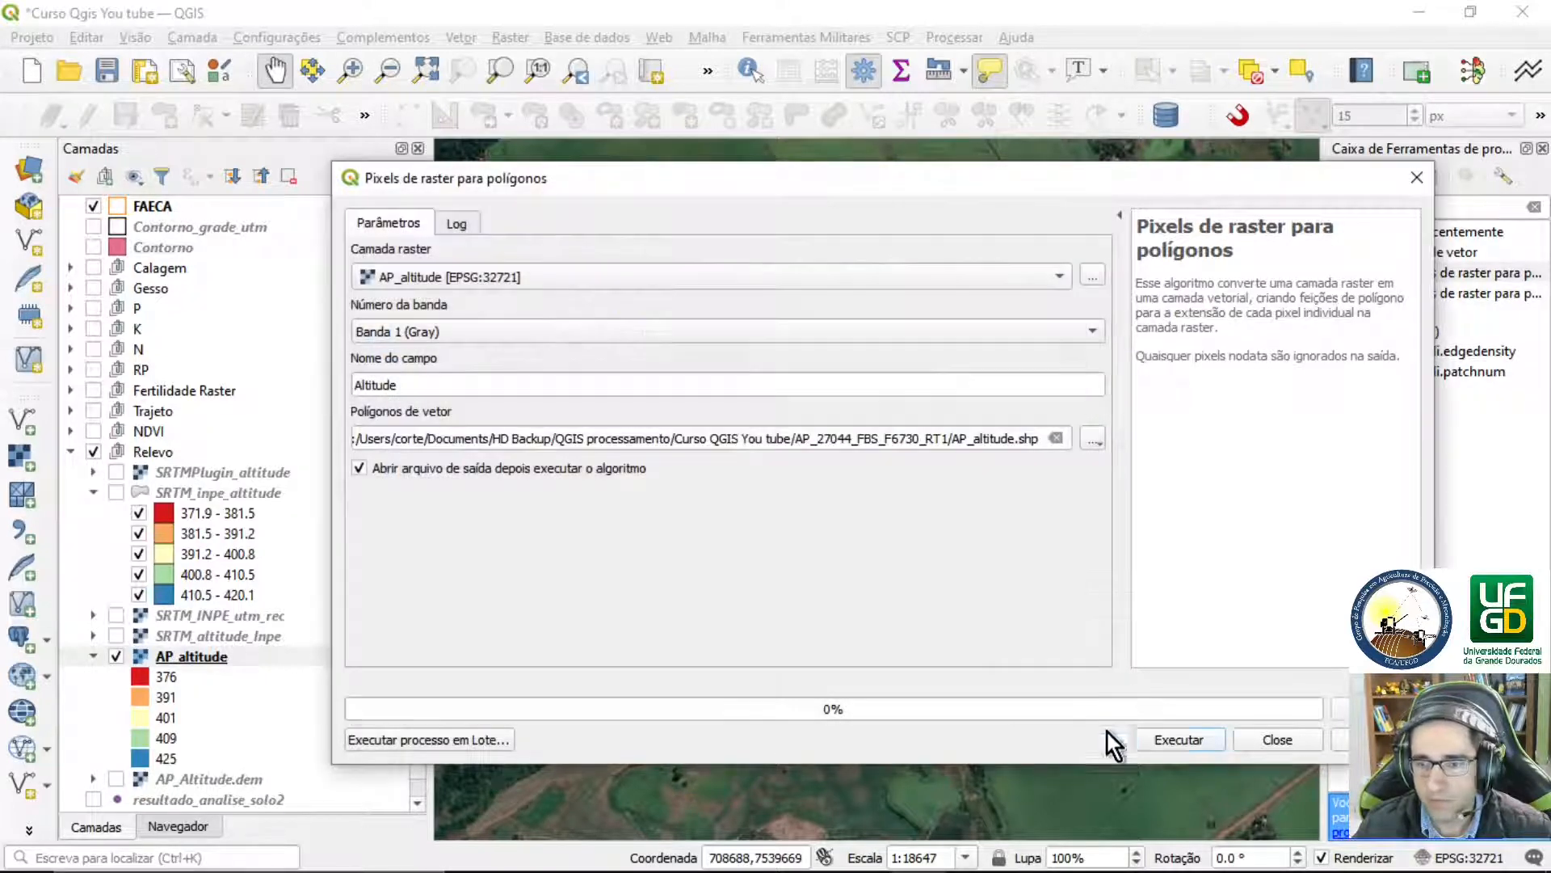
click(1181, 738)
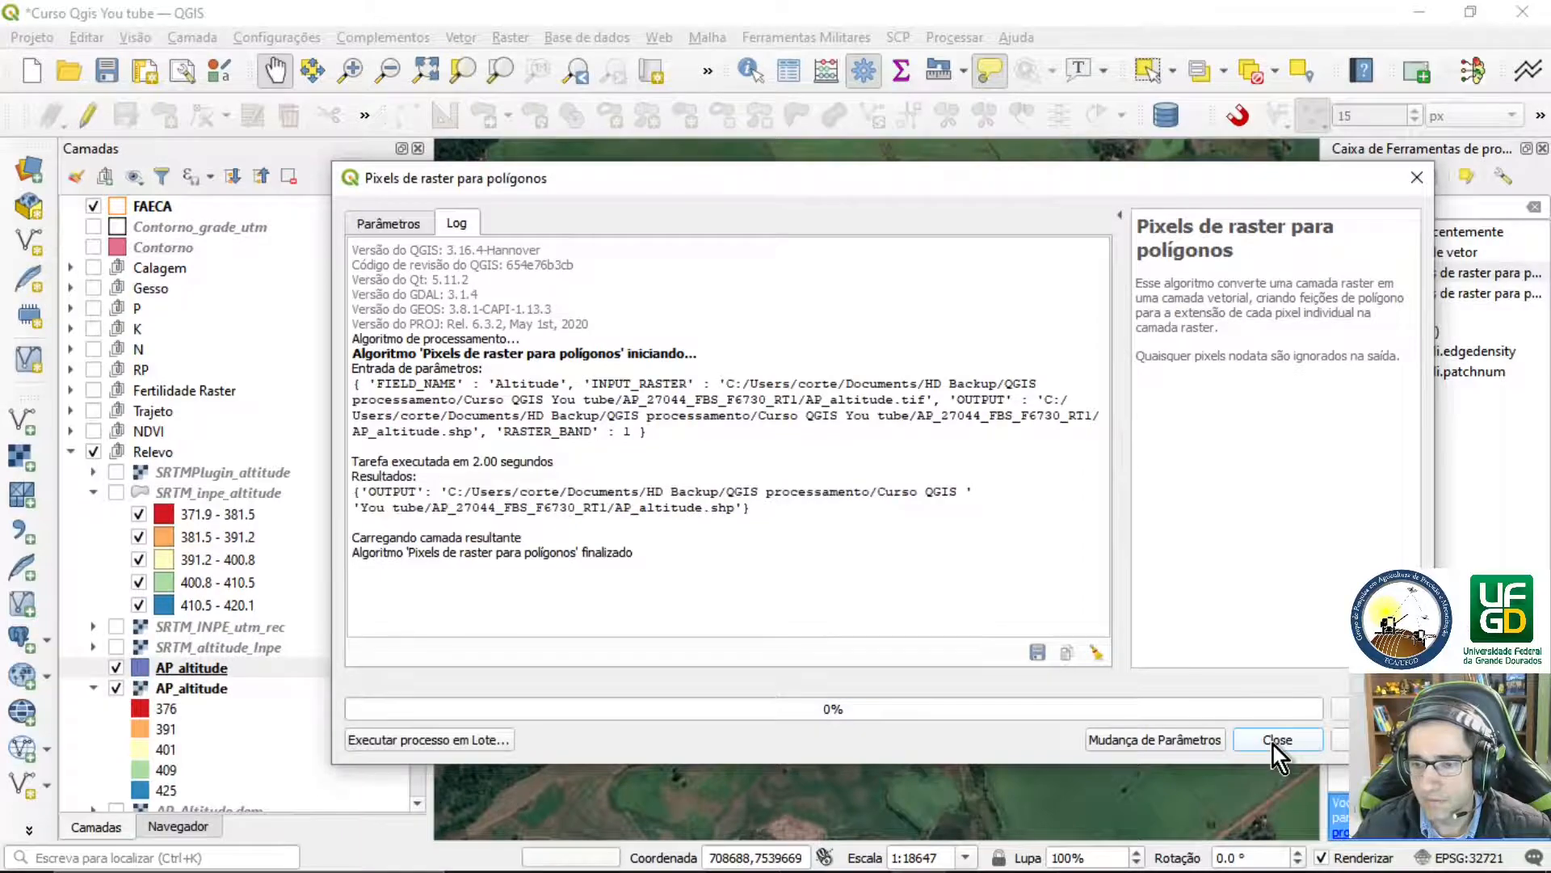
click(1275, 740)
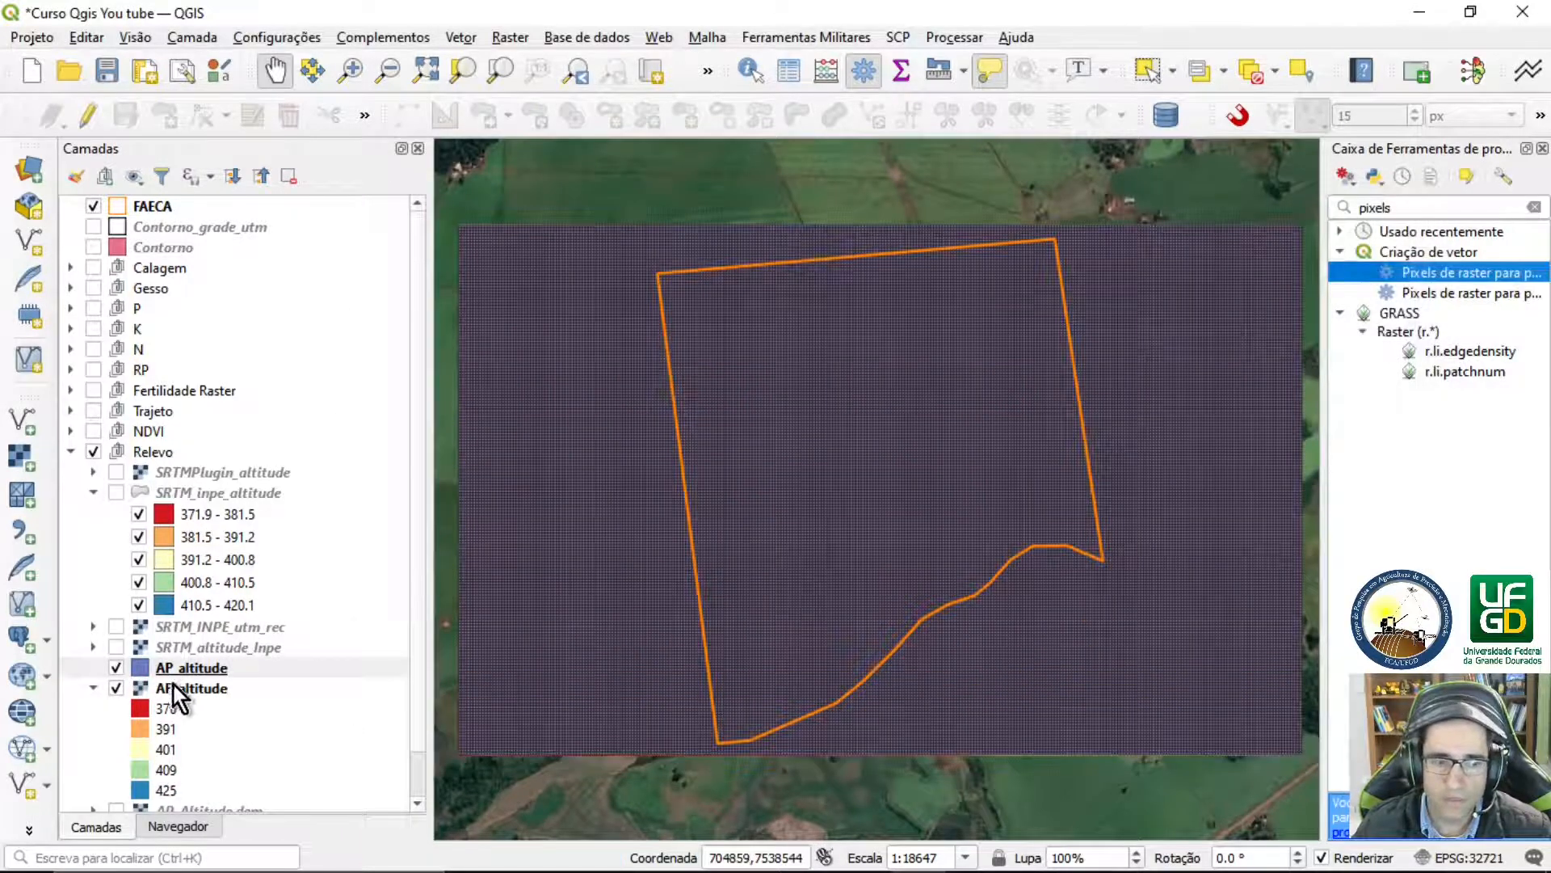
Copy all style categories from the SRTM_inpe_altitude polygon layer
click(186, 494)
right_click(186, 496)
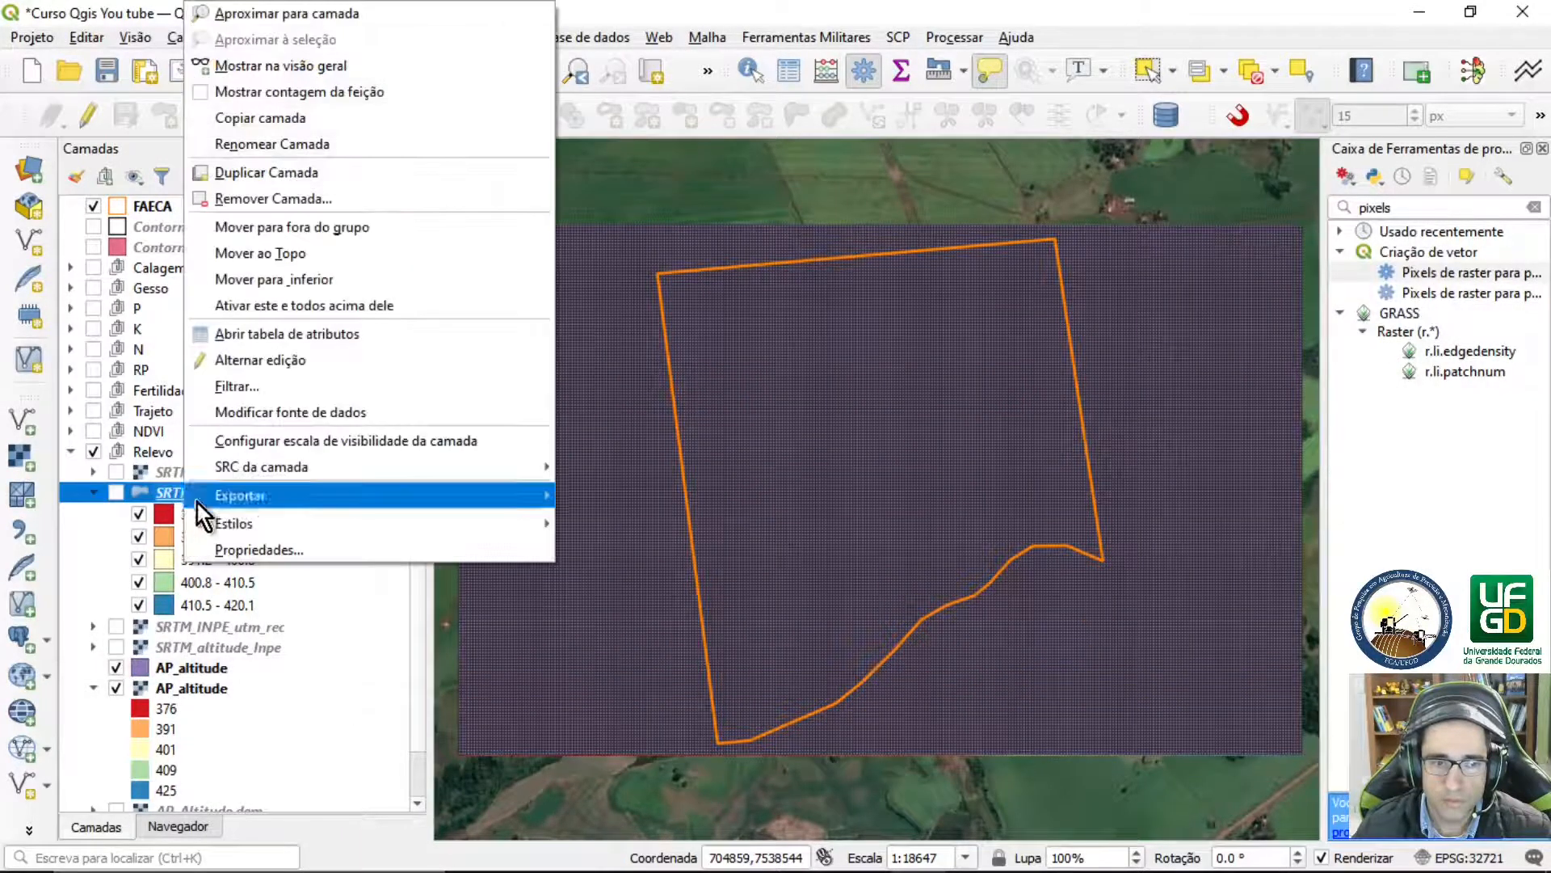
mouse_move(304, 524)
mouse_move(614, 522)
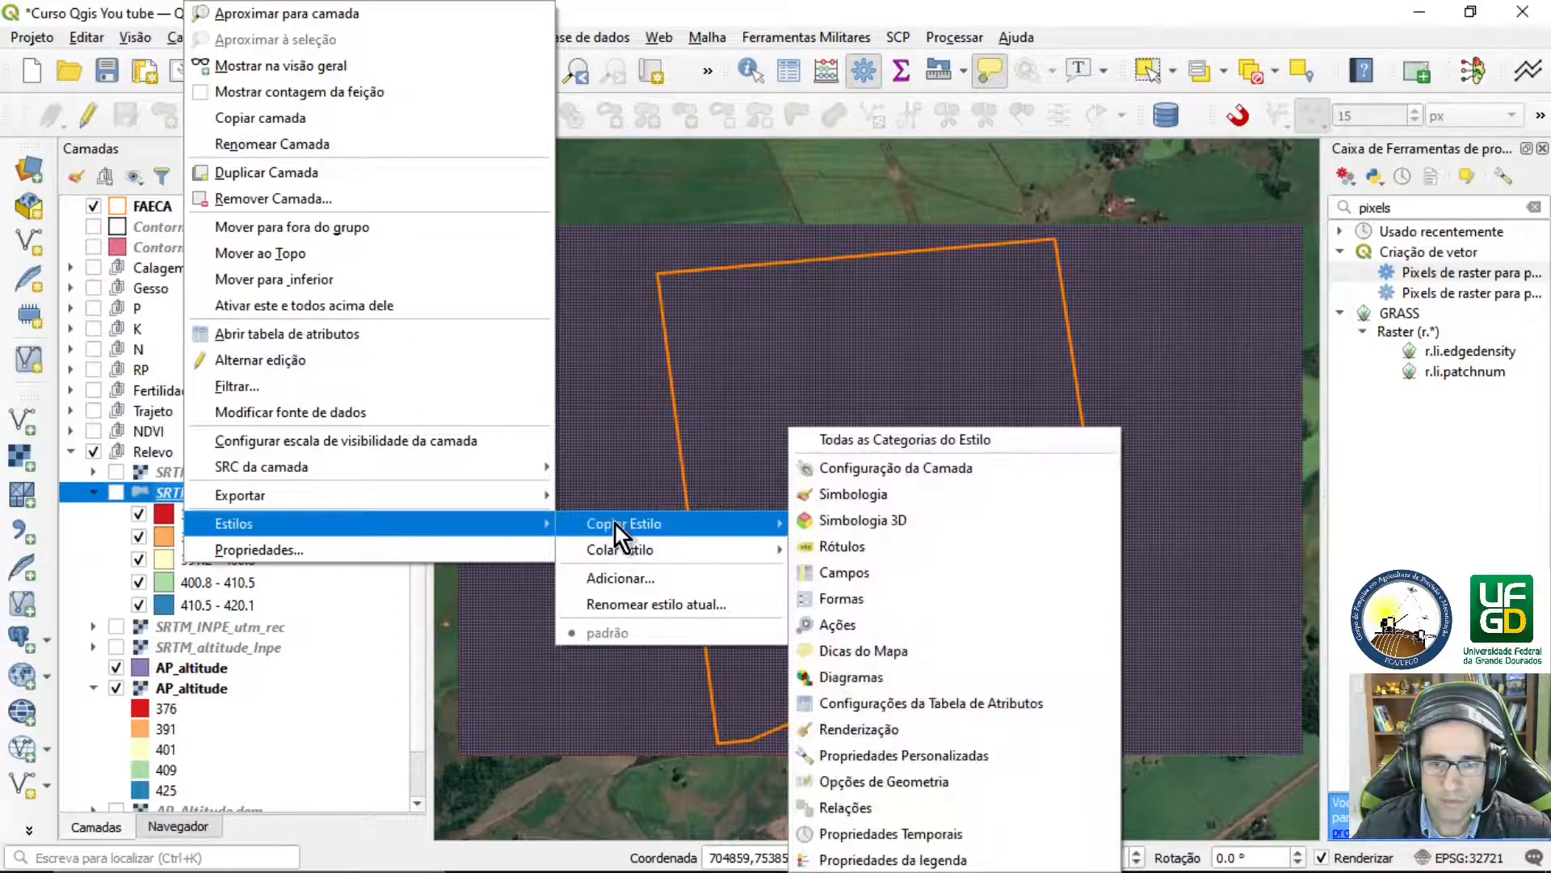
click(842, 442)
Paste all copied style categories onto the AP_altitude polygon layer and hide the AP_altitude raster
click(191, 666)
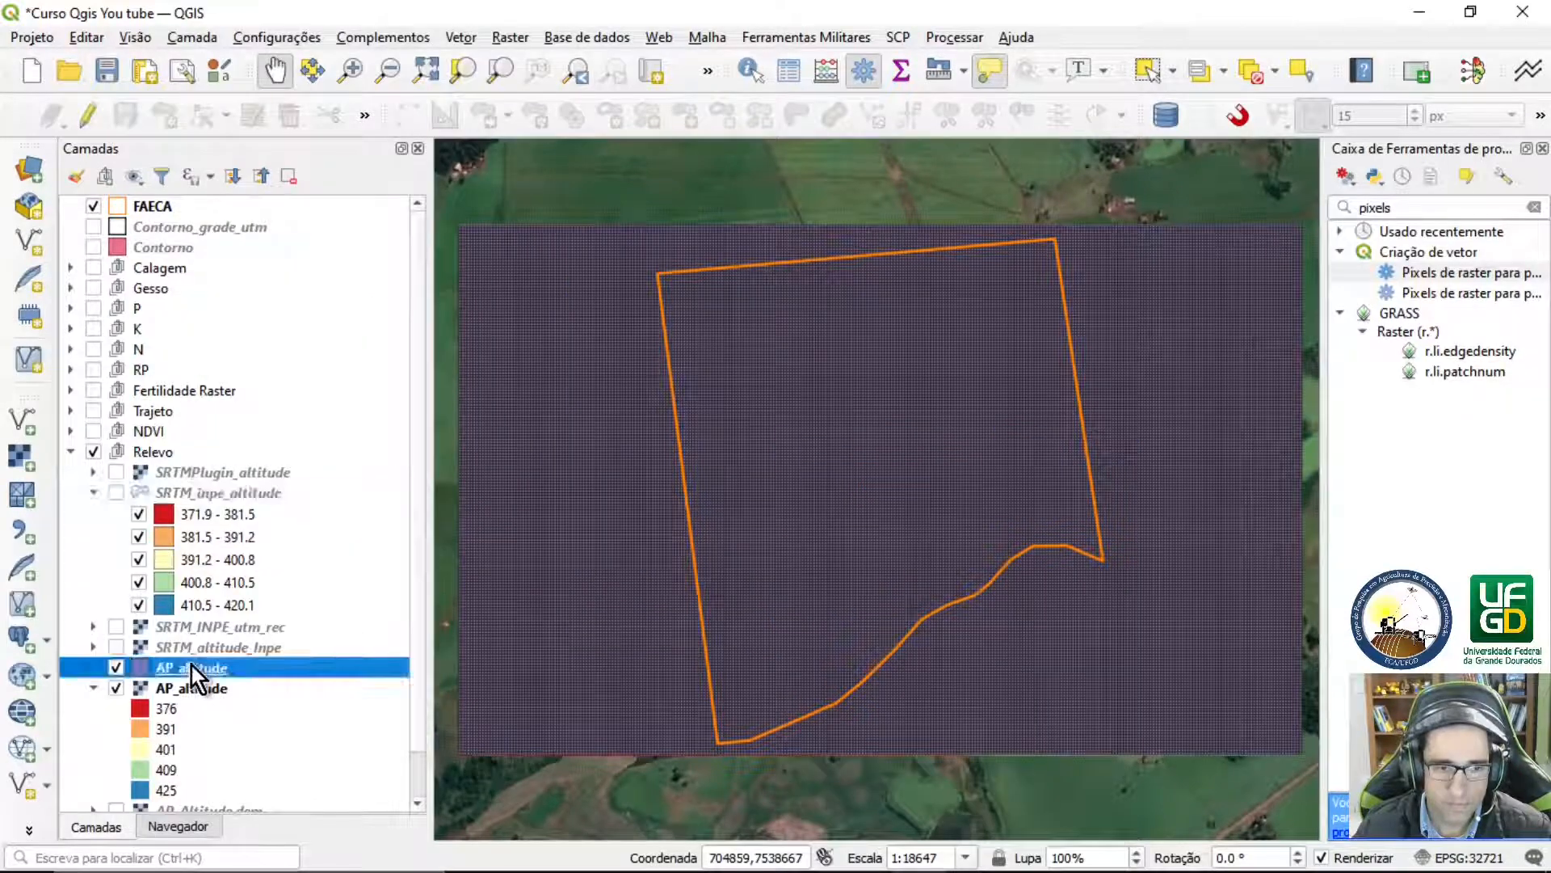
right_click(191, 666)
mouse_move(387, 596)
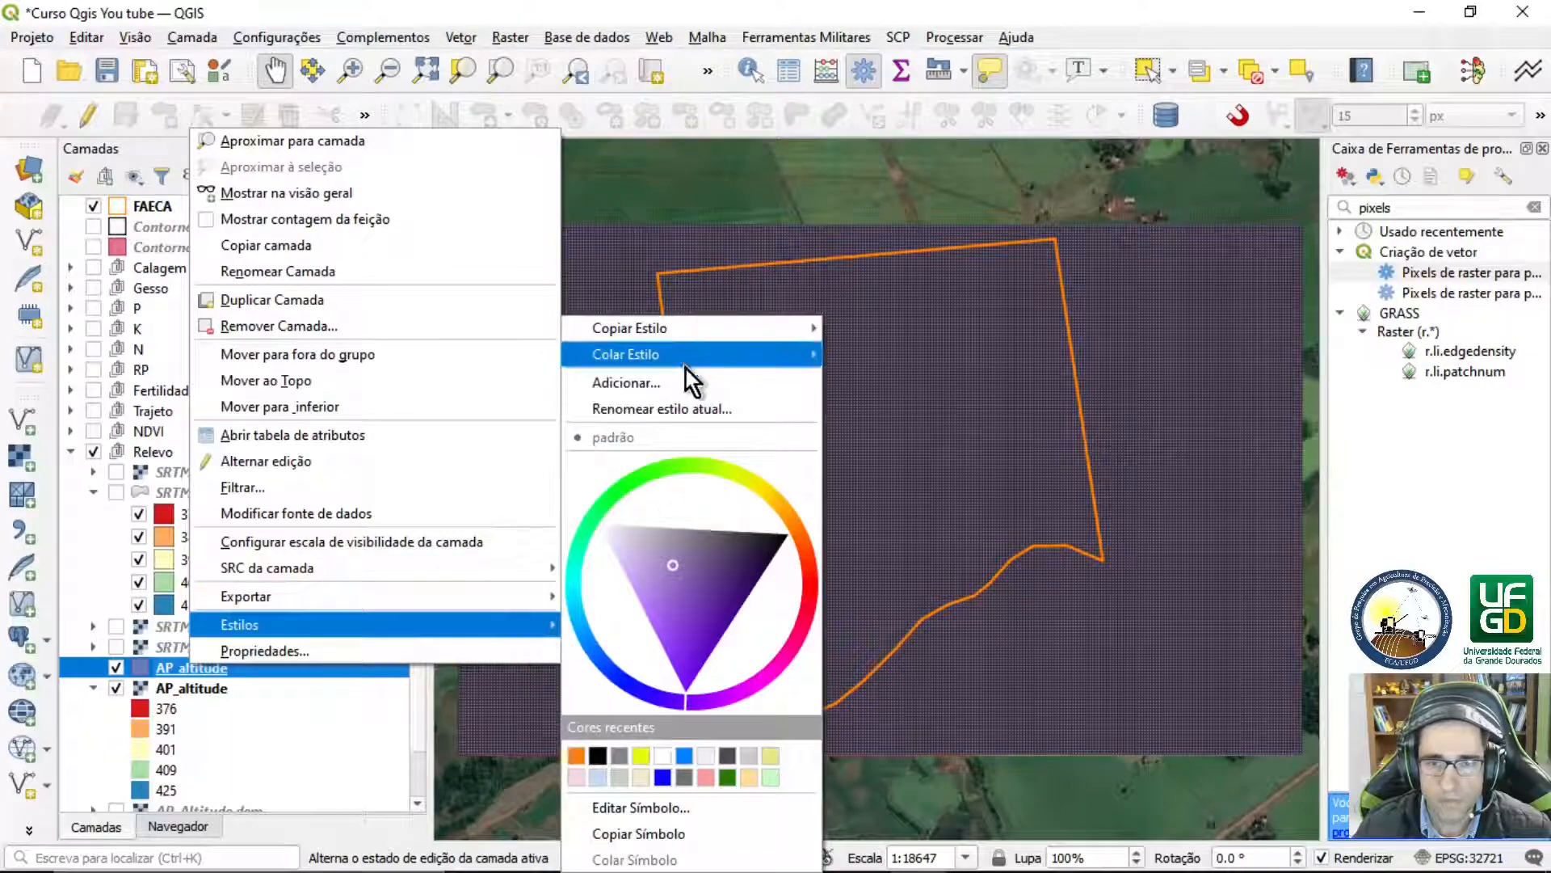
mouse_move(767, 354)
click(868, 345)
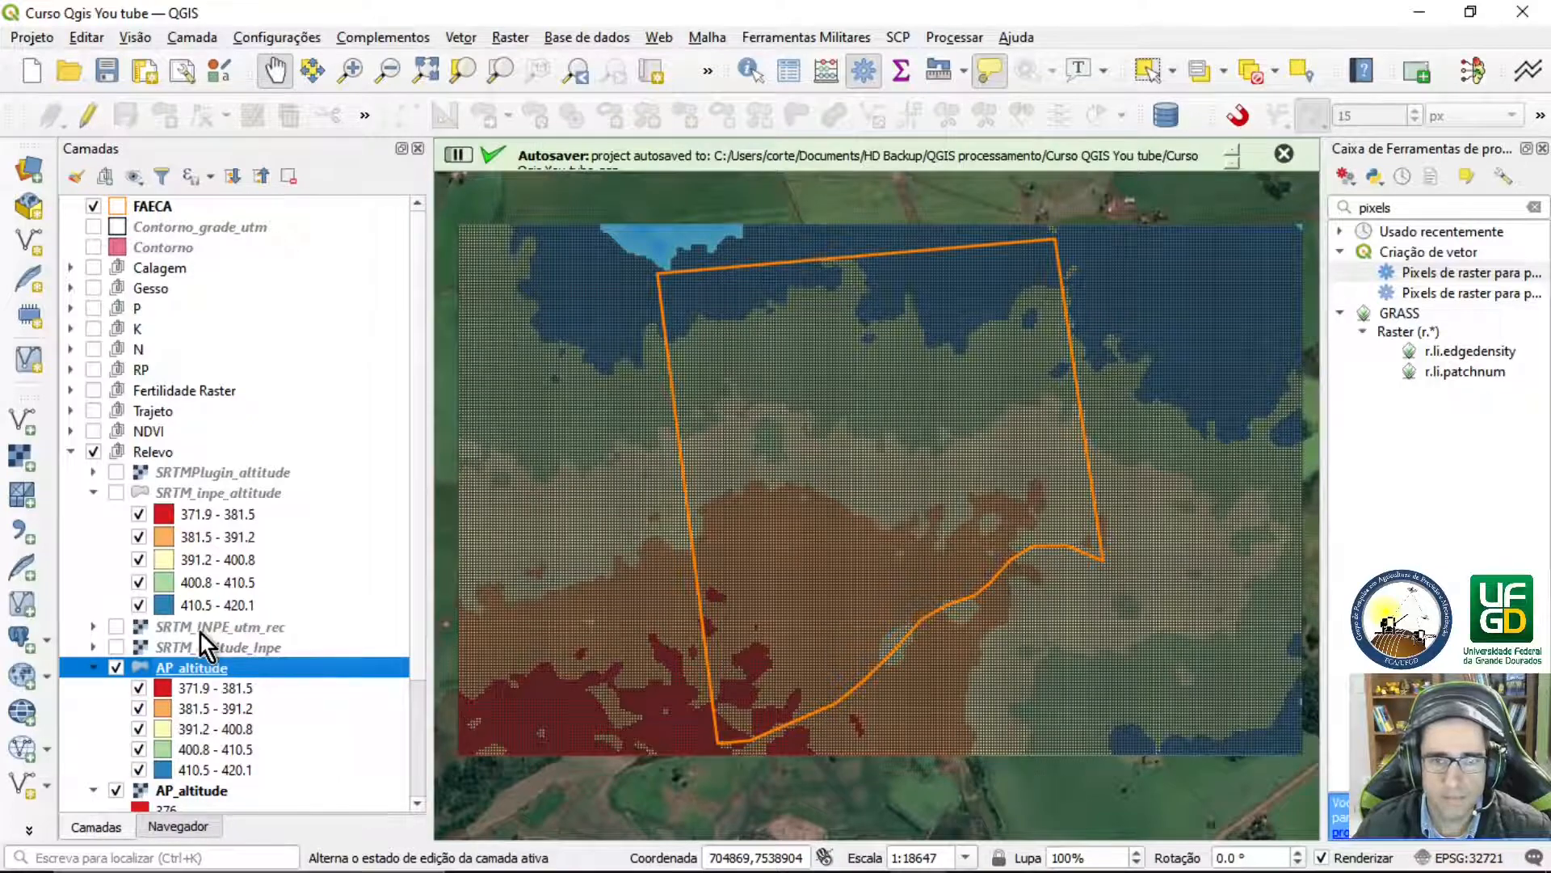
click(116, 790)
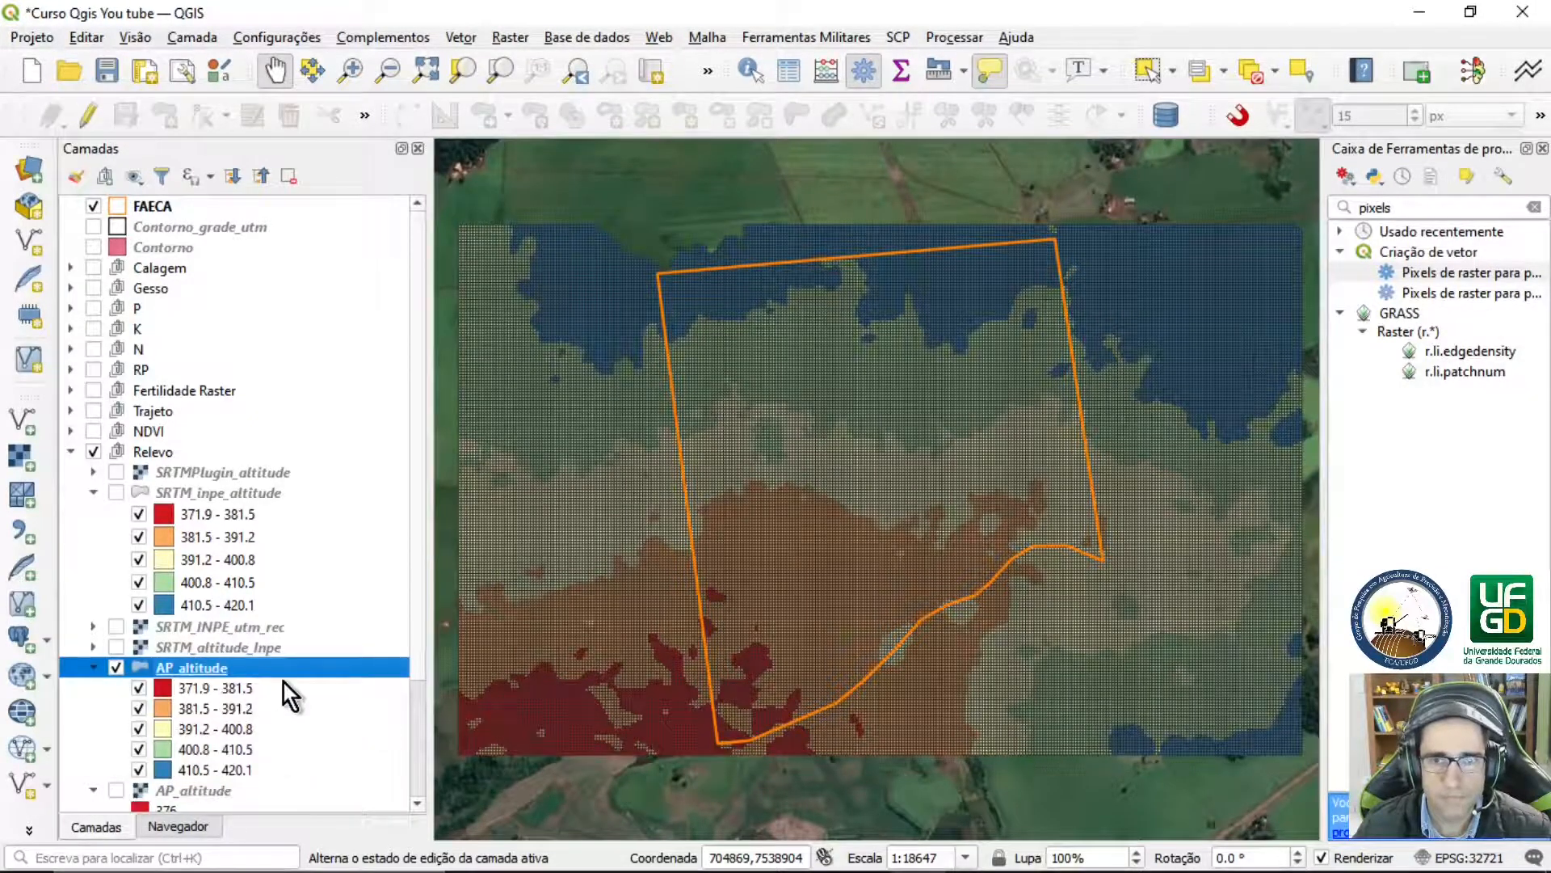
Classify the AP_altitude polygon layer's Altitude values with the Desvio padrão mode and apply the symbology
double_click(183, 672)
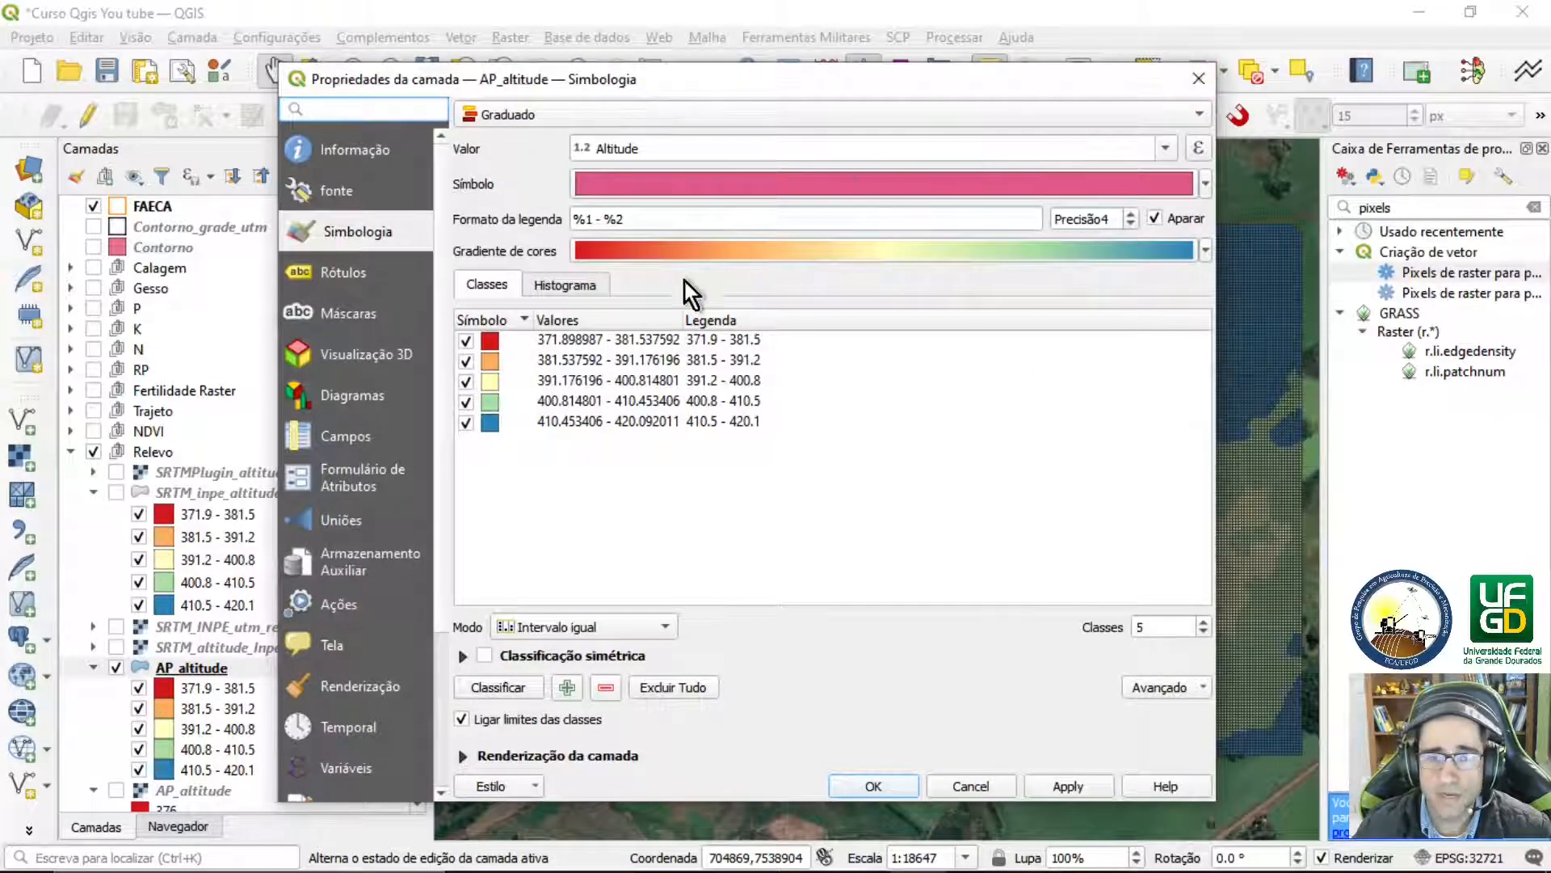
click(588, 627)
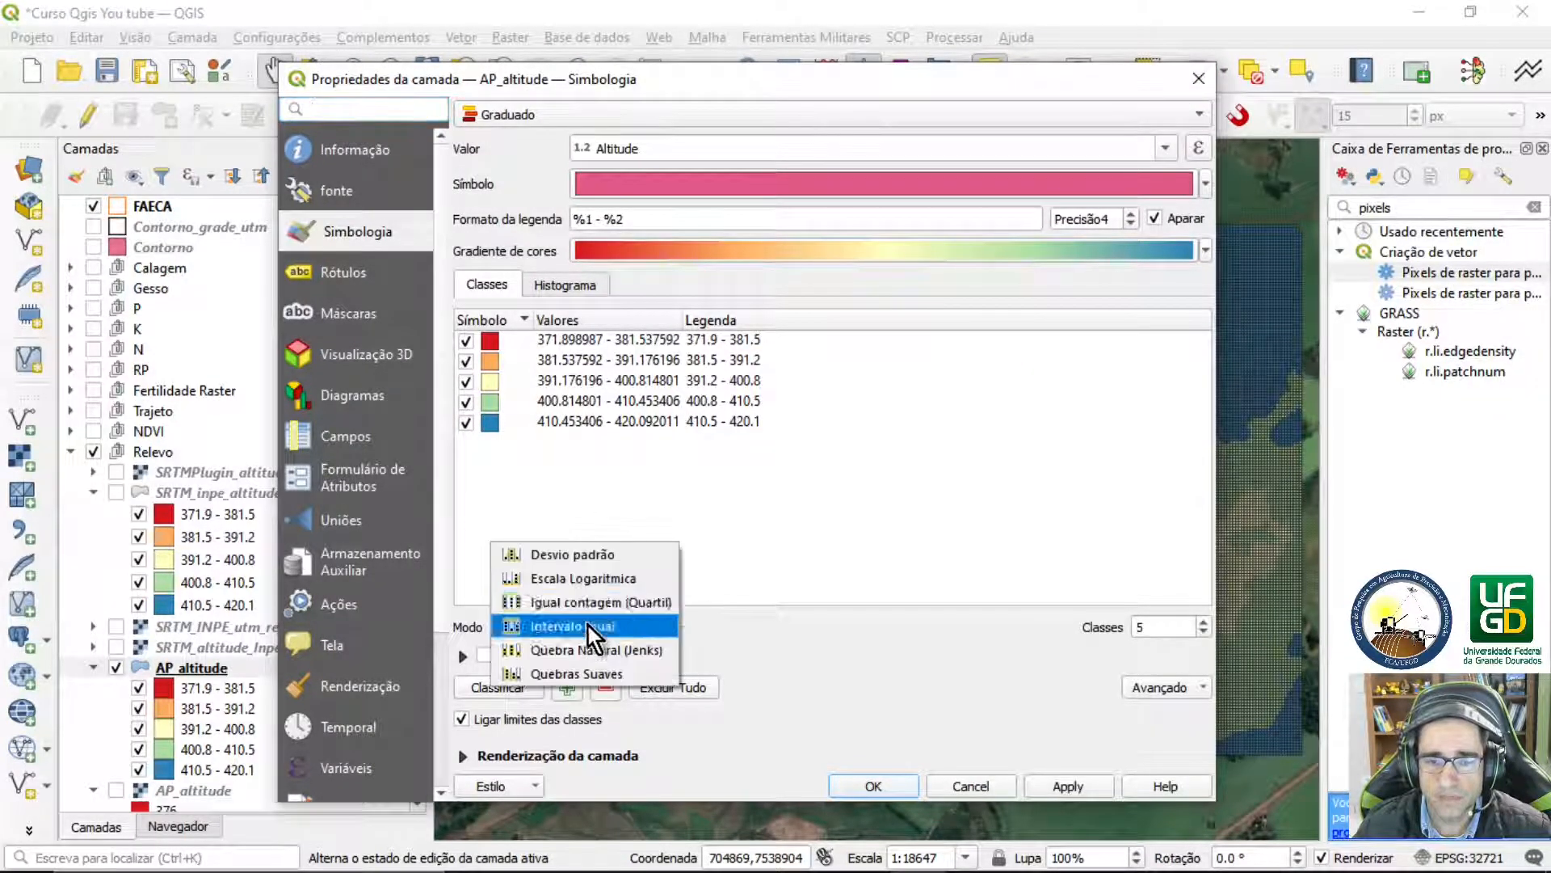
click(594, 556)
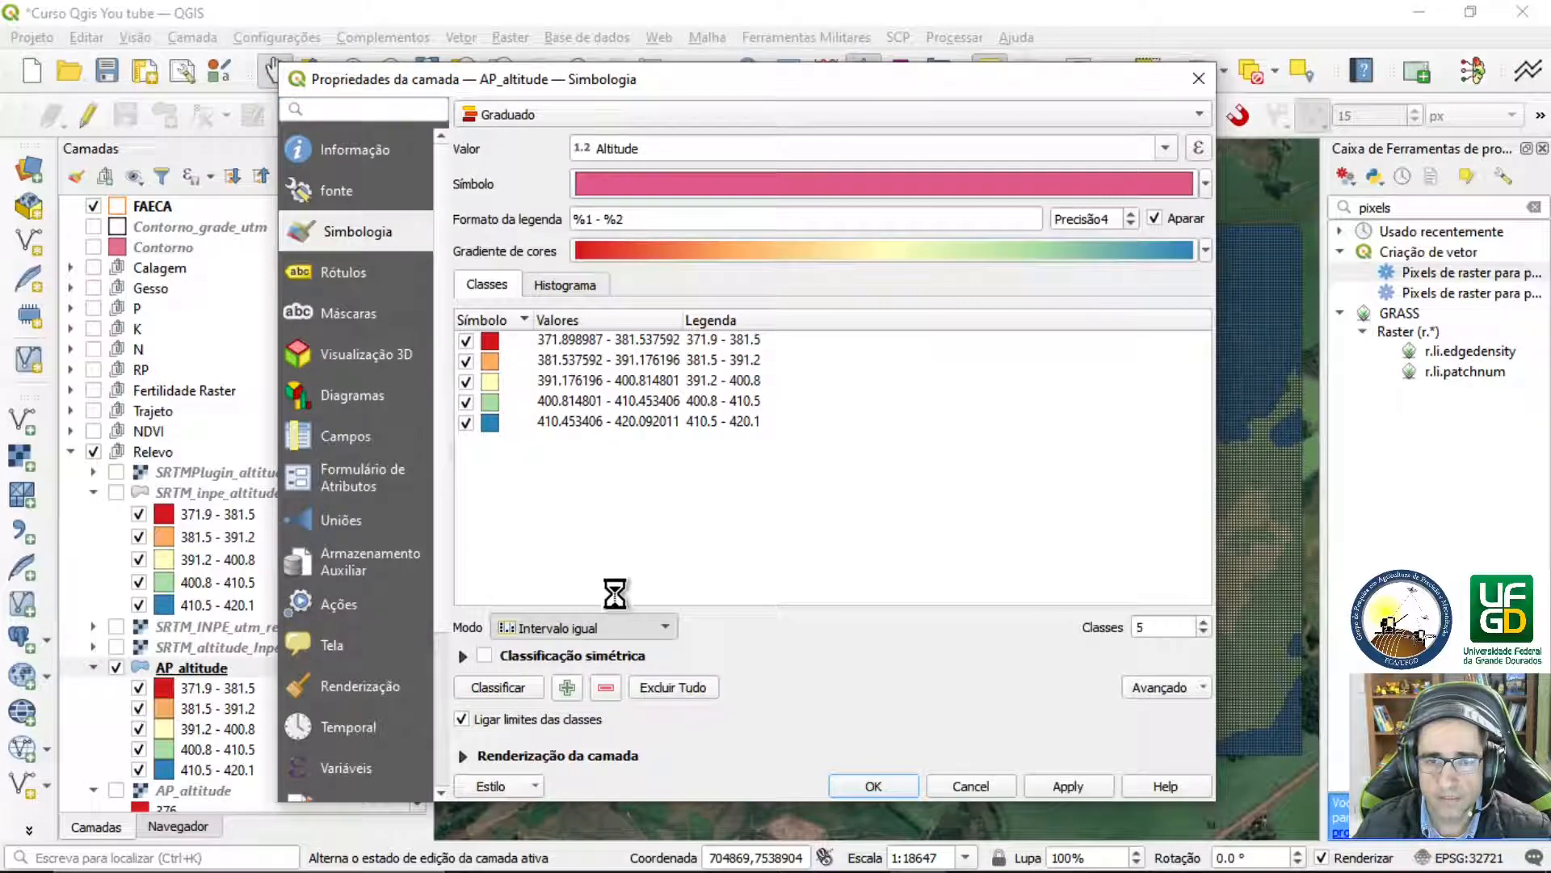
click(1068, 785)
mouse_move(879, 85)
mouse_down()
mouse_move(459, 346)
mouse_move(562, 301)
mouse_move(862, 98)
mouse_up()
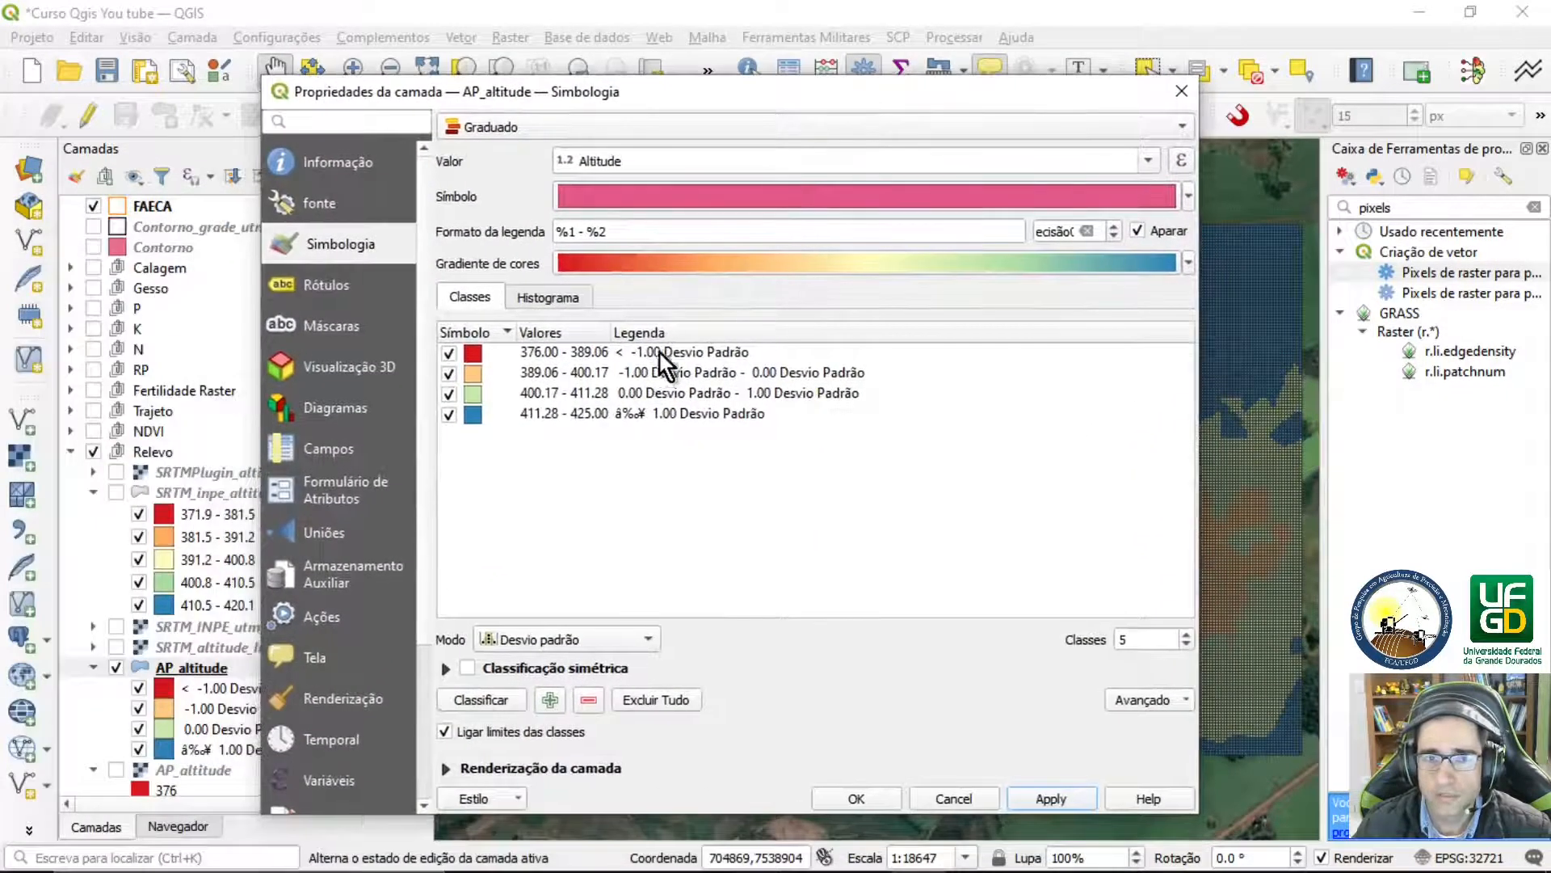
Reclassify the AP_altitude polygon layer with the Intervalo igual mode and accept the symbology
click(544, 649)
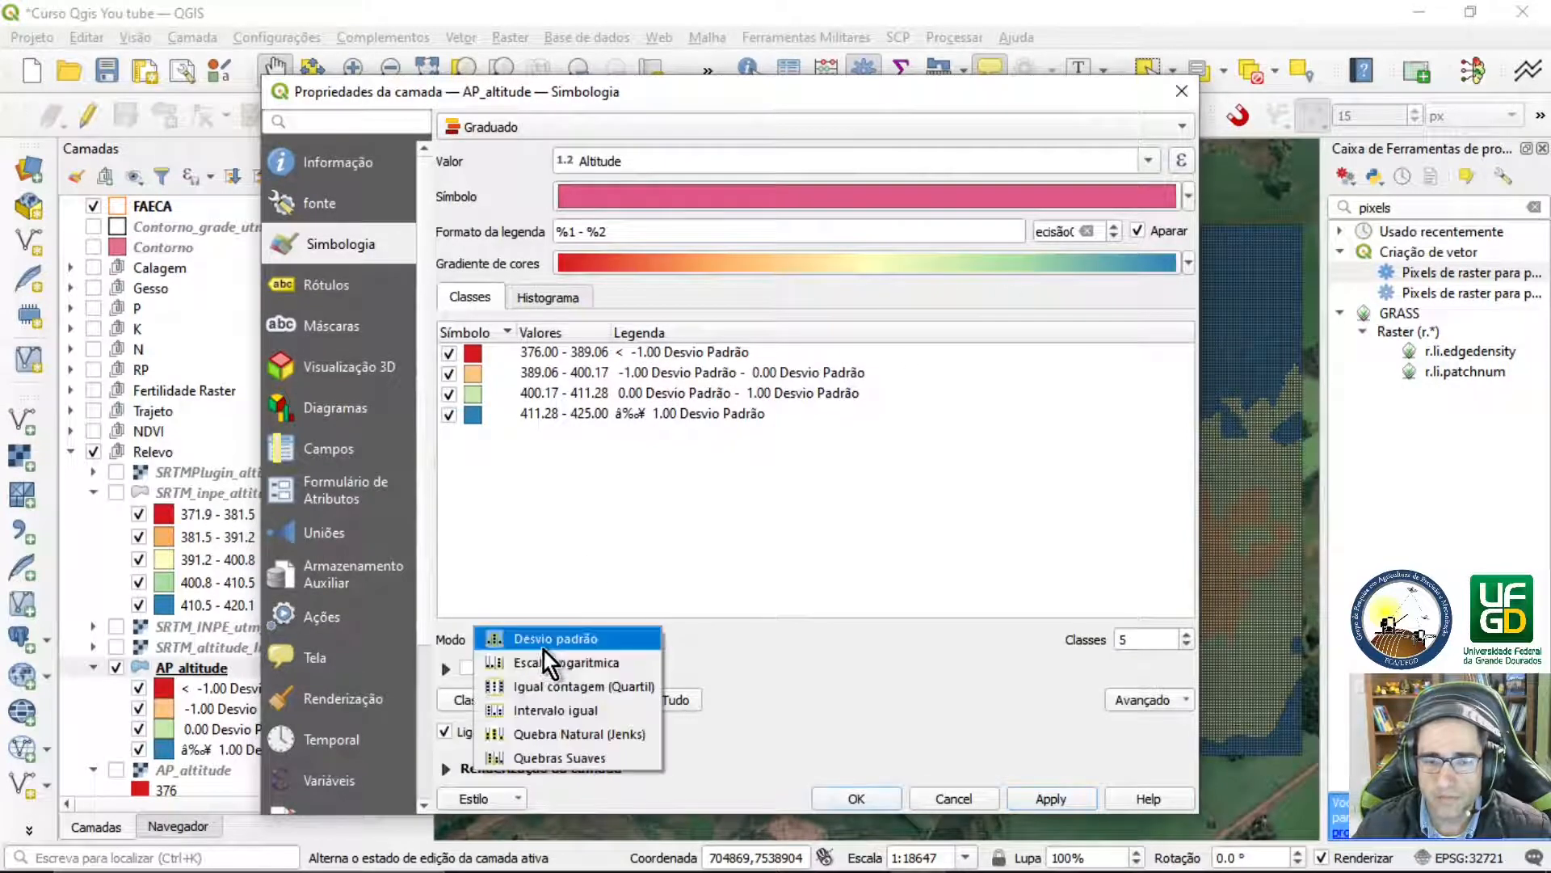
click(556, 710)
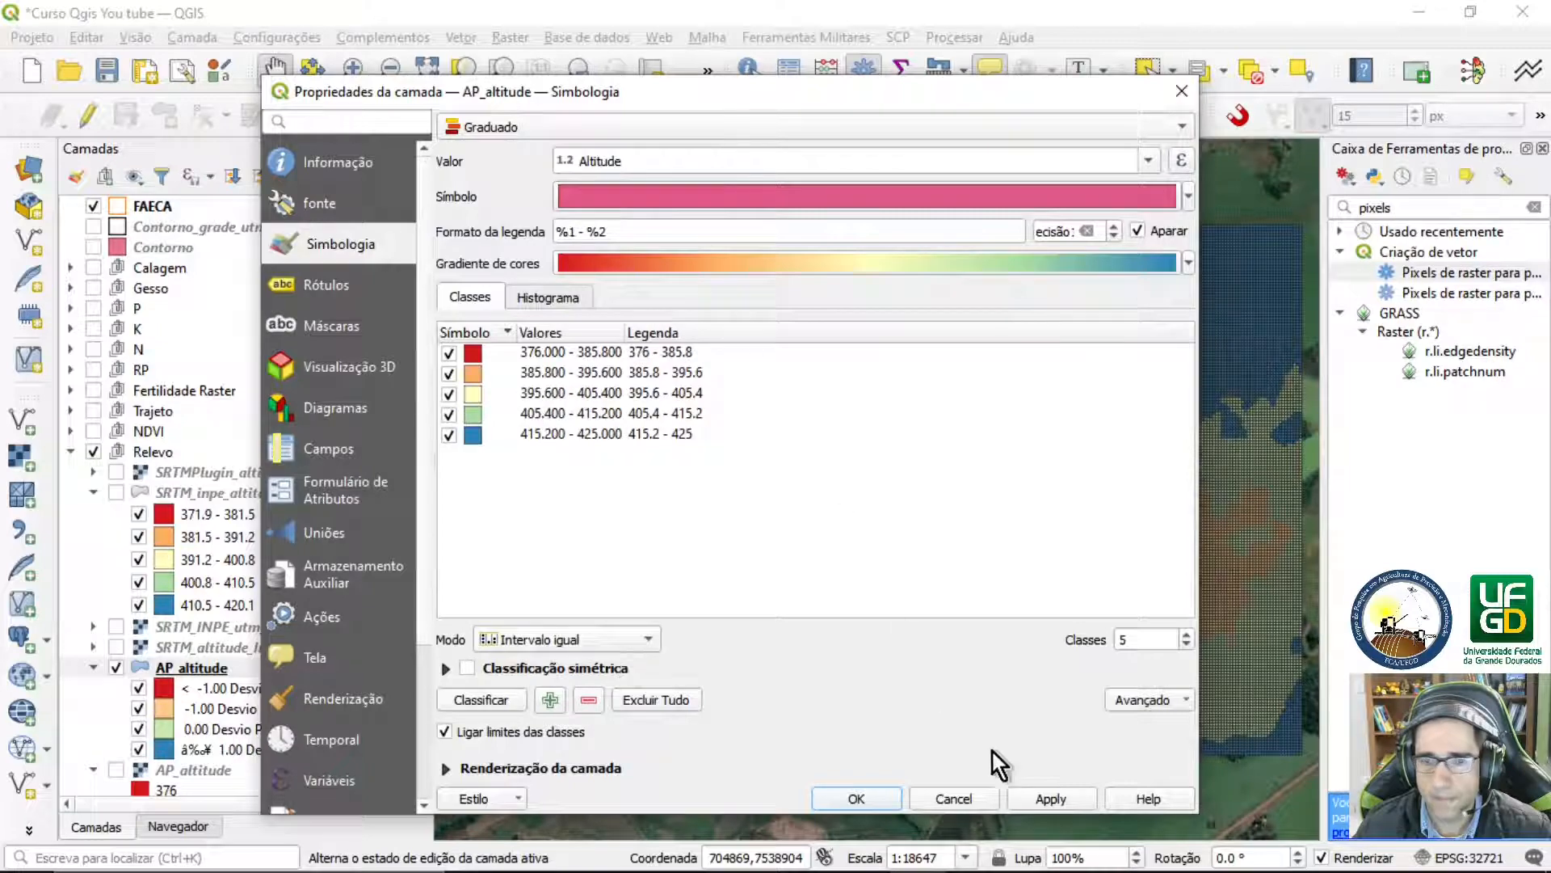
click(1053, 798)
click(880, 796)
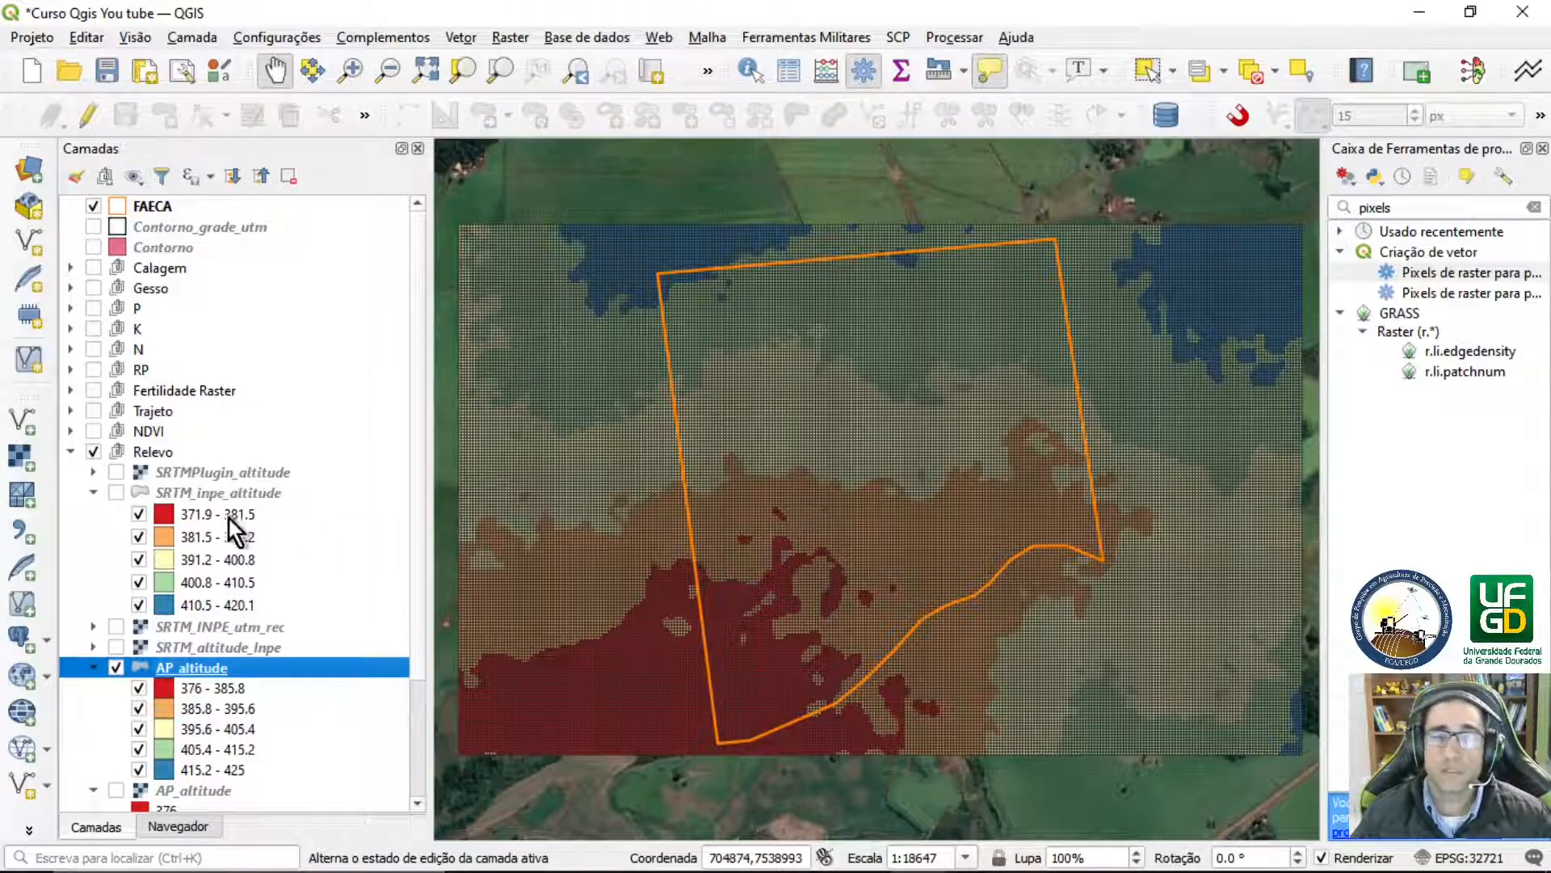
Compare the SRTM_inpe_altitude polygons with the AP_altitude polygons by switching the SRTM layer's visibility on and off
click(116, 493)
click(116, 493)
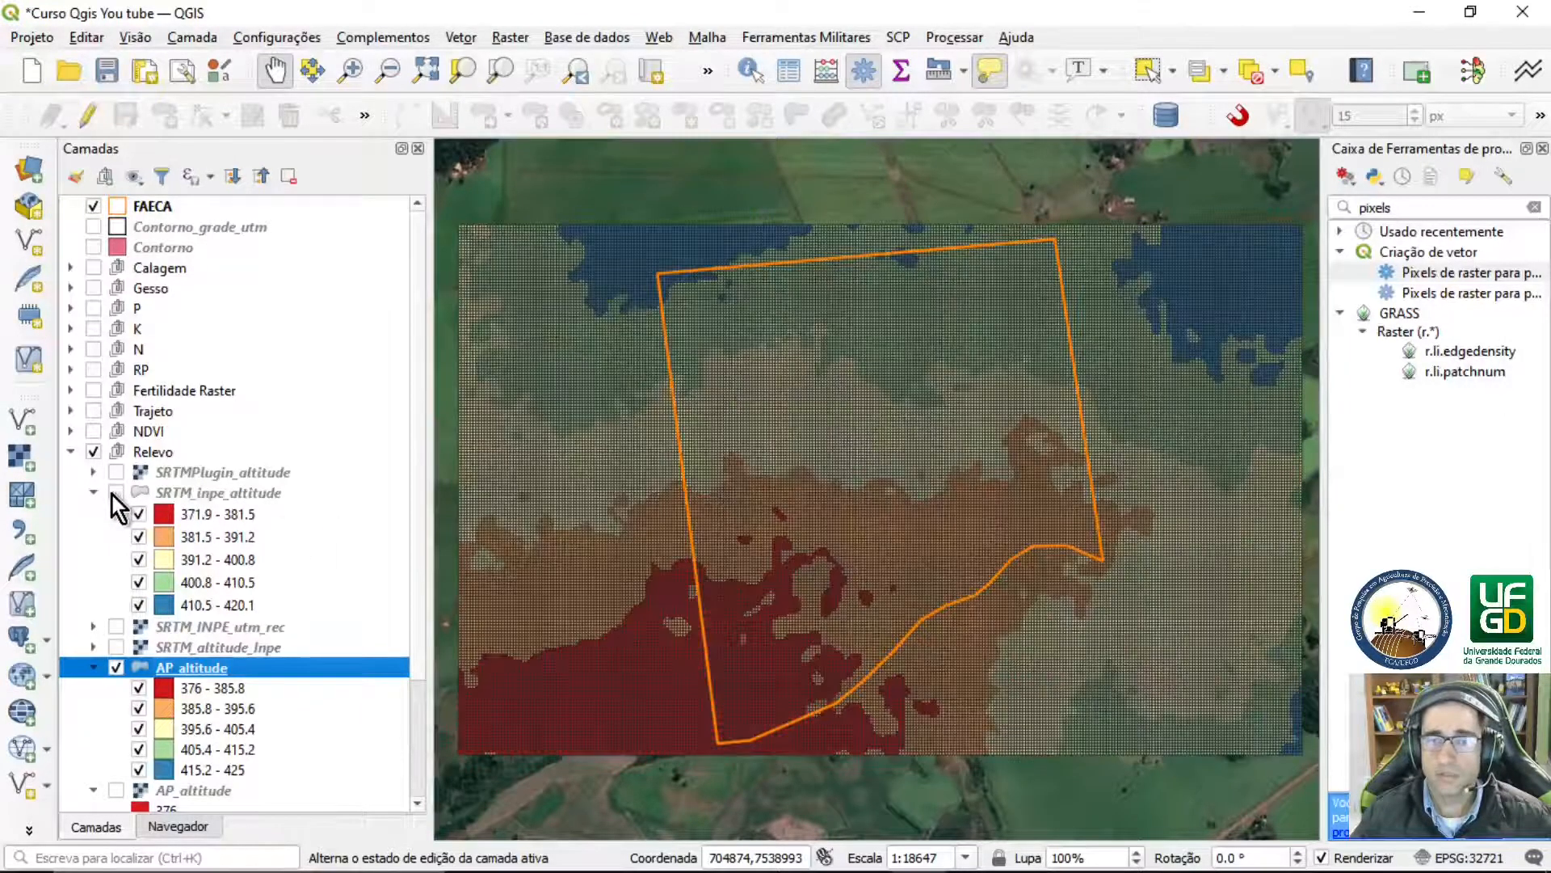
click(114, 494)
click(114, 495)
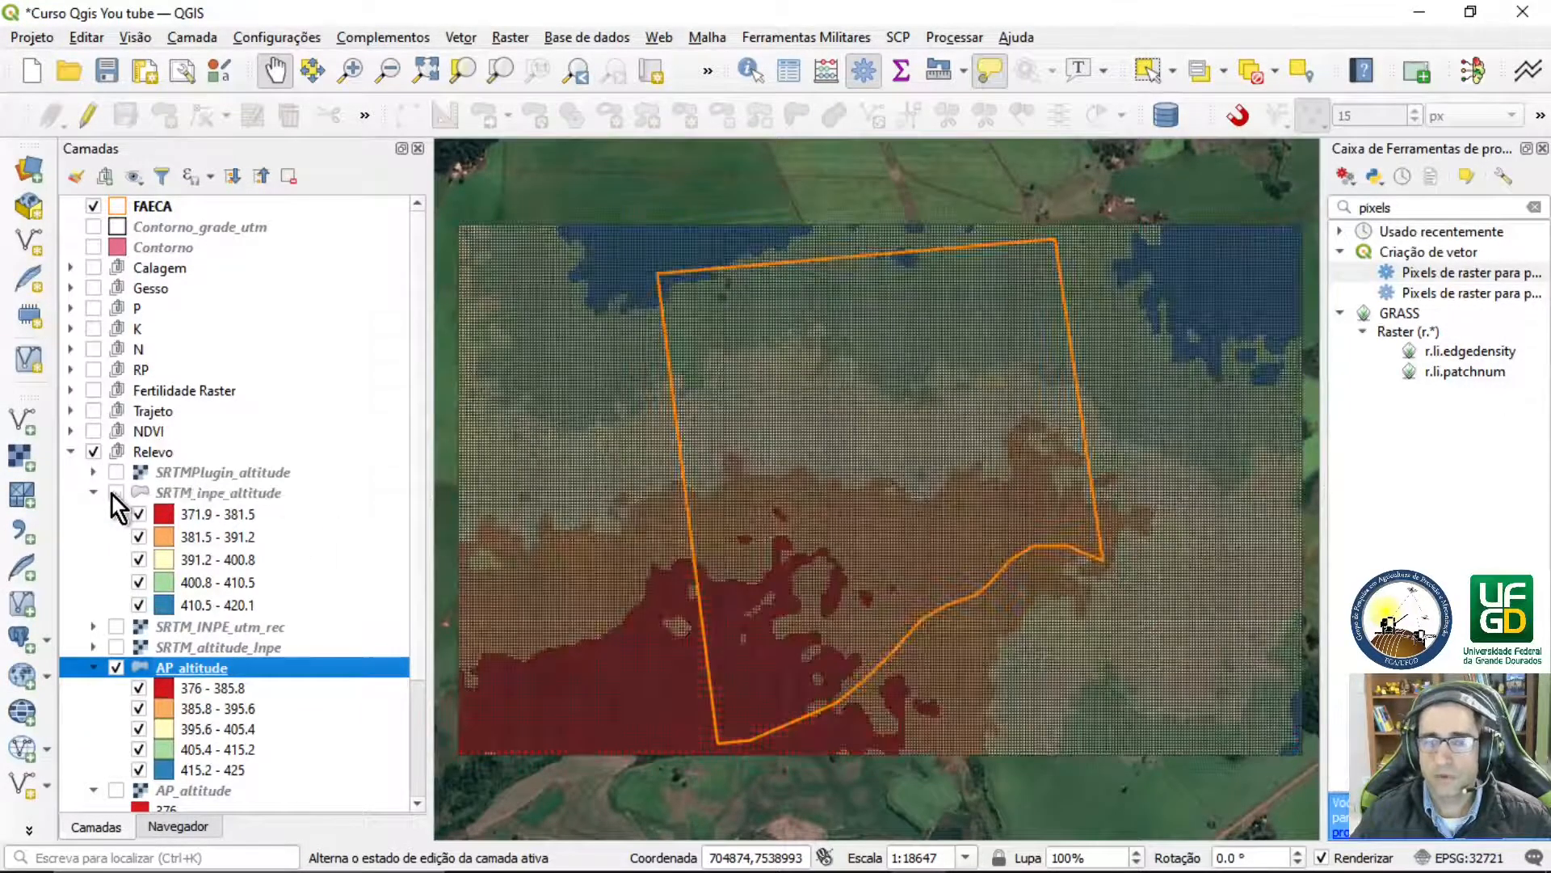
click(114, 494)
click(114, 494)
Collapse the legends of the AP_altitude and SRTM_inpe_altitude layers and hide the AP_altitude polygon layer
click(93, 667)
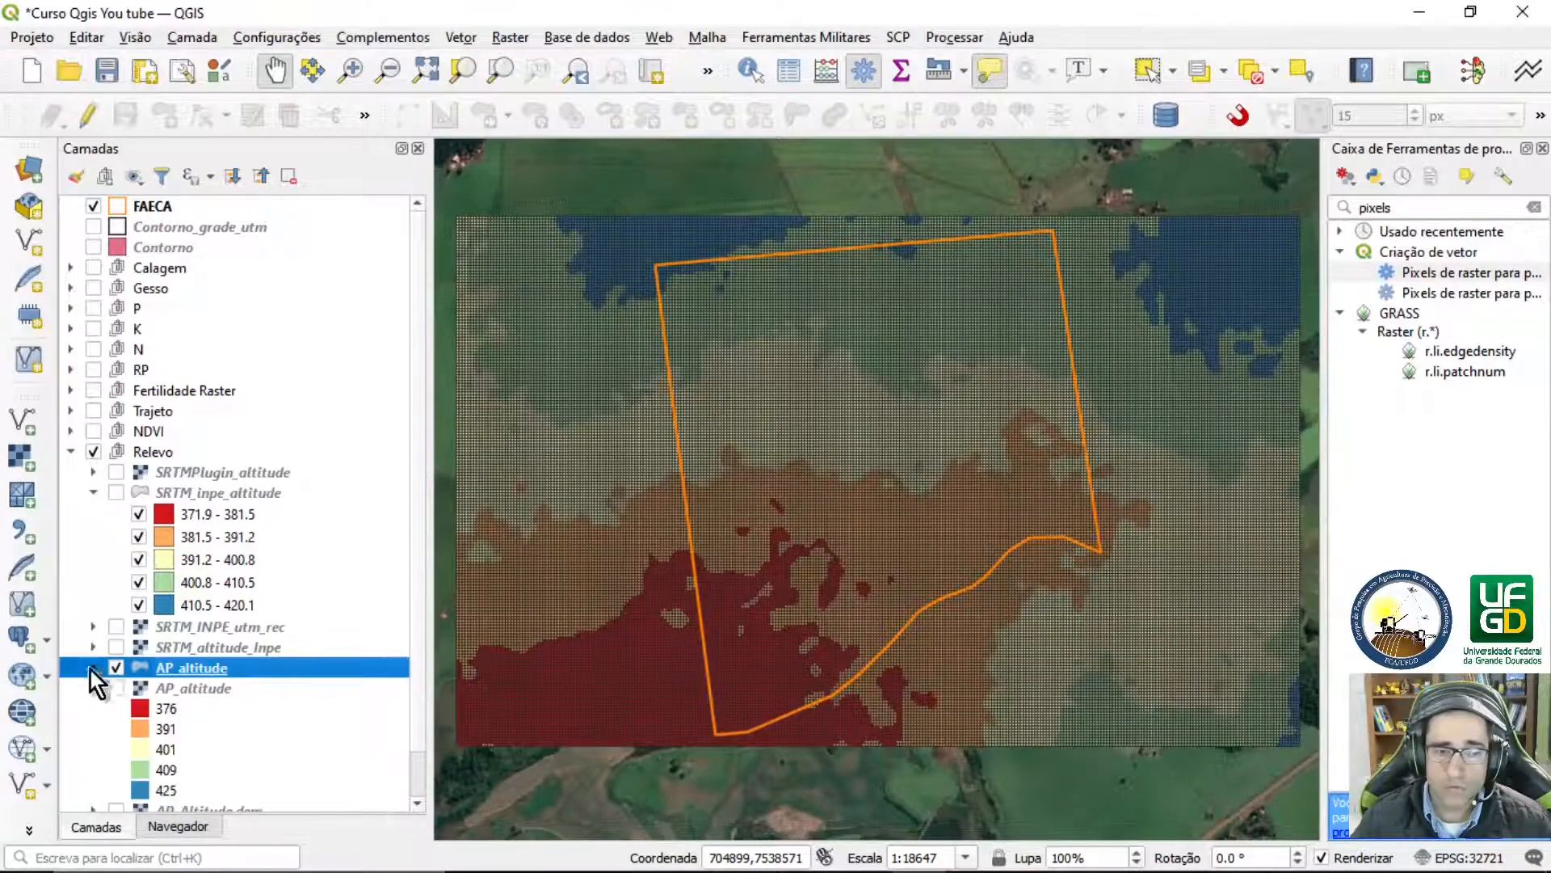
click(93, 687)
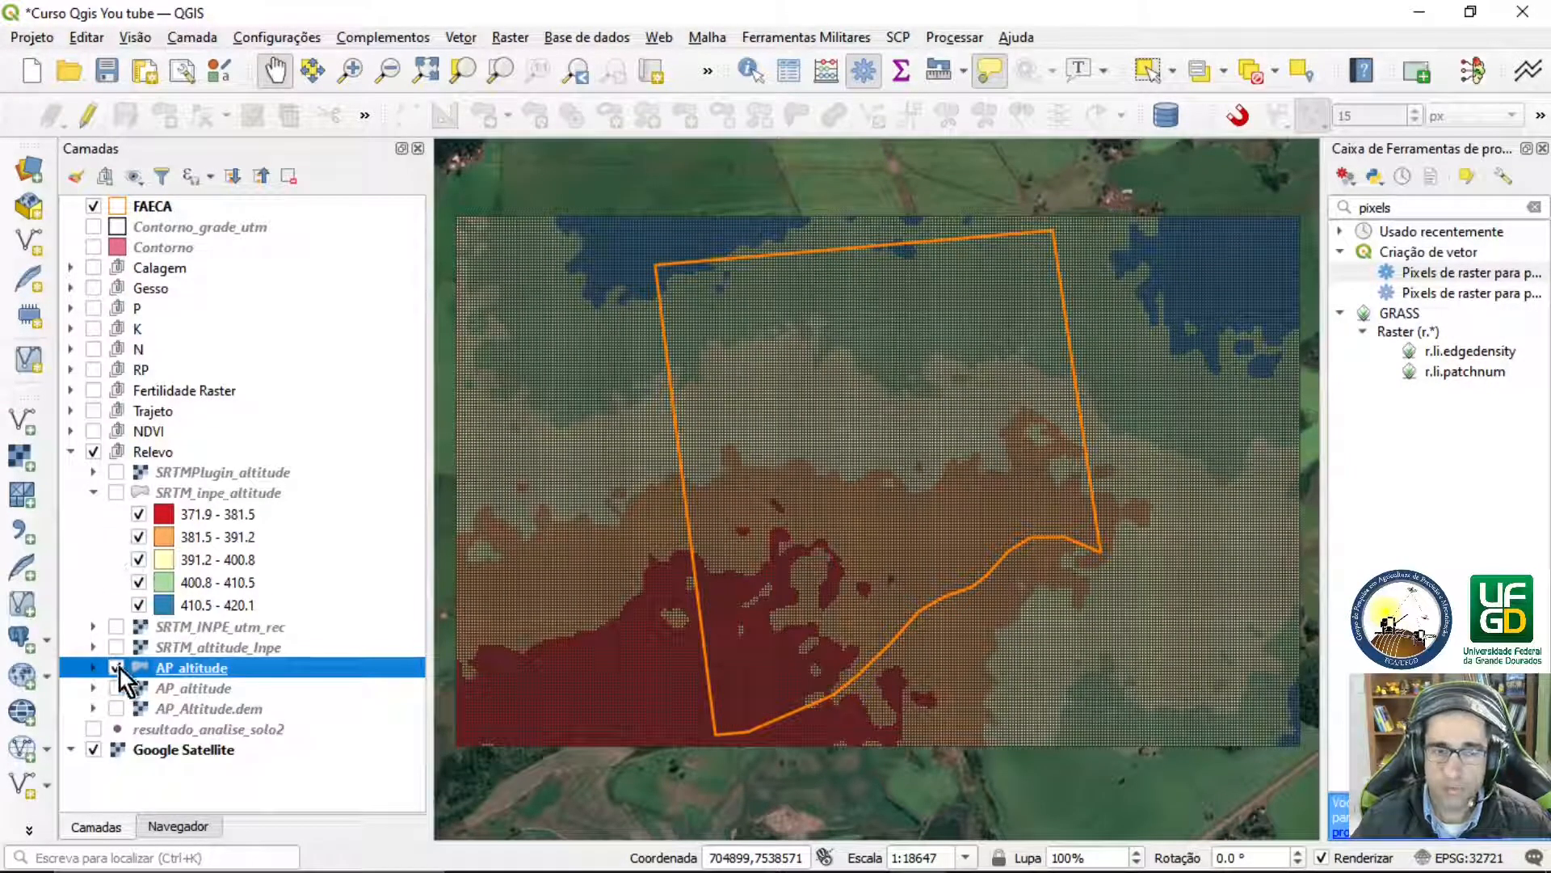
click(92, 492)
click(116, 554)
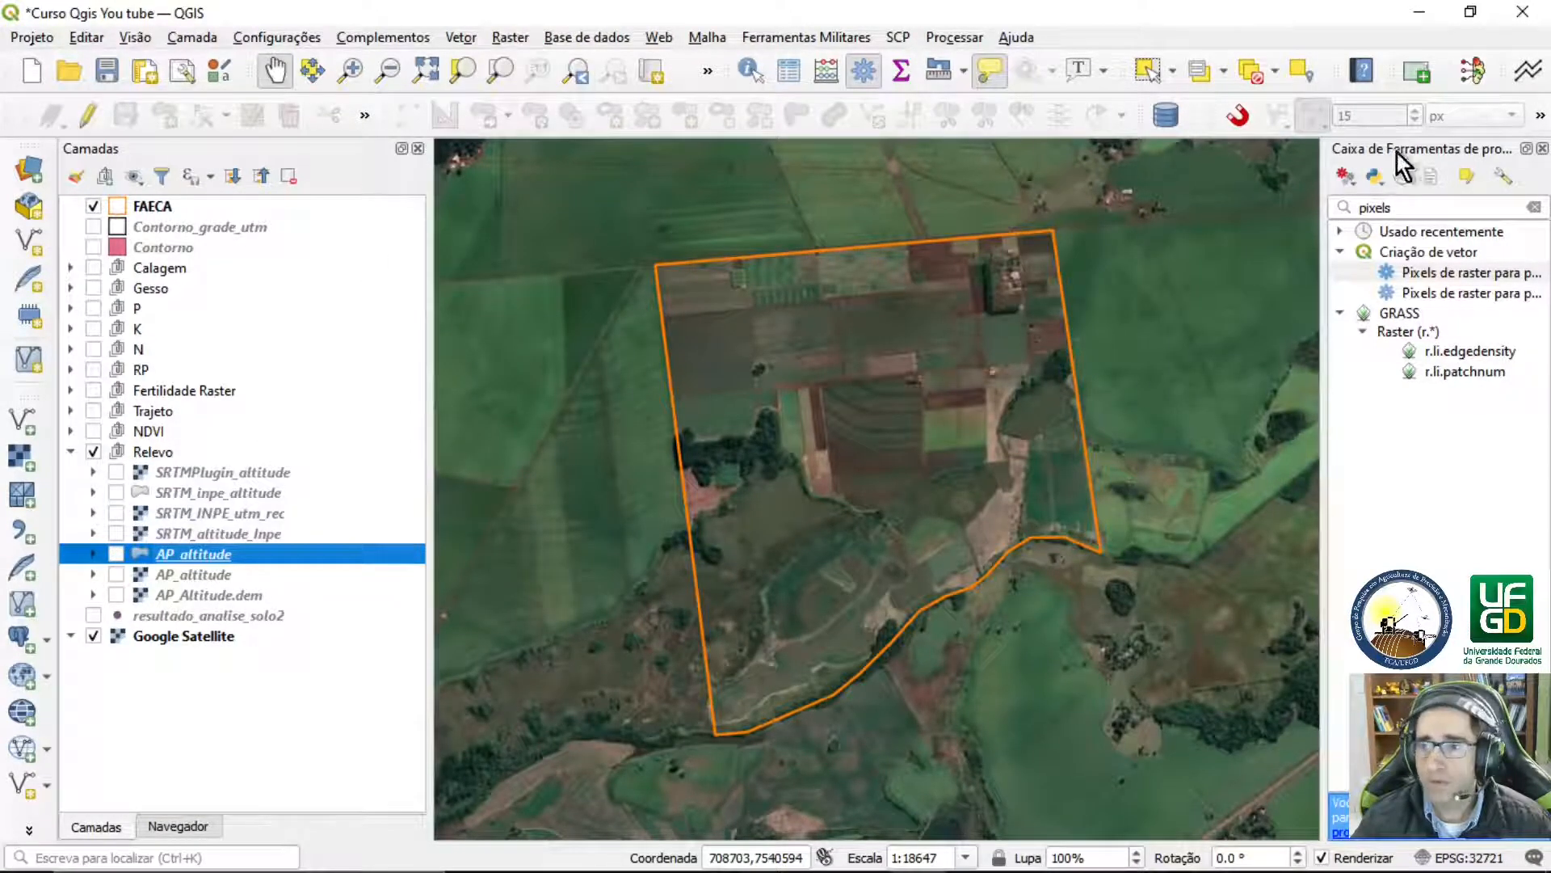
drag(1408, 207, 1350, 204)
text(decli)
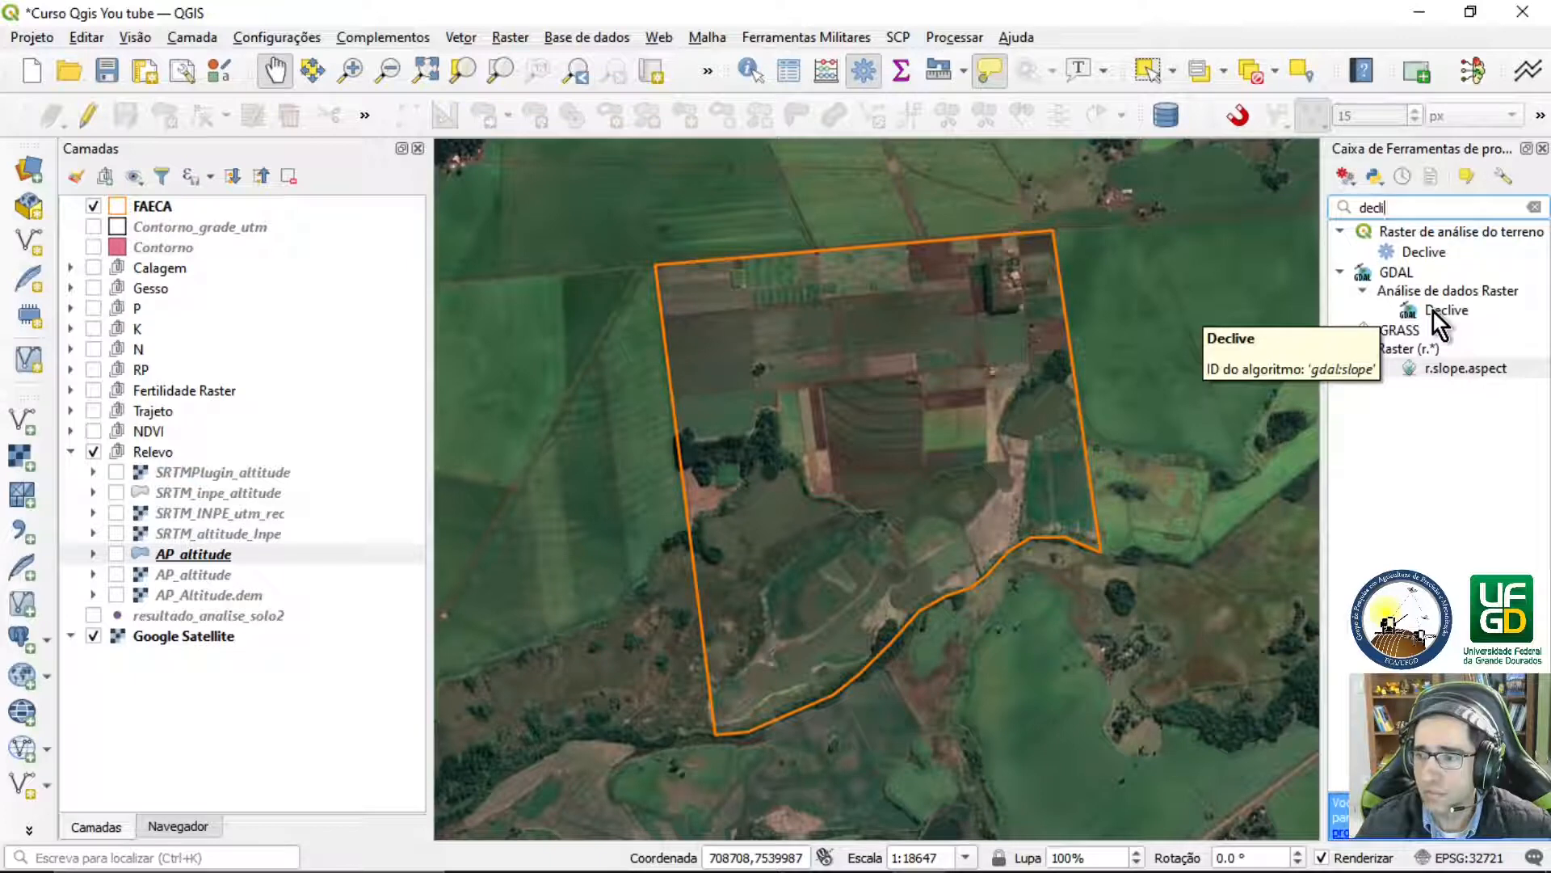
click(504, 45)
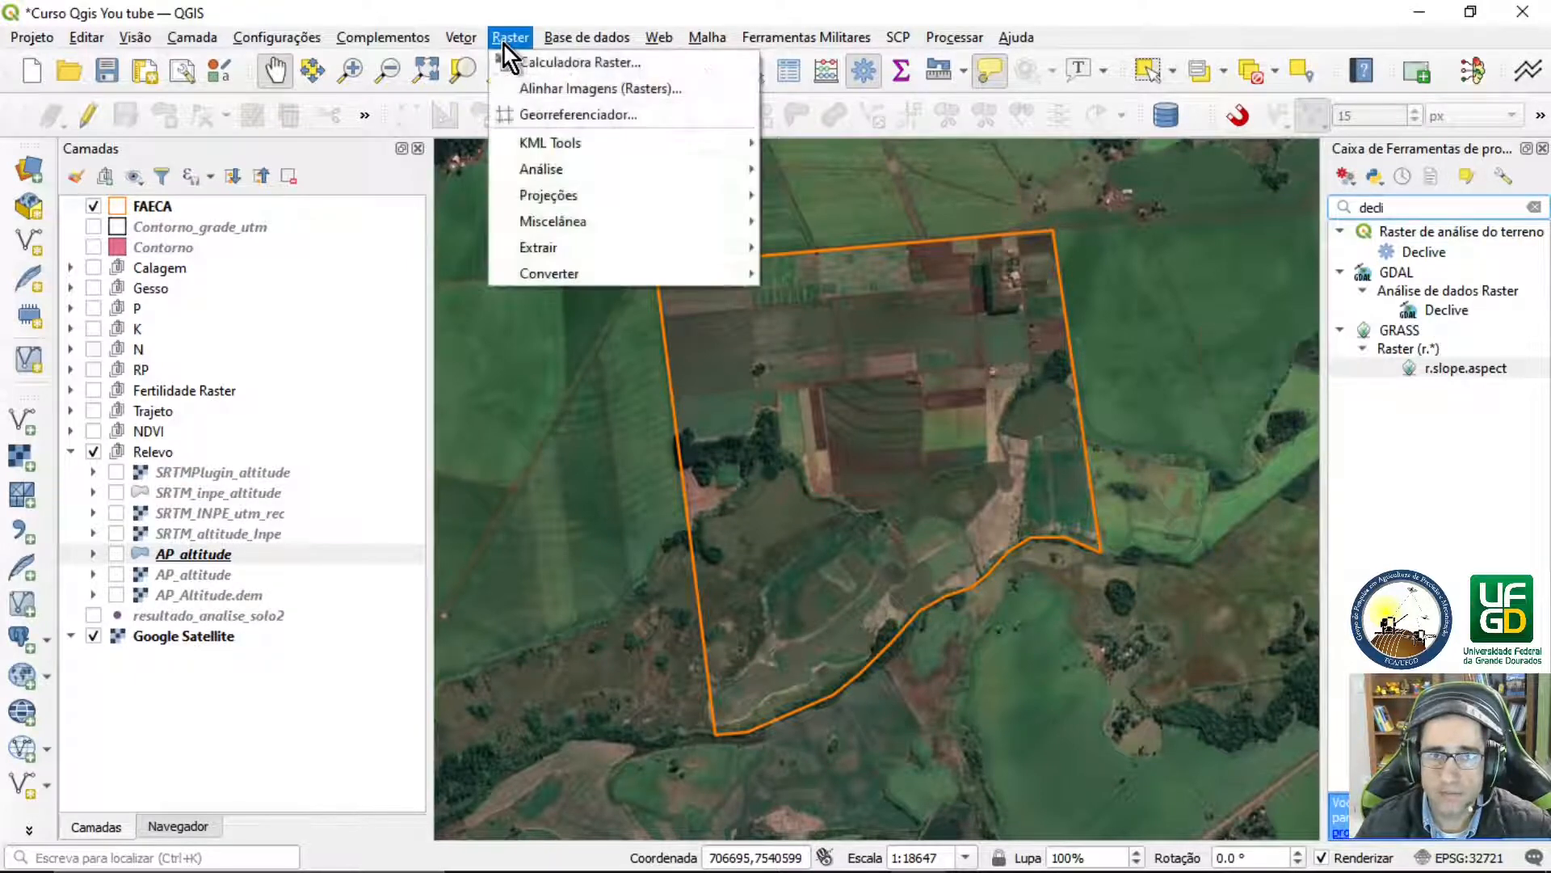
mouse_move(541, 168)
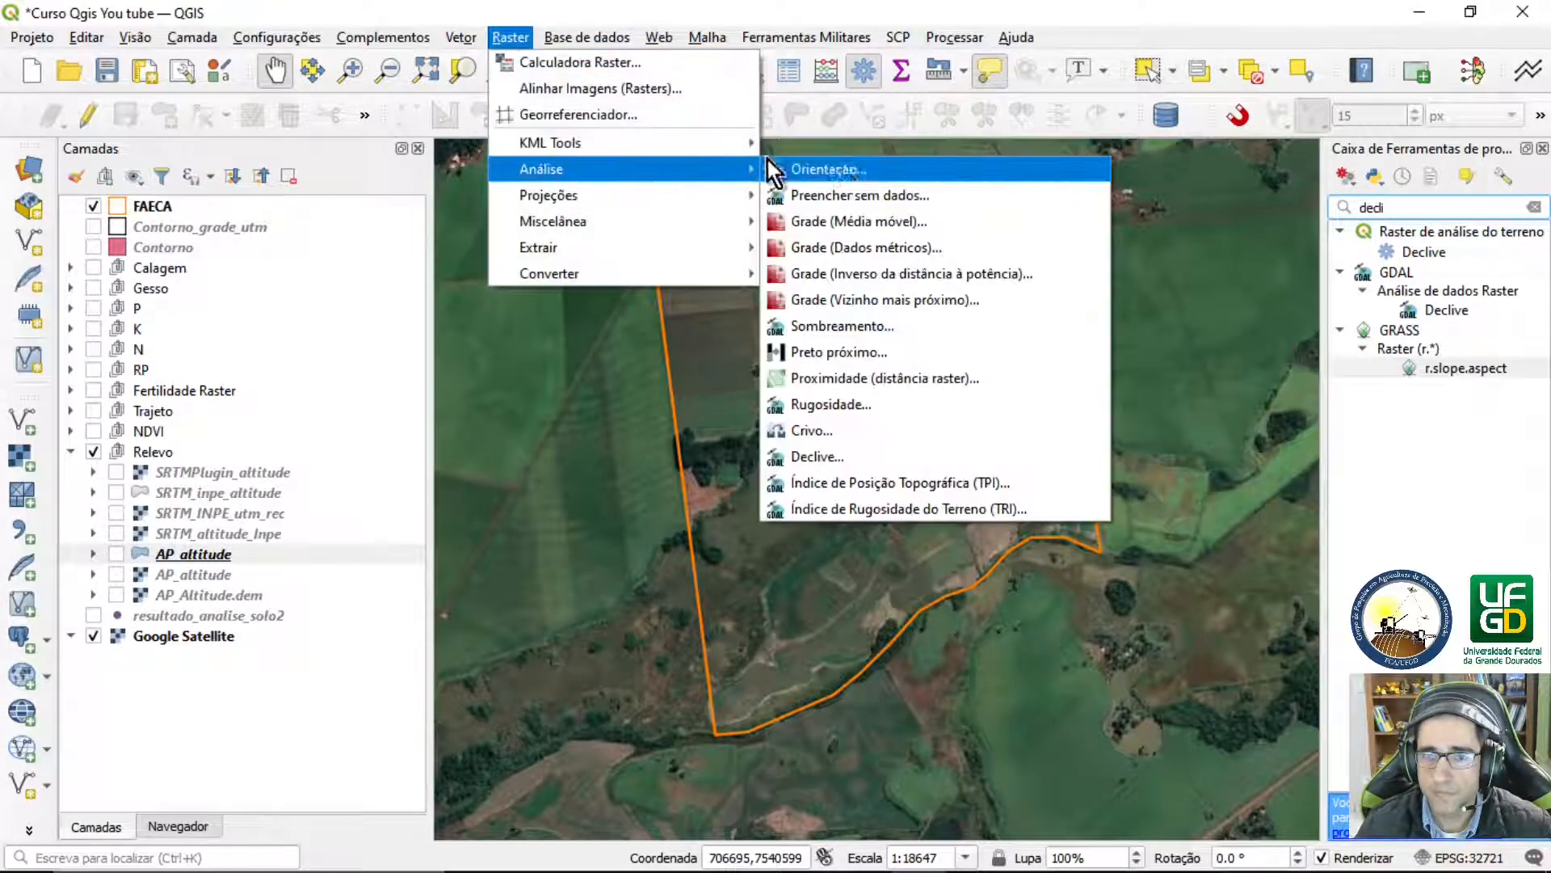
click(818, 458)
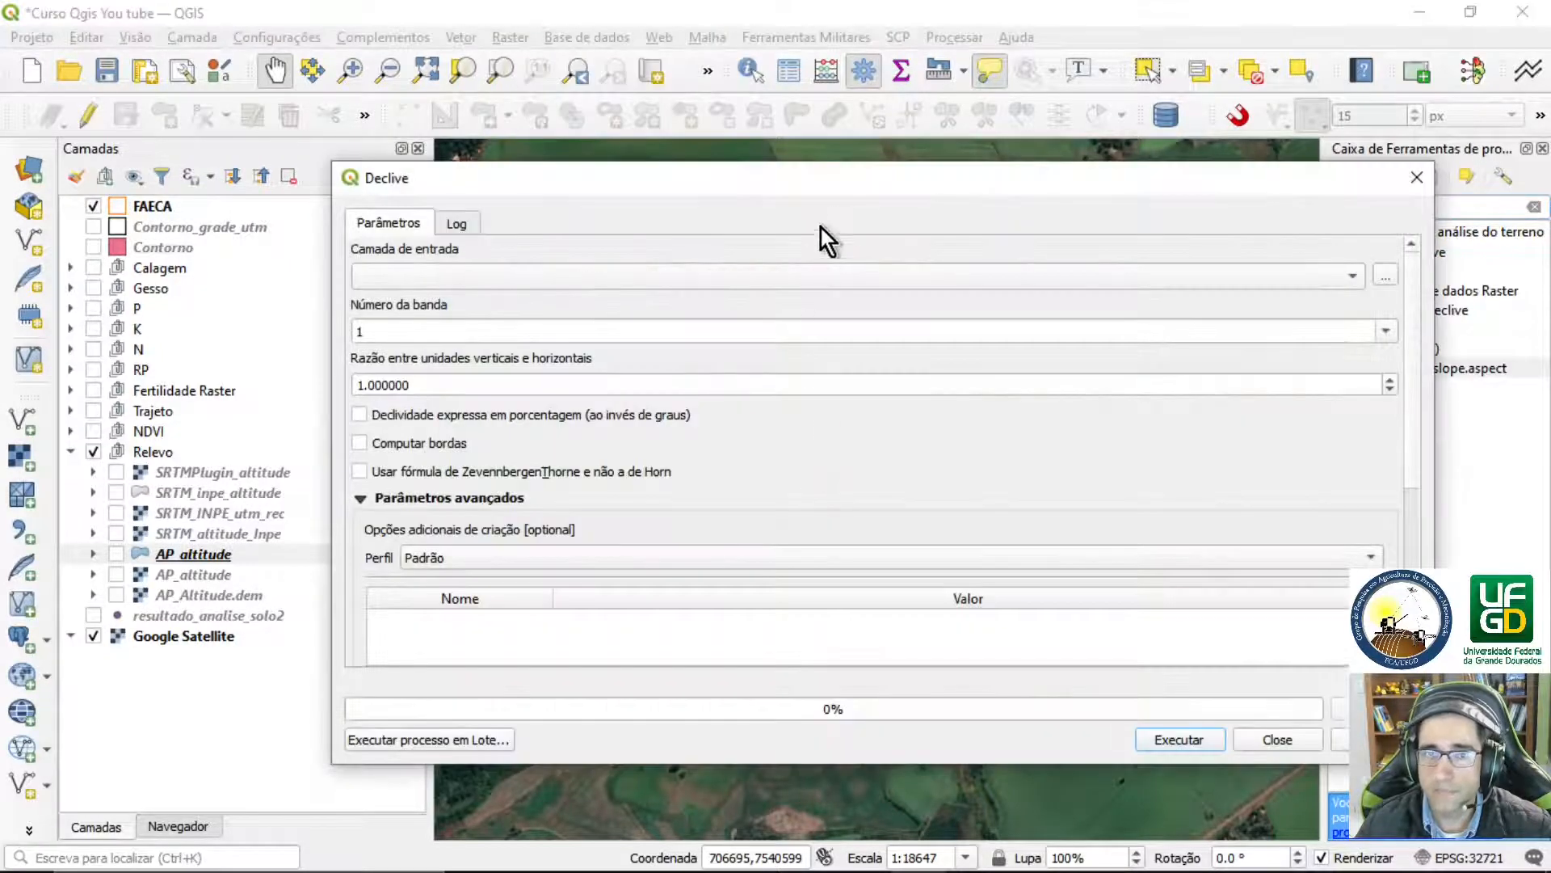
drag(844, 182, 845, 163)
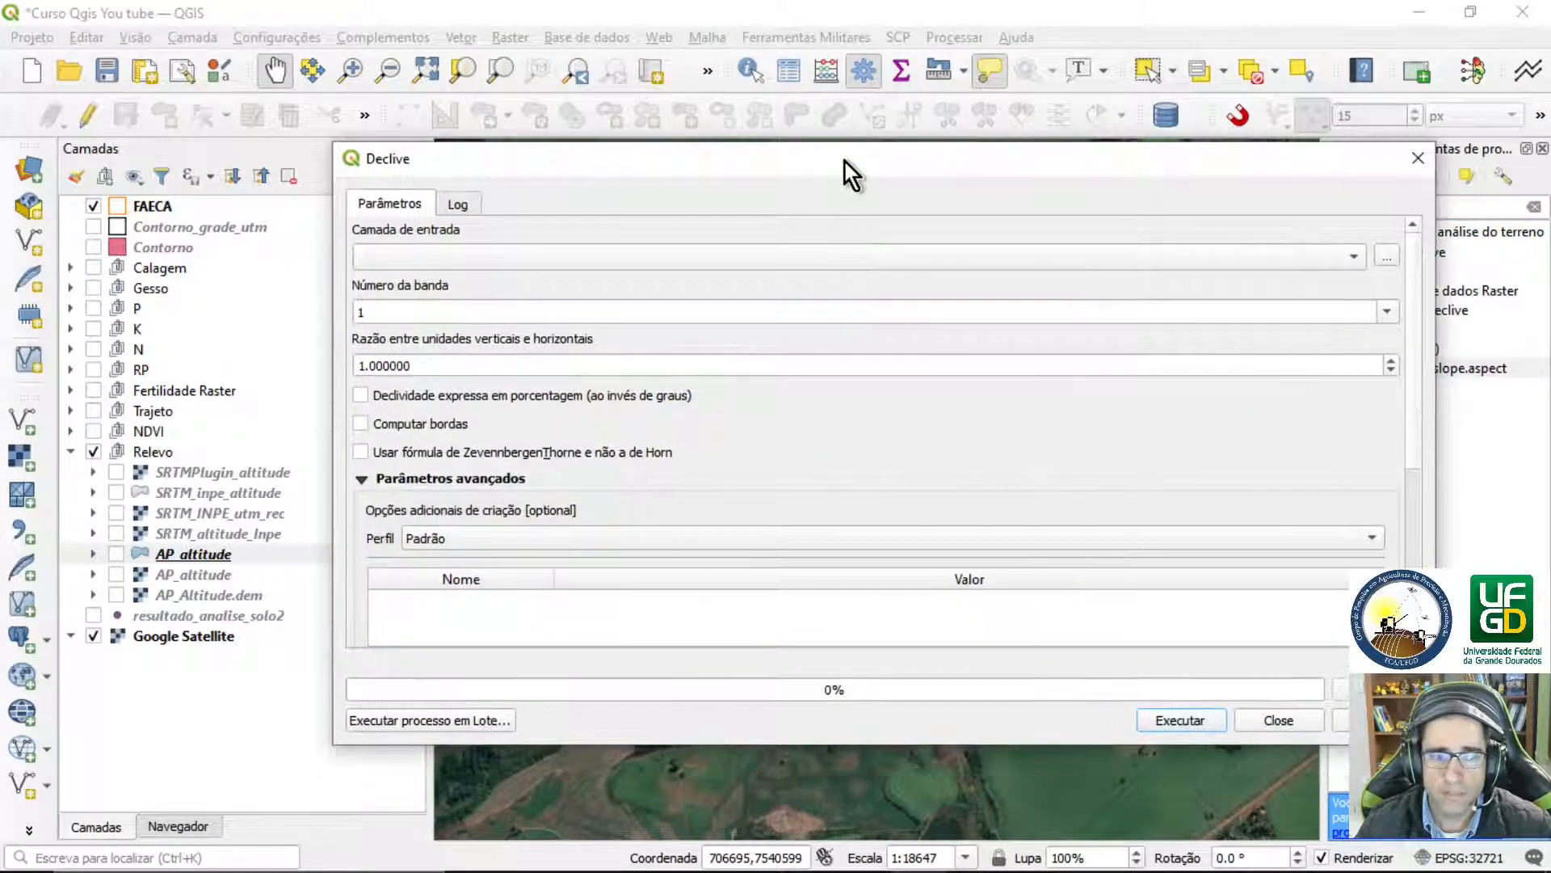
click(808, 257)
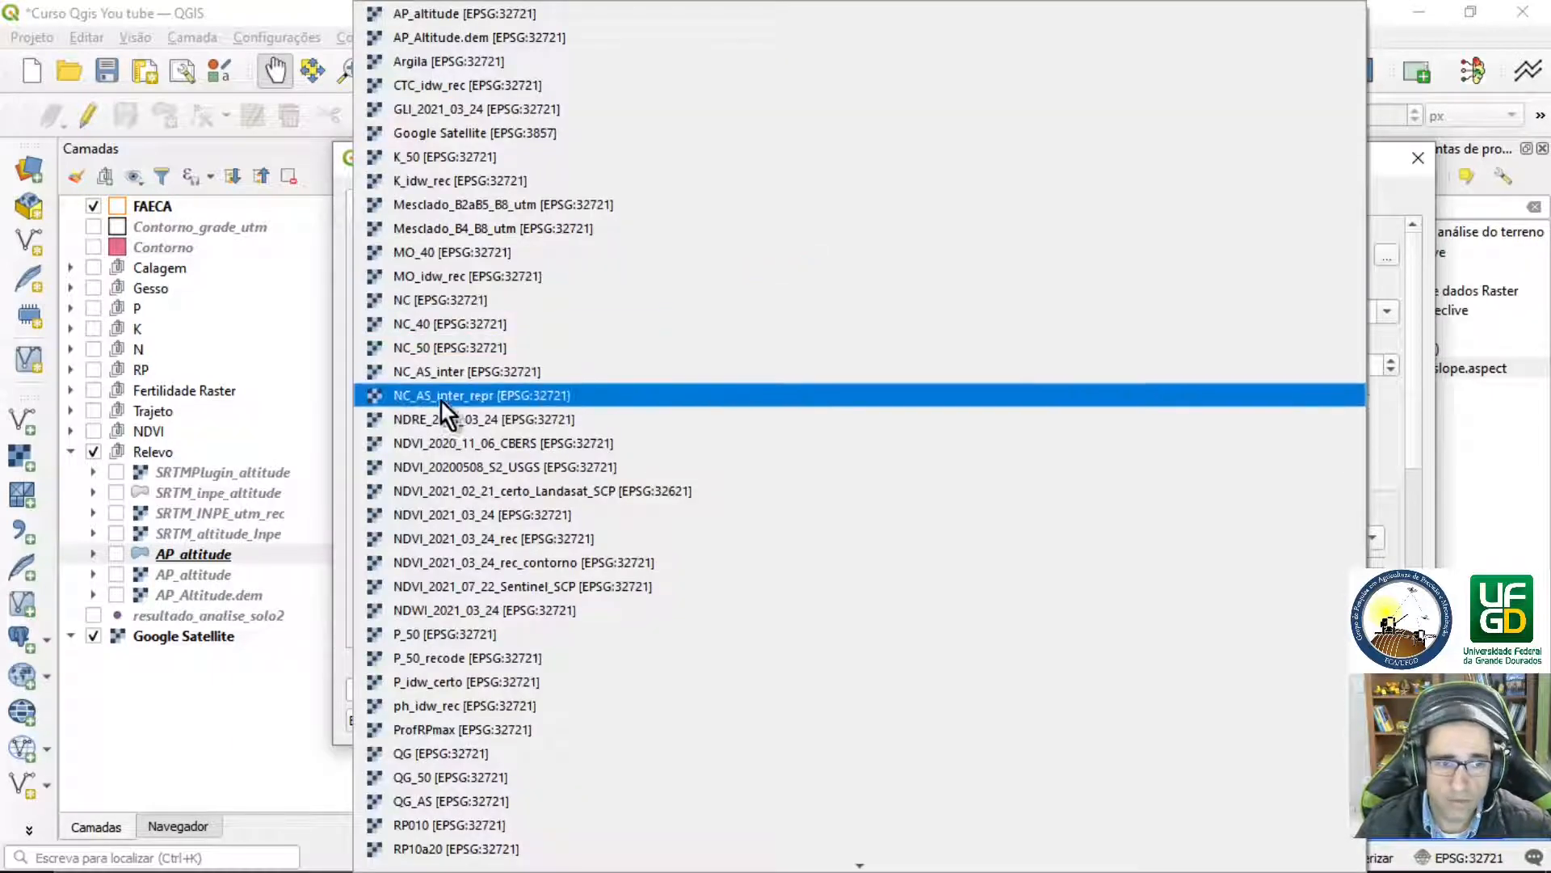
click(1385, 22)
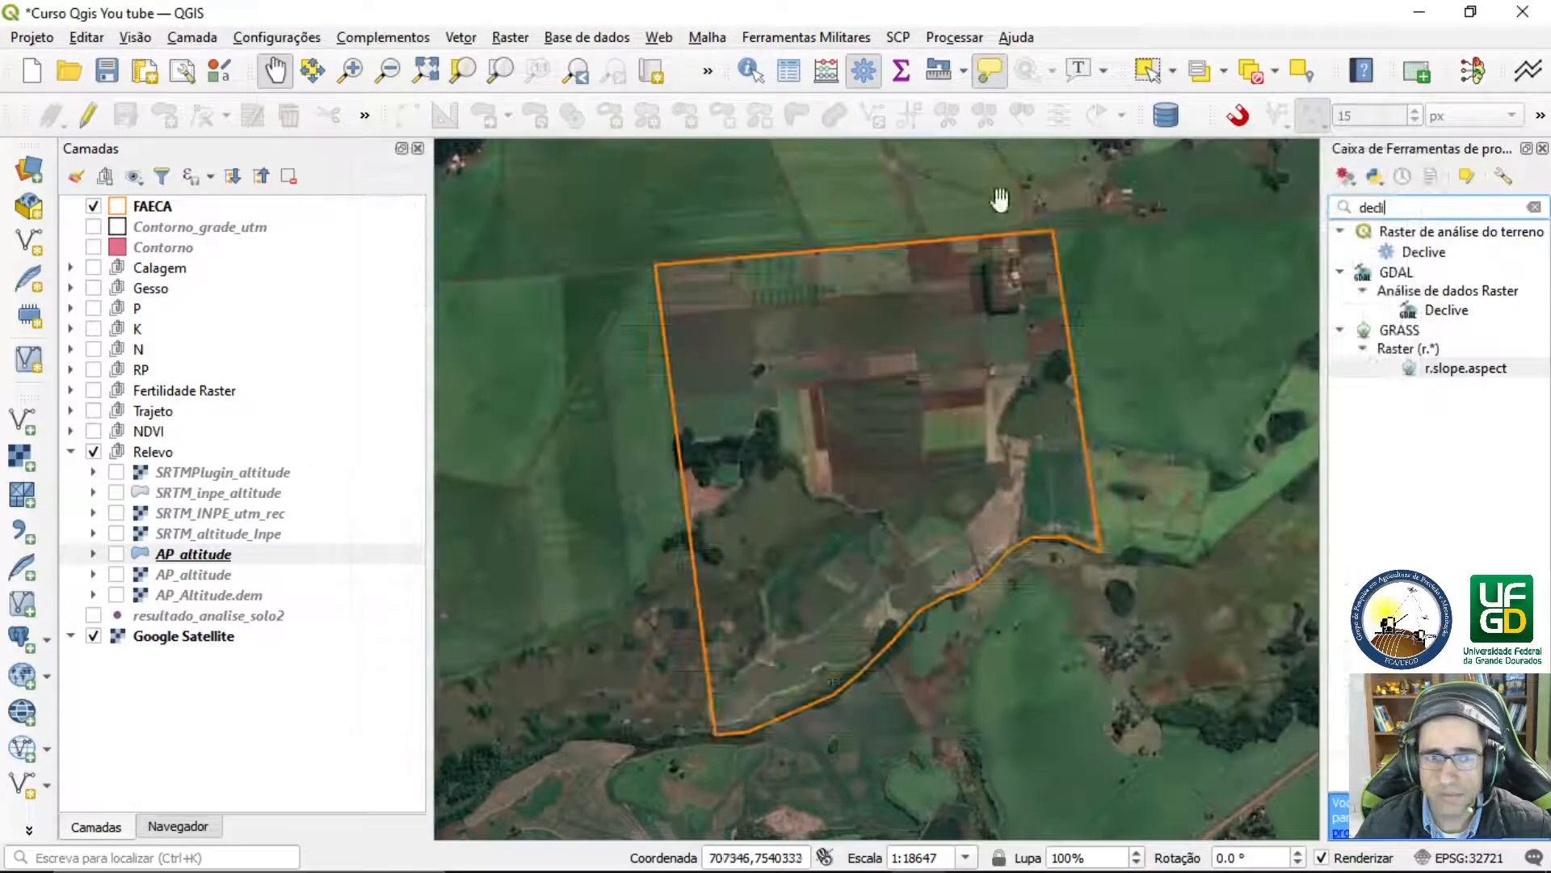
click(1417, 156)
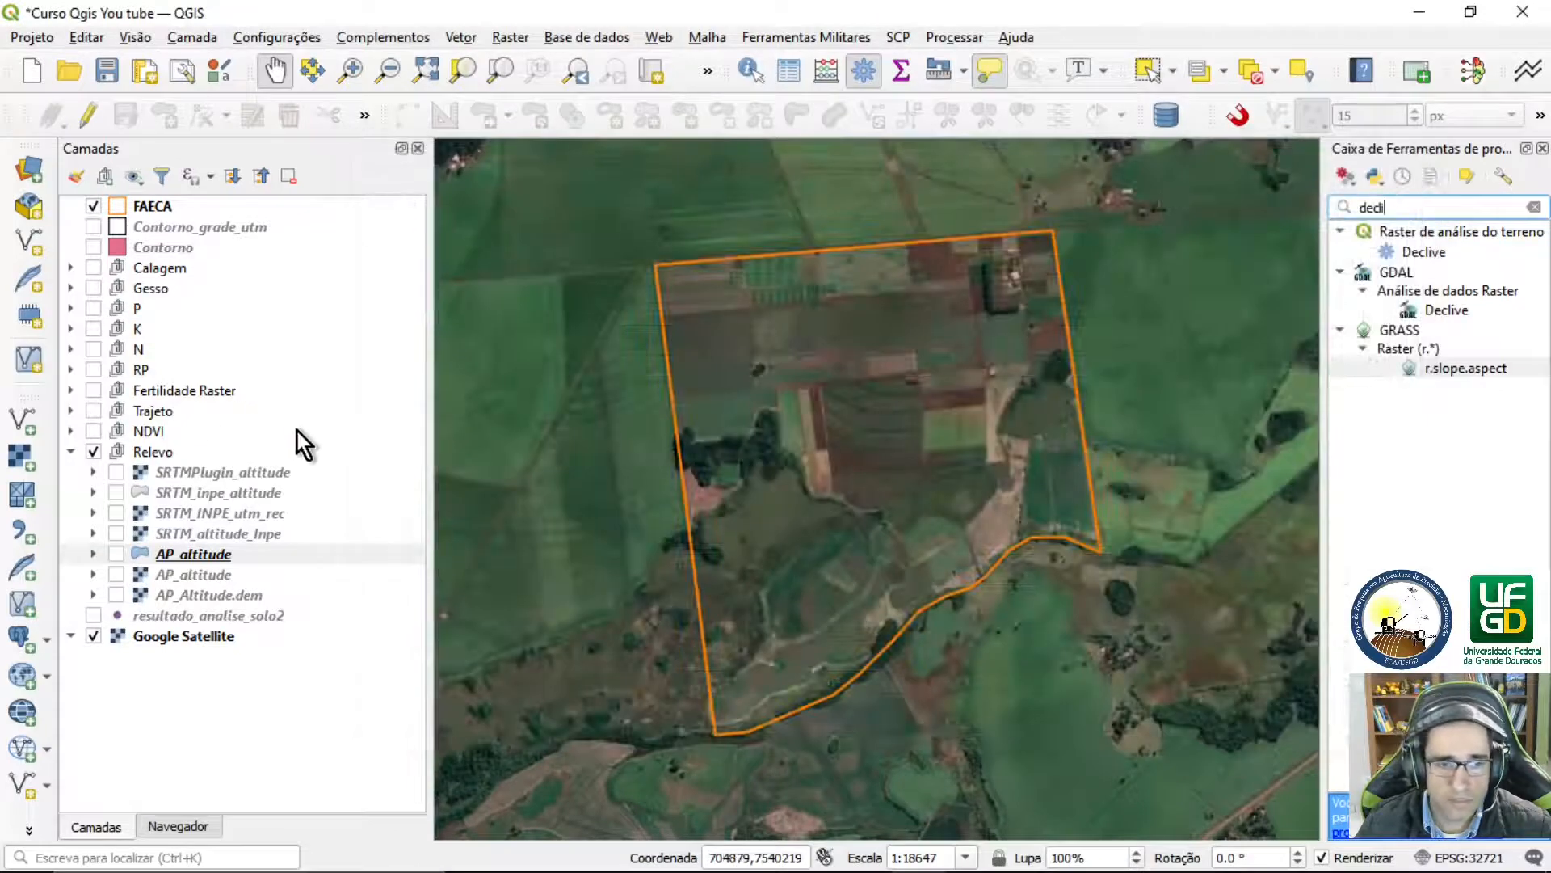
Show and select the SRTM_INPE_utm_rec raster, and open Declive for it with slope expressed as a percentage
click(94, 512)
click(113, 513)
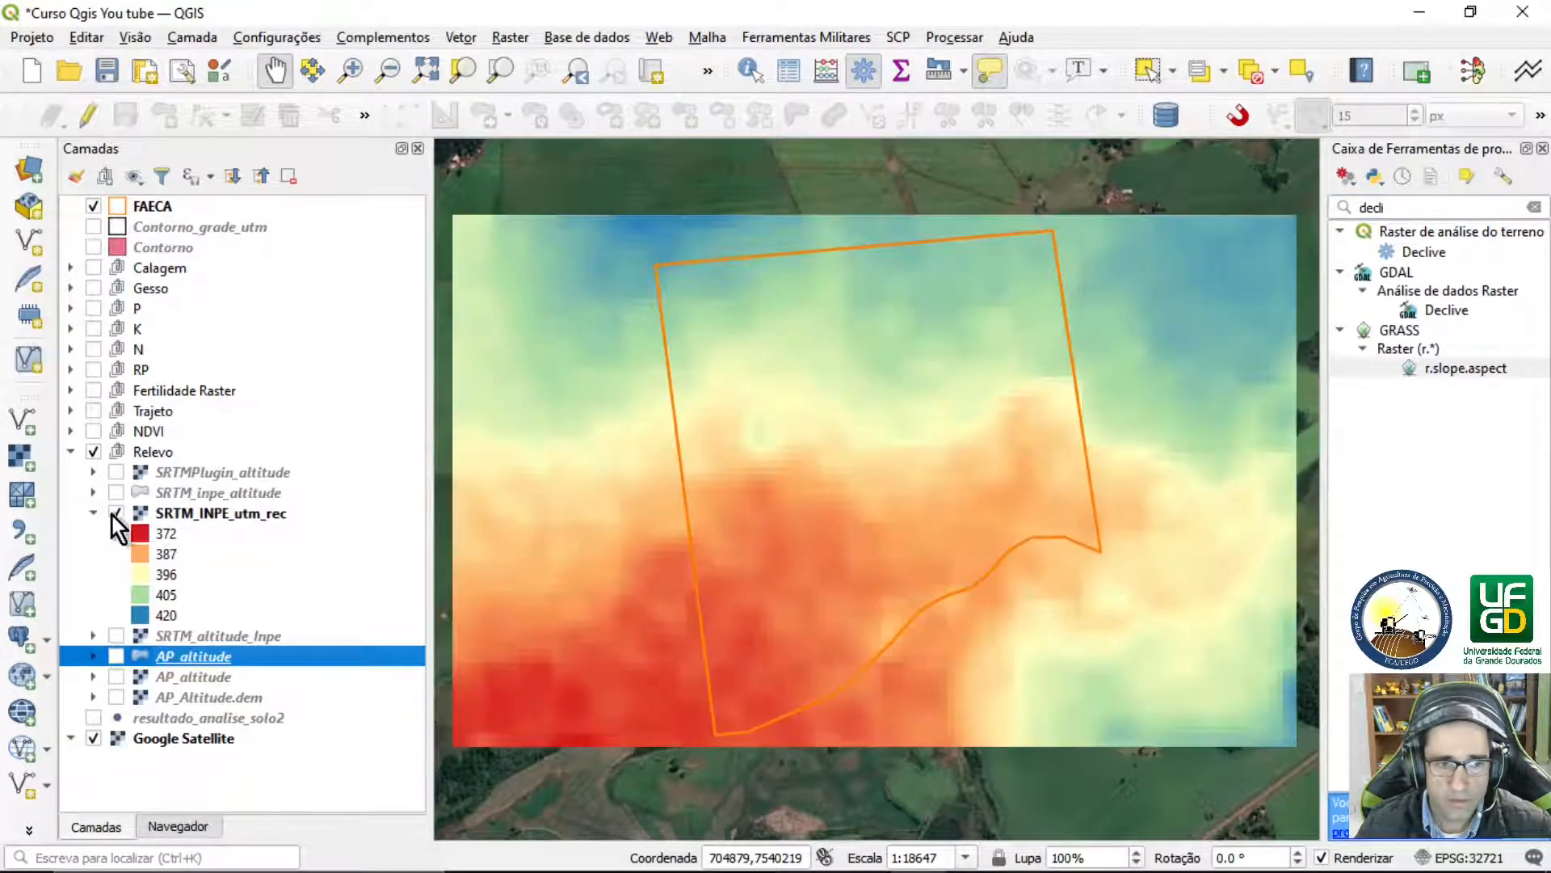
click(194, 518)
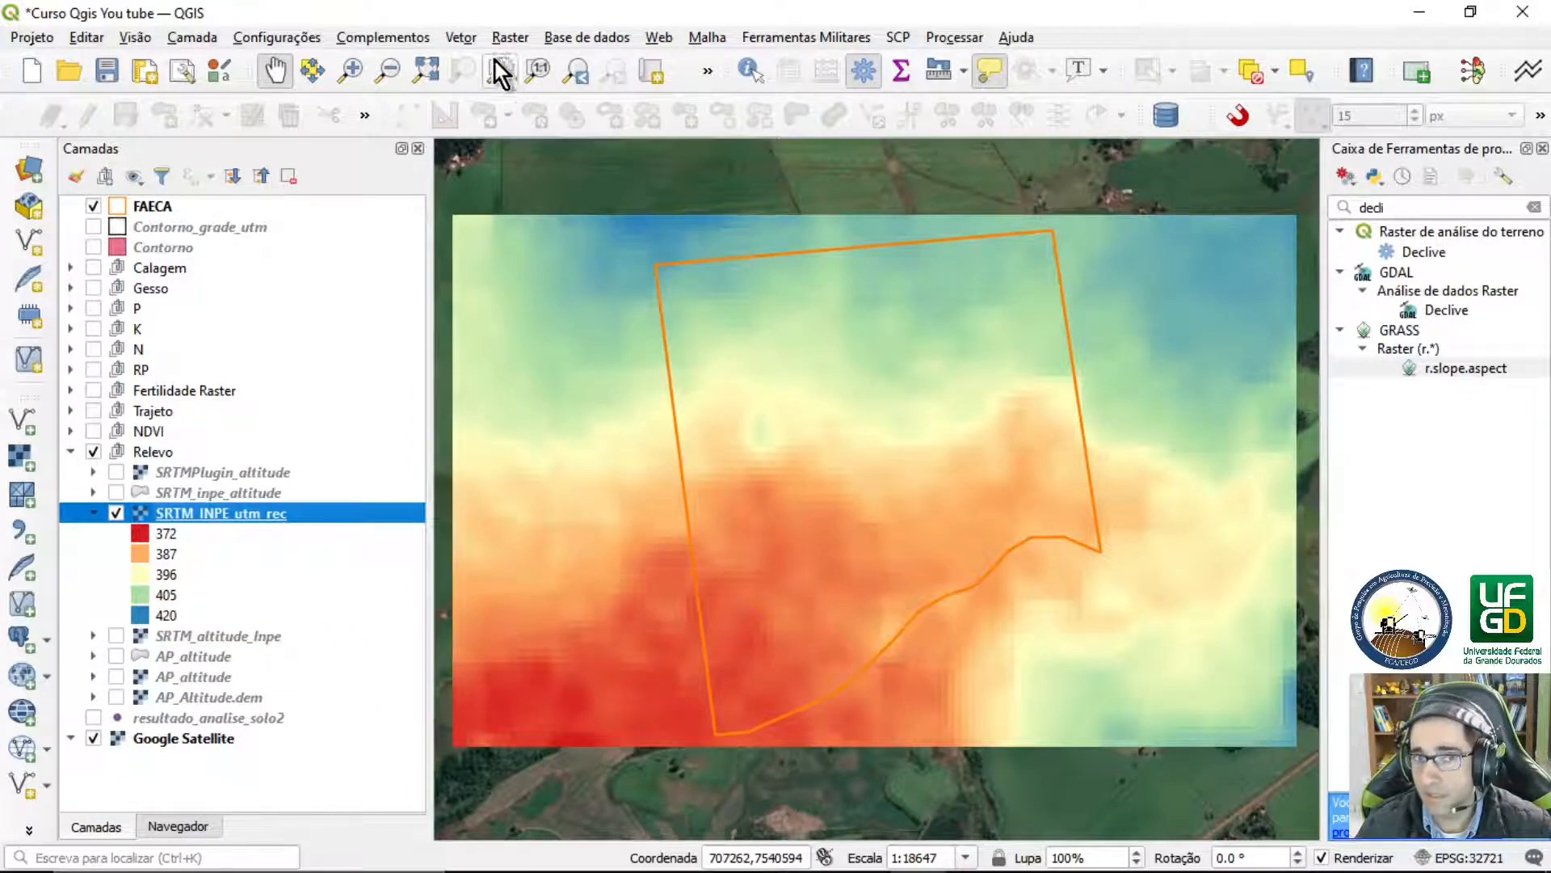
click(508, 39)
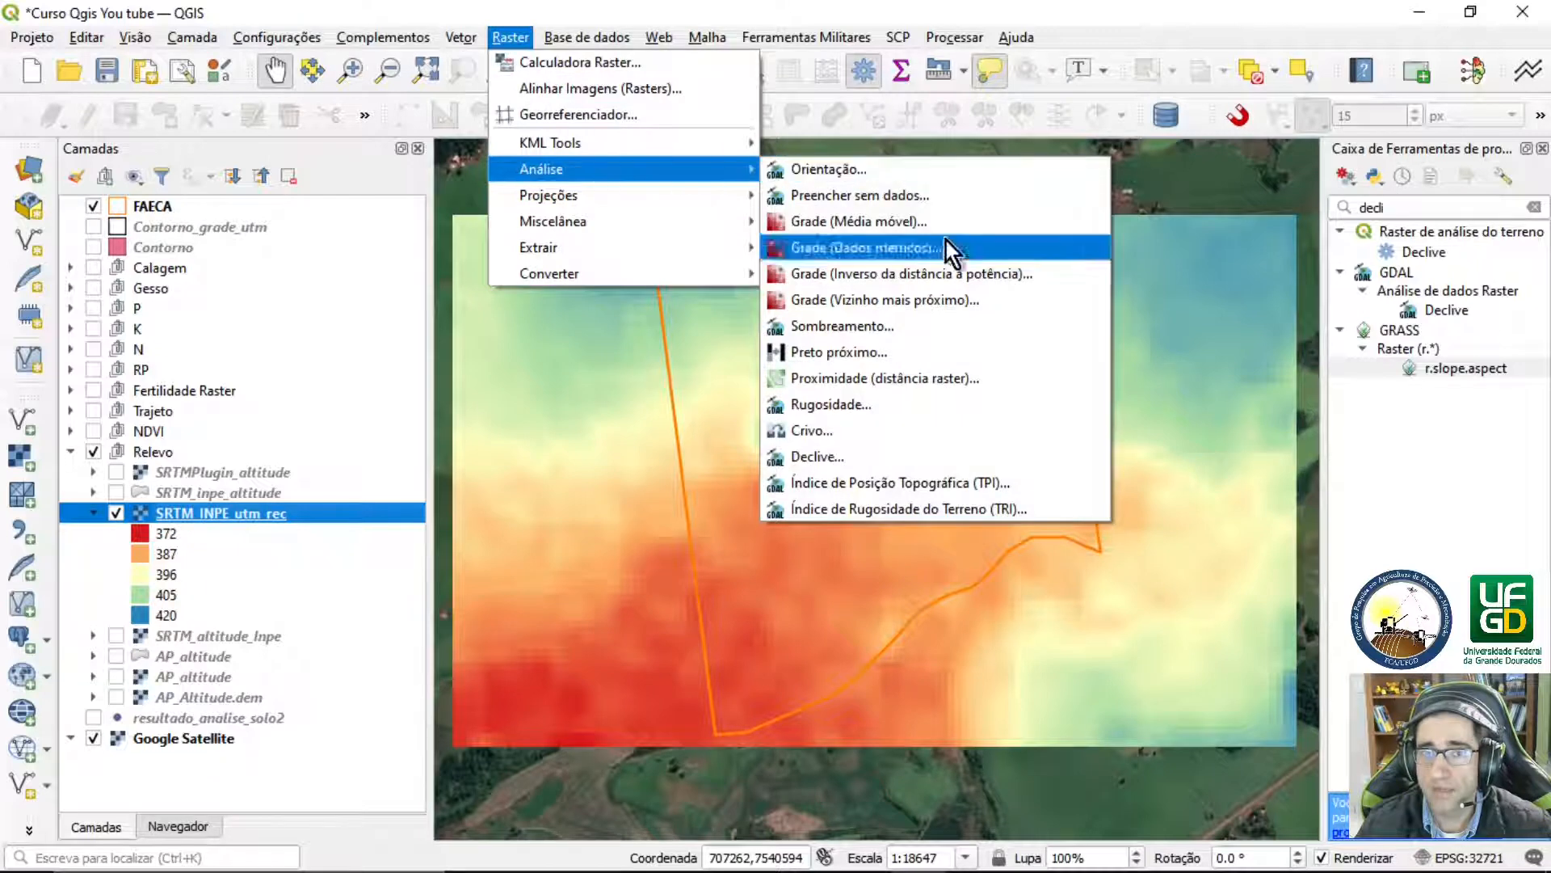
click(827, 459)
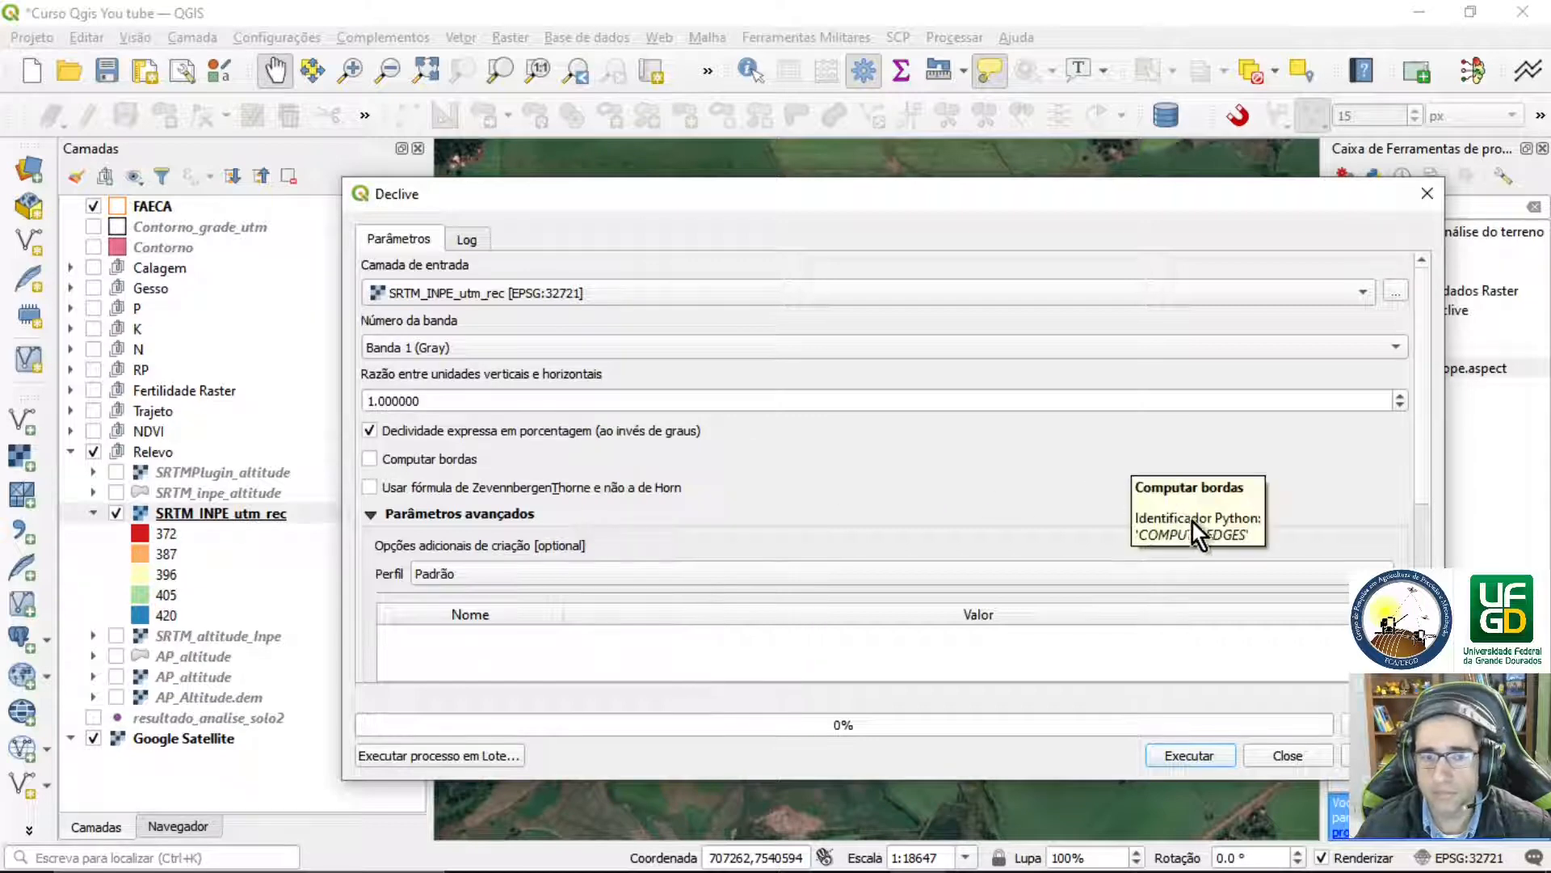
Set the slope output file to declividade in the 22S555ZN folder, run Declive and close the tool
scroll(1422, 405, down, 5)
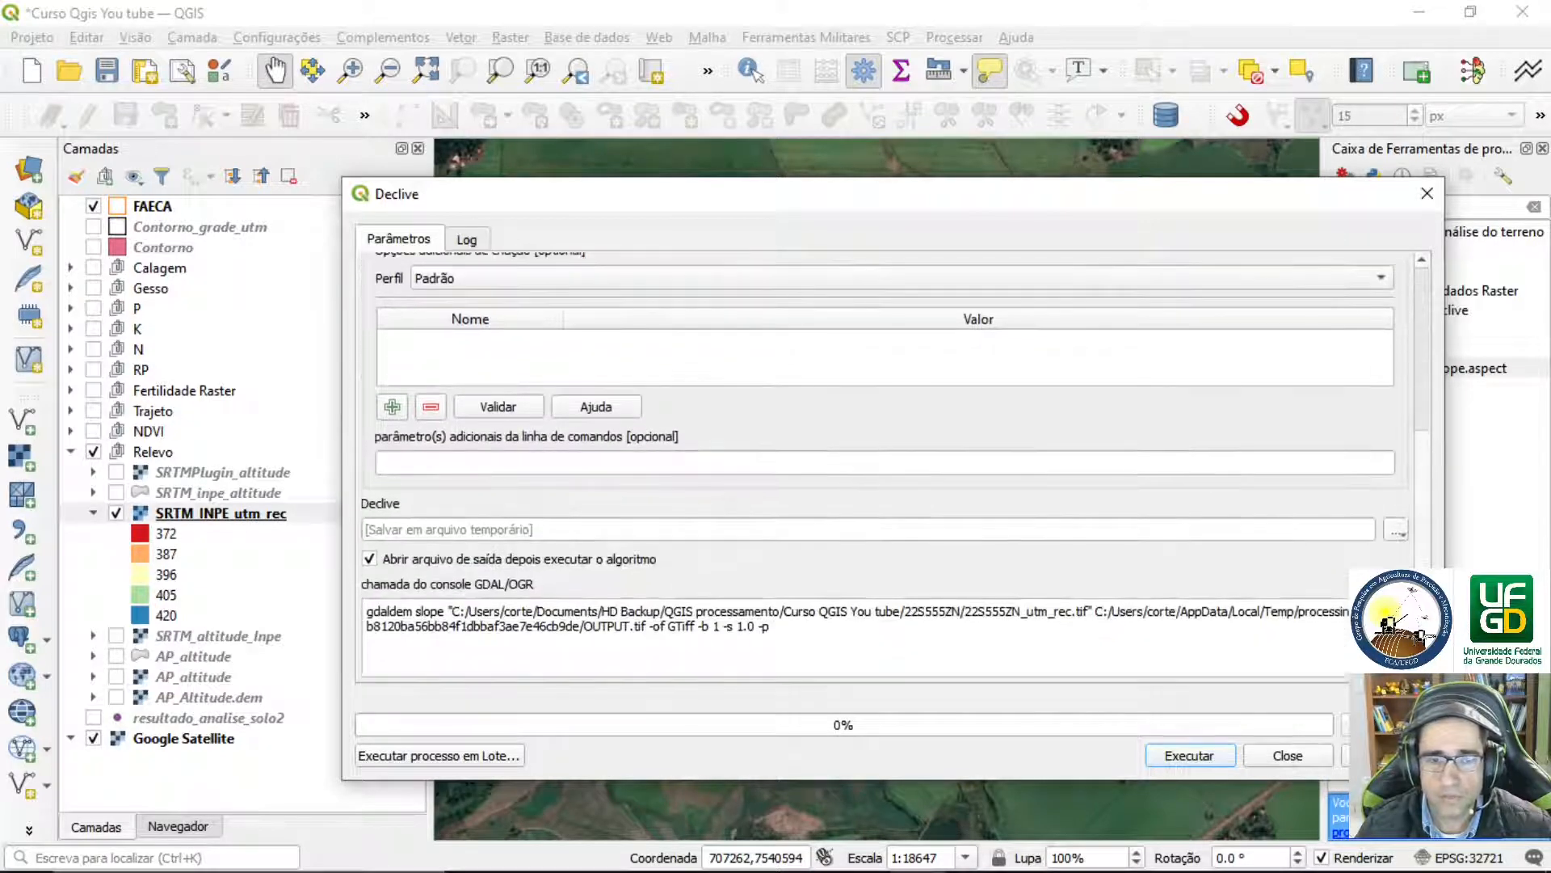
click(1396, 530)
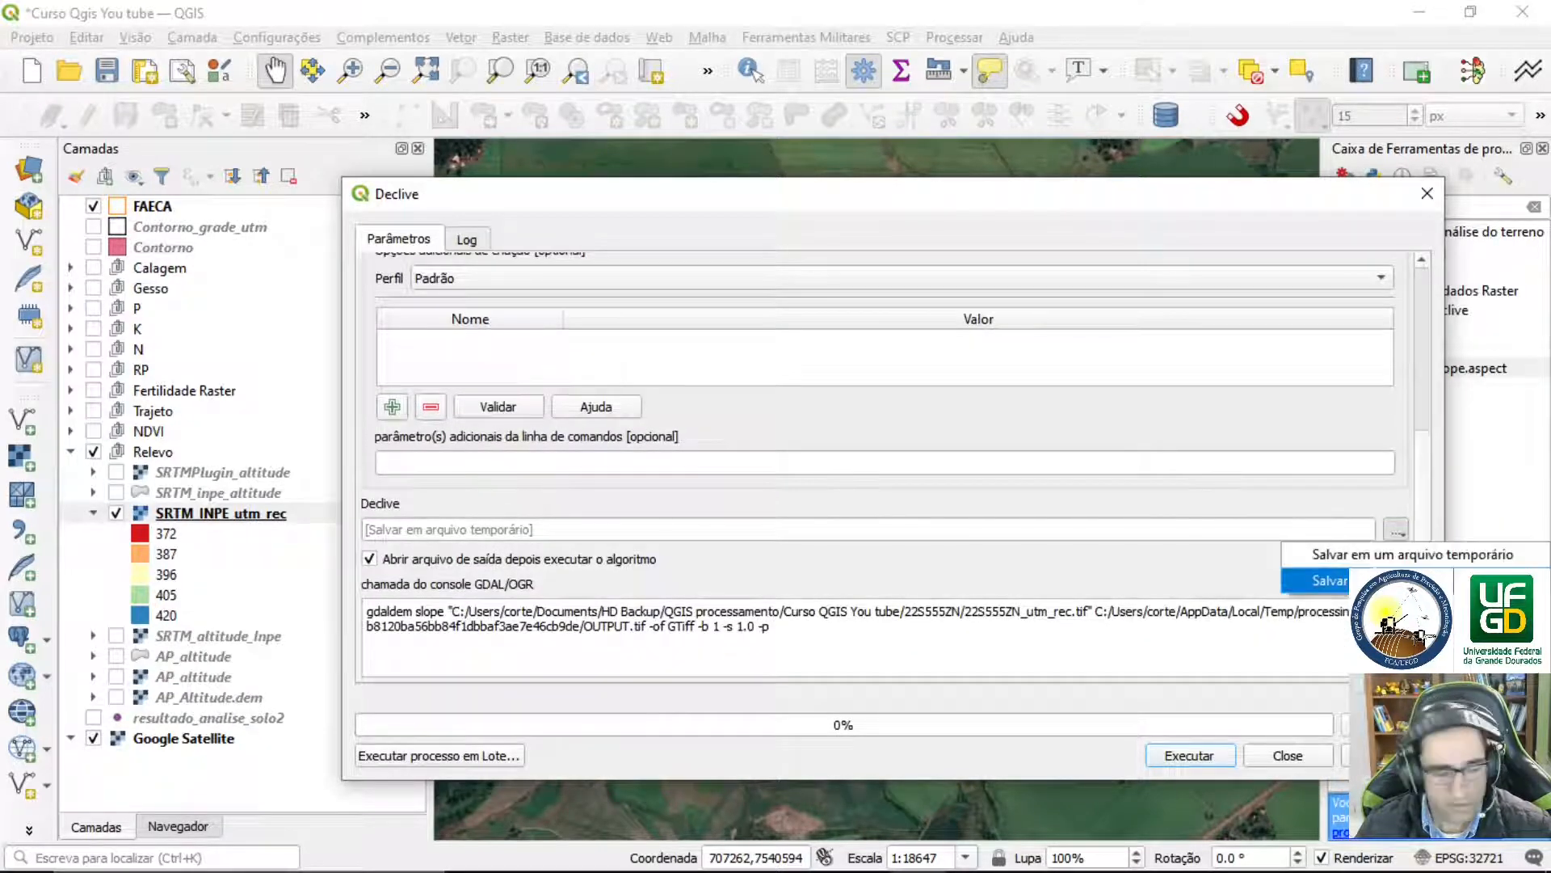
click(1333, 578)
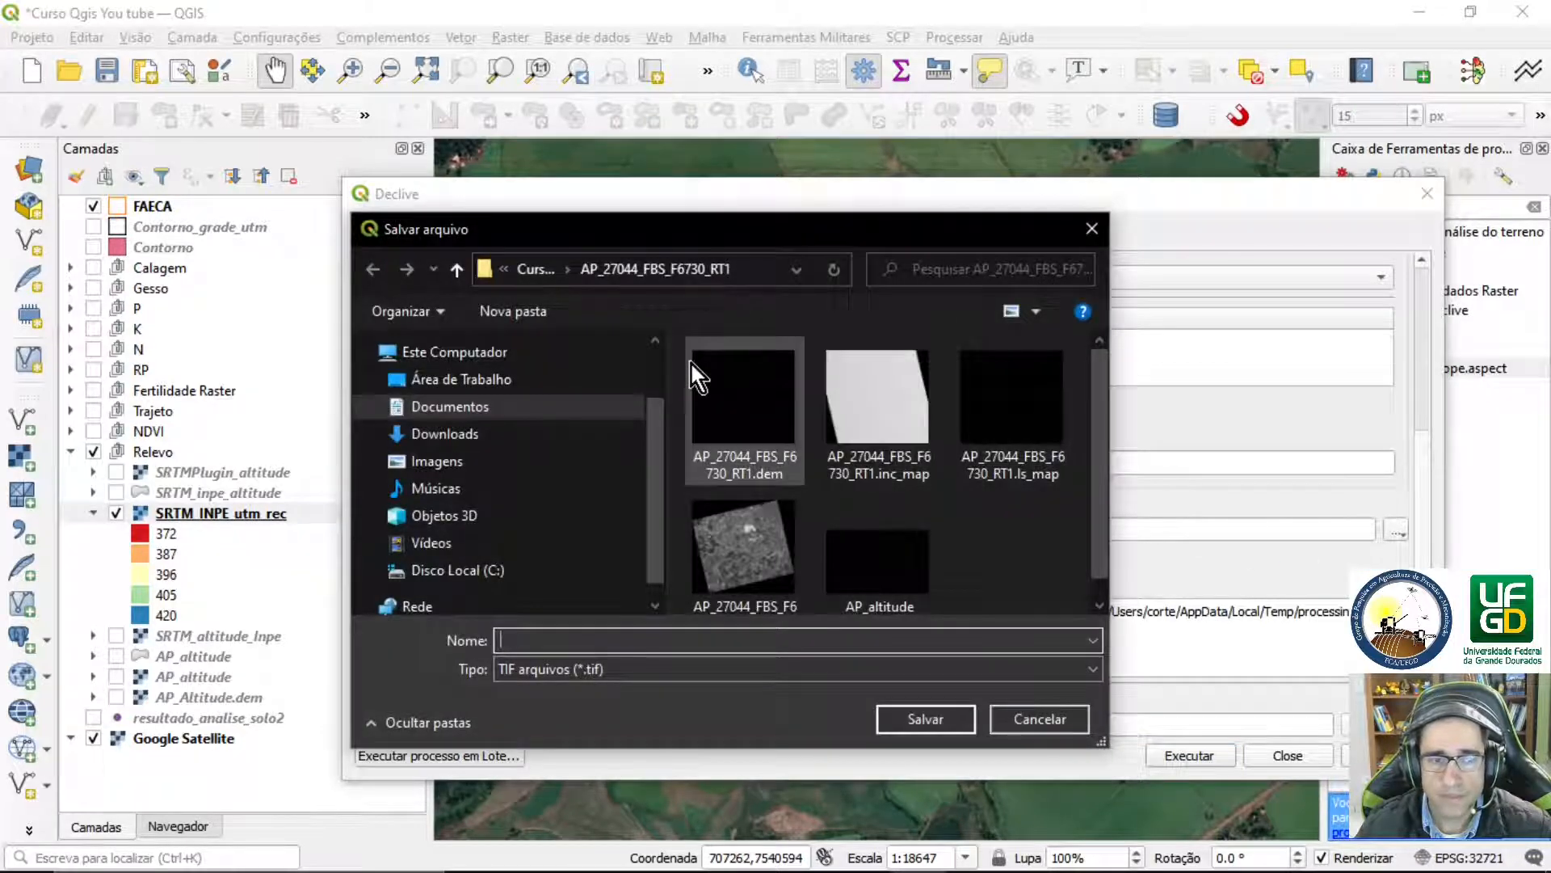
click(536, 269)
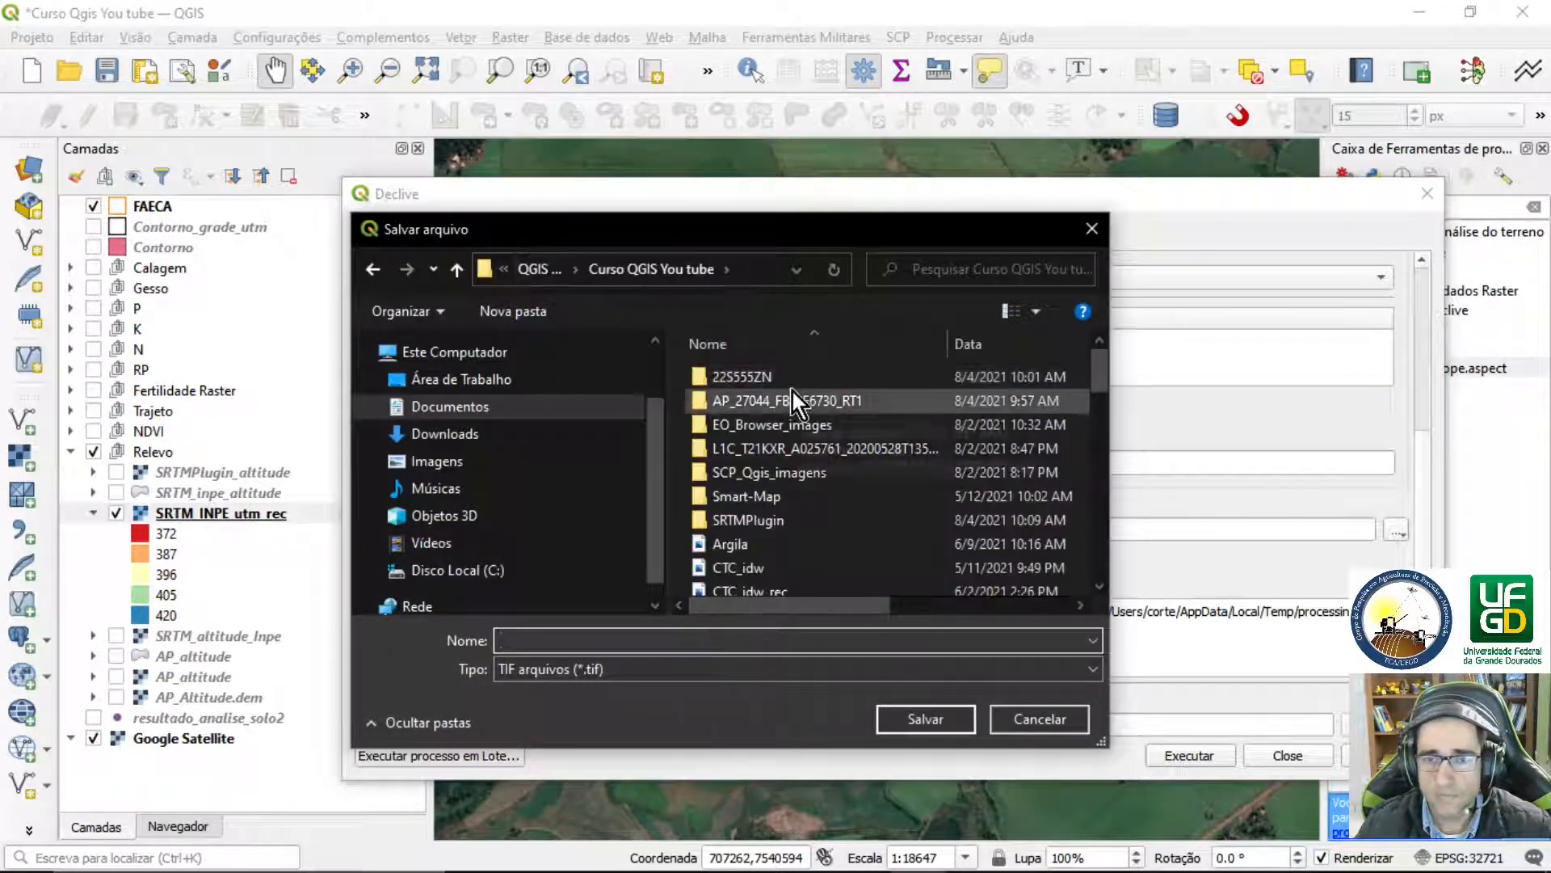
double_click(751, 378)
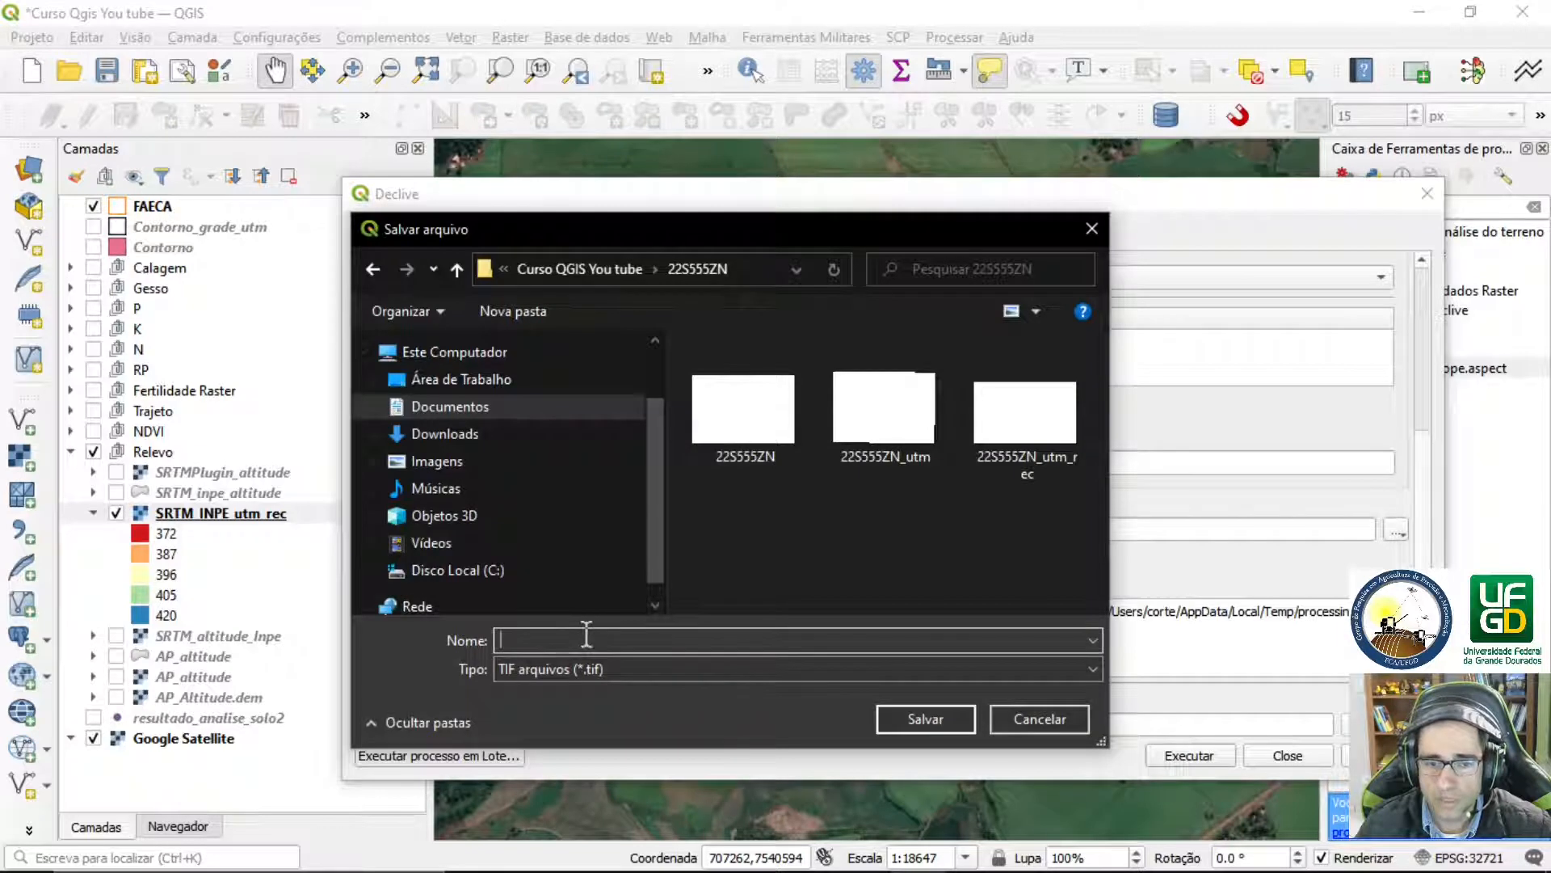
text(decliv)
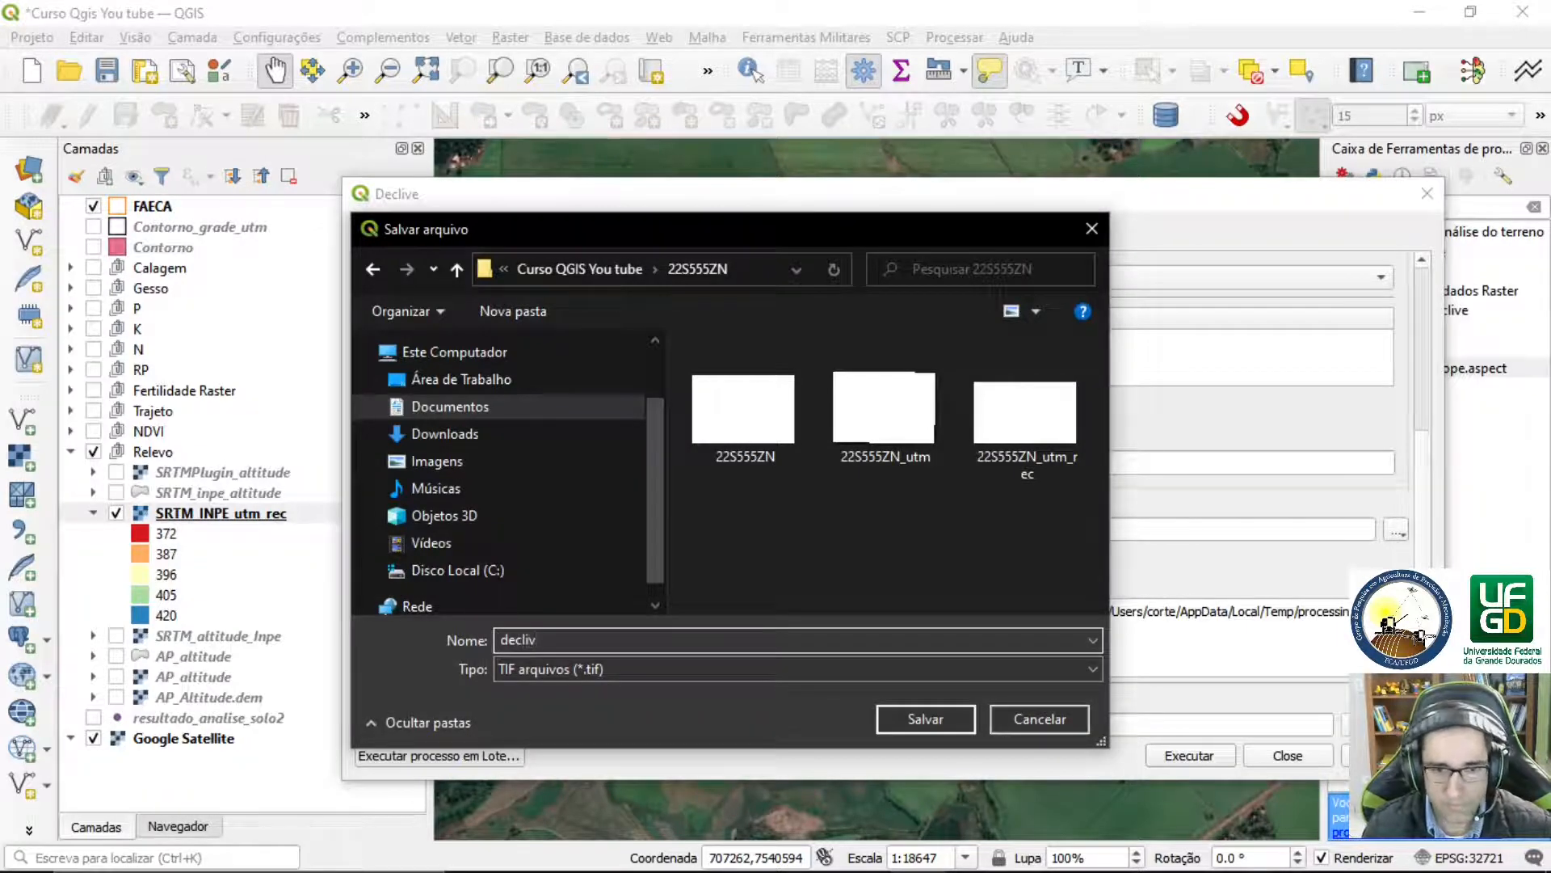
text(idade)
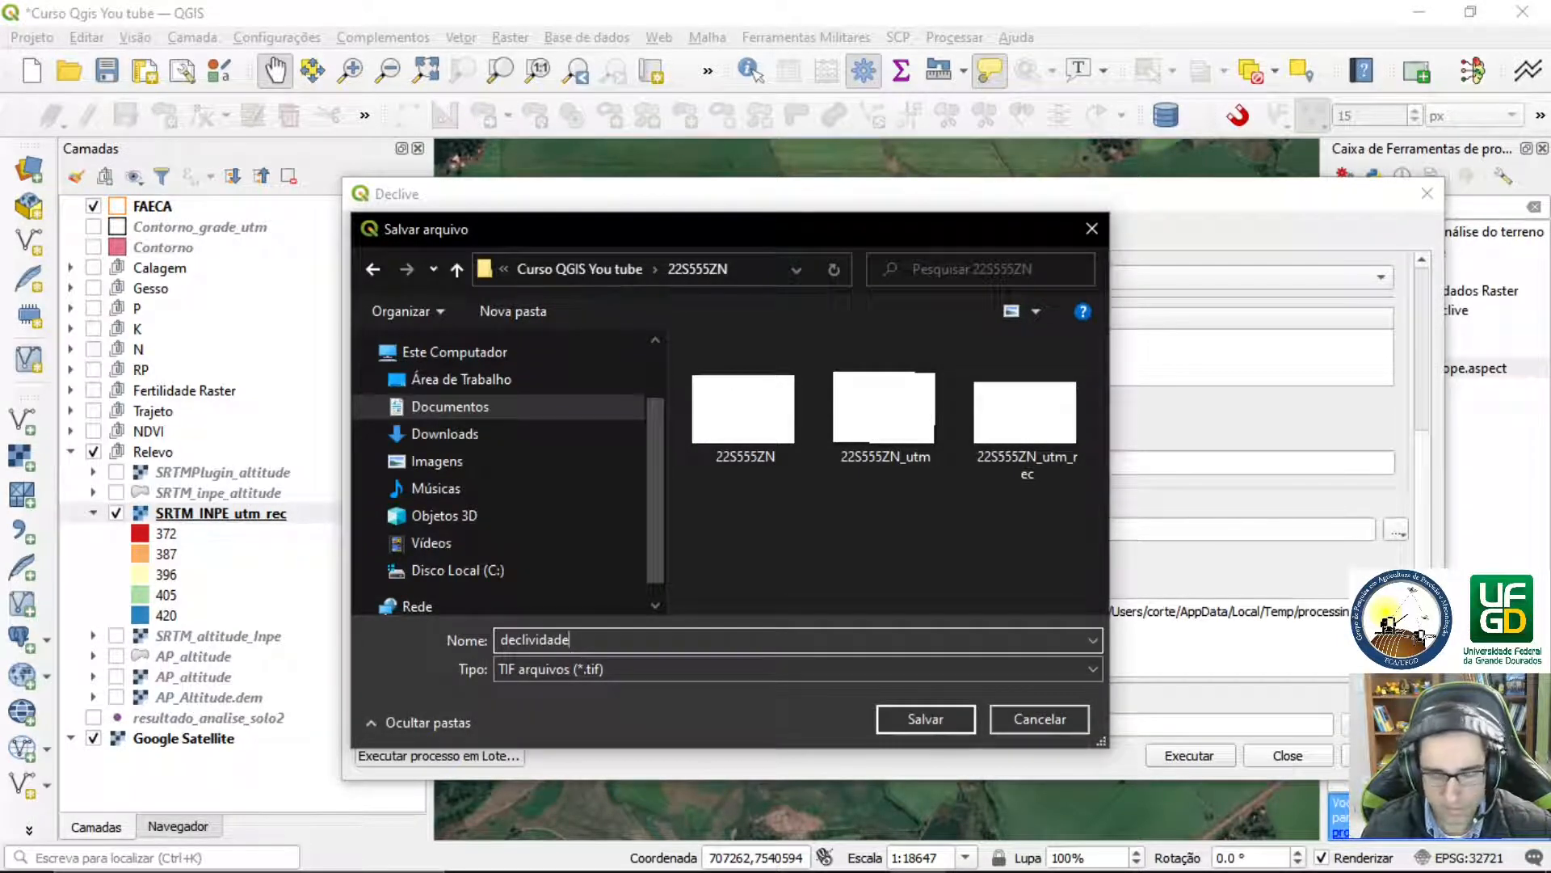
click(909, 716)
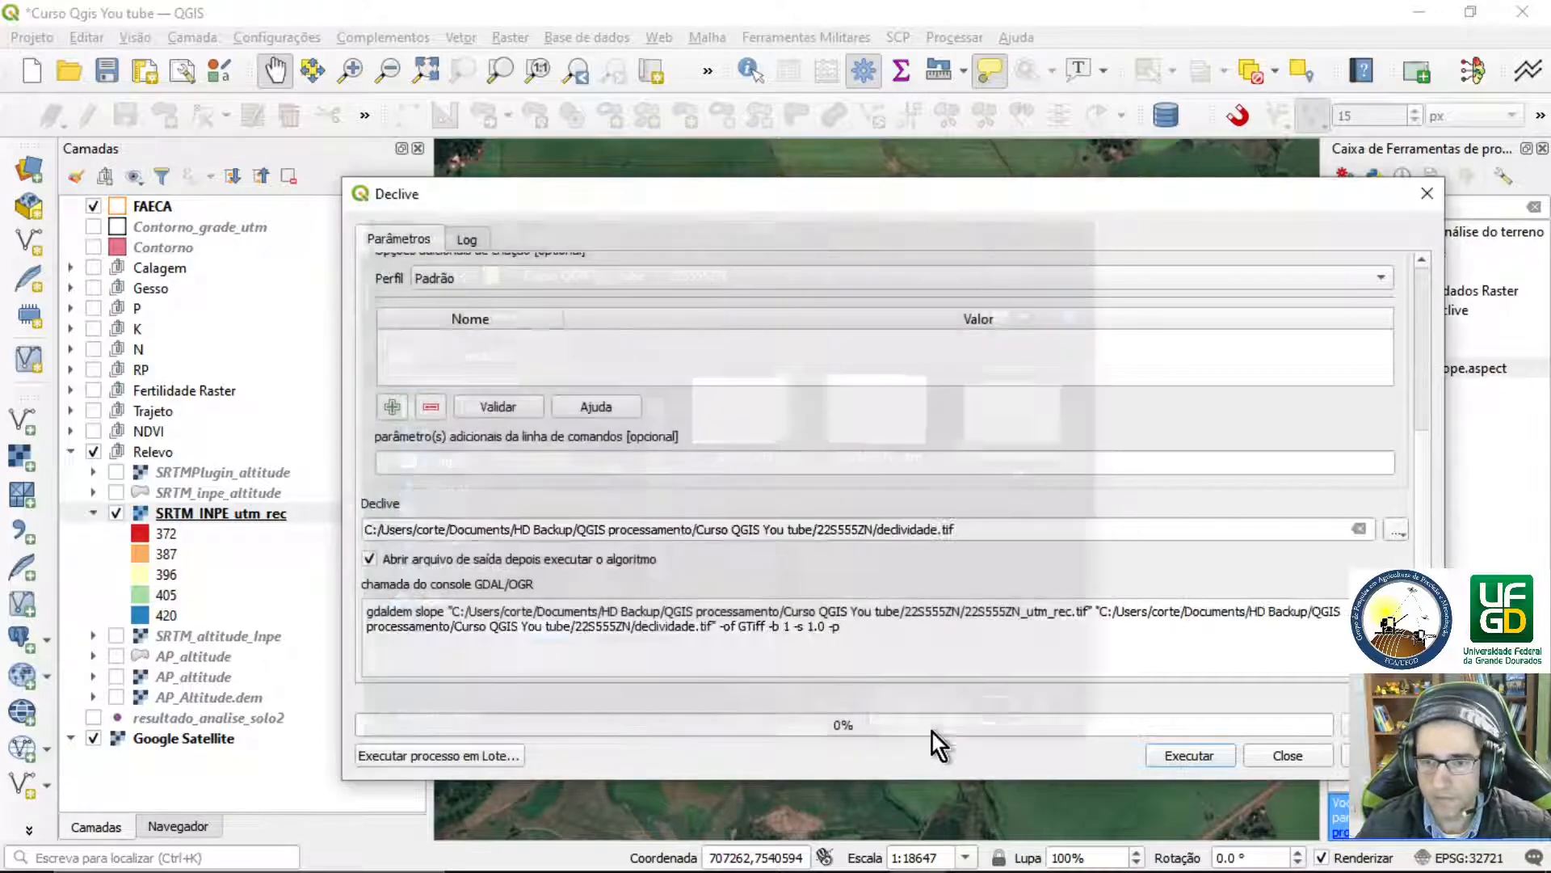
click(1203, 755)
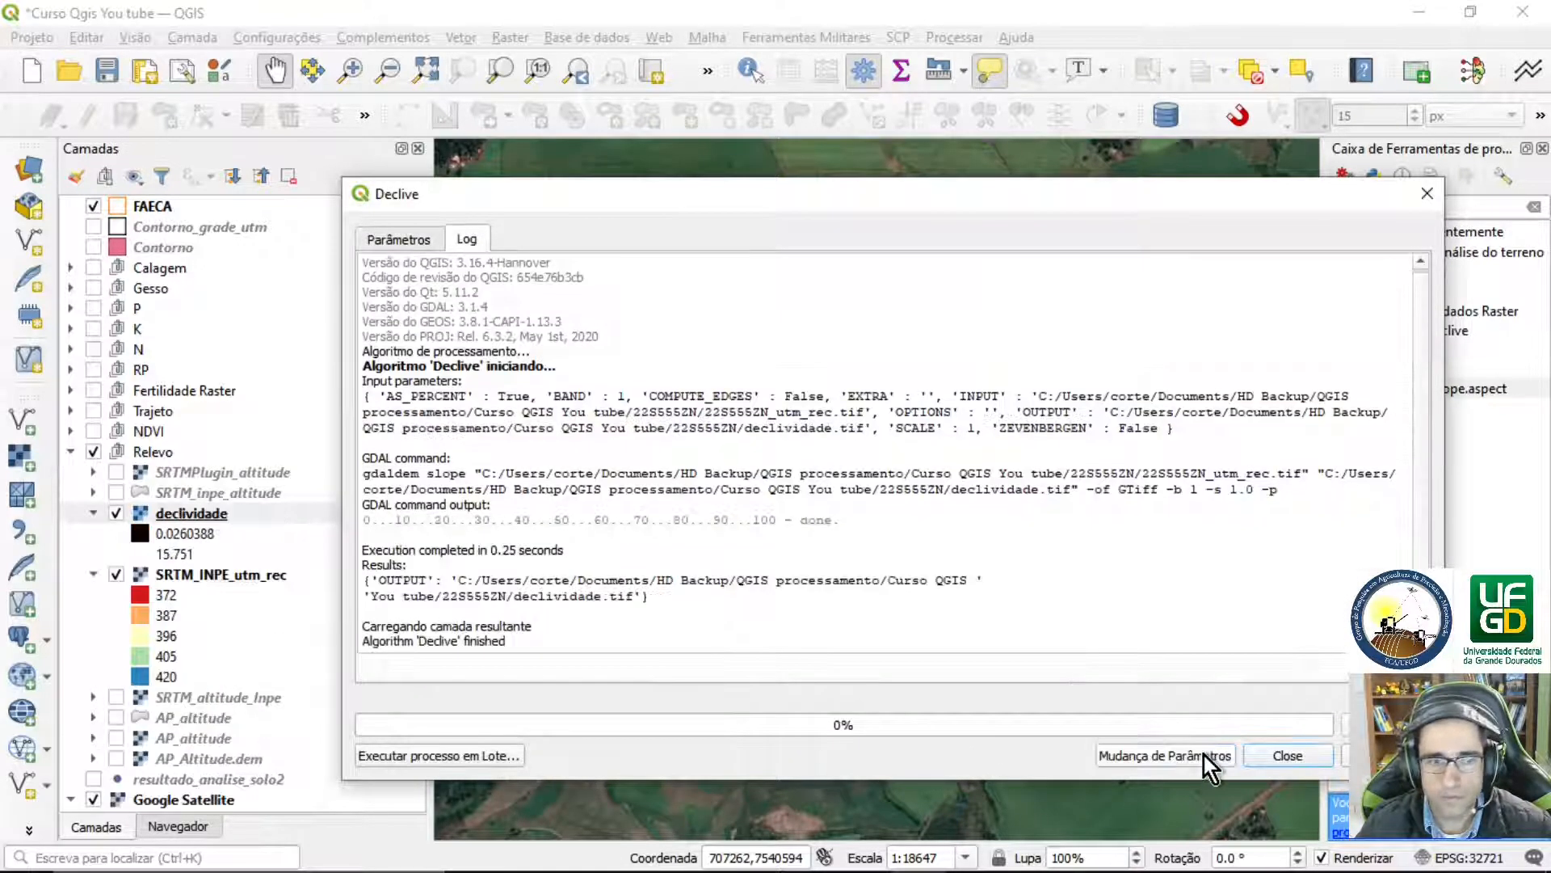
click(1282, 755)
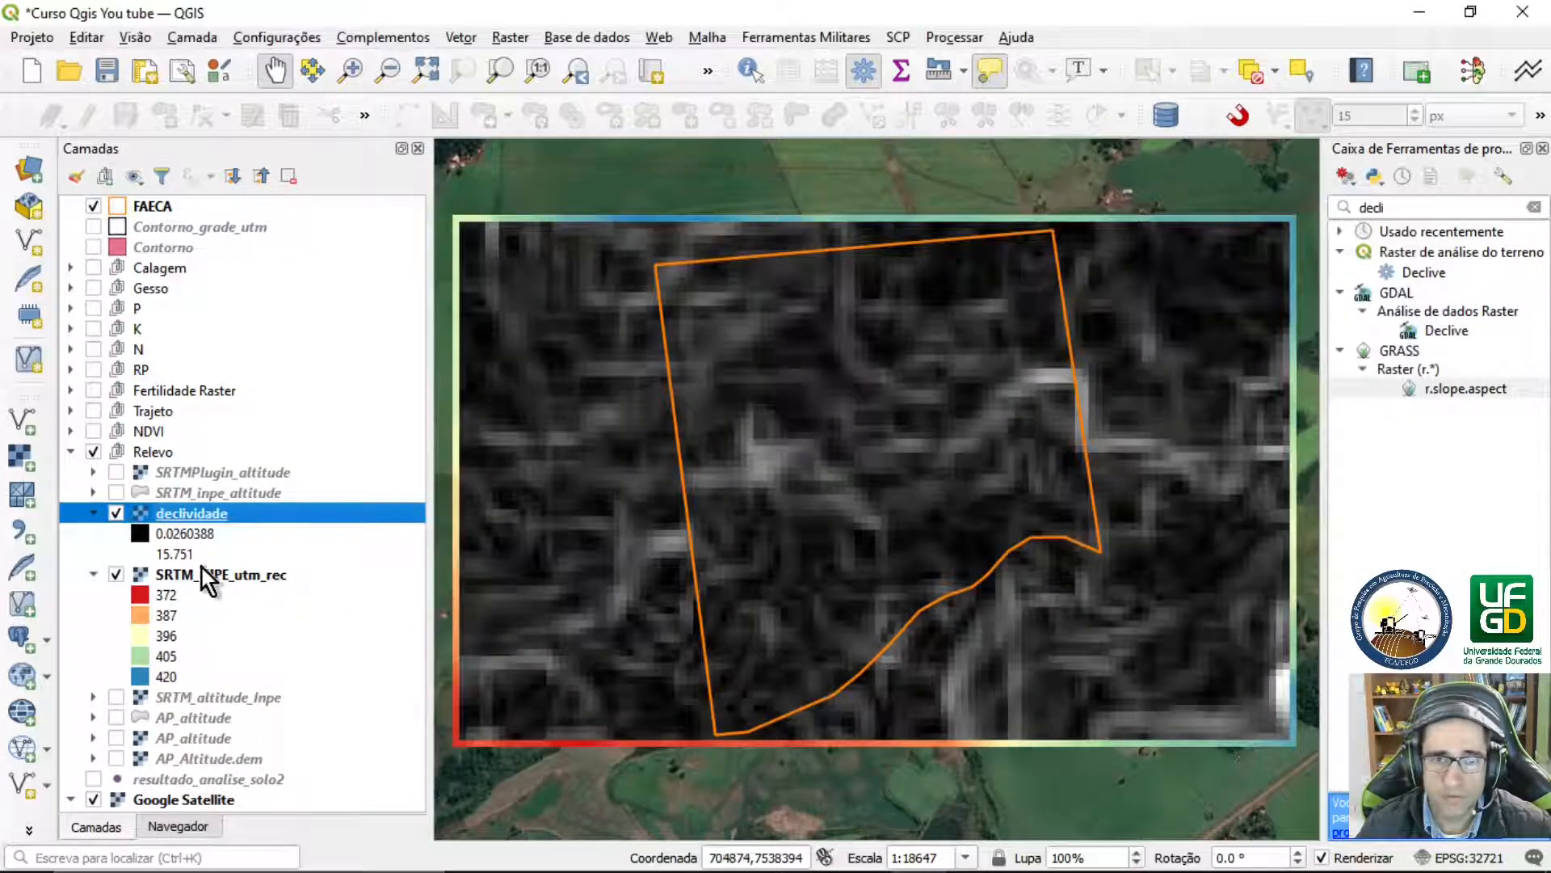
Collapse the SRTM_INPE_utm_rec legend and render declividade as Banda simples falsa-cor, classified with the Intervalo igual mode
click(94, 575)
double_click(181, 517)
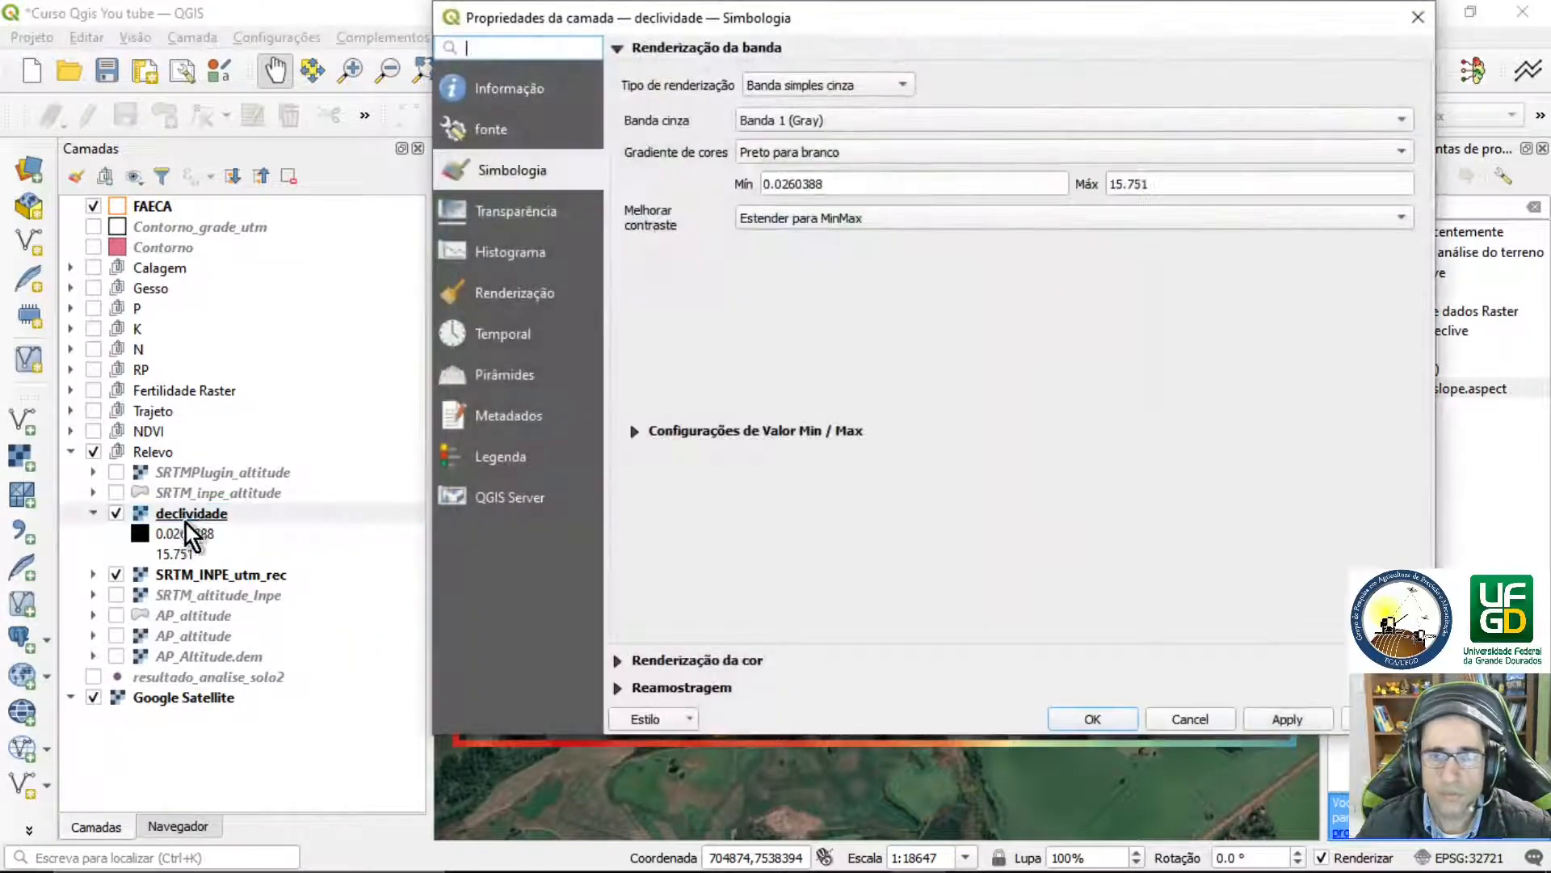
click(841, 86)
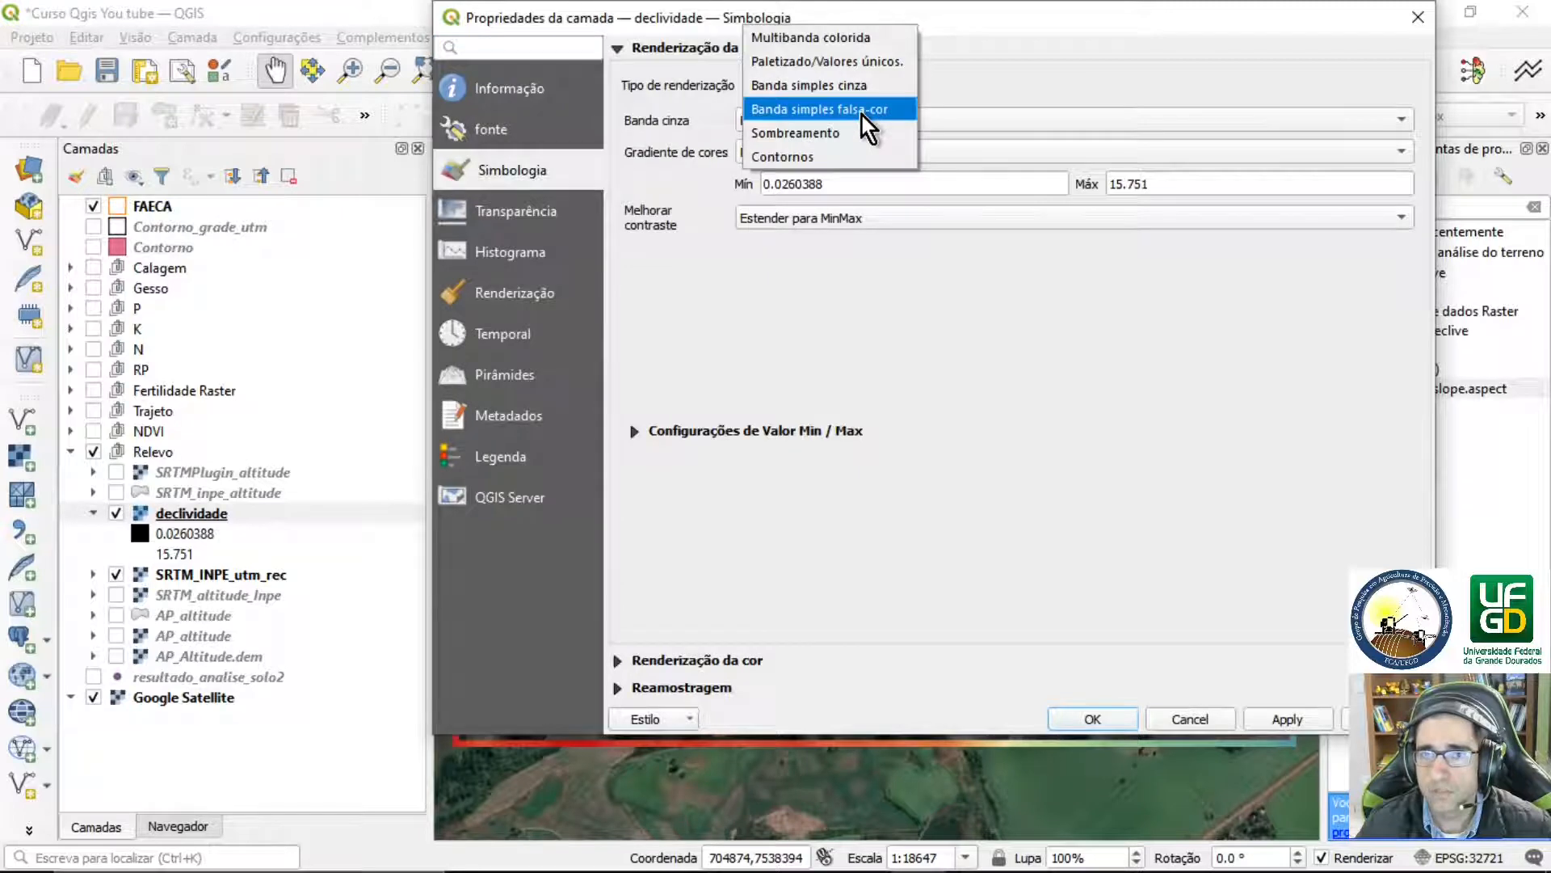
click(861, 113)
click(731, 636)
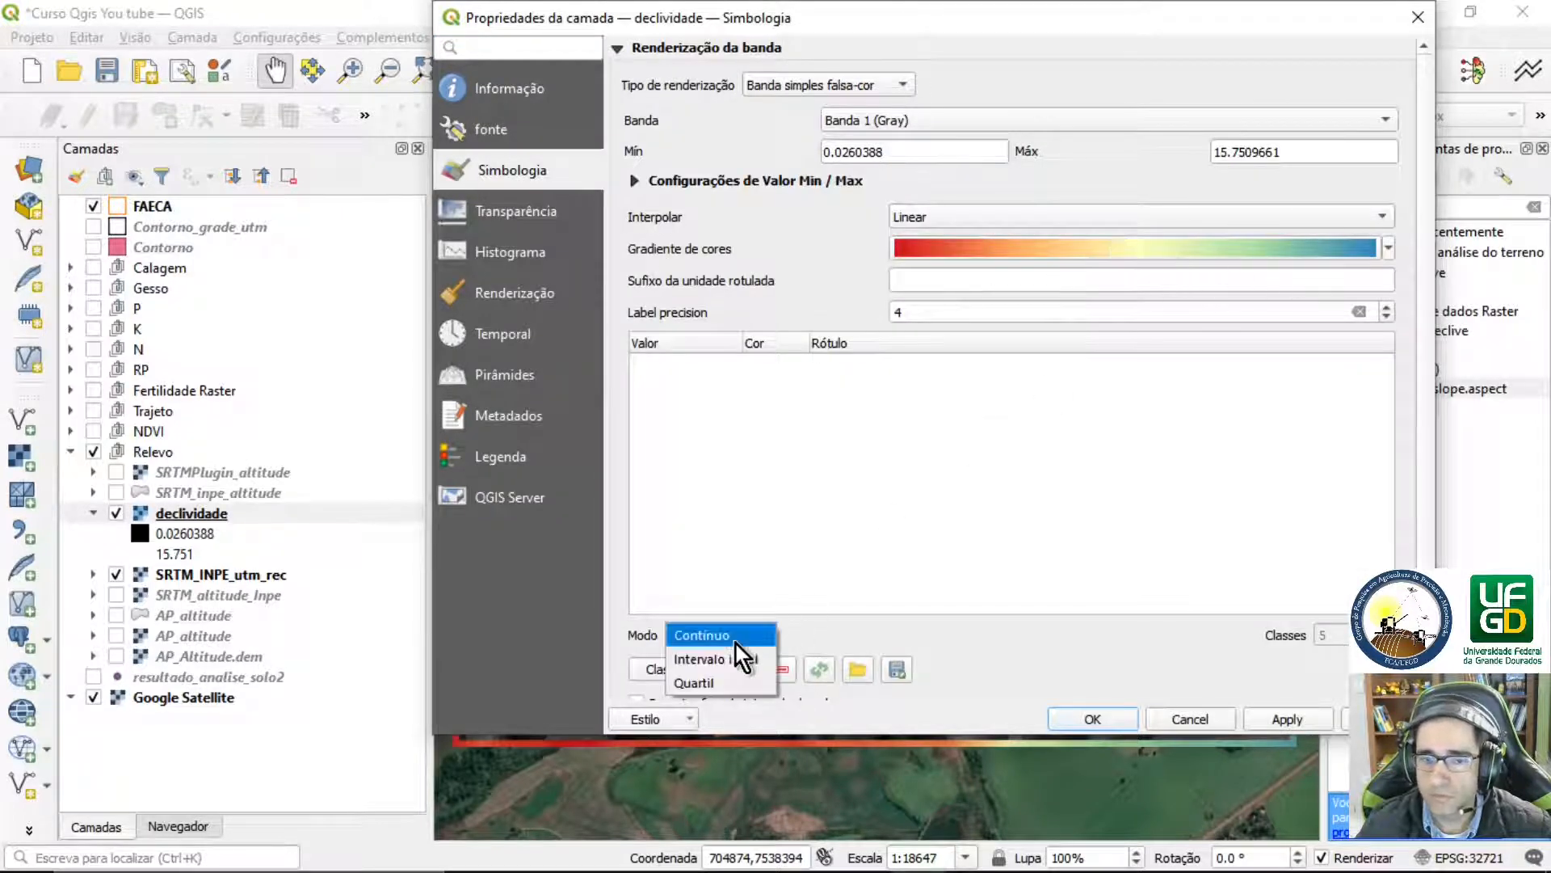
click(732, 658)
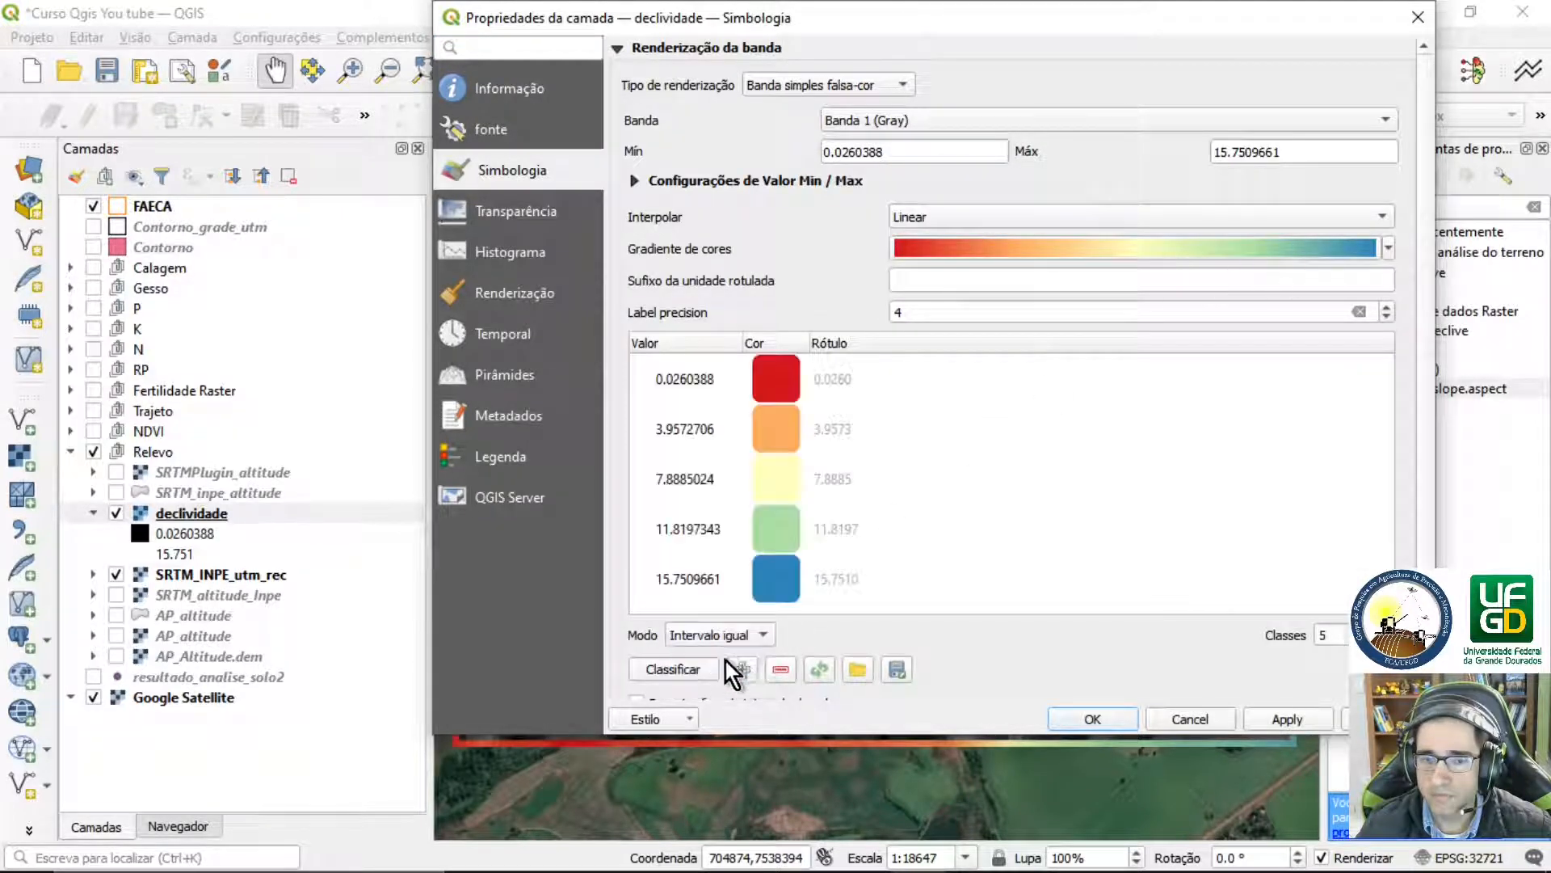
click(1284, 717)
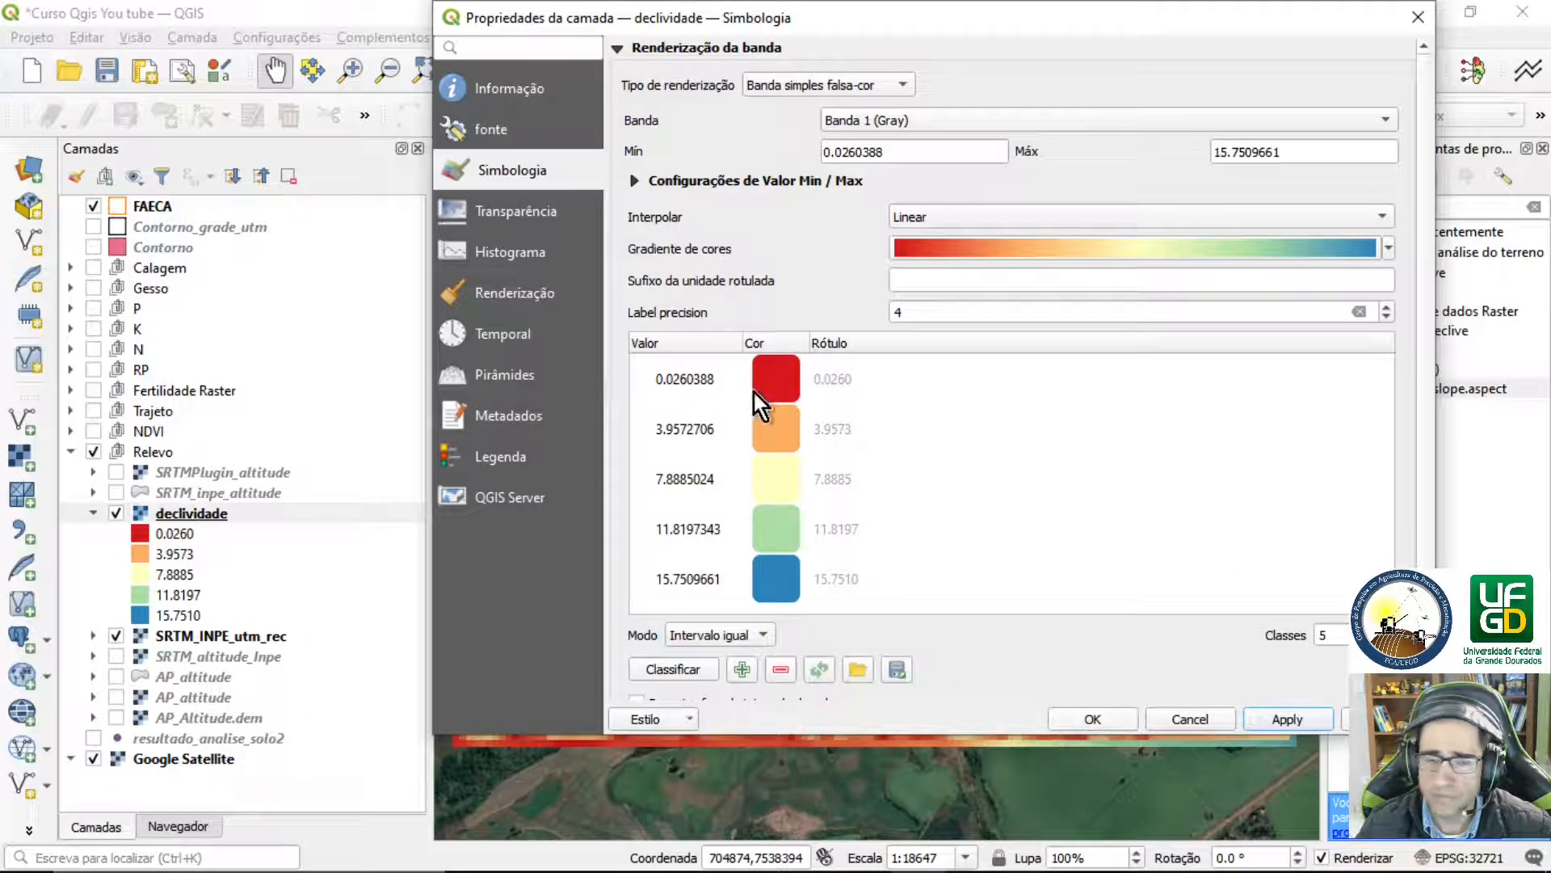
Set the declividade label precision to 2 and accept the symbology
click(1385, 315)
click(1384, 316)
click(1288, 715)
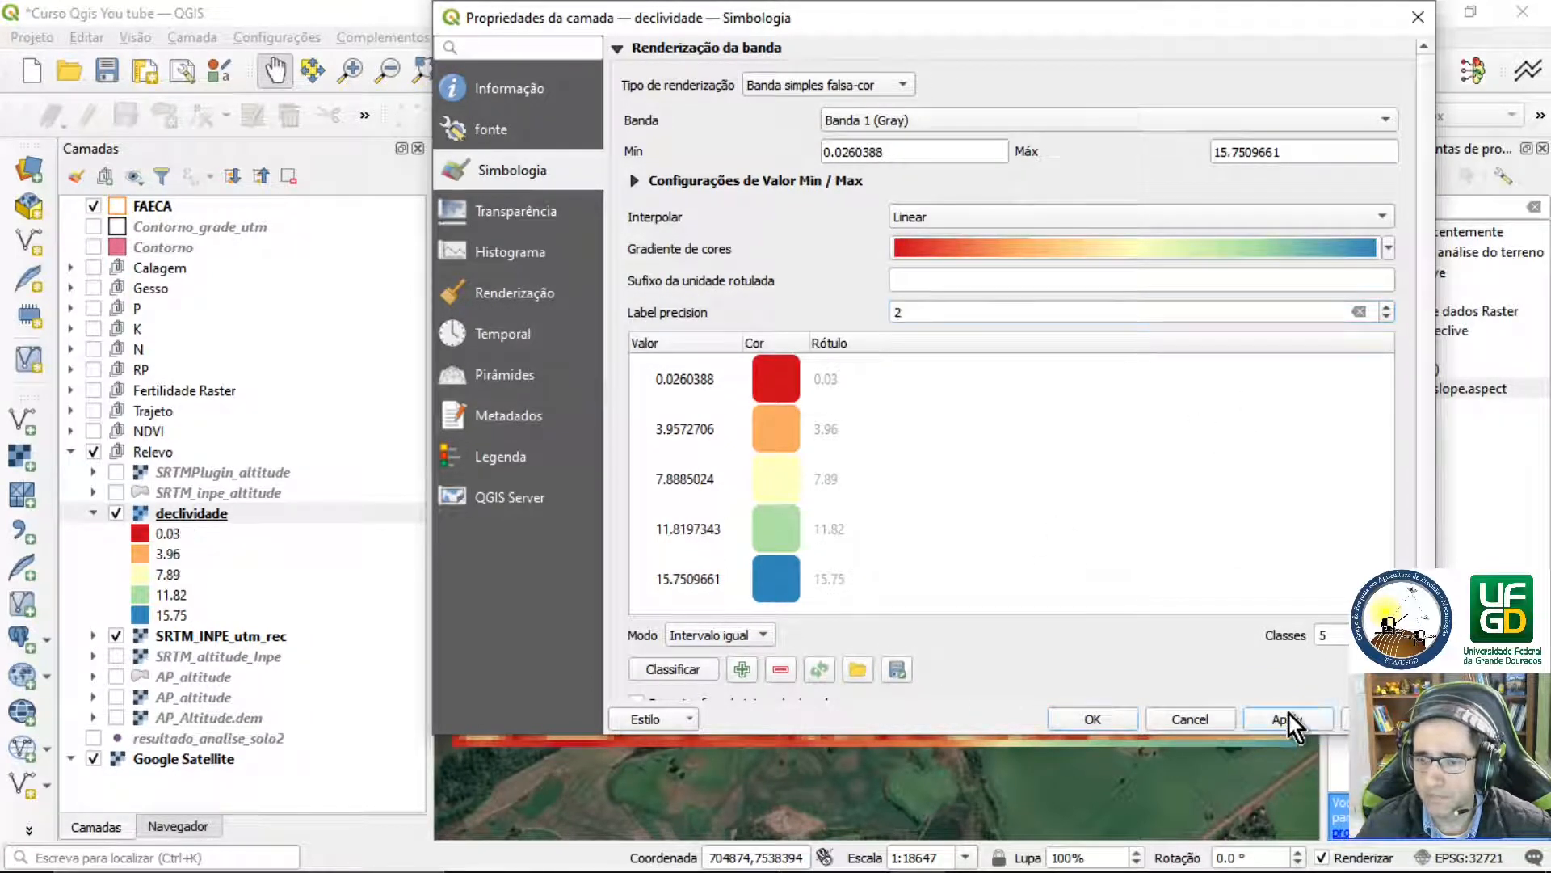
click(1128, 715)
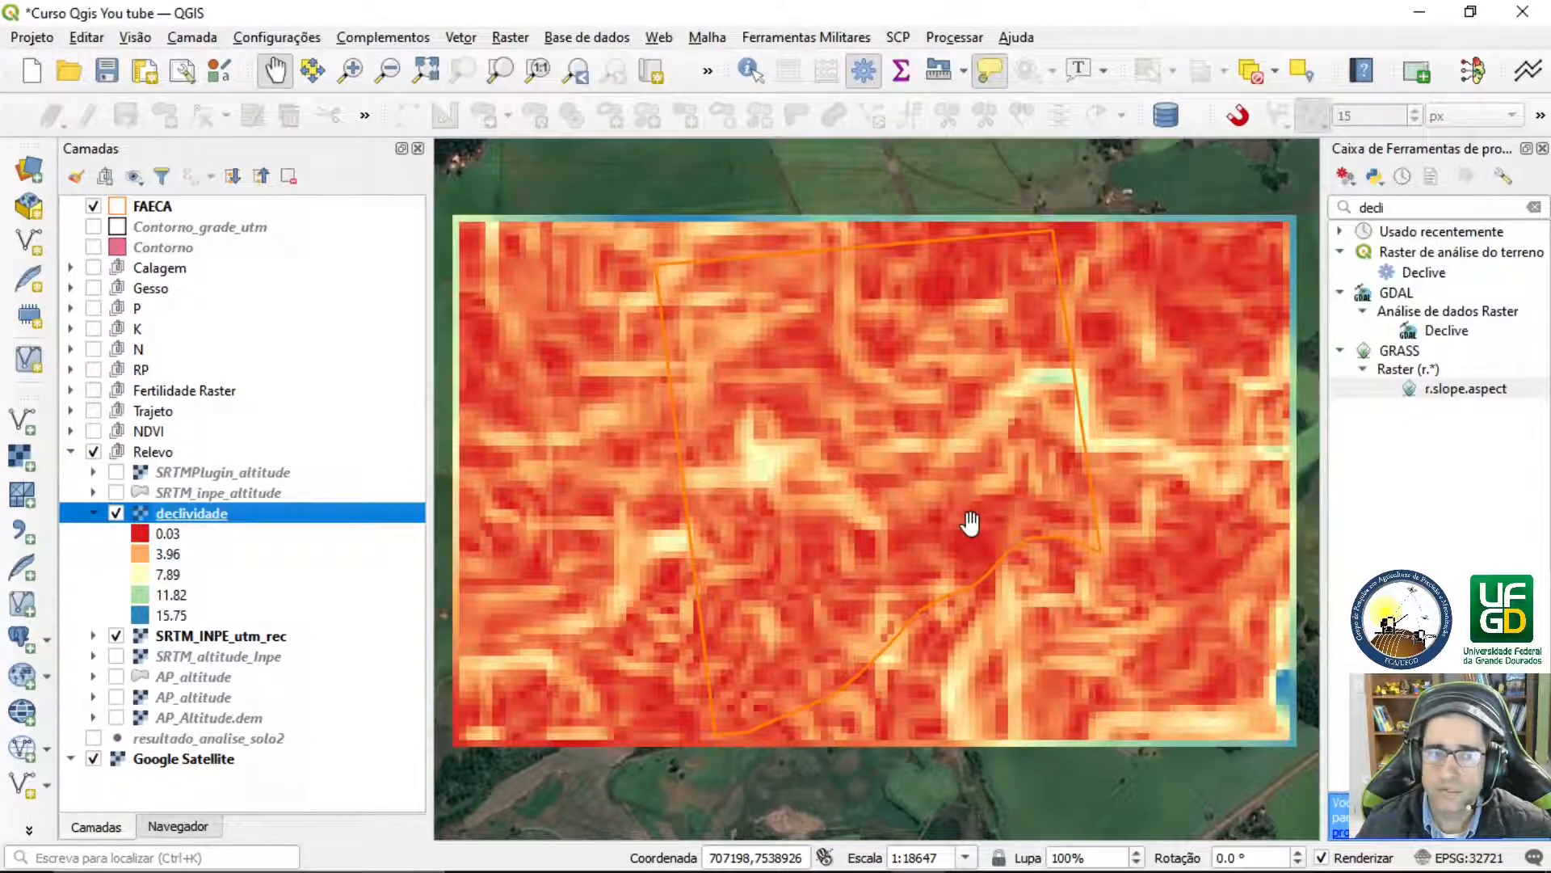
Collapse the declividade legend and display the AP_altitude raster in place of declividade and SRTM_INPE_utm_rec
click(93, 514)
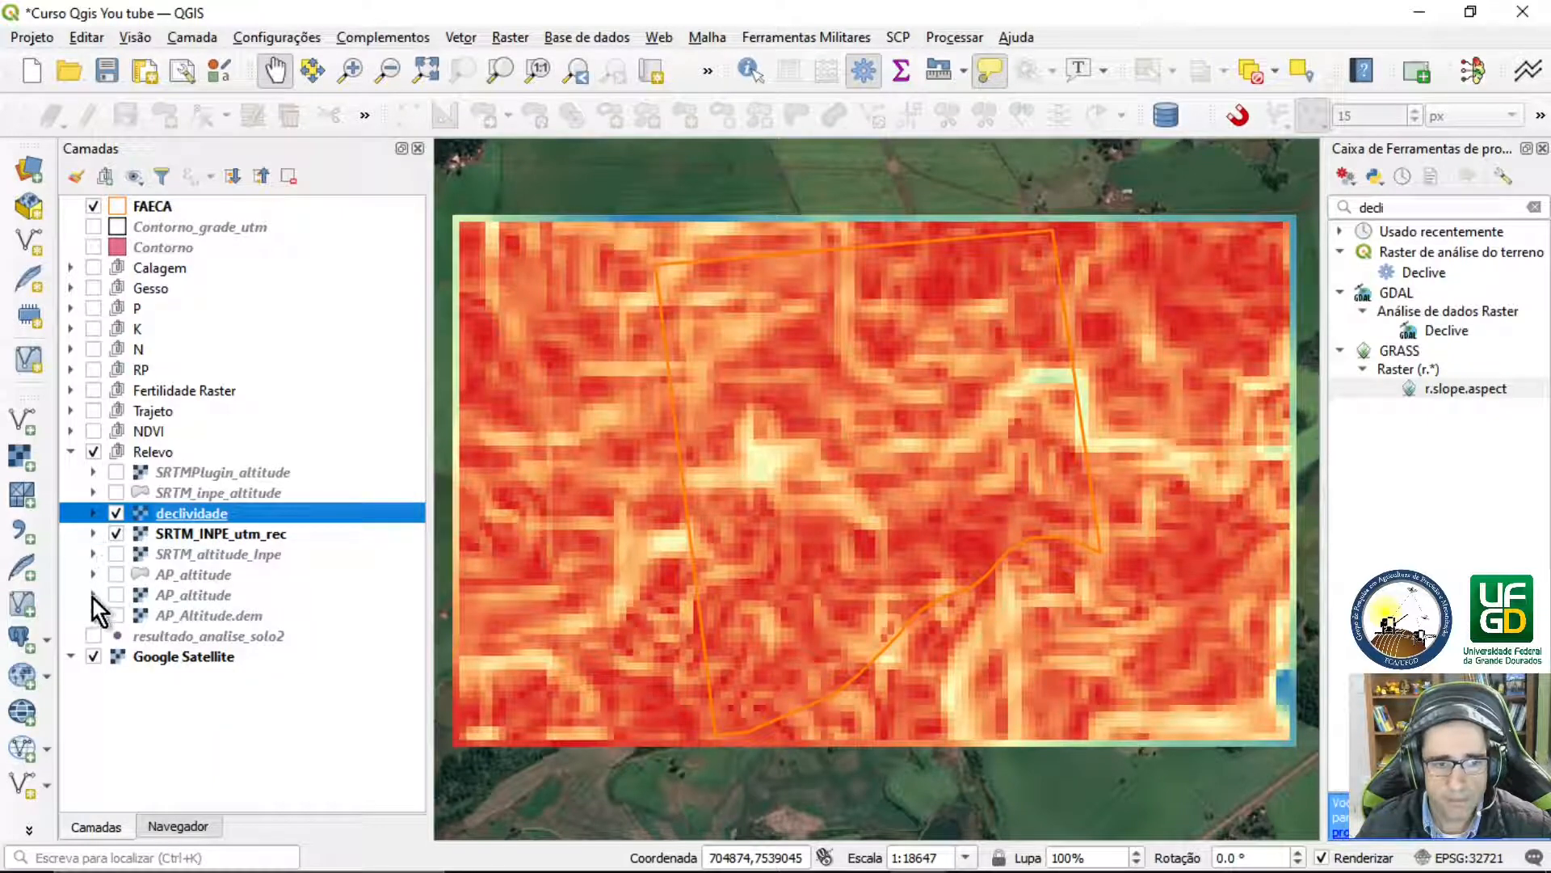
click(115, 594)
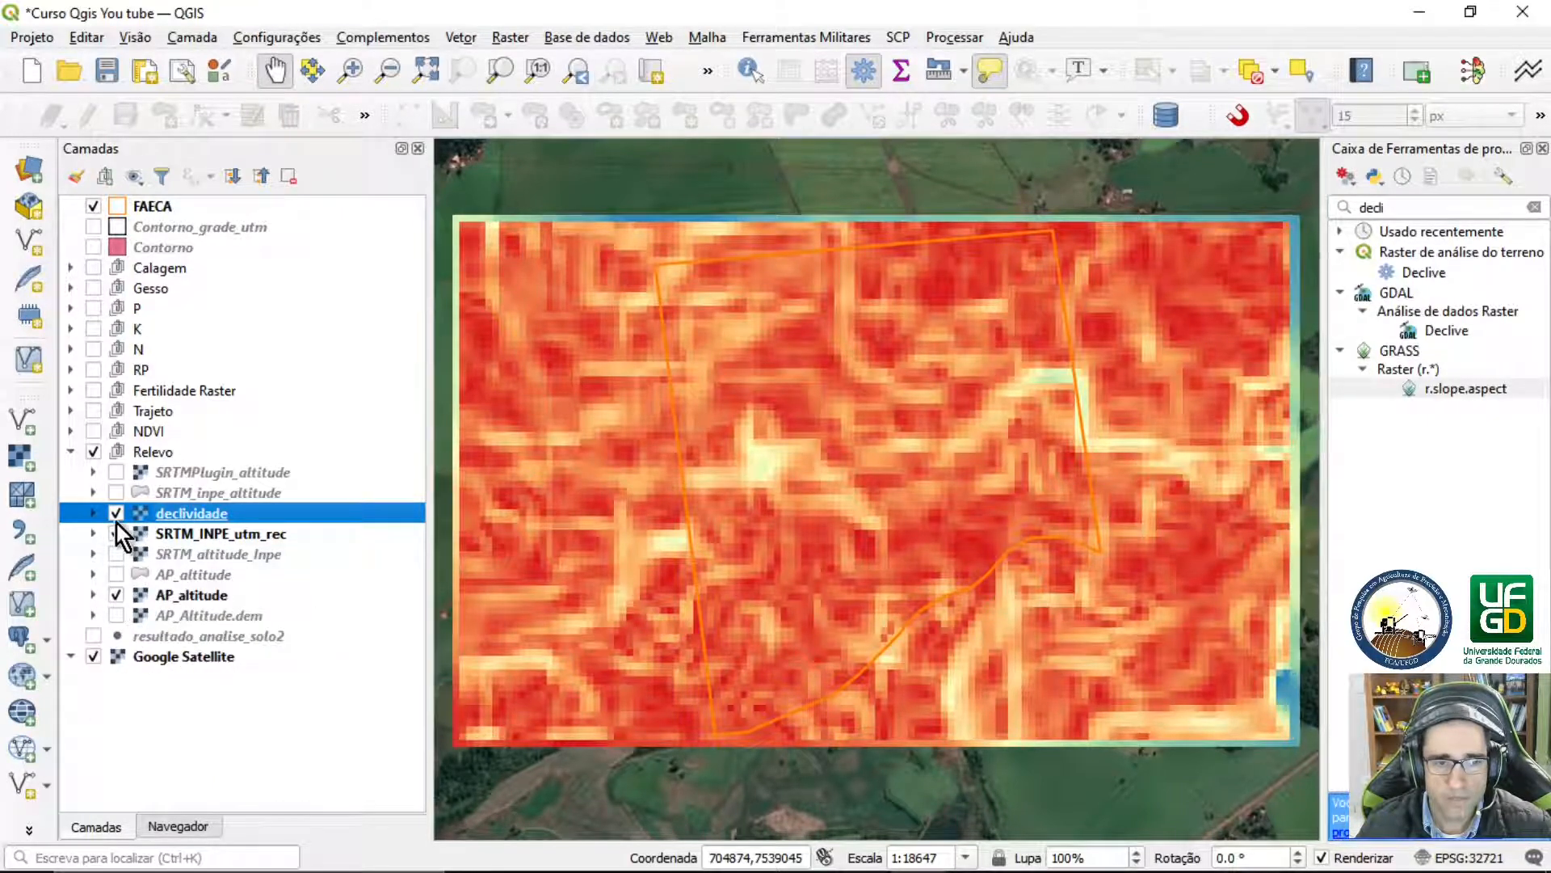
click(116, 530)
click(116, 513)
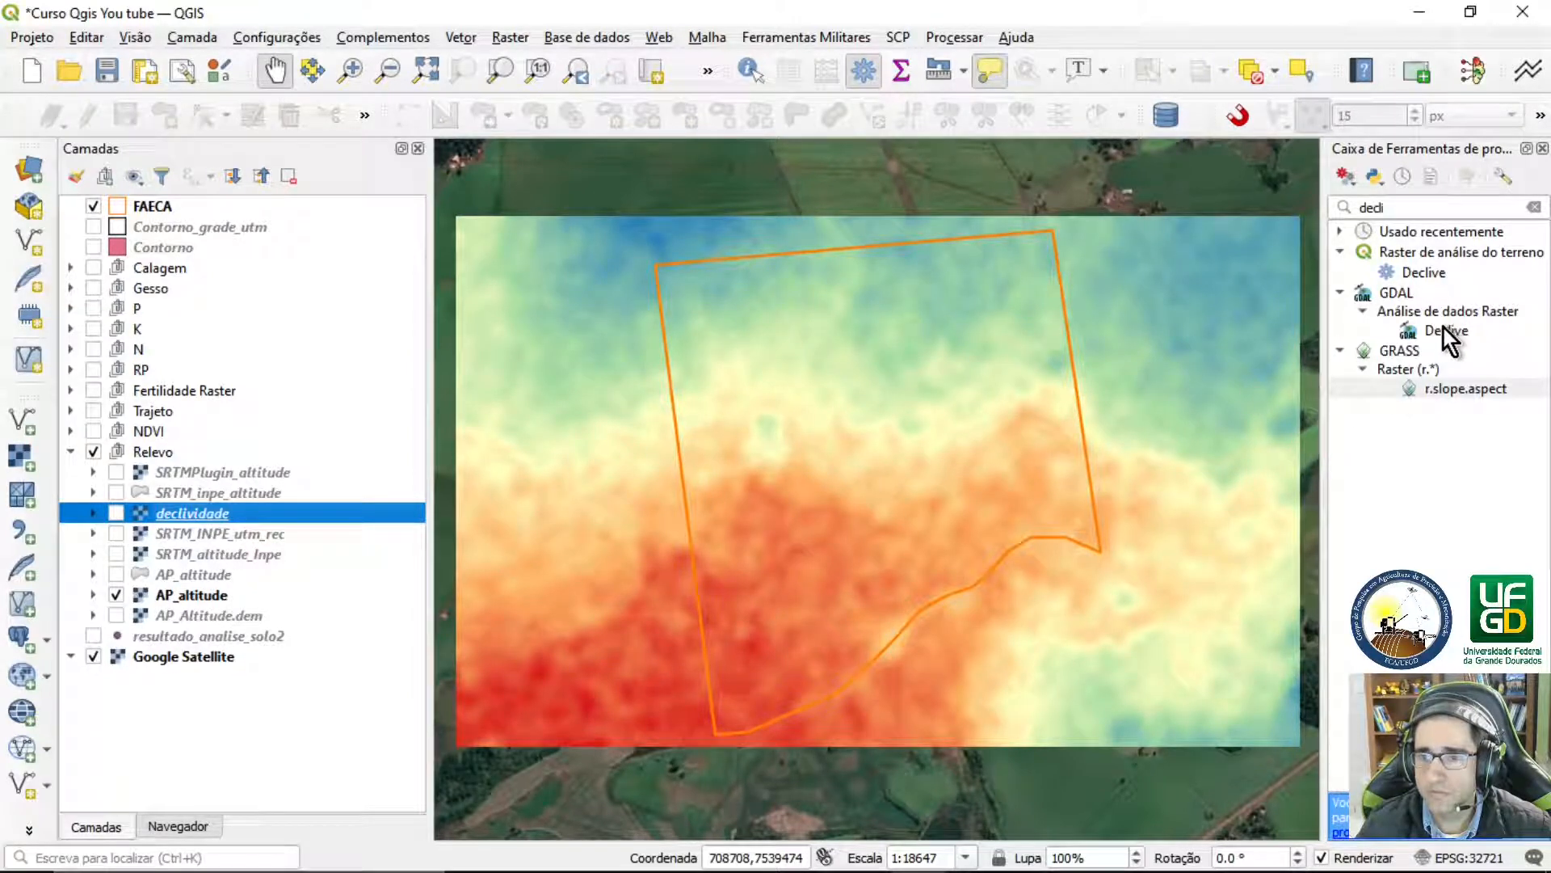
Select the AP_altitude raster and open the GDAL Declive tool for it with slope expressed as a percentage
click(183, 595)
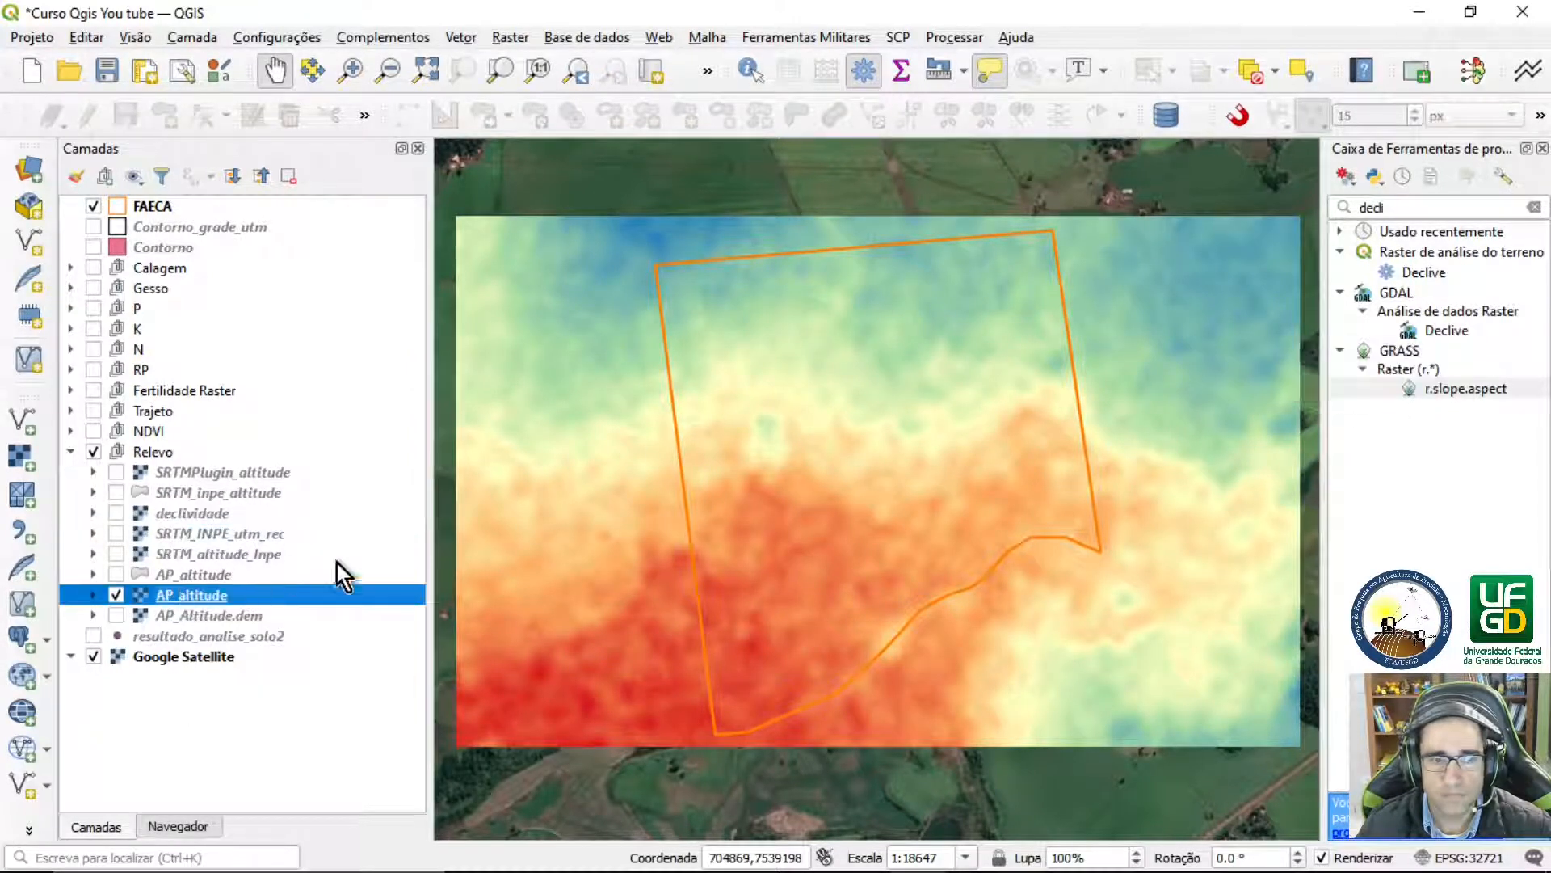
double_click(1449, 333)
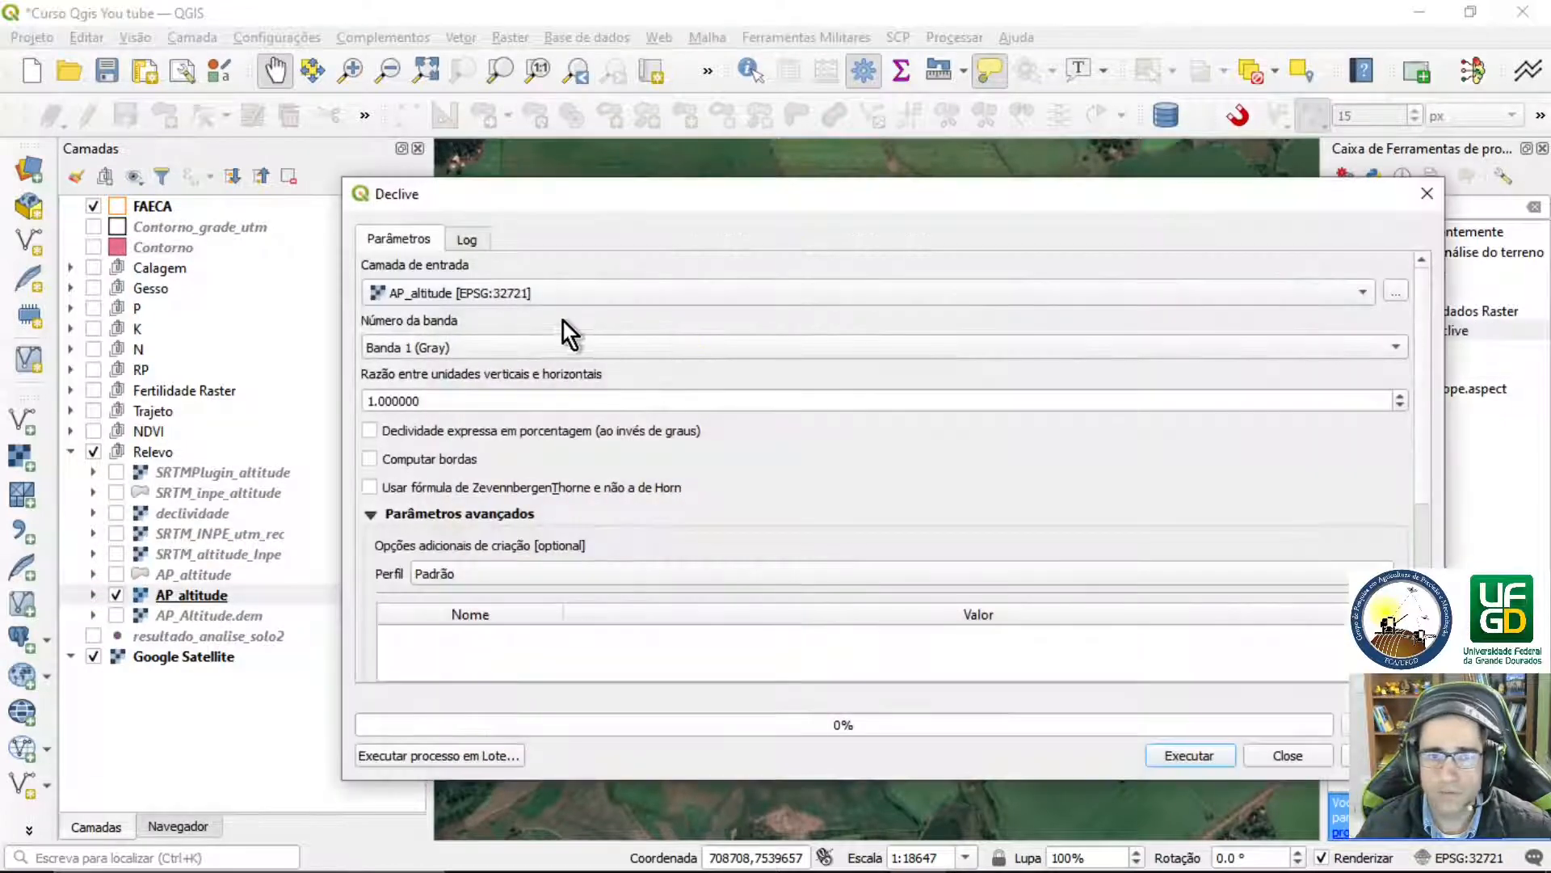
click(370, 430)
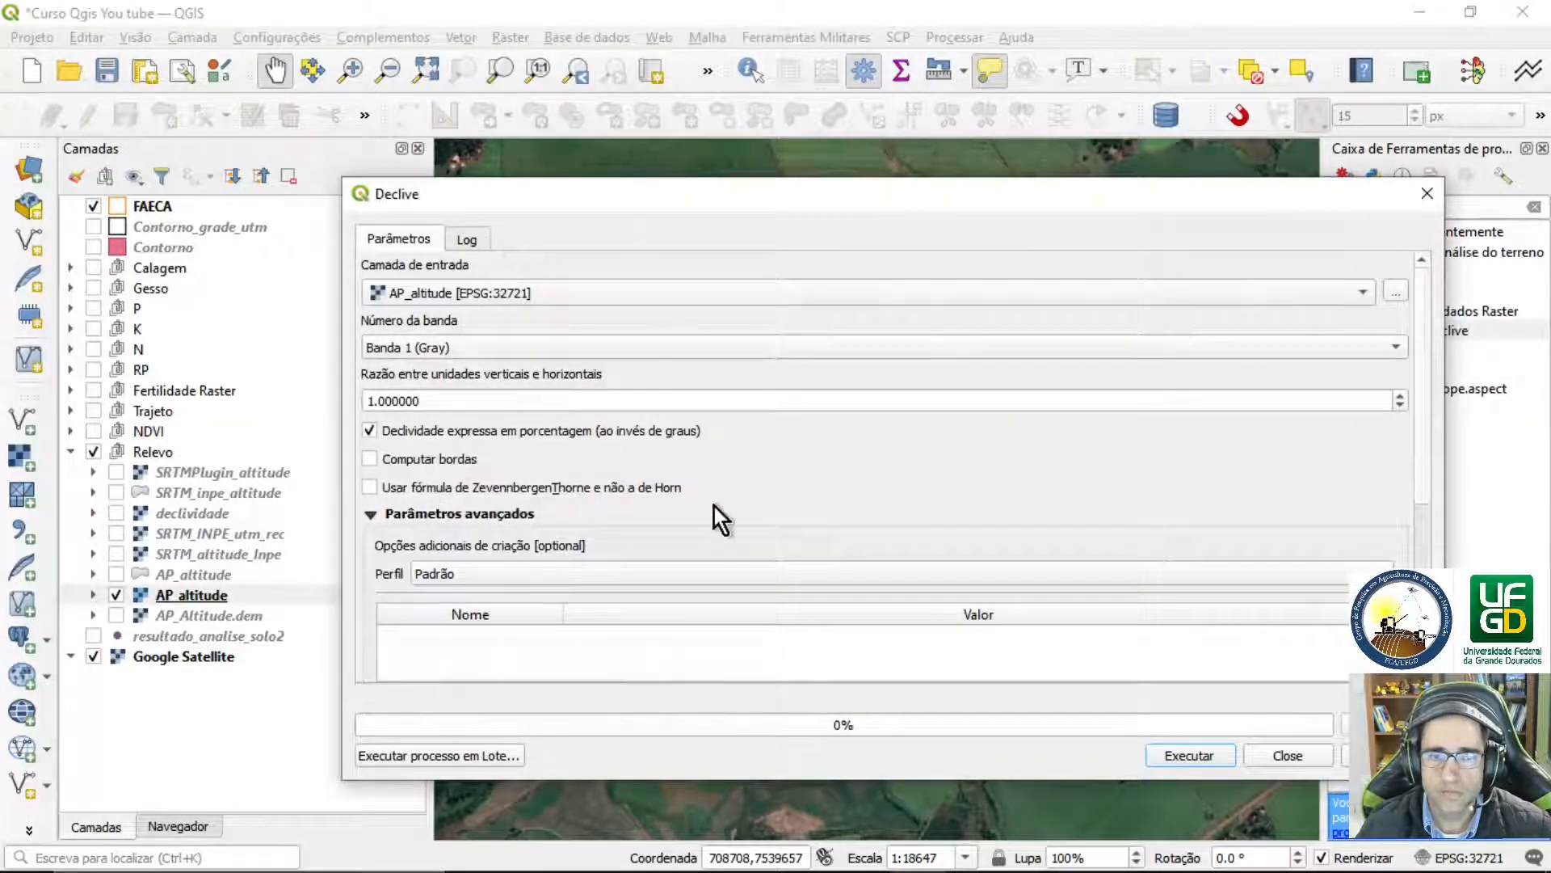
Set the slope output file to AP_declividade in the AP_27044_FBS_F6730_RT1 folder, run Declive and close the tool
scroll(1422, 376, down, 5)
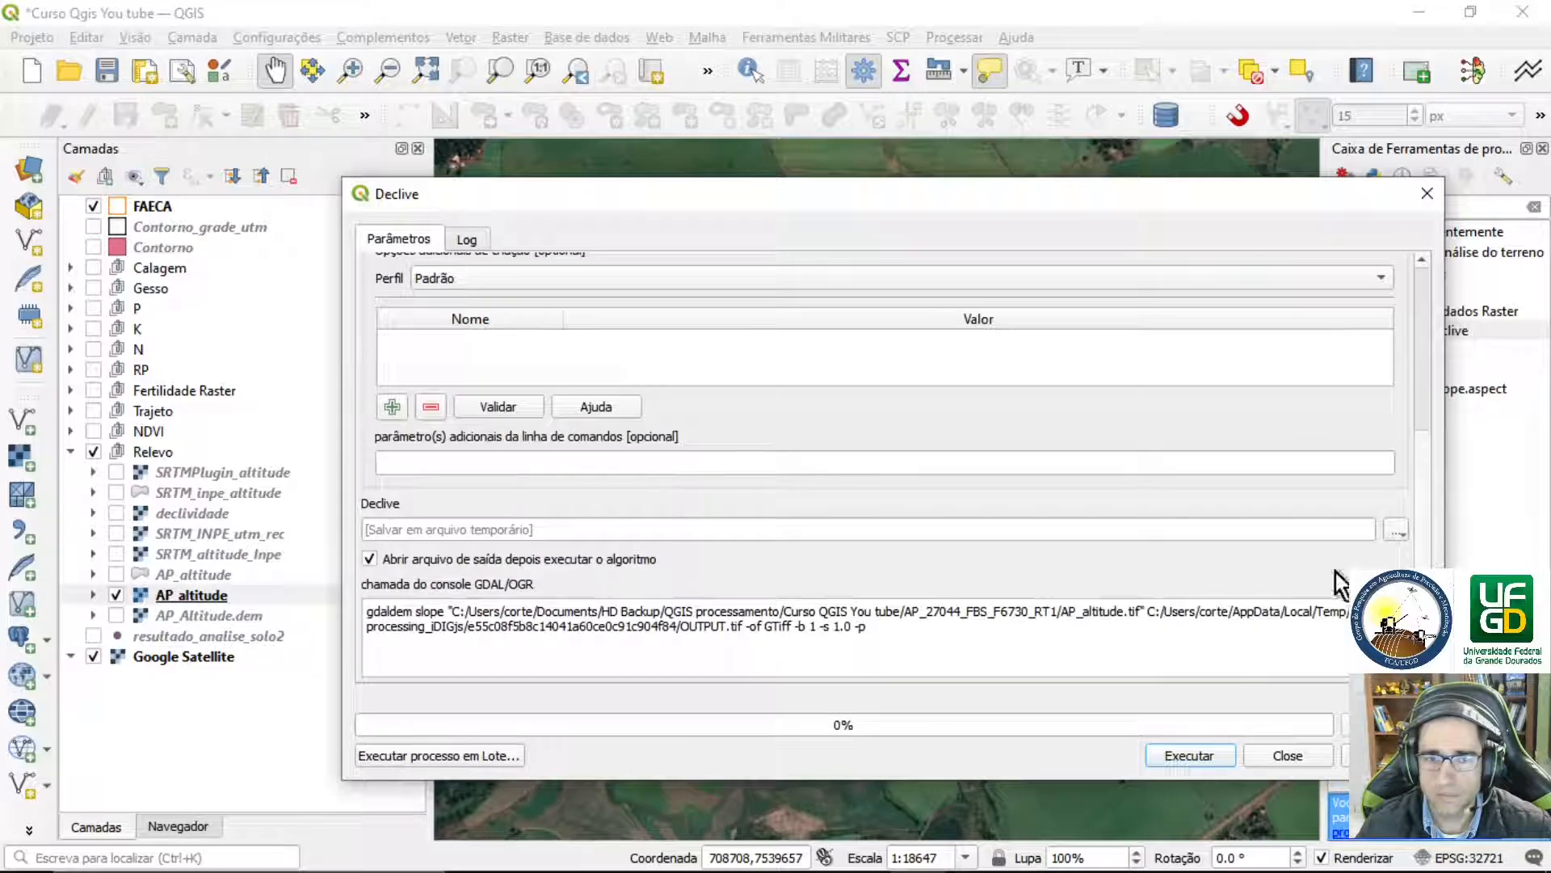
click(1394, 531)
click(1315, 580)
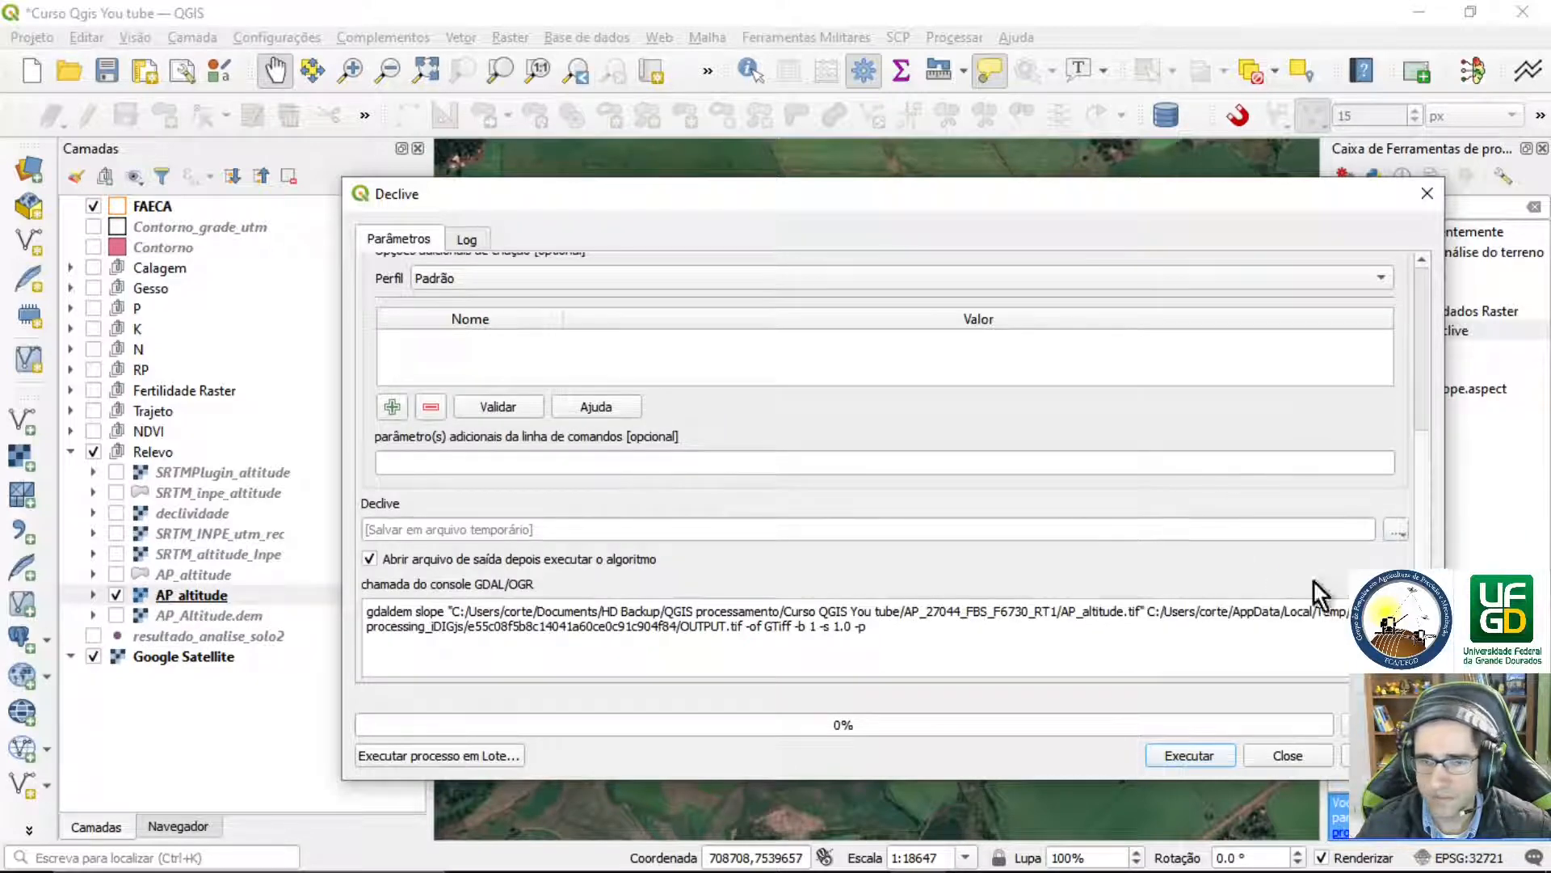
click(561, 272)
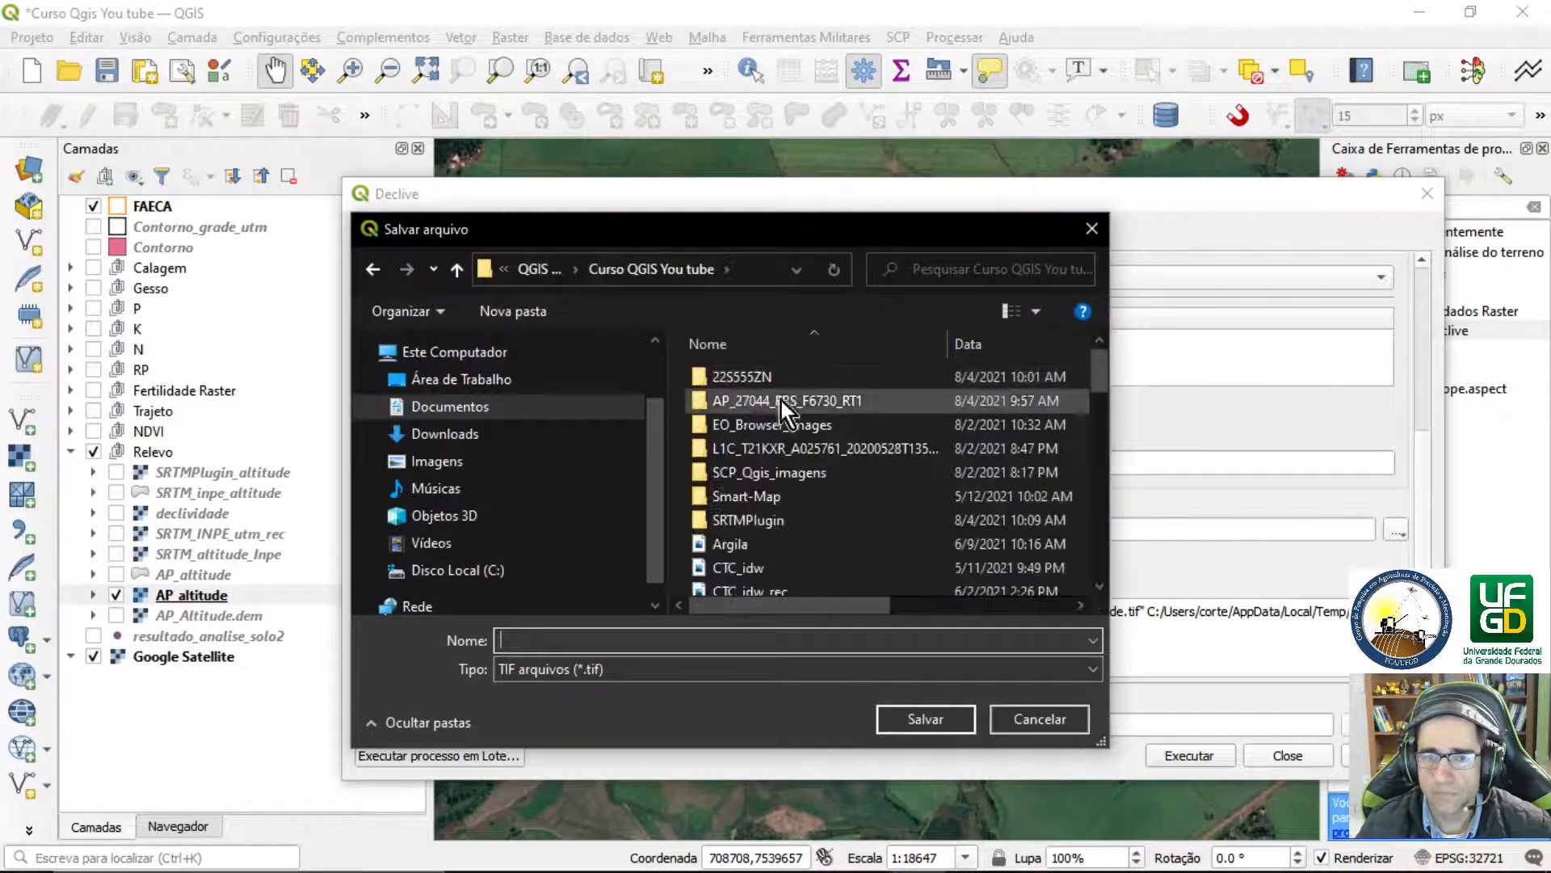
double_click(775, 405)
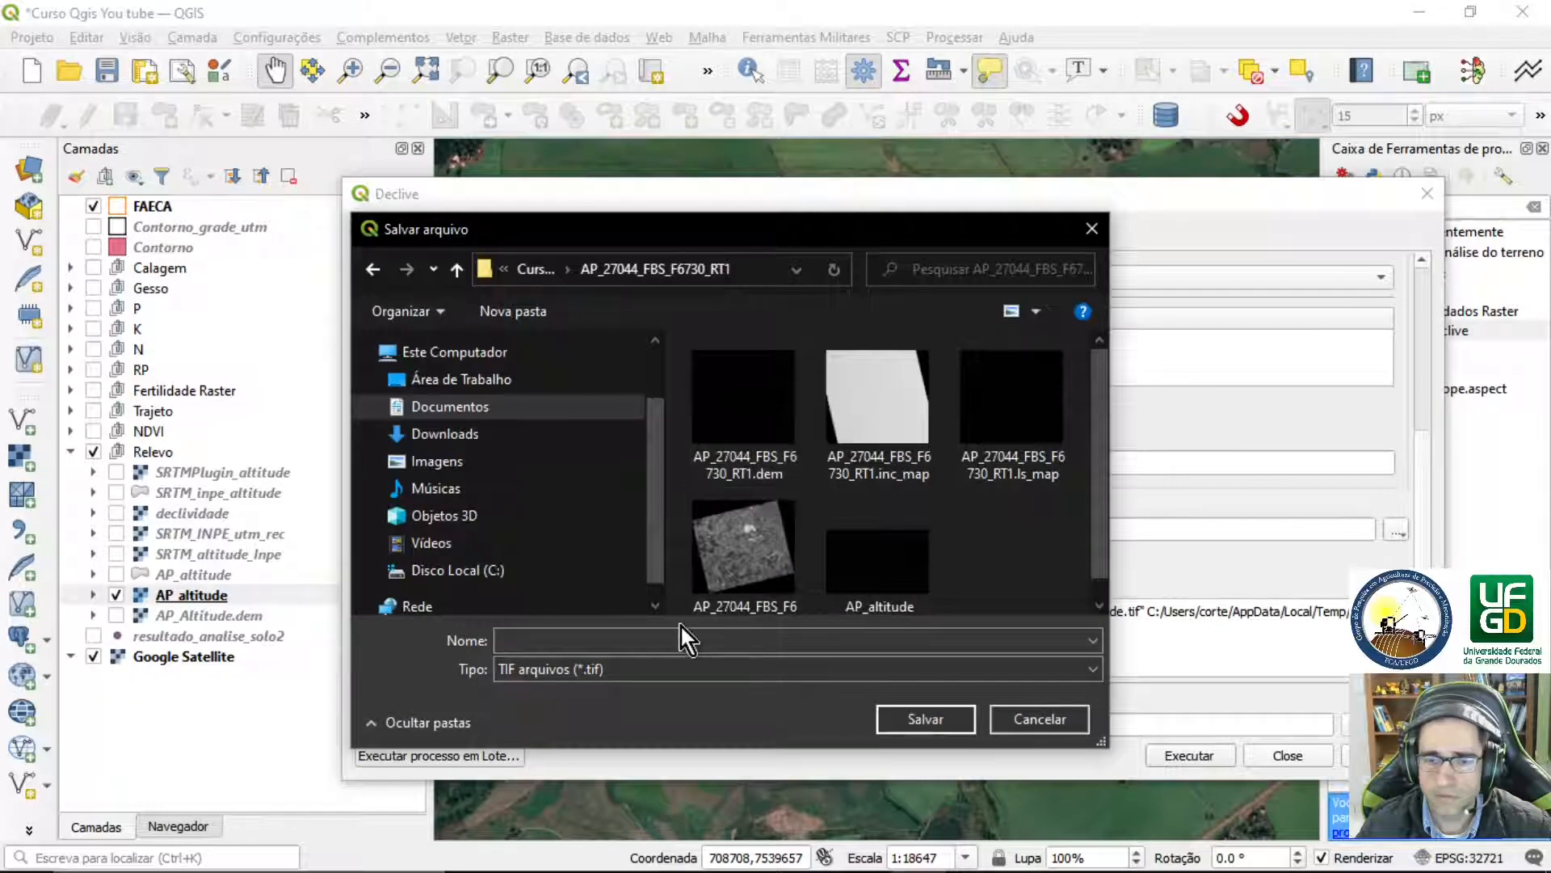
click(859, 583)
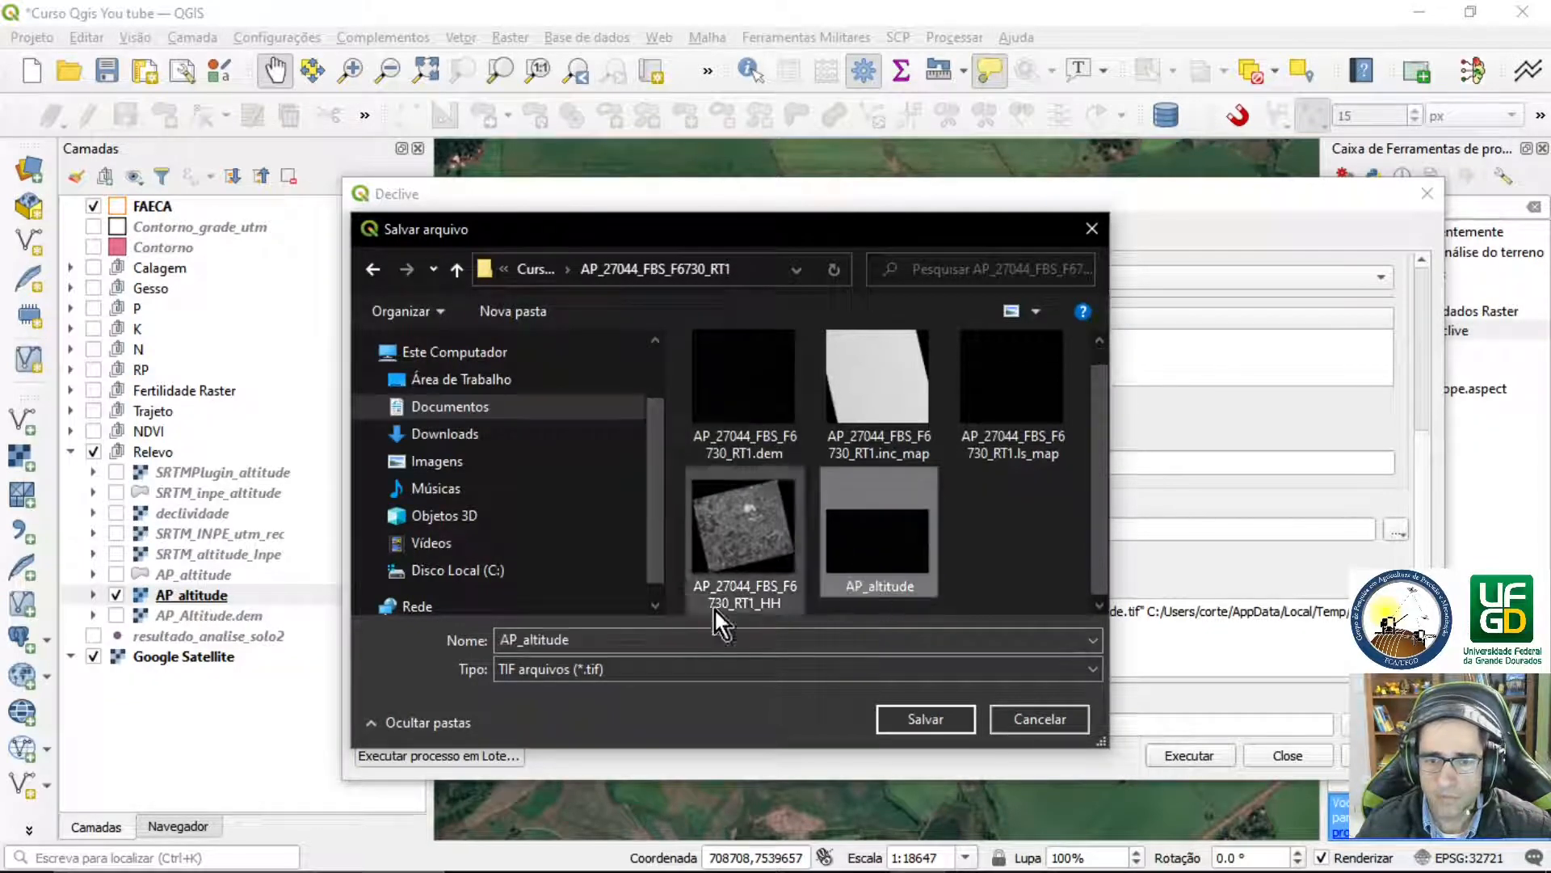
double_click(601, 640)
click(601, 640)
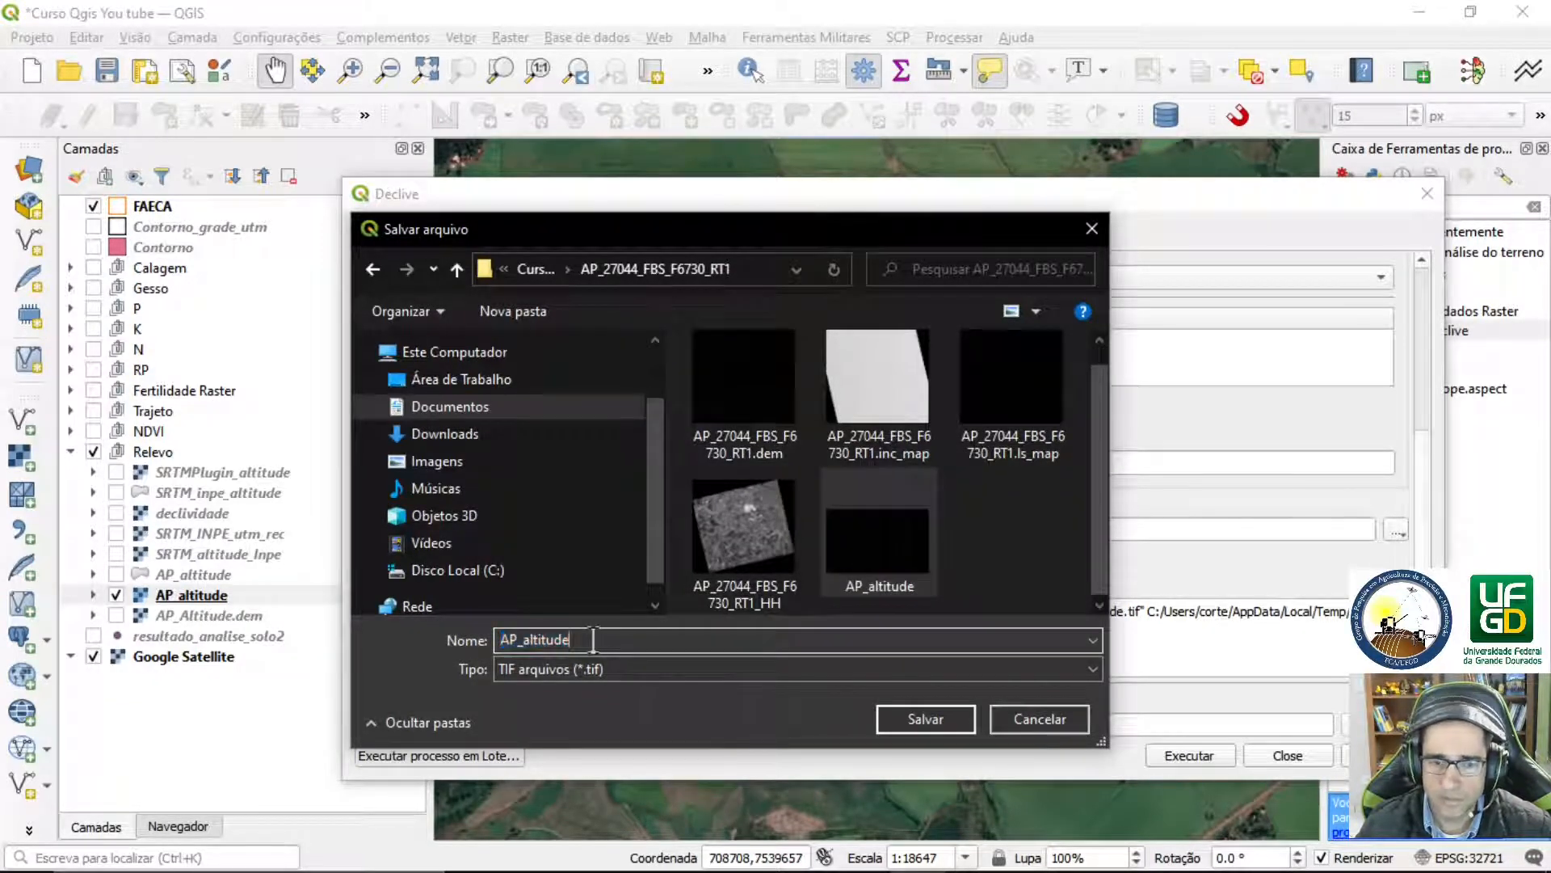
key(BackSpace)
key(BackSpace)
key(BackSpace)
key(BackSpace)
key(BackSpace)
key(BackSpace)
key(BackSpace)
key(BackSpace)
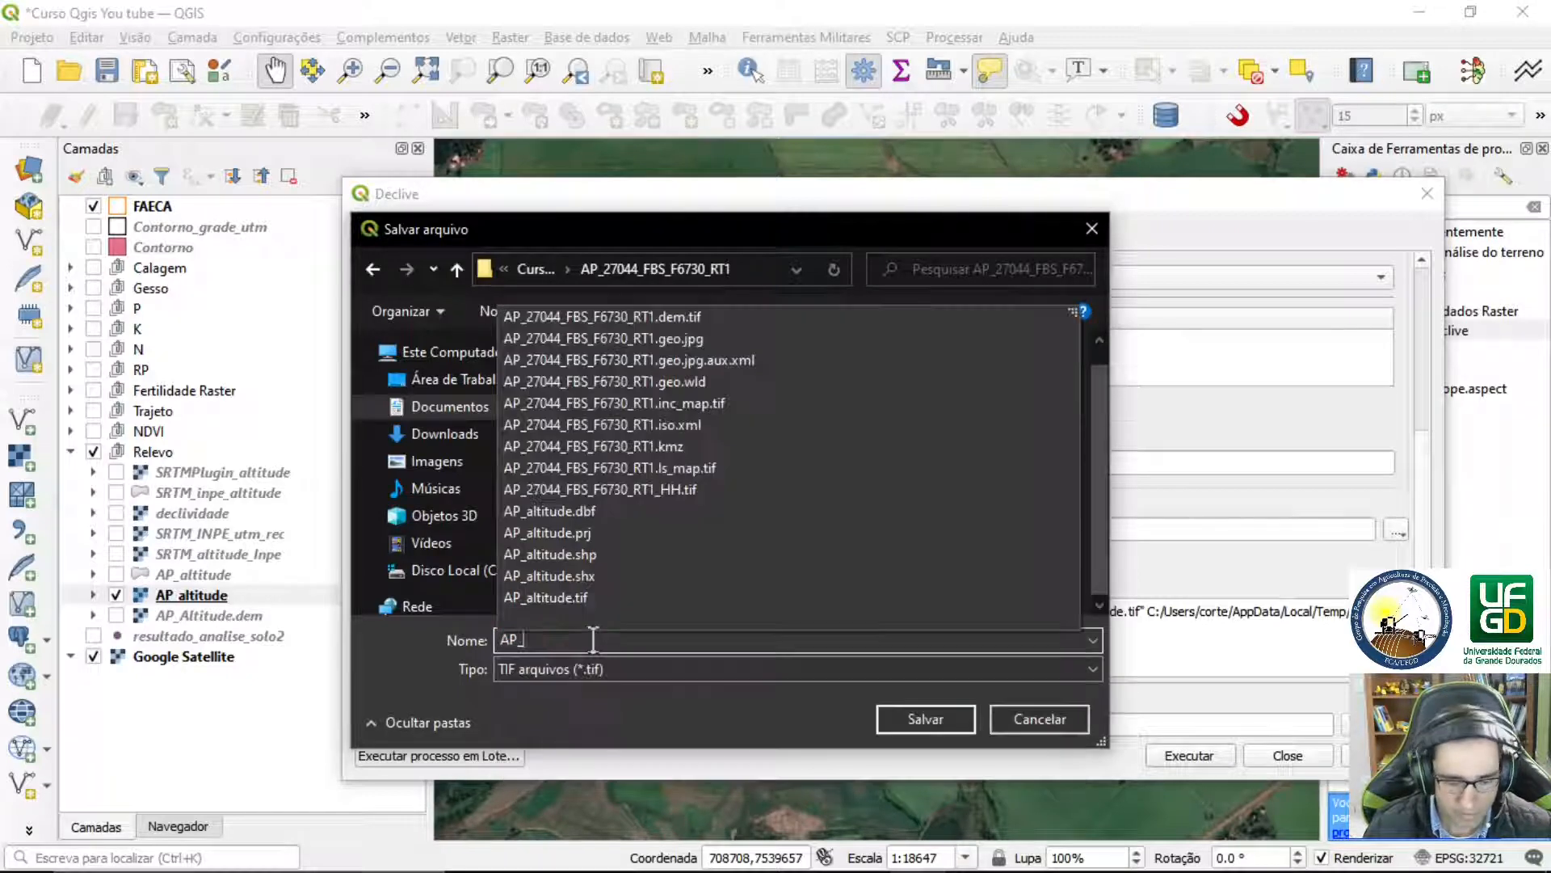
text(declividade)
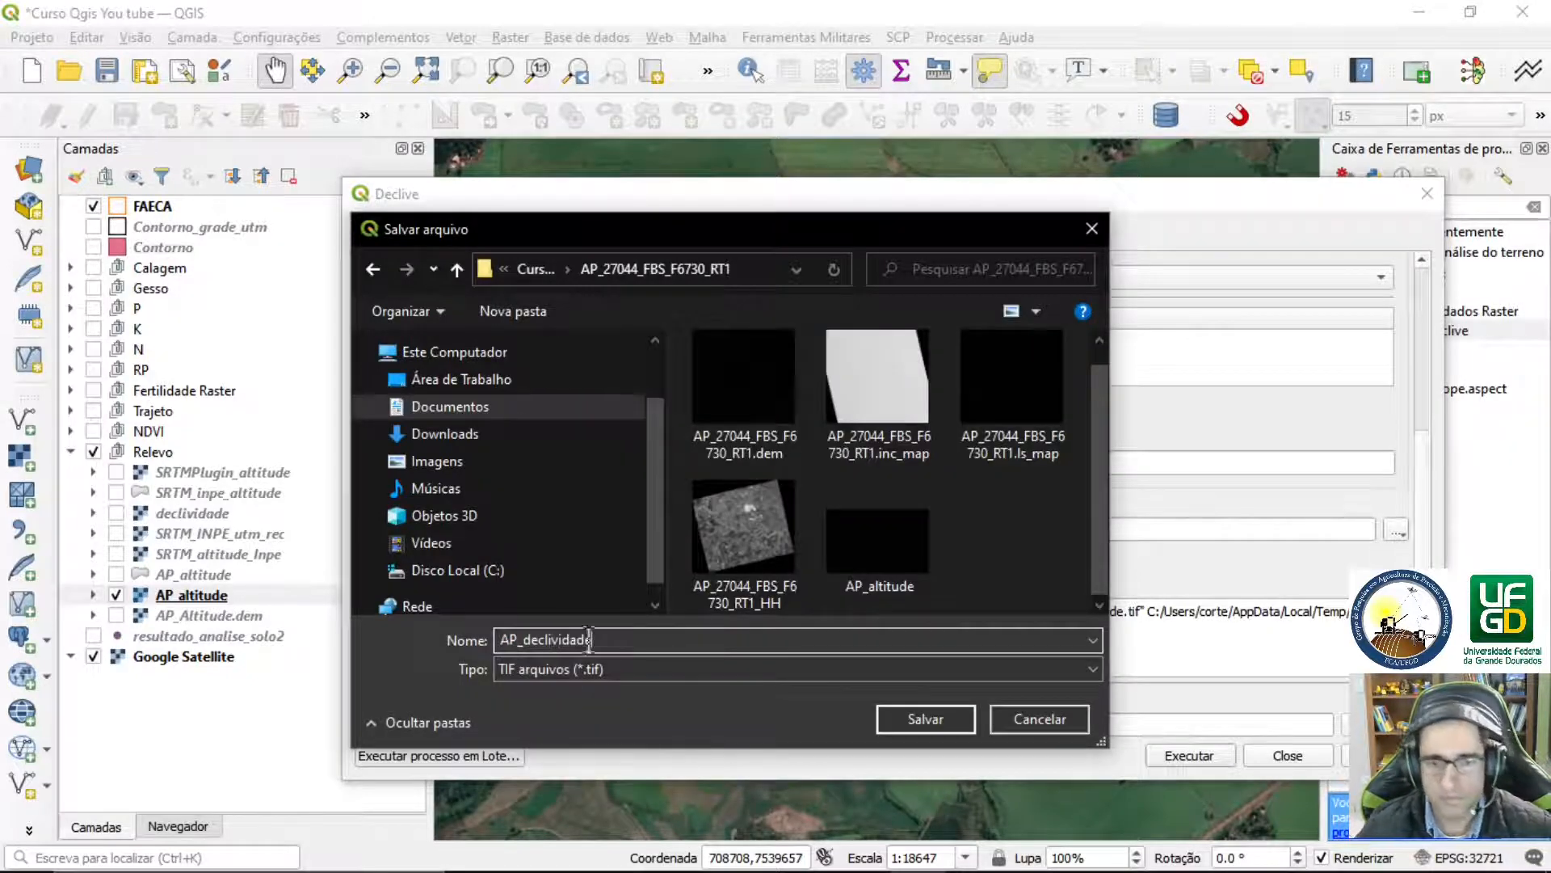
click(942, 716)
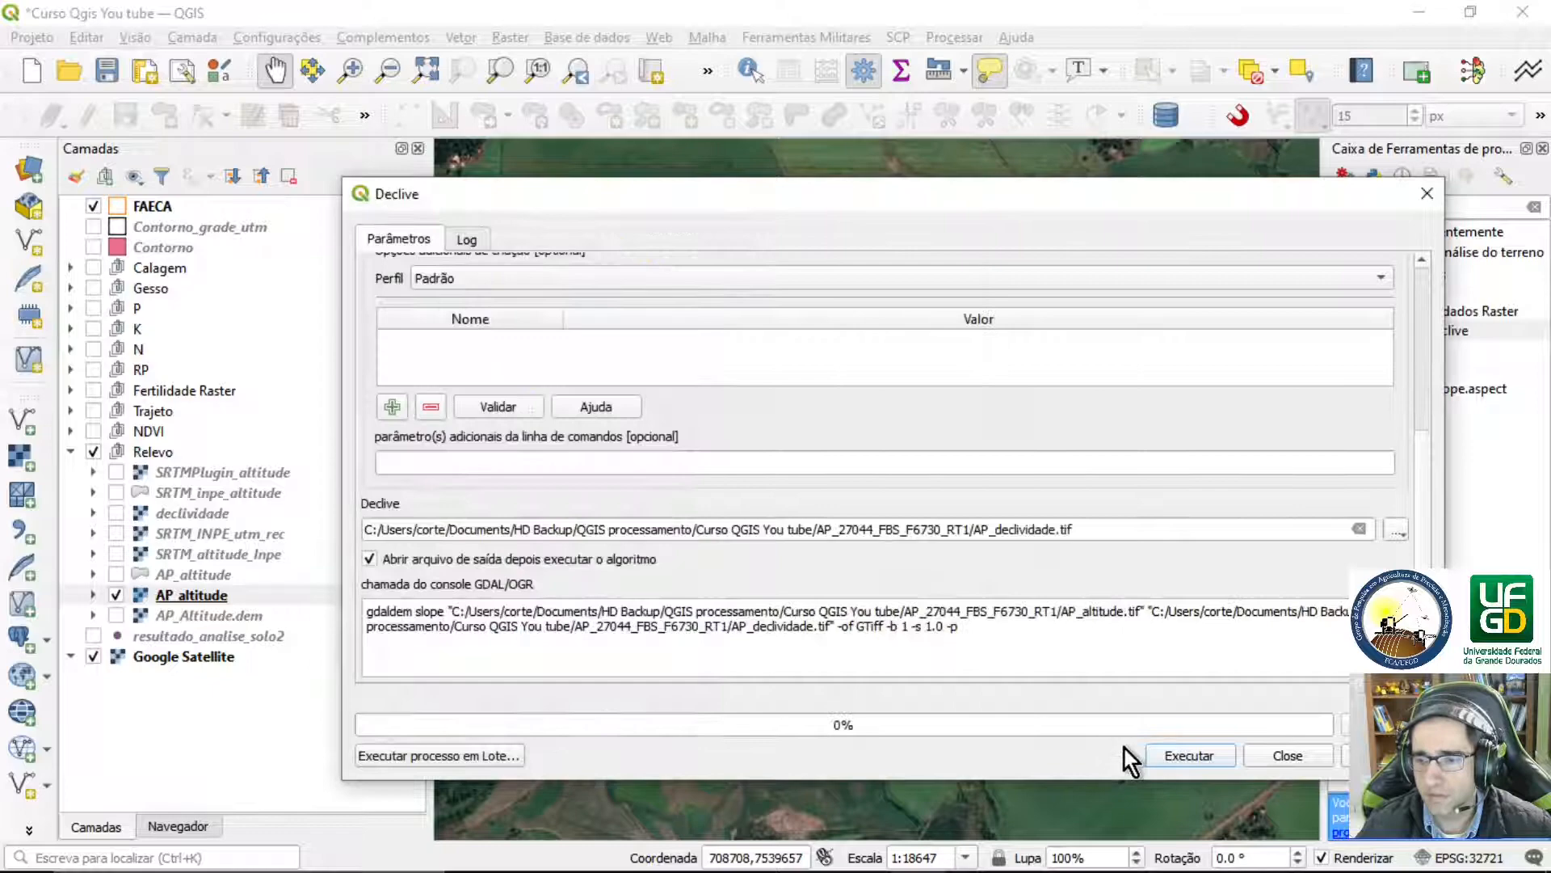
click(1172, 747)
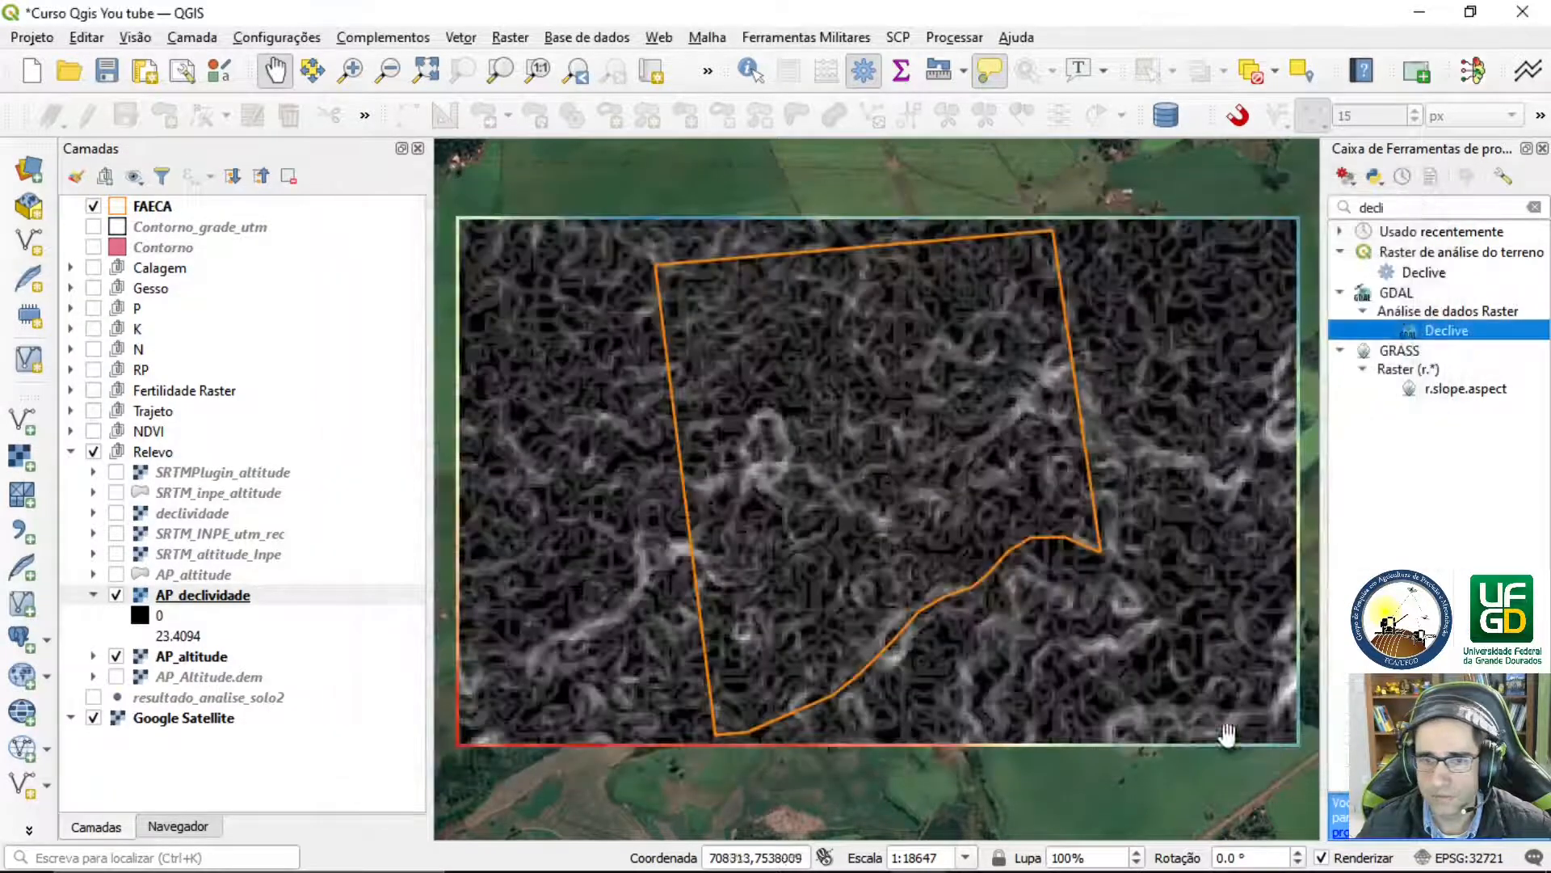
click(1287, 754)
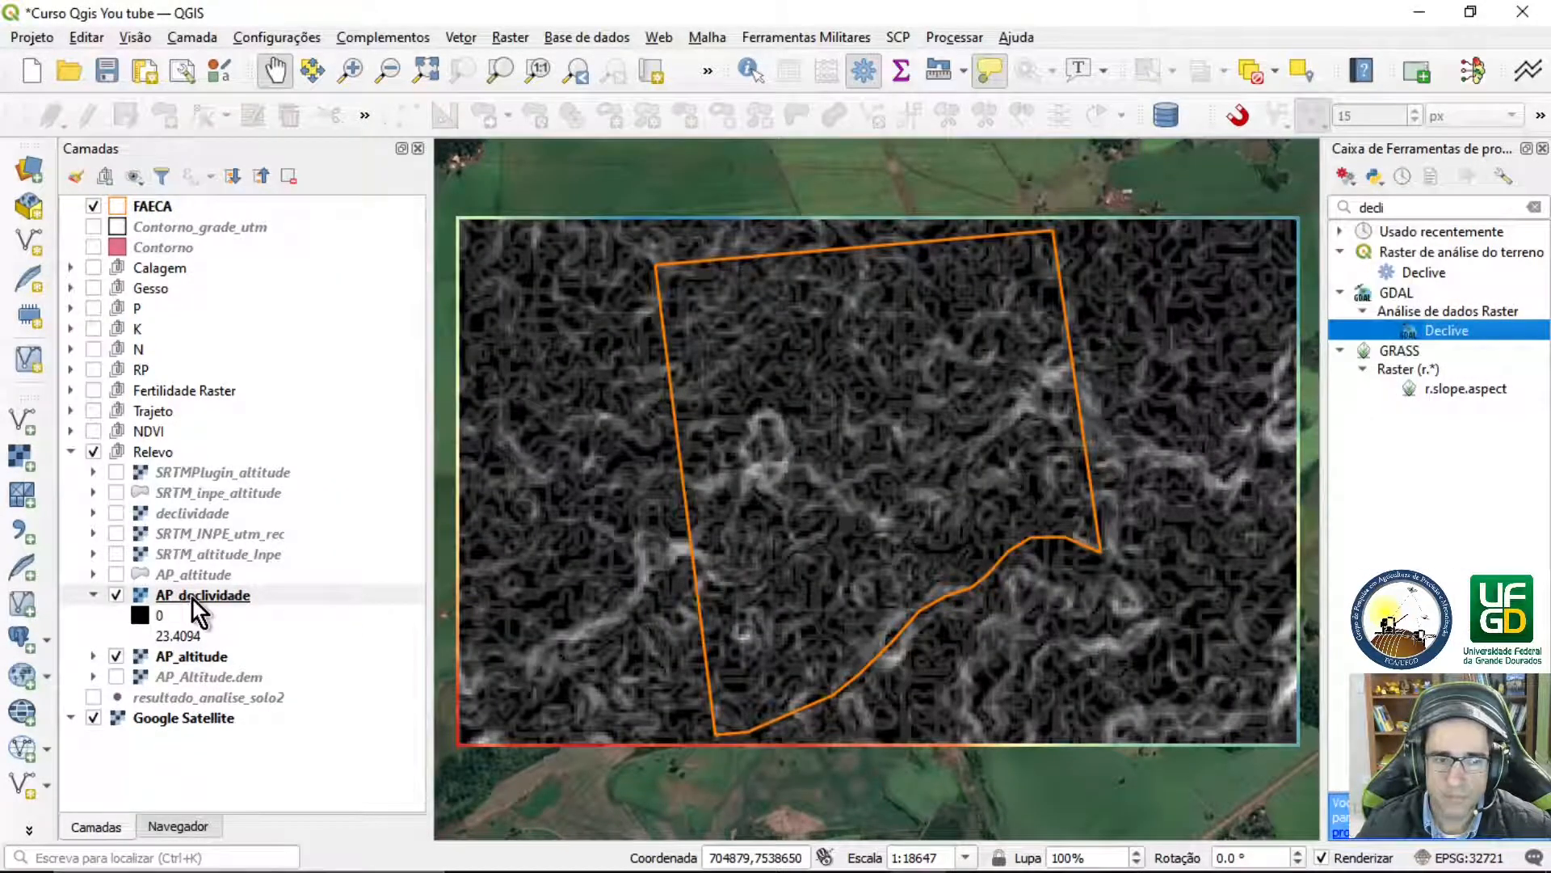
Copy the style of the declividade raster and paste it onto the AP_declividade raster
right_click(168, 509)
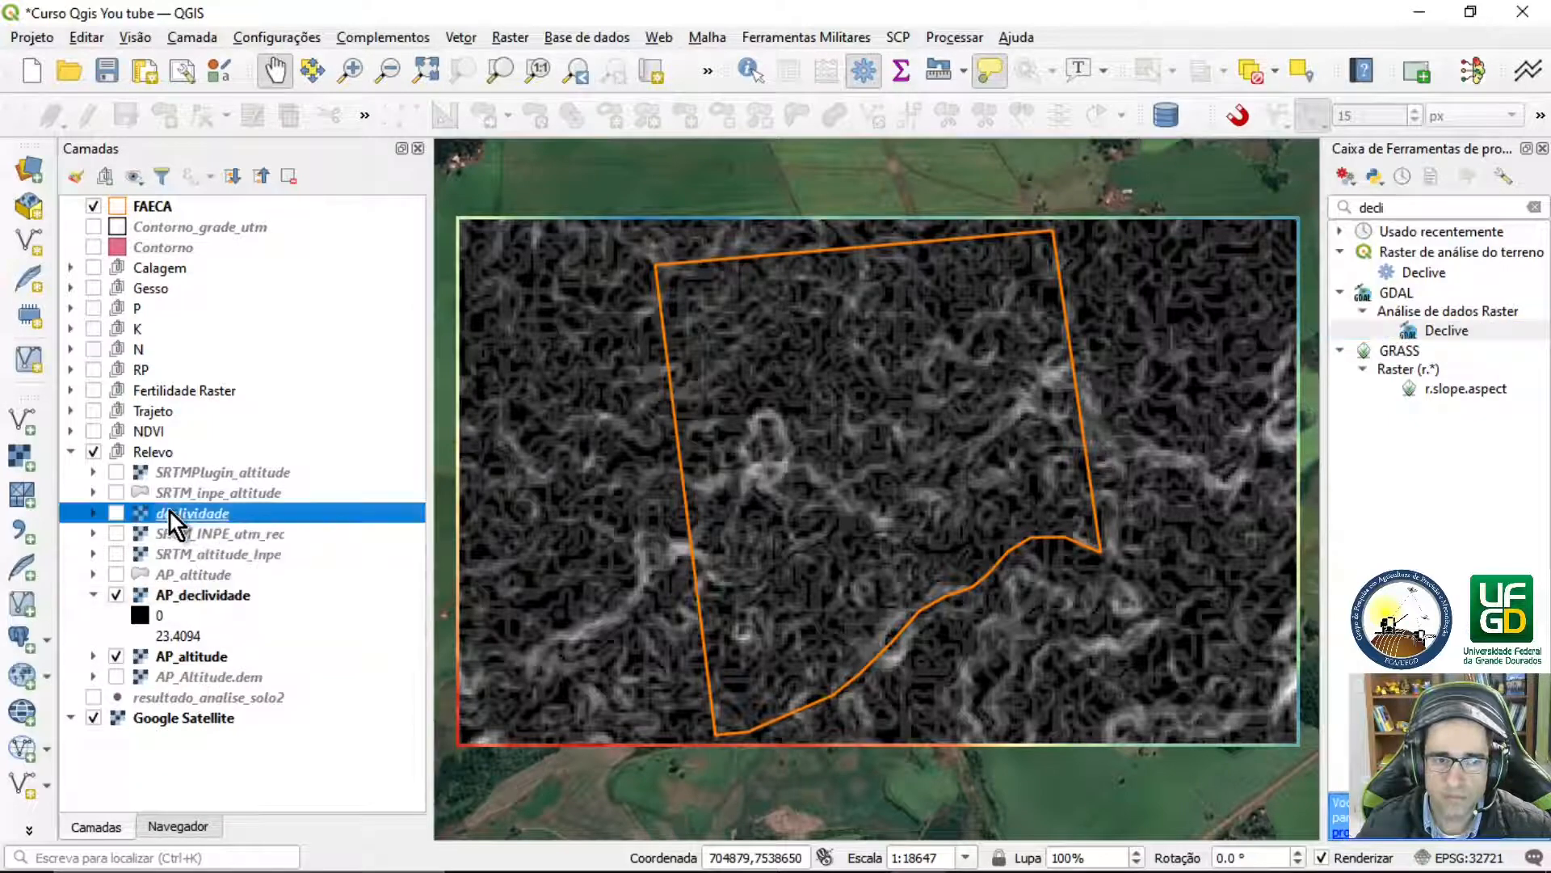
mouse_move(335, 473)
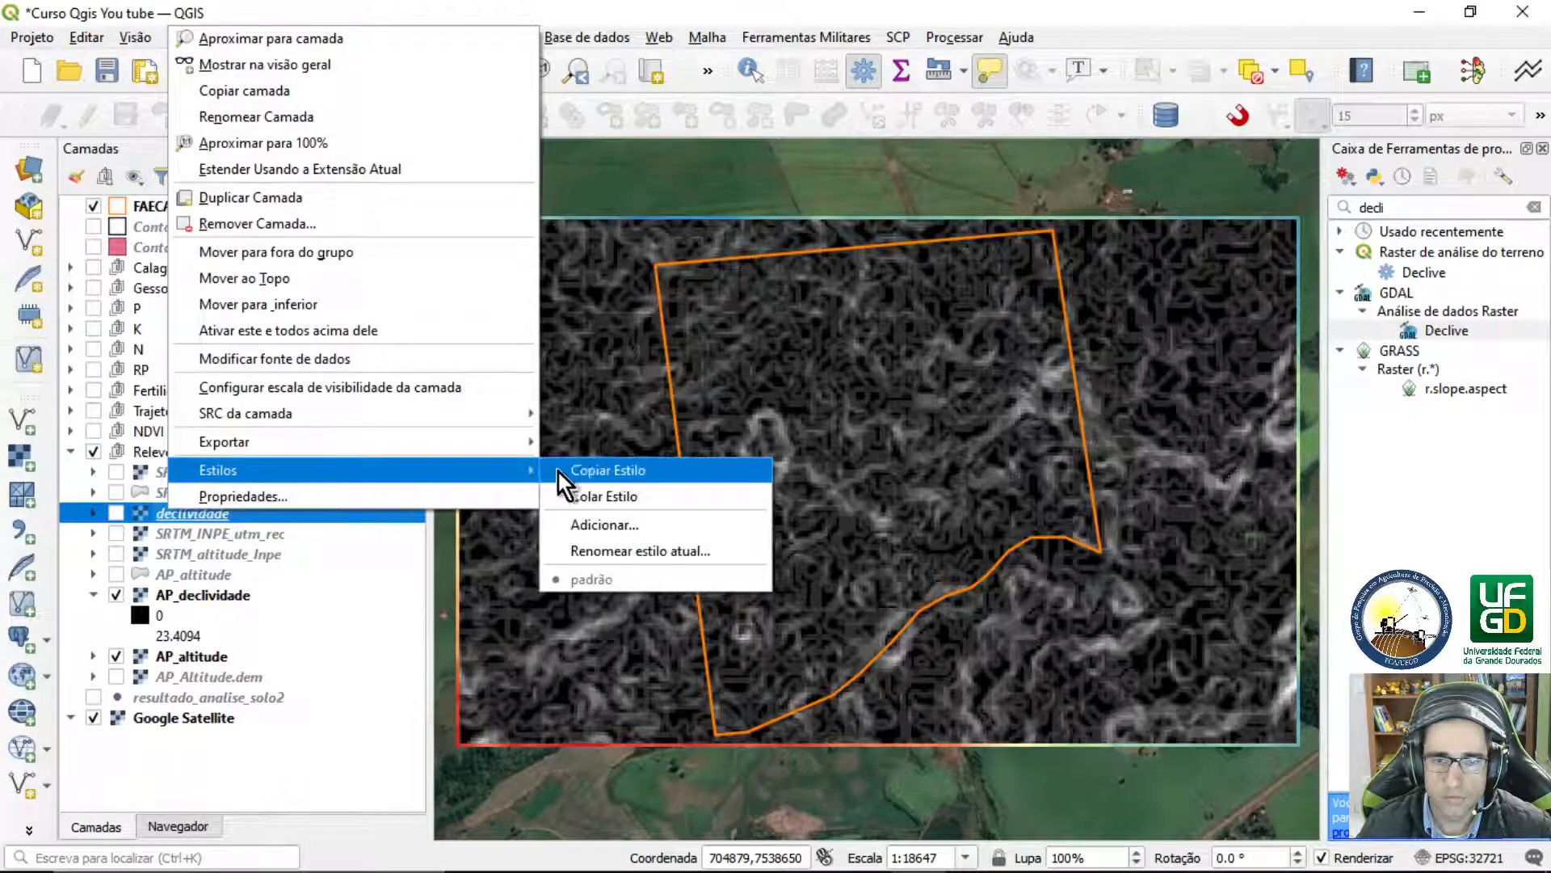
click(580, 469)
click(220, 595)
right_click(219, 595)
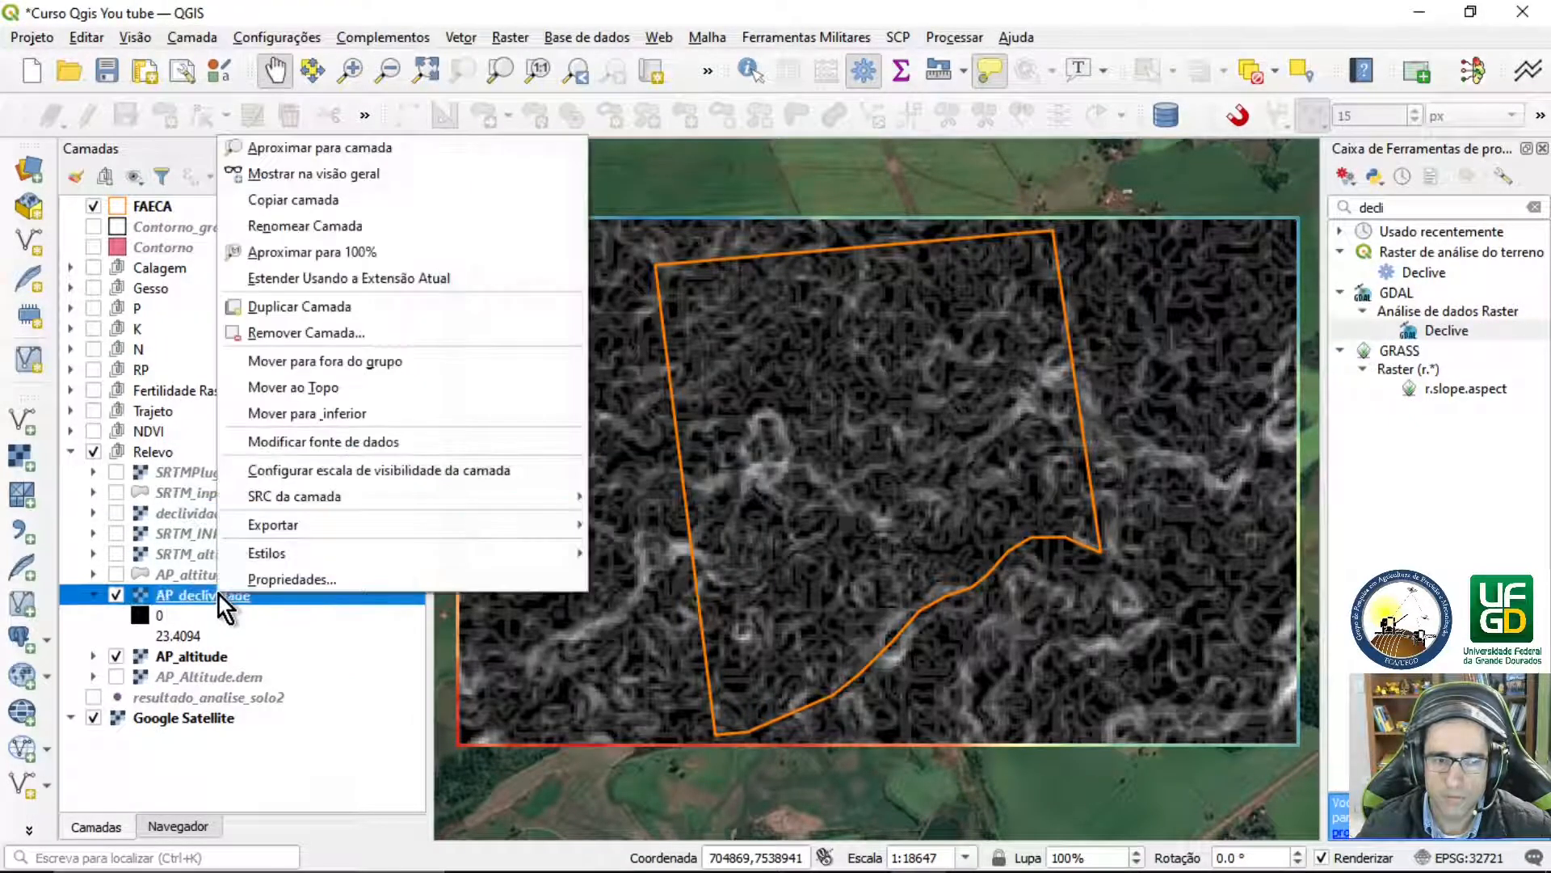
mouse_move(326, 546)
click(670, 579)
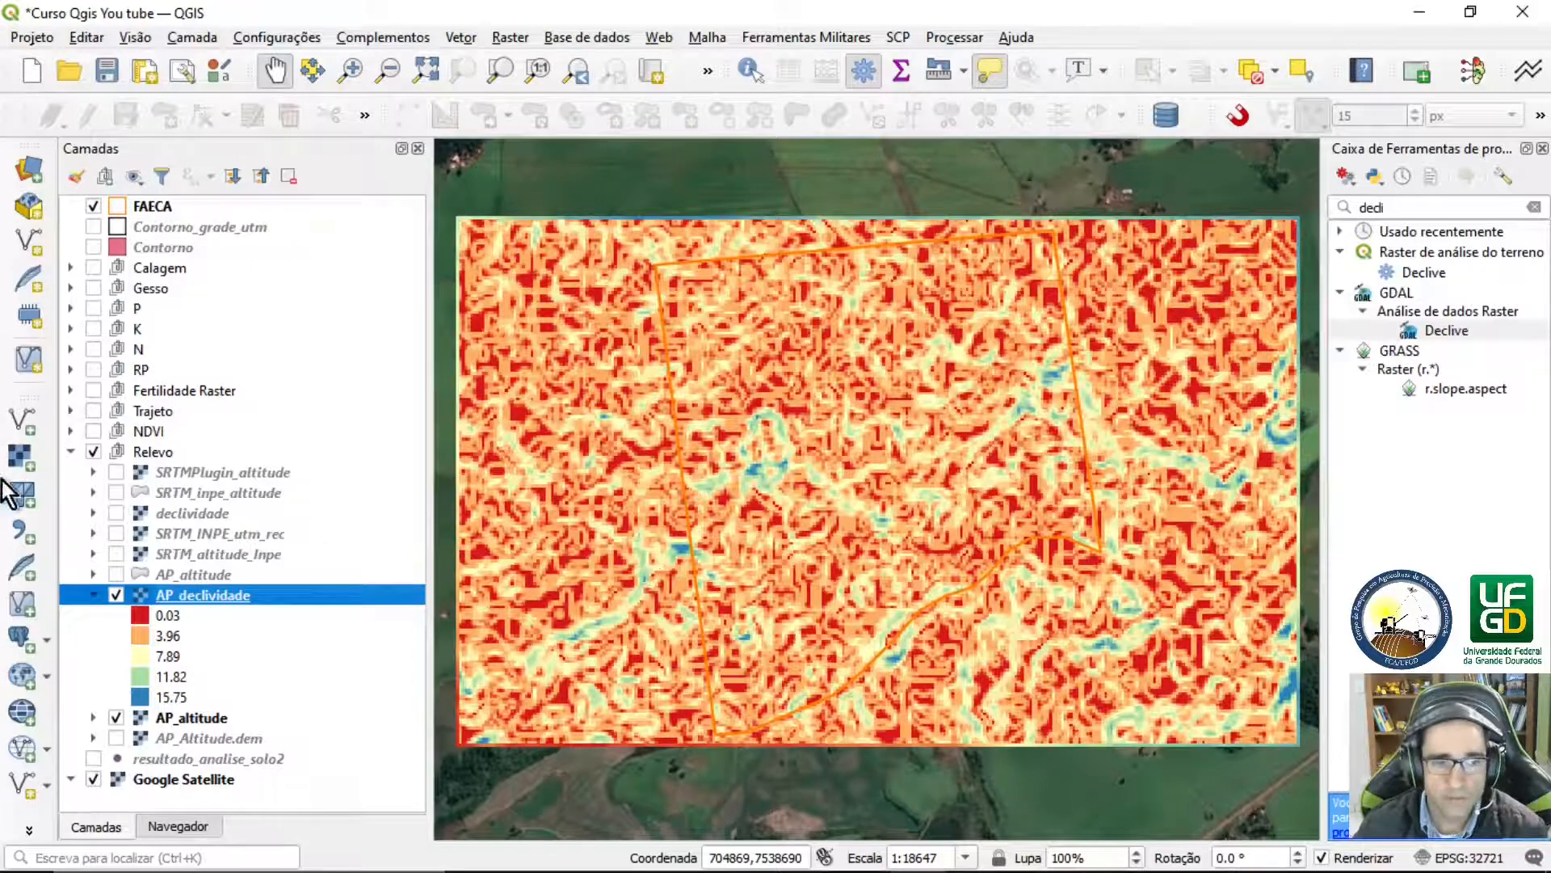
Toggle the declividade raster's visibility repeatedly to compare its slope pattern with AP_declividade over the farm, leaving it displayed
click(118, 514)
click(118, 514)
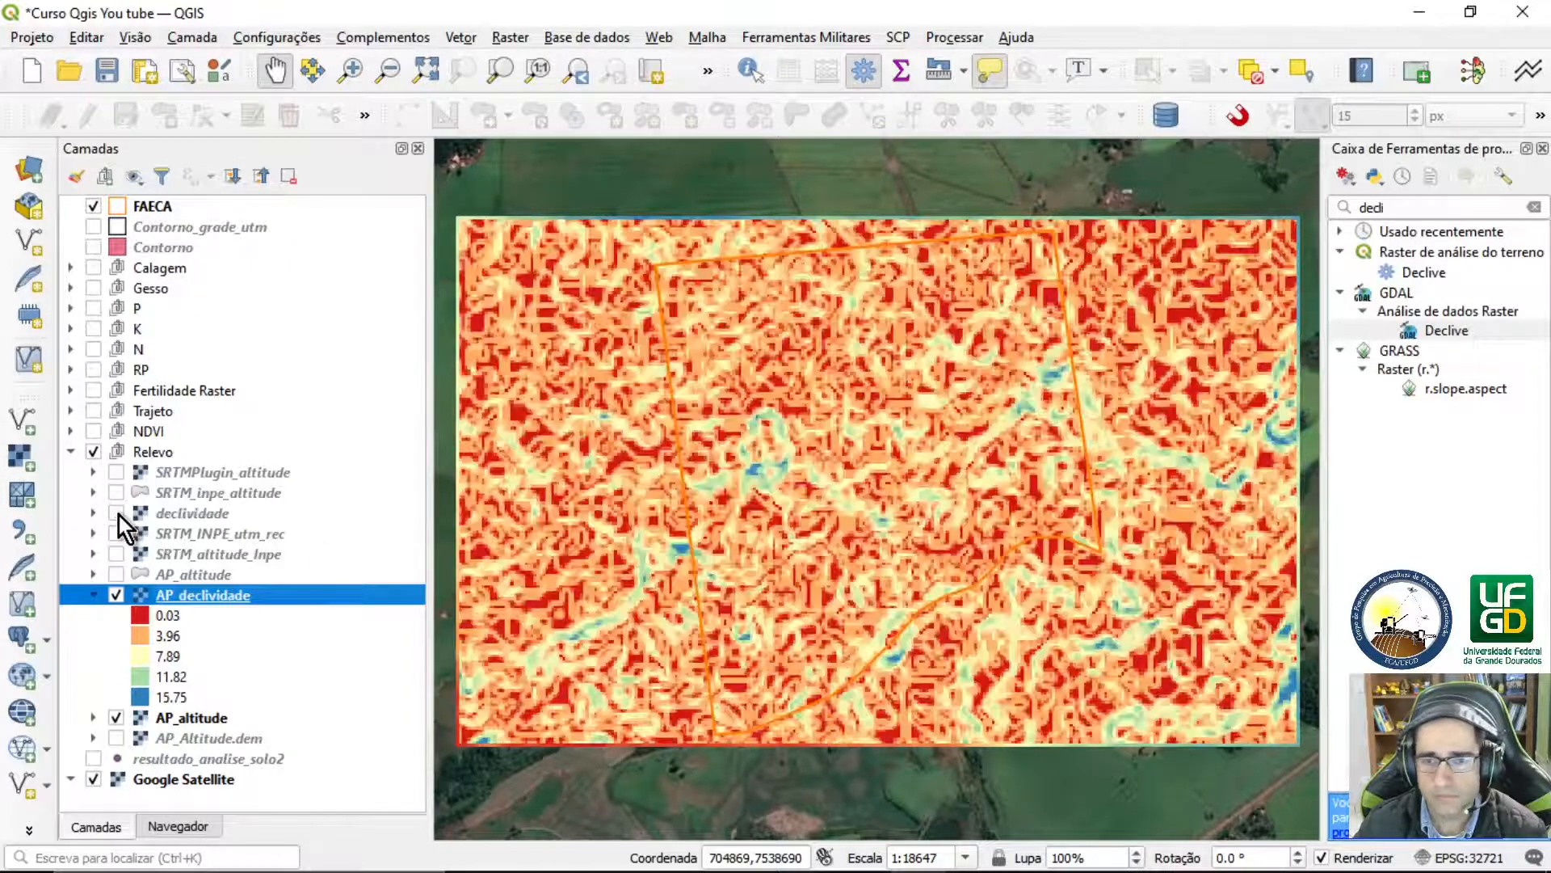
click(118, 514)
click(118, 514)
click(117, 514)
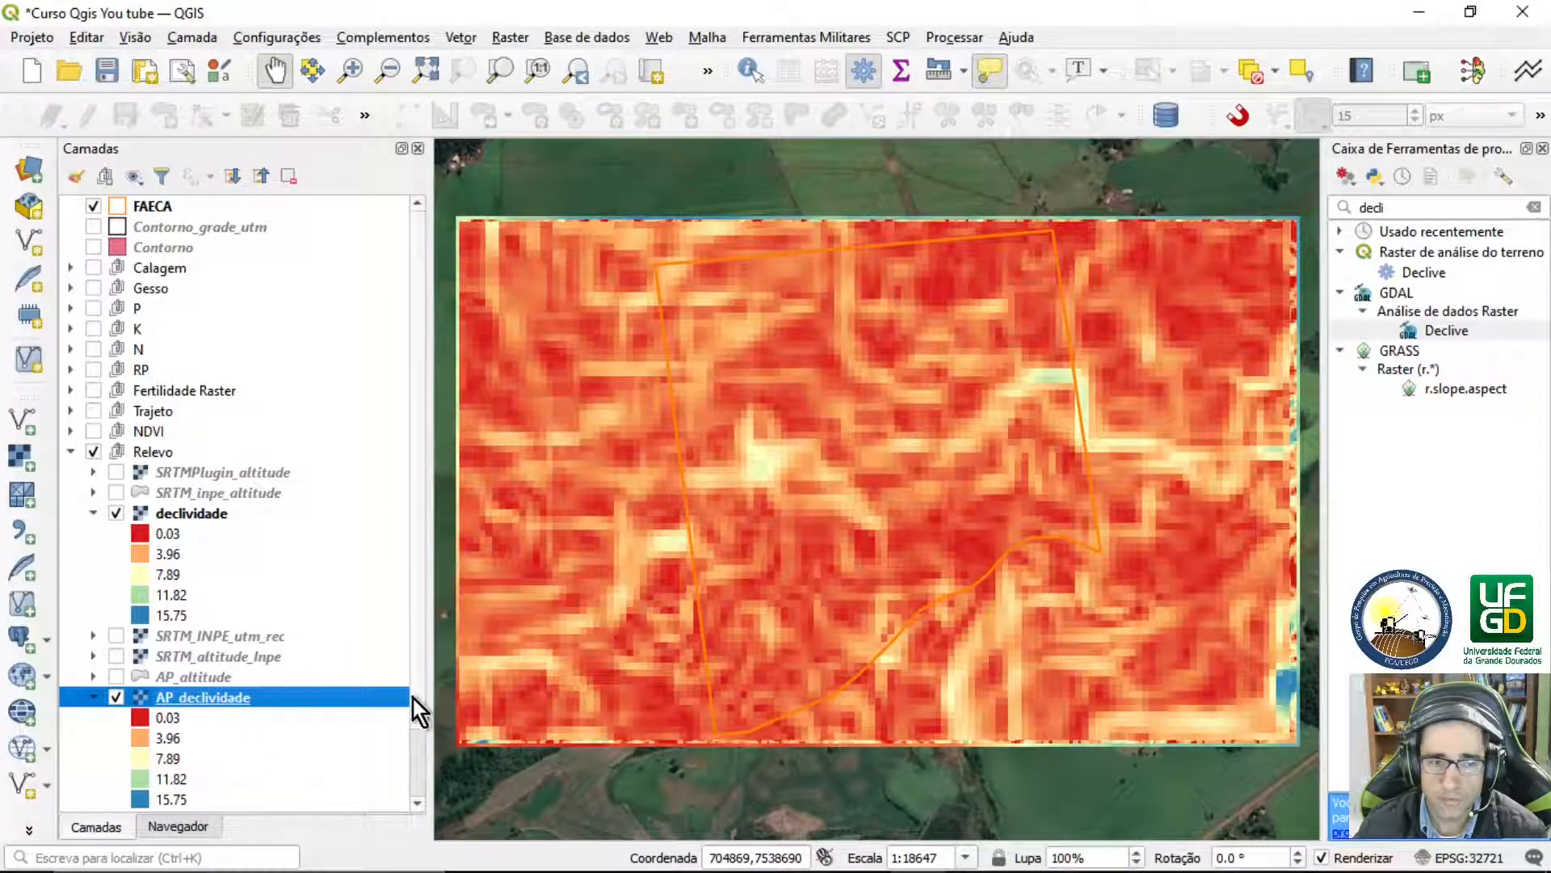
scroll(416, 710, down, 1)
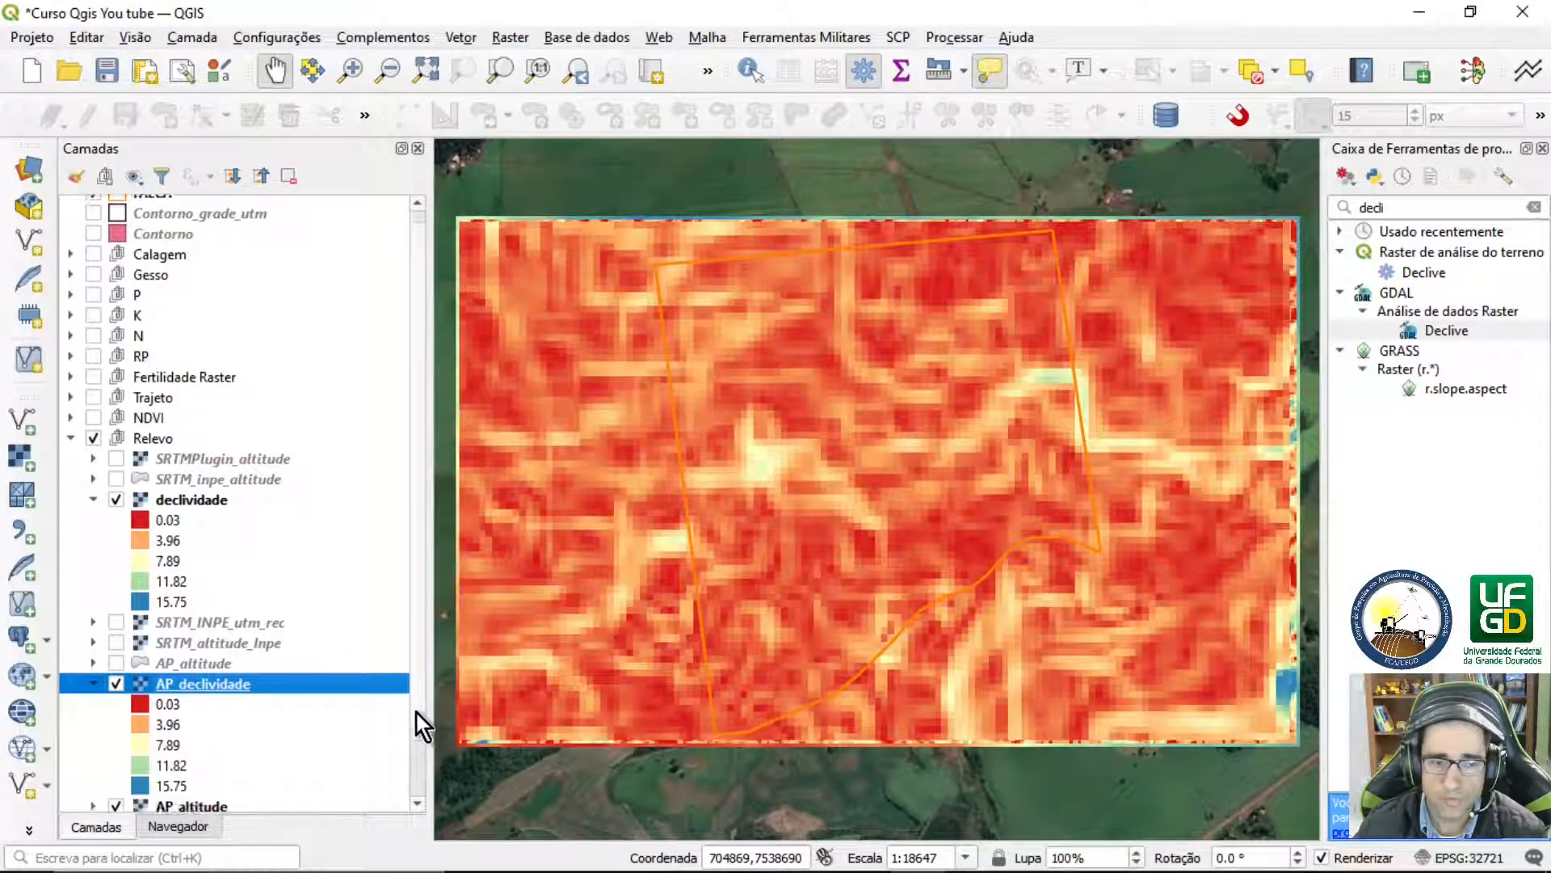
click(118, 488)
click(118, 488)
click(118, 488)
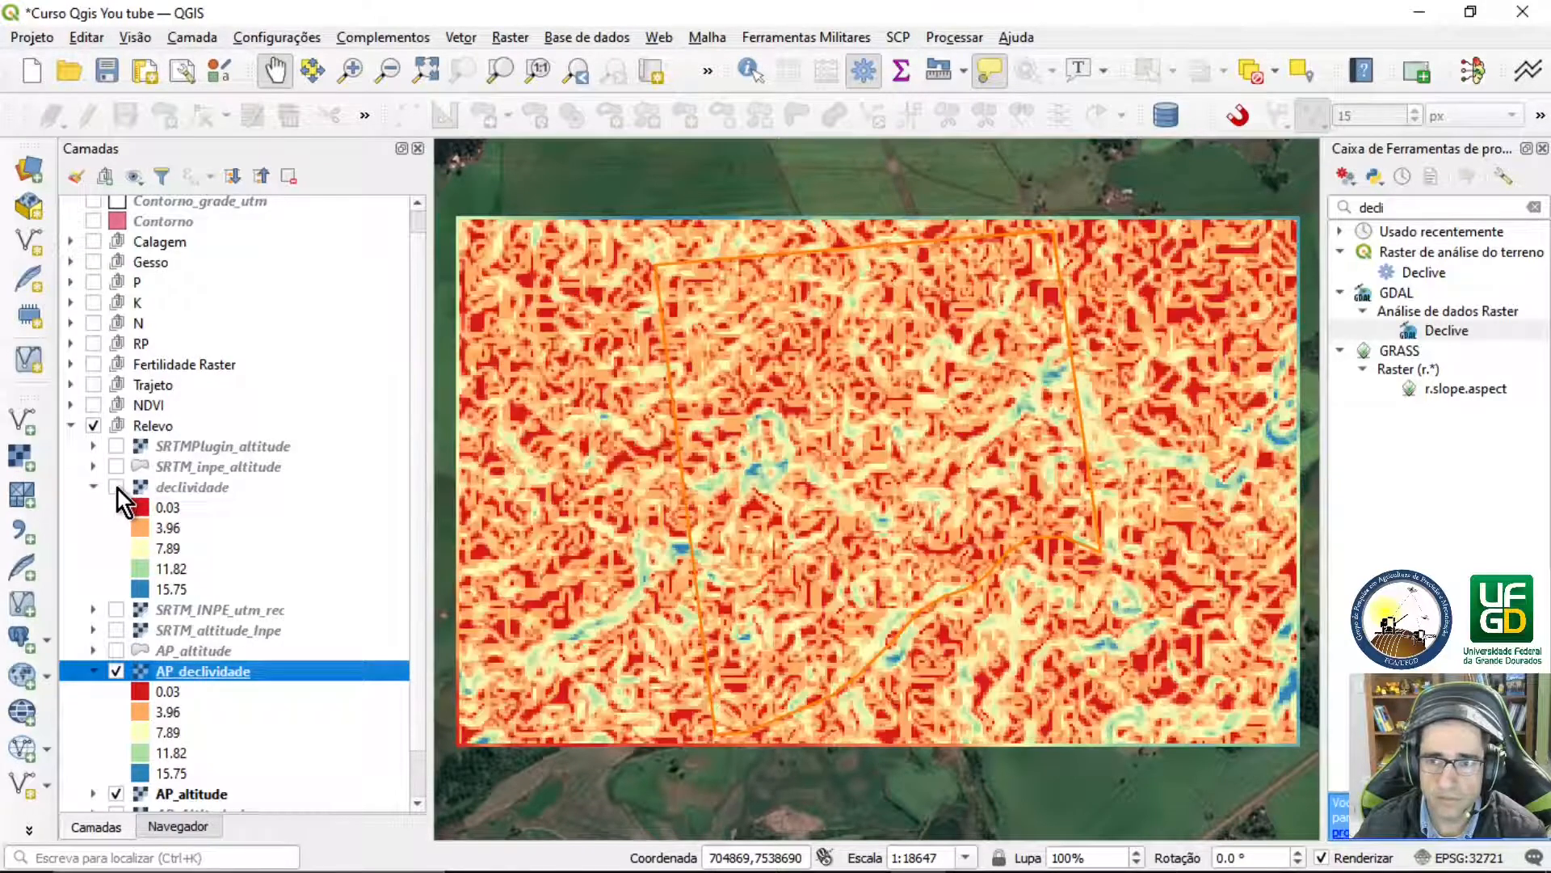
click(118, 488)
click(118, 488)
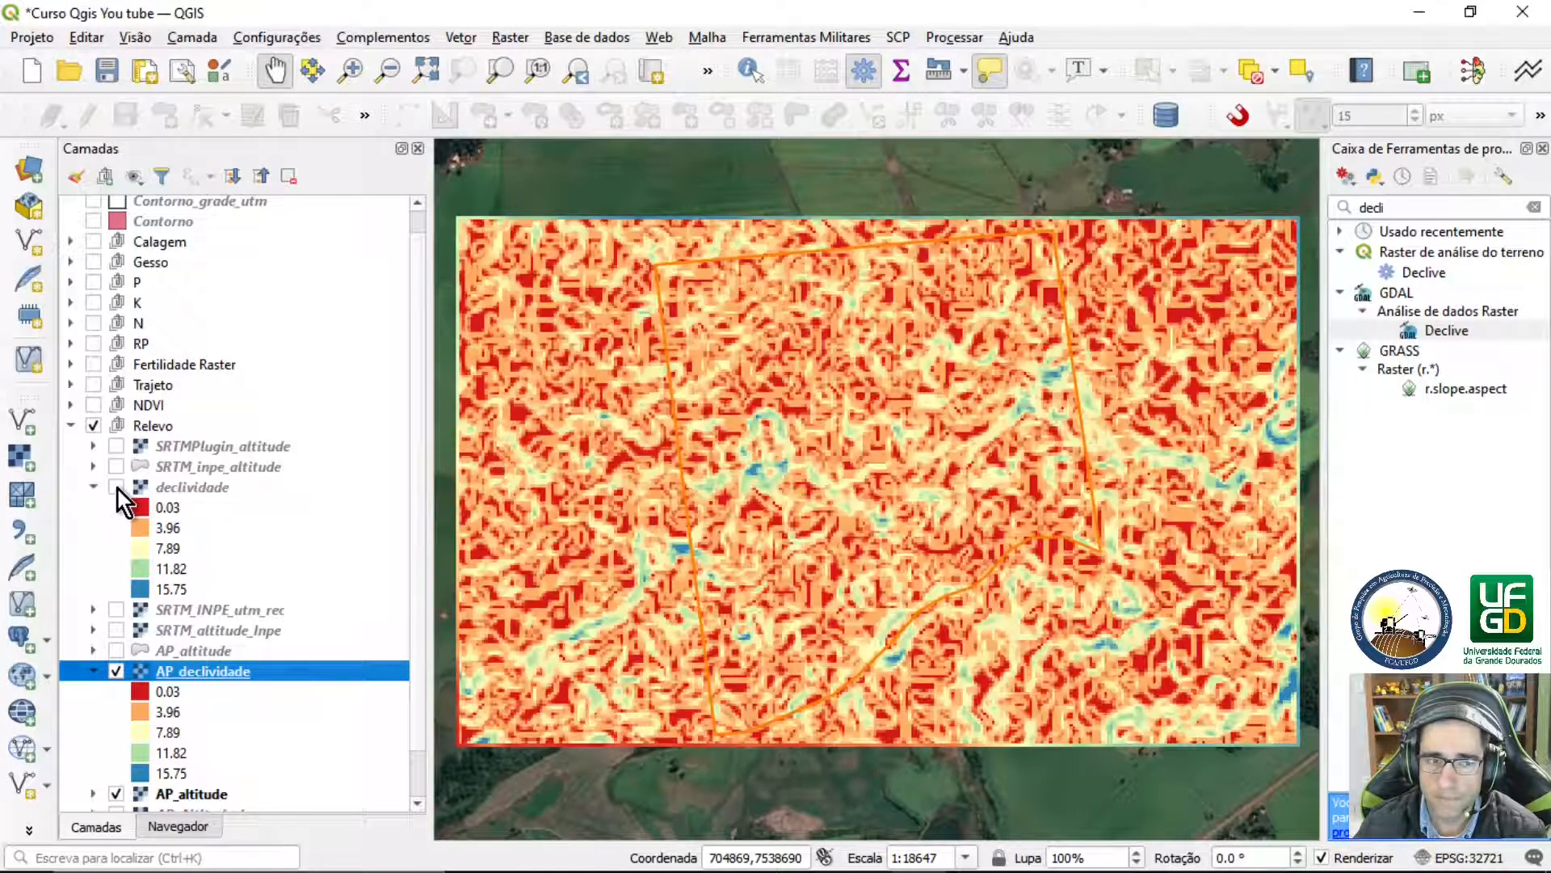
click(118, 488)
click(118, 488)
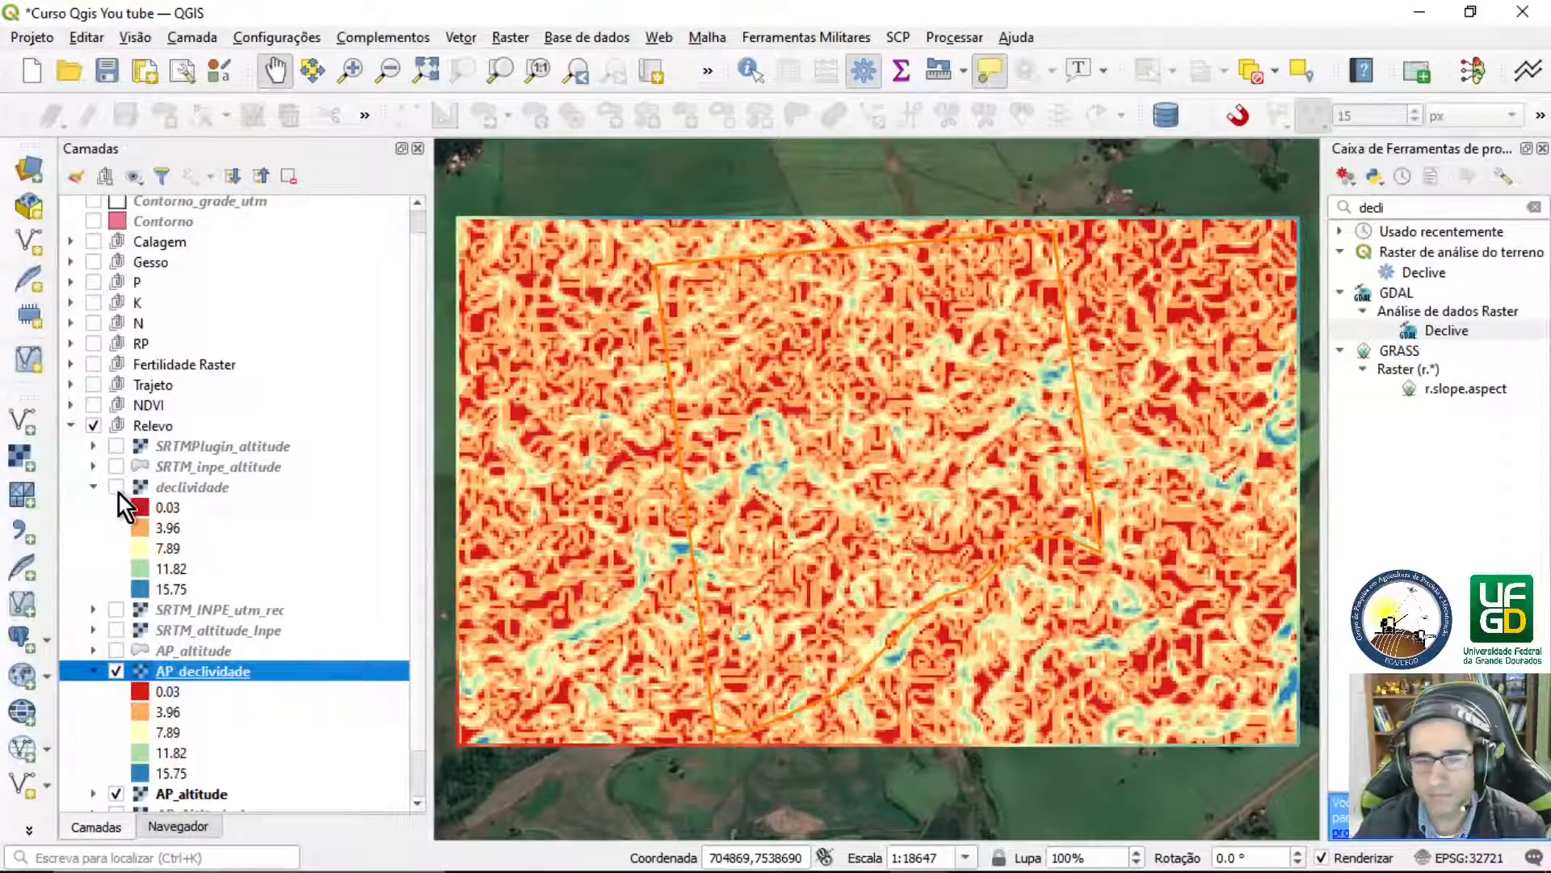
click(118, 488)
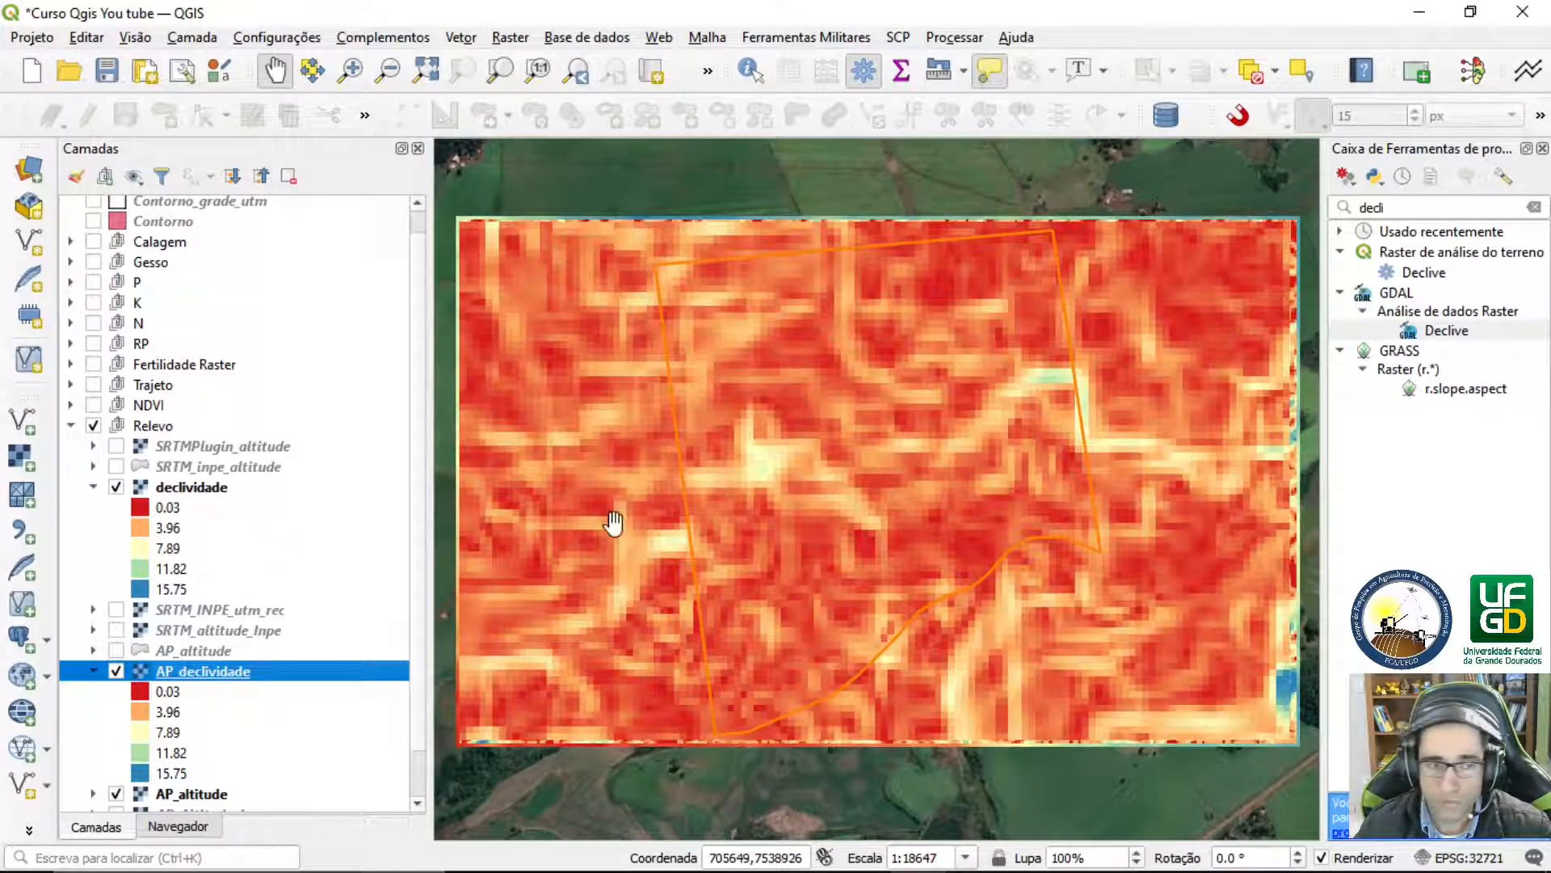
Collapse the declividade and AP_declividade legends and open the Pixels de raster para polígonos tool for AP_declividade
click(94, 487)
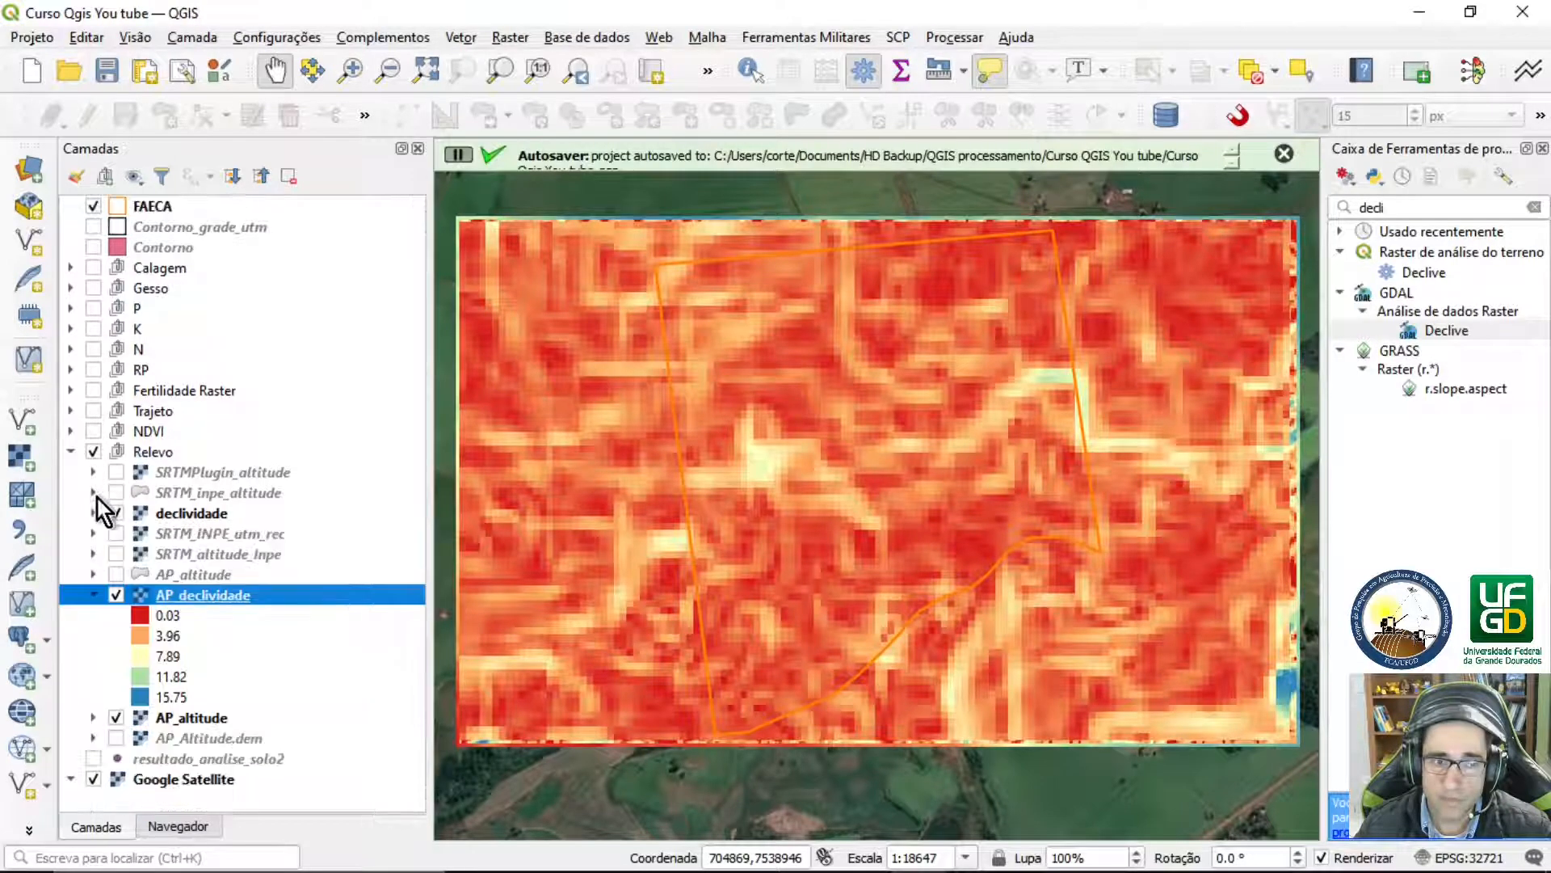
click(94, 594)
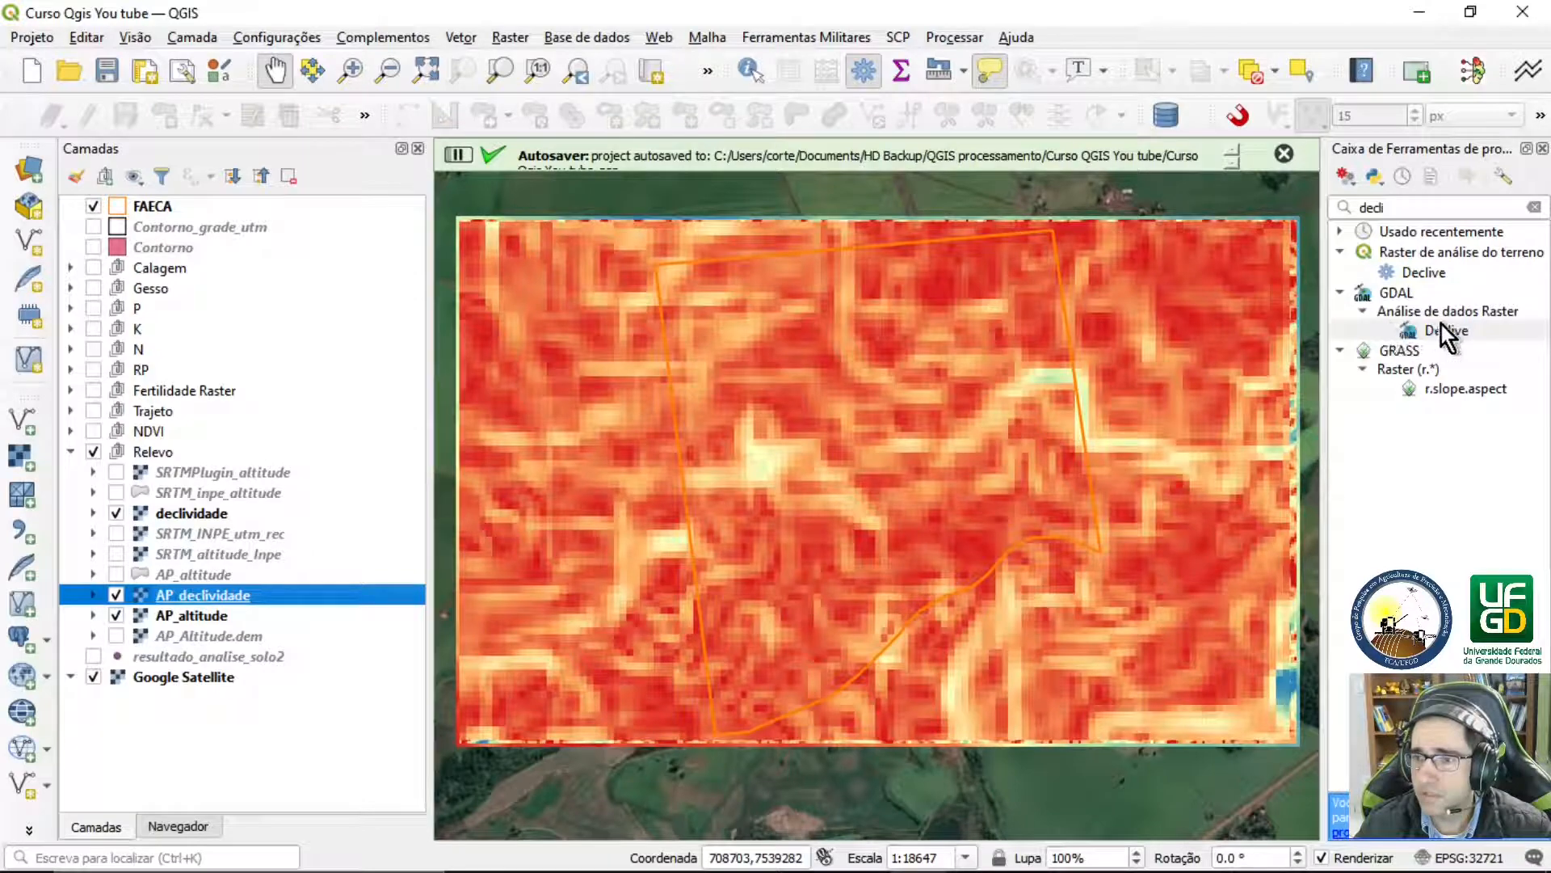
click(1405, 208)
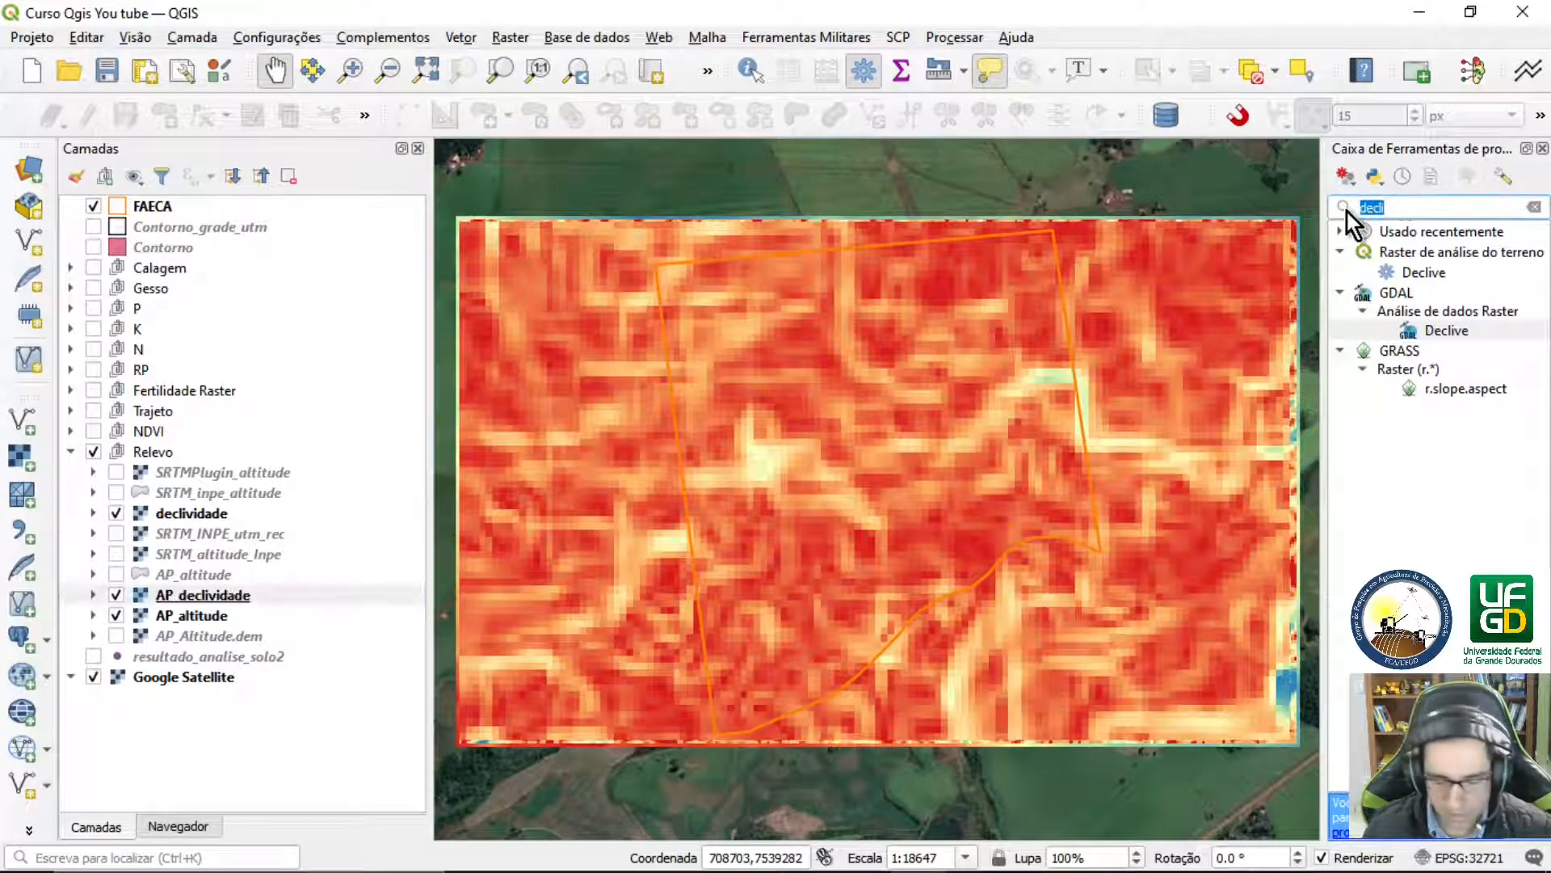
text(pixels)
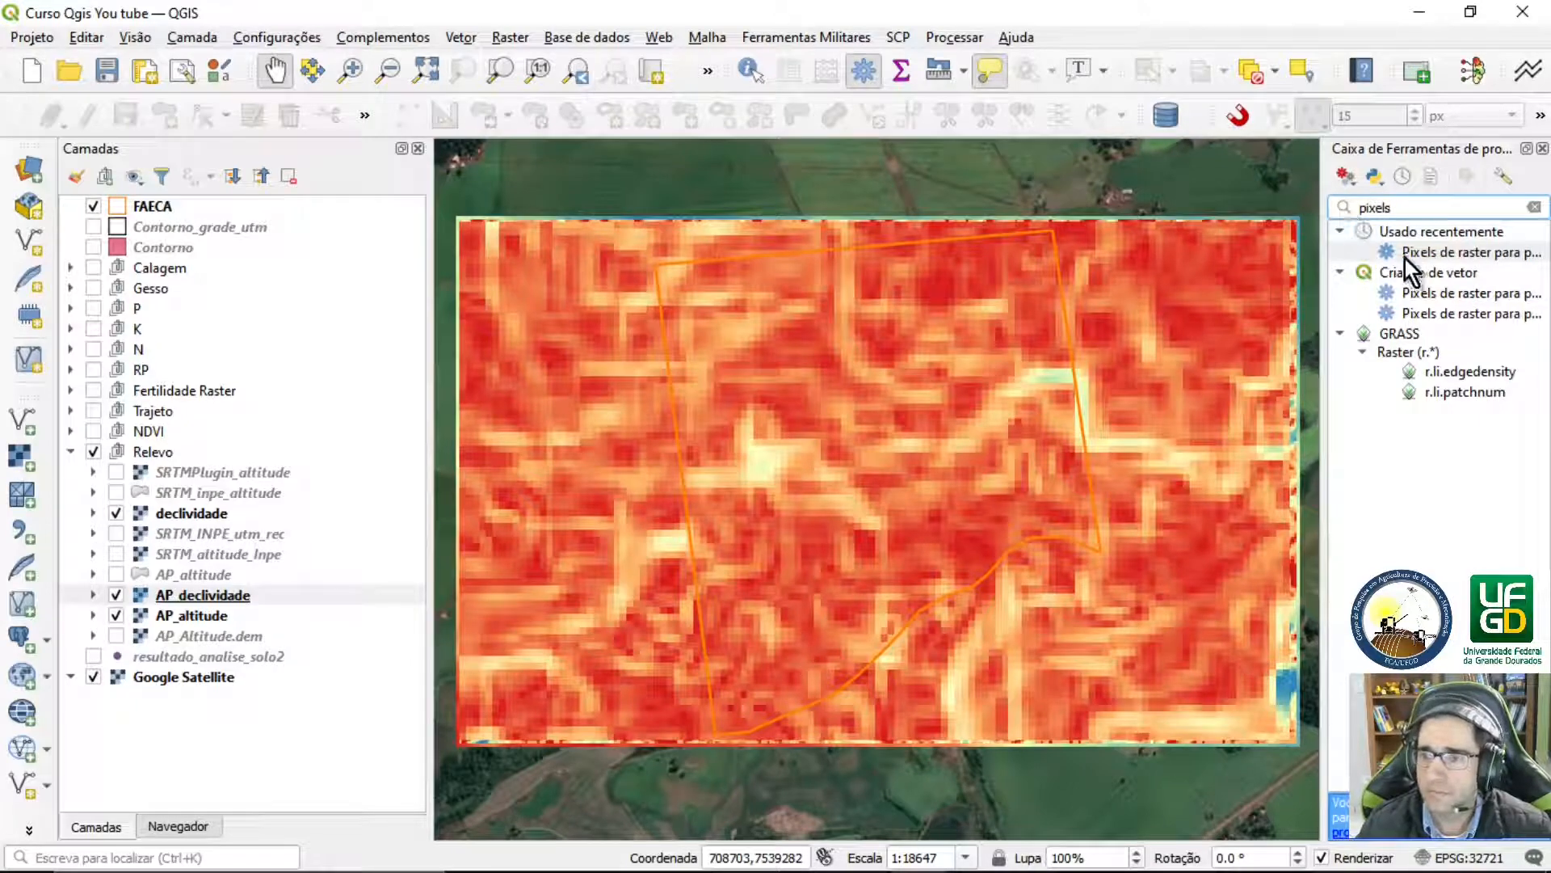
double_click(1456, 255)
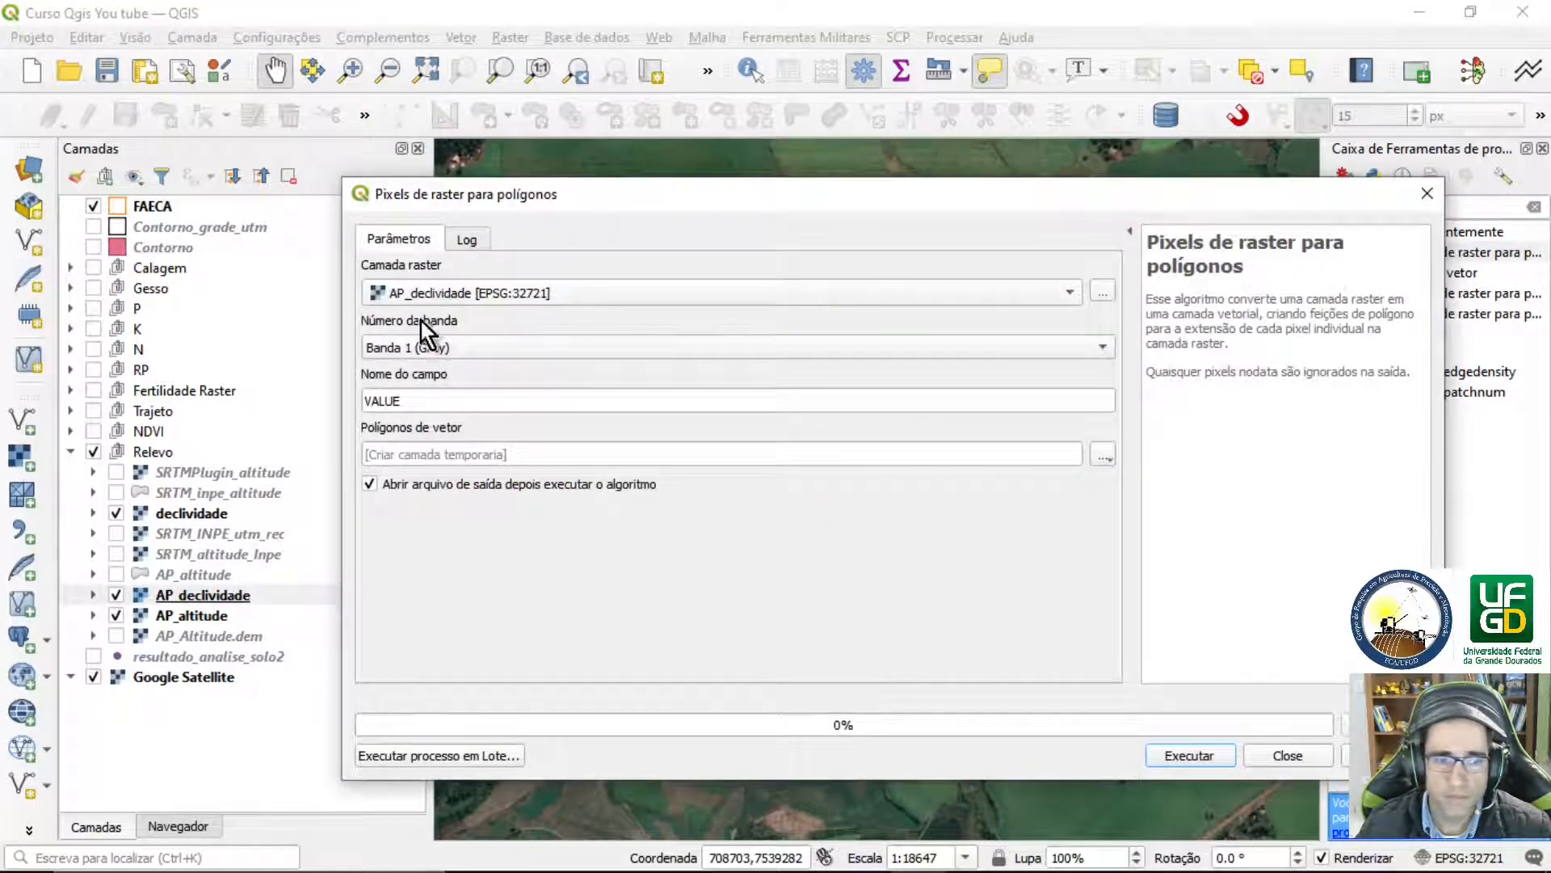
Set the field name for the AP_declividade polygons to Declividade
click(534, 395)
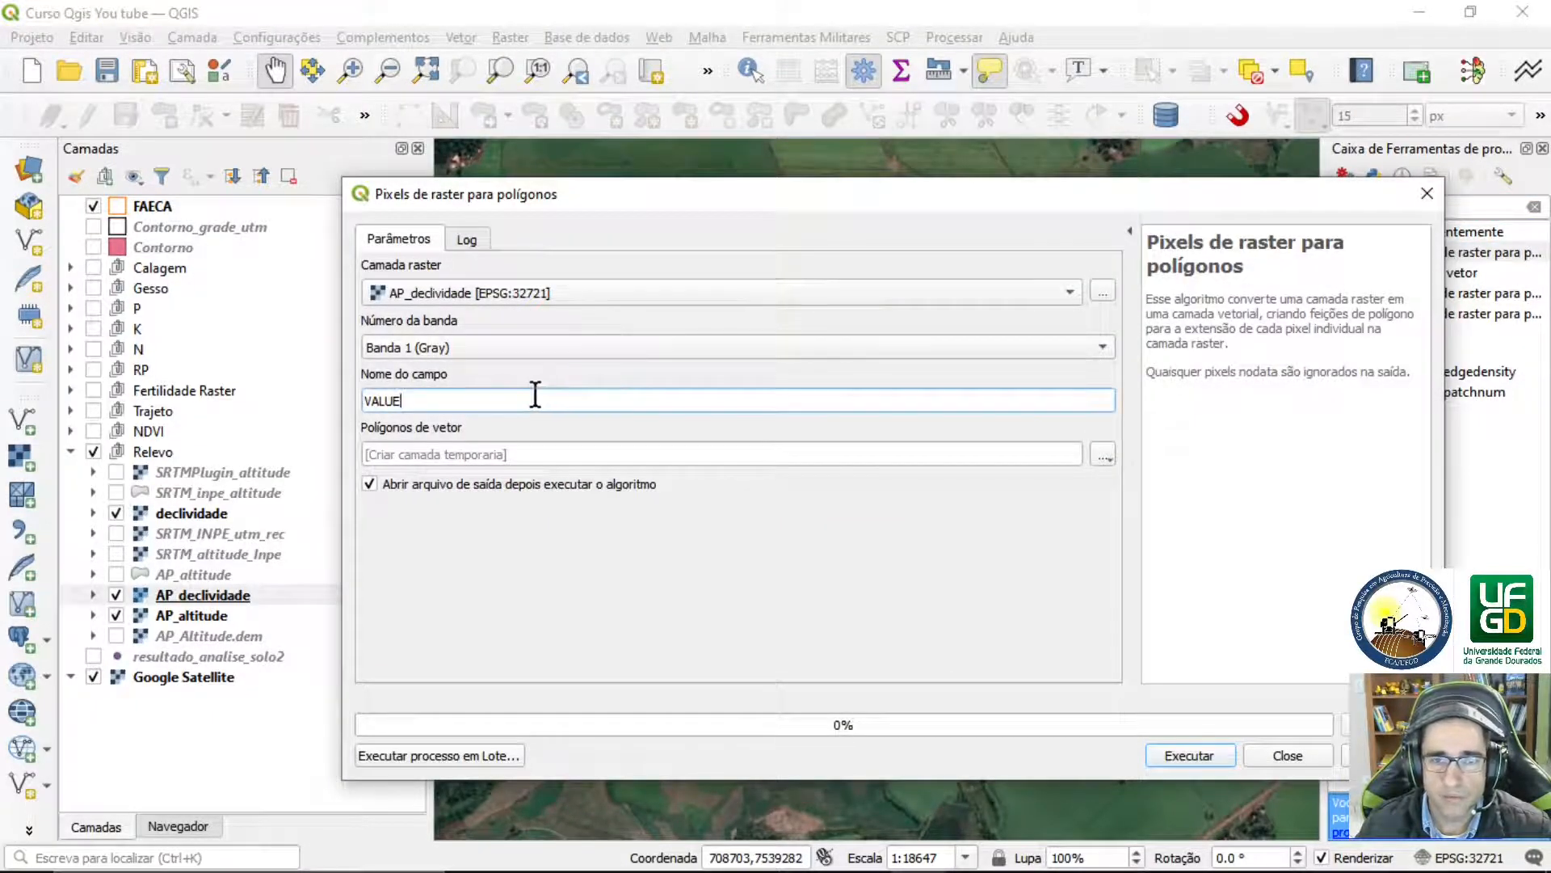
drag(534, 395, 339, 399)
text(De)
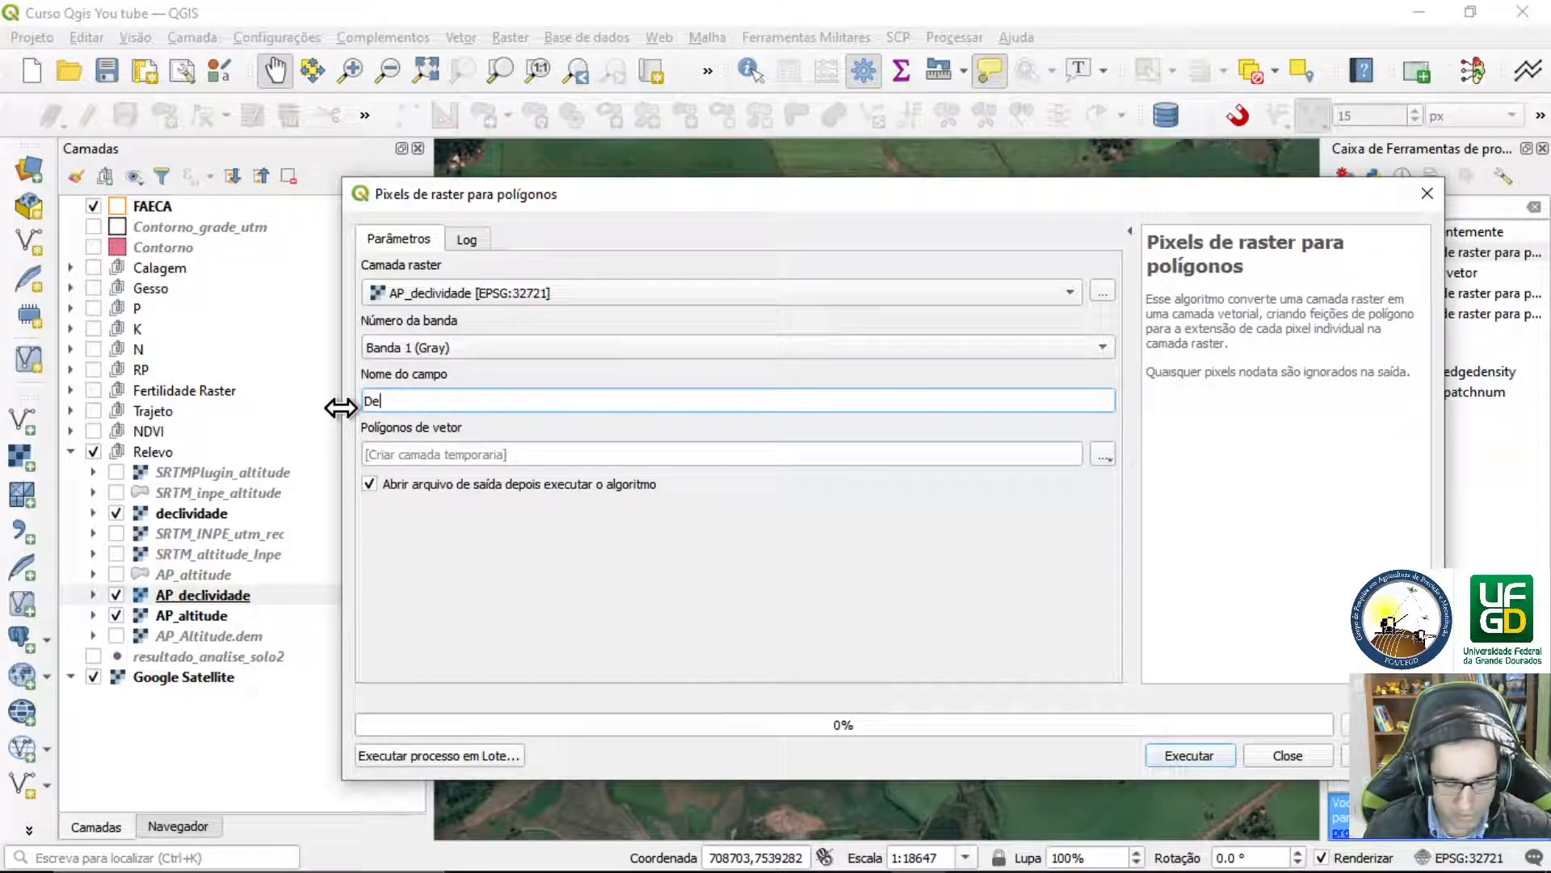
text(clivi)
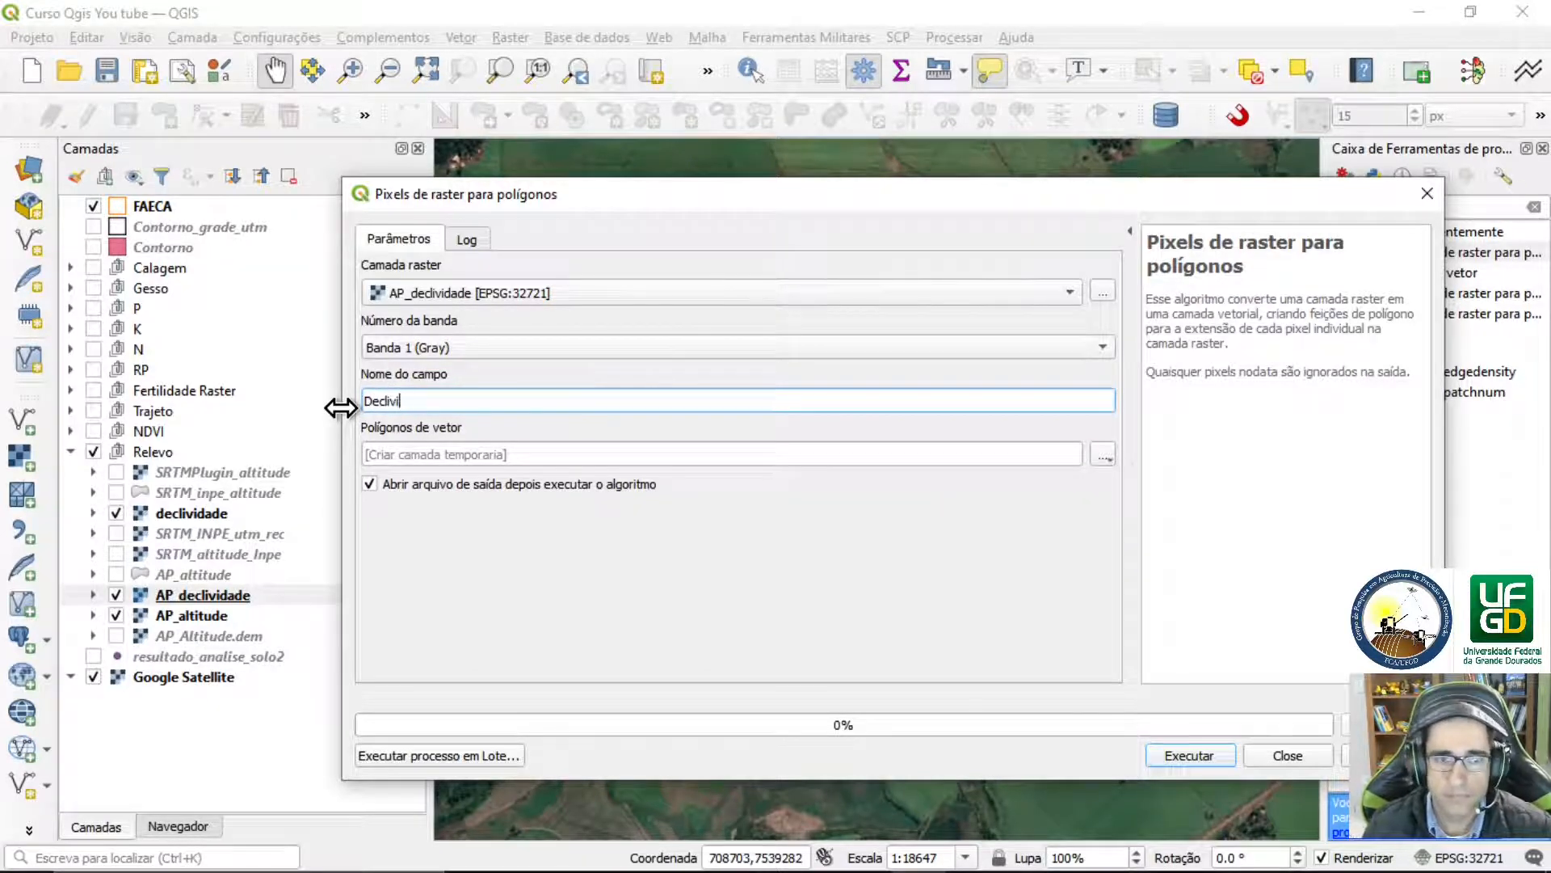
text(dade)
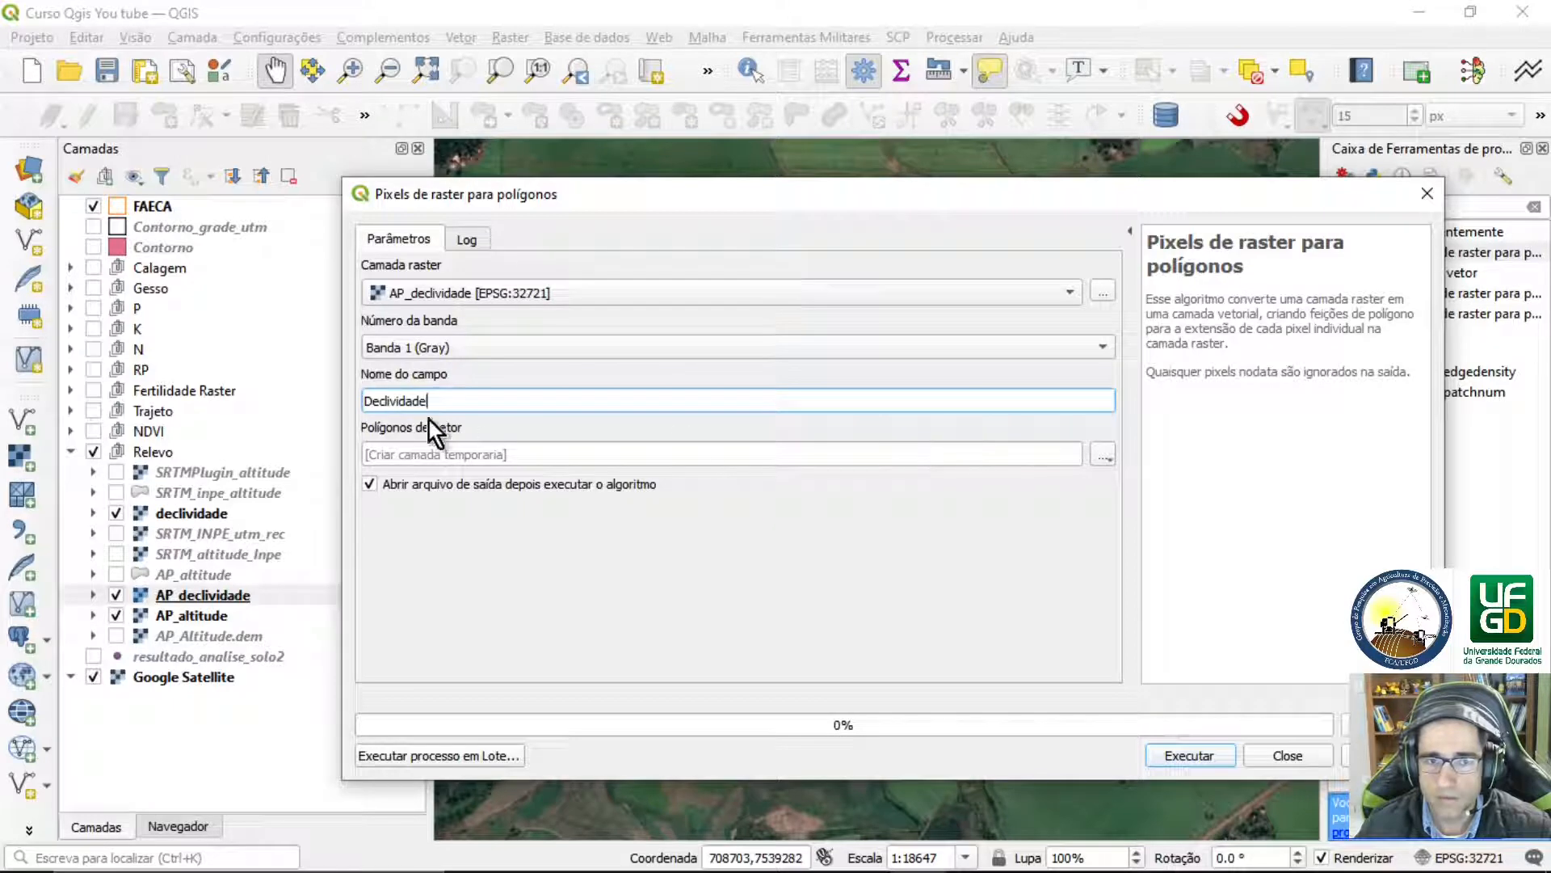
Set the polygon output file to AP_declive in the AP_27044_FBS_F6730_RT1 folder, run the conversion and close the tool
click(1105, 457)
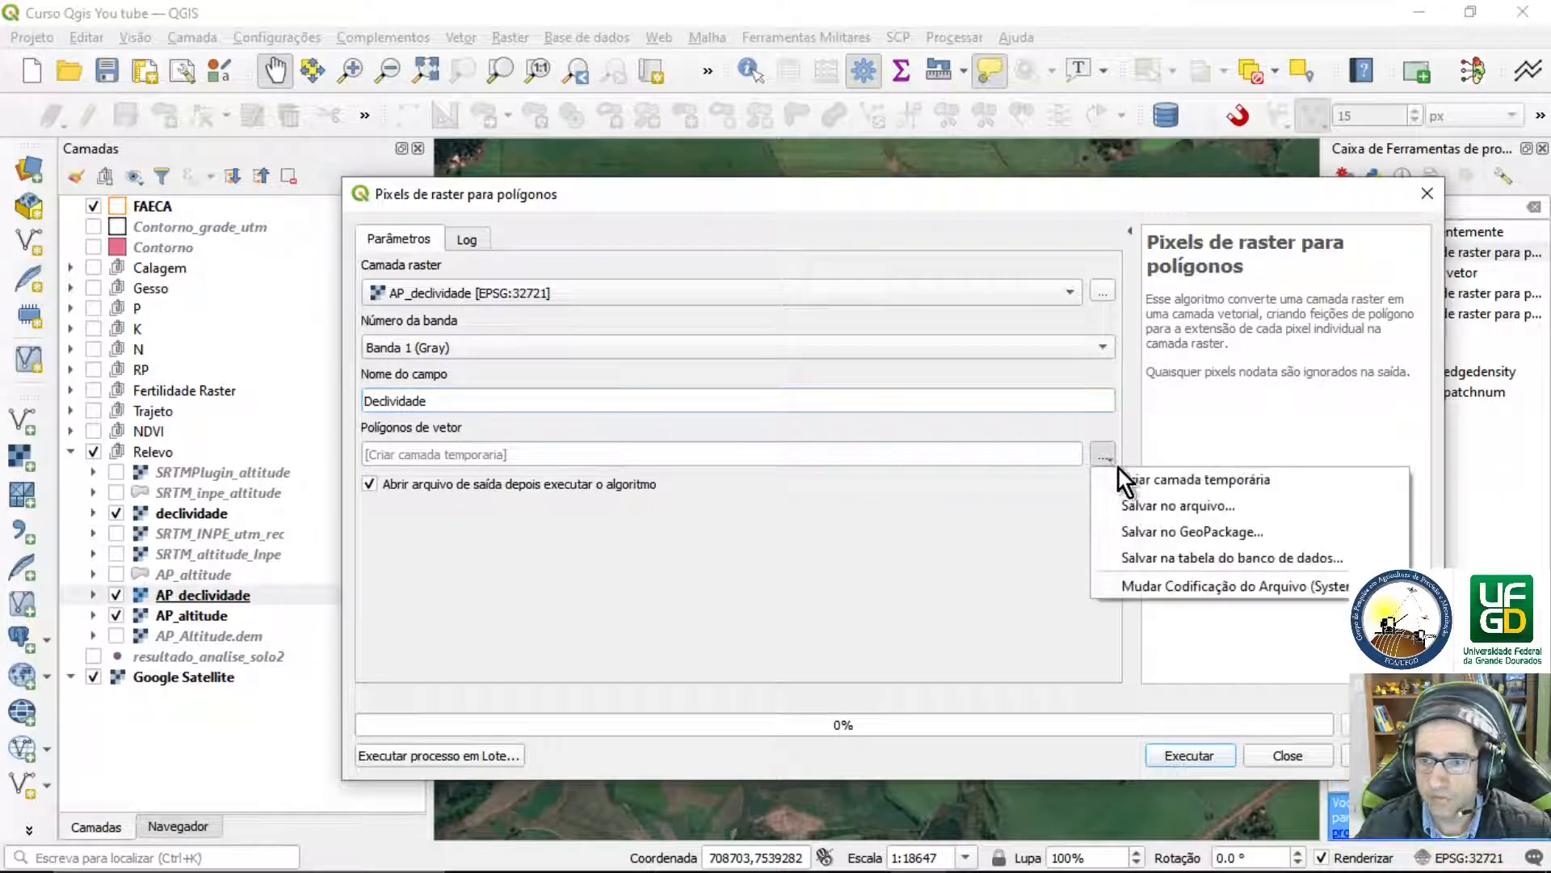
click(1165, 505)
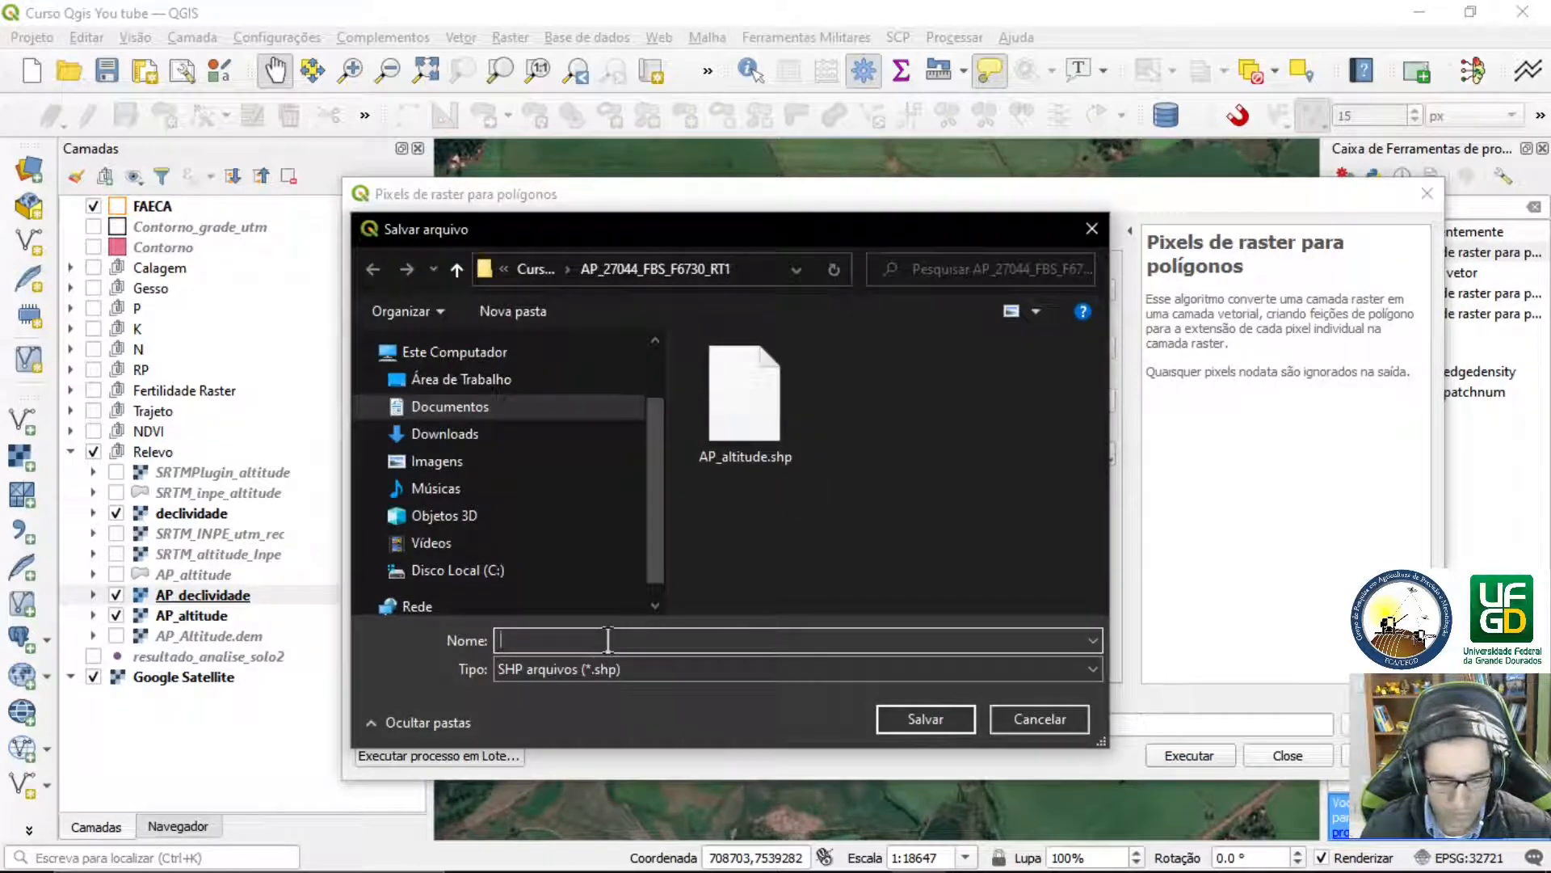
text(AP_declive)
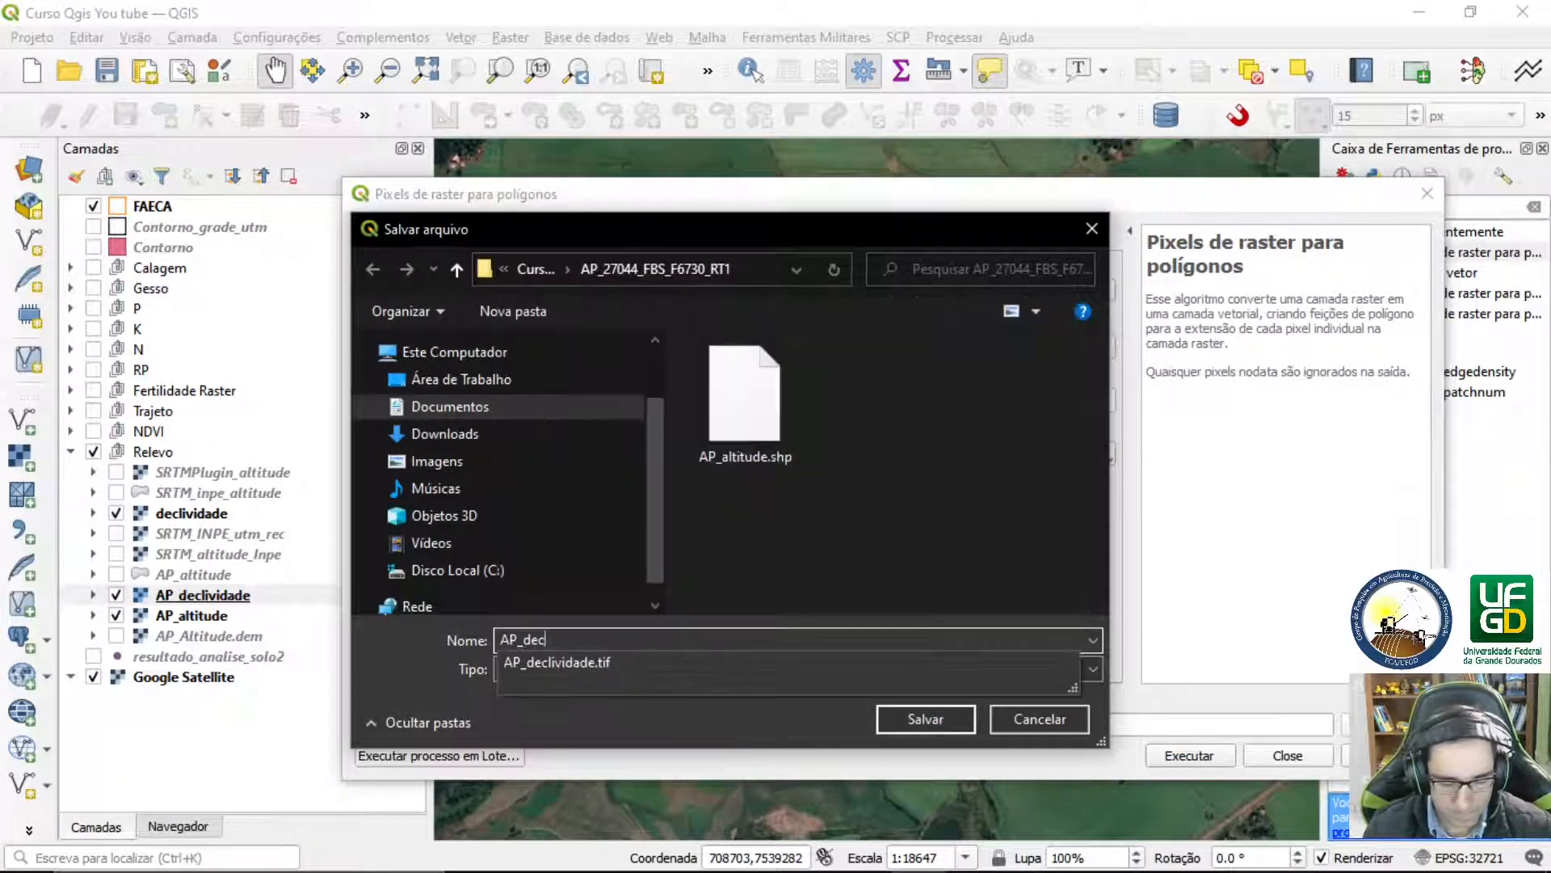
click(927, 717)
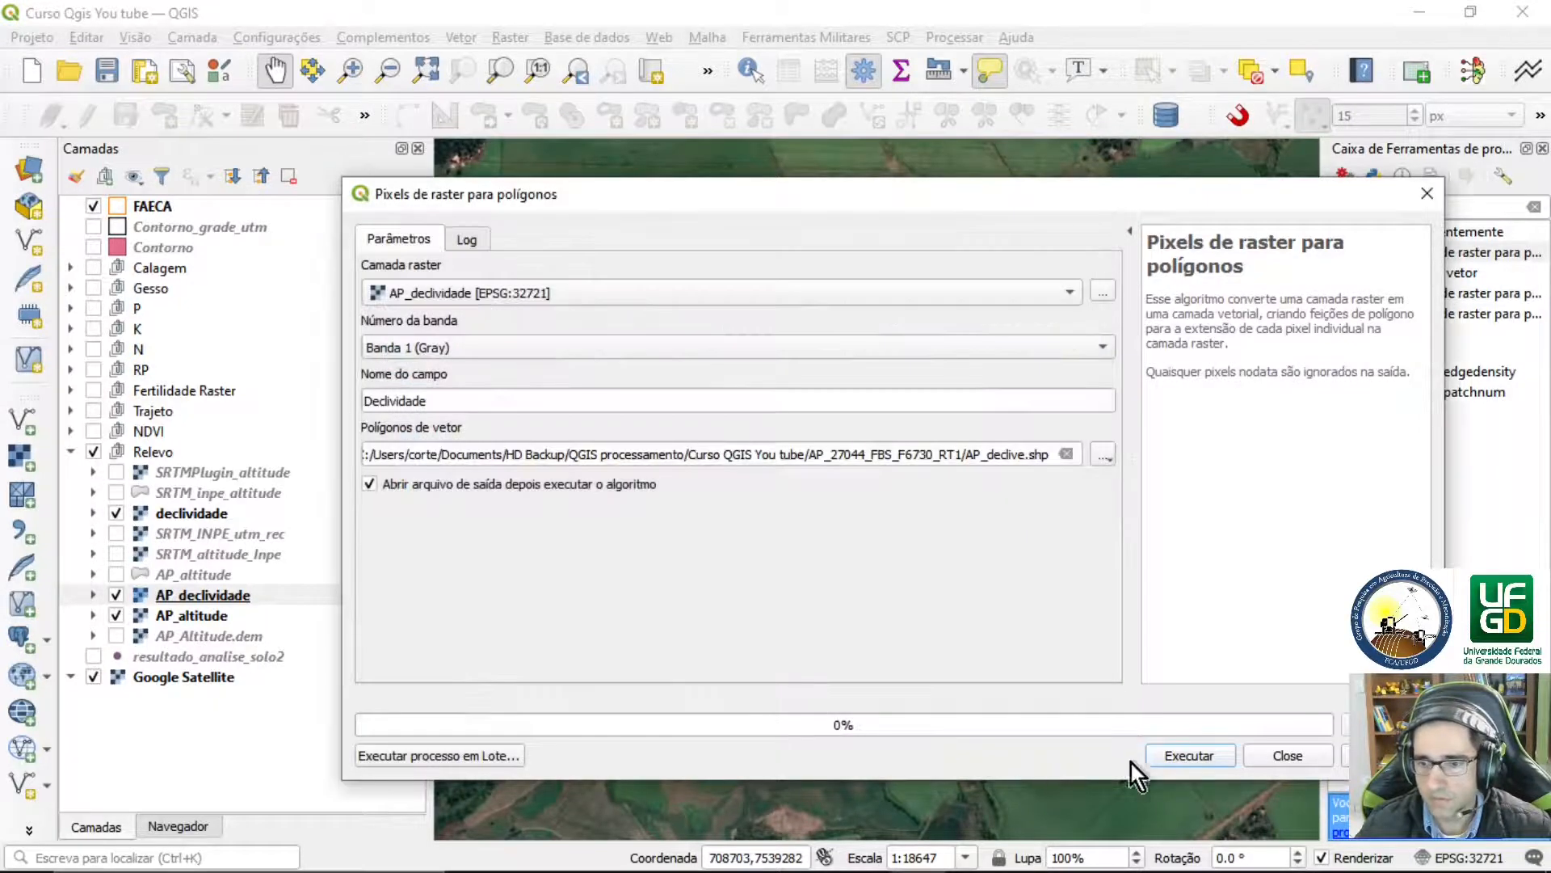
click(1194, 756)
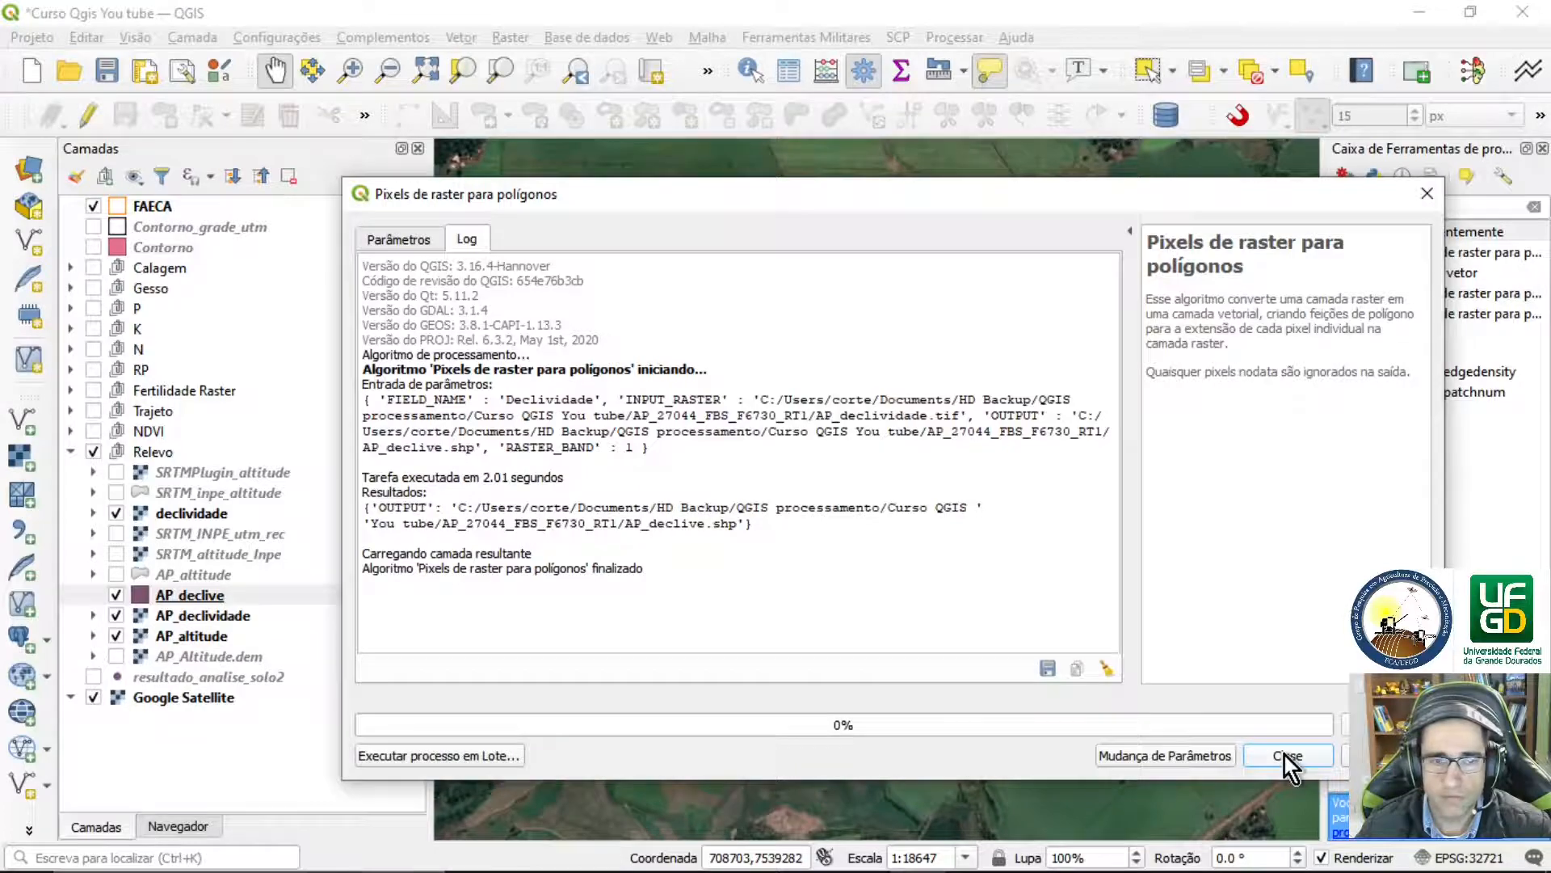
click(1286, 755)
Select and display the declividade raster, hiding AP_declive, AP_declividade and AP_altitude
click(116, 513)
click(190, 594)
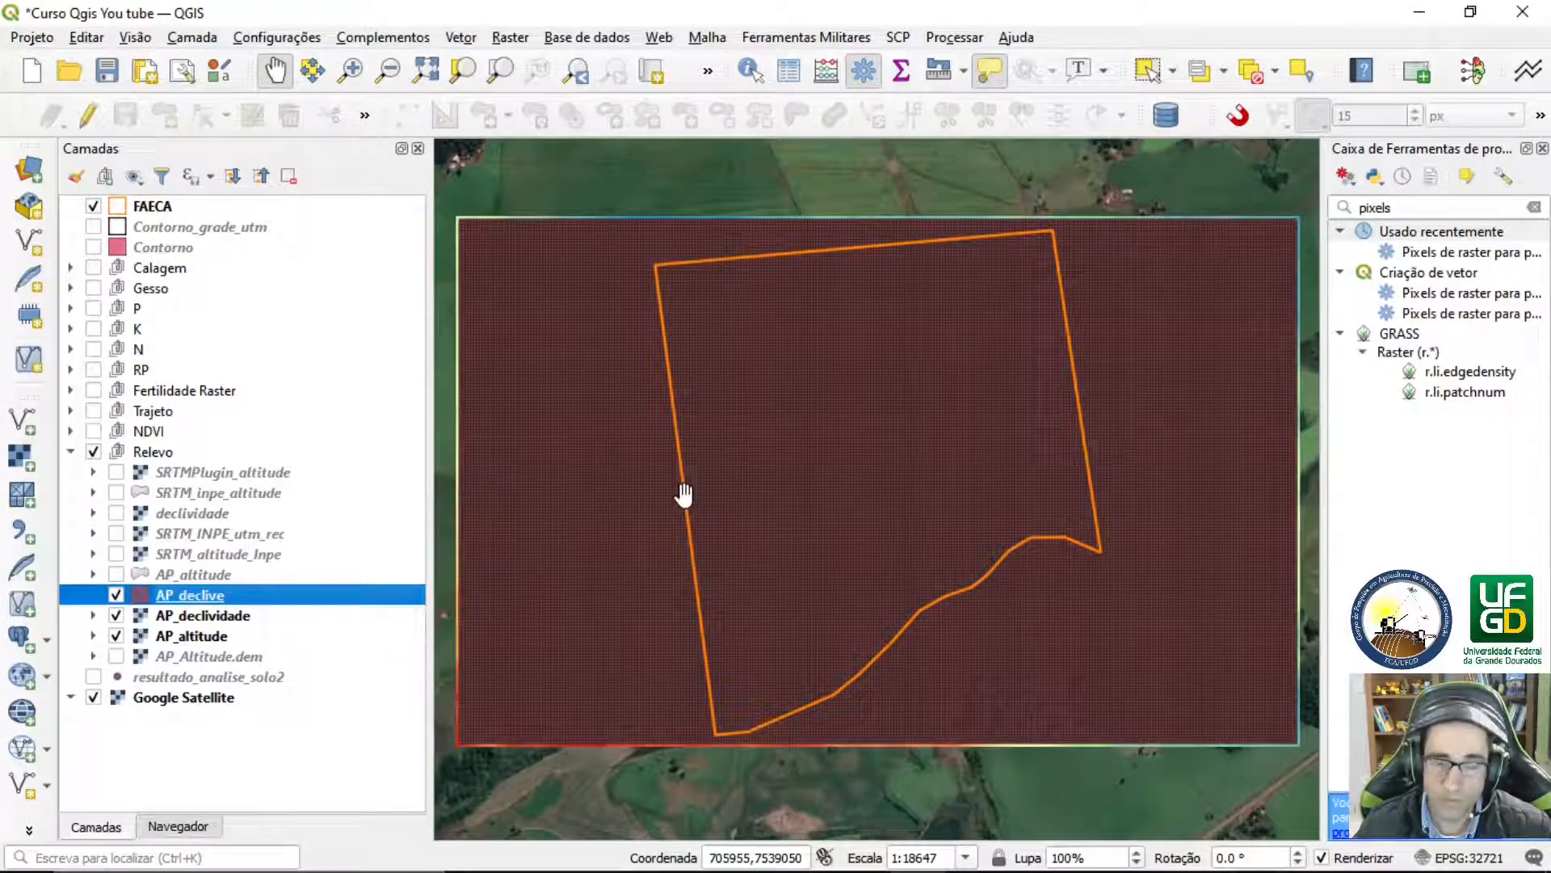
click(114, 513)
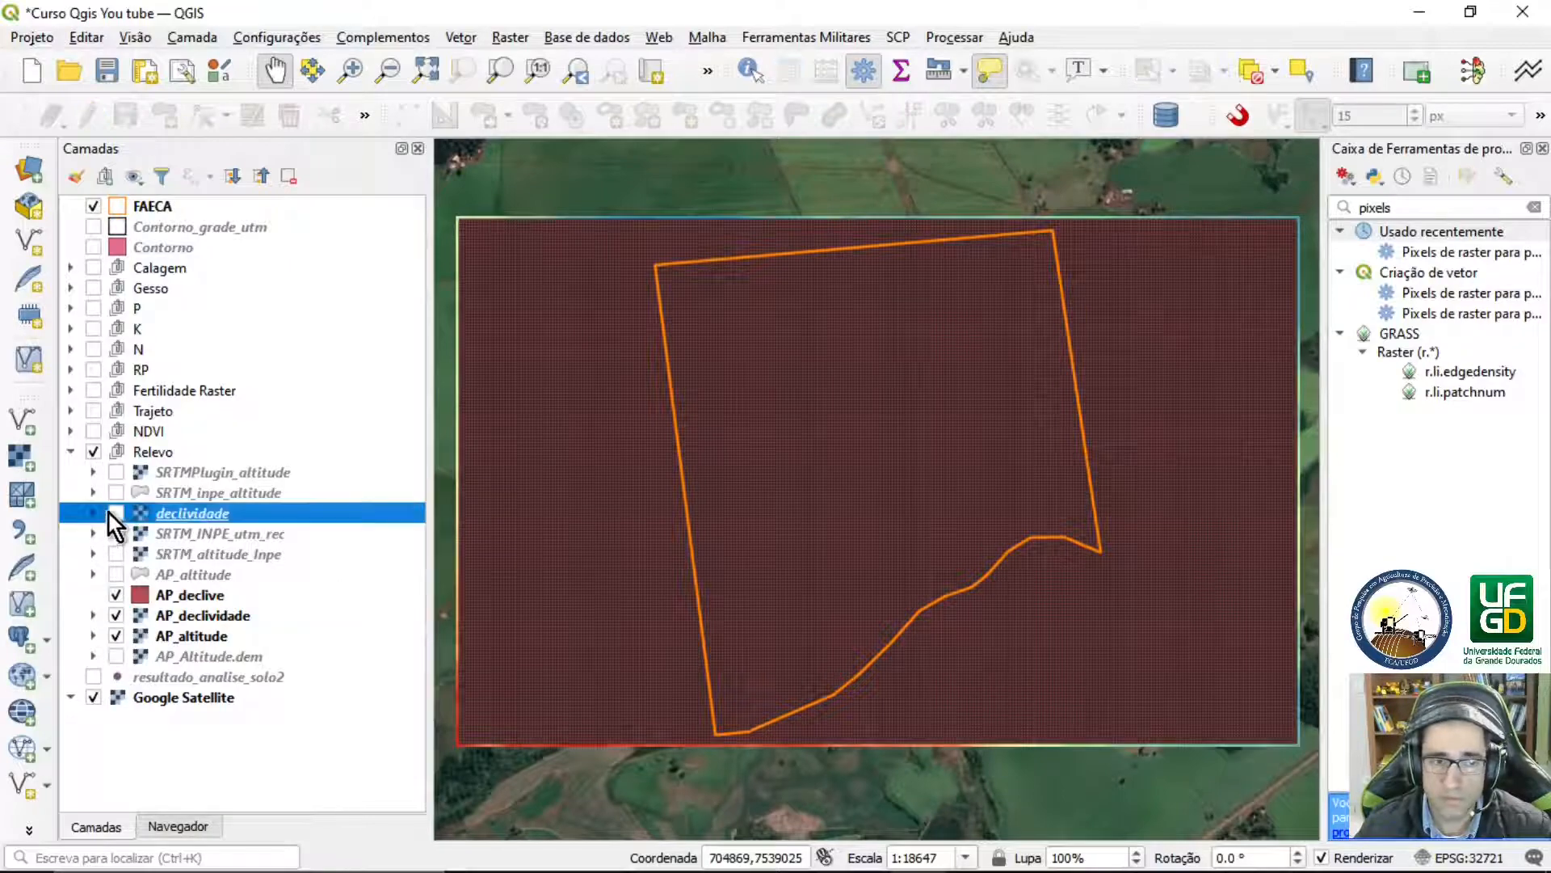
click(114, 595)
click(116, 615)
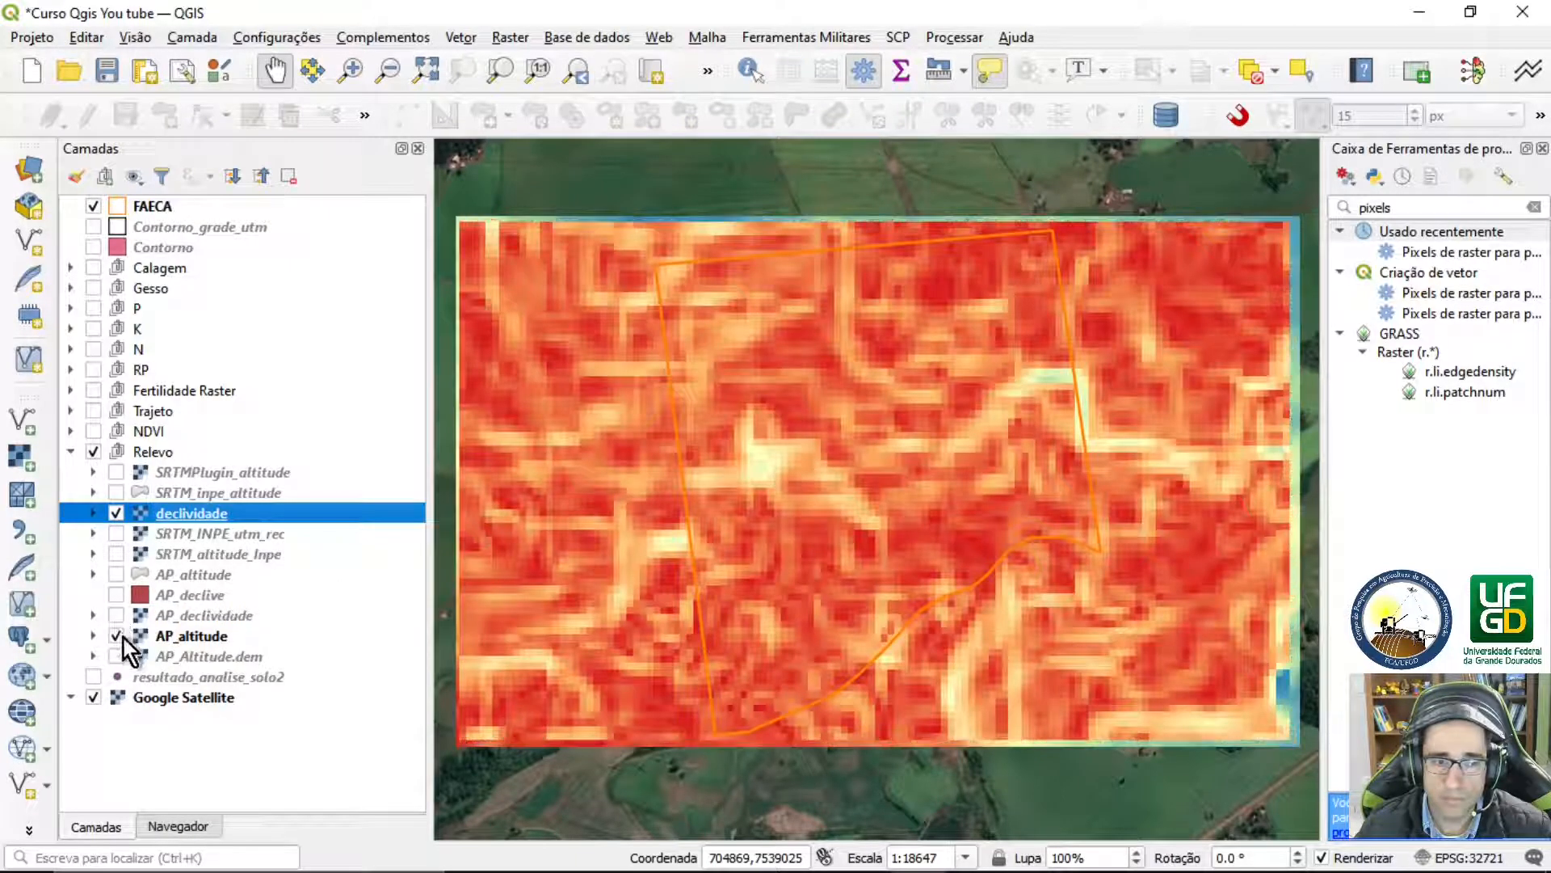
click(121, 635)
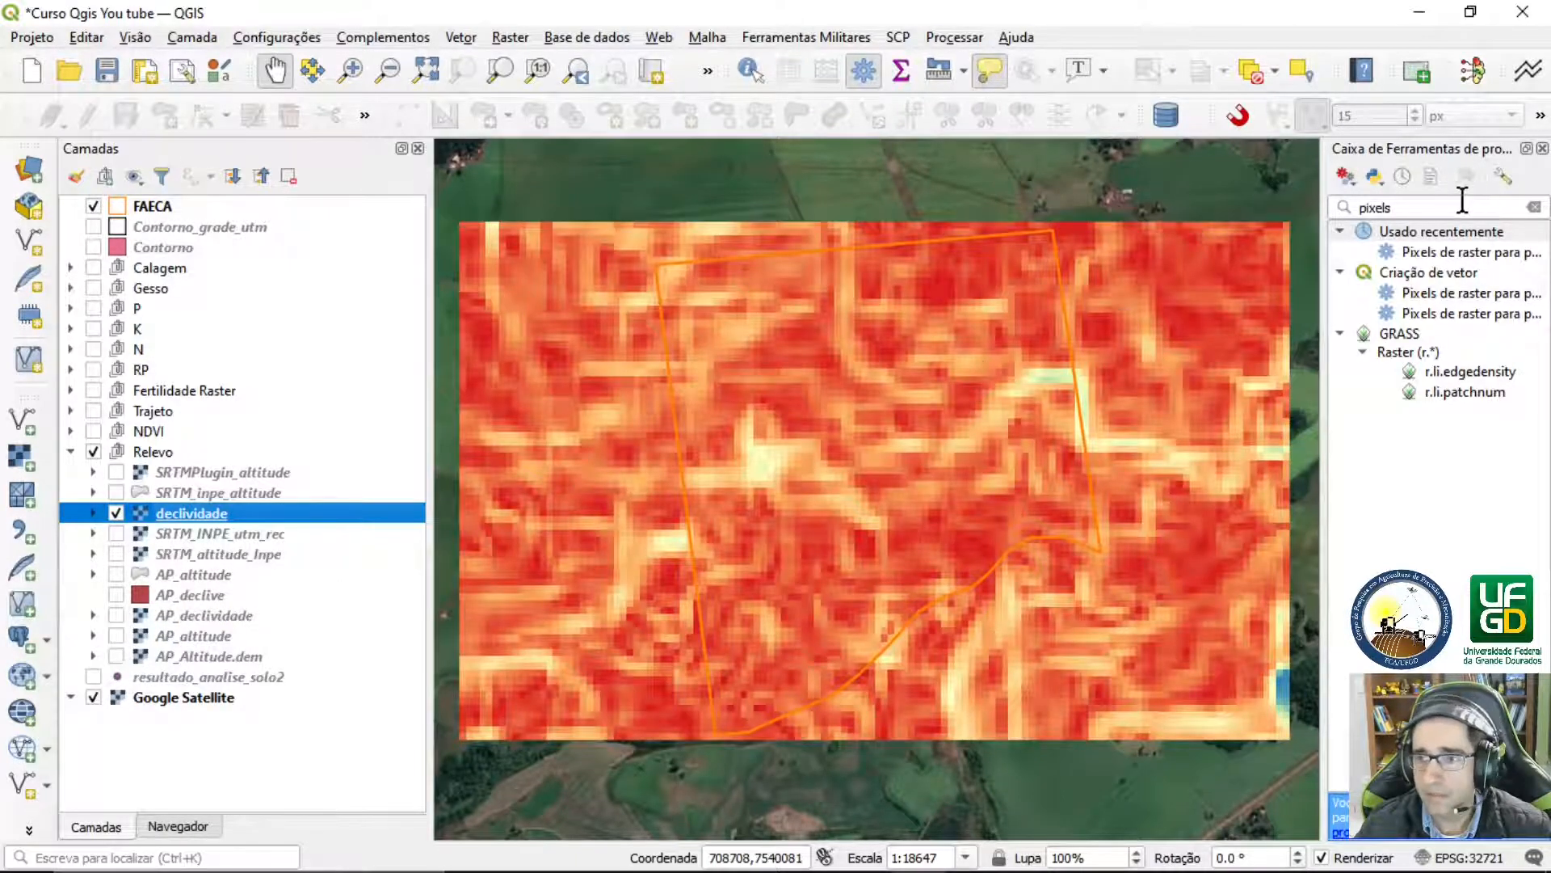
Open Pixels de raster para polígonos for the declividade raster and set the field name to Declividade
double_click(1433, 254)
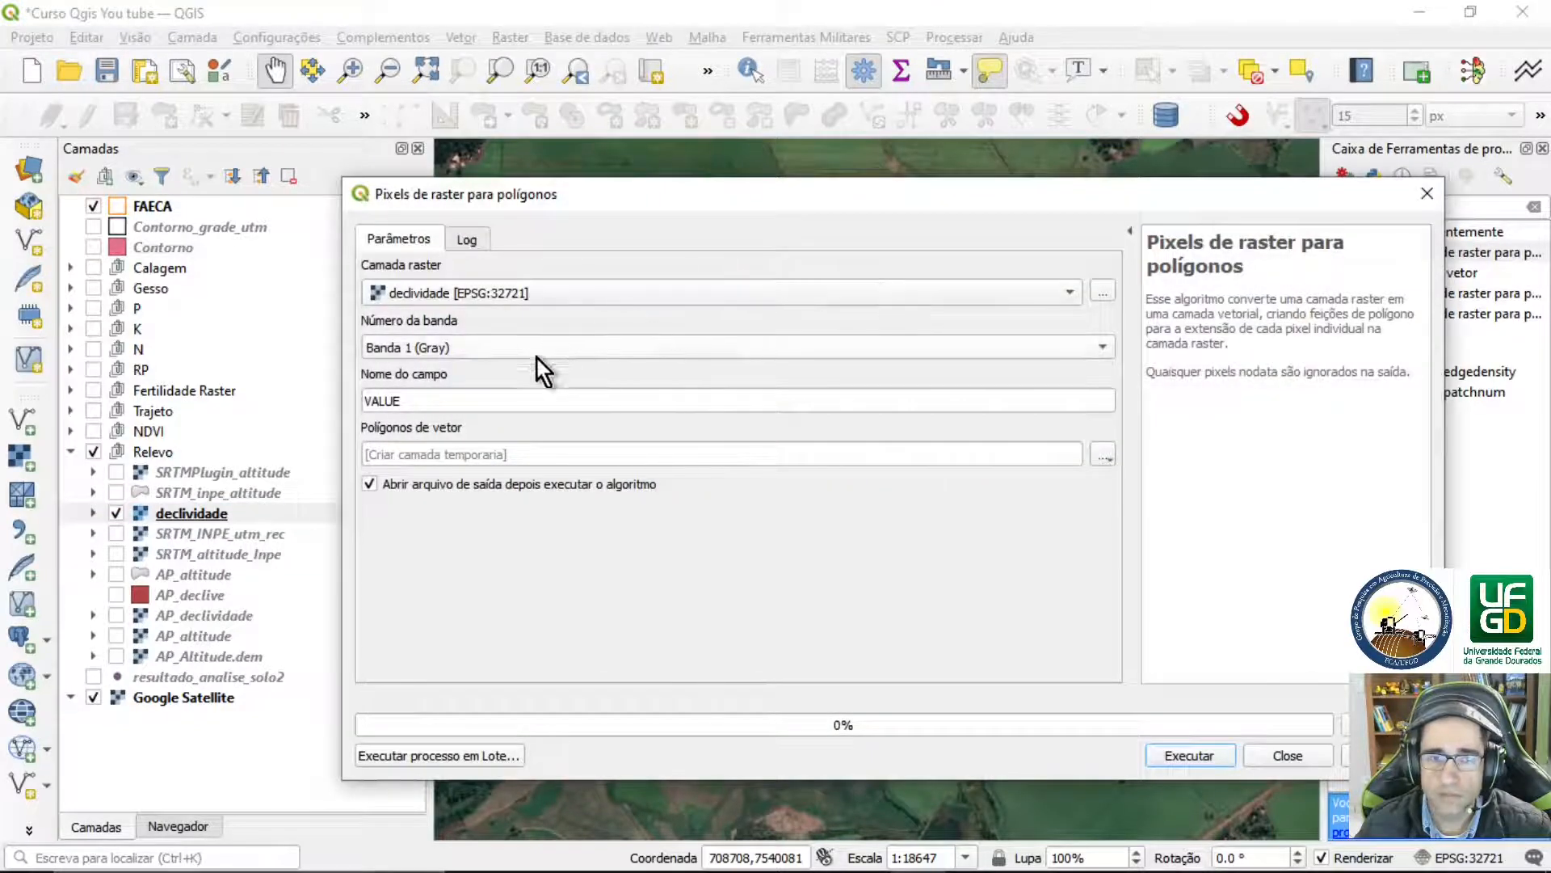
double_click(361, 401)
text(Decl)
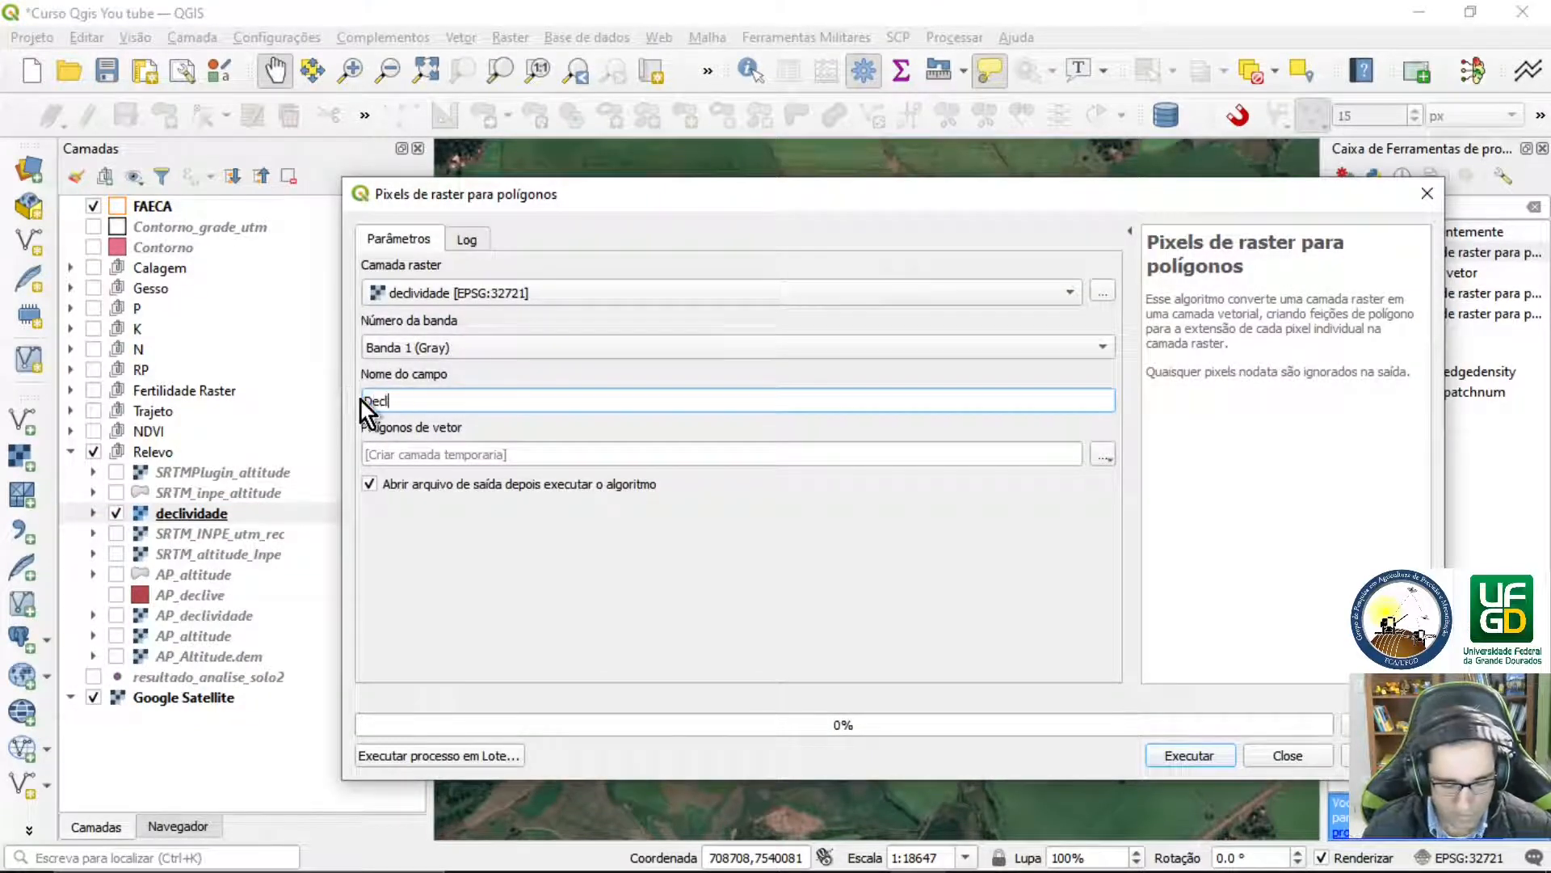
text(ividade)
Choose to save the polygon output to a file, reusing the AP_declive.shp name from the AP_27044_FBS_F6730_RT1 folder
click(1103, 454)
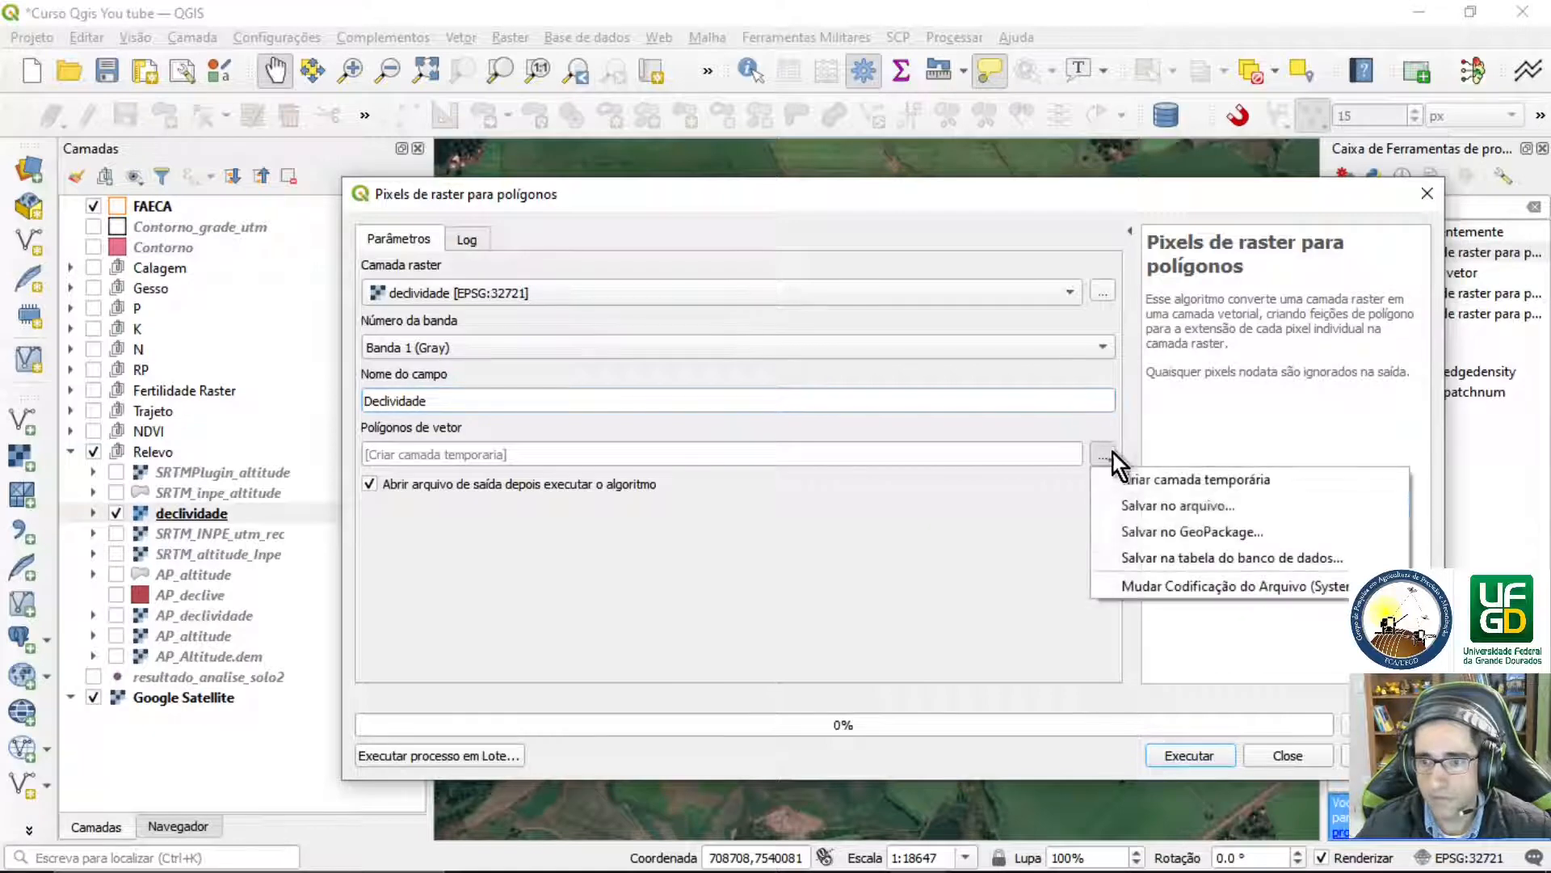
click(1123, 505)
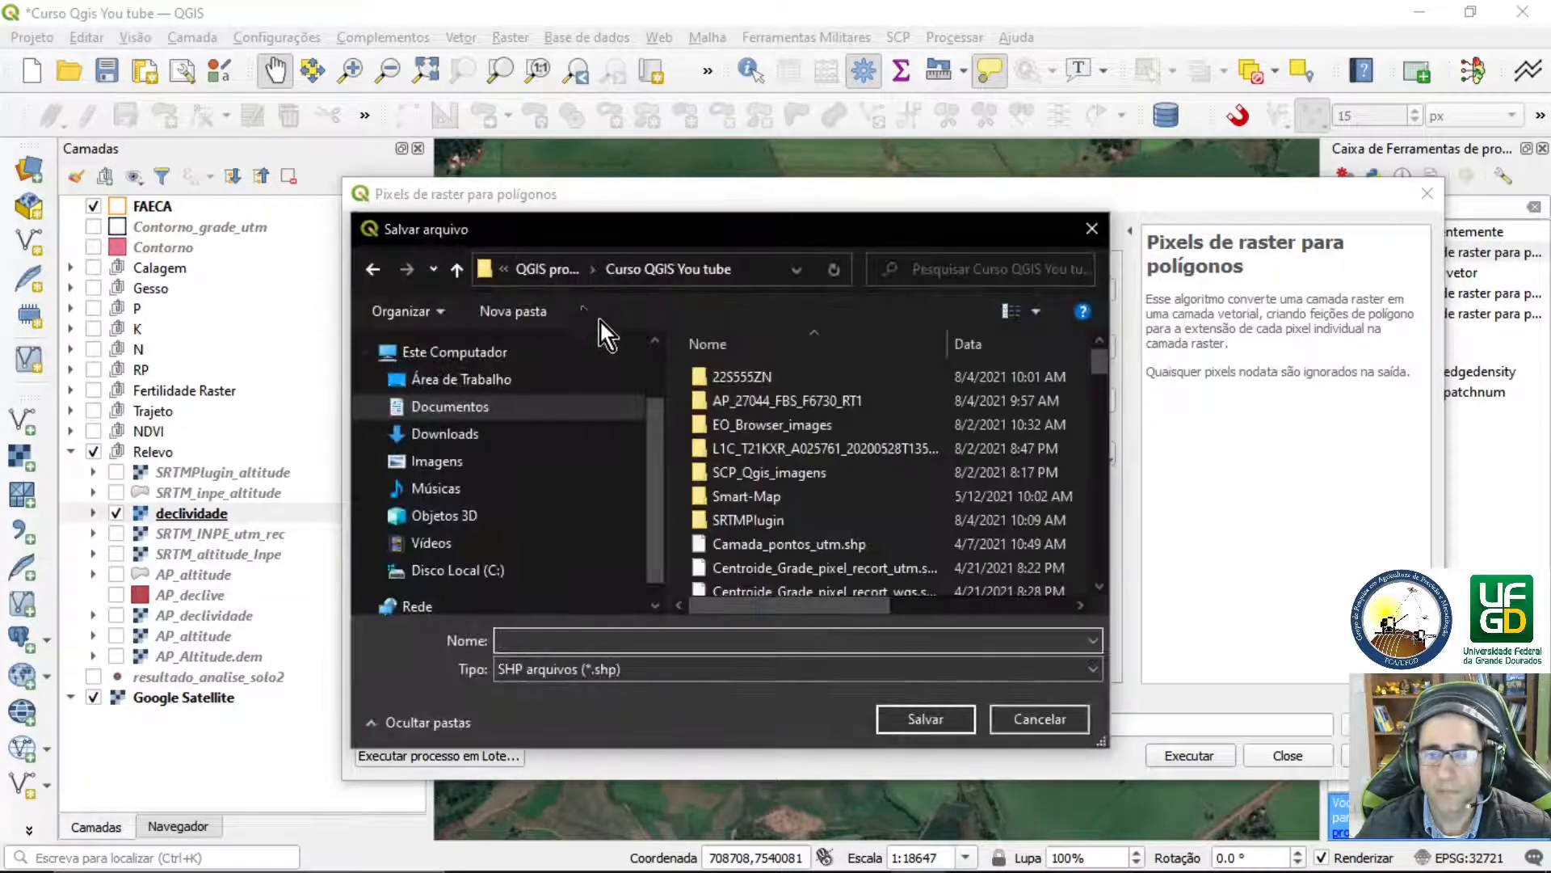
double_click(763, 401)
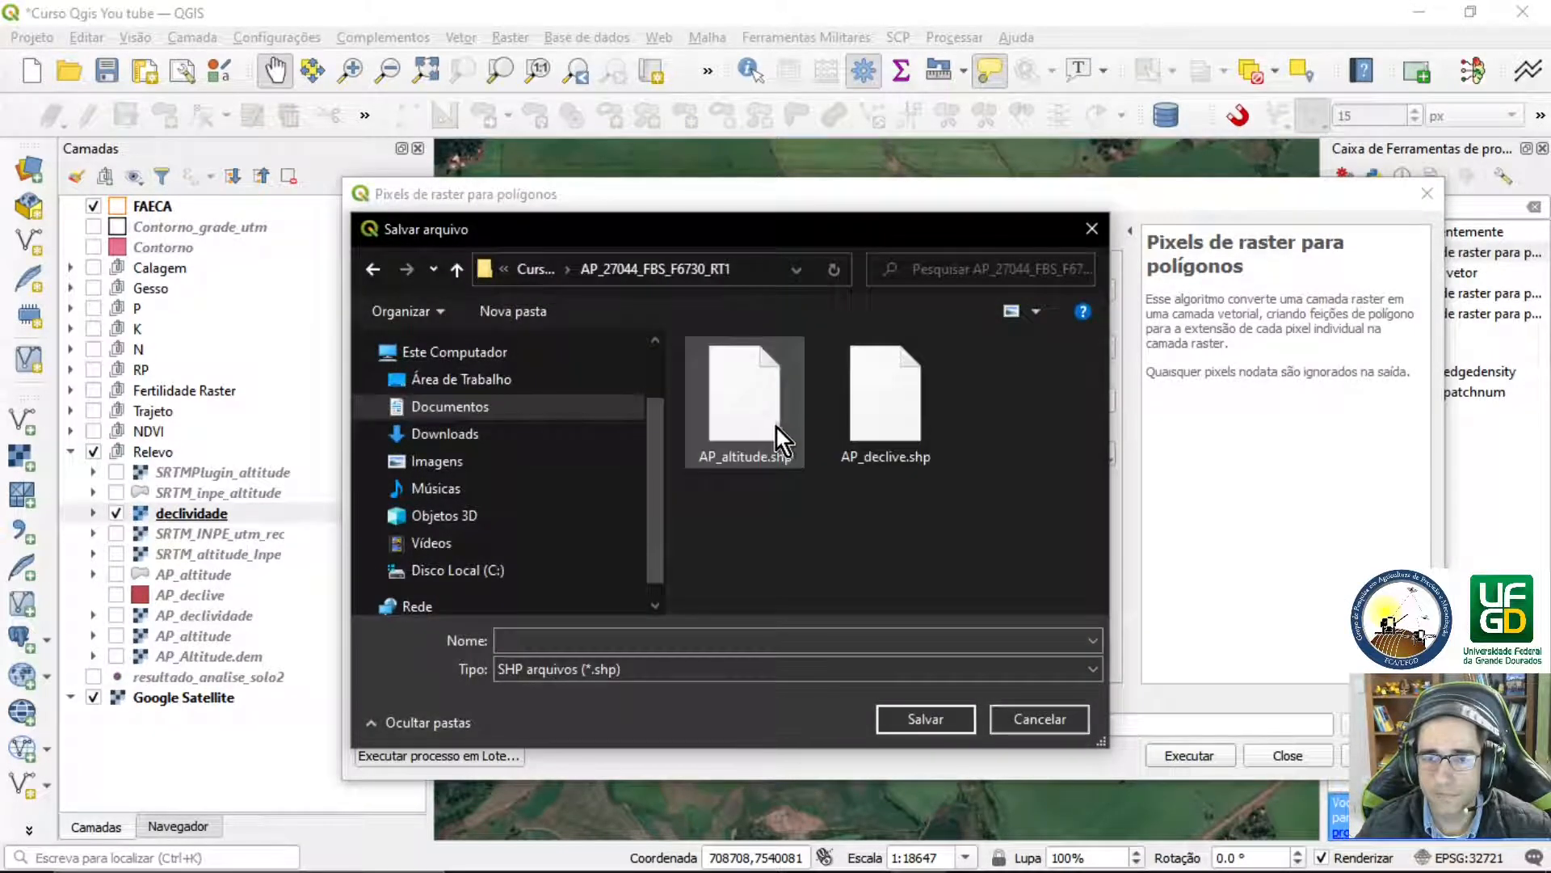
click(865, 430)
click(522, 638)
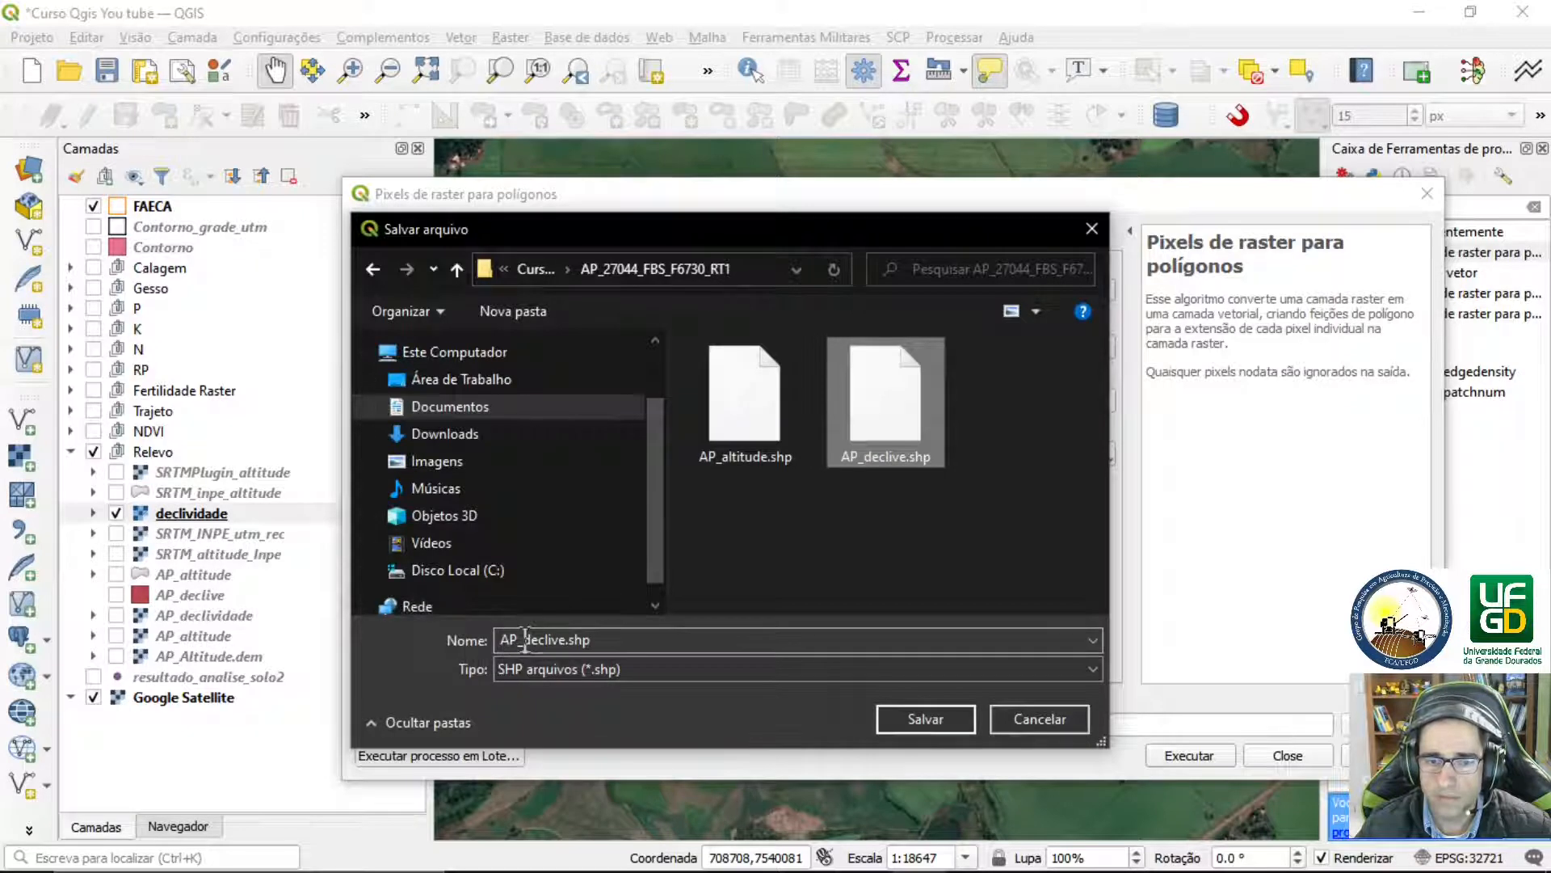
click(599, 640)
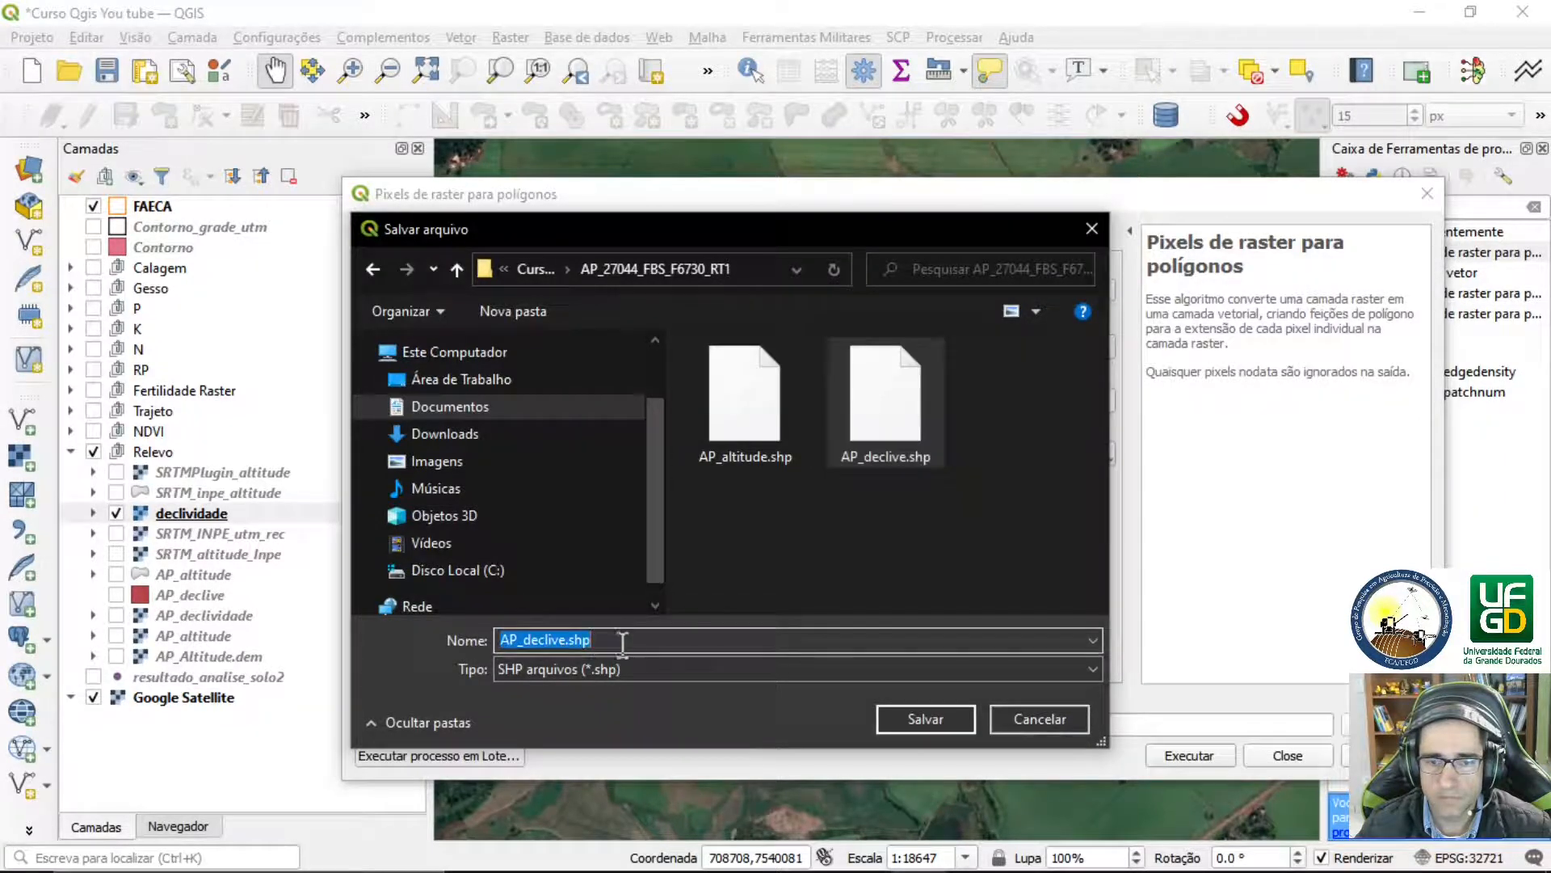
click(625, 644)
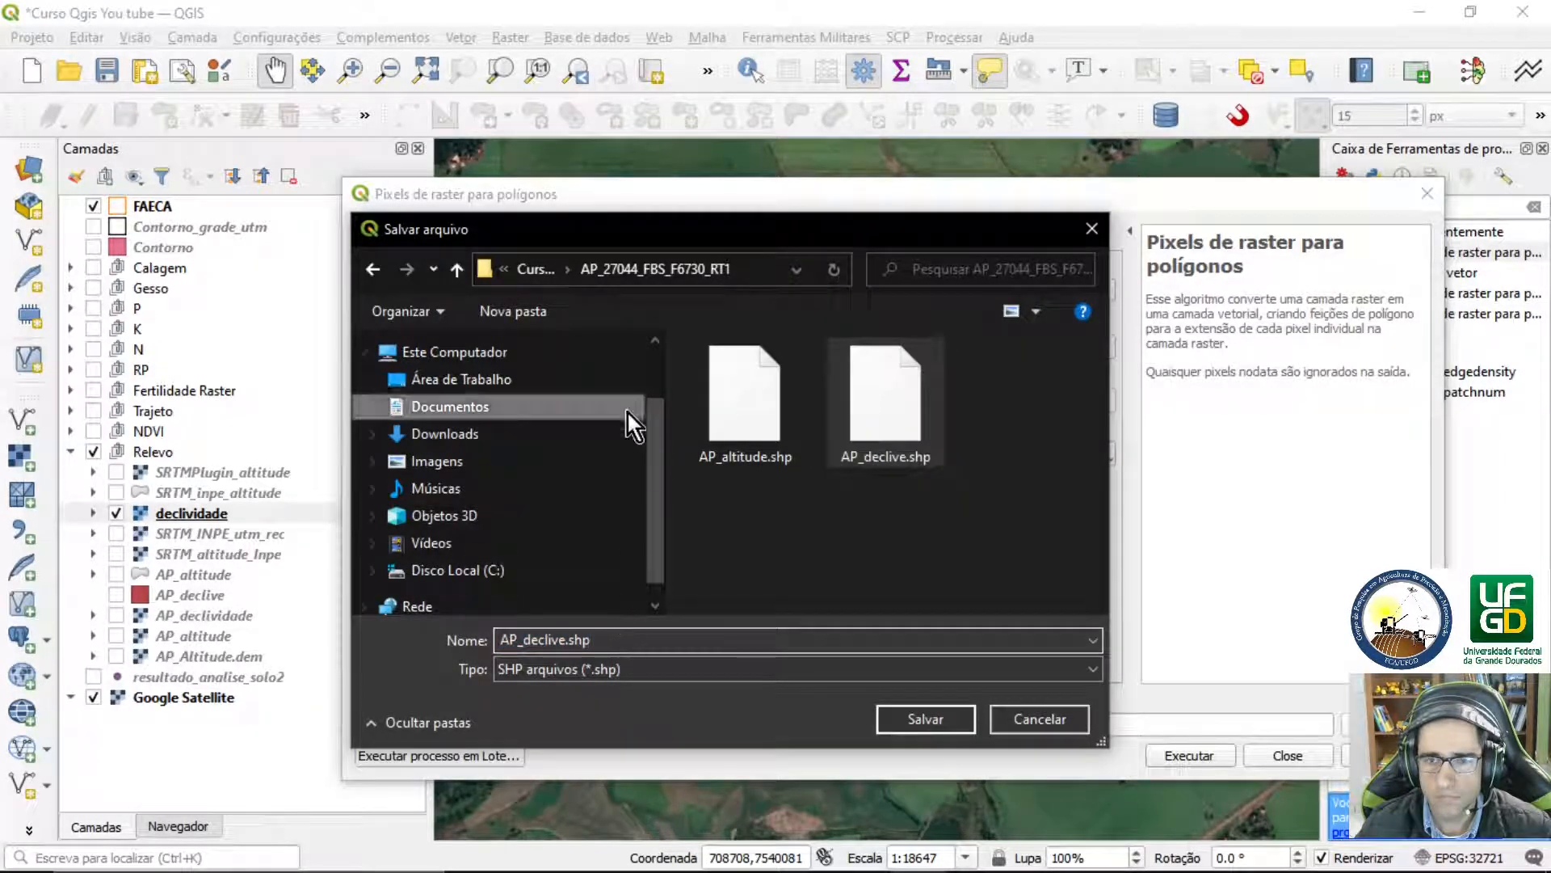
Save the polygon output as declive.shp in the 22S555ZN folder, run the conversion and close the tool
click(525, 274)
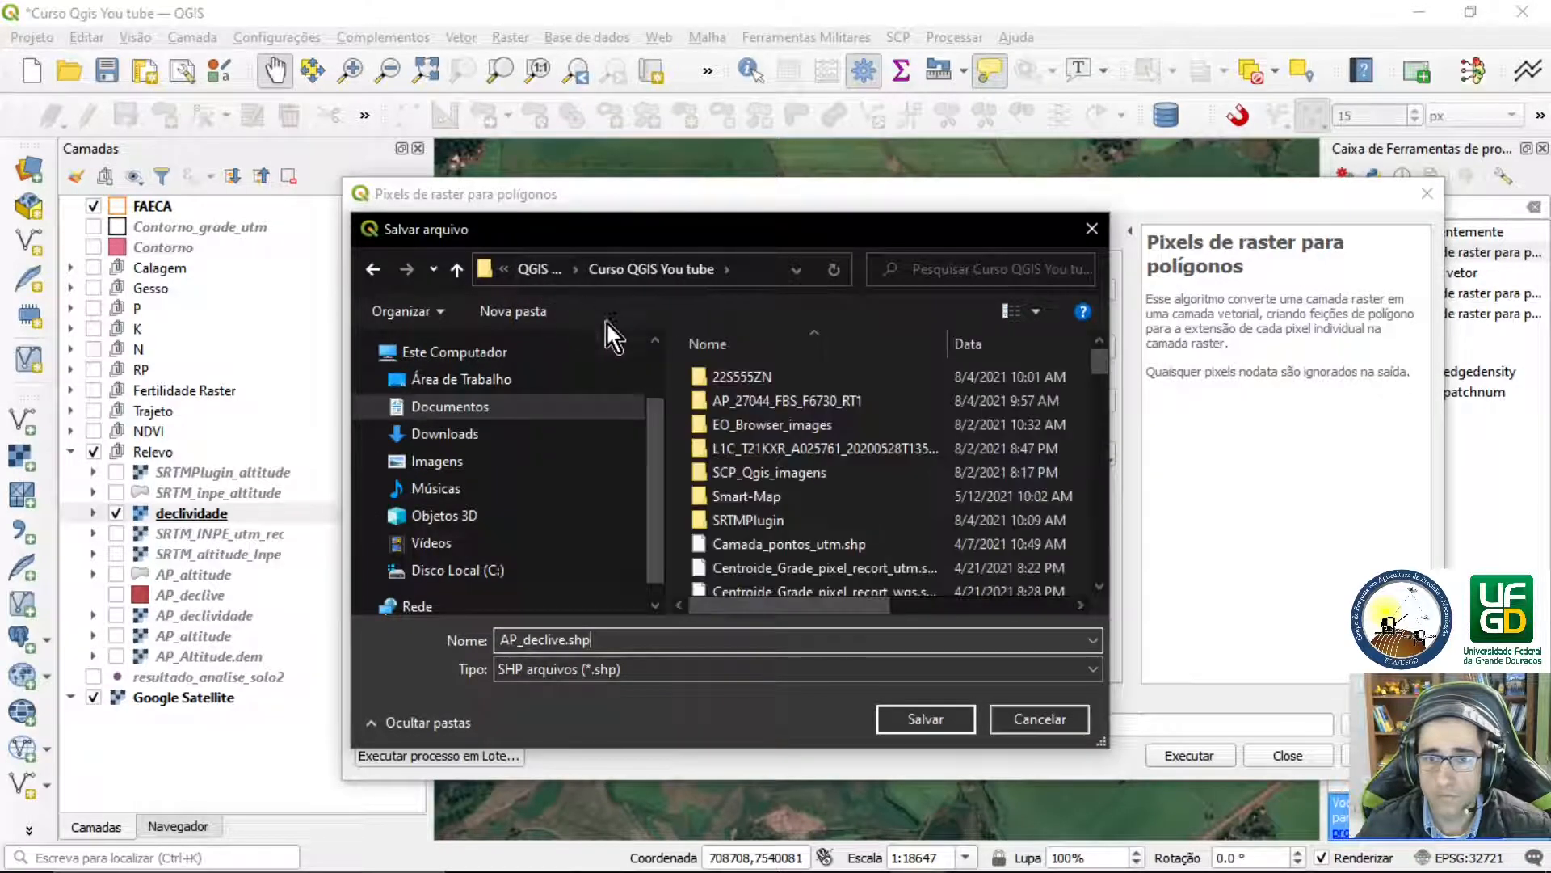
double_click(745, 376)
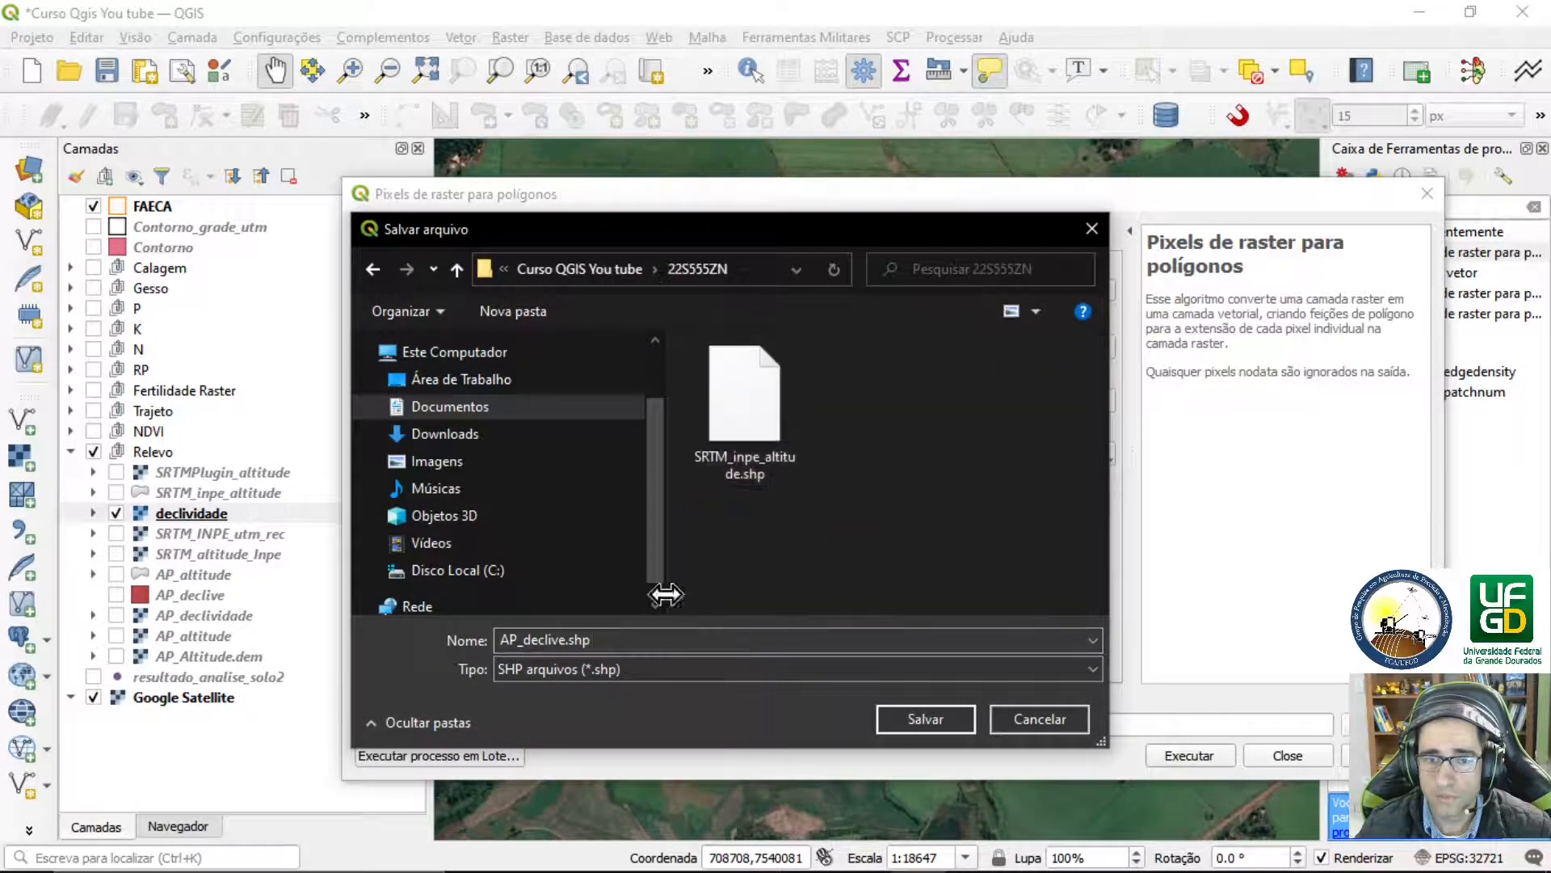
click(618, 639)
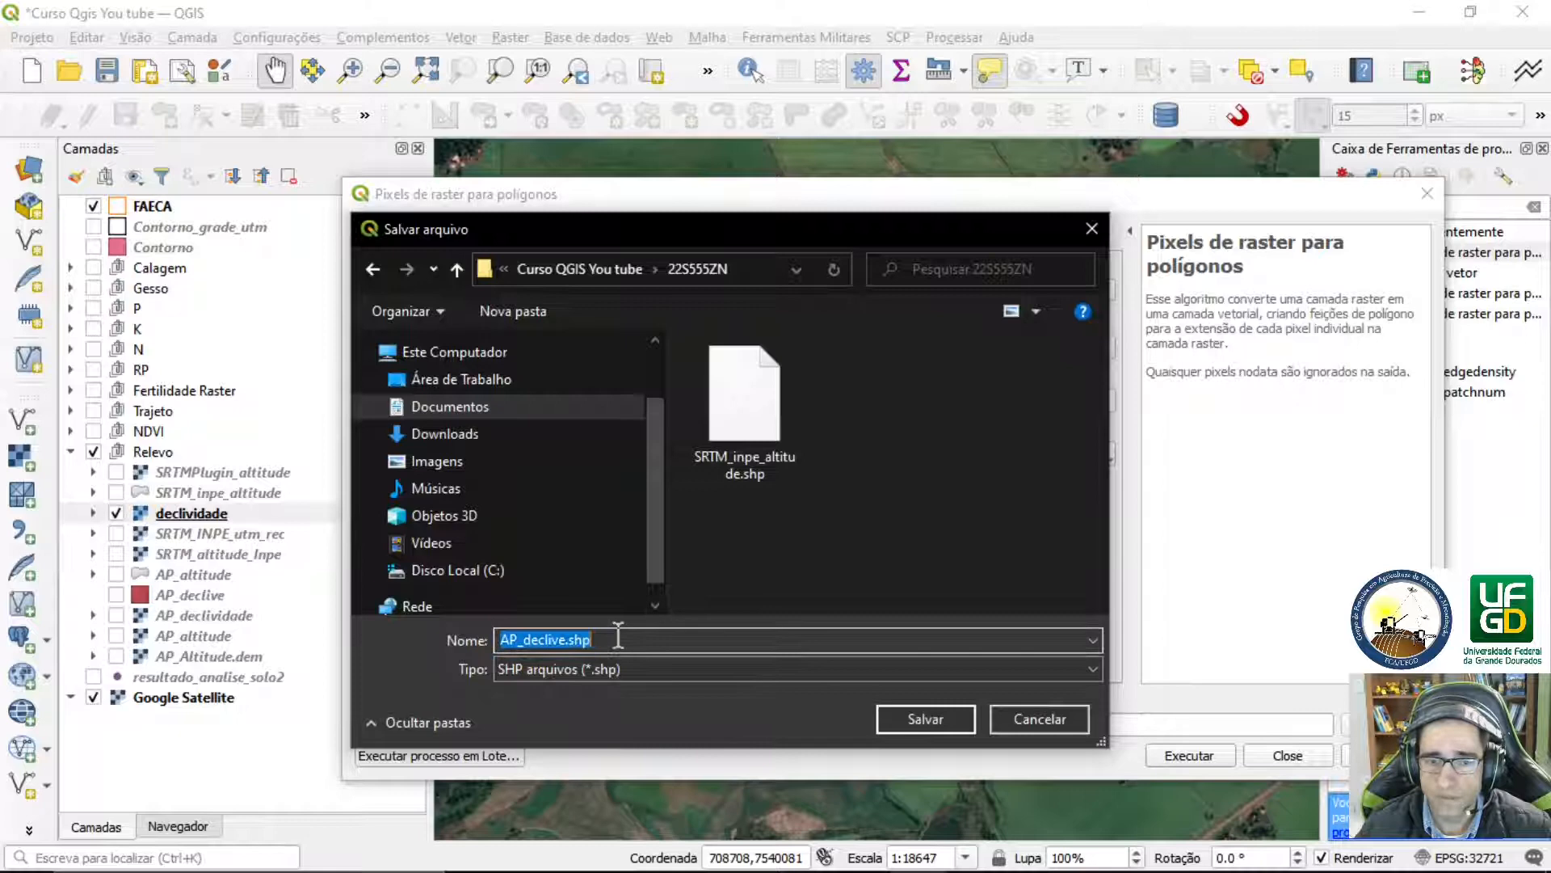
click(523, 639)
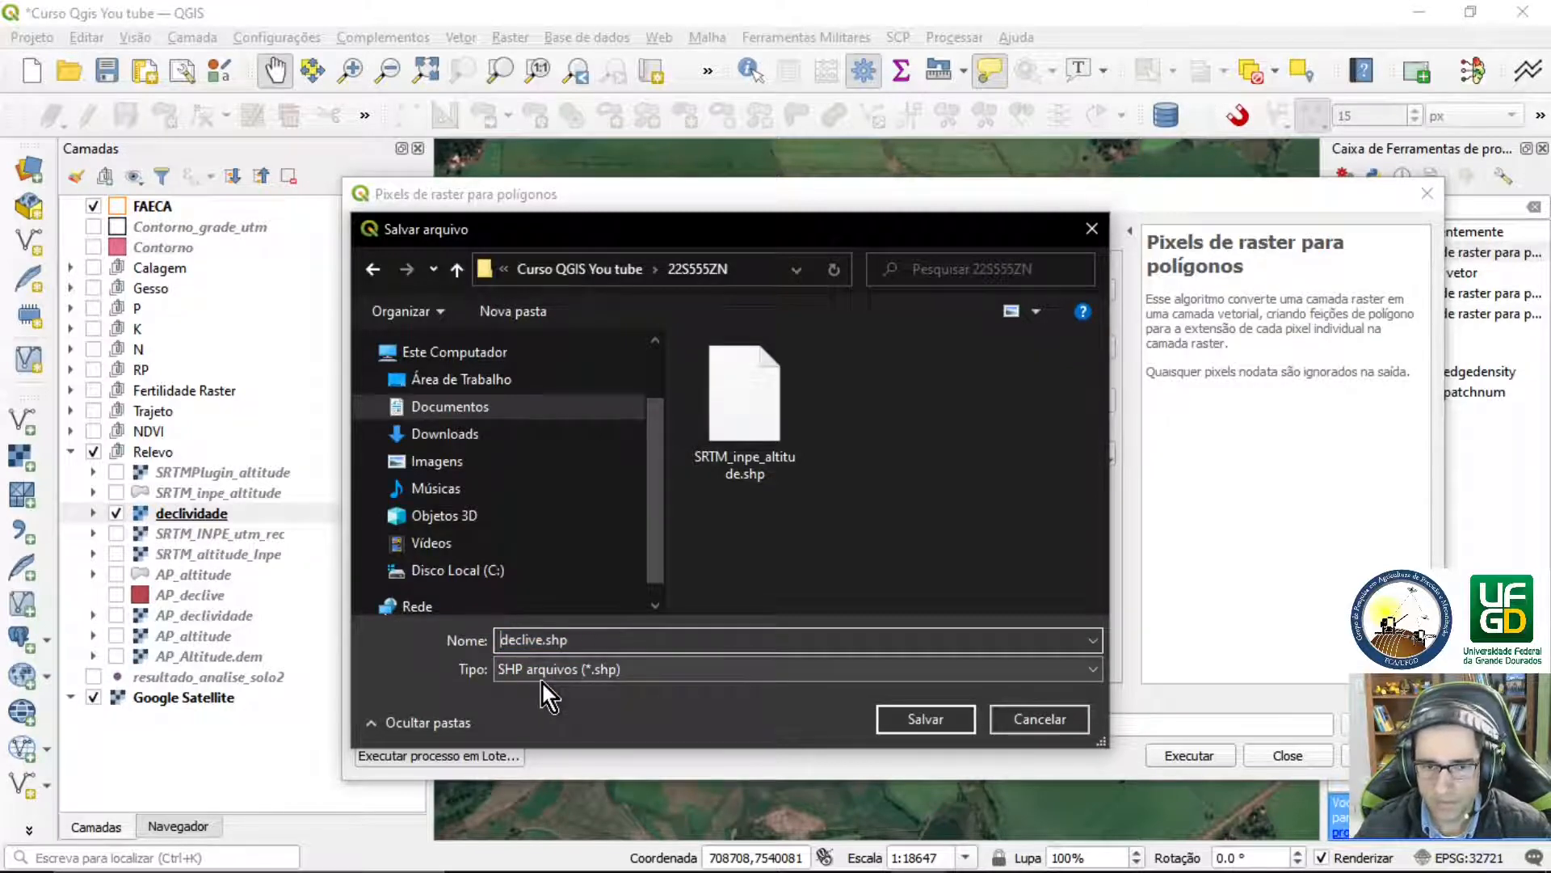
key(BackSpace)
click(931, 718)
click(1188, 756)
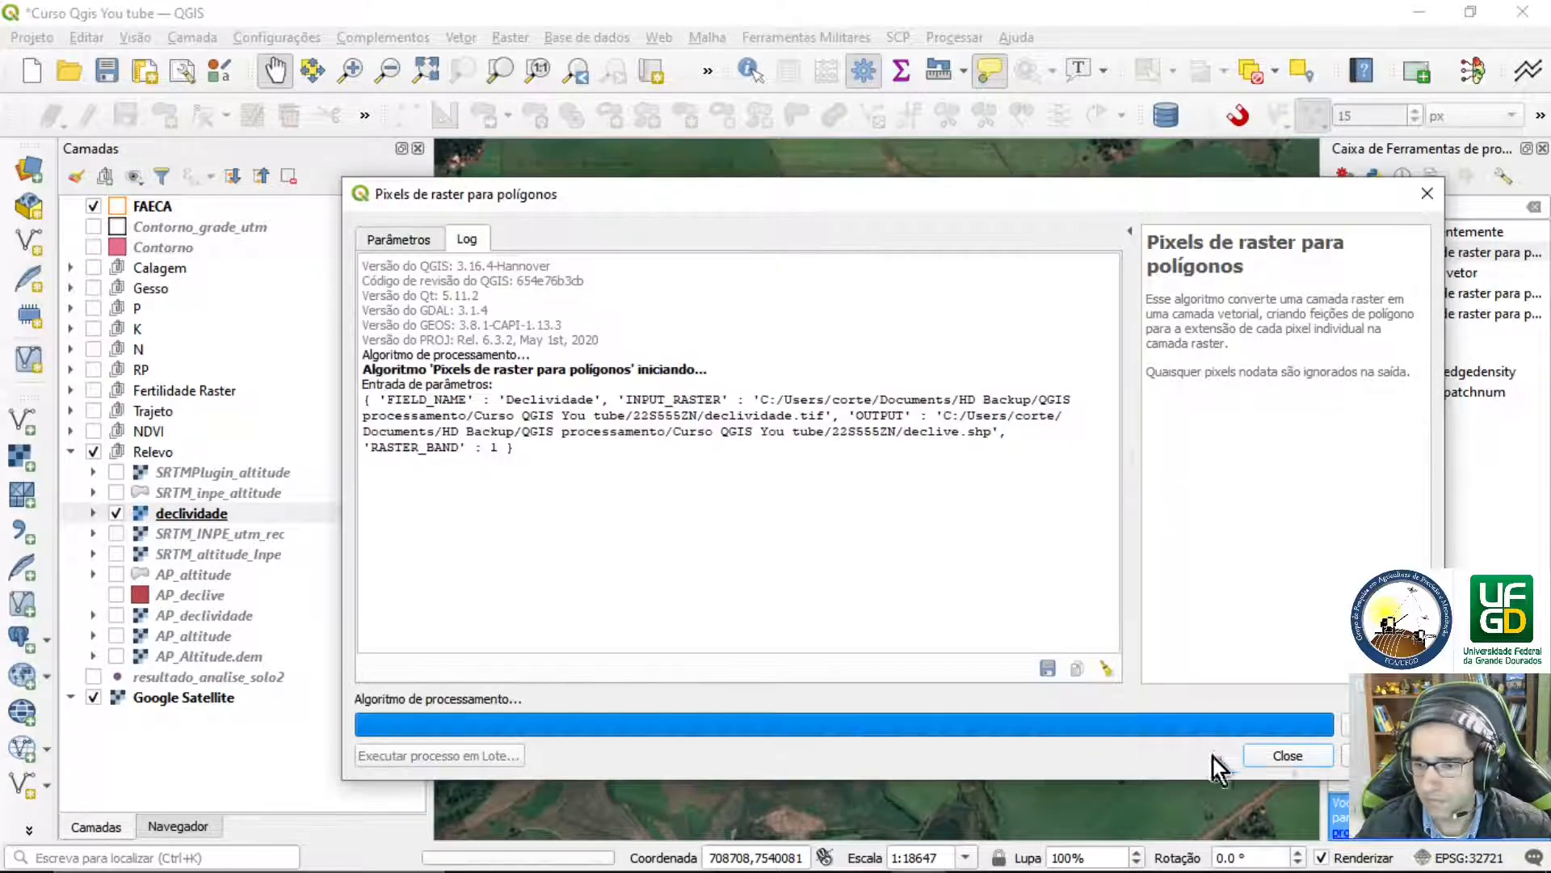
click(1290, 754)
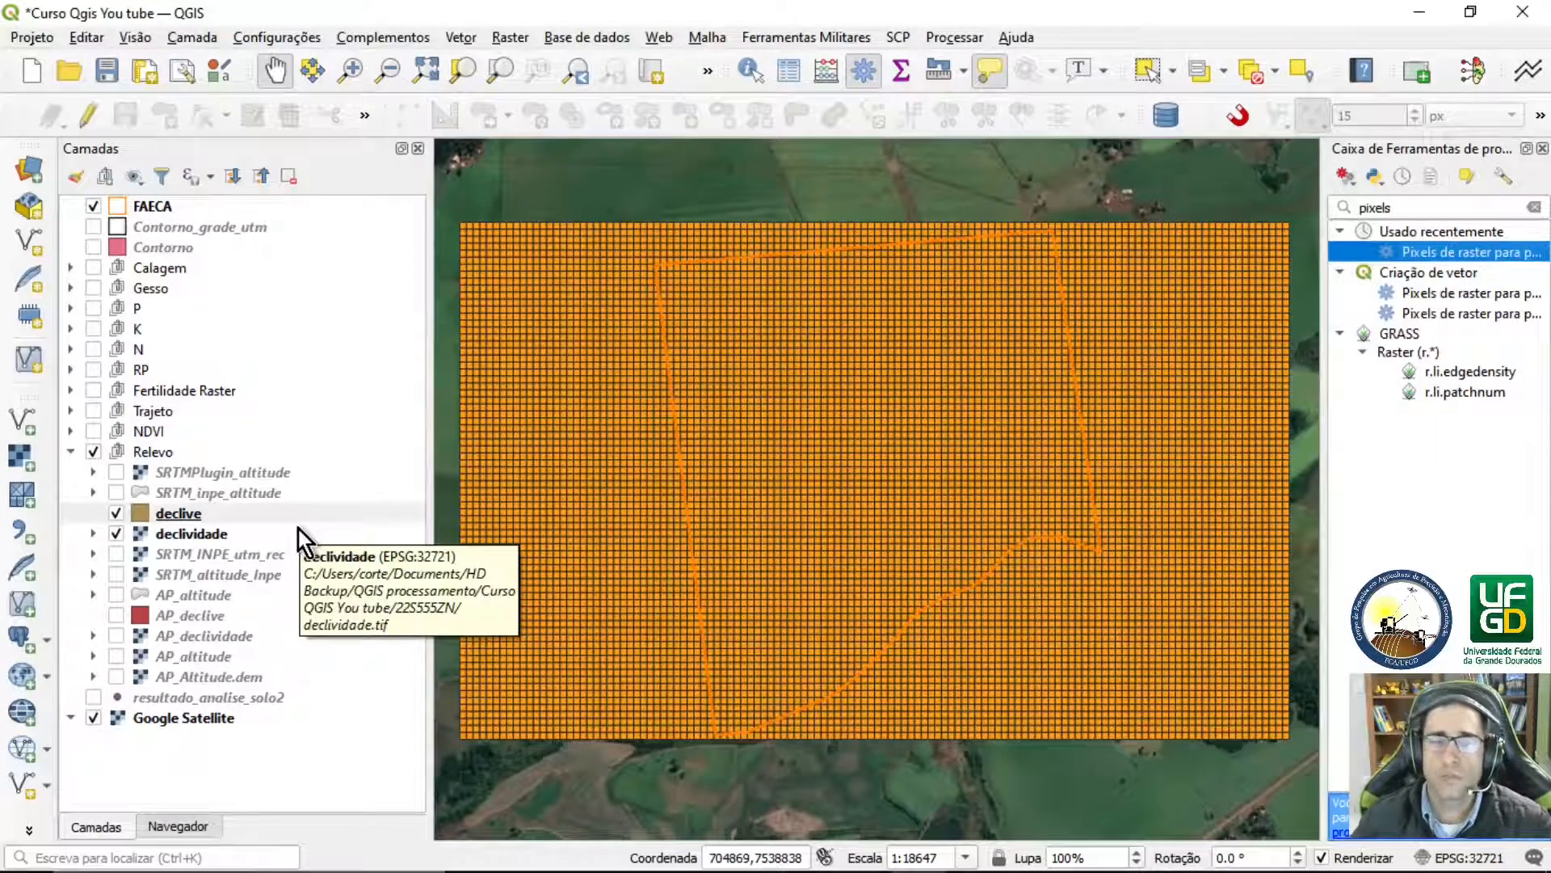
Set the declive layer's symbology to Graduado on the Declividad field, classified in Intervalo igual mode
click(198, 514)
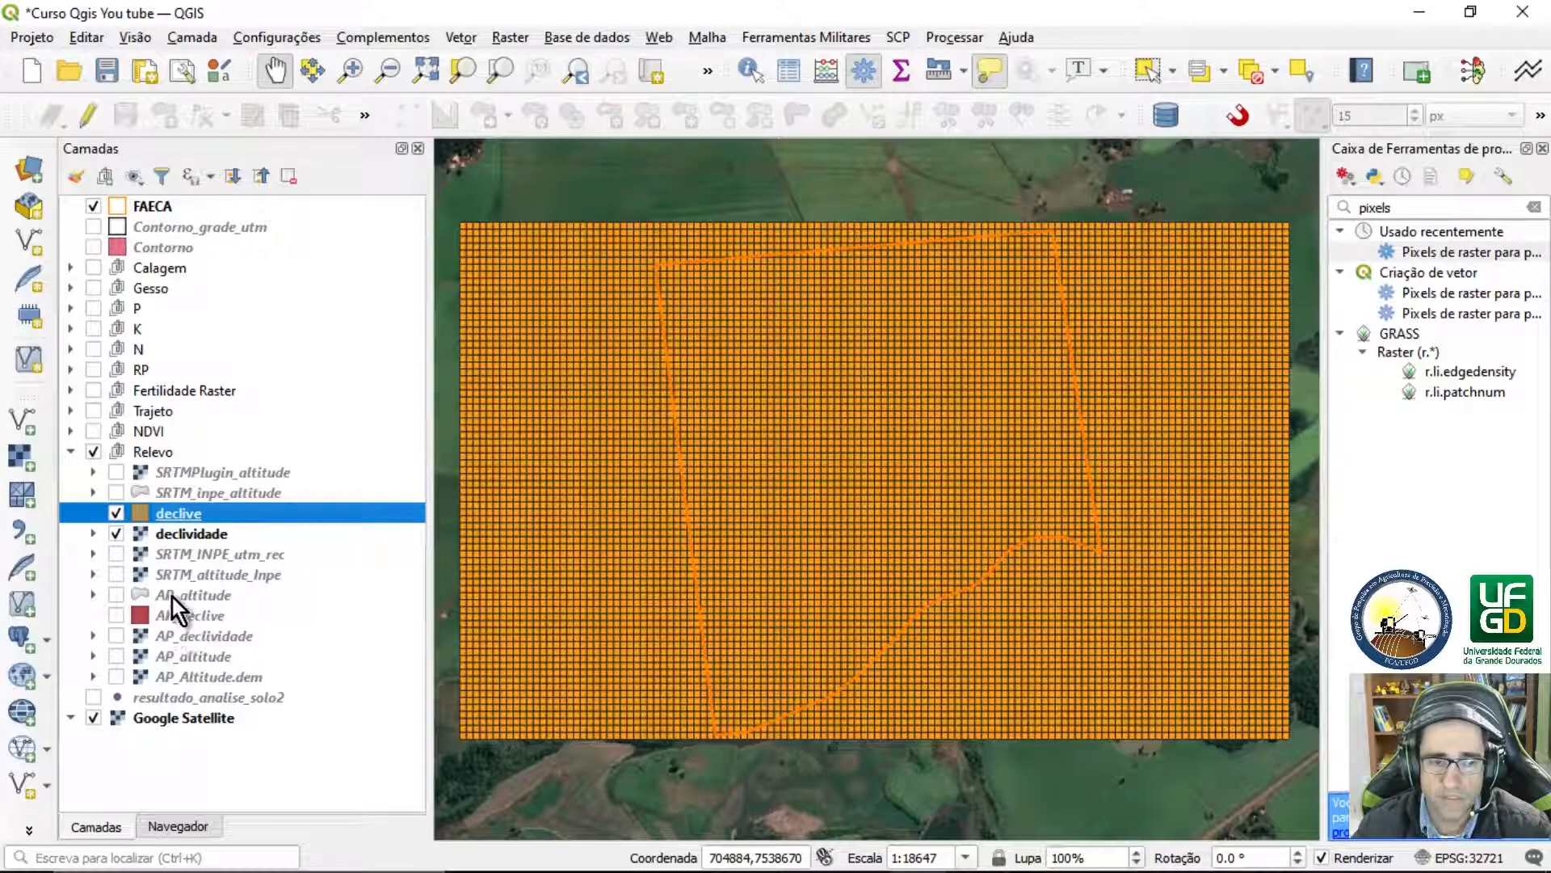
double_click(186, 516)
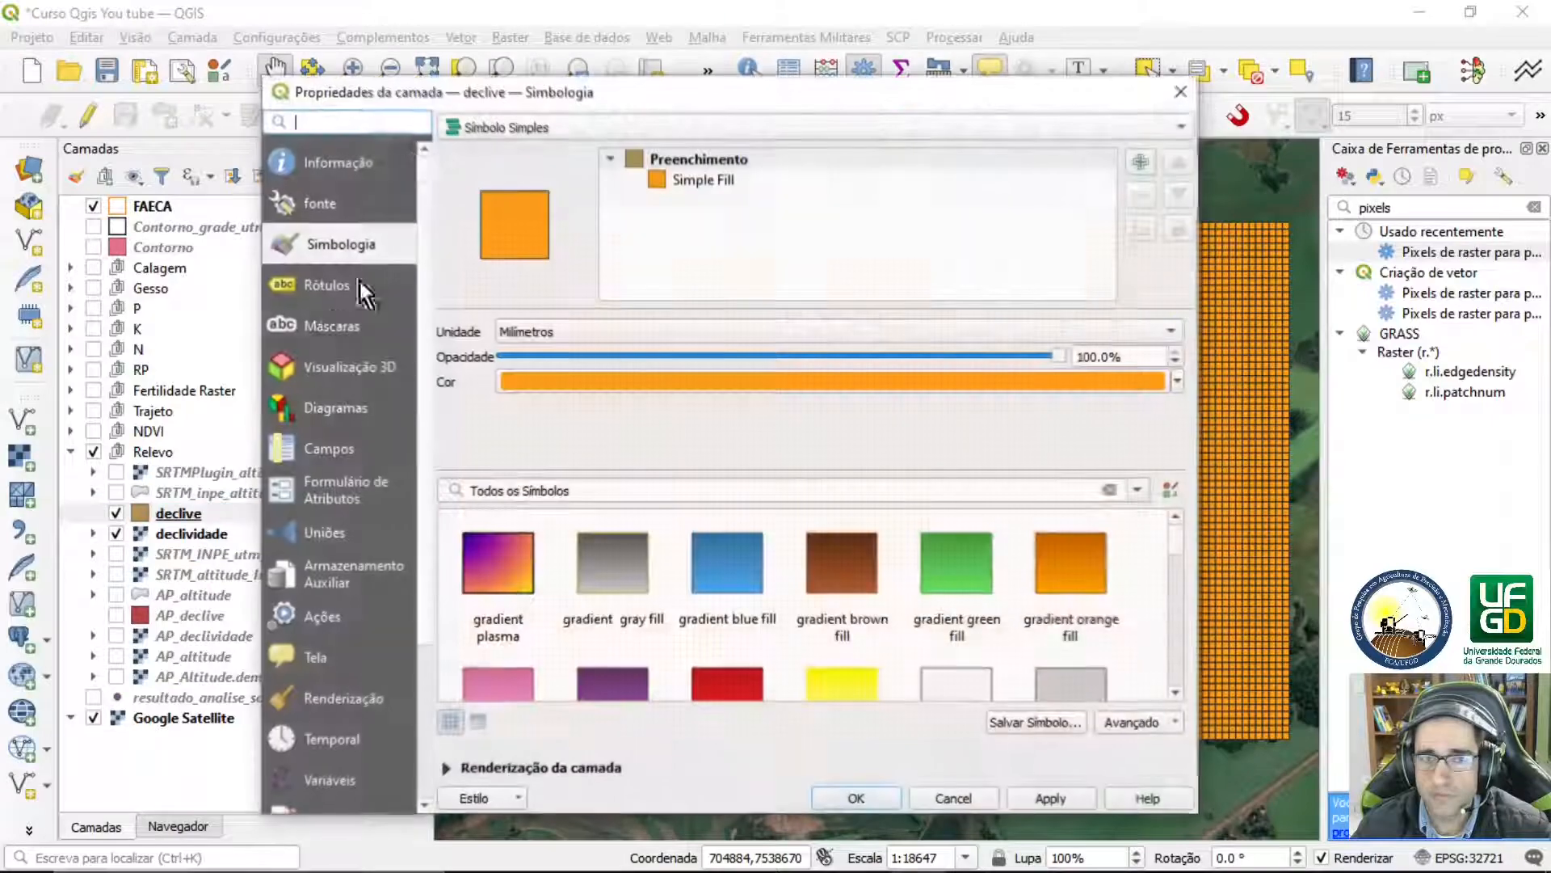
click(532, 128)
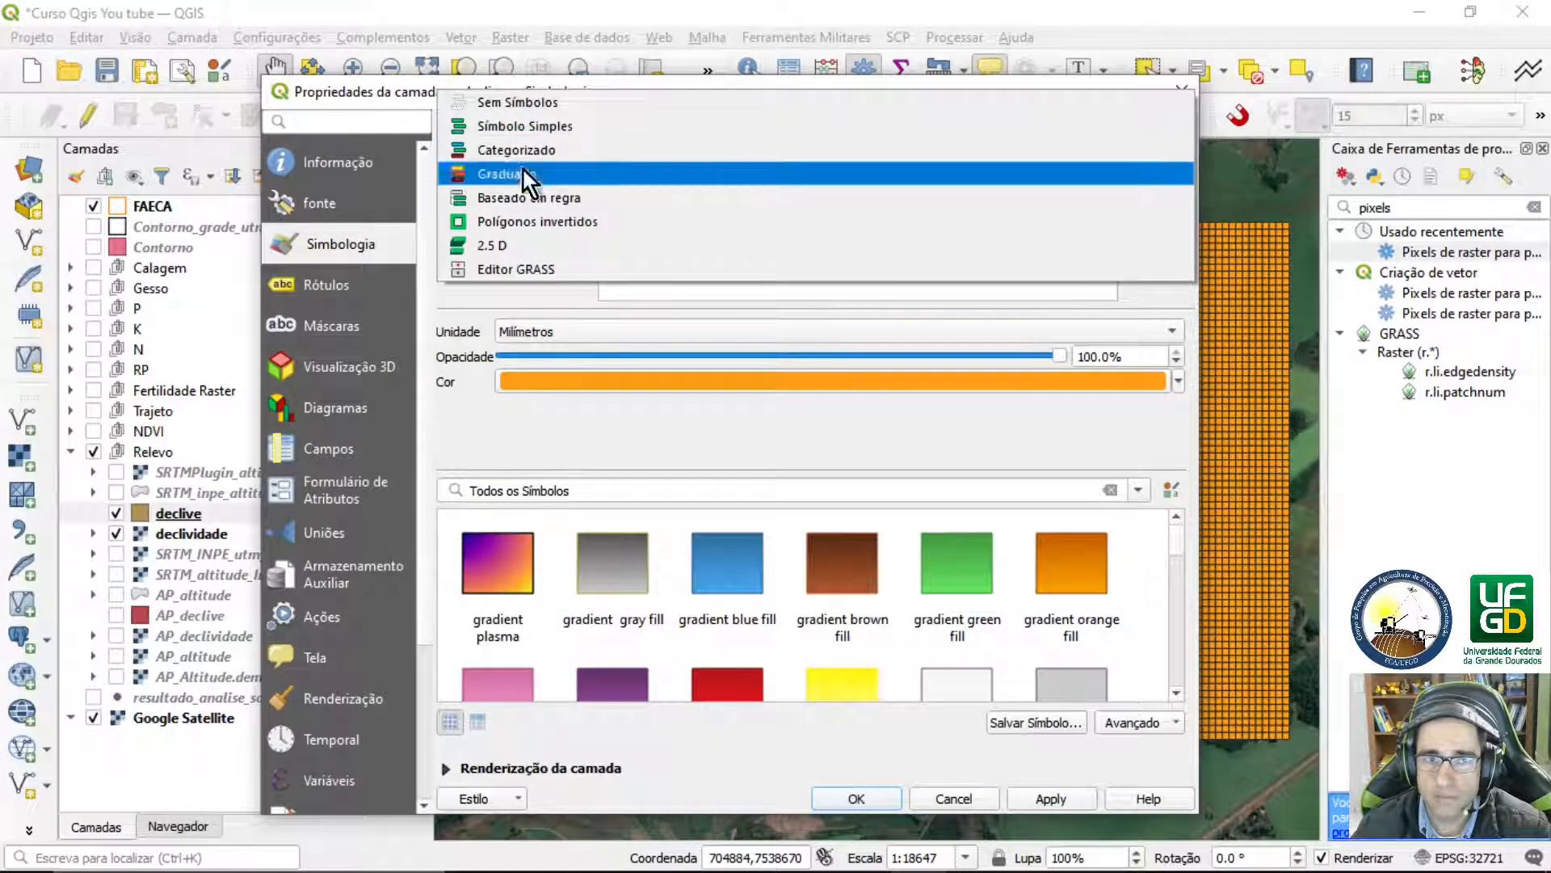
click(498, 177)
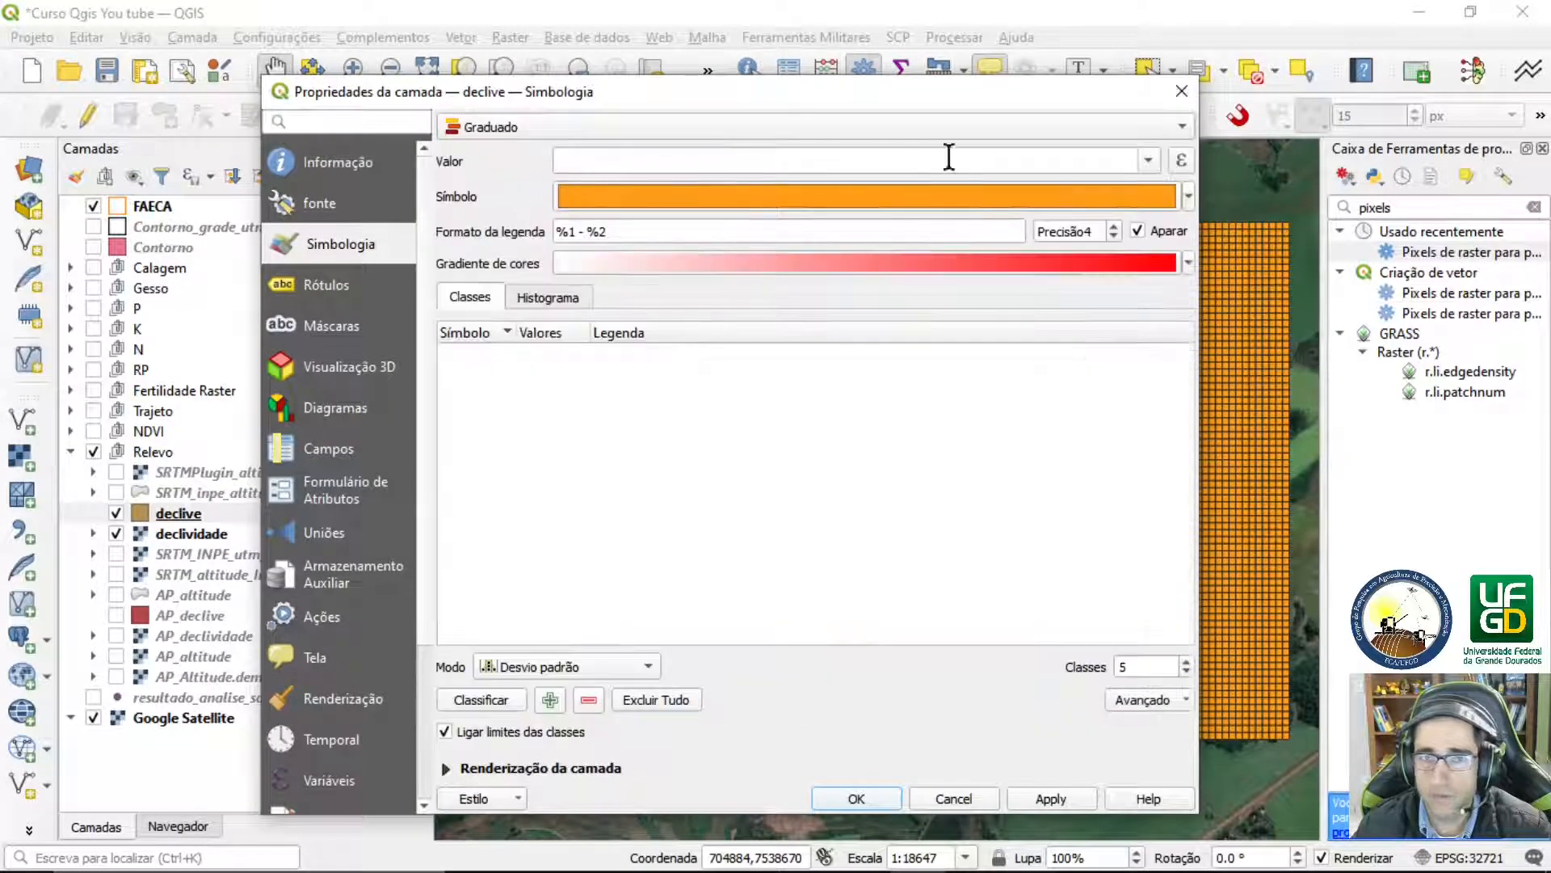
click(1157, 159)
click(758, 186)
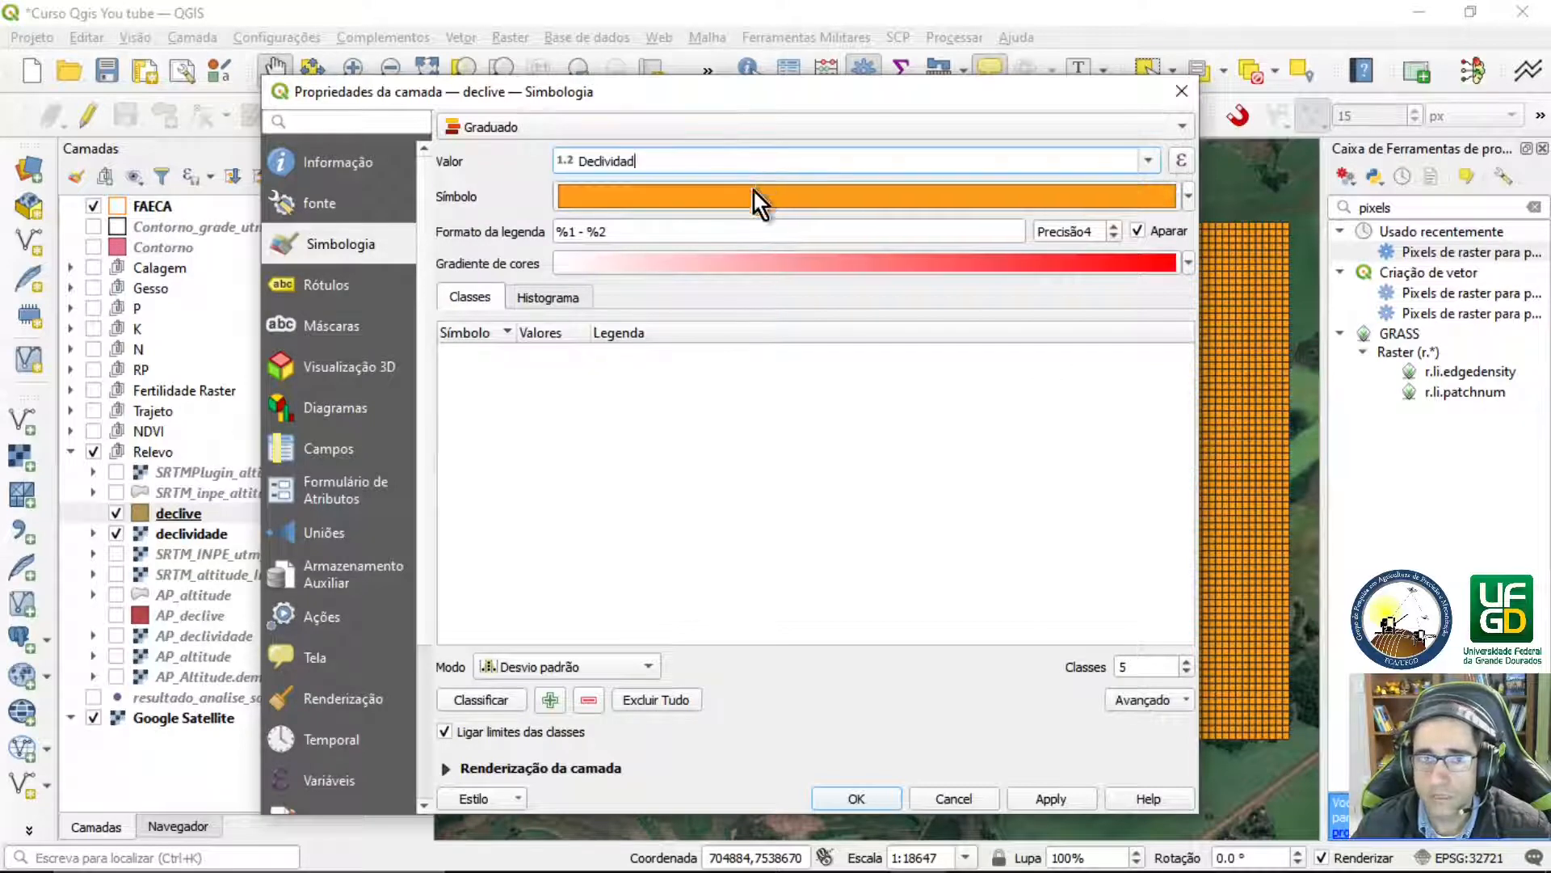
click(494, 672)
click(564, 735)
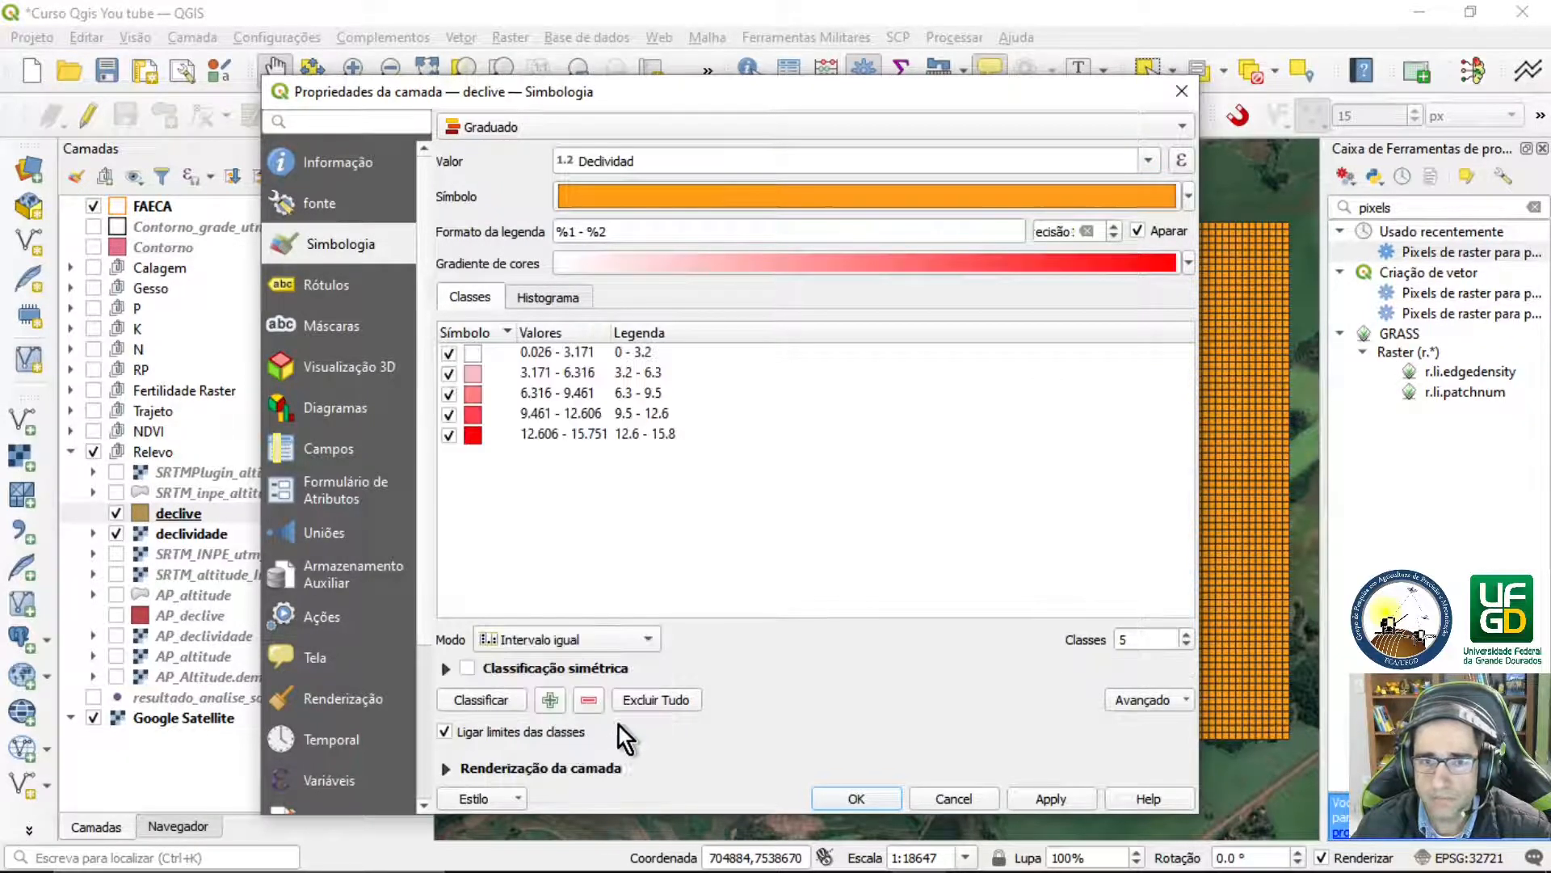
Set the declive layer's colour gradient to Spectral and apply the symbology
click(1192, 261)
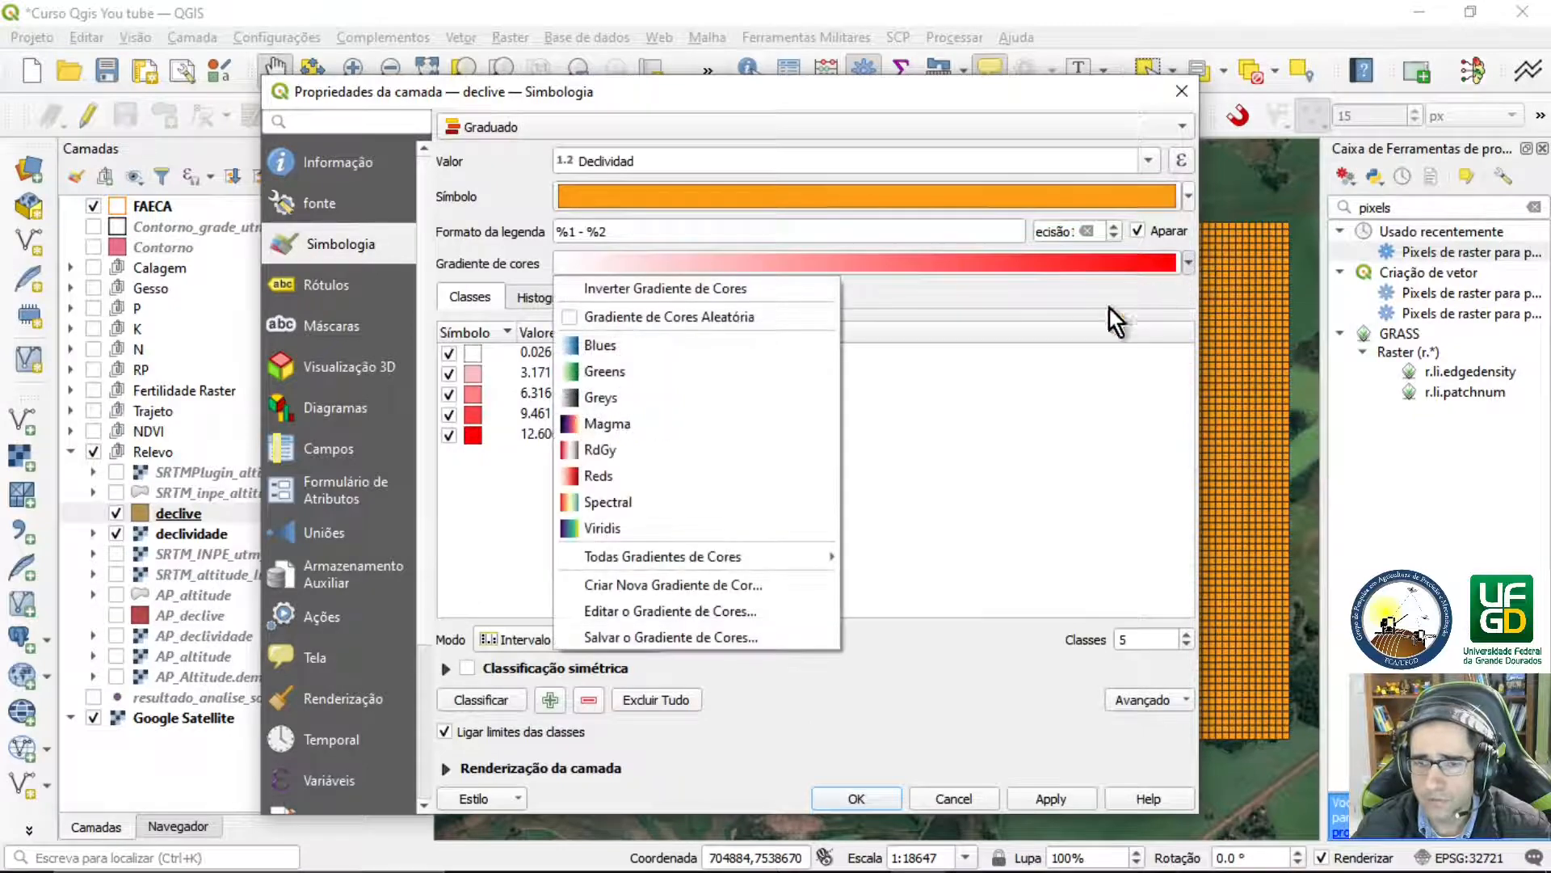
click(618, 499)
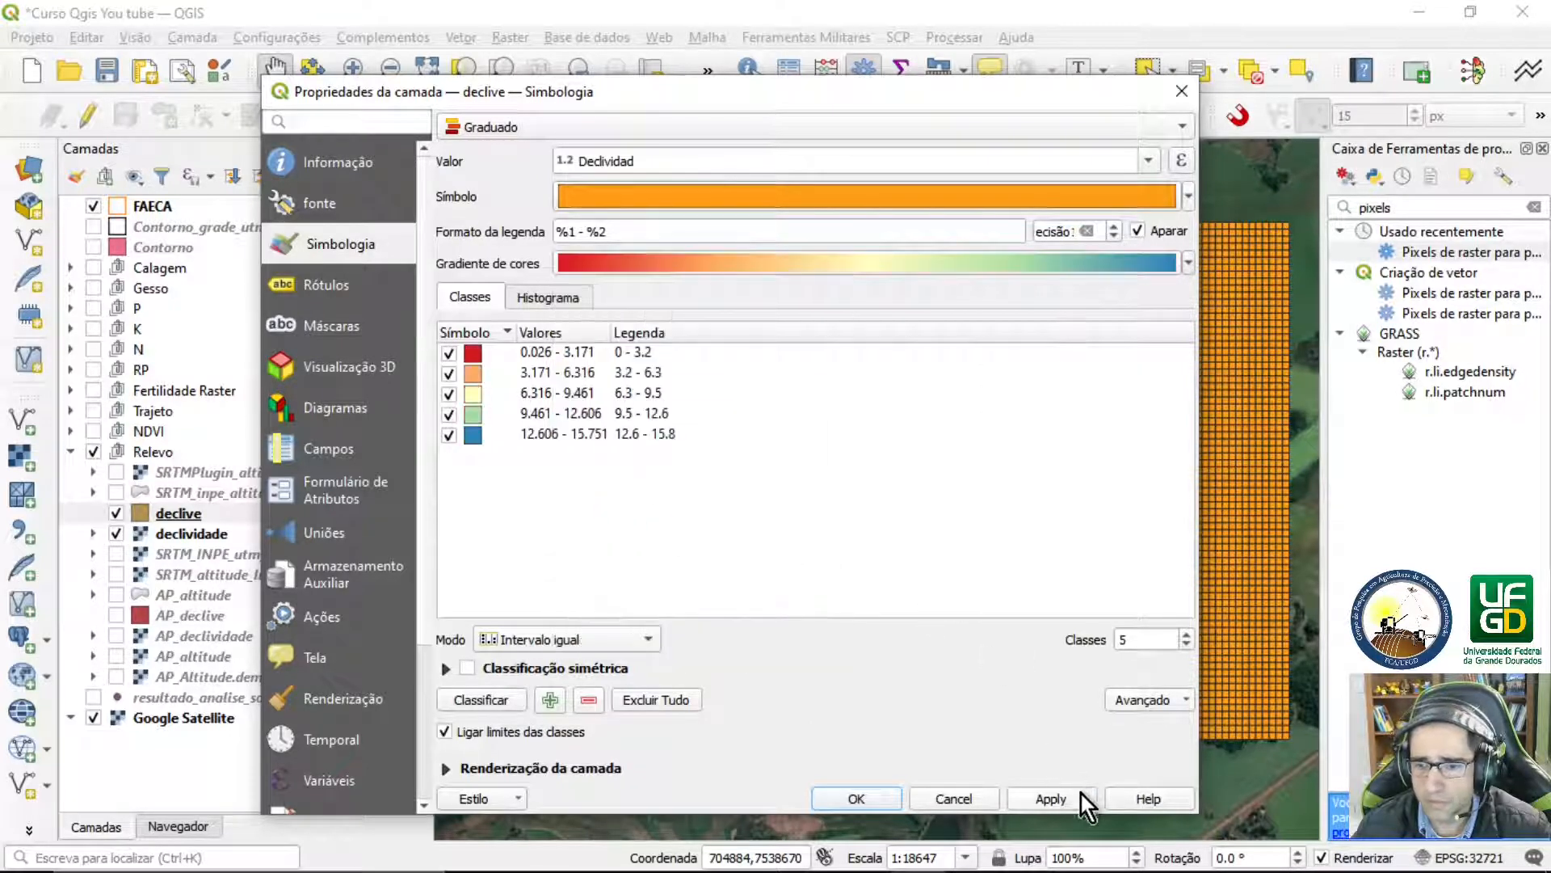
click(1050, 798)
click(879, 798)
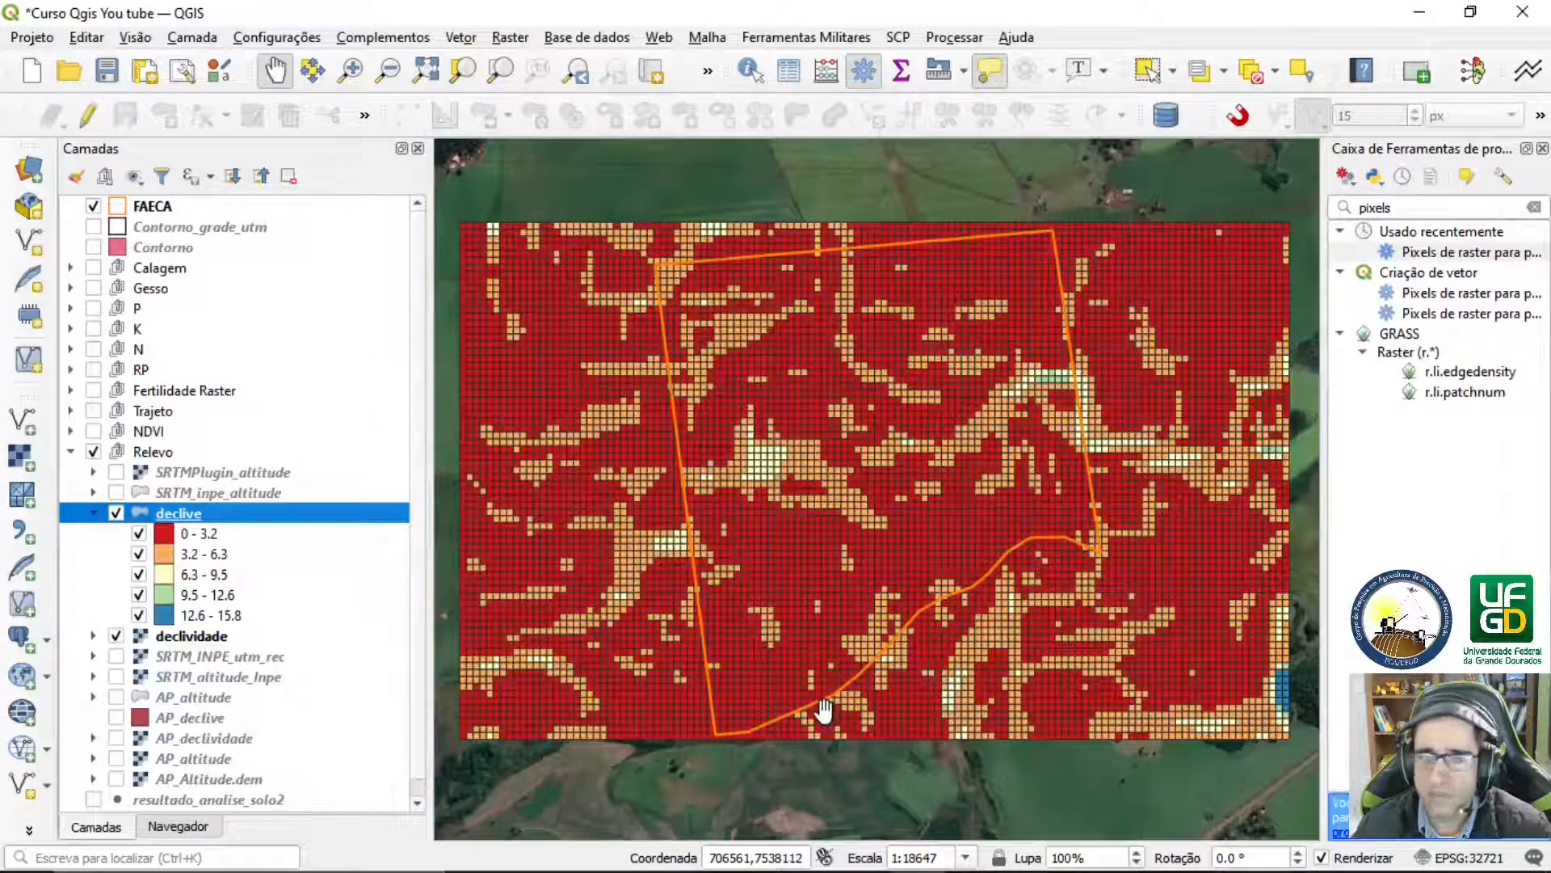
Copy all style categories from the declive layer and paste them onto the AP_declive layer
right_click(181, 515)
mouse_move(249, 495)
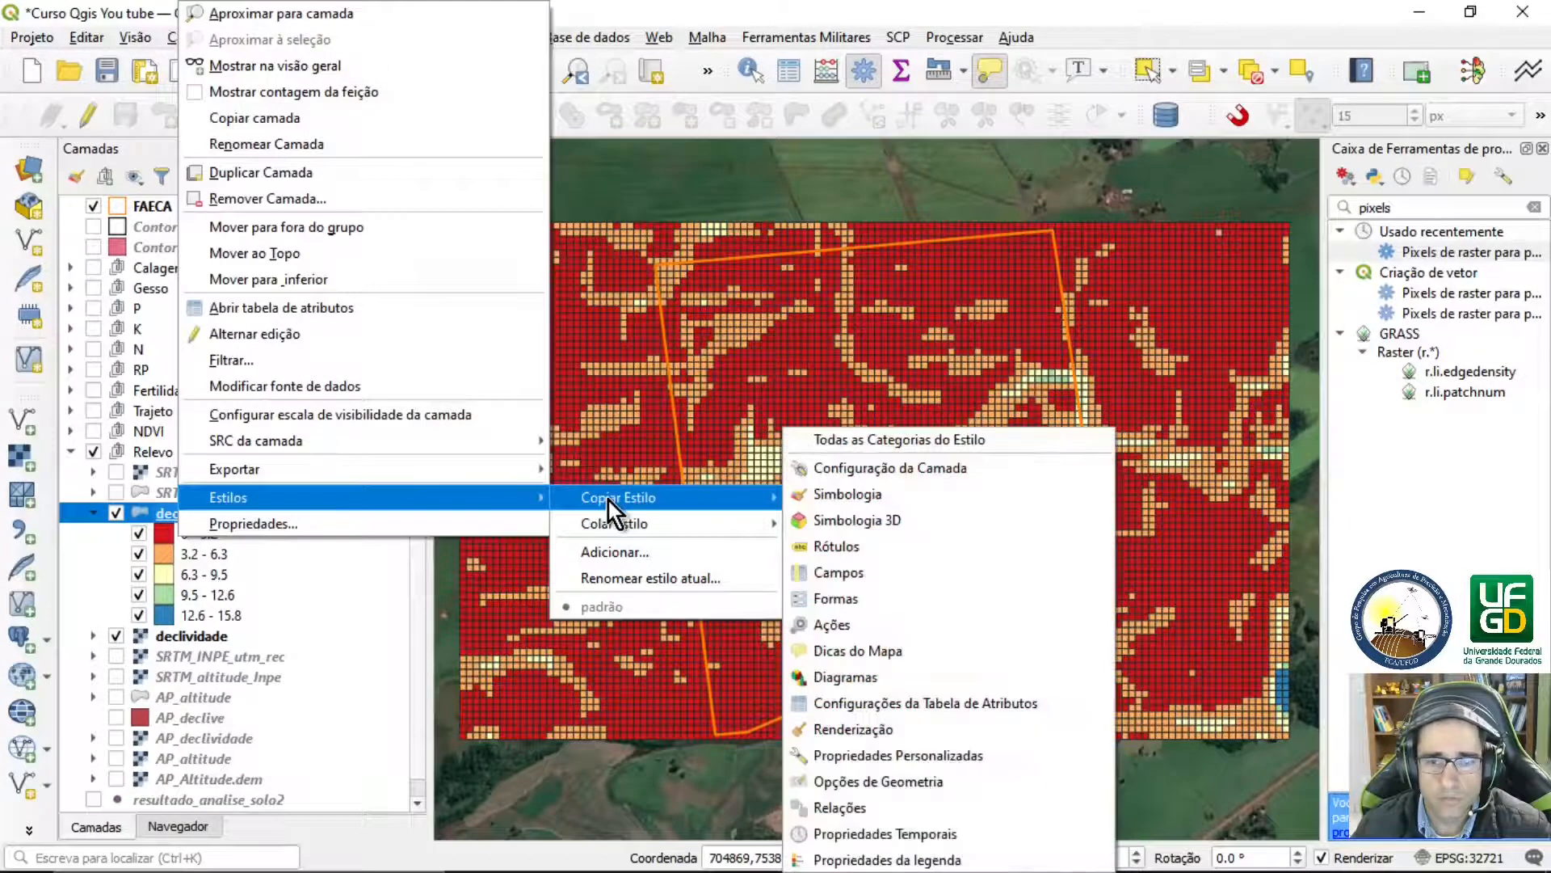
mouse_move(631, 494)
click(889, 443)
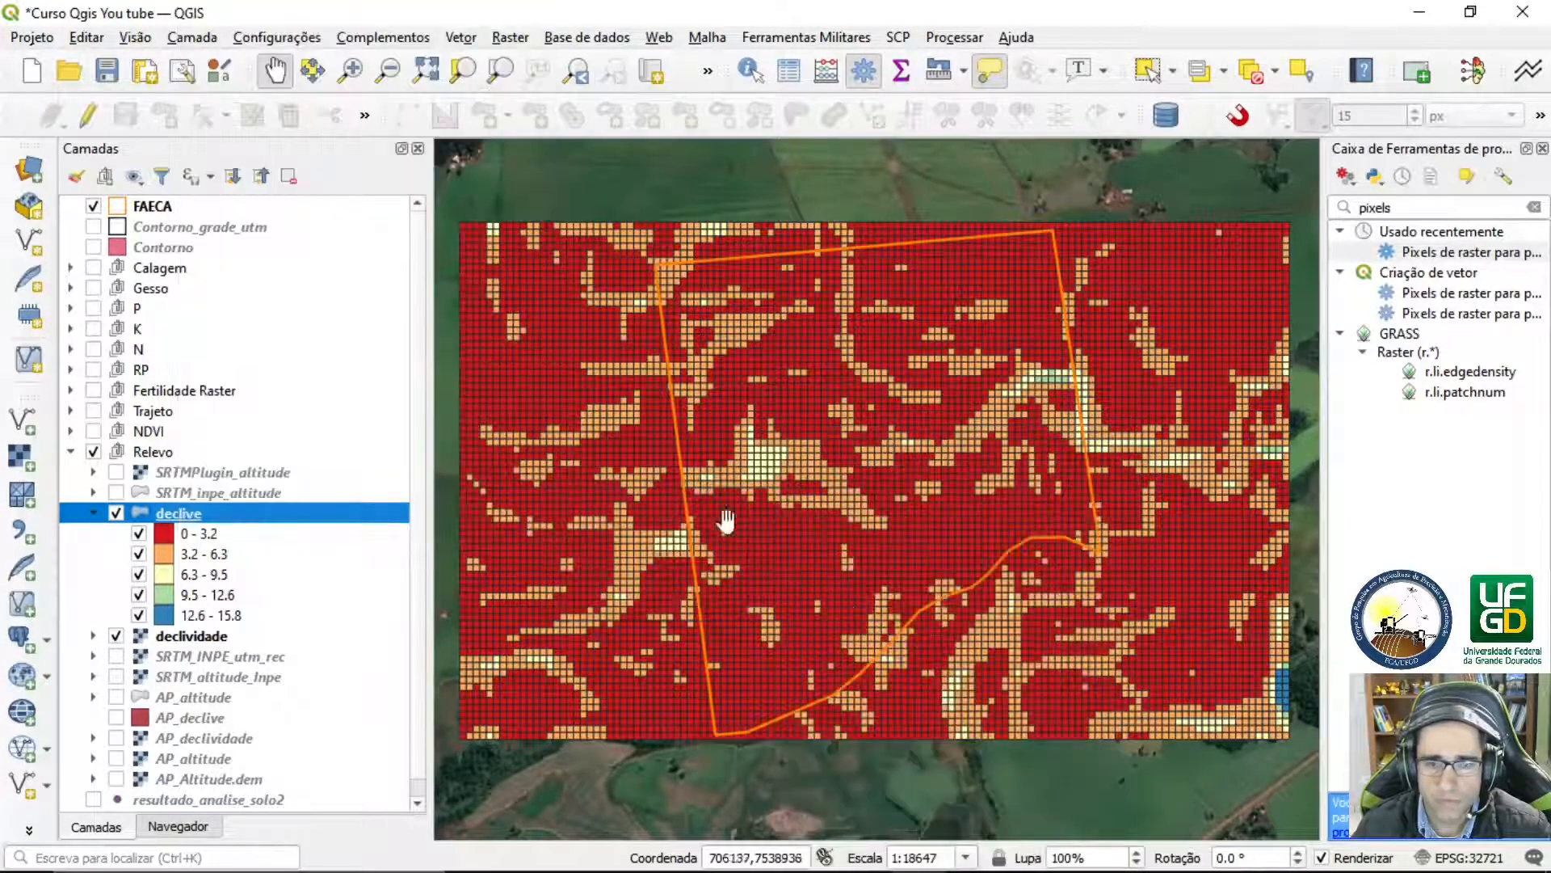
scroll(307, 662, down, 1)
click(174, 698)
right_click(175, 698)
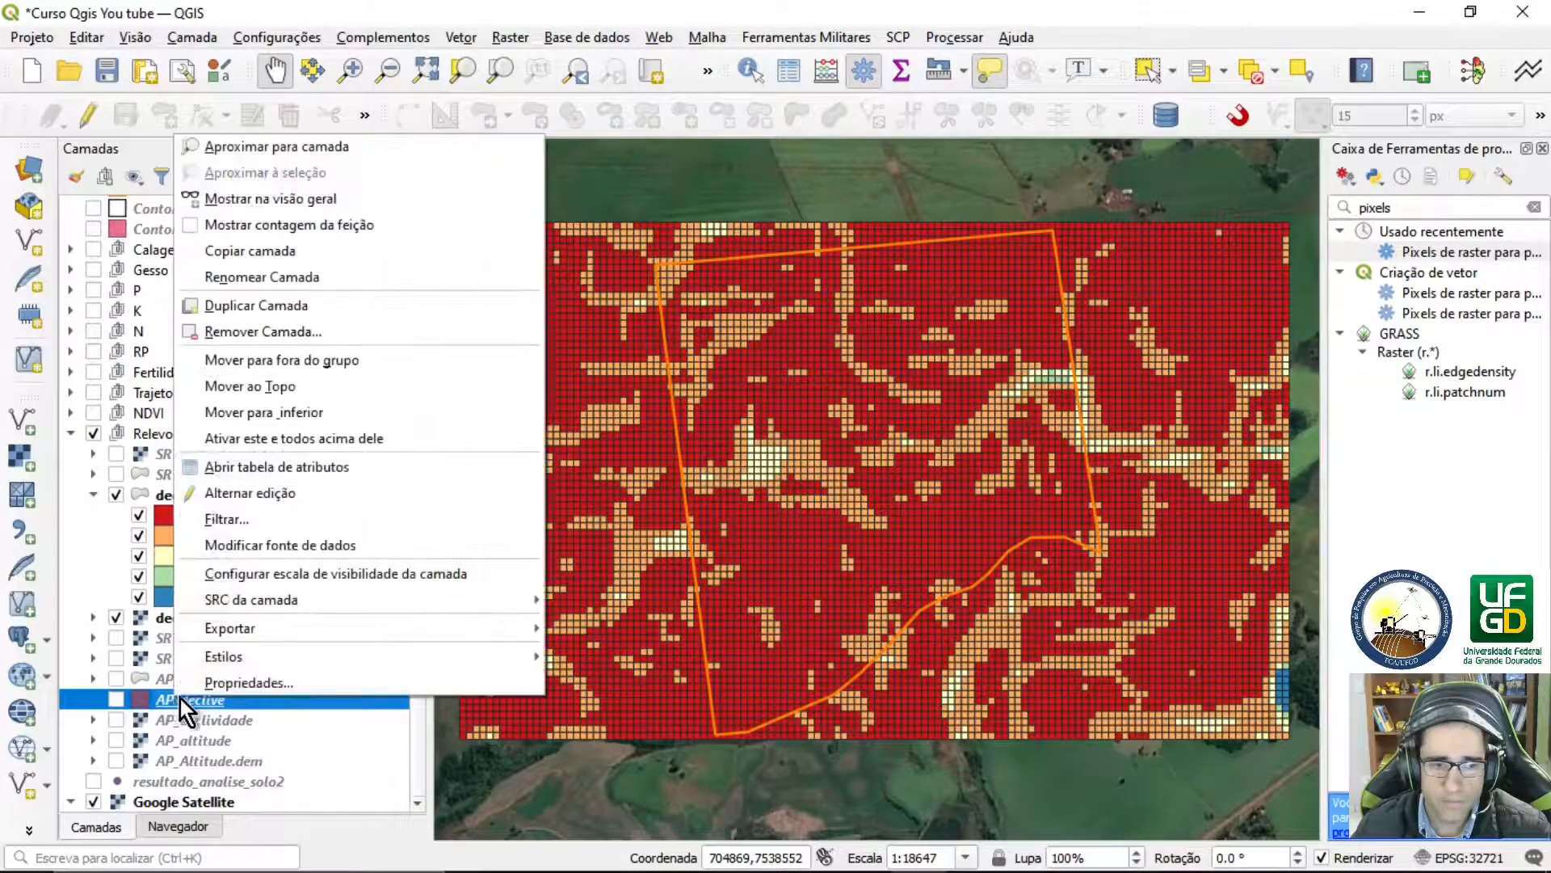
mouse_move(313, 656)
mouse_move(692, 340)
mouse_move(743, 356)
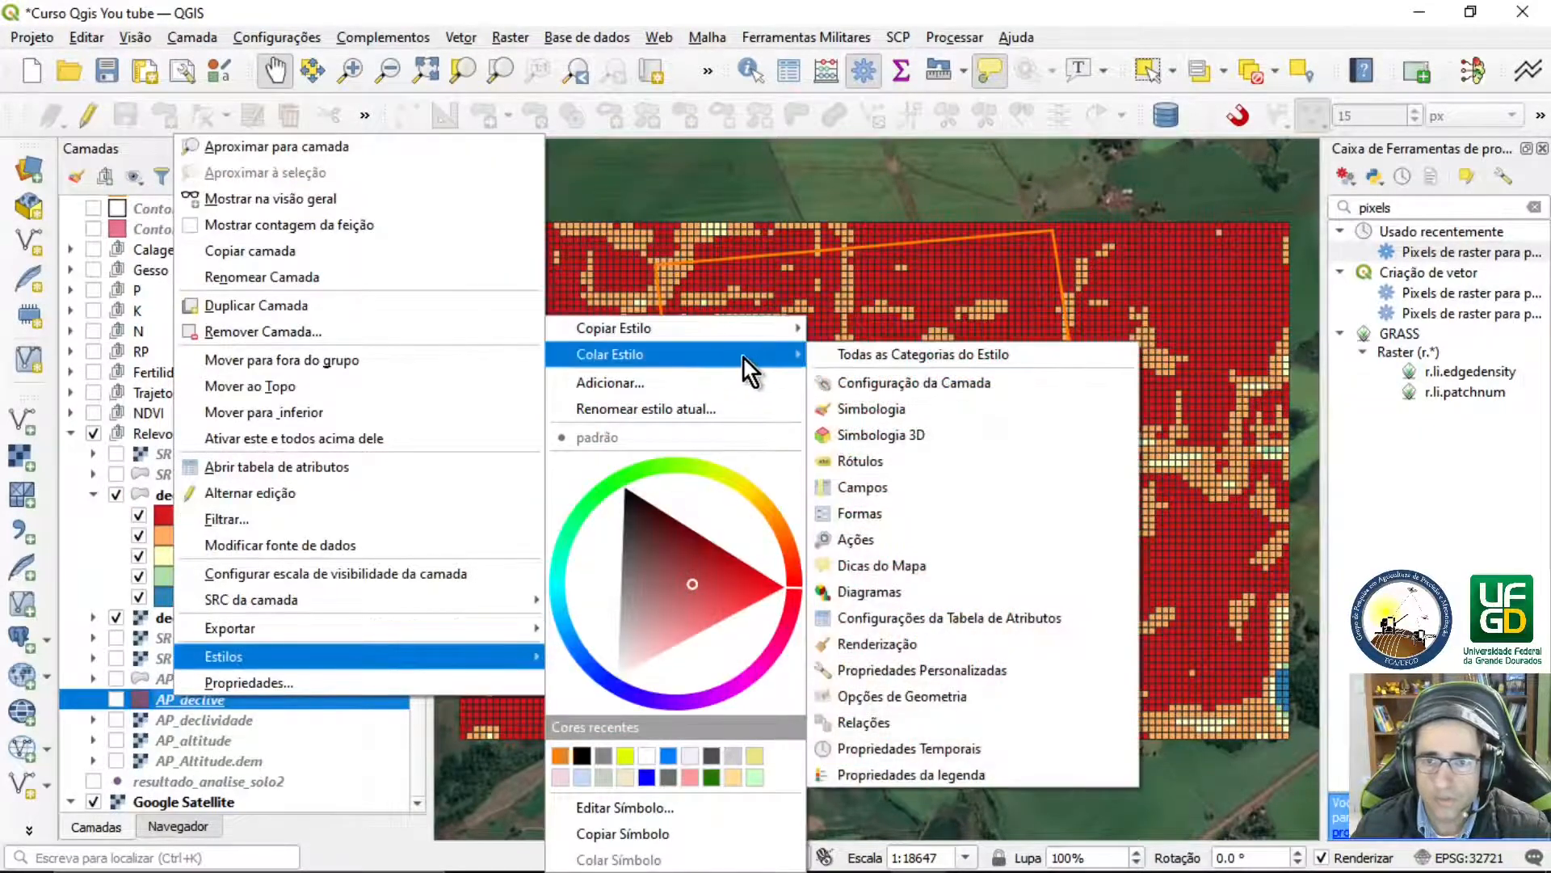
click(900, 357)
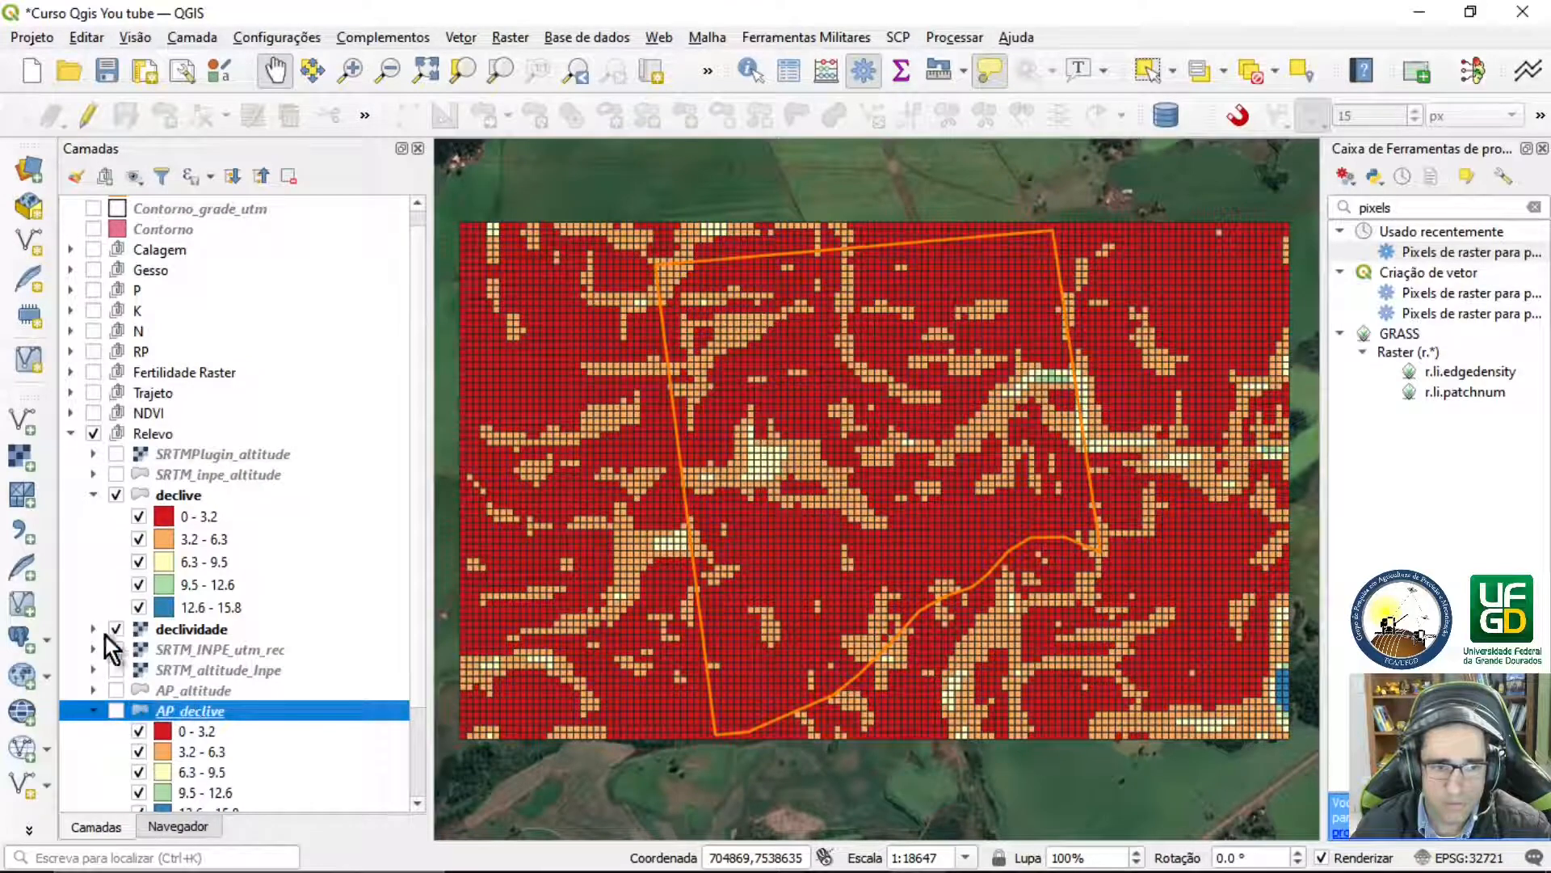
Display the AP_declive layer, hide declive and declividade, and collapse the declive legend
click(116, 710)
click(117, 494)
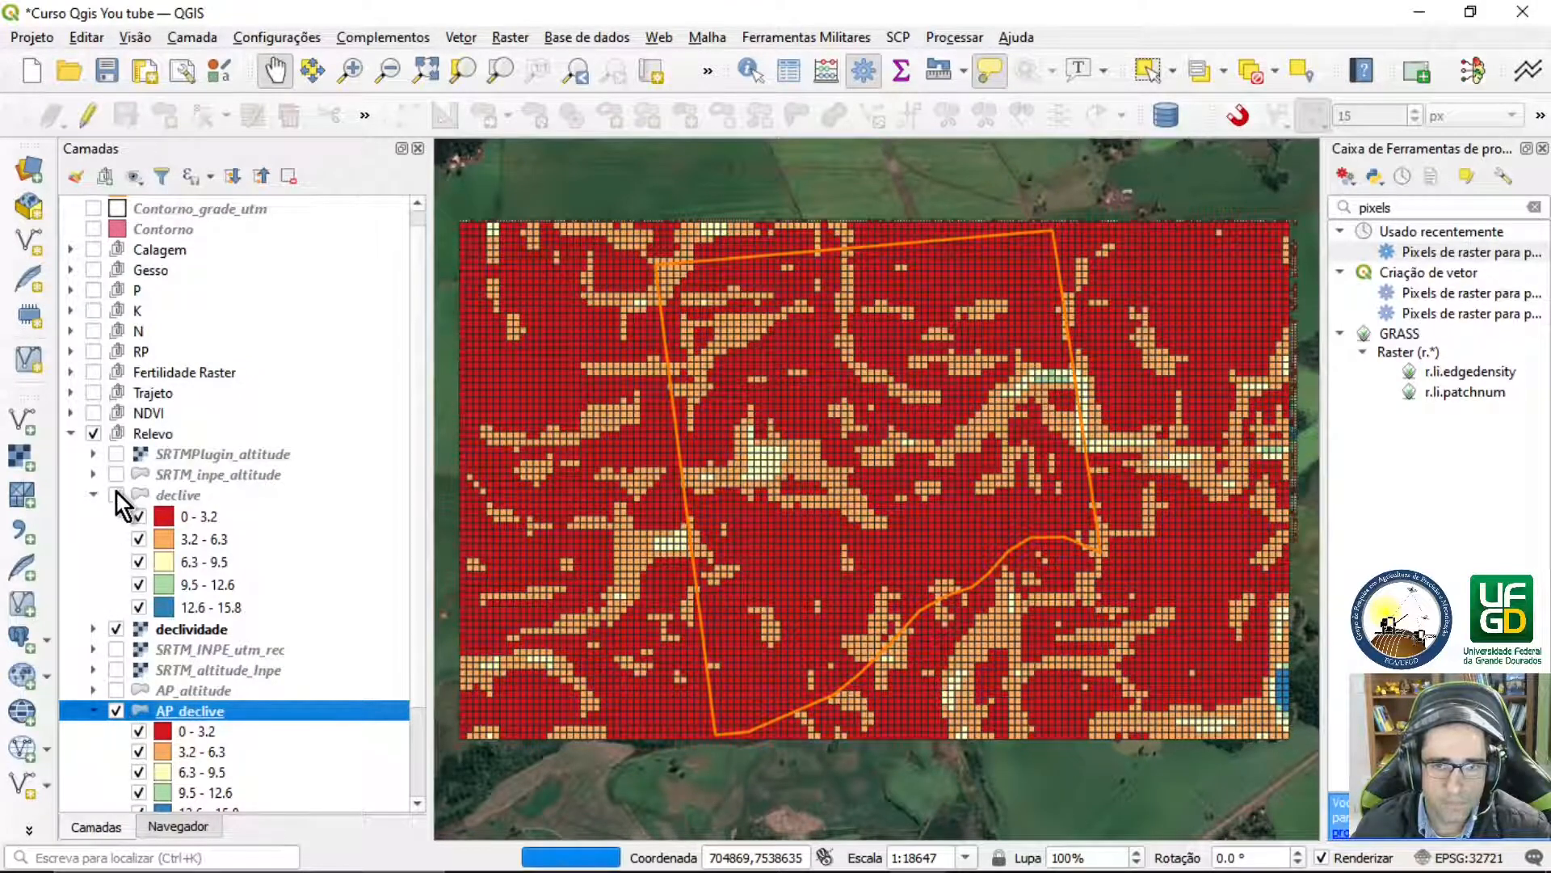
click(115, 630)
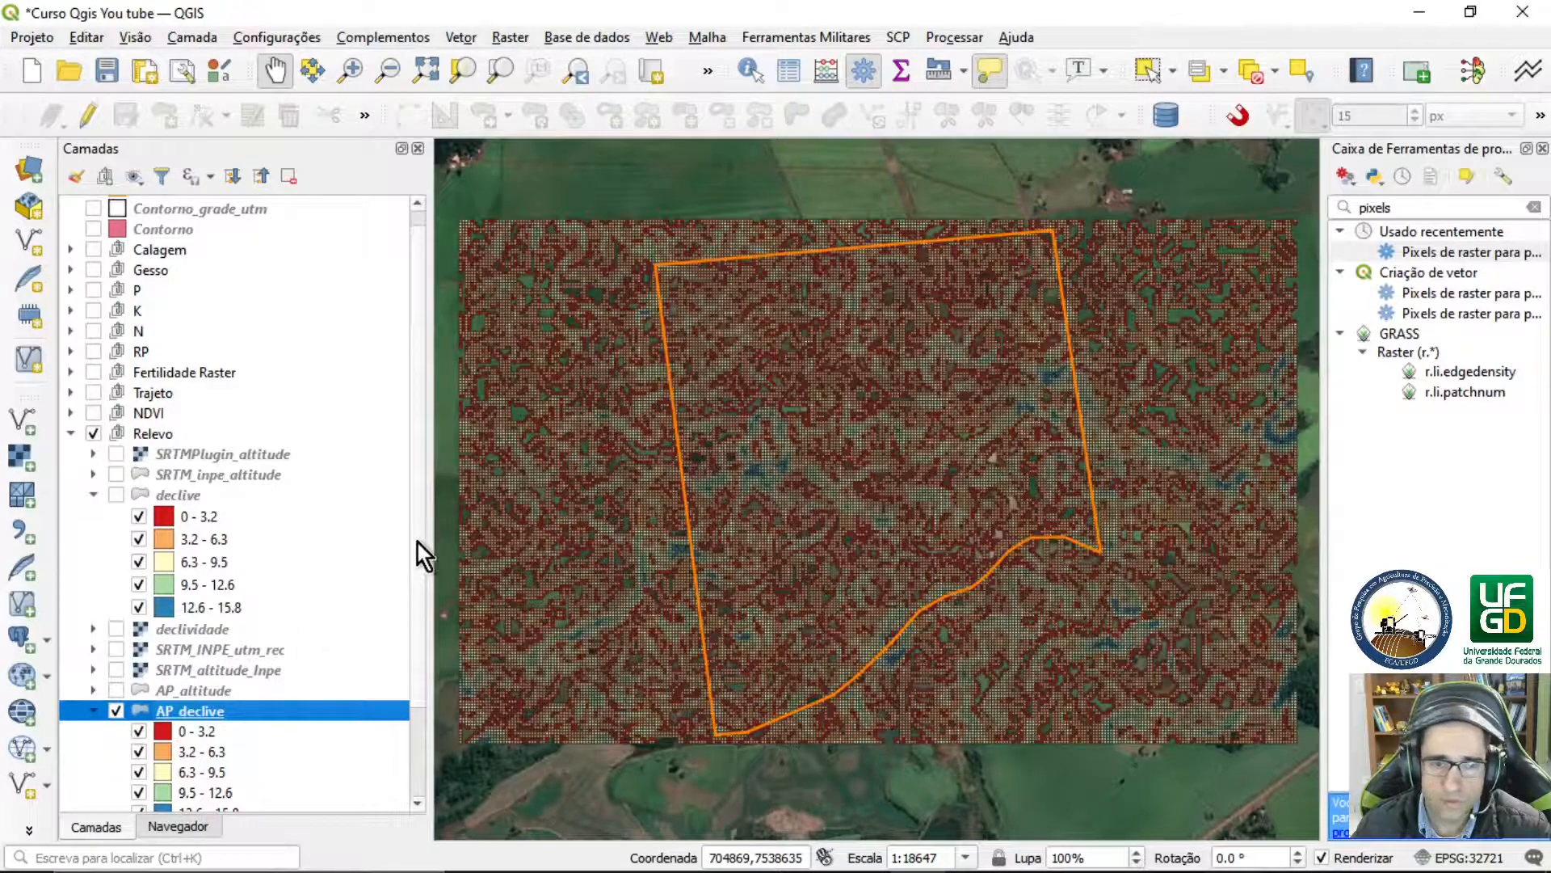
scroll(418, 543, down, 2)
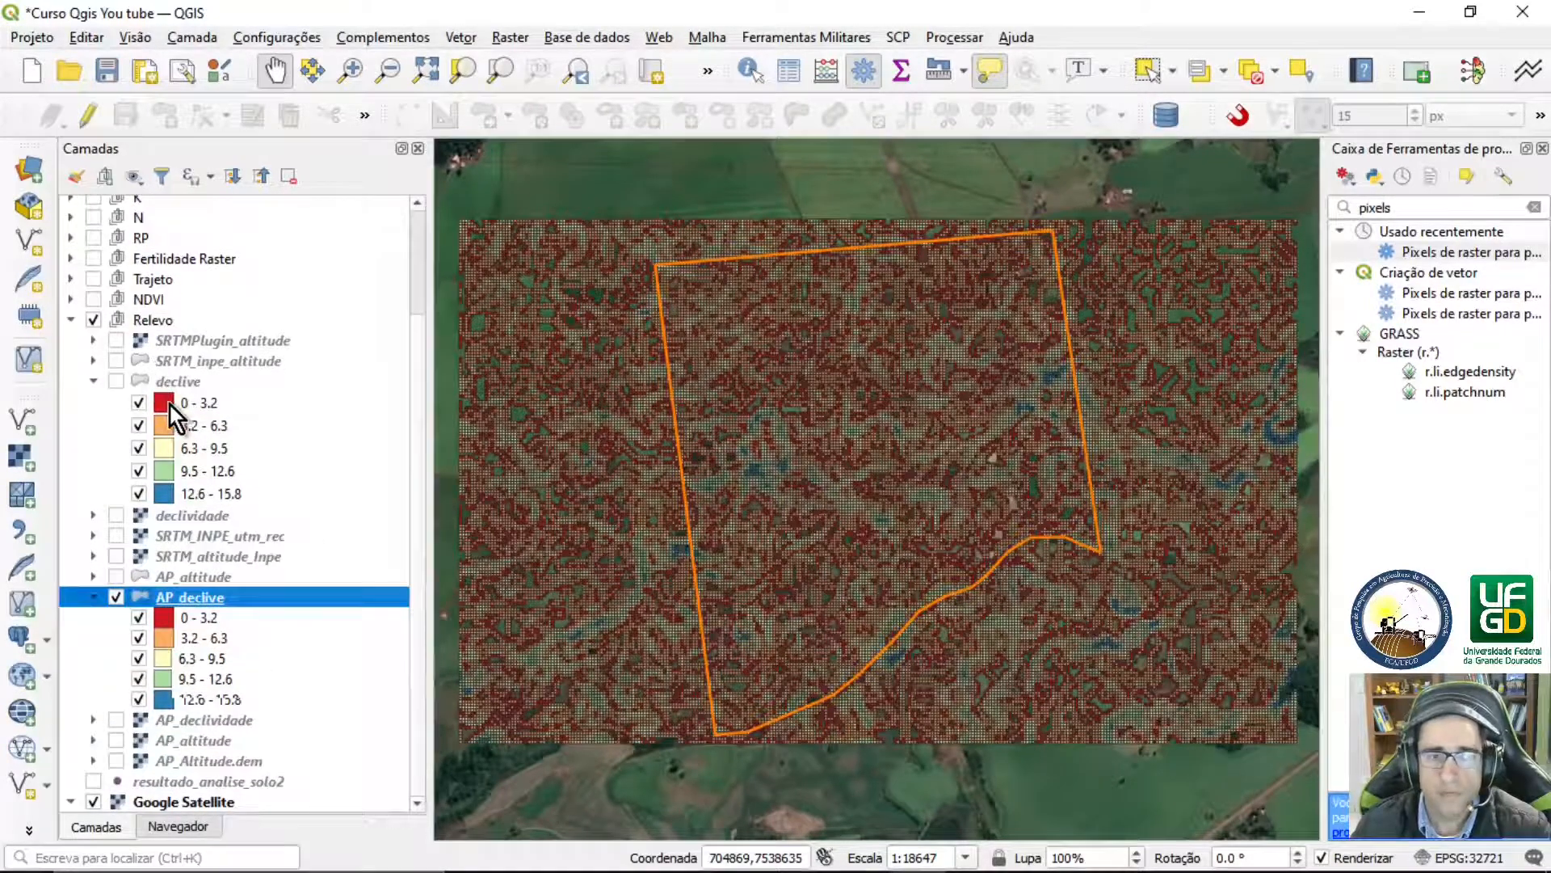
click(93, 381)
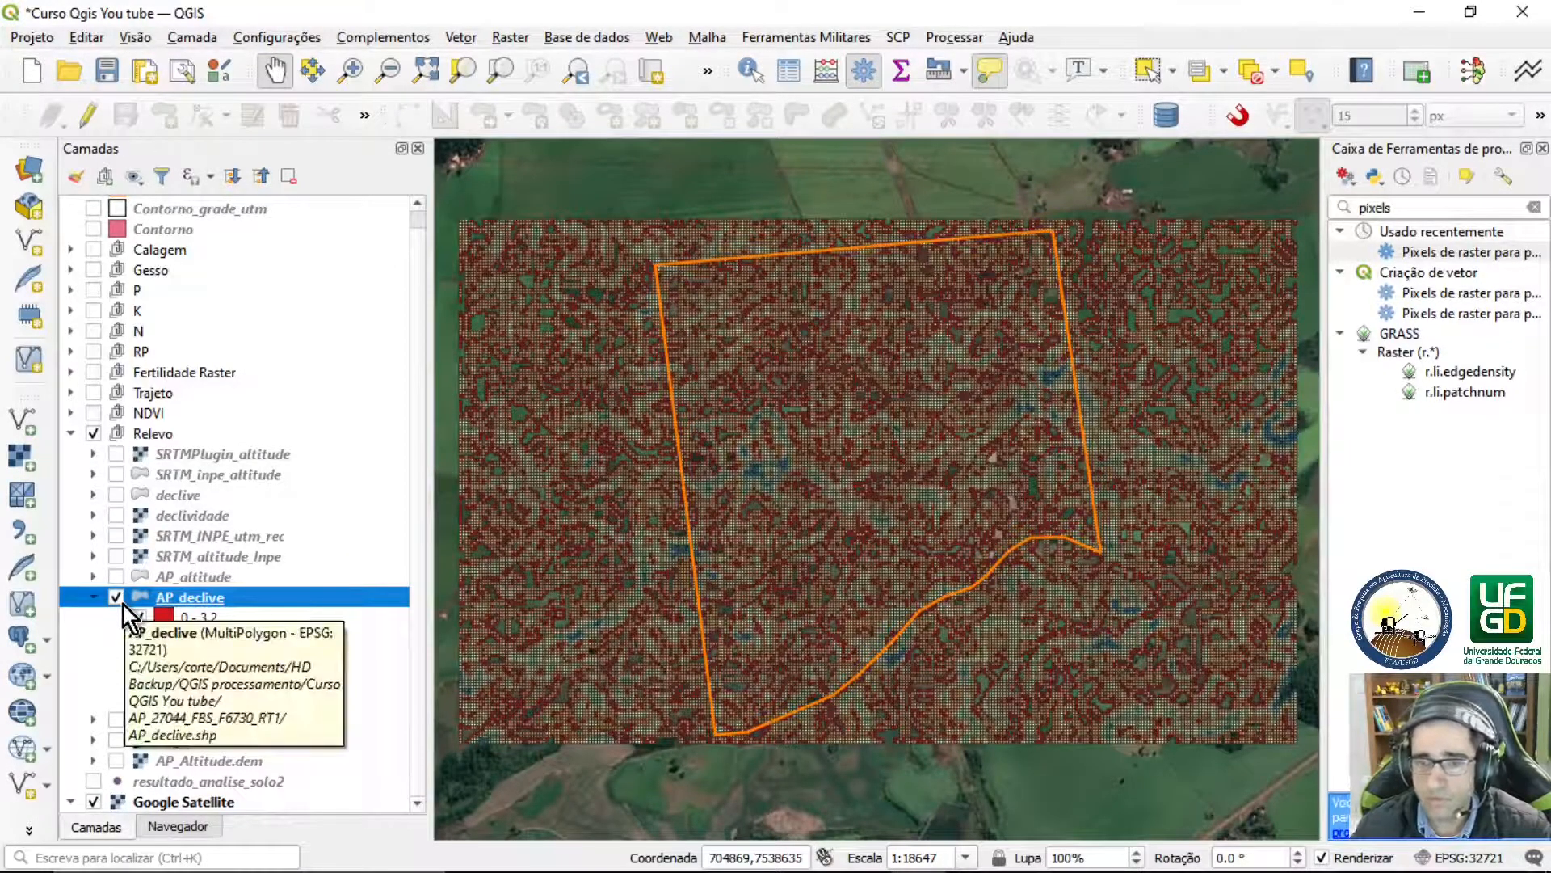
Review the basic statistics of the Declividad field in the AP_declive layer
mouse_move(706, 591)
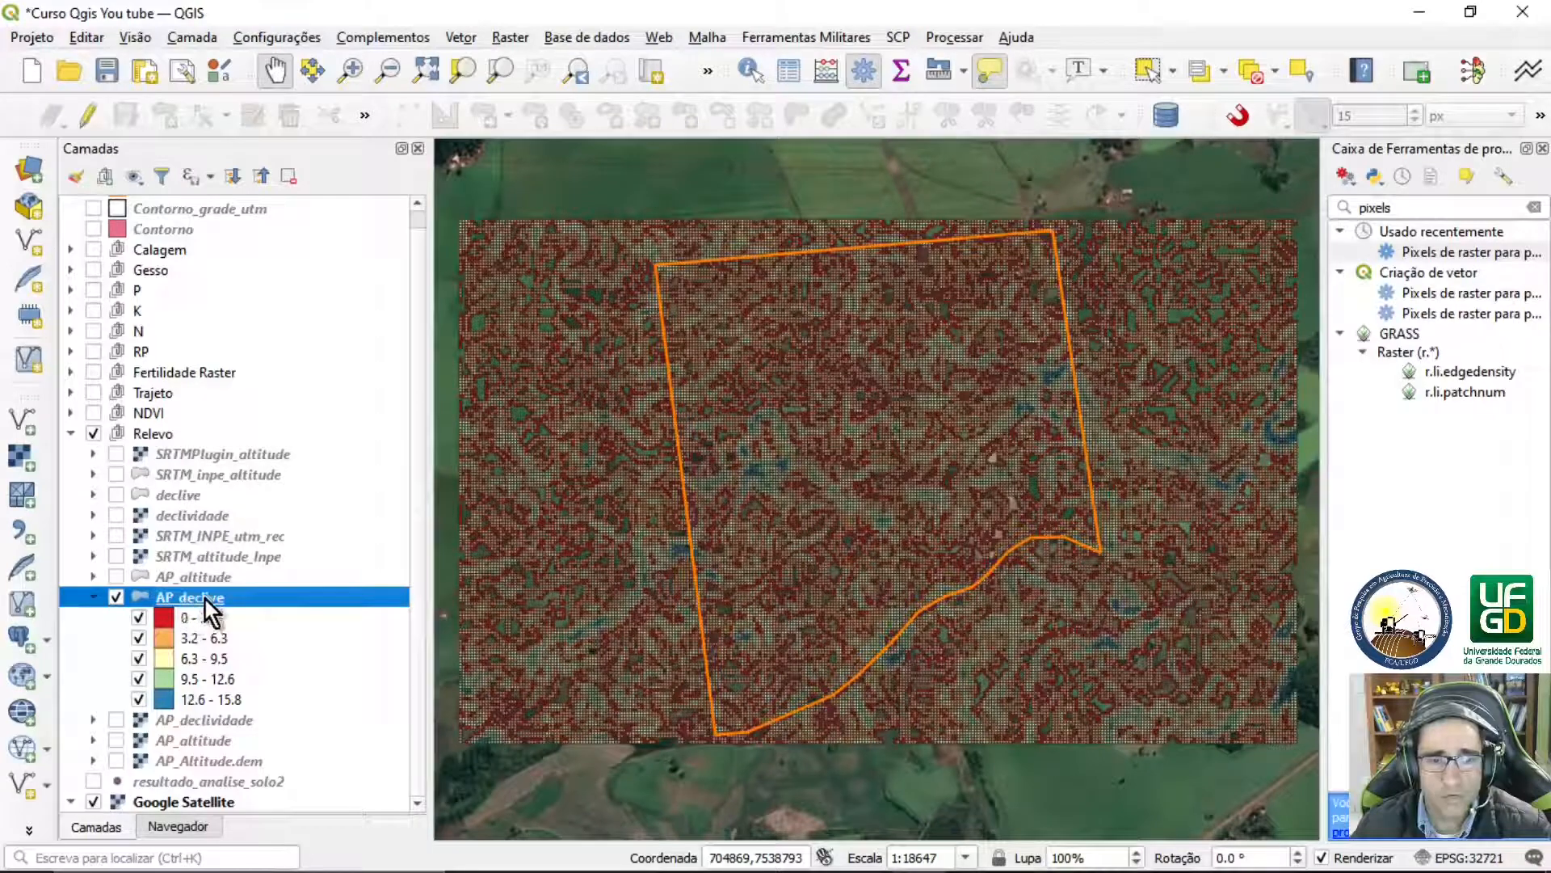
click(899, 75)
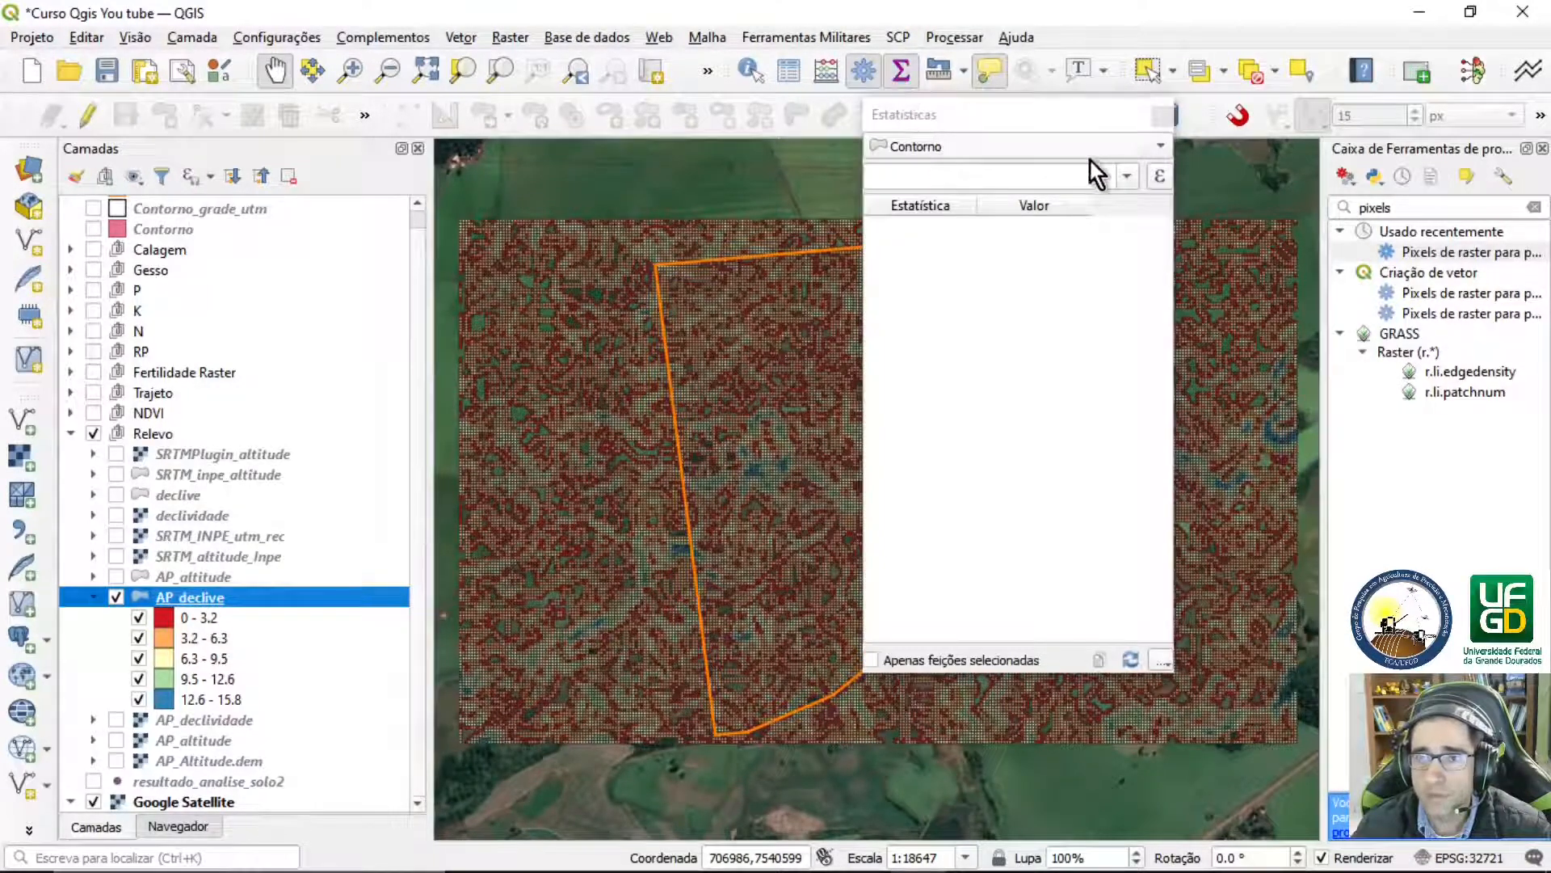
click(1157, 149)
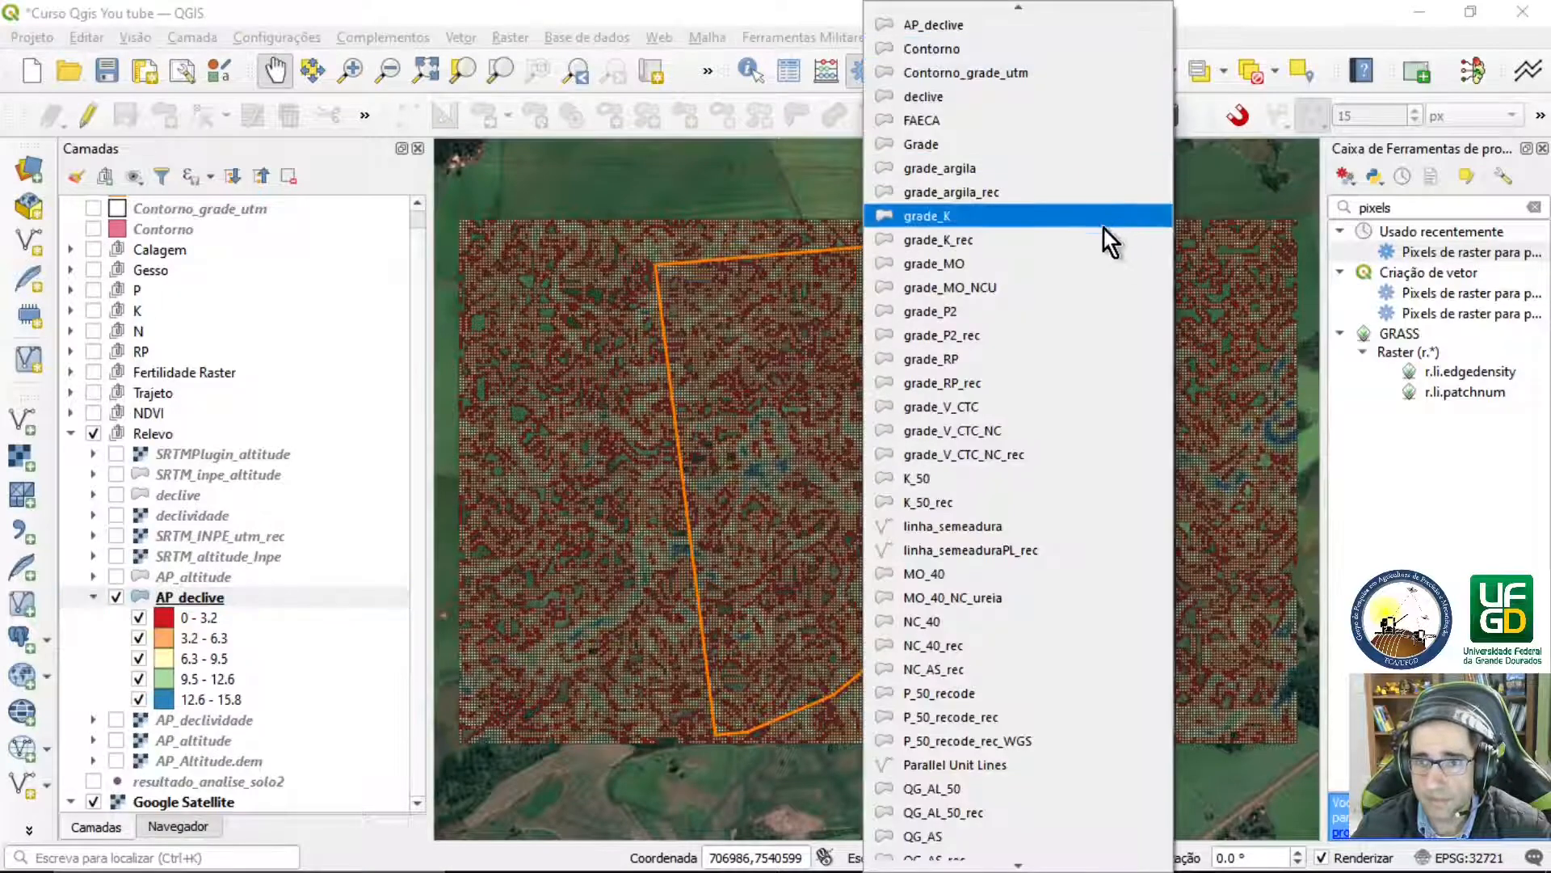
click(941, 28)
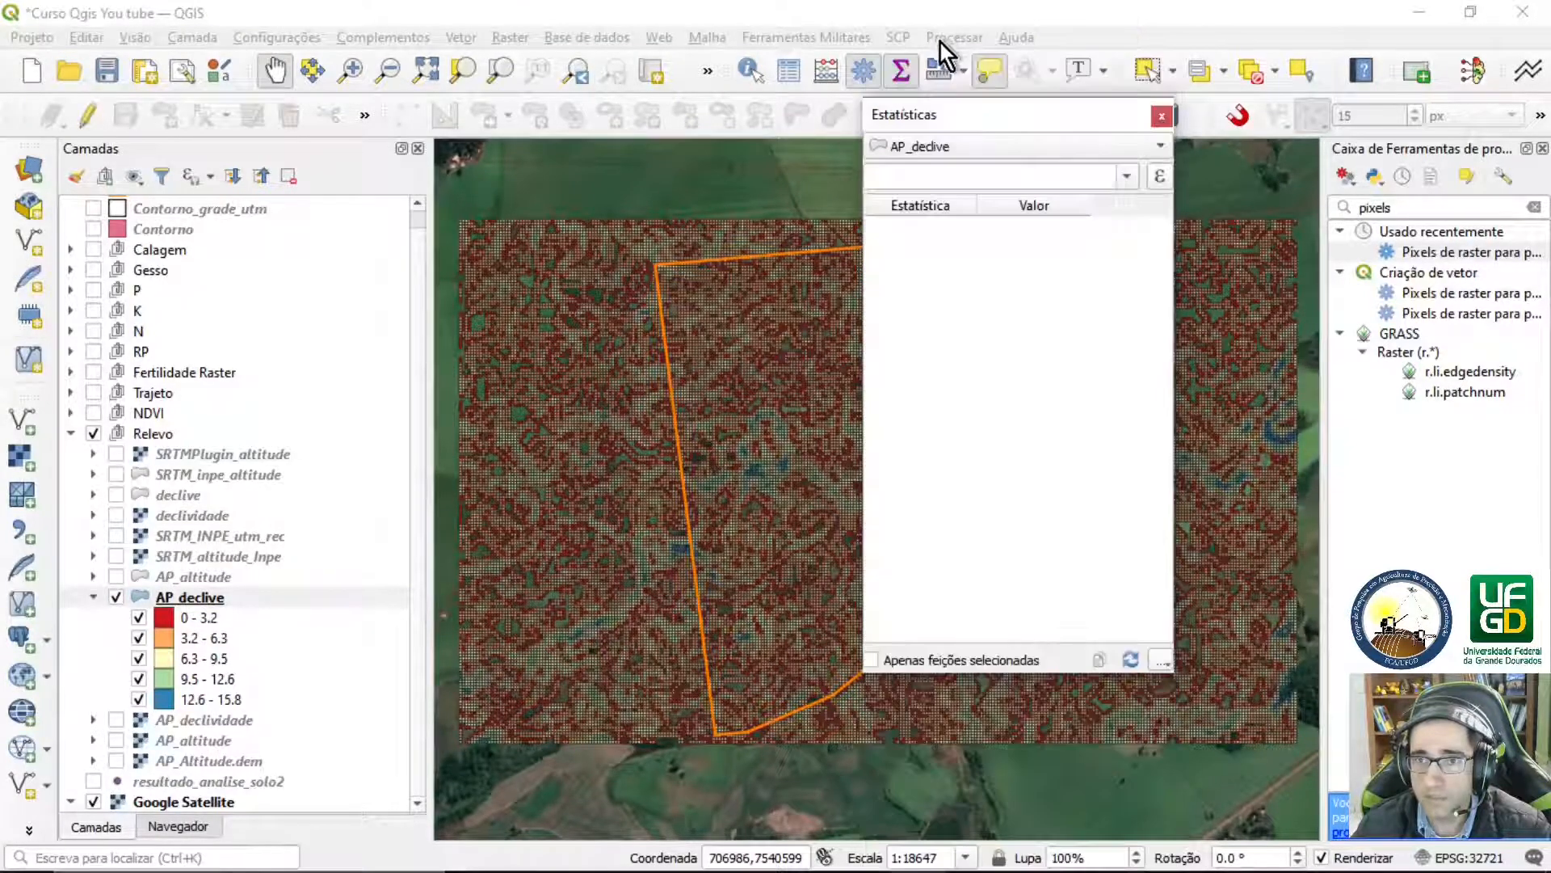
click(1127, 177)
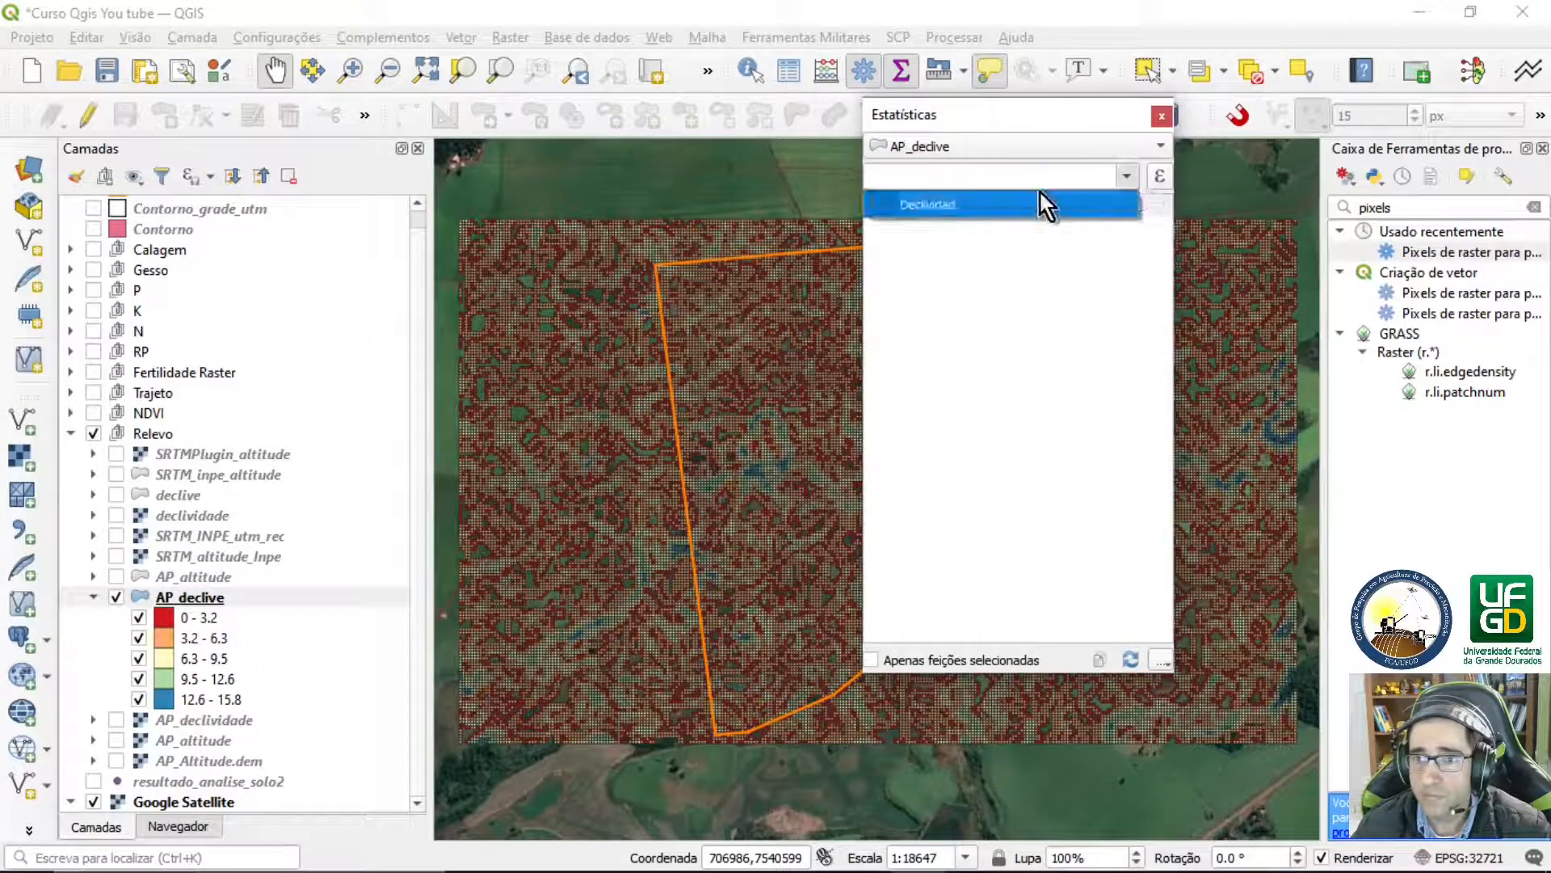
click(989, 203)
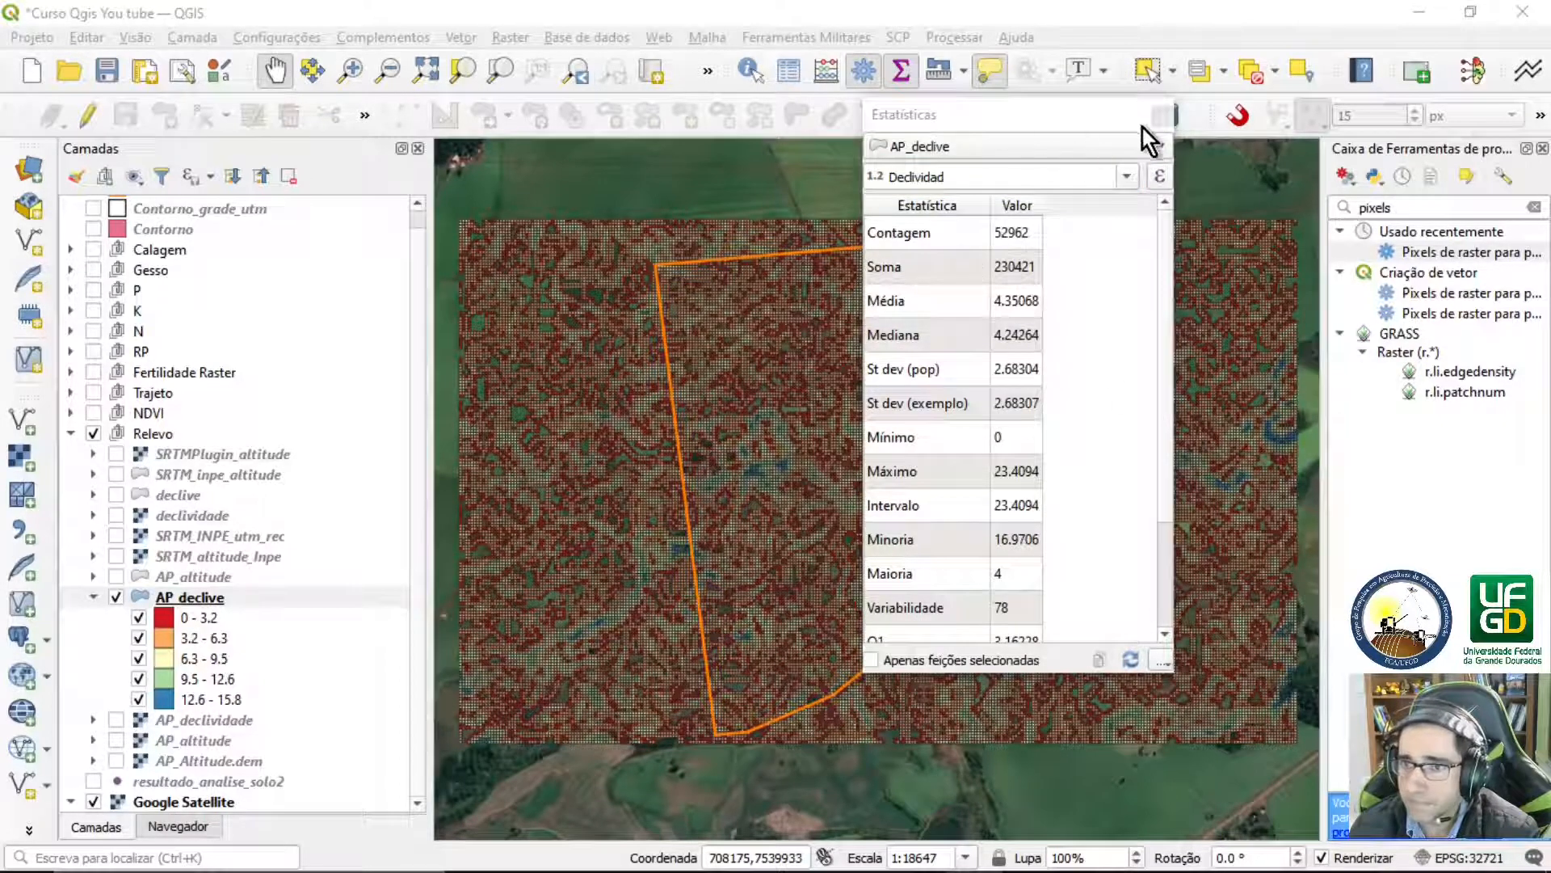
click(1161, 117)
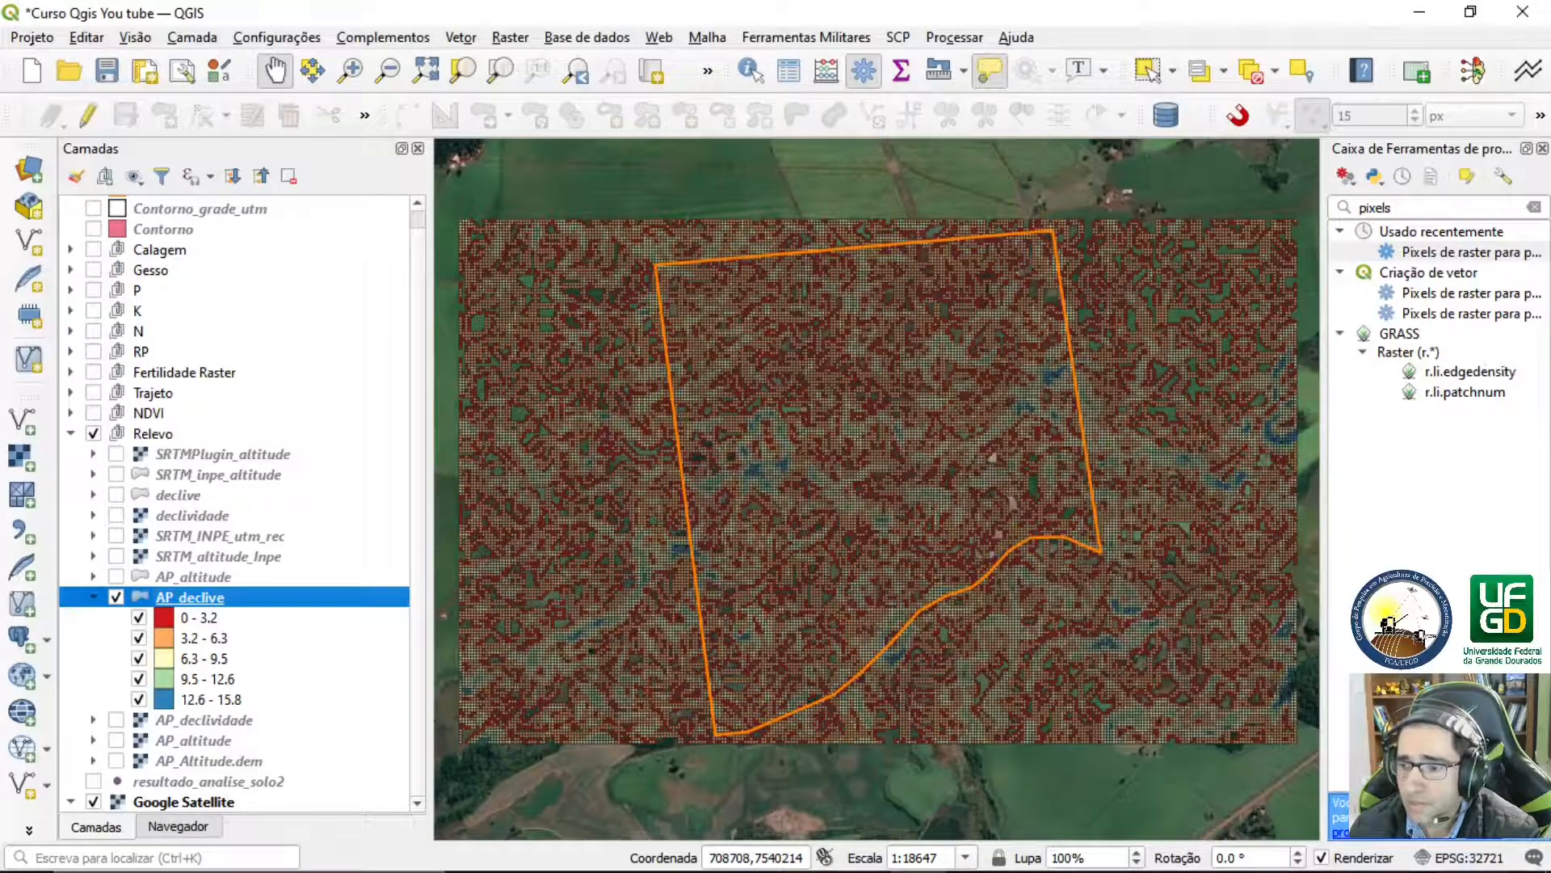
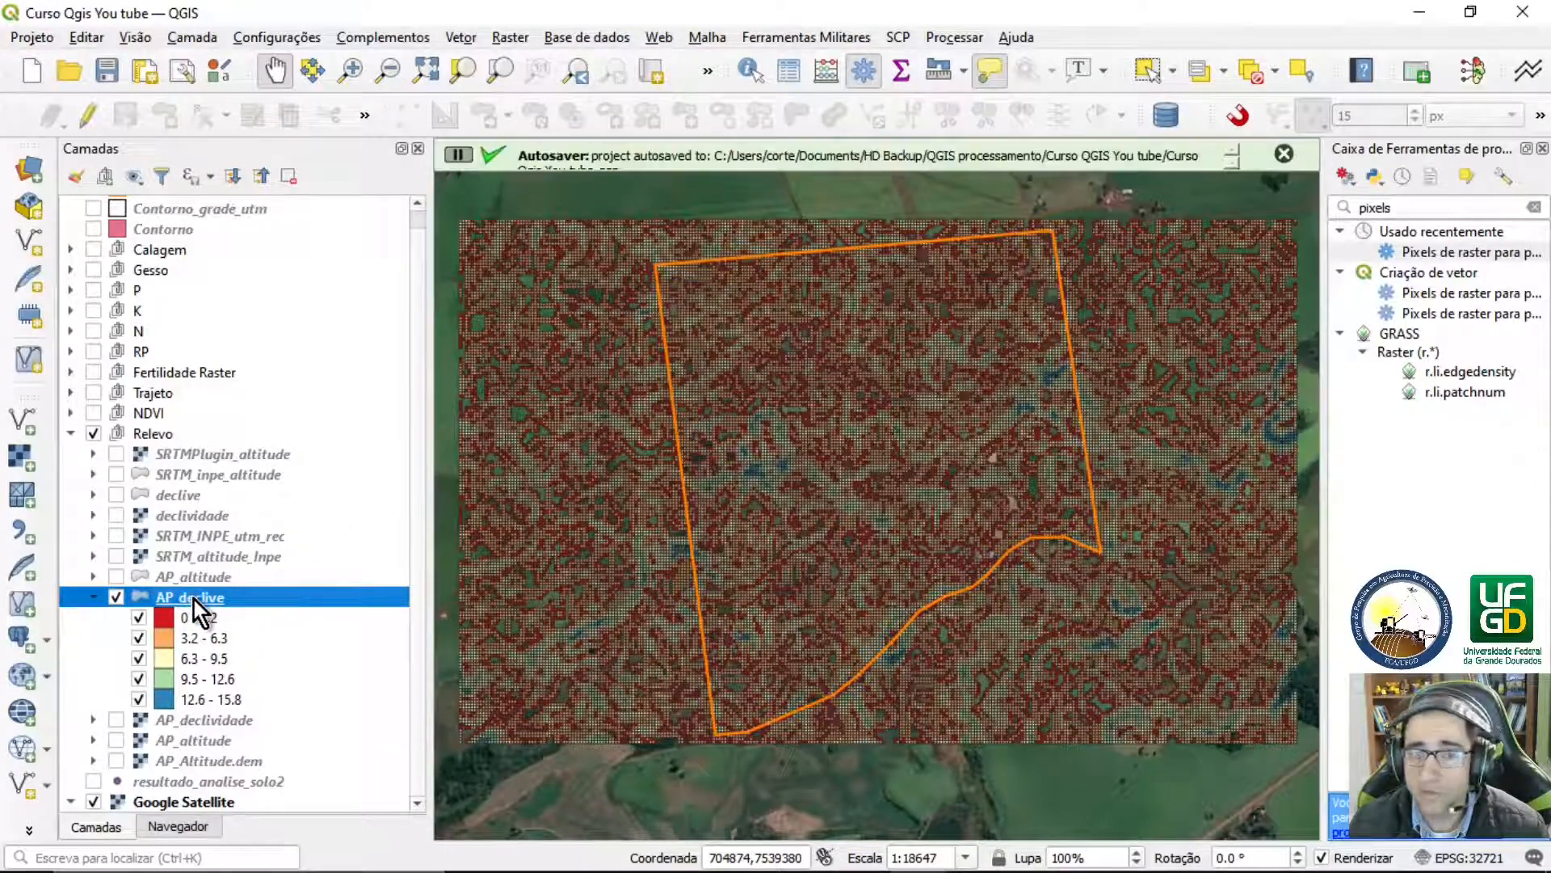
click(900, 73)
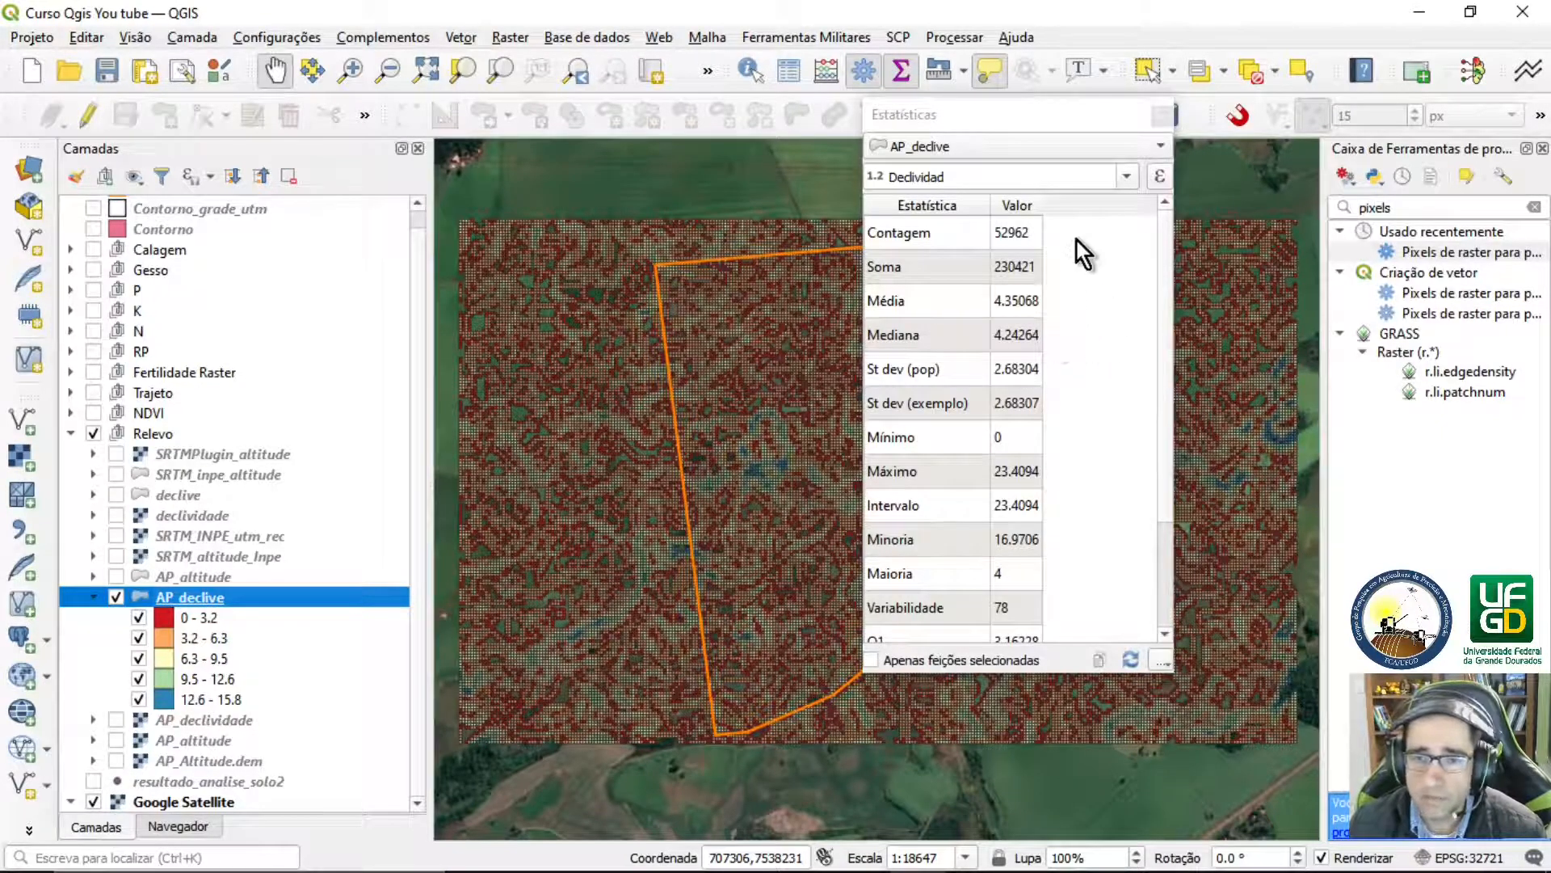
click(1165, 118)
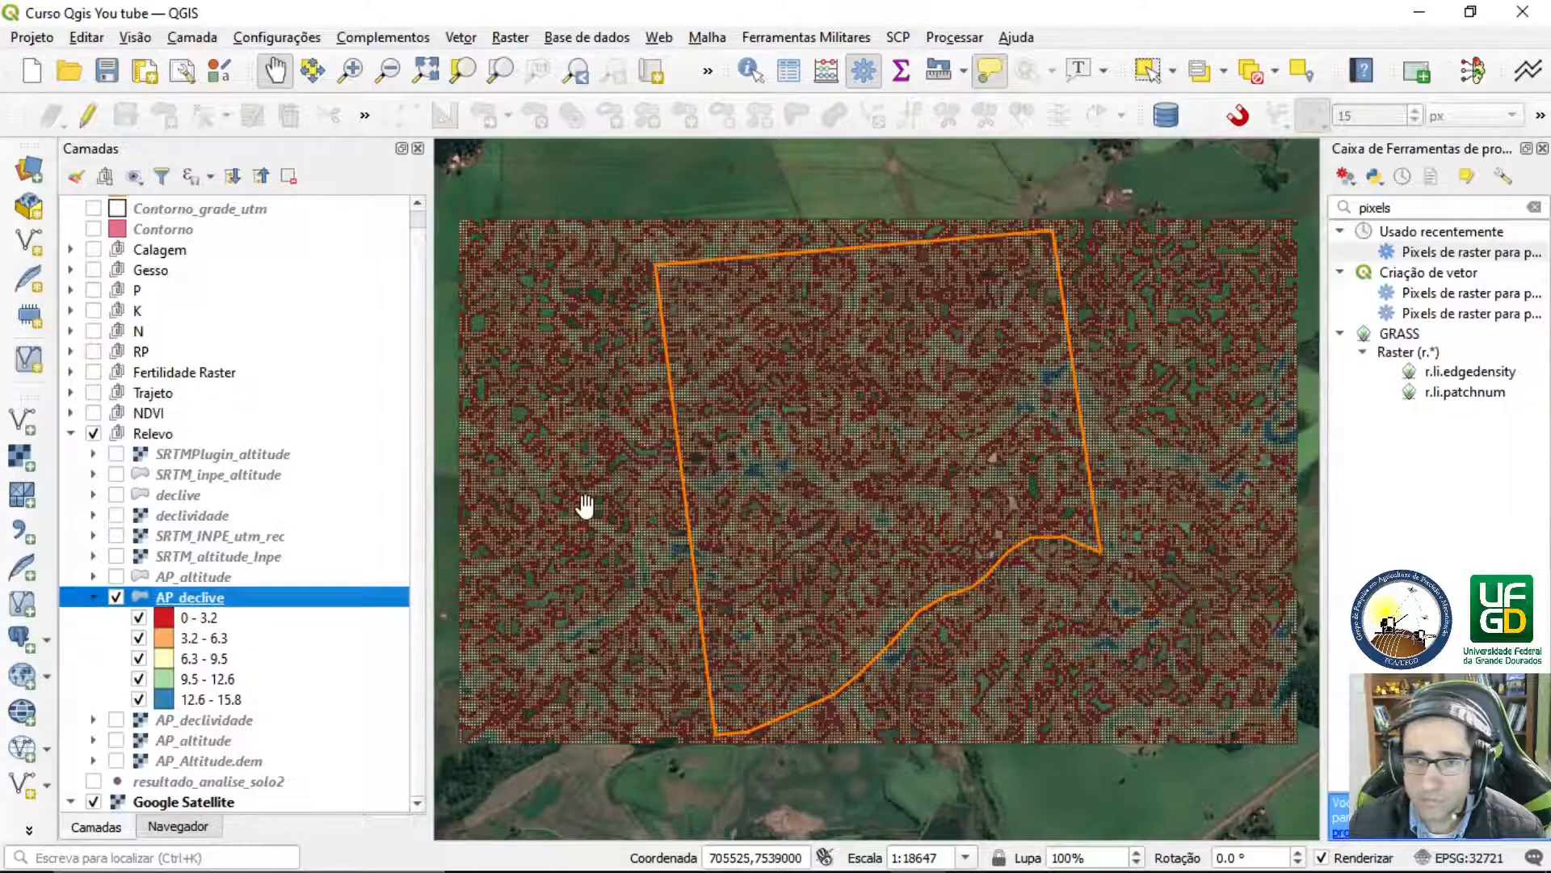
Display the AP_altitude layer and open the AP_declive attribute table in editing mode
click(115, 576)
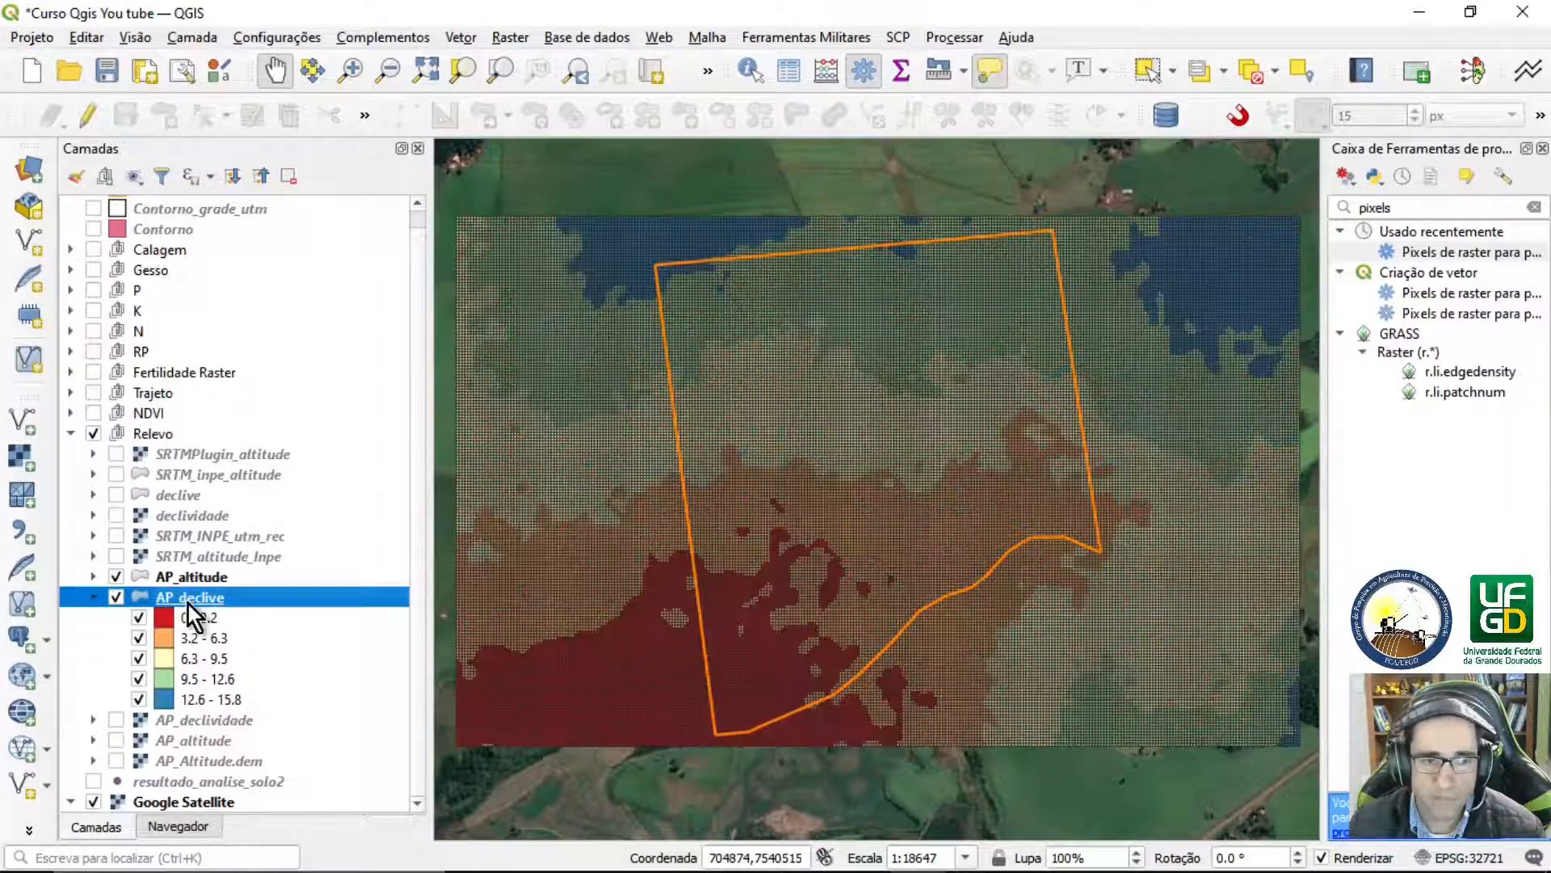
click(801, 80)
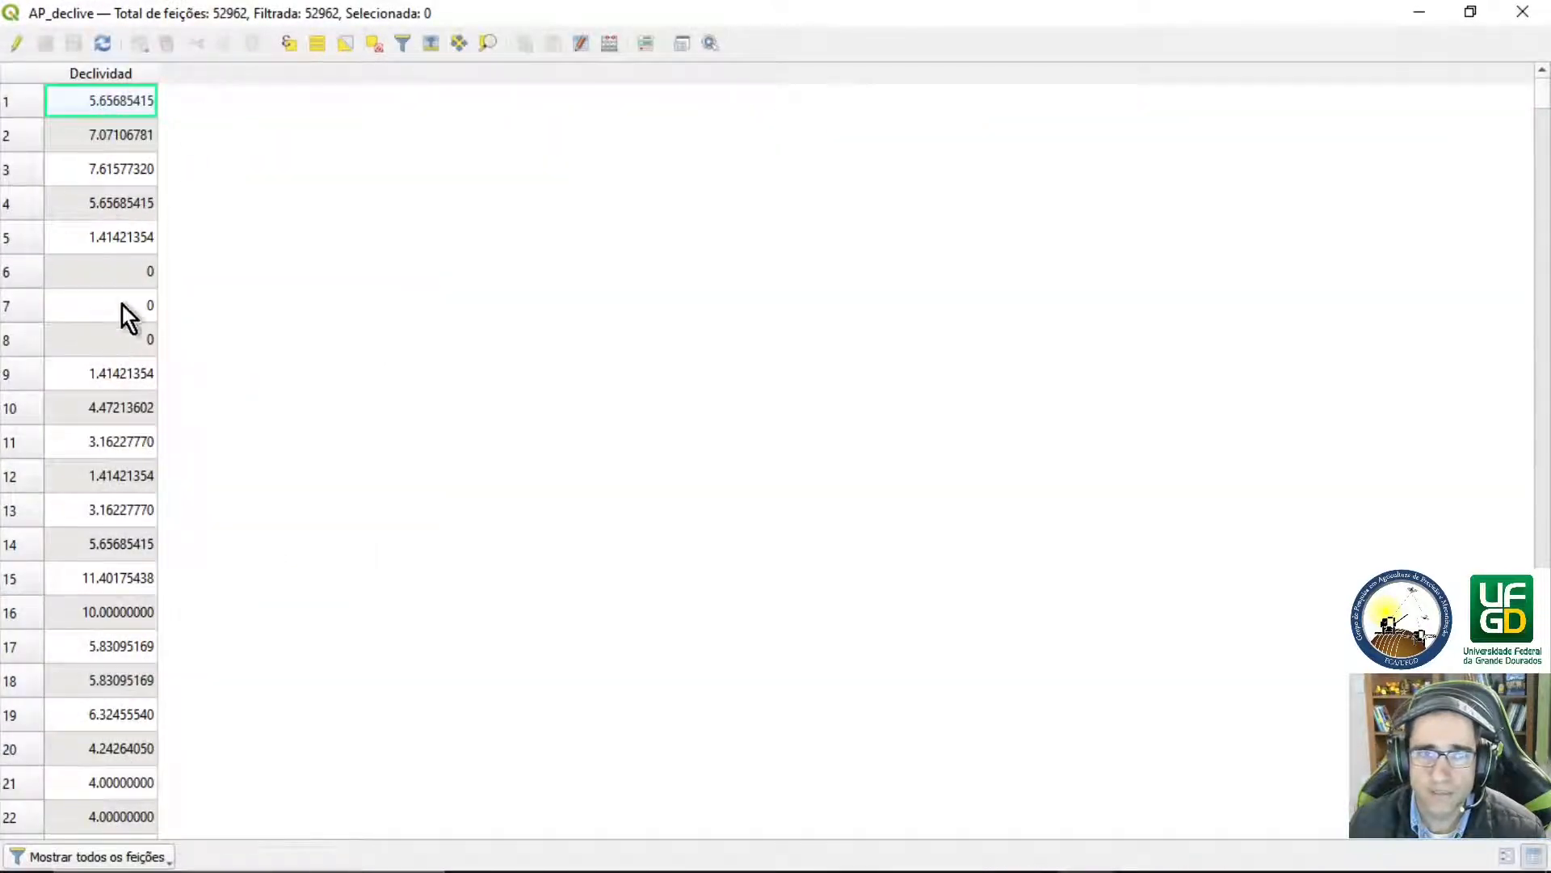
click(10, 49)
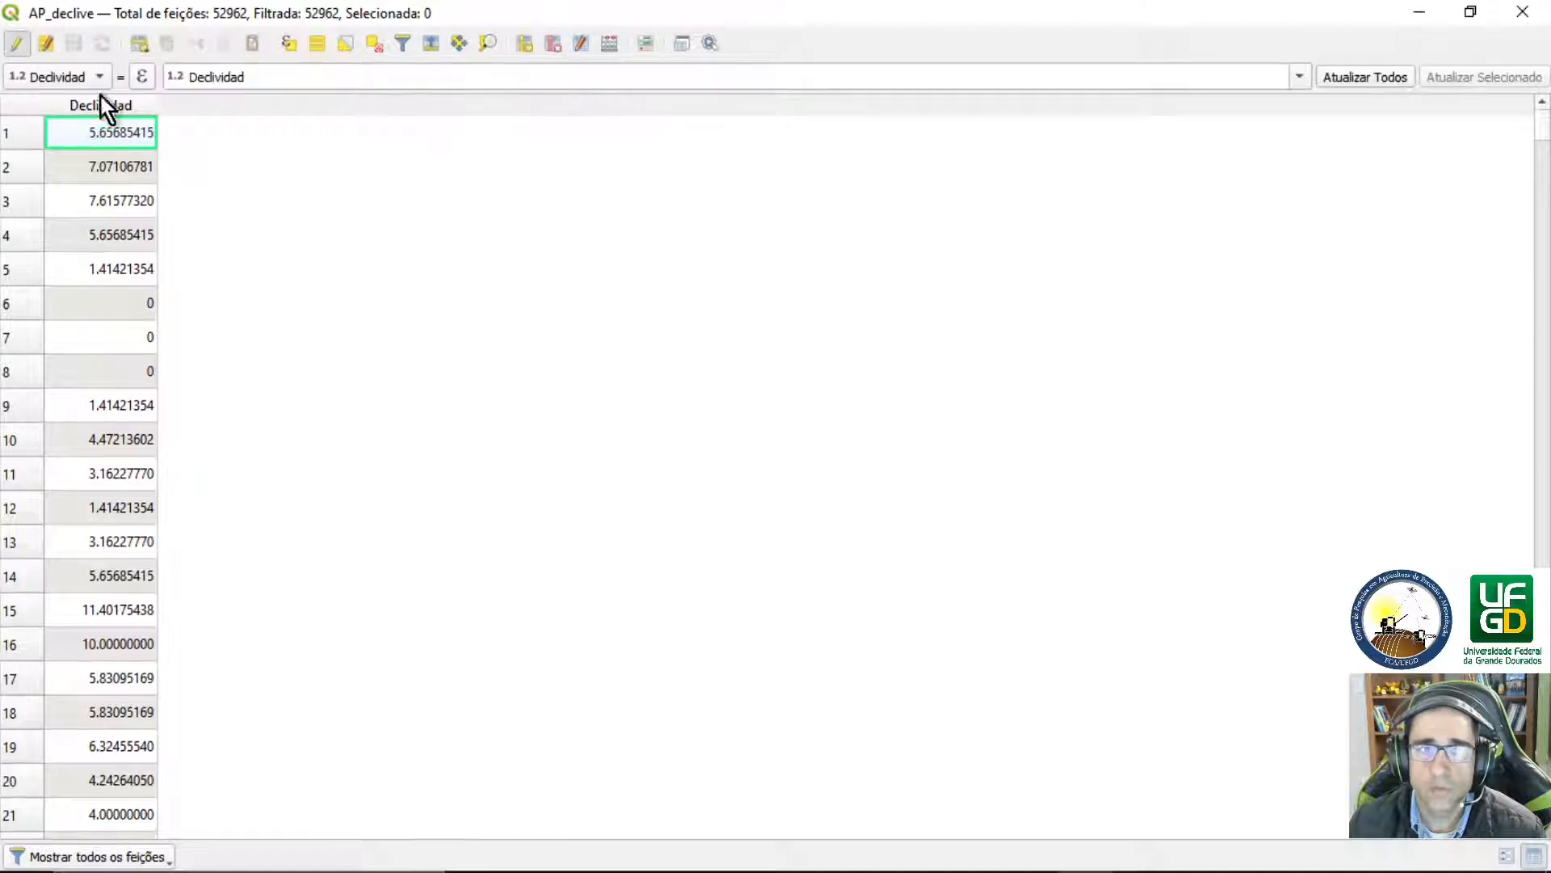
Set up a new field named EV in the field calculator, as Número decimal (real) with precision 2
click(614, 49)
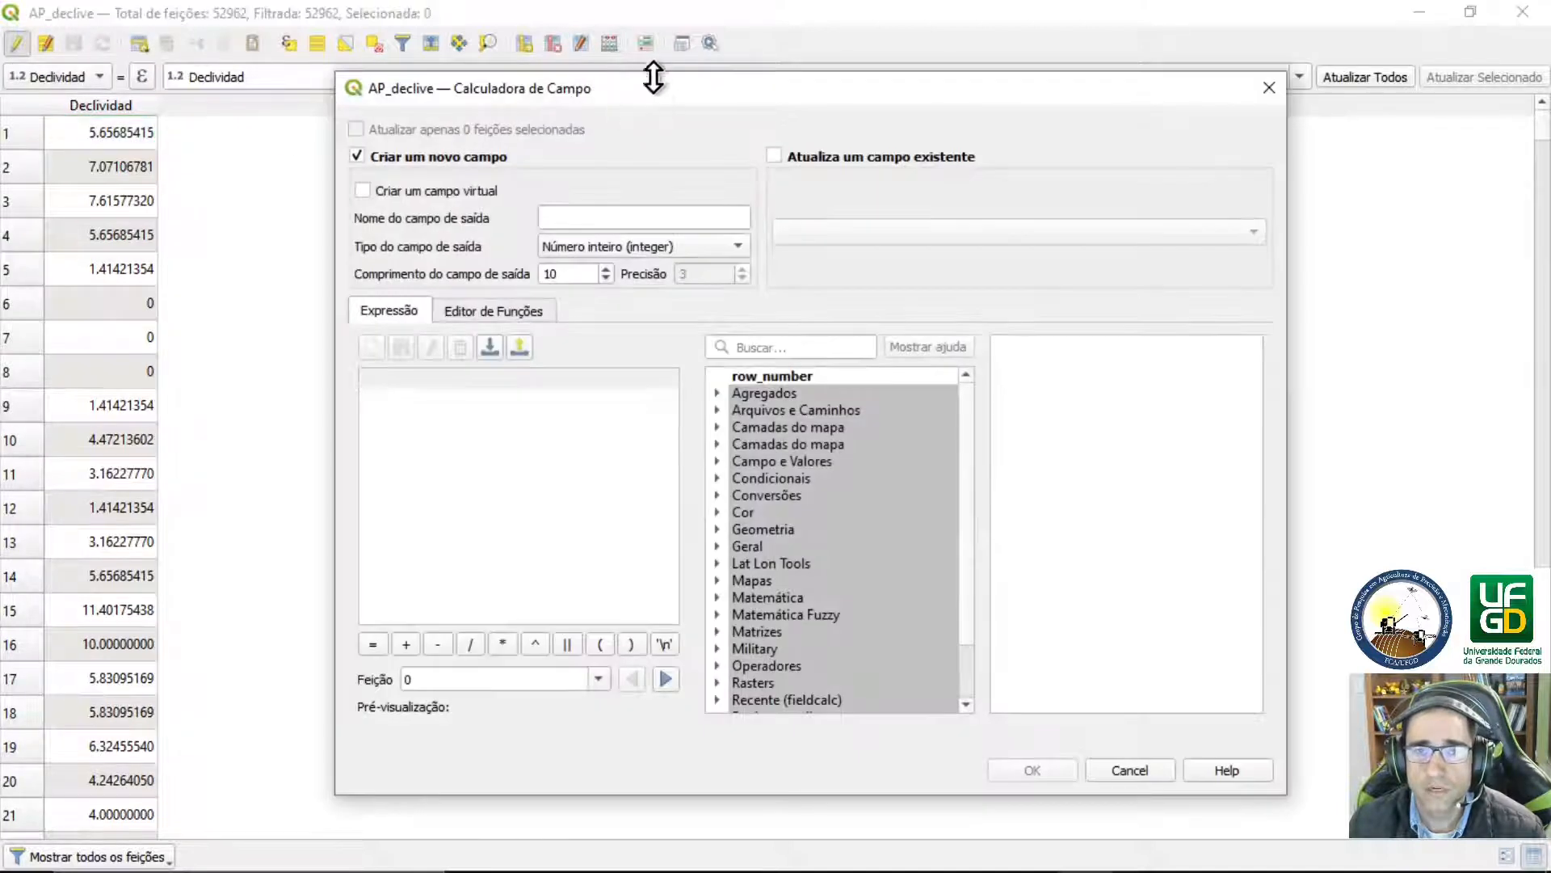
click(643, 218)
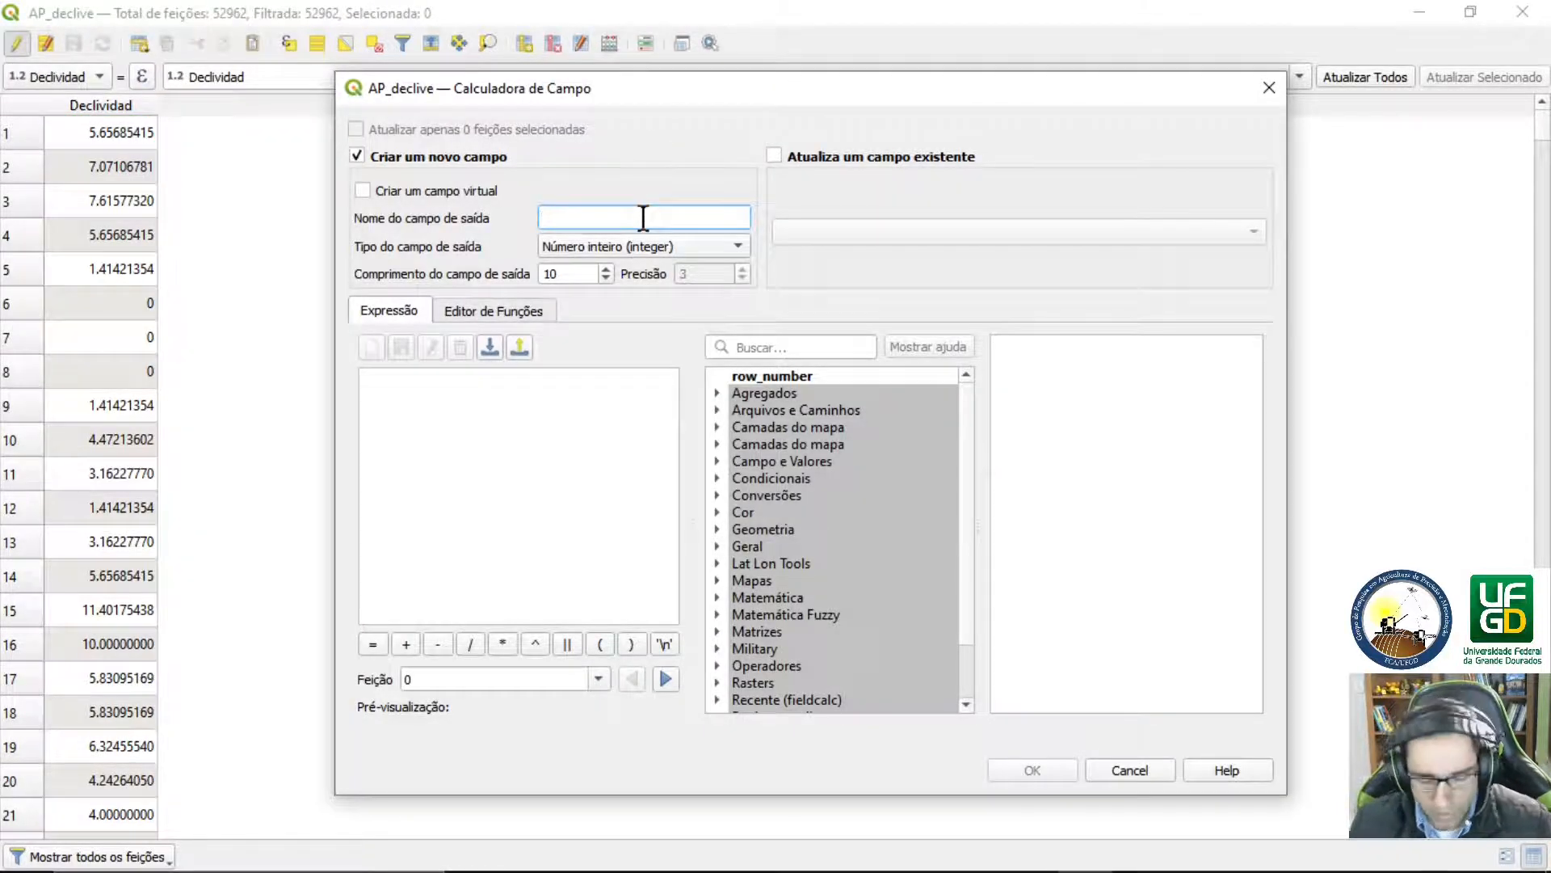
text(EV)
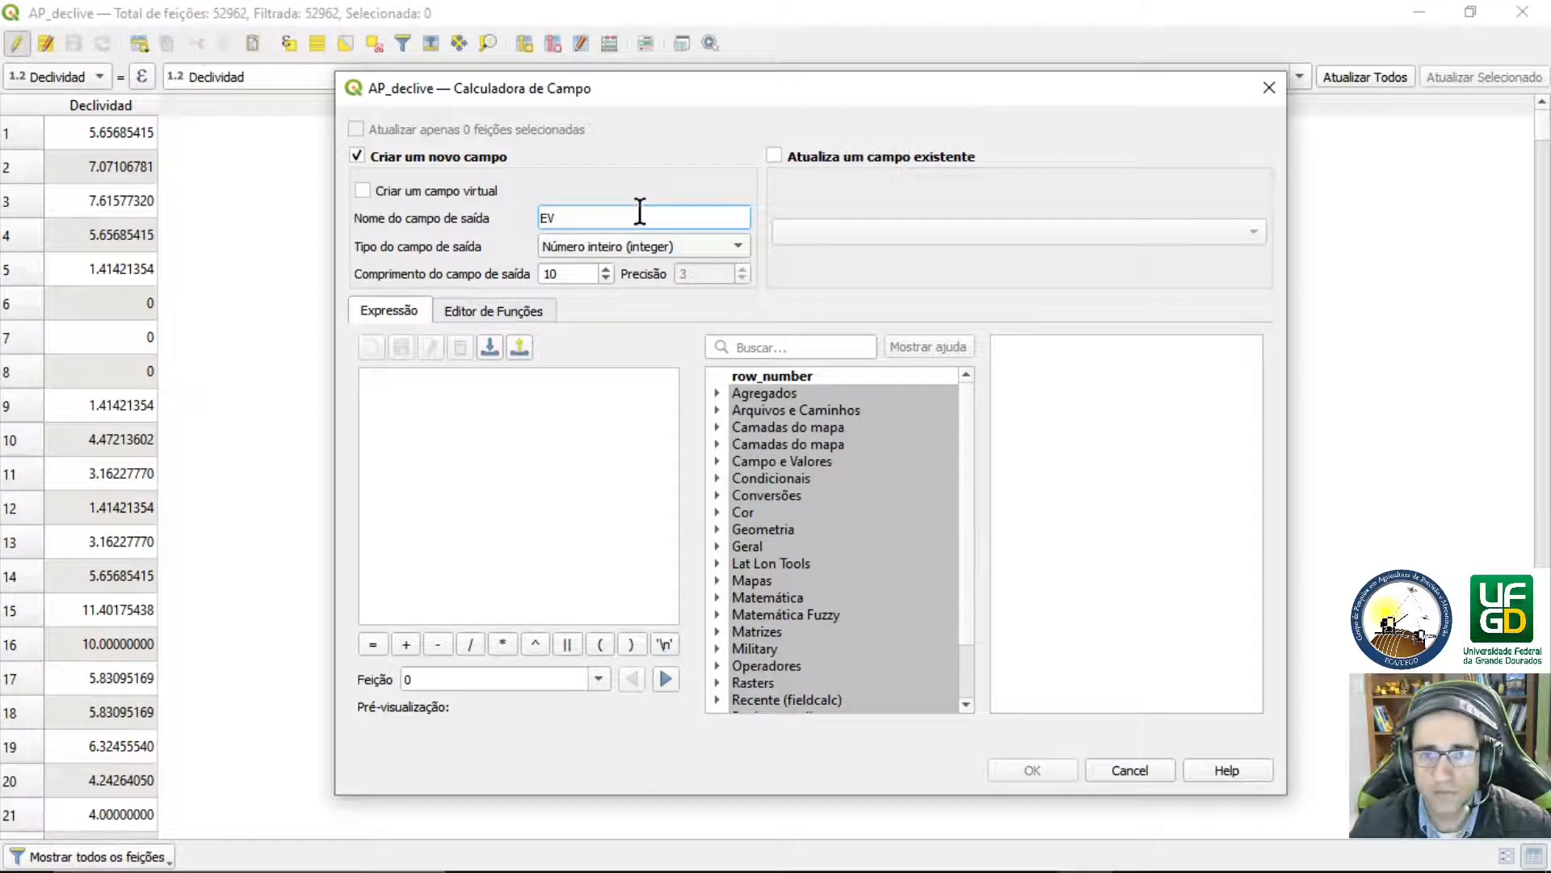
click(639, 255)
click(653, 295)
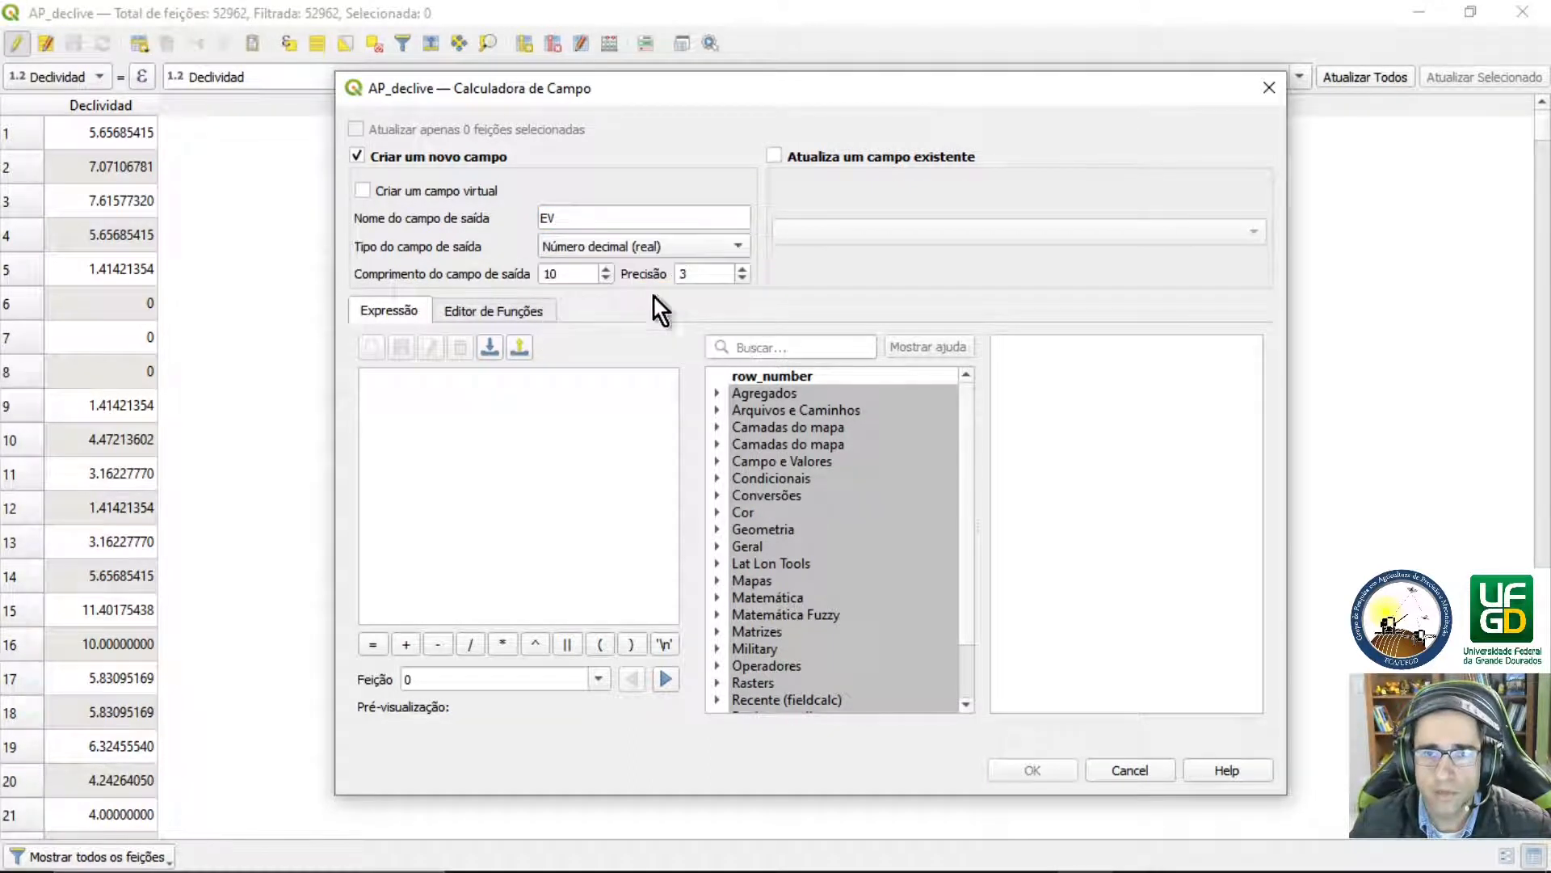
click(742, 279)
Paste the formula 0,74547** D 0,58 as the EV expression and correct its beginning to 0.74547 *
click(626, 376)
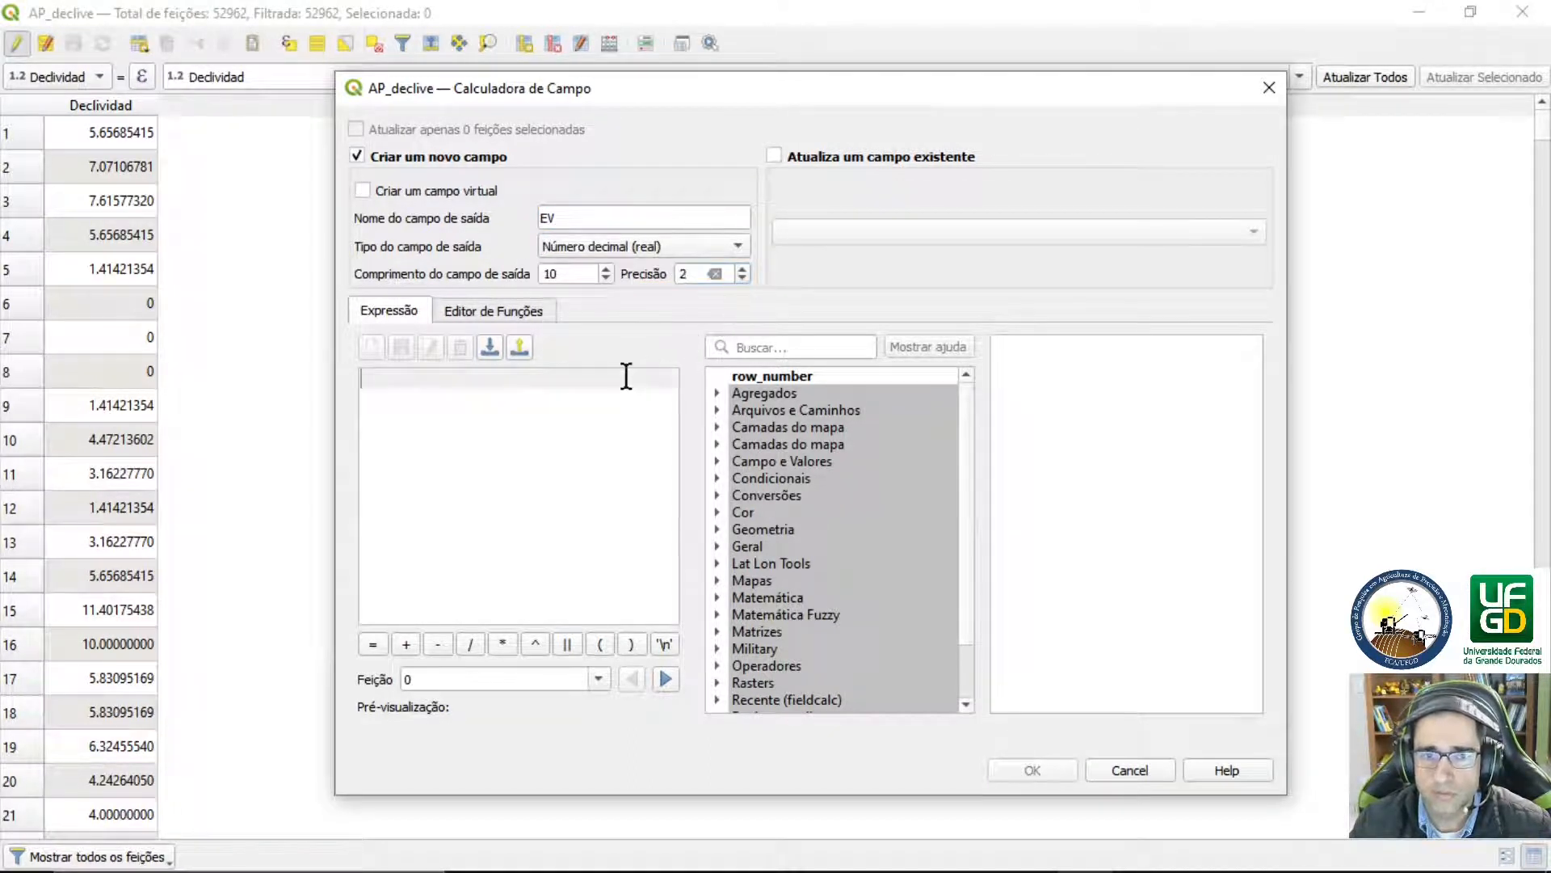
key(alt+Tab)
key(alt+Tab)
text(0,74547** D 0,58)
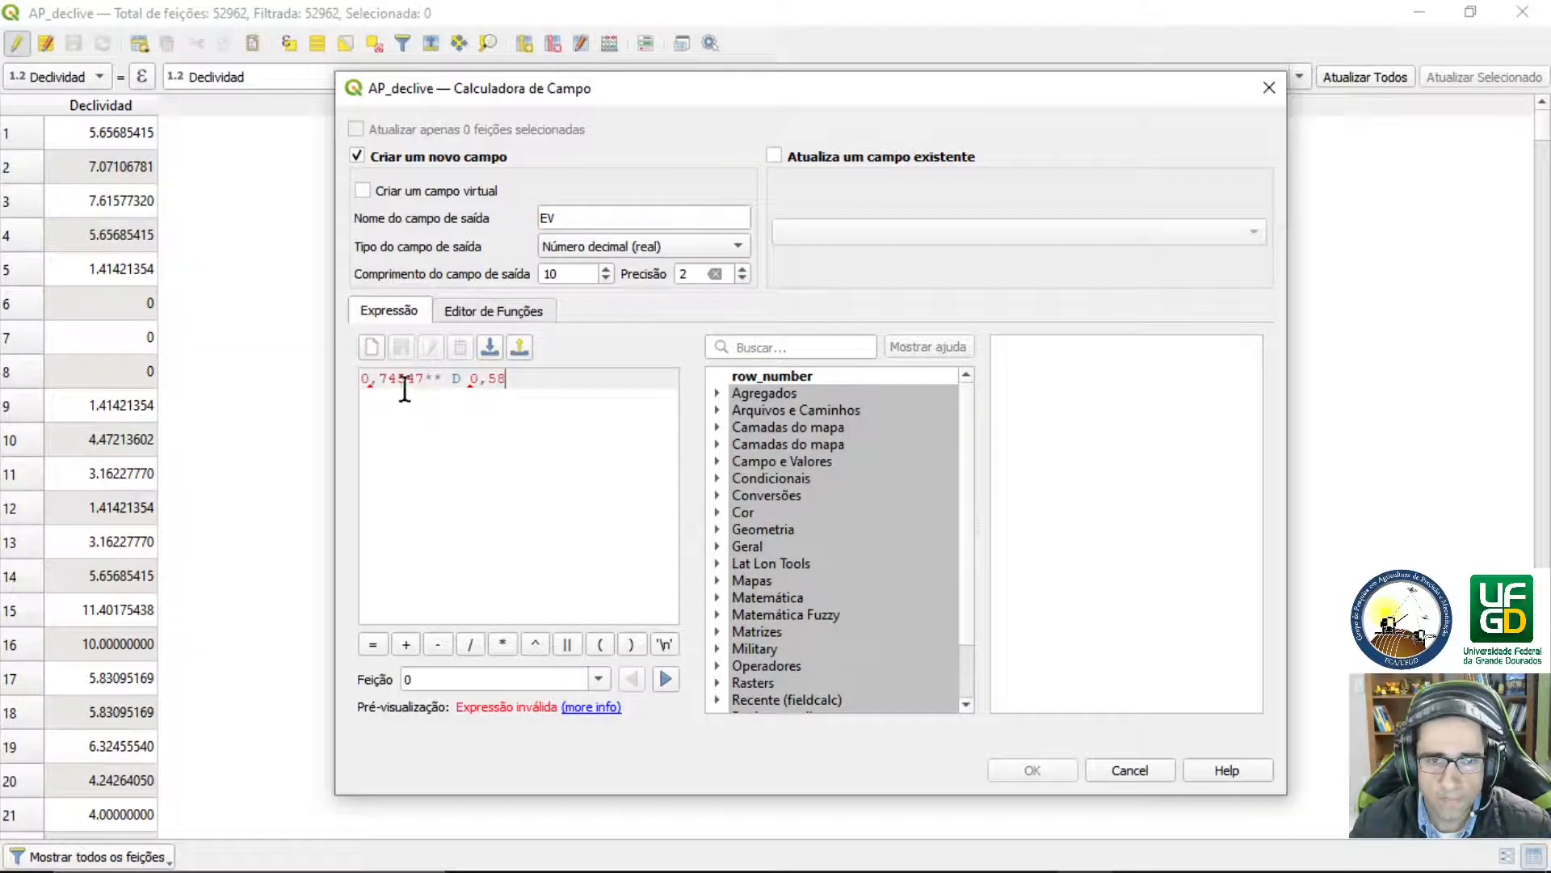
key(BackSpace)
text(.)
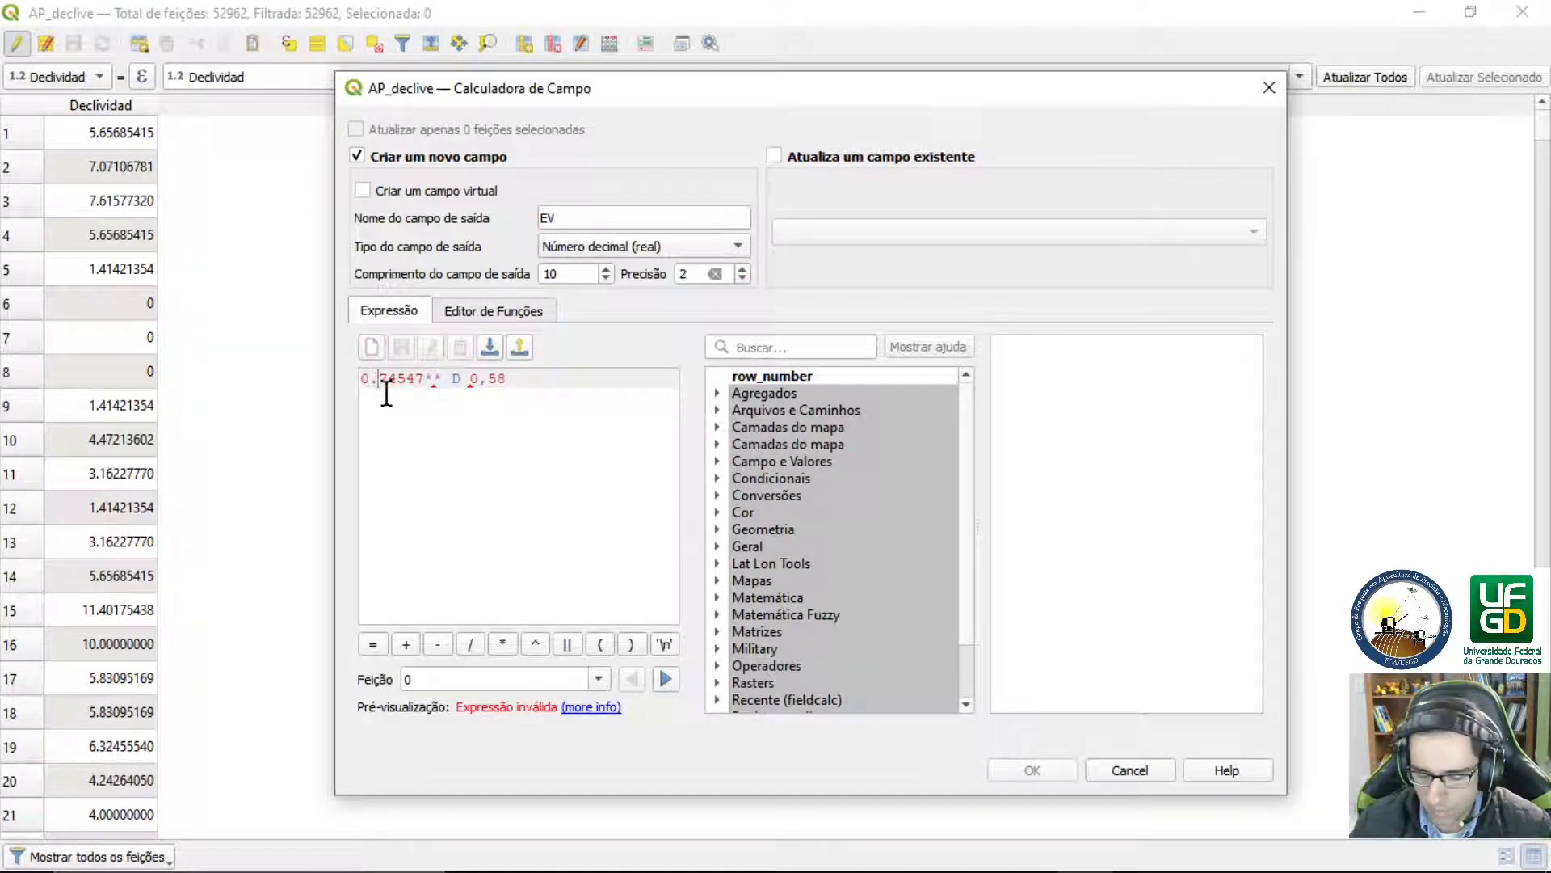
key(Right)
key(Right)
key(Right)
key(Right)
key(Right)
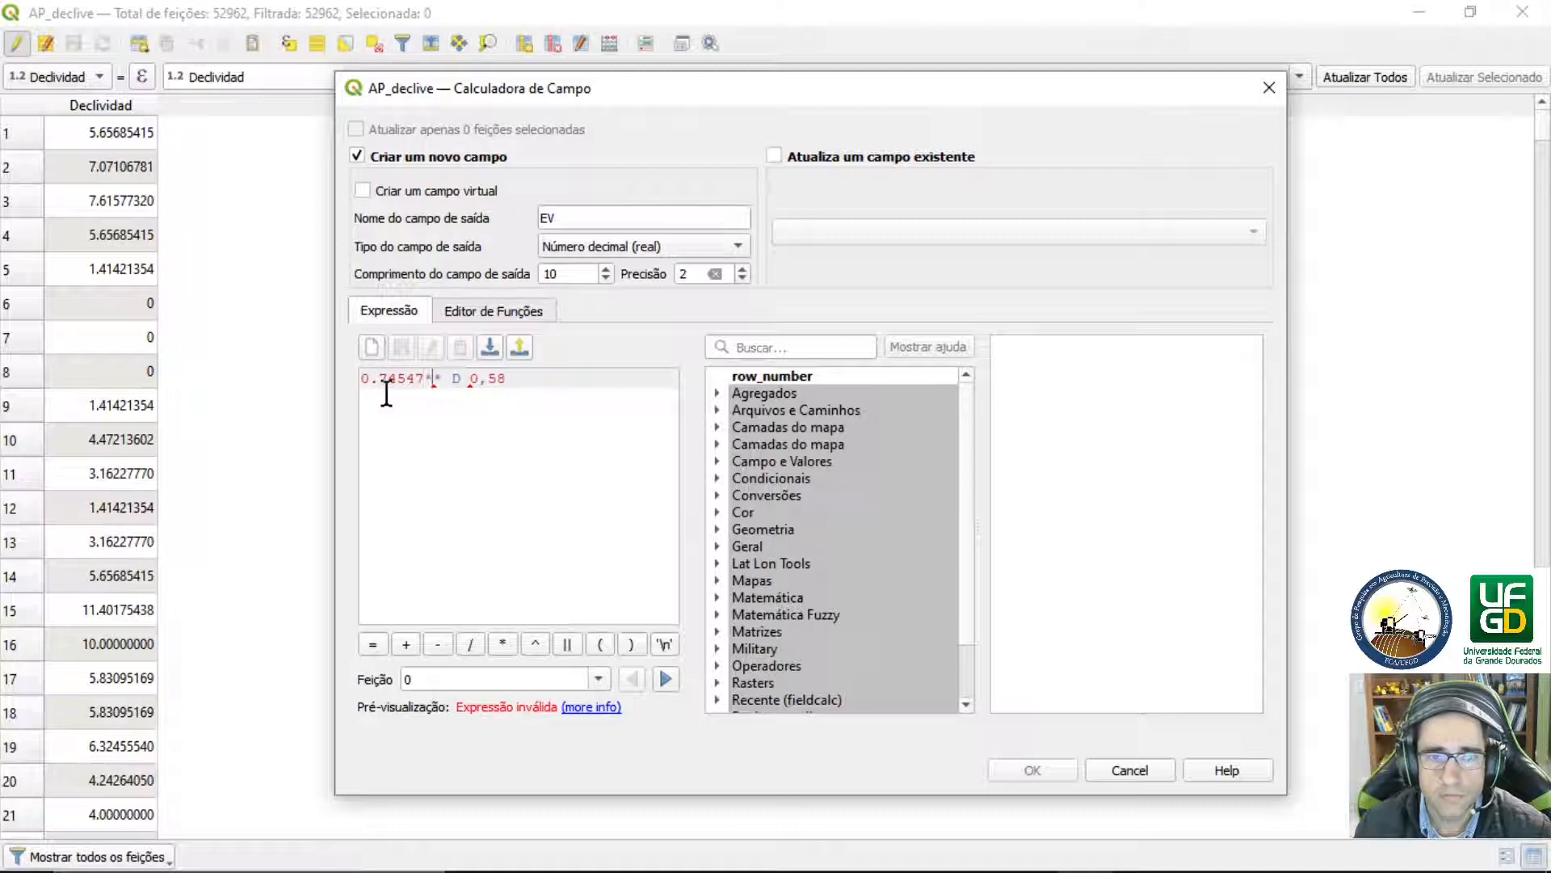
key(BackSpace)
key(BackSpace)
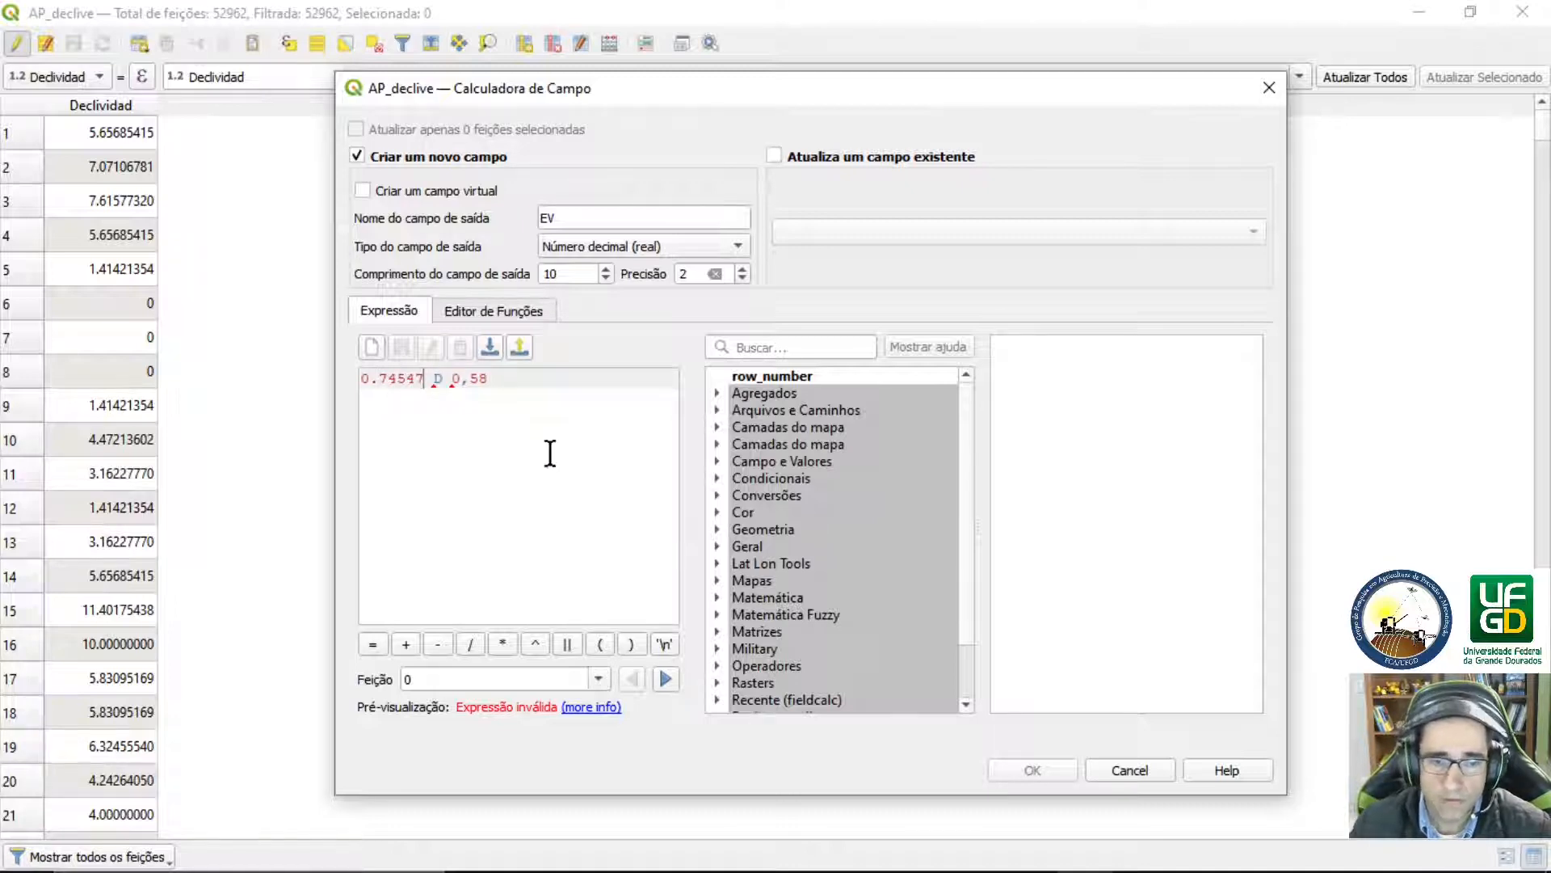
click(502, 644)
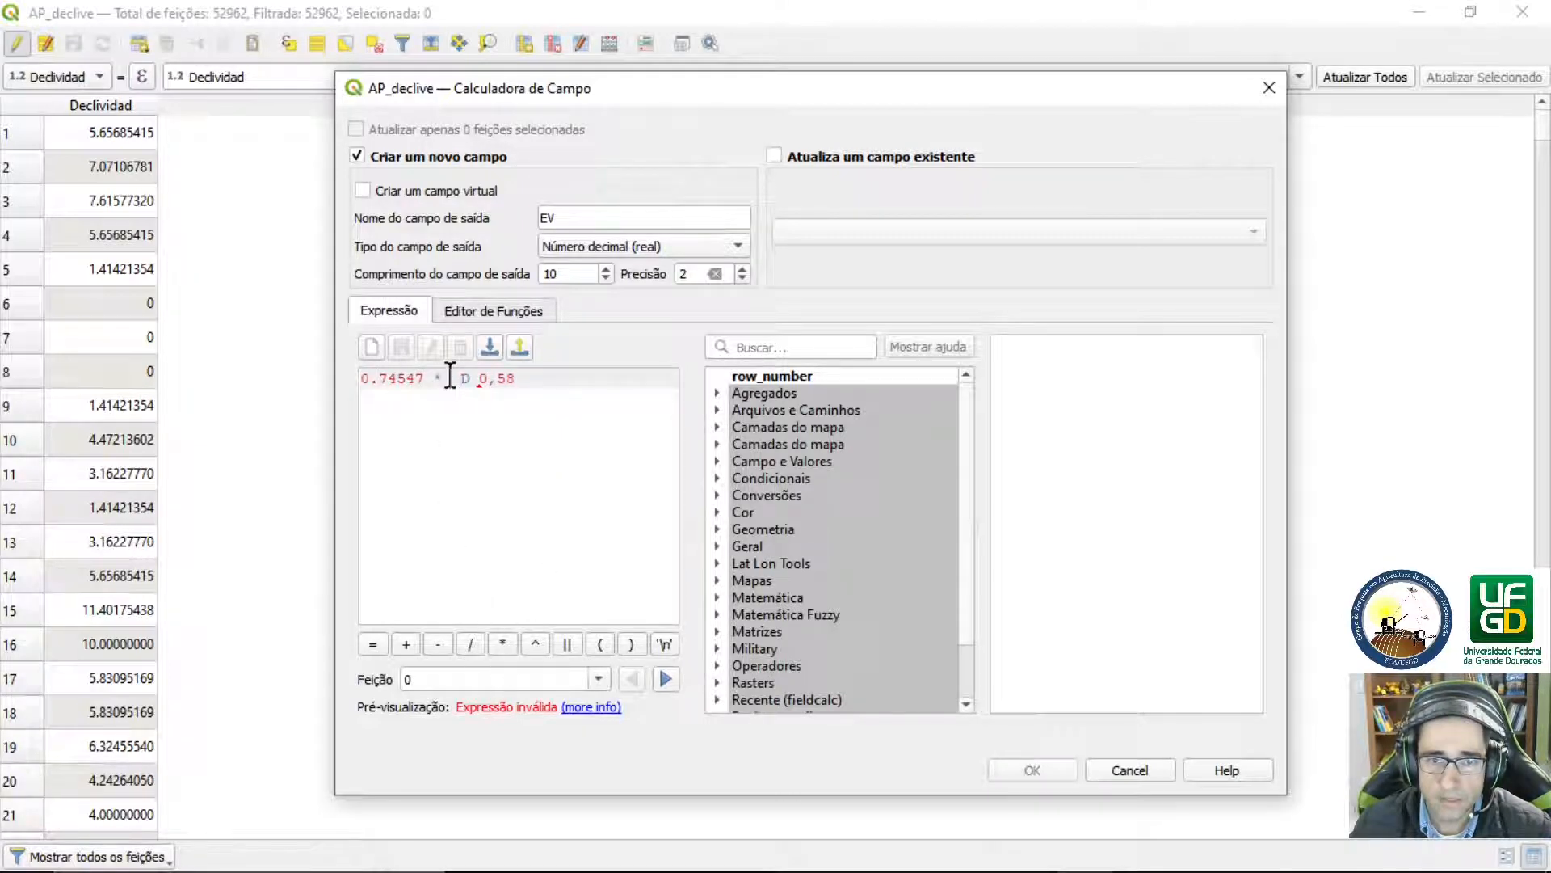
Complete the expression as 0.74547 * "Declividad" ^ 0.58 and calculate the EV field
drag(460, 377, 469, 378)
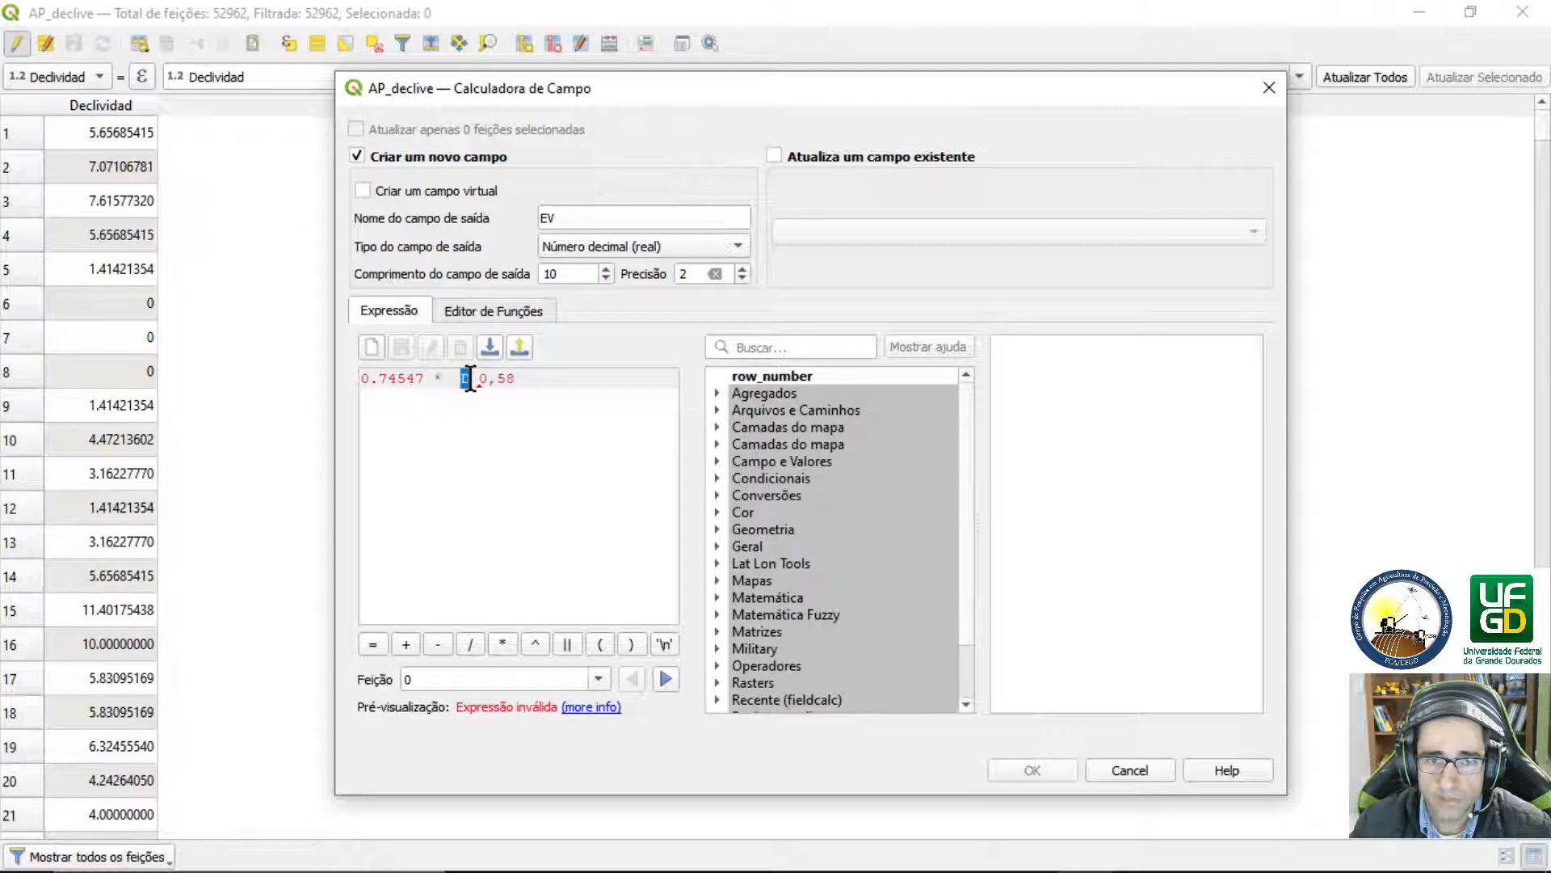
click(717, 462)
double_click(822, 501)
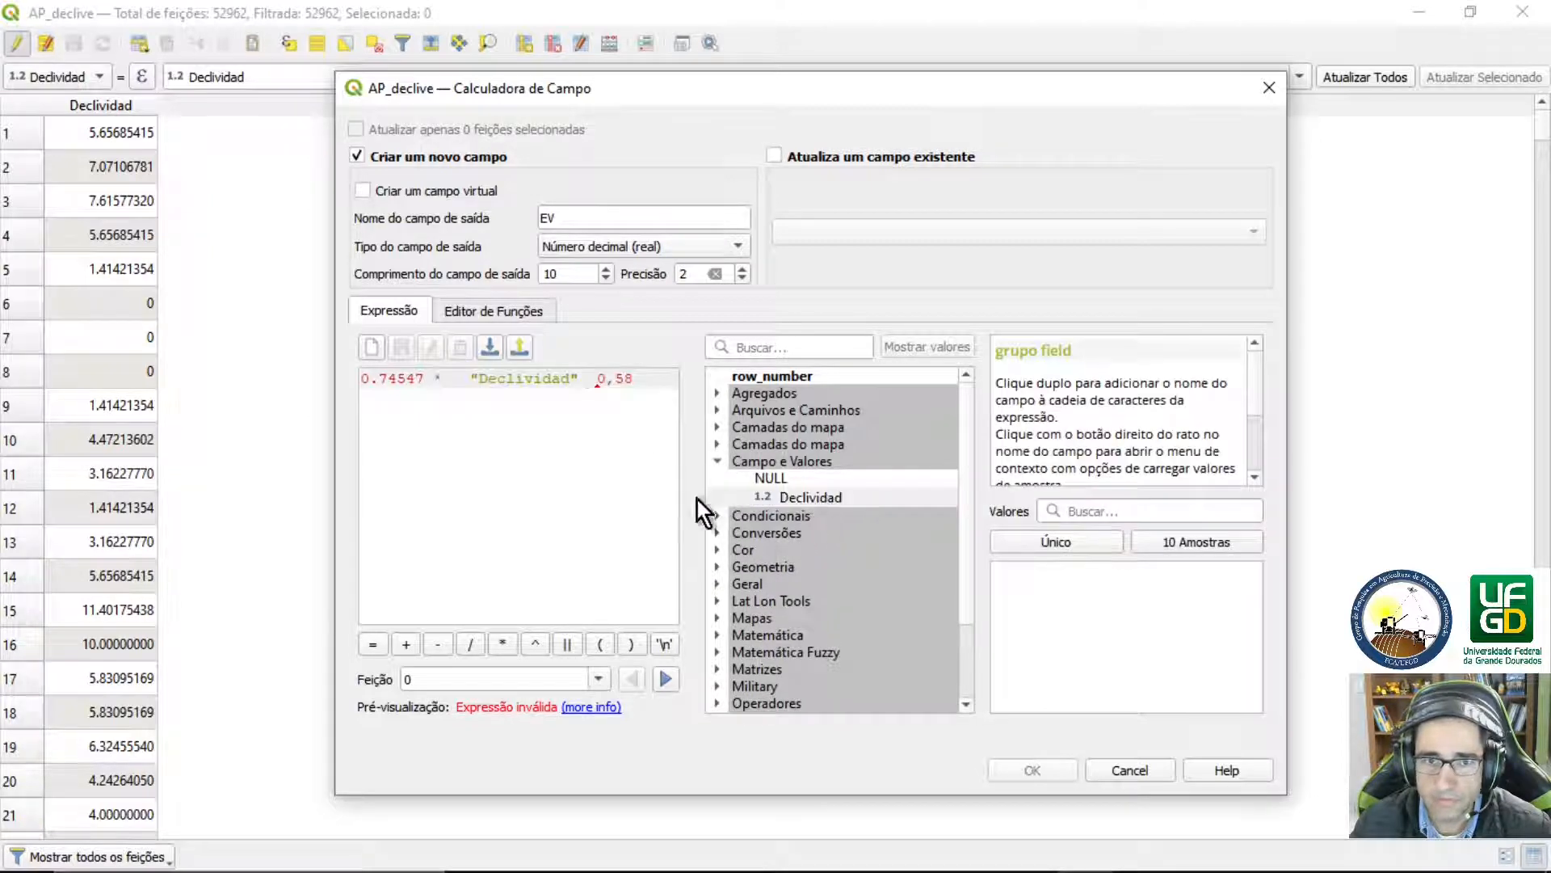
click(534, 643)
click(634, 380)
key(Delete)
text(.)
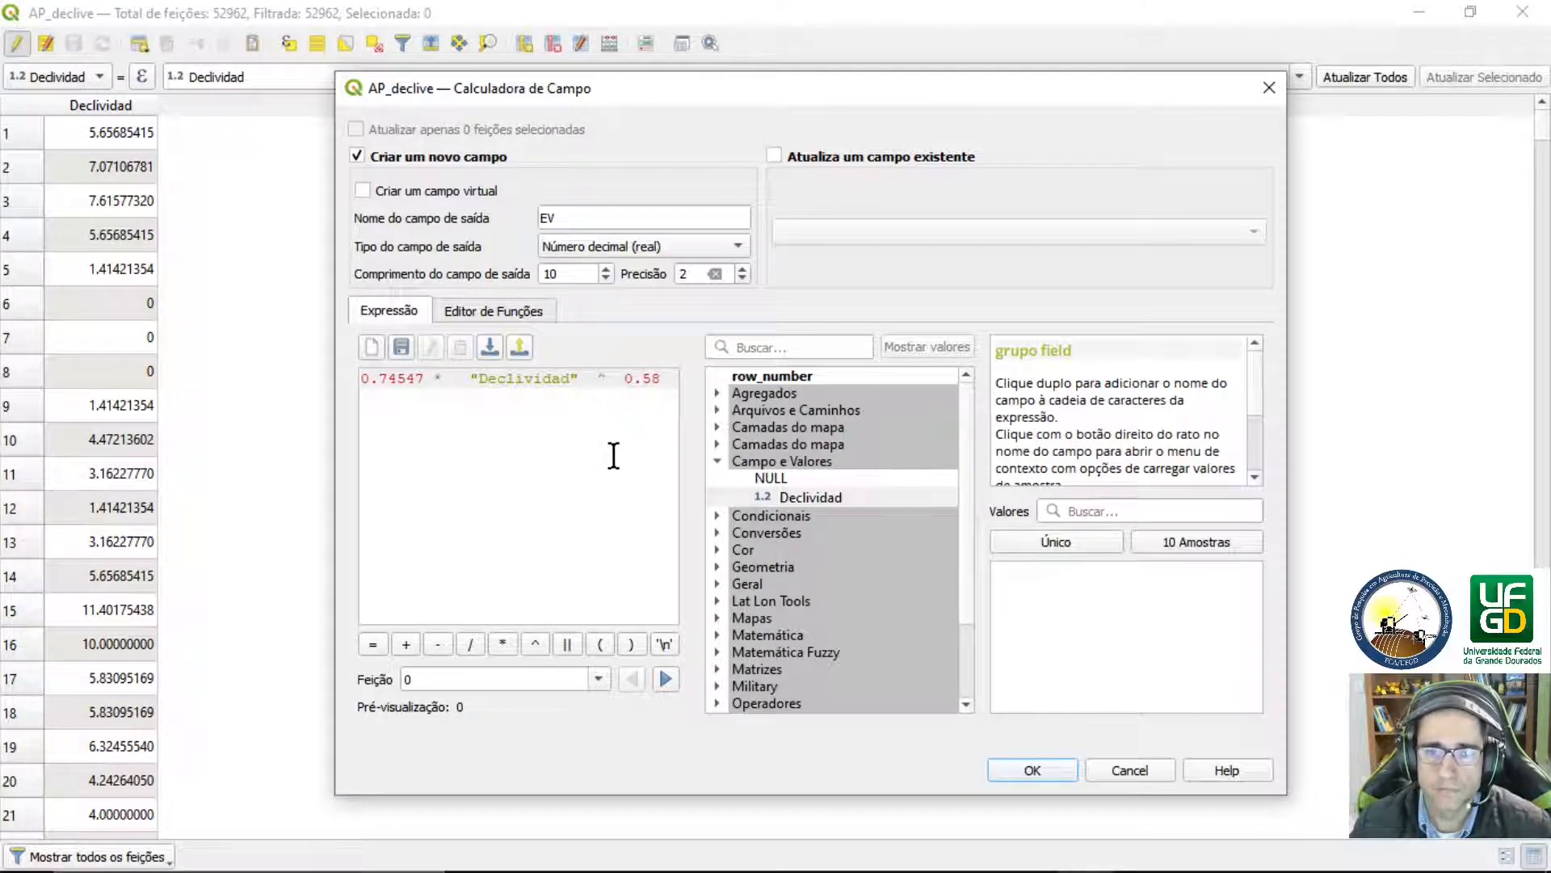
click(1045, 772)
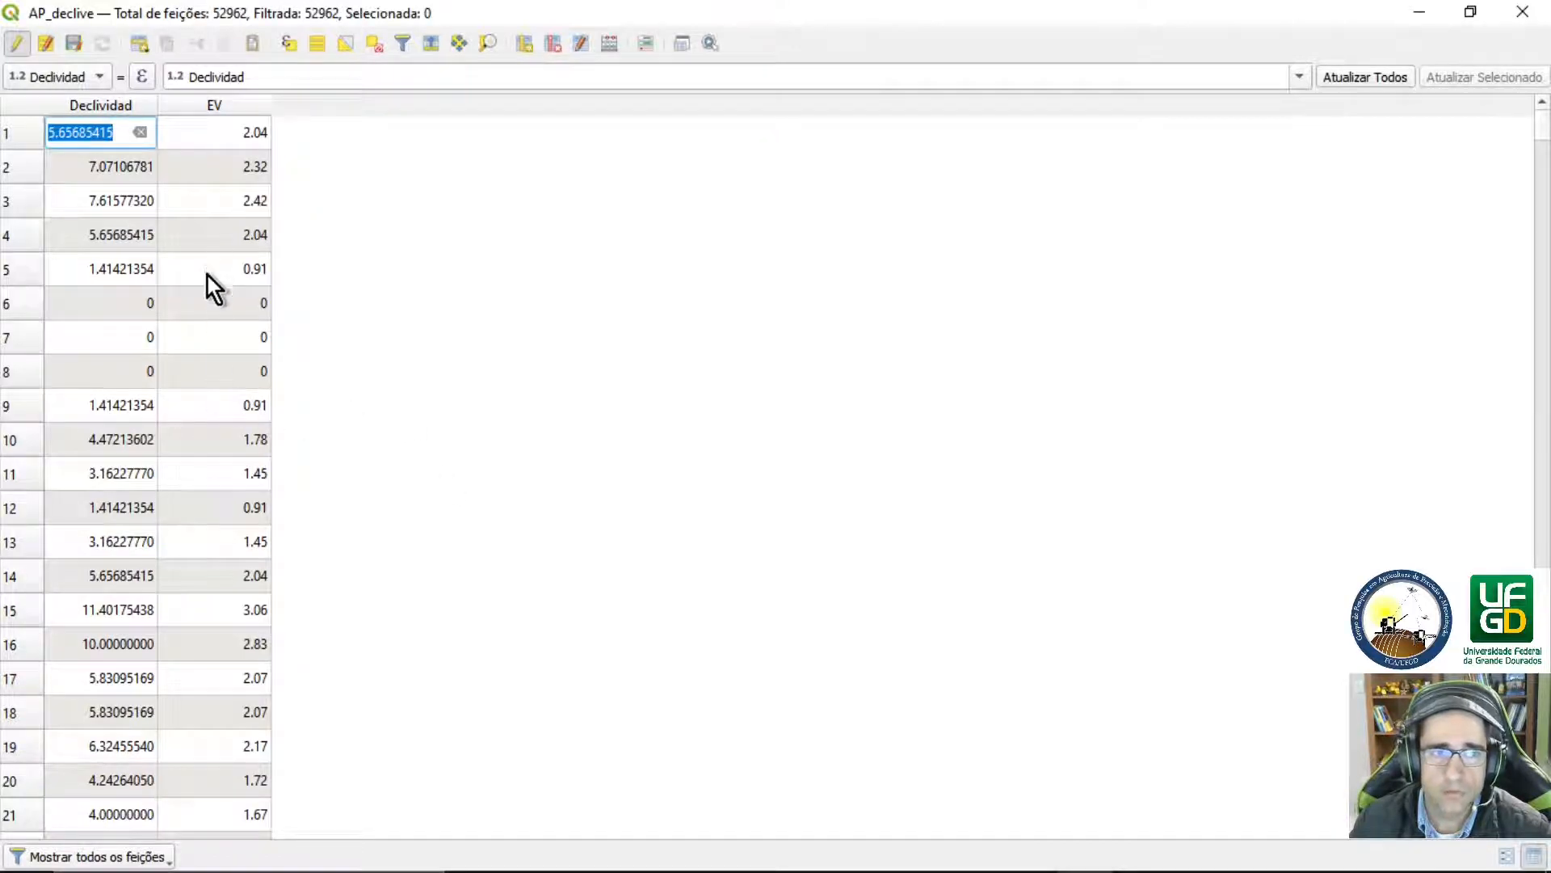
Check the EV values, save the edits to the AP_declive layer and close its attribute table
scroll(258, 478, down, 4)
scroll(258, 478, up, 4)
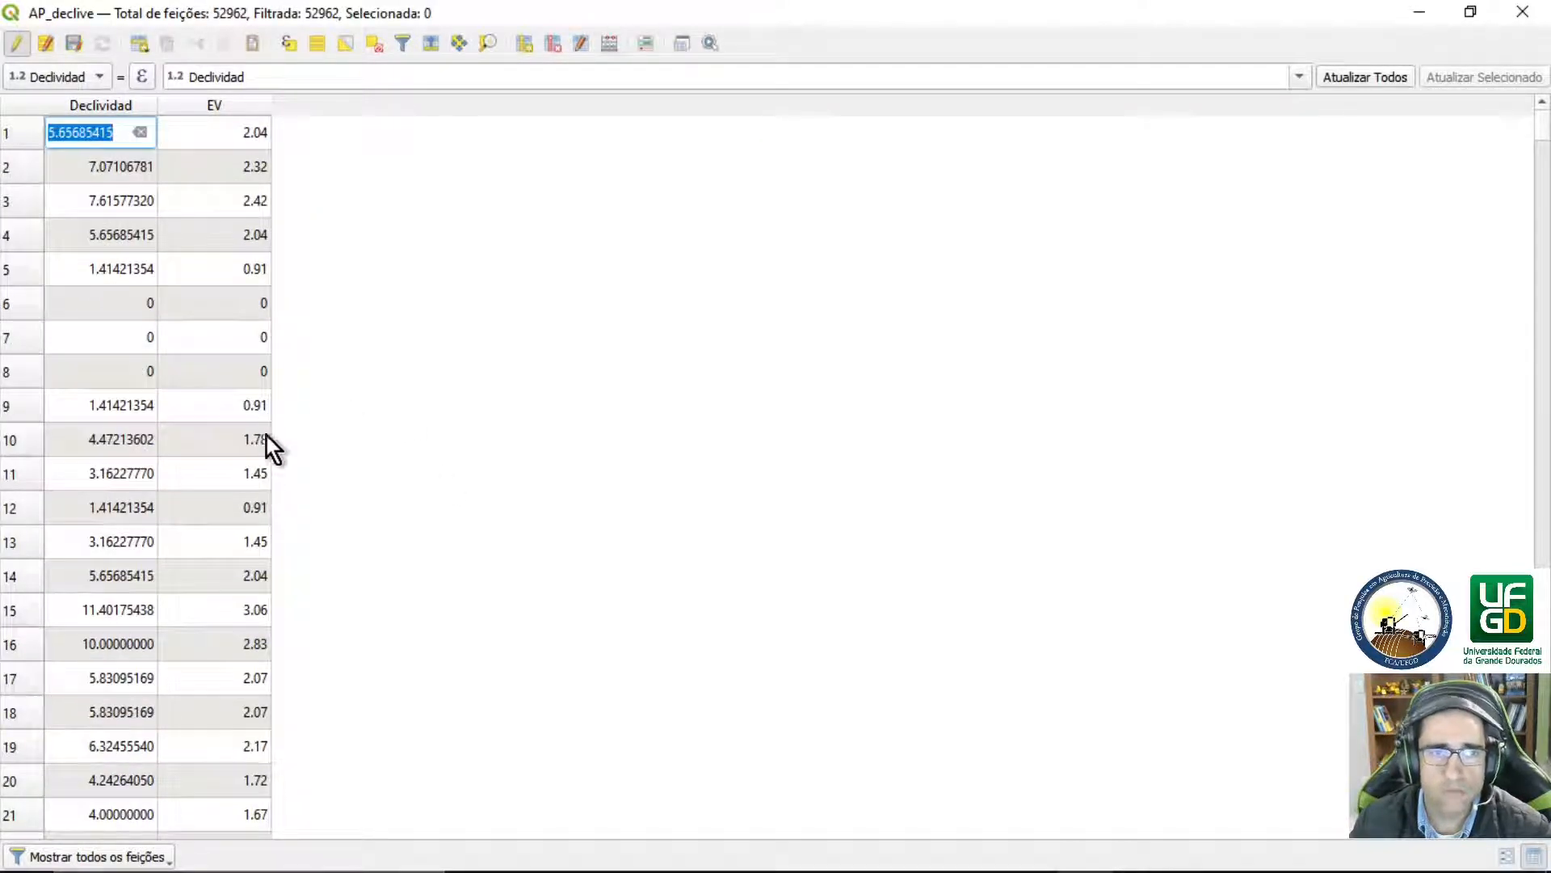
click(16, 42)
click(723, 452)
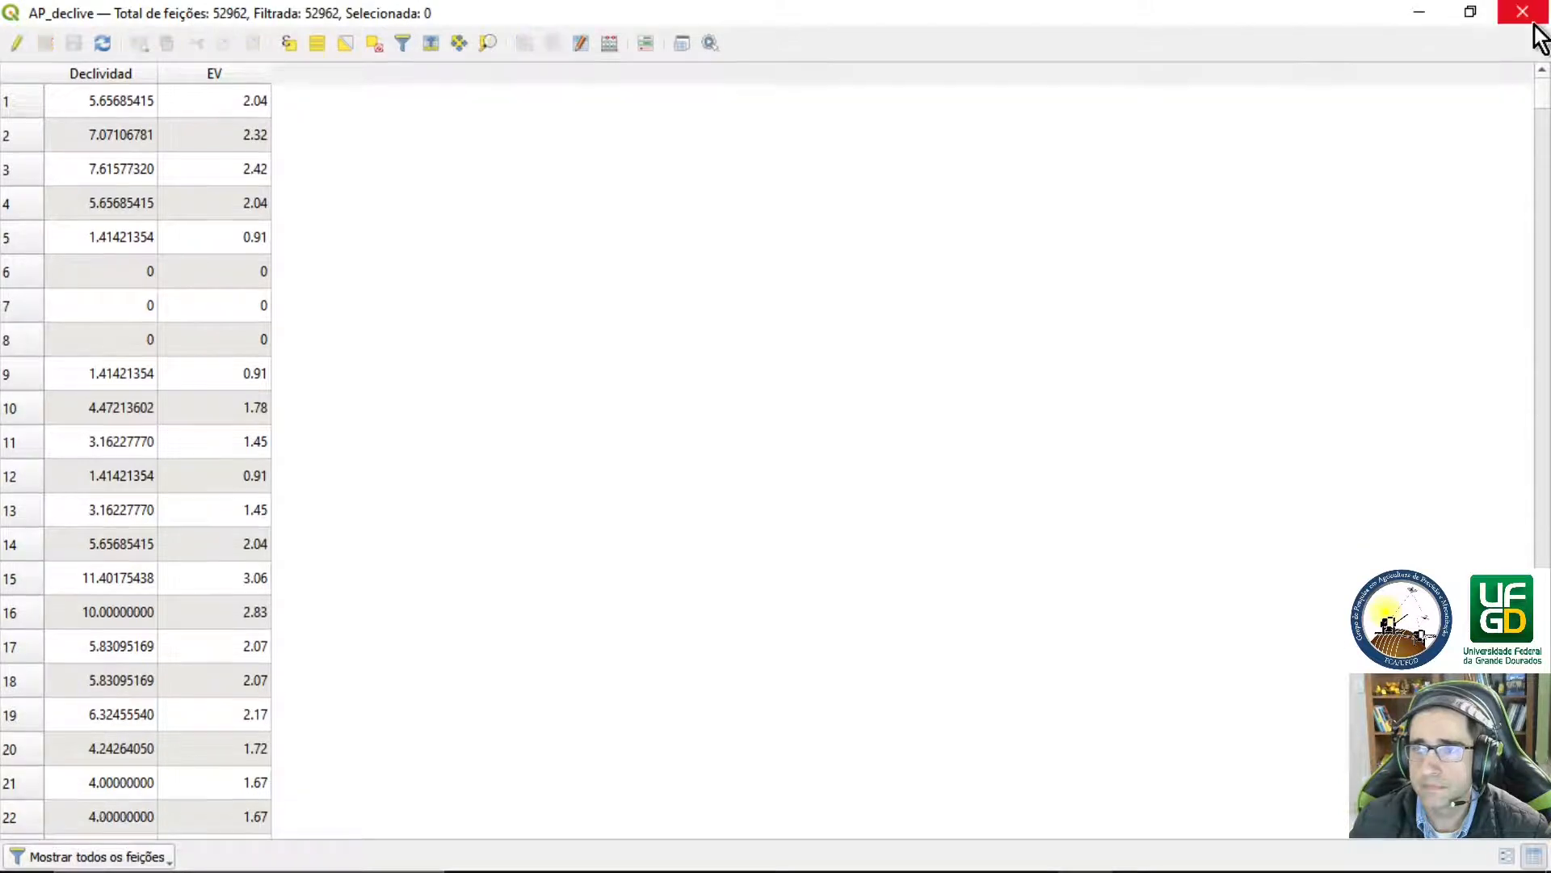
click(1526, 16)
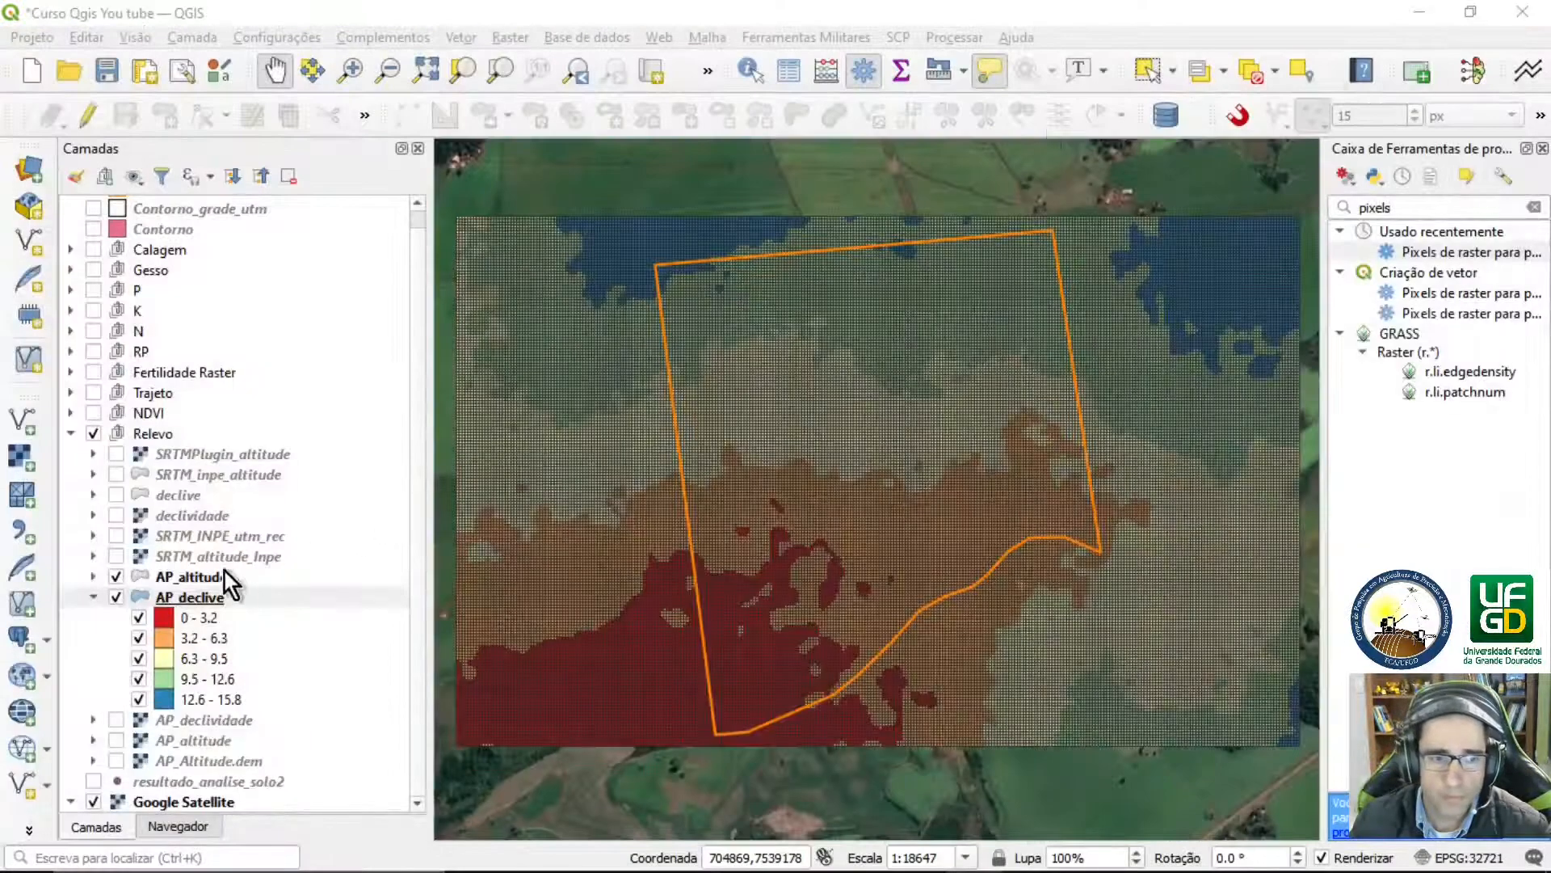
Review the basic statistics of the EV field in the AP_declive layer
click(189, 598)
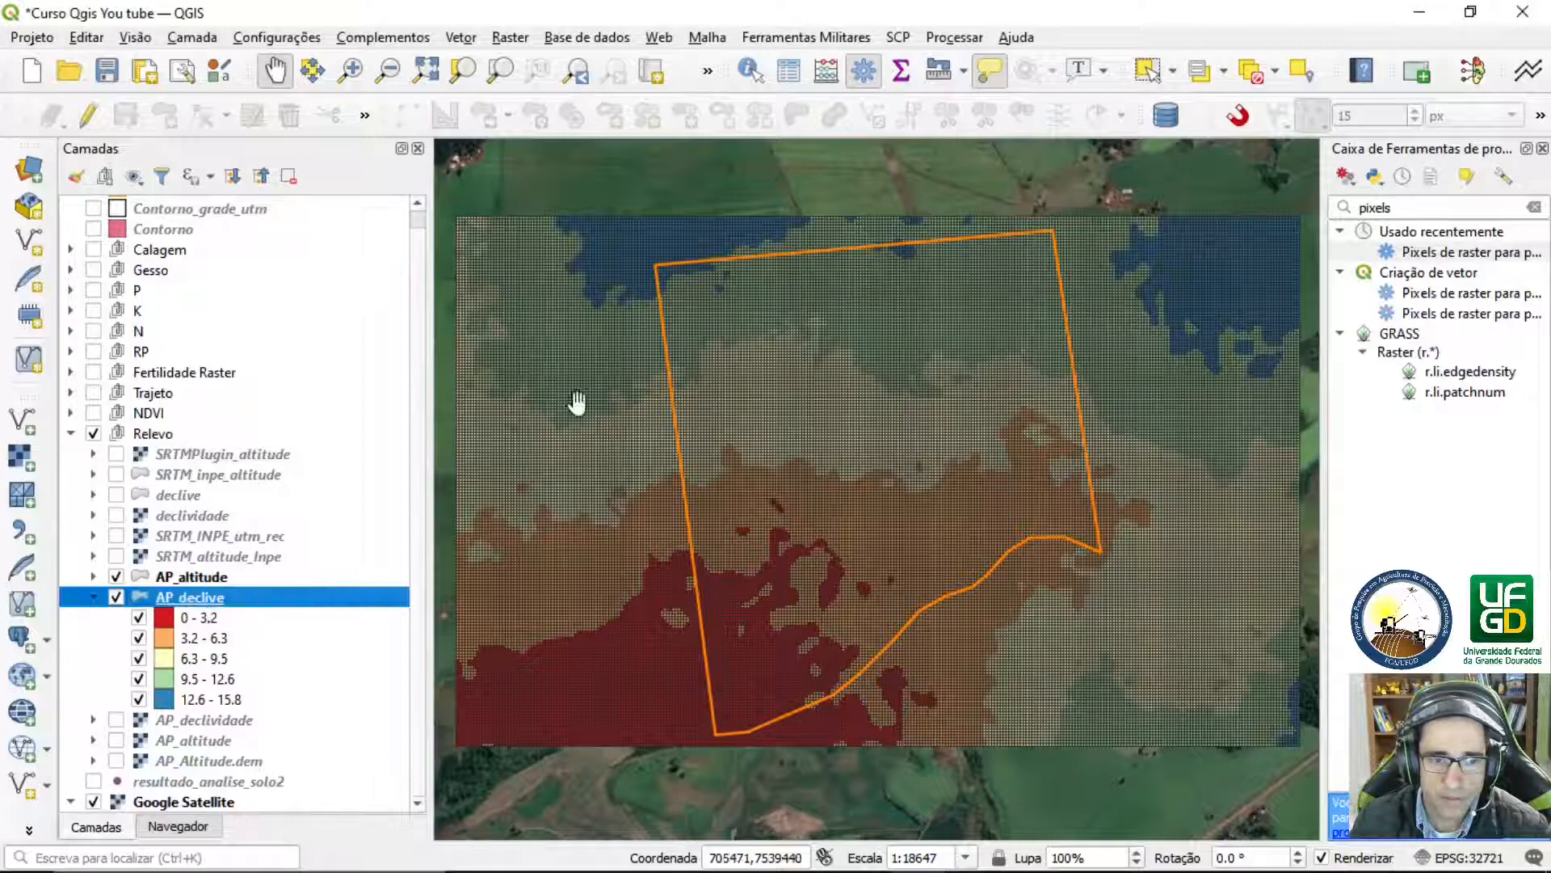
click(896, 77)
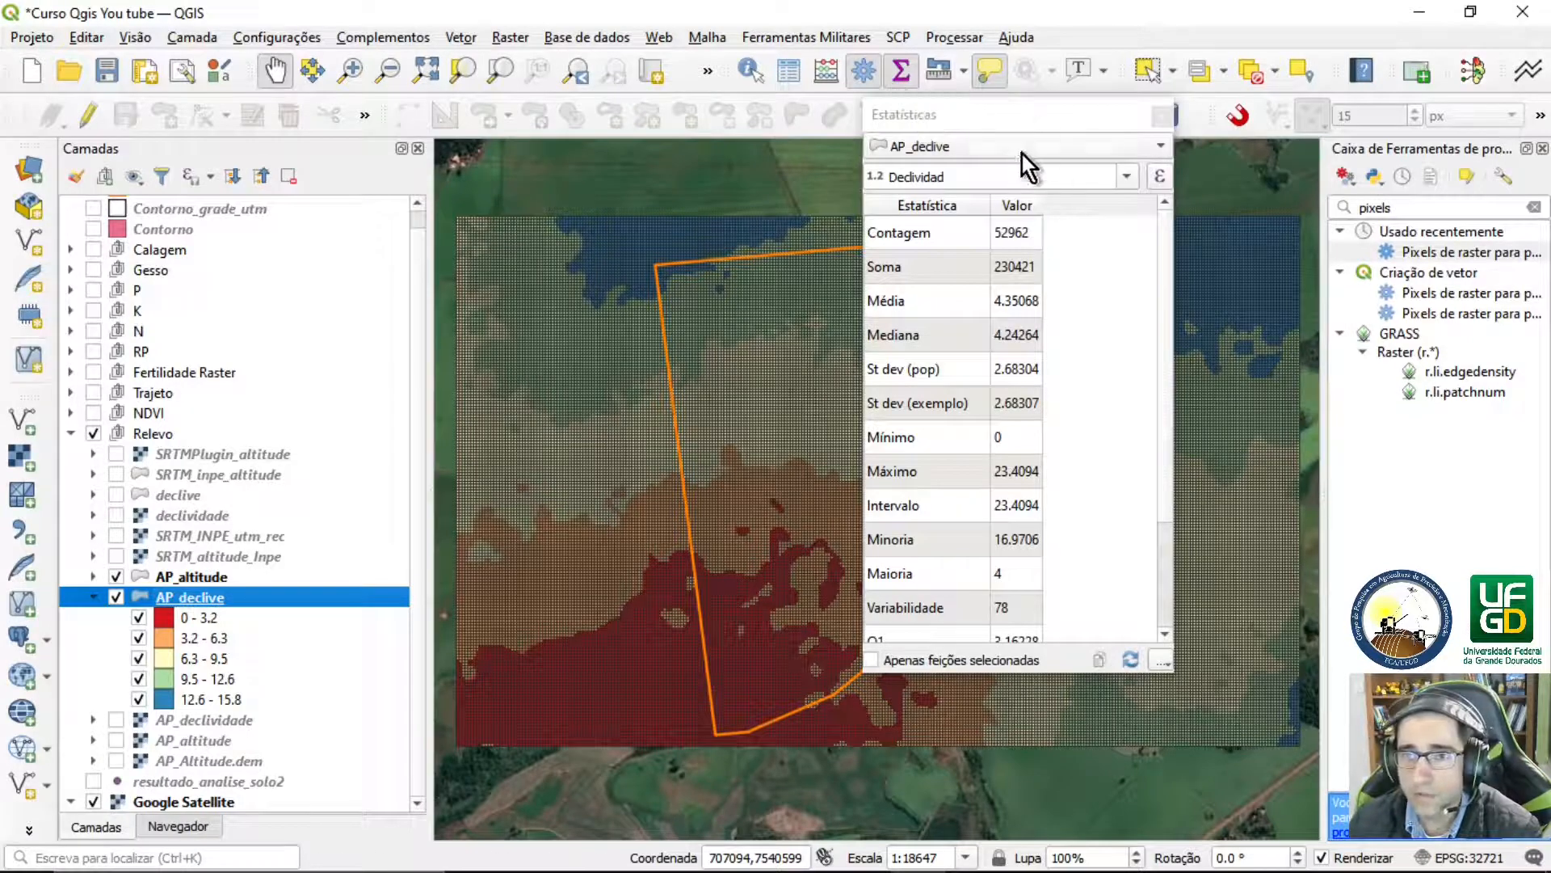
click(1126, 176)
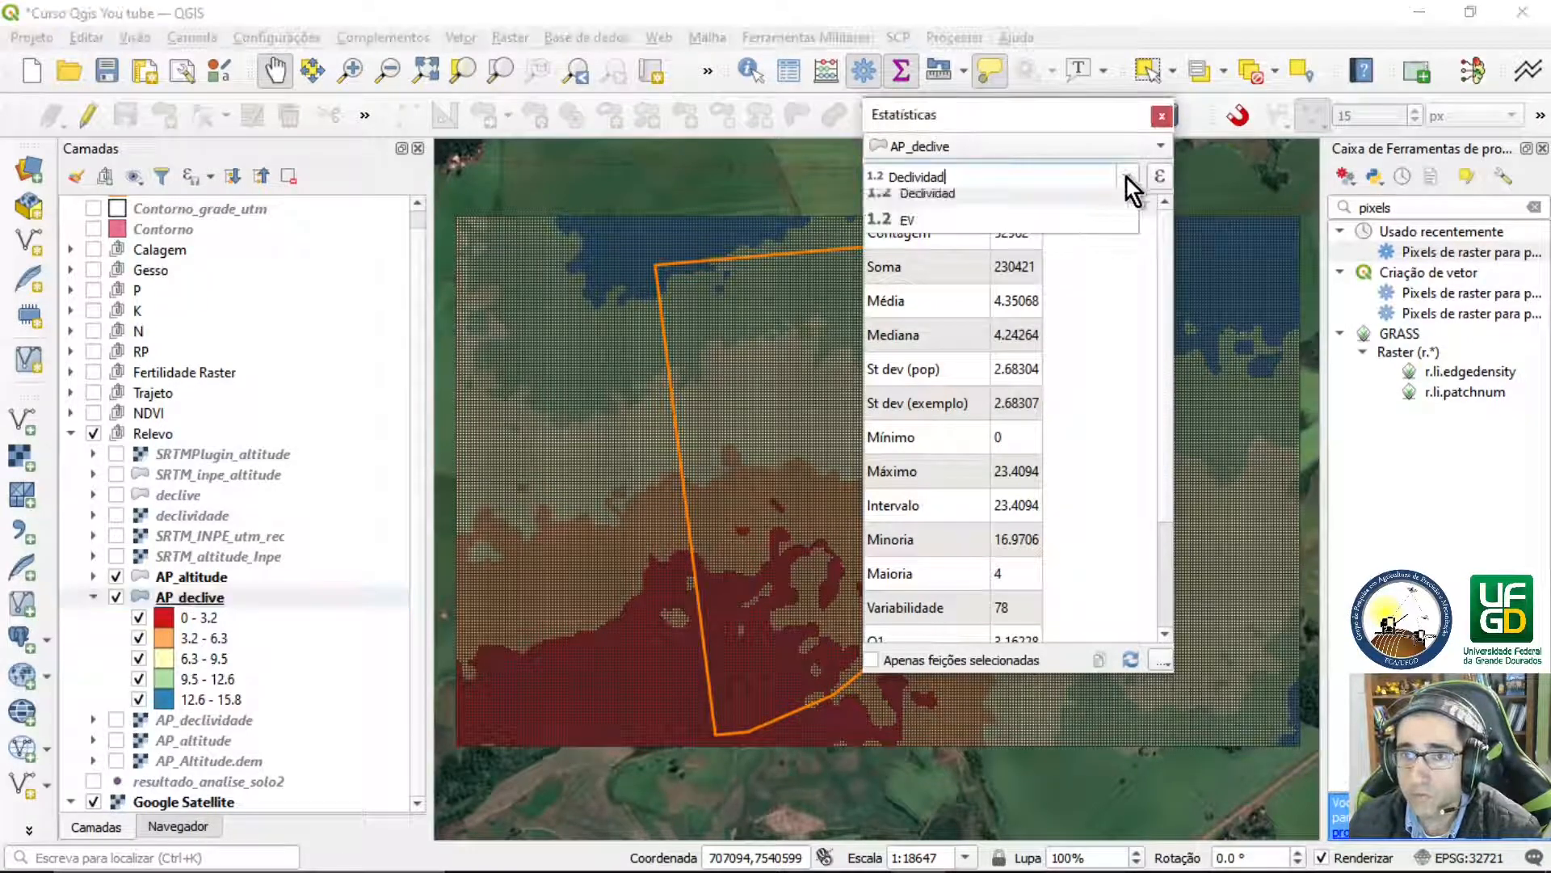
click(981, 233)
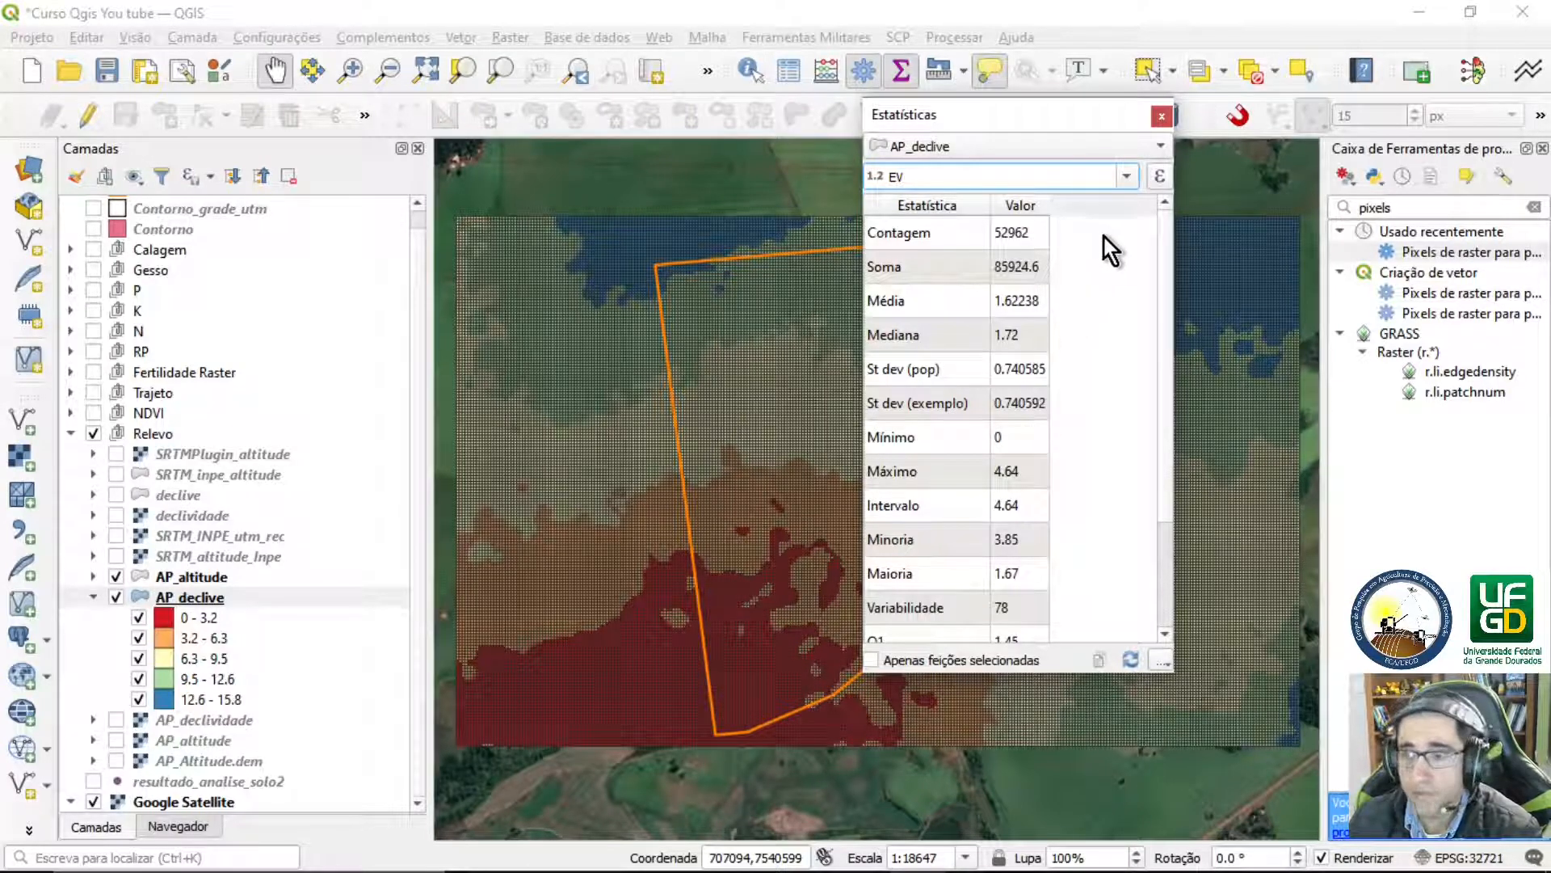
click(1160, 118)
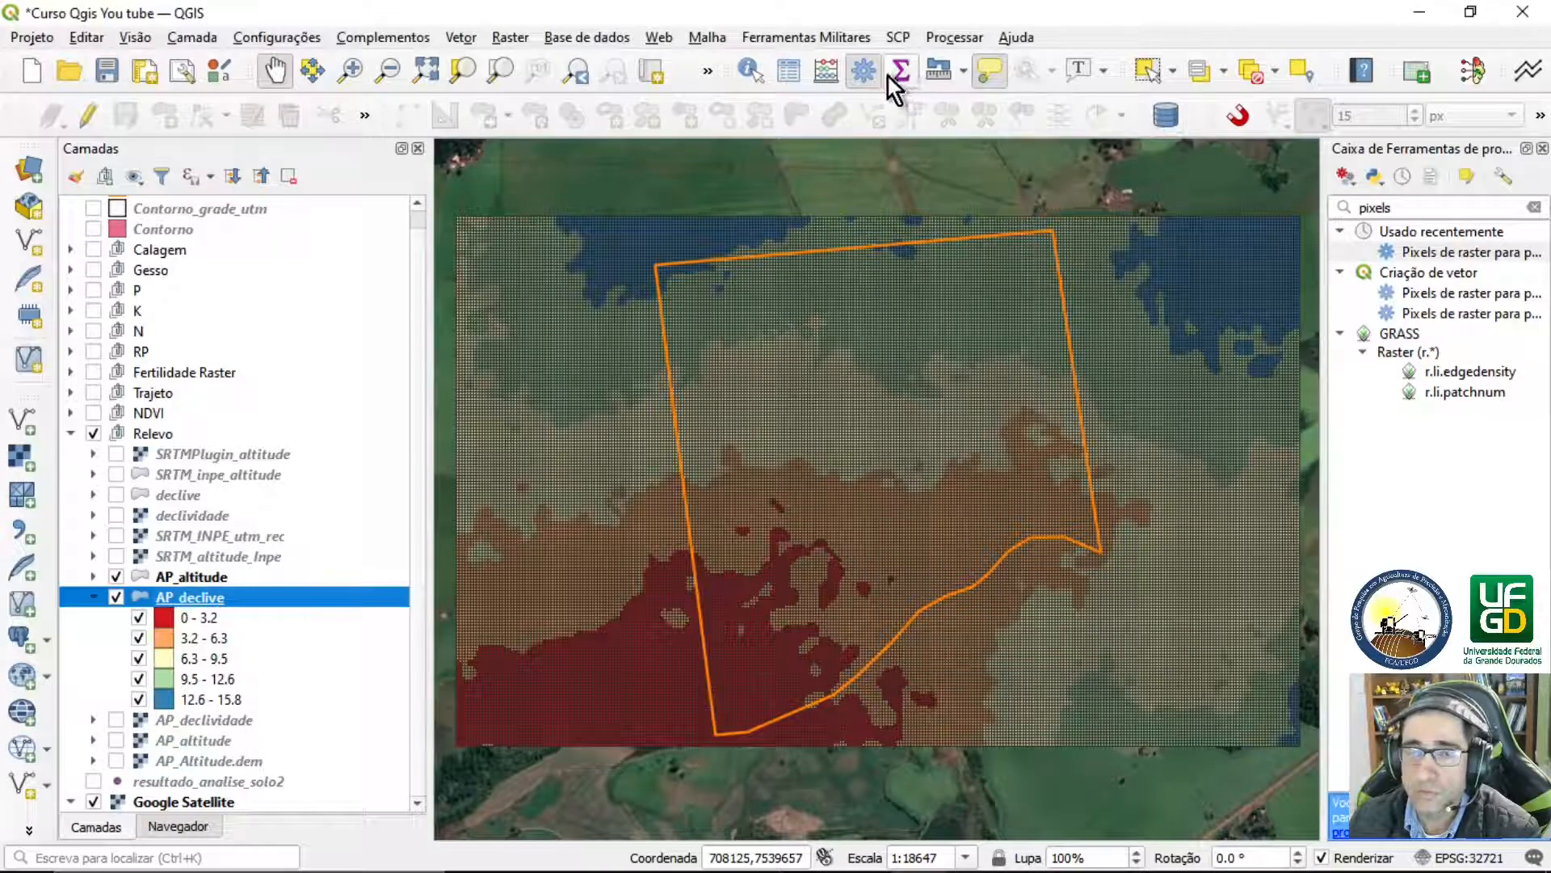
Start editing the AP_declive attribute table and define a new decimal field named EV_PD with precision 2 in the field calculator
click(793, 85)
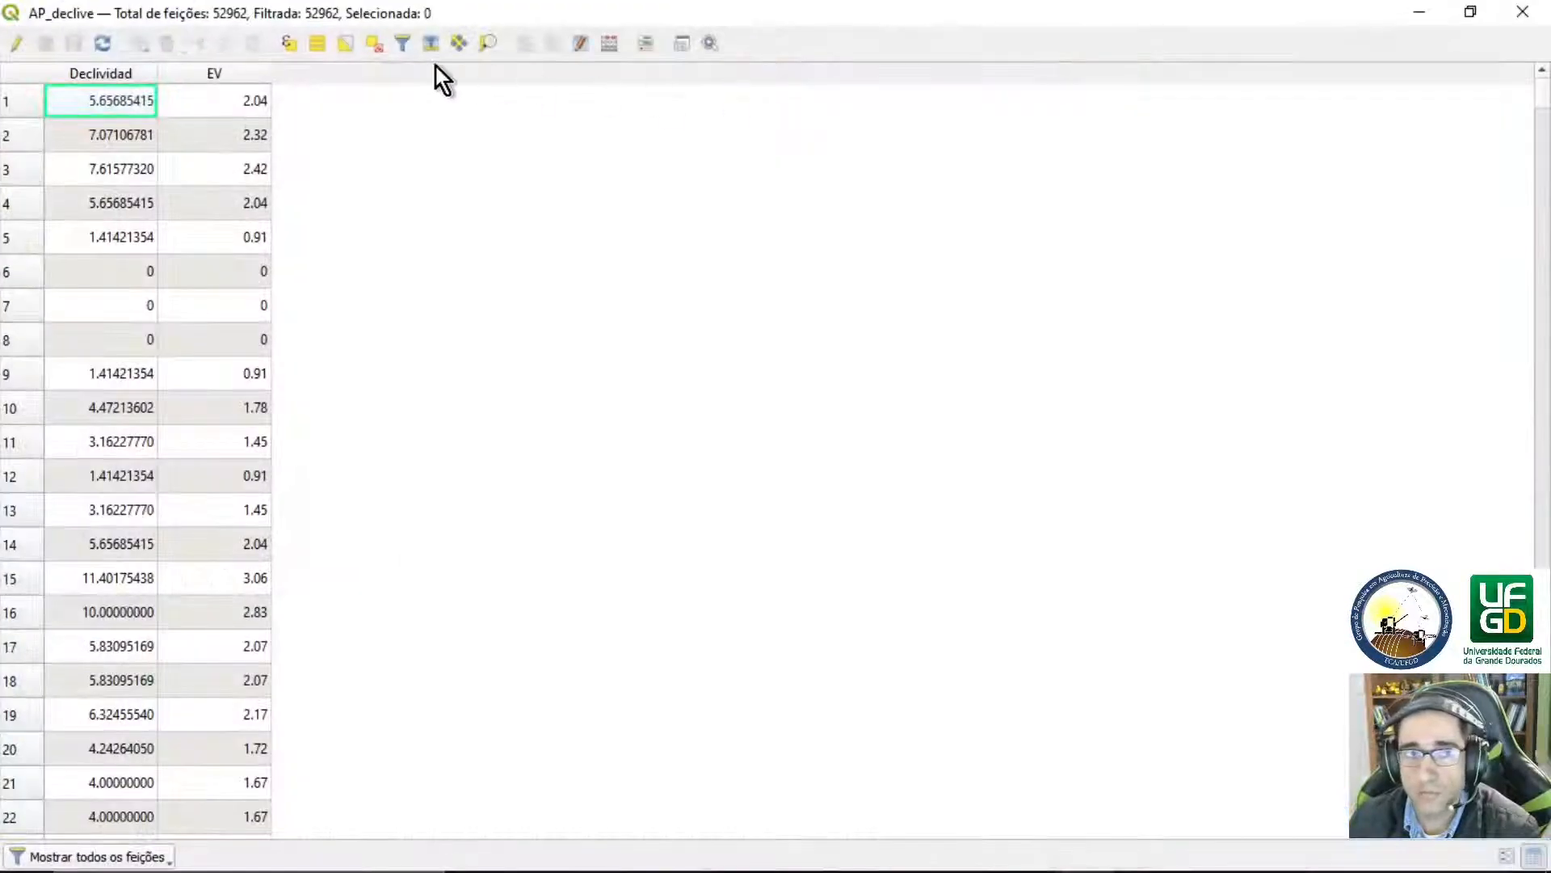
click(17, 47)
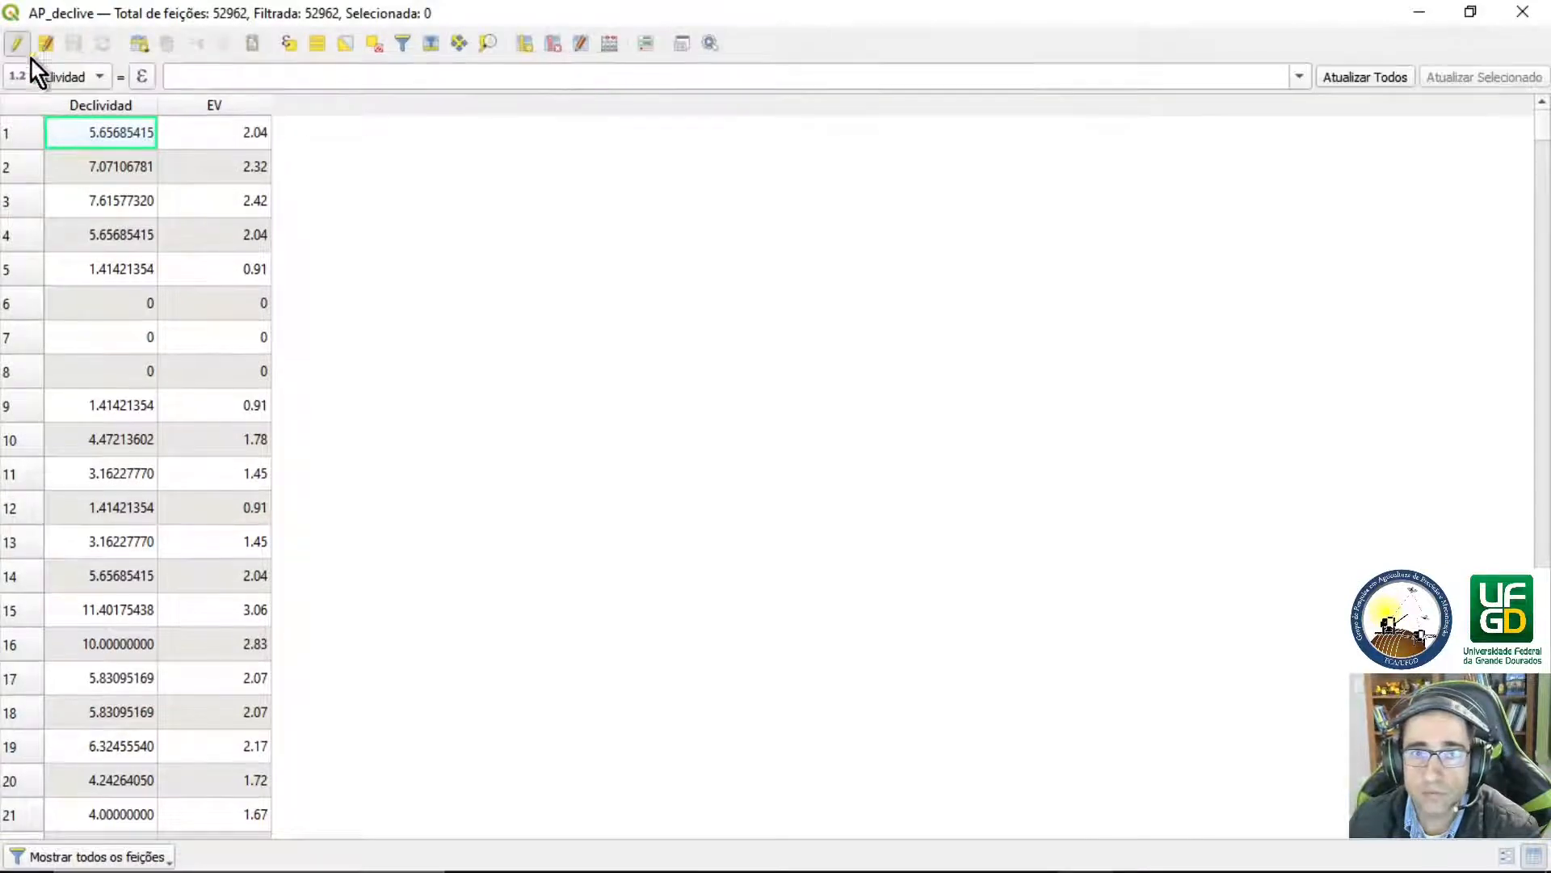
click(611, 46)
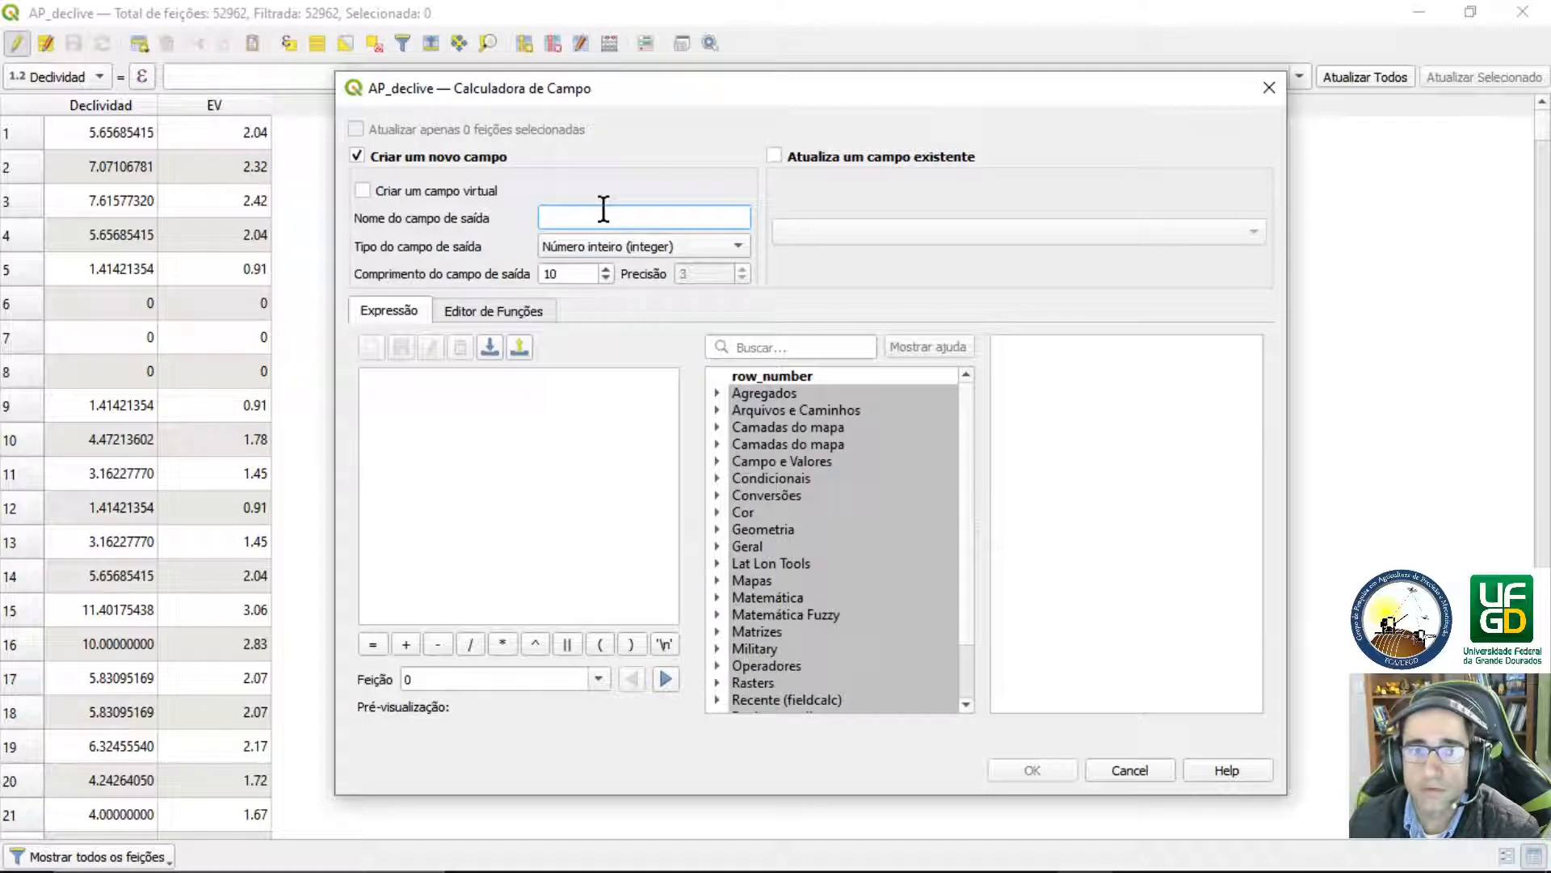
text(EV)
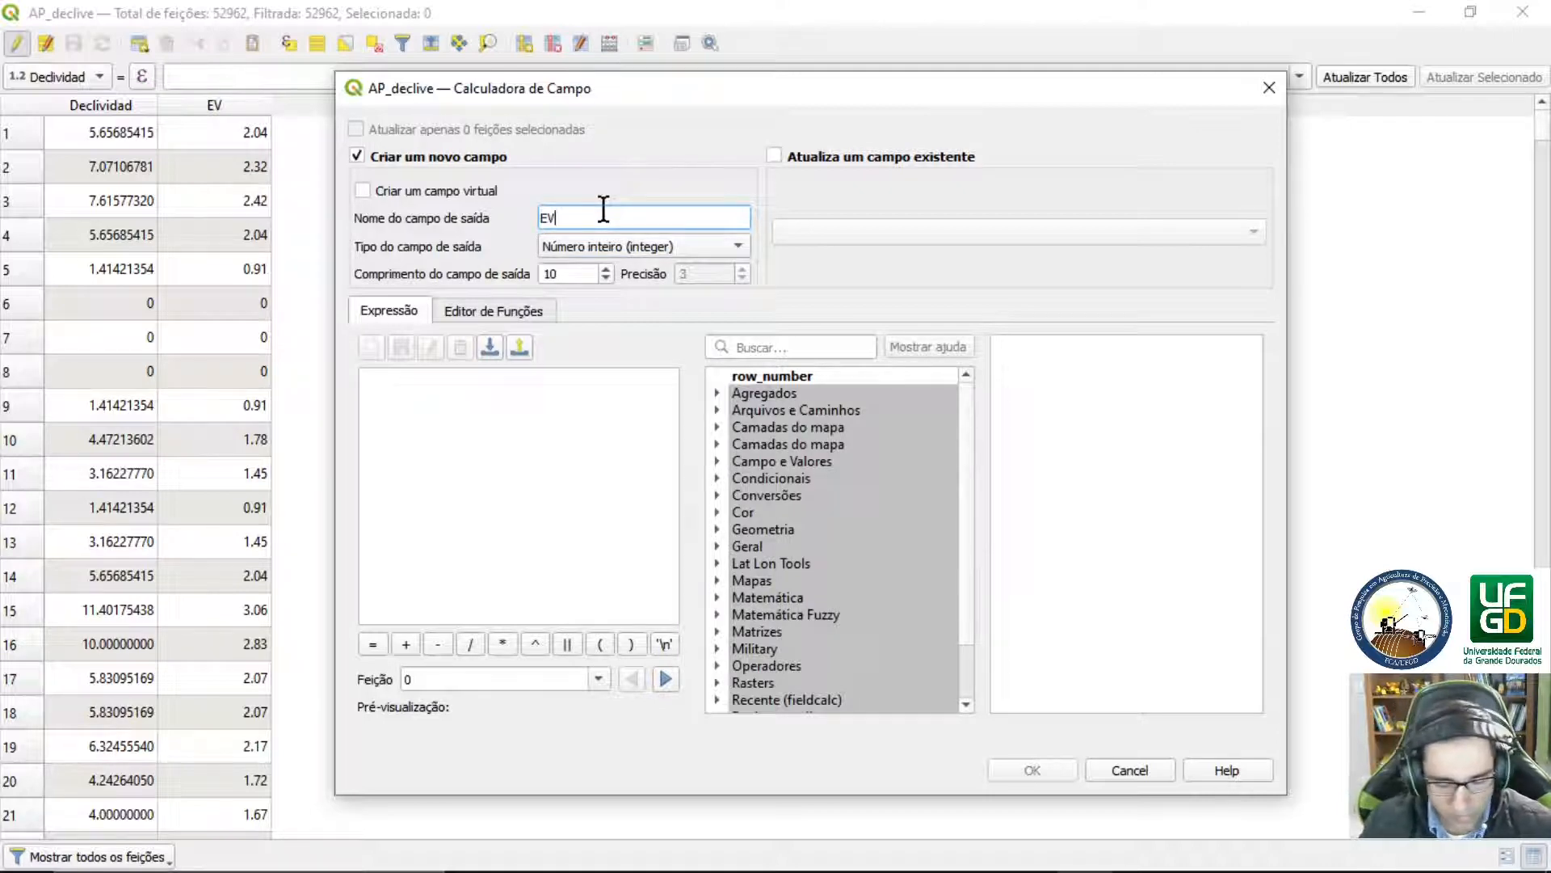
text(_p)
key(BackSpace)
key(BackSpace)
text(_)
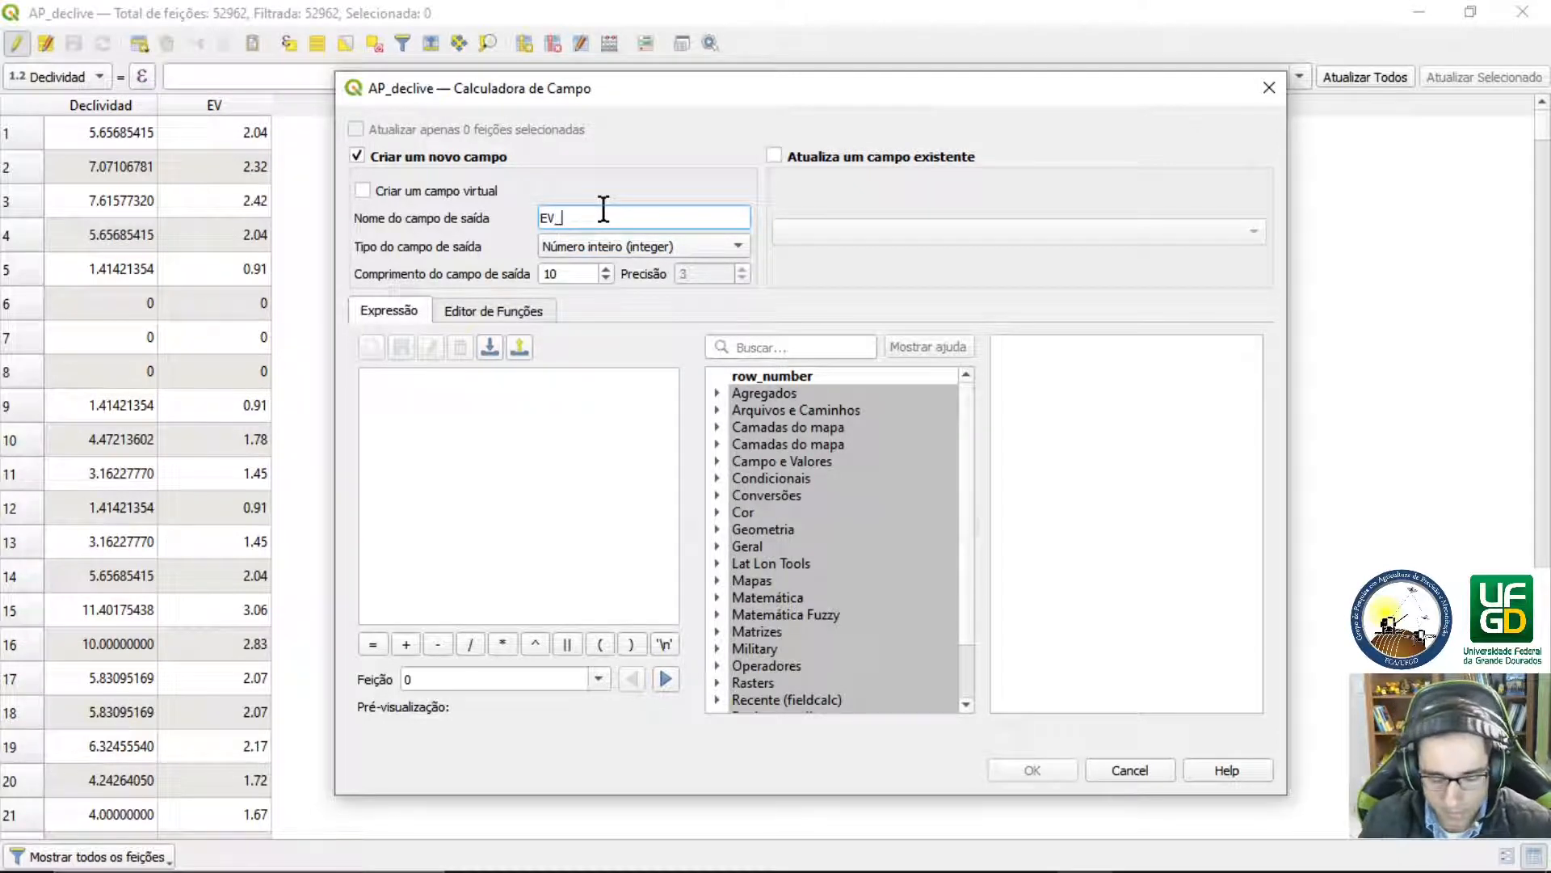
text(PD)
click(666, 253)
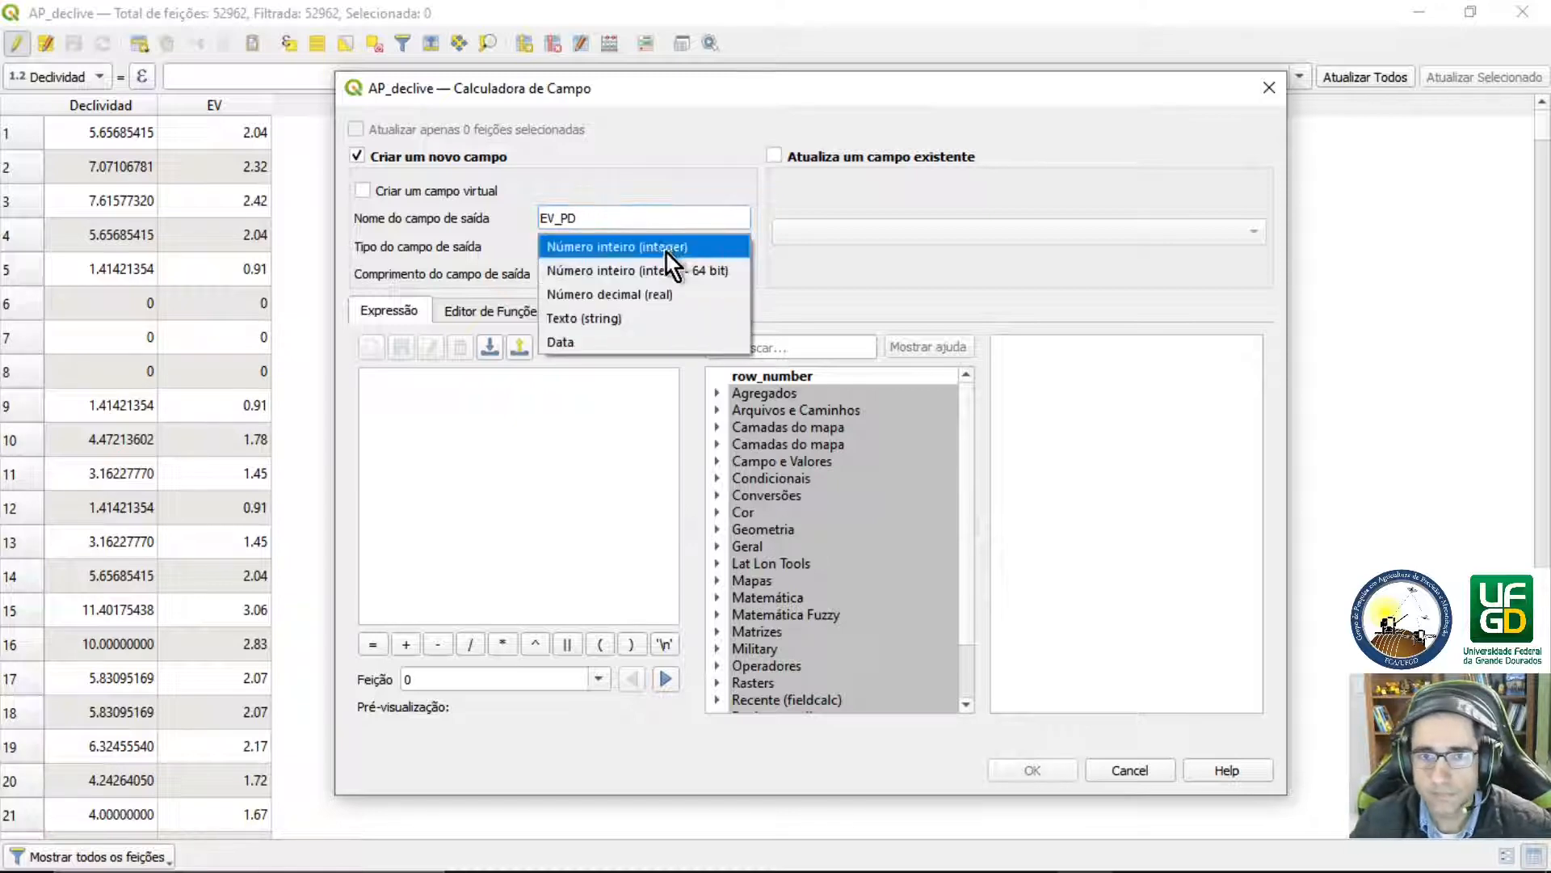
click(658, 296)
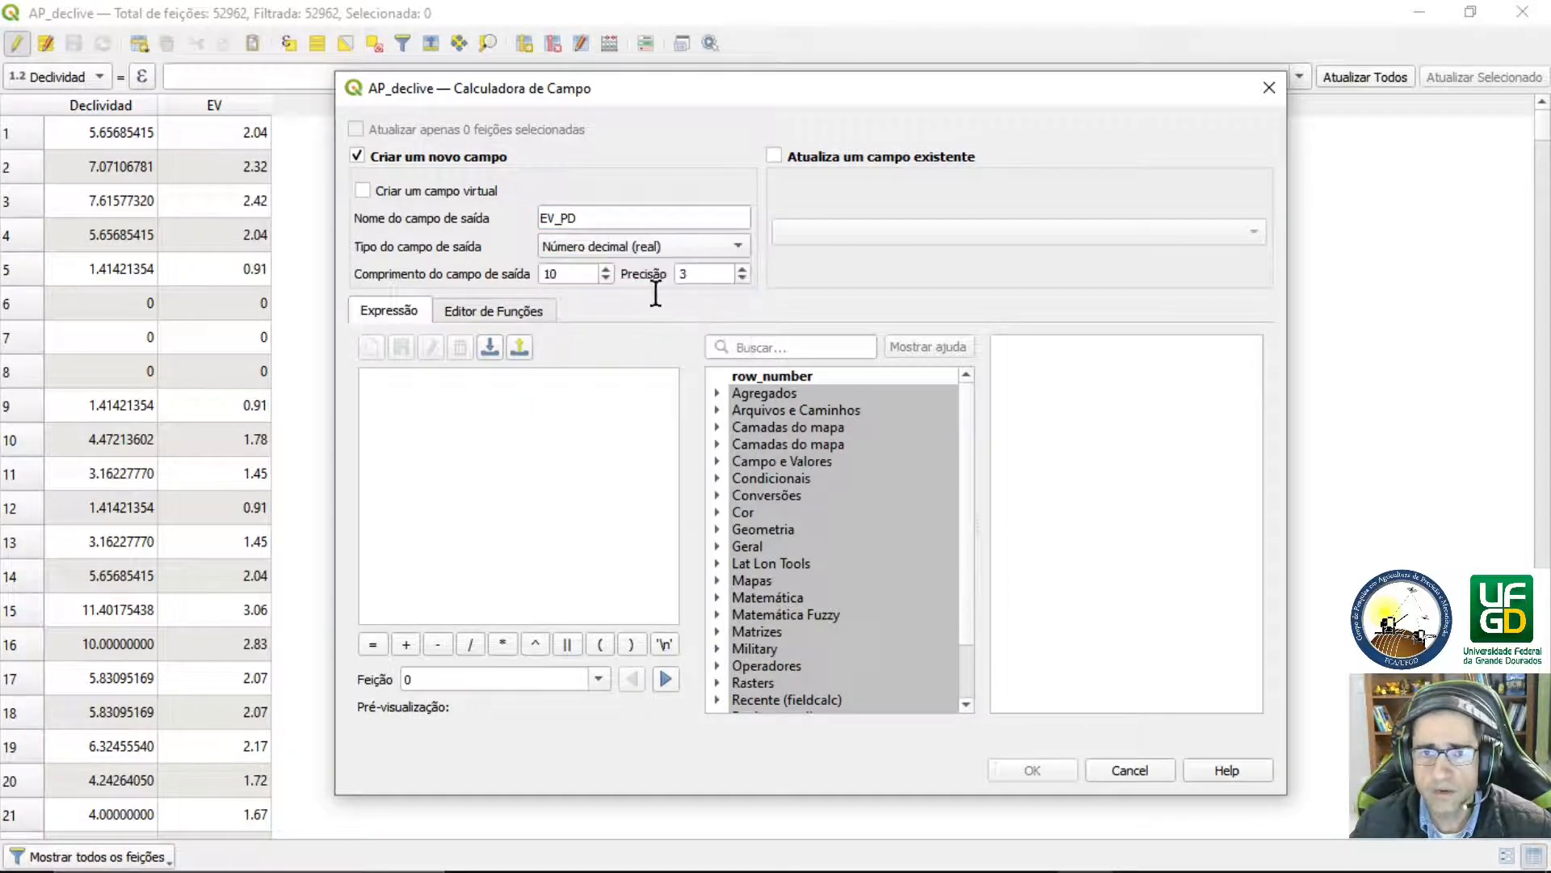
click(741, 279)
Calculate the EV_PD field with the expression "EV" * 4, save the layer edits and close the attribute table
click(717, 462)
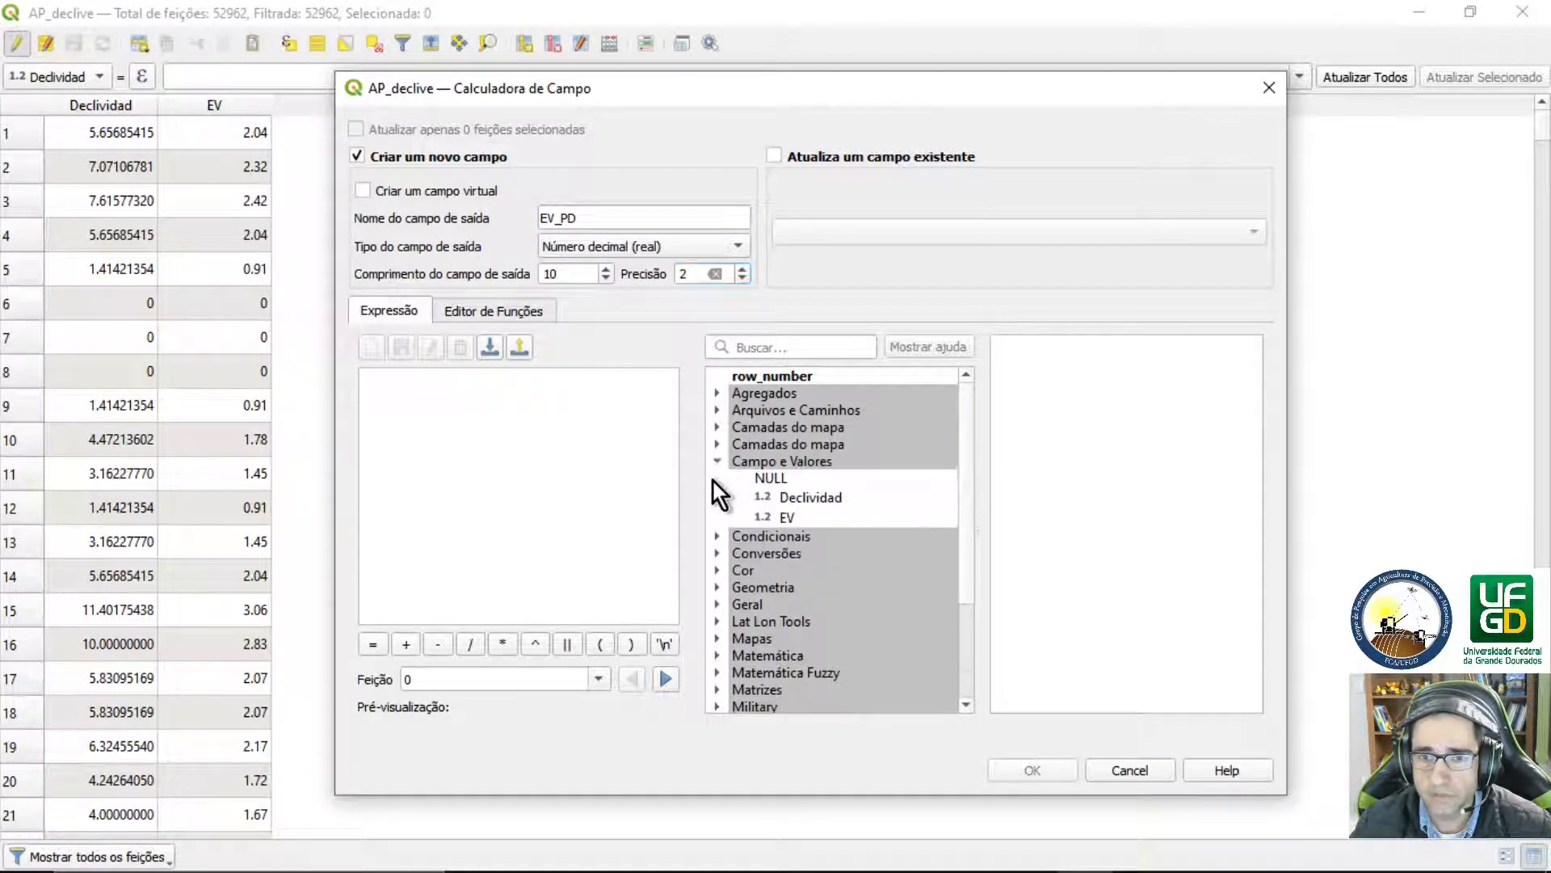
double_click(783, 517)
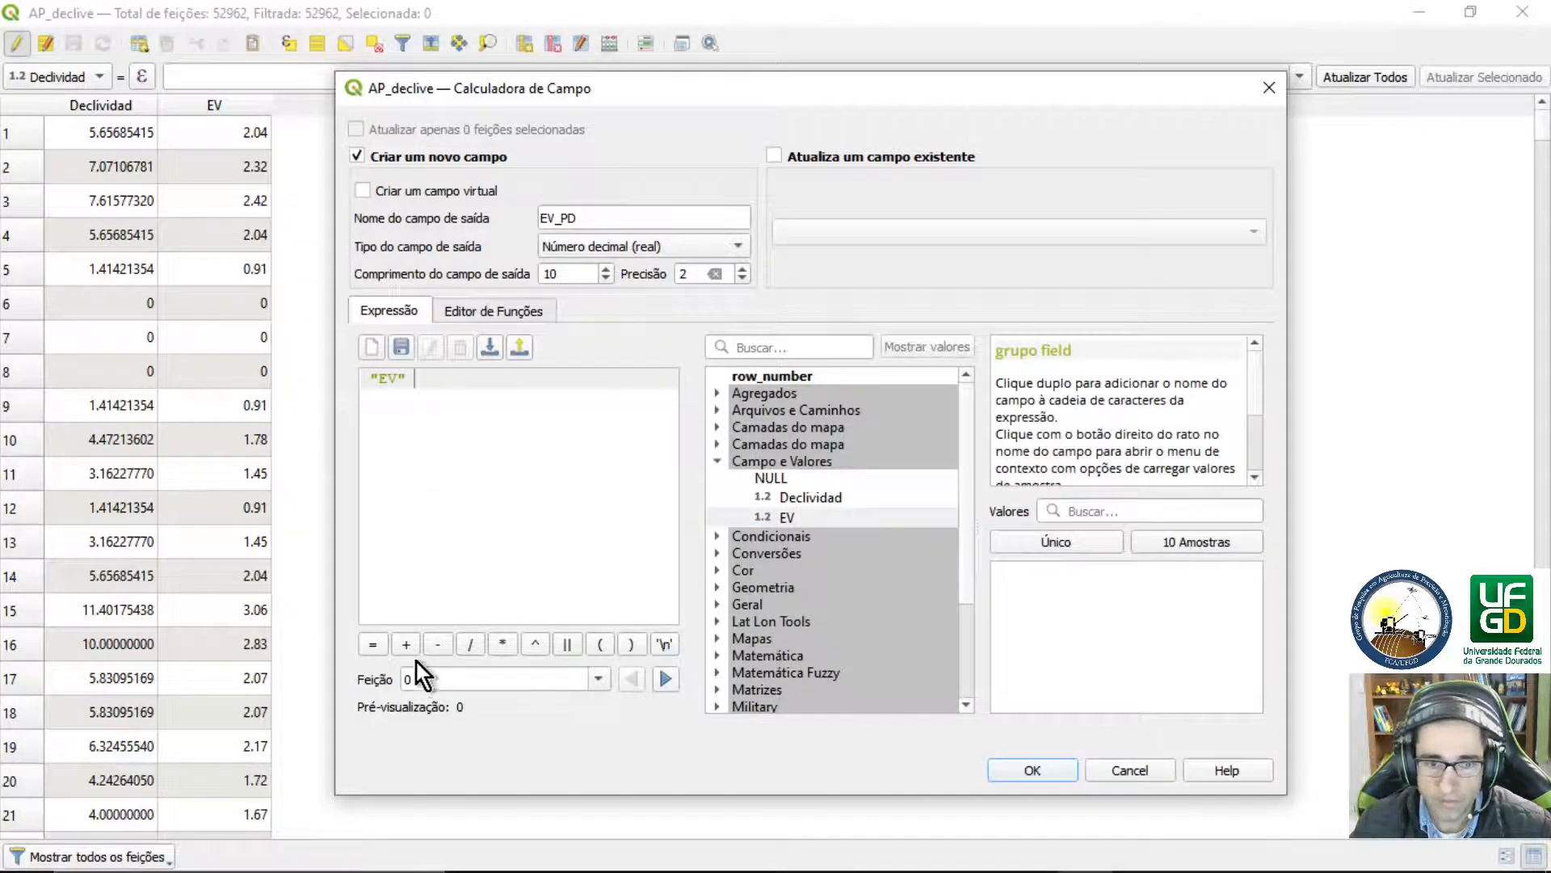
click(502, 643)
text(4)
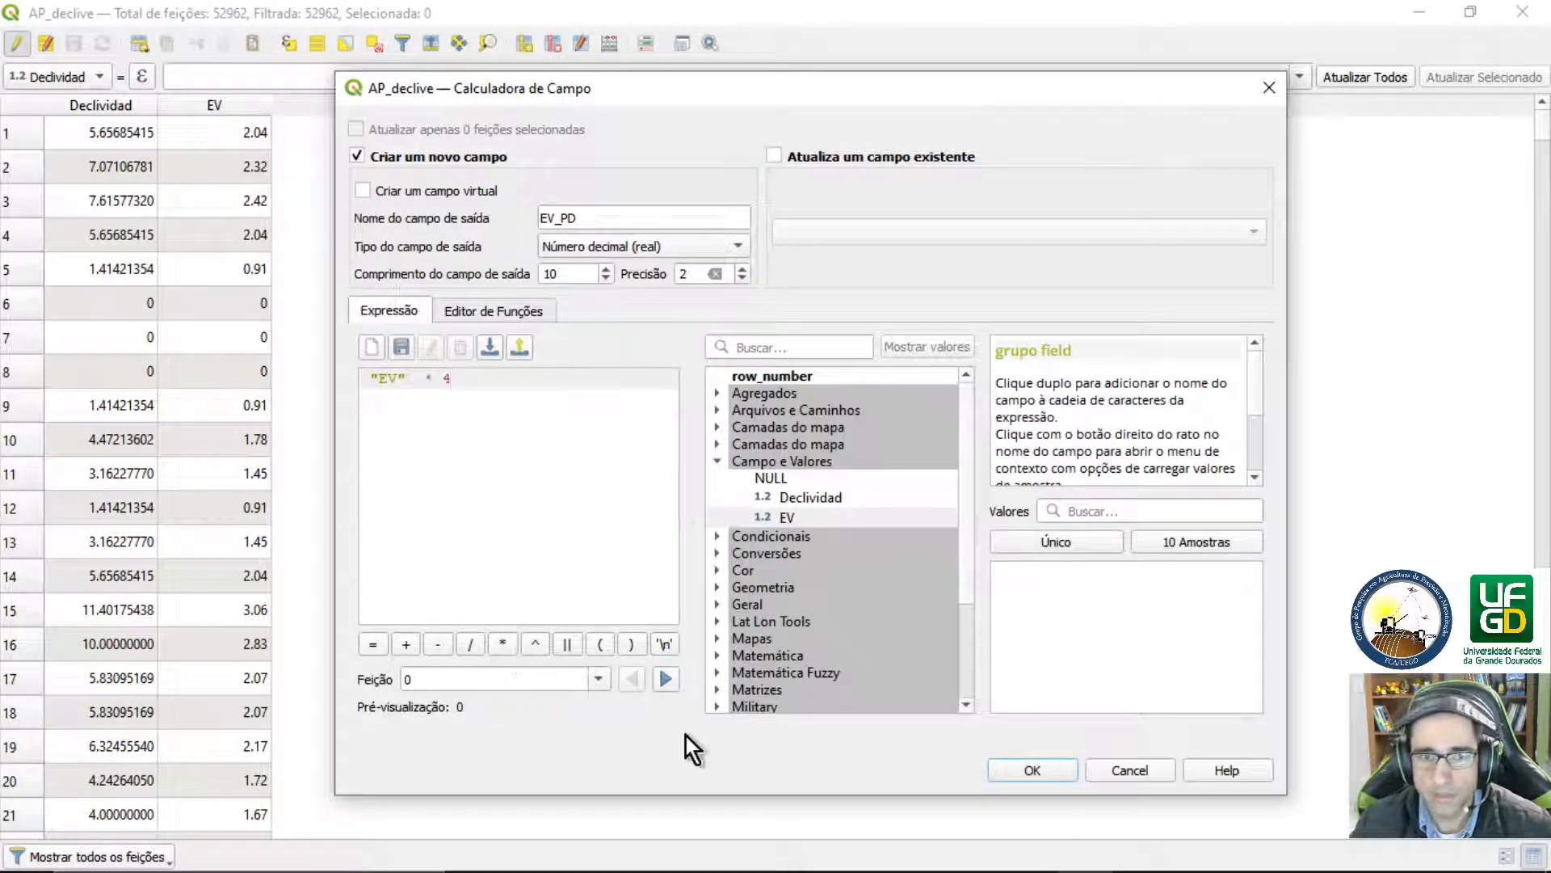
click(1030, 766)
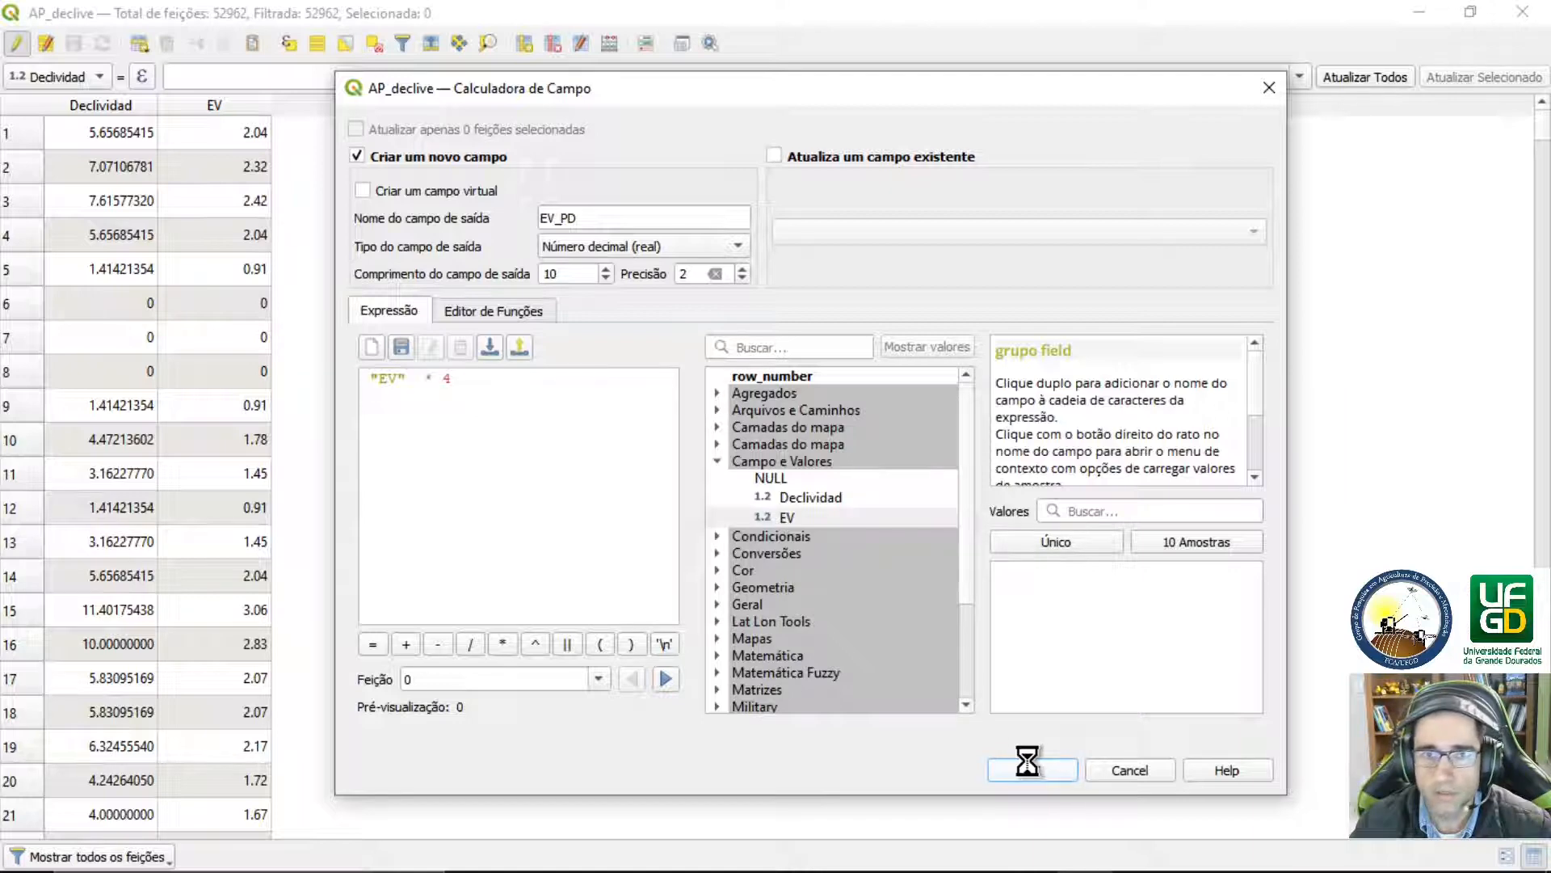
key(ctrl+e)
click(711, 464)
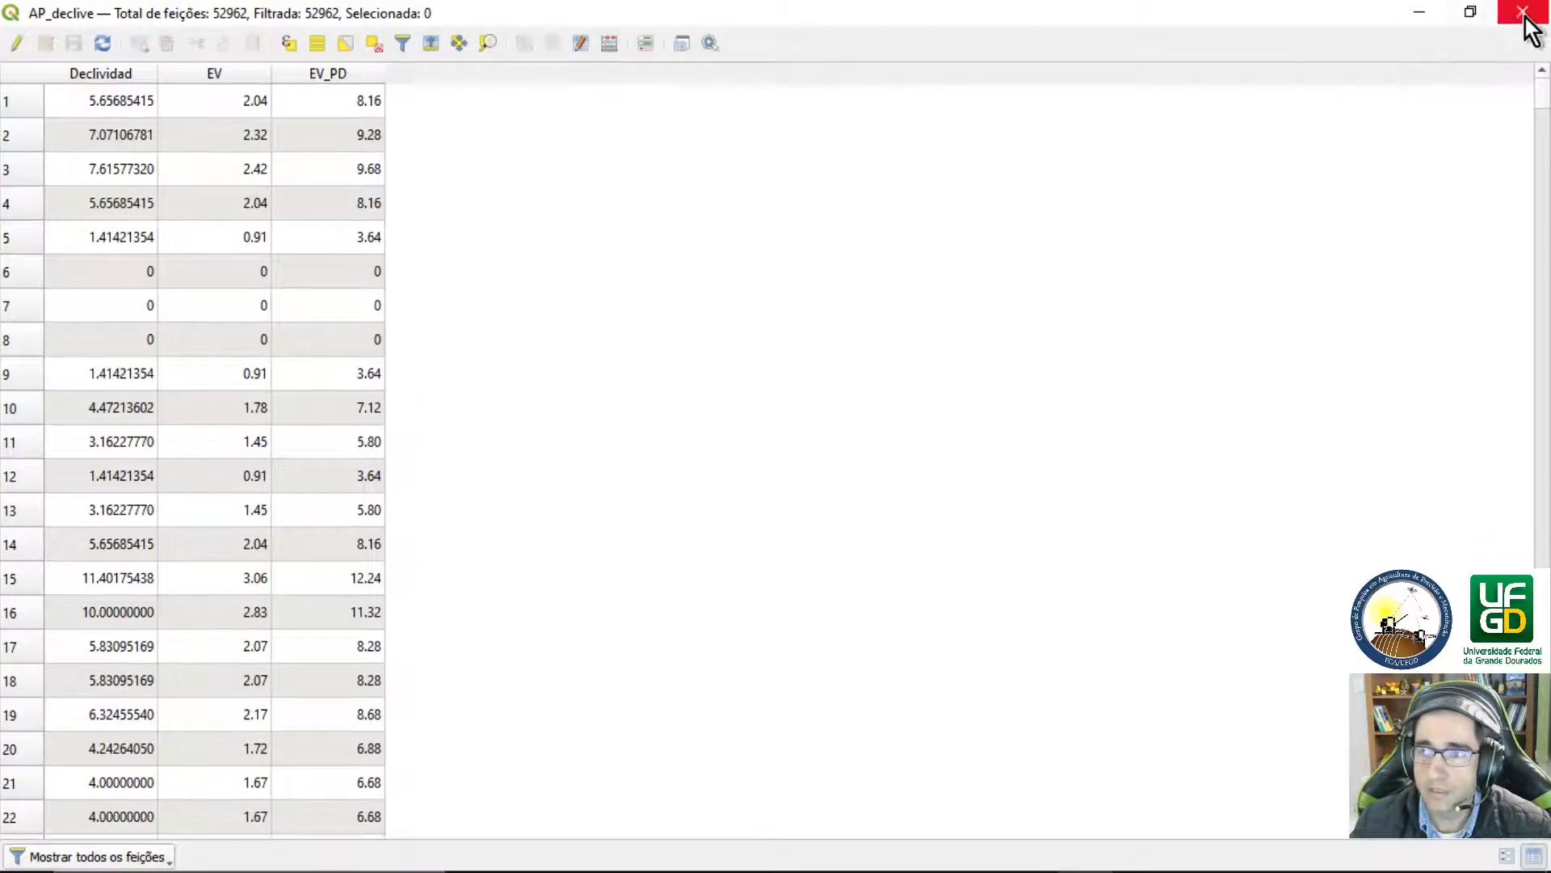
click(1527, 13)
Review the basic statistics of the EV_PD field in the AP_declive layer, then close the statistics and the processing toolbox
click(903, 71)
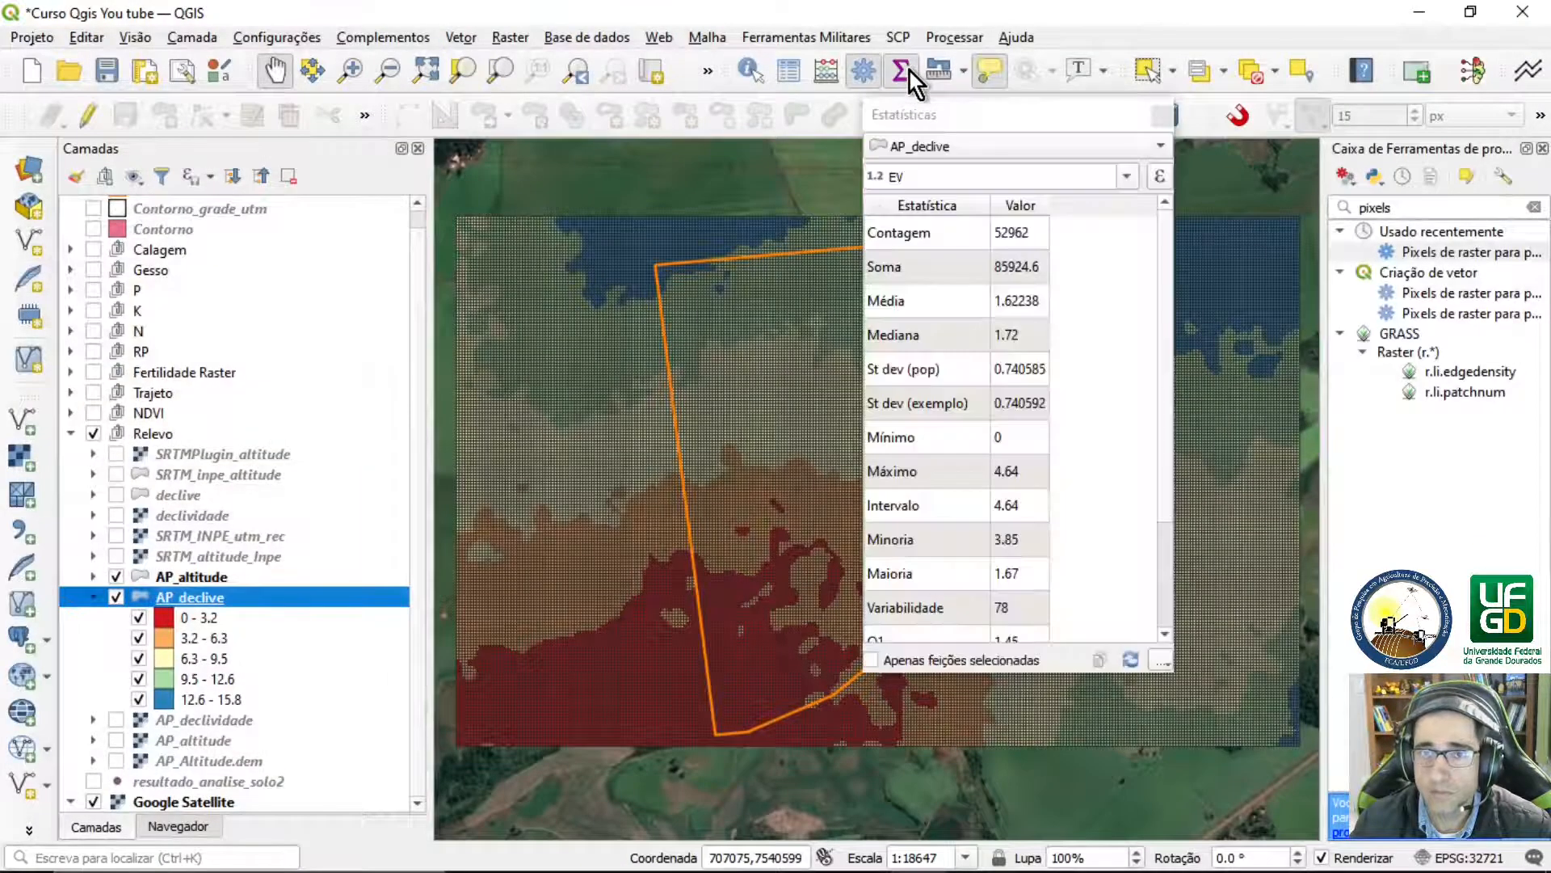
click(1085, 173)
text(EV)
click(1131, 183)
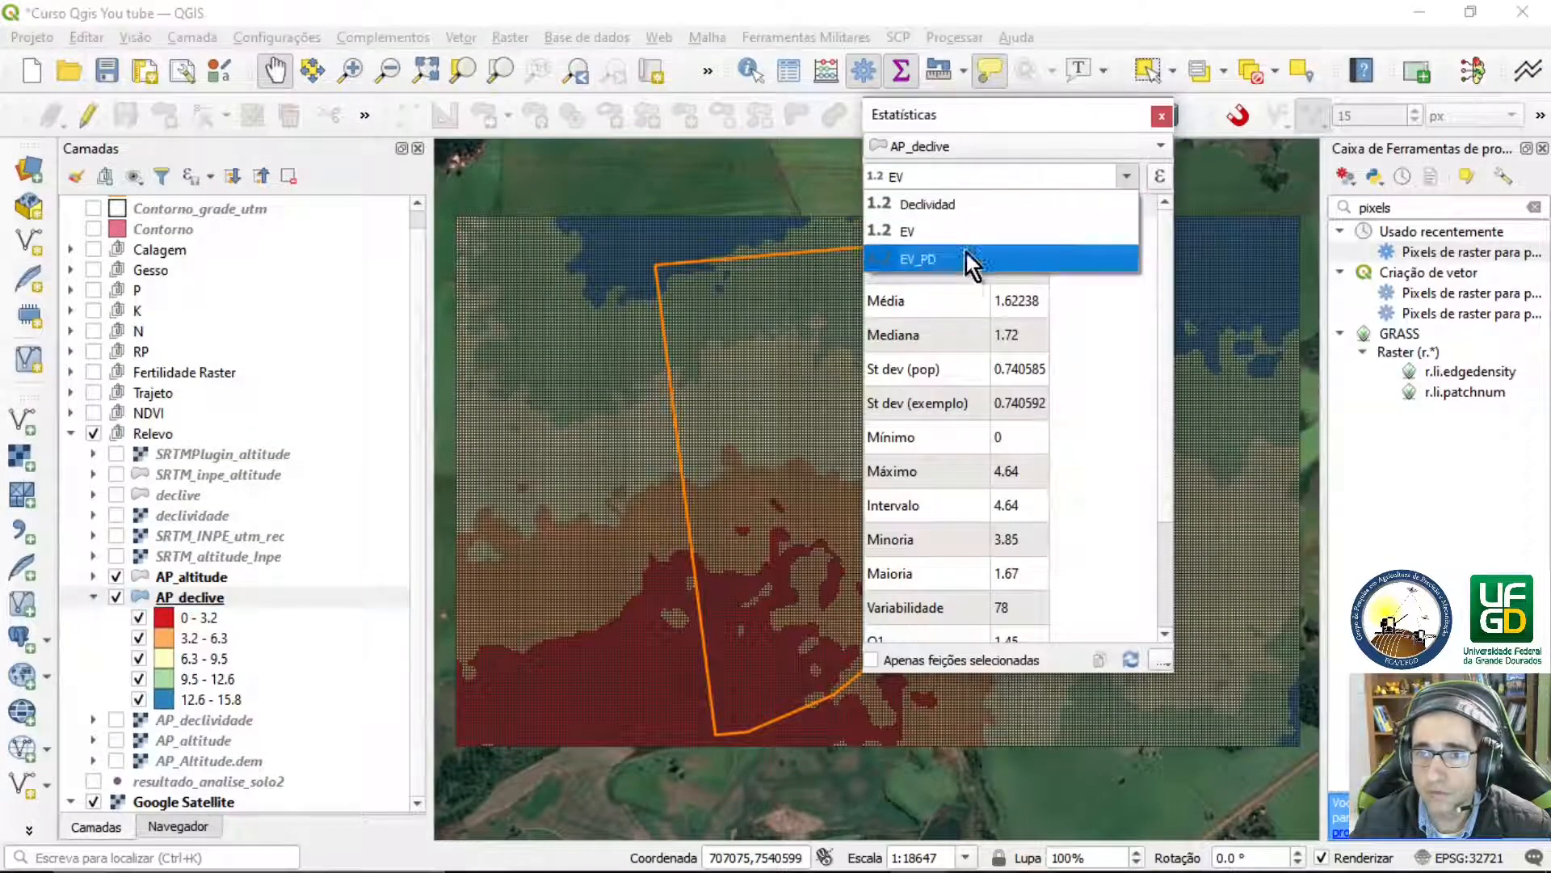
click(963, 258)
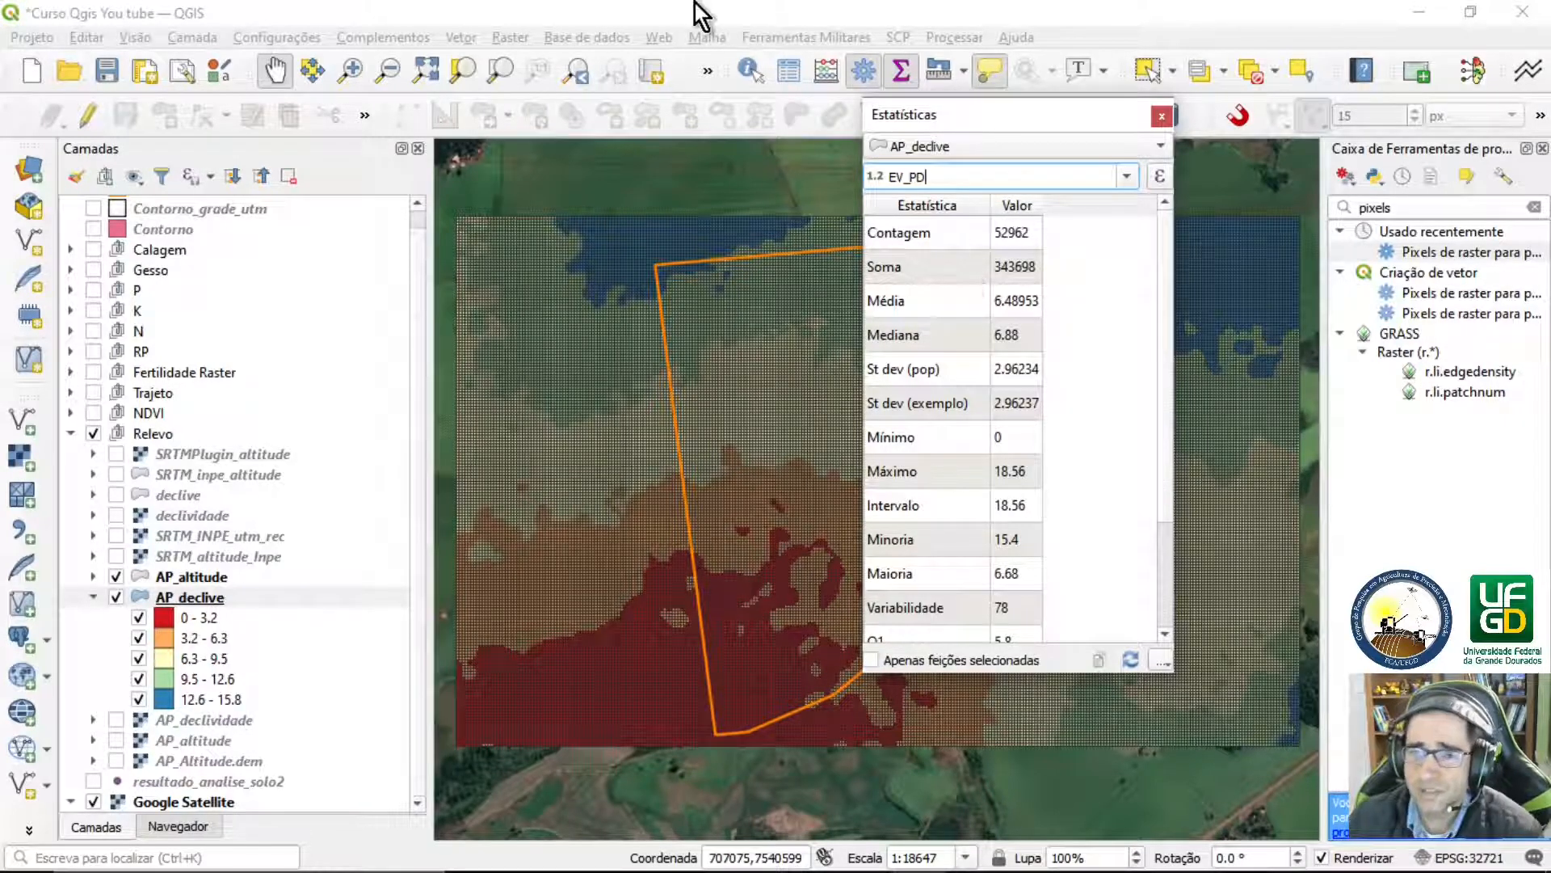
click(1164, 118)
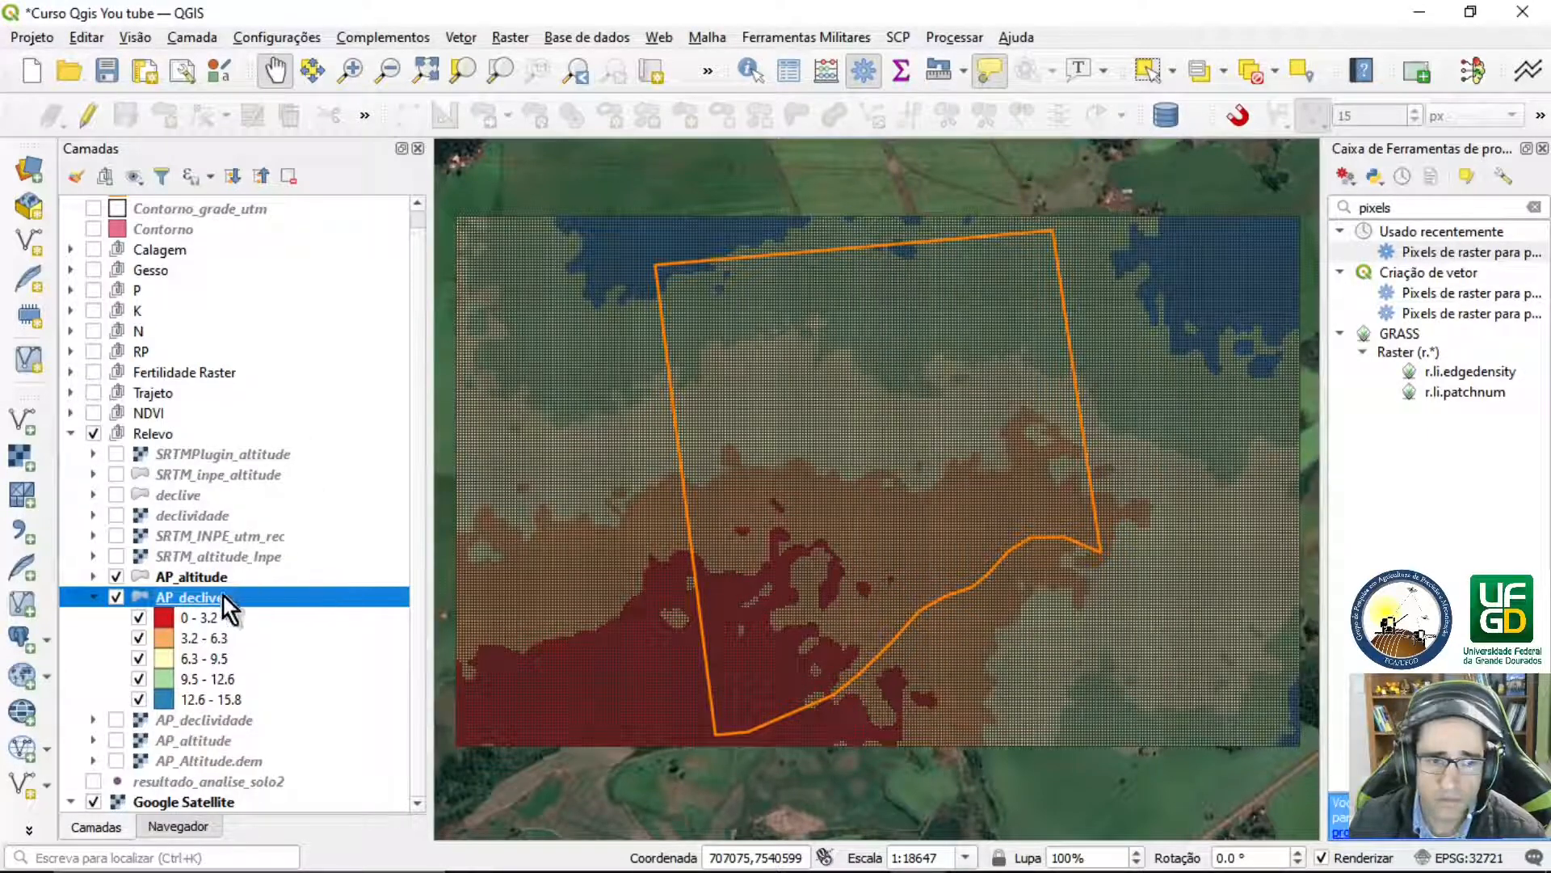
click(201, 580)
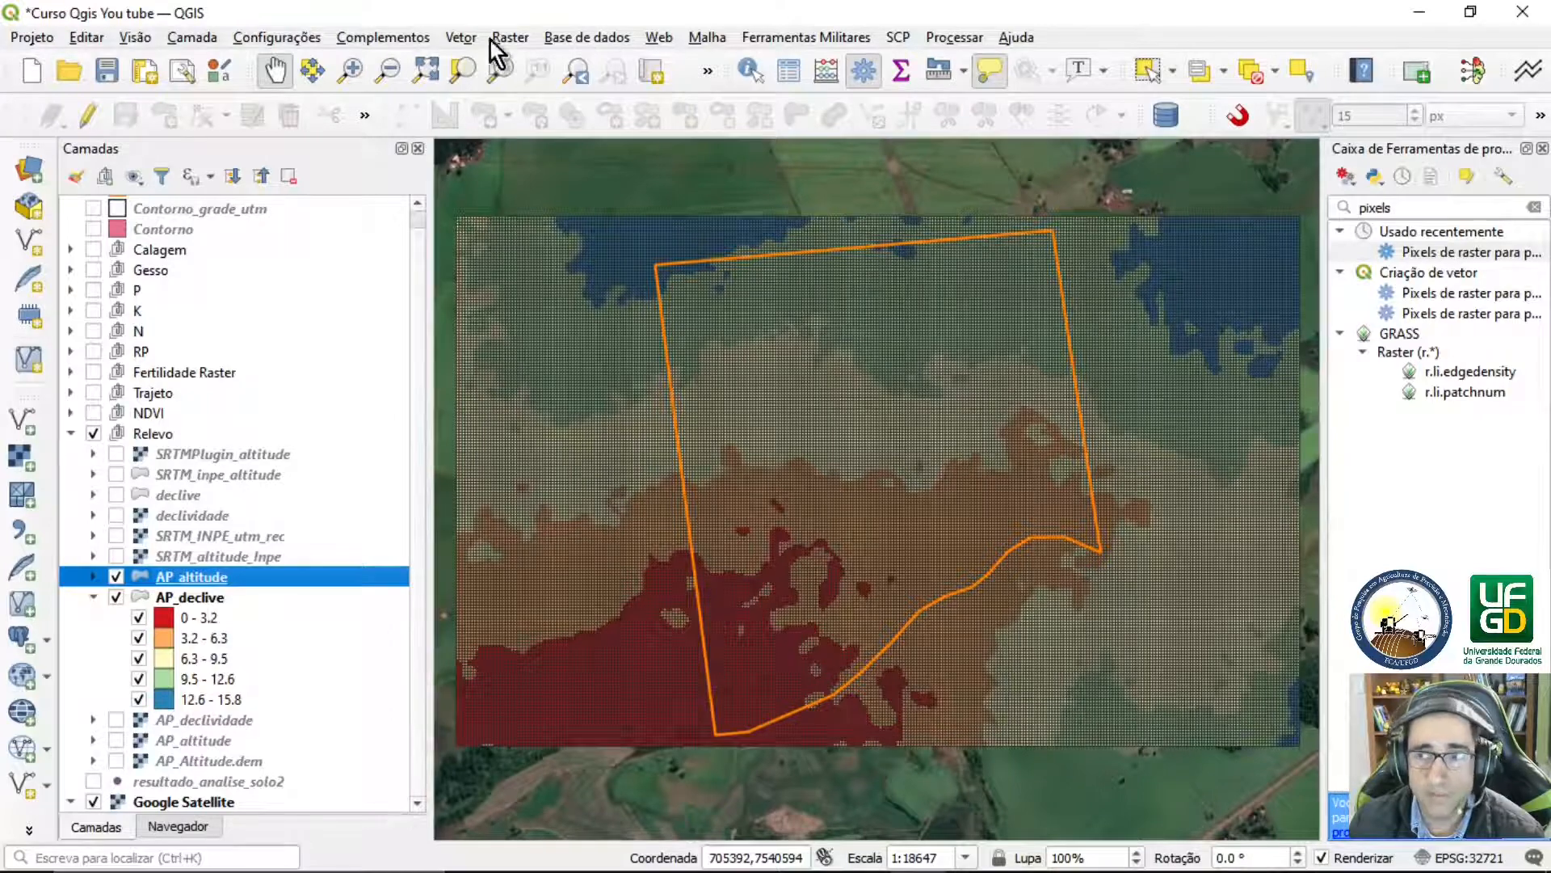
click(1543, 148)
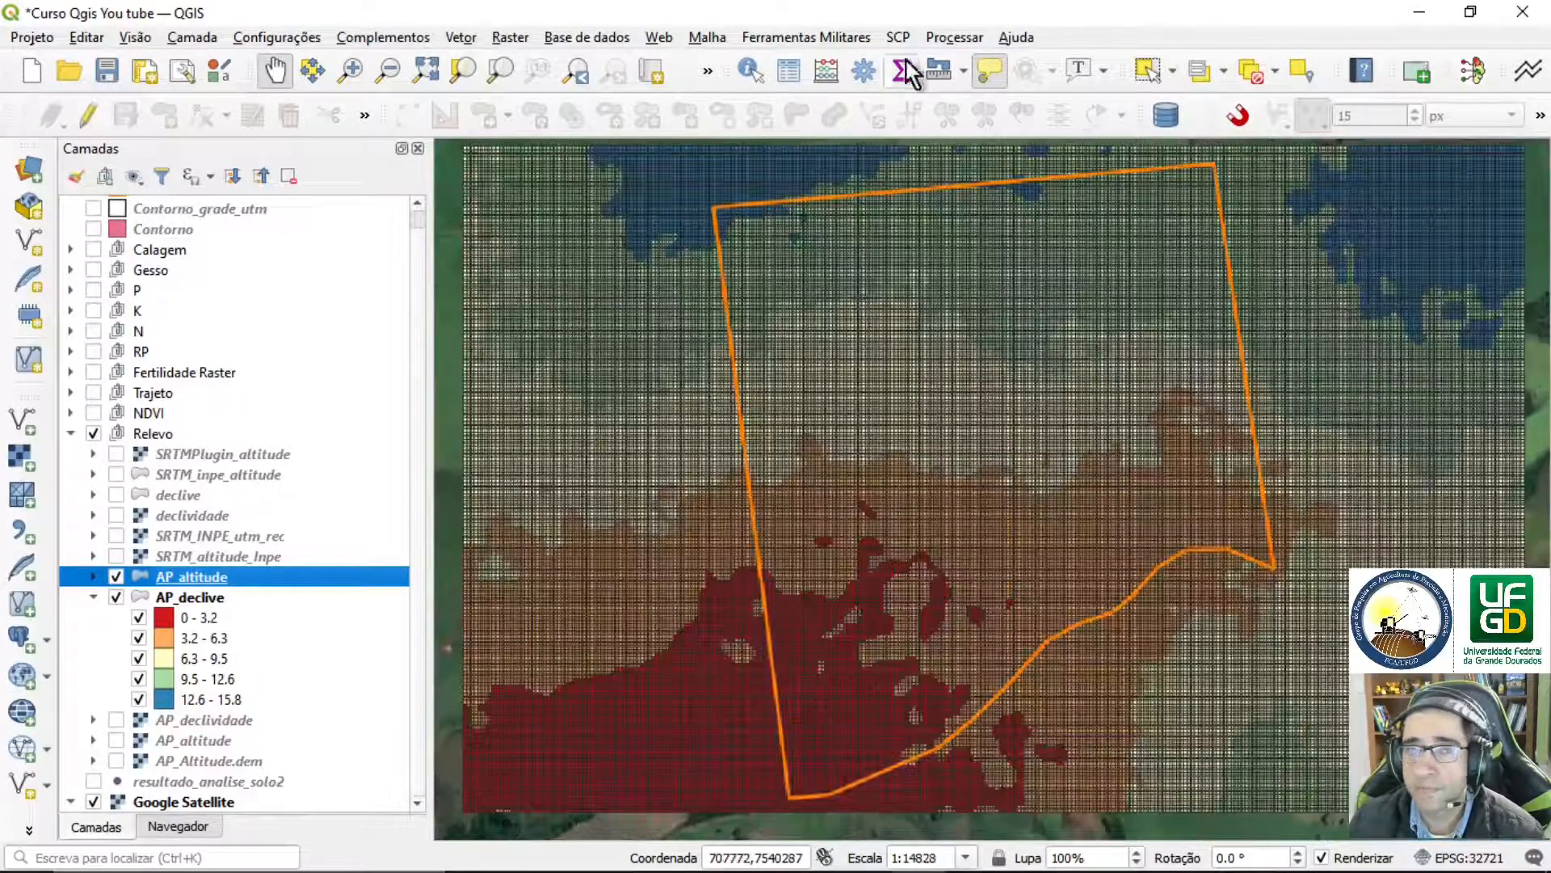
click(508, 37)
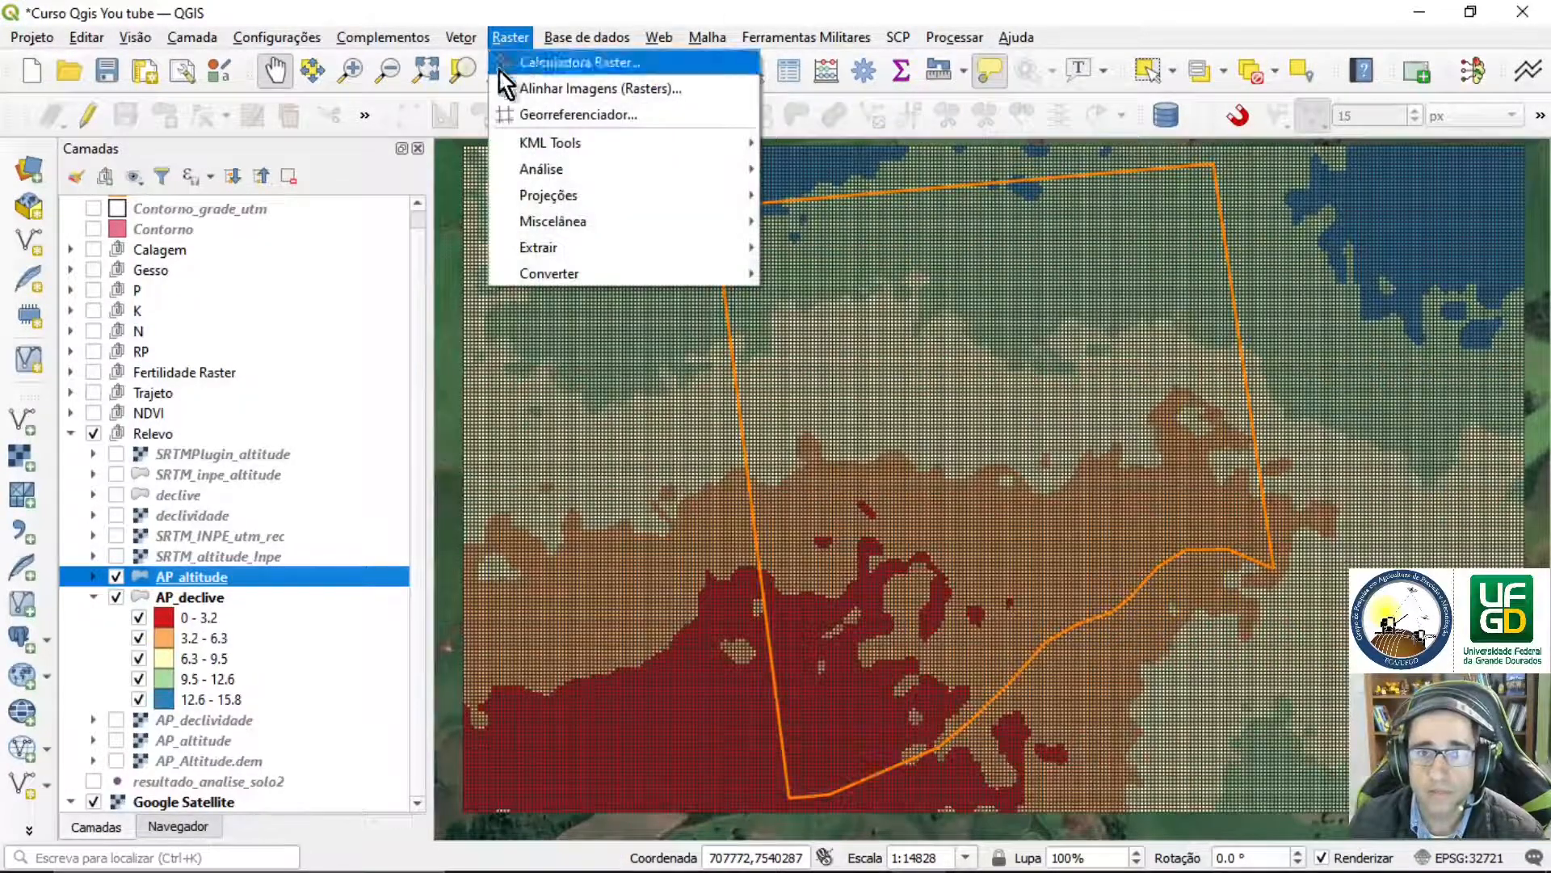
mouse_move(660, 244)
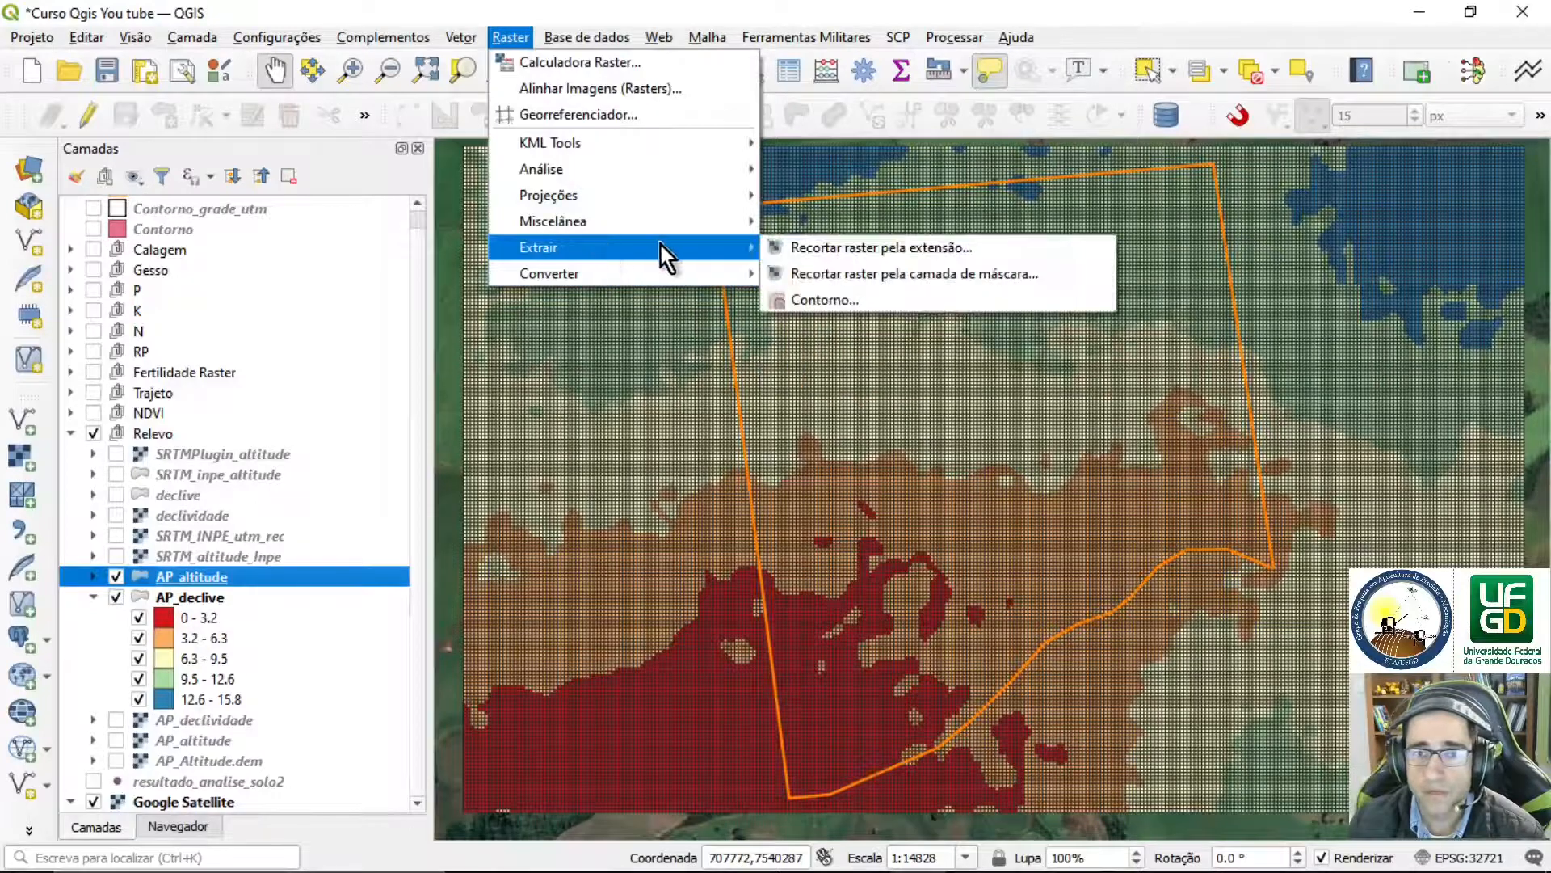
click(820, 302)
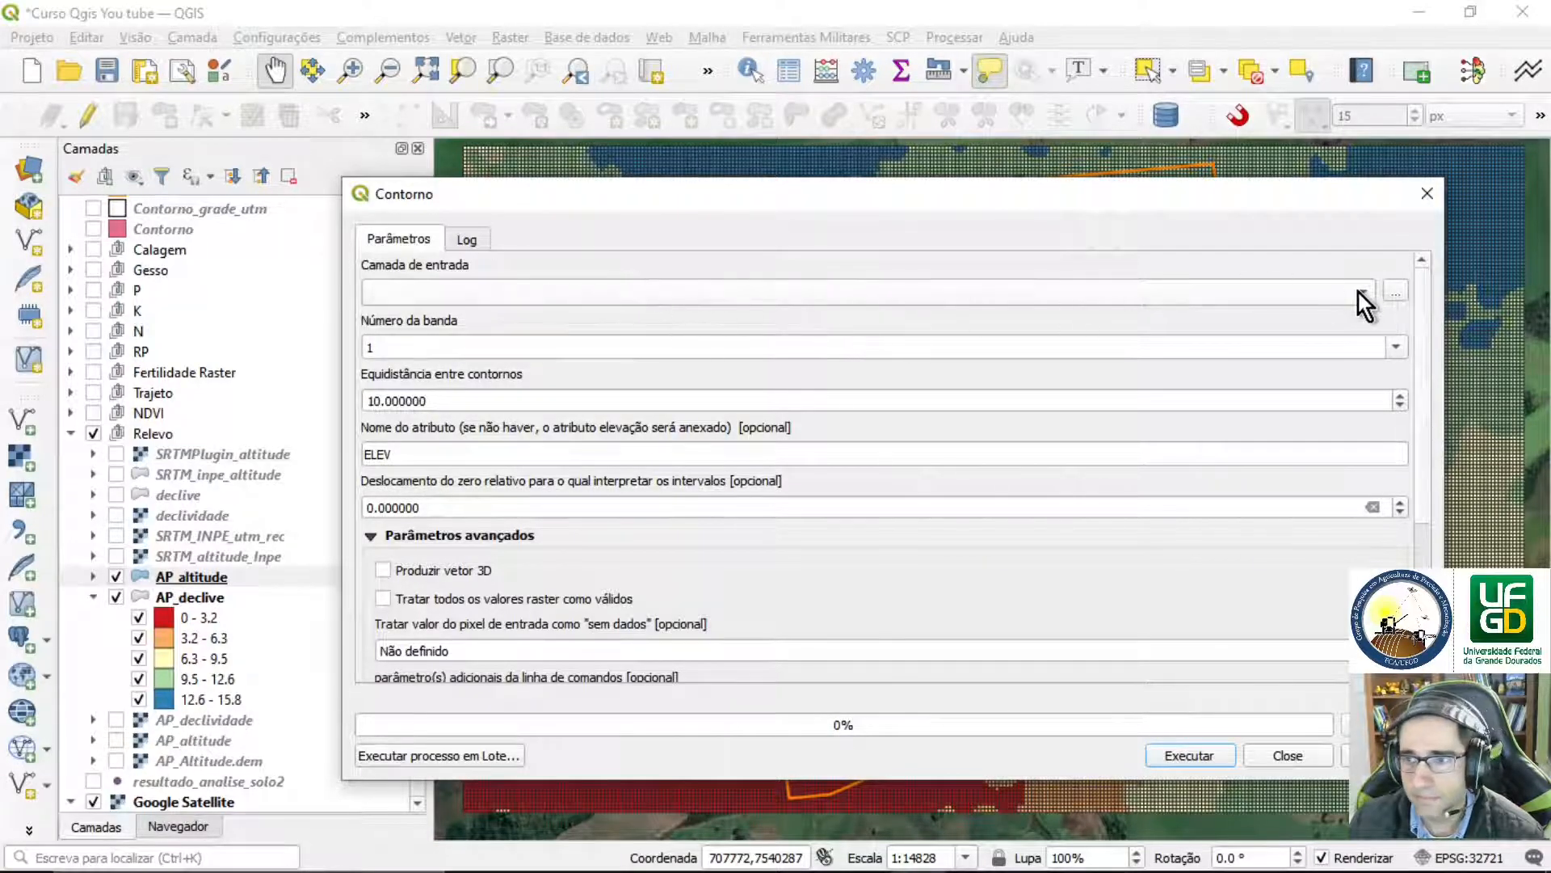
click(1426, 193)
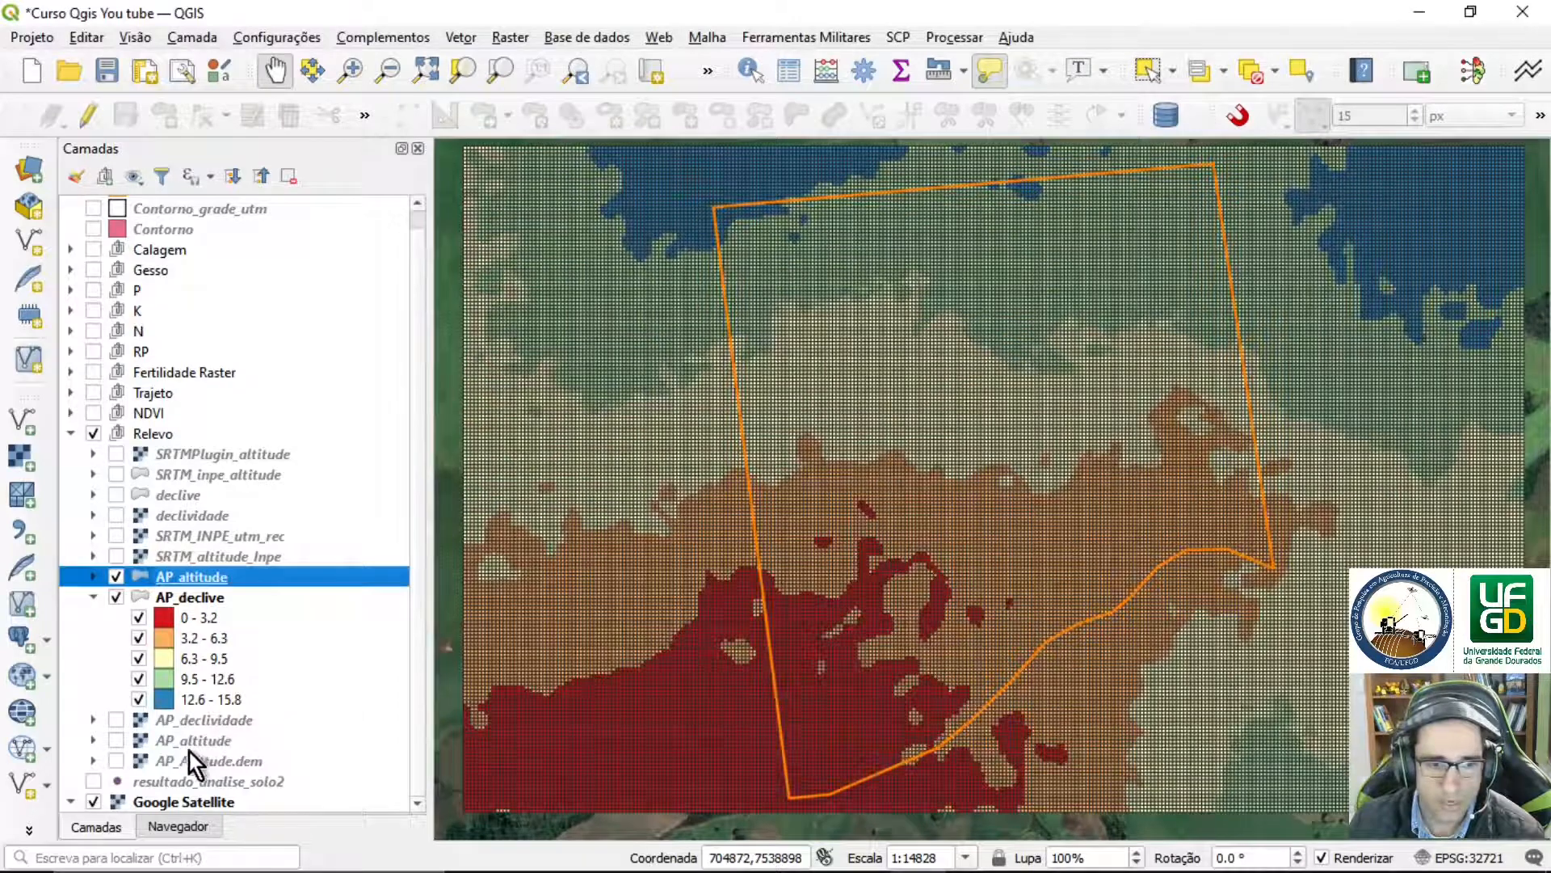
Set up a contour extraction from the AP_altitude raster with an interval of 6 and the elevation attribute named Cota
click(186, 741)
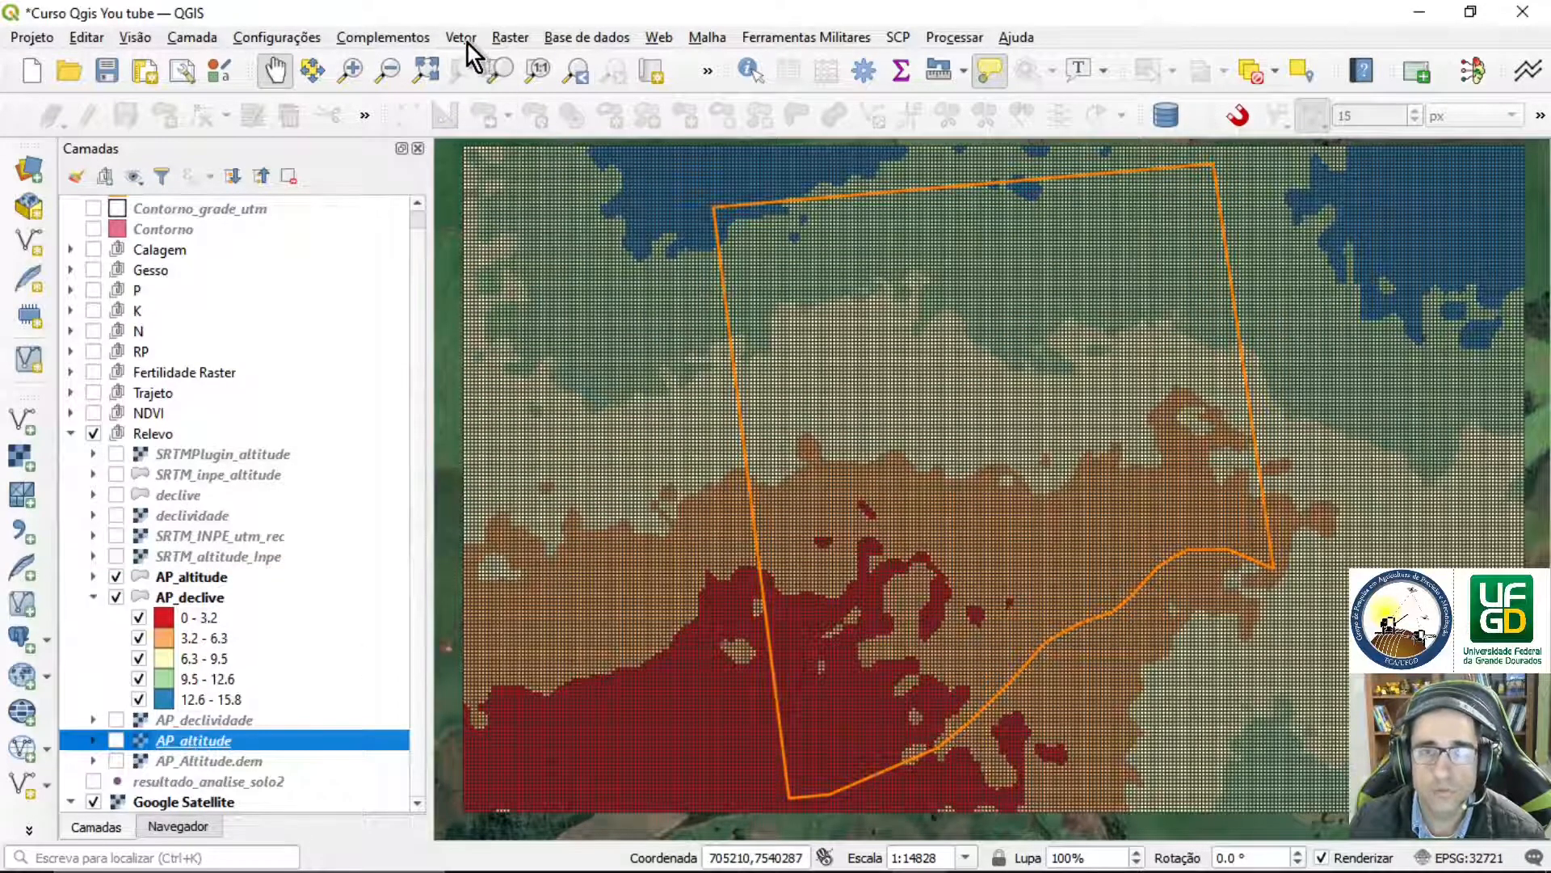
click(511, 38)
mouse_move(592, 247)
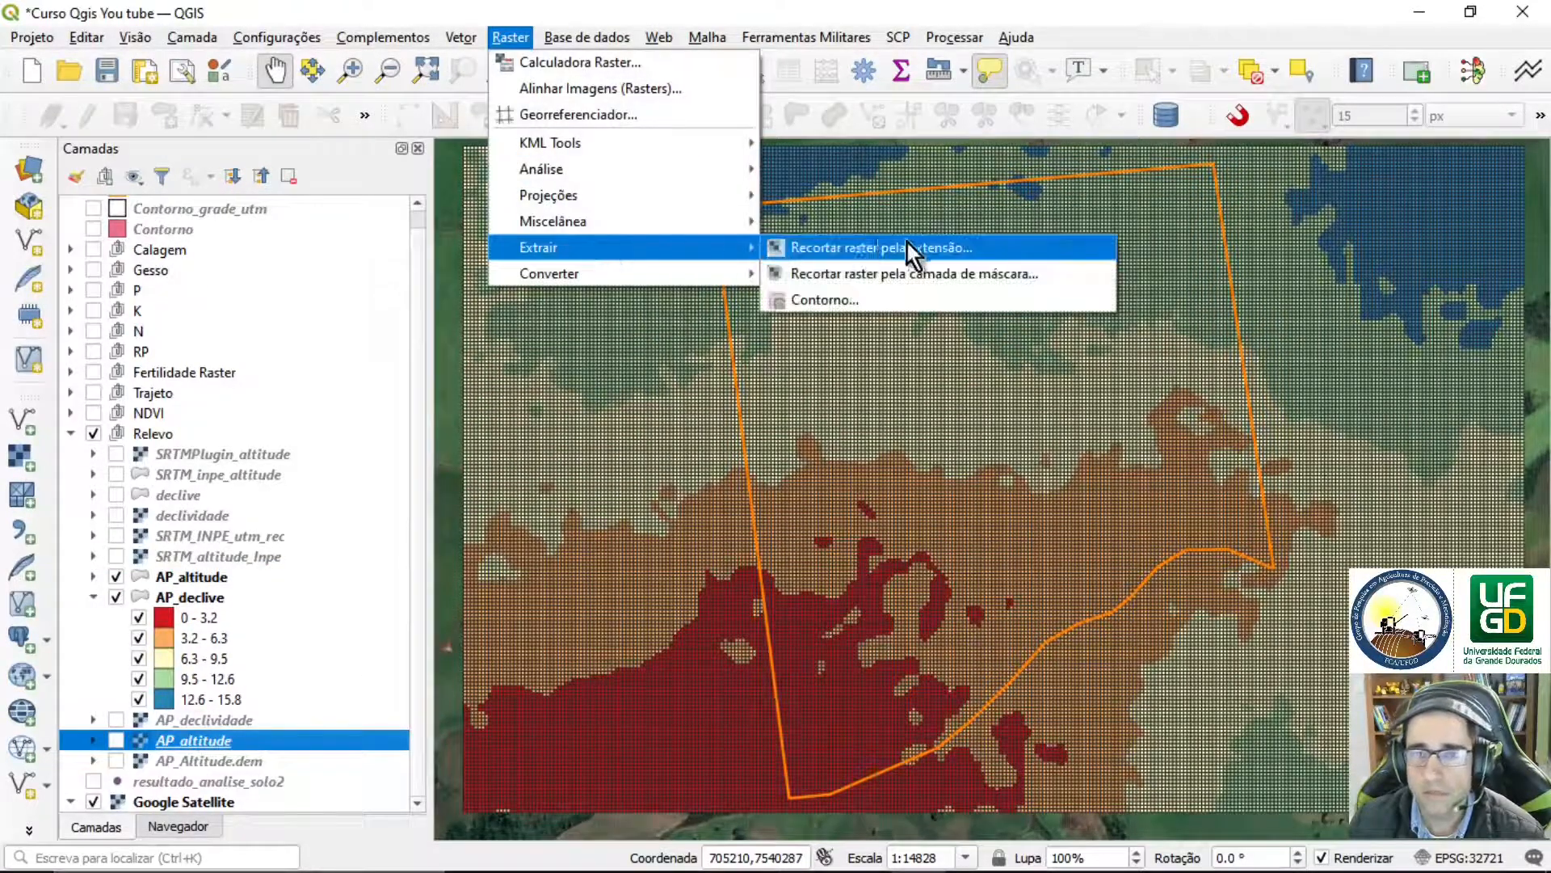
click(863, 298)
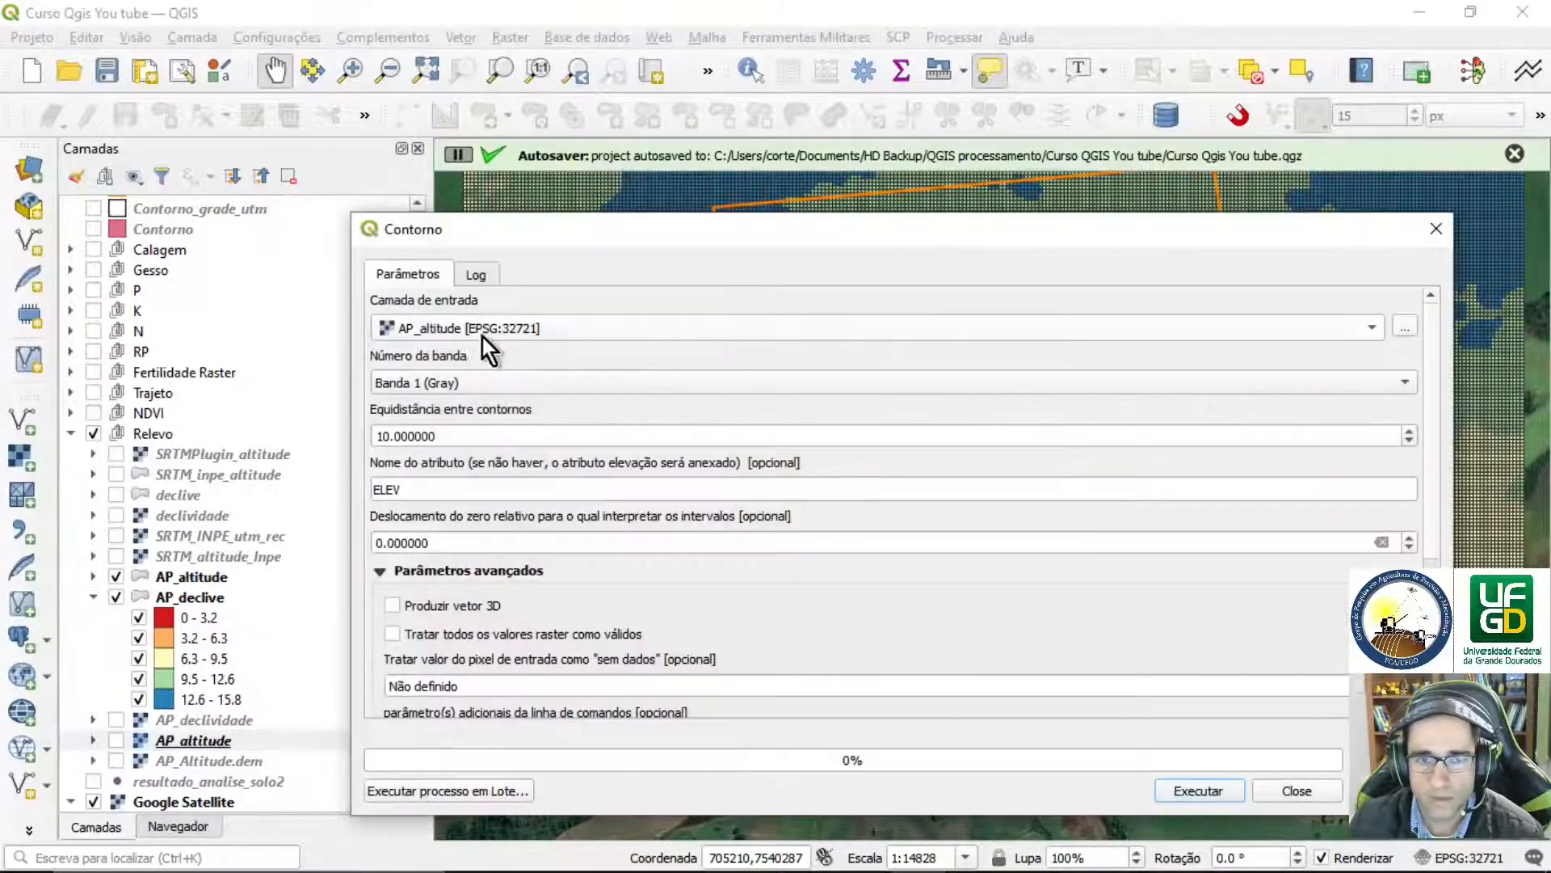
double_click(386, 437)
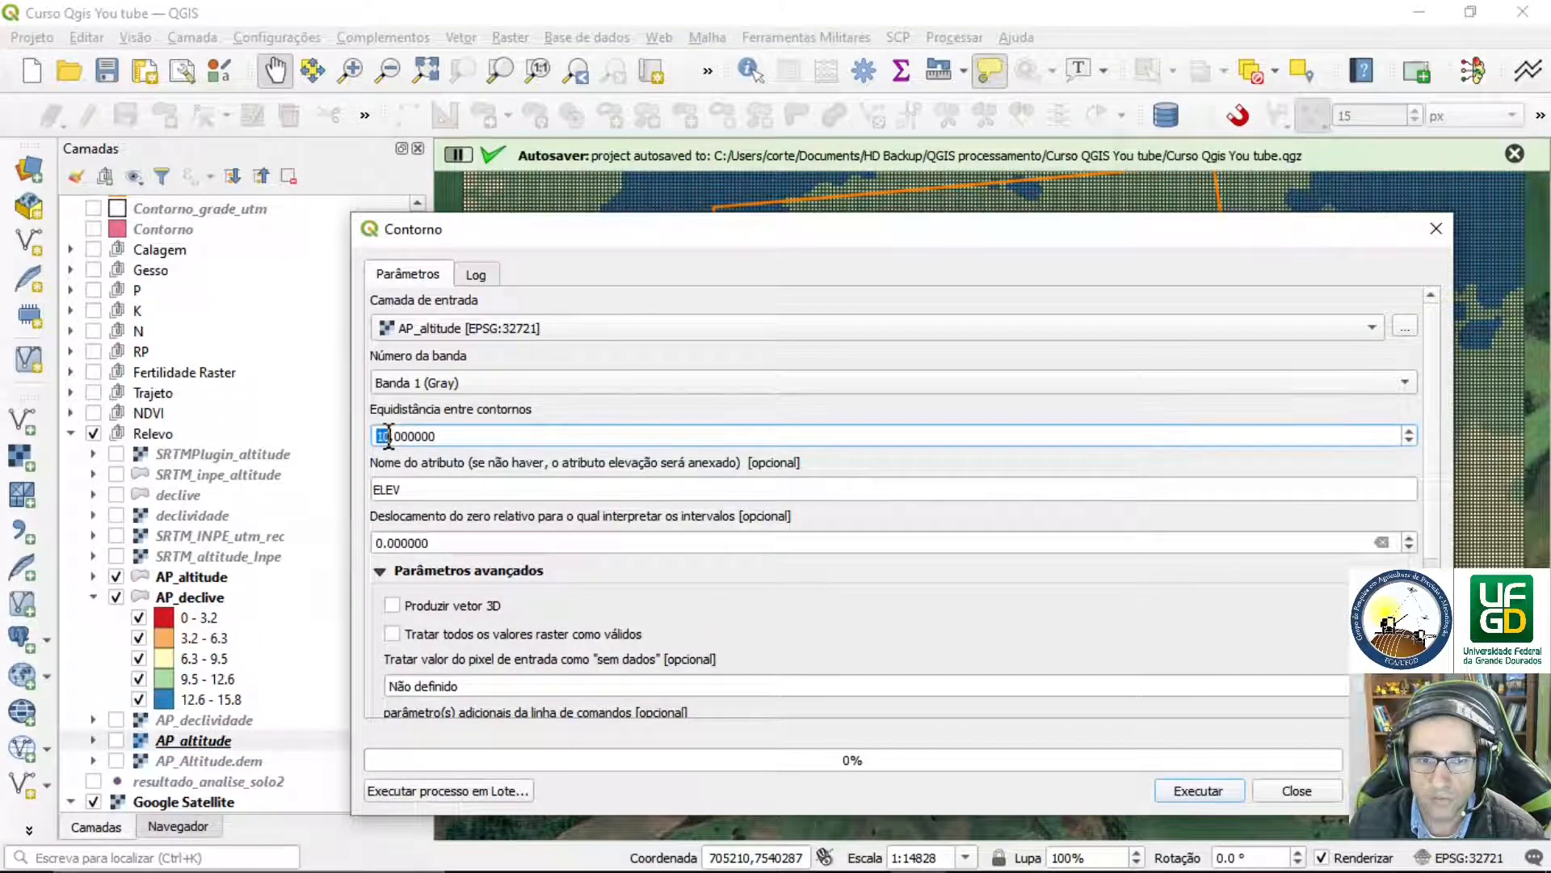
text(6.5)
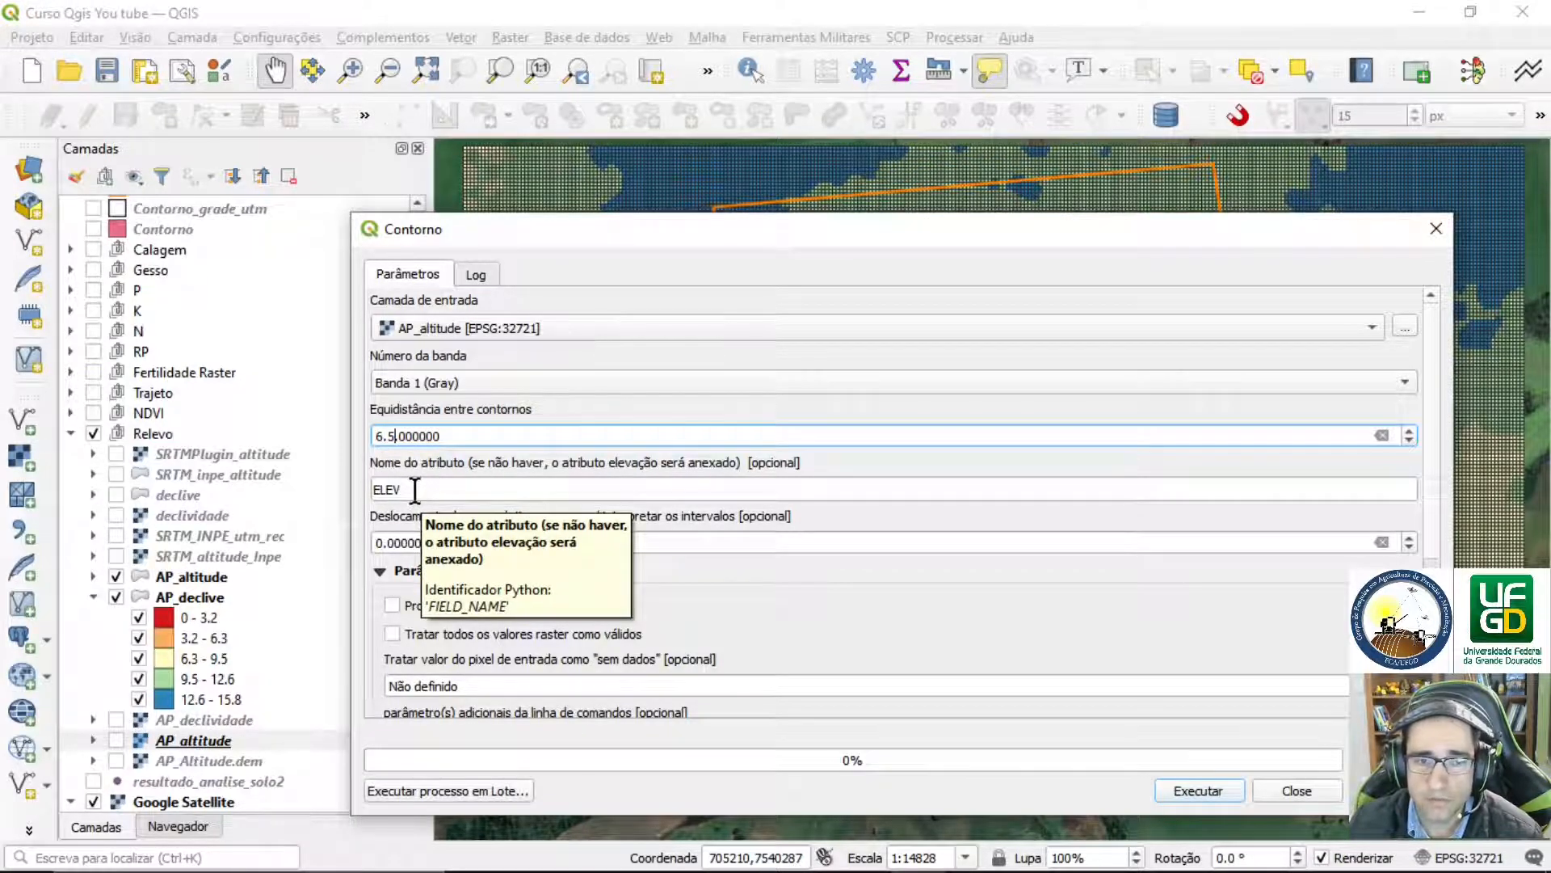
key(Tab)
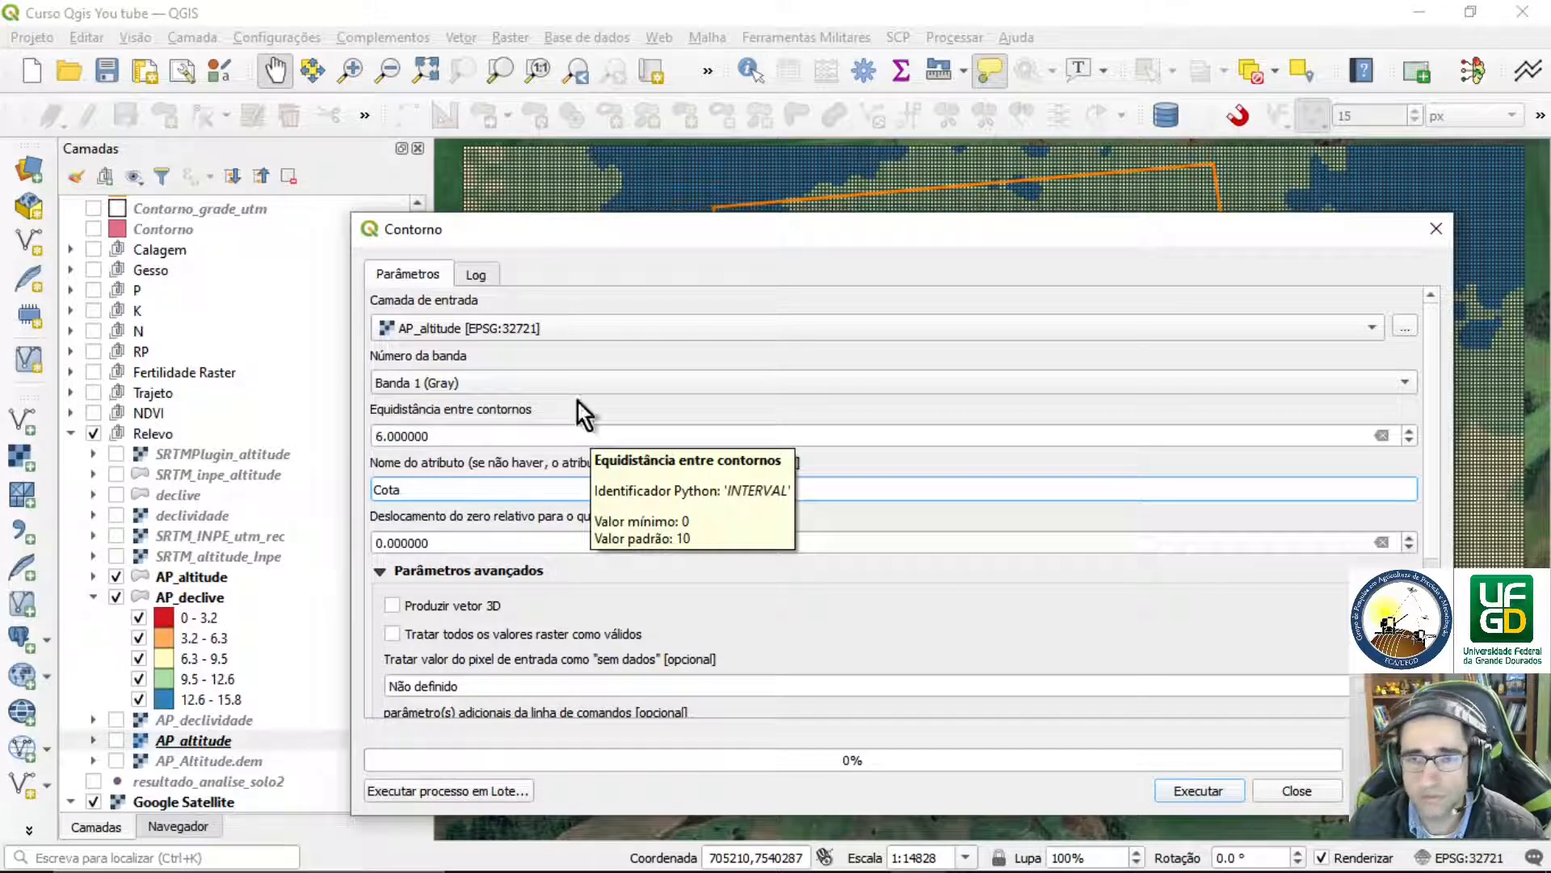
Set the interval between contours to 6.5
drag(771, 235, 792, 168)
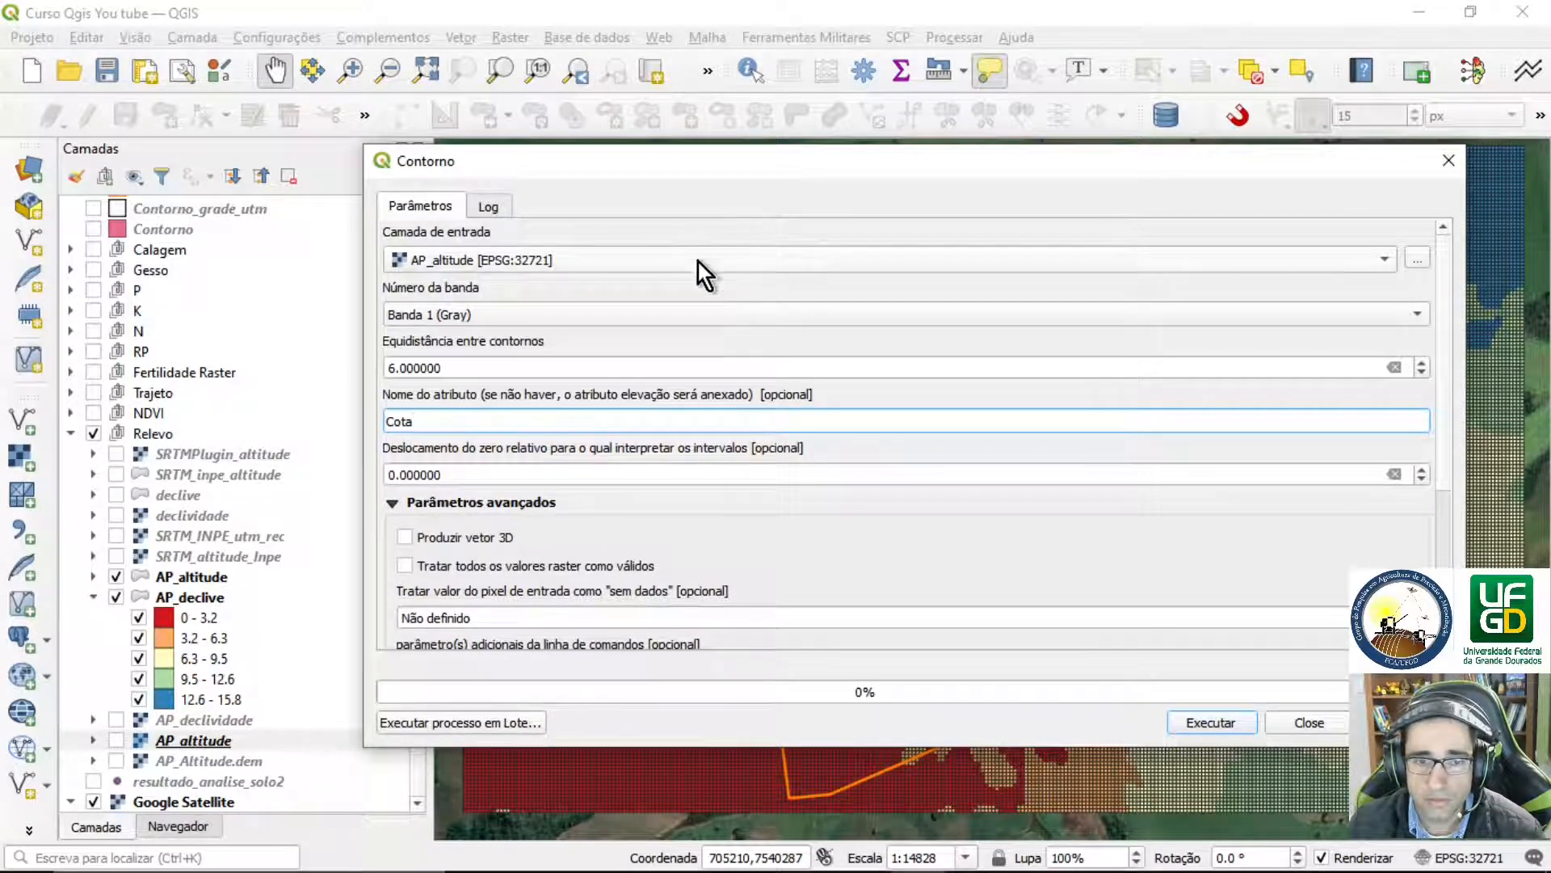
drag(1450, 394, 1449, 400)
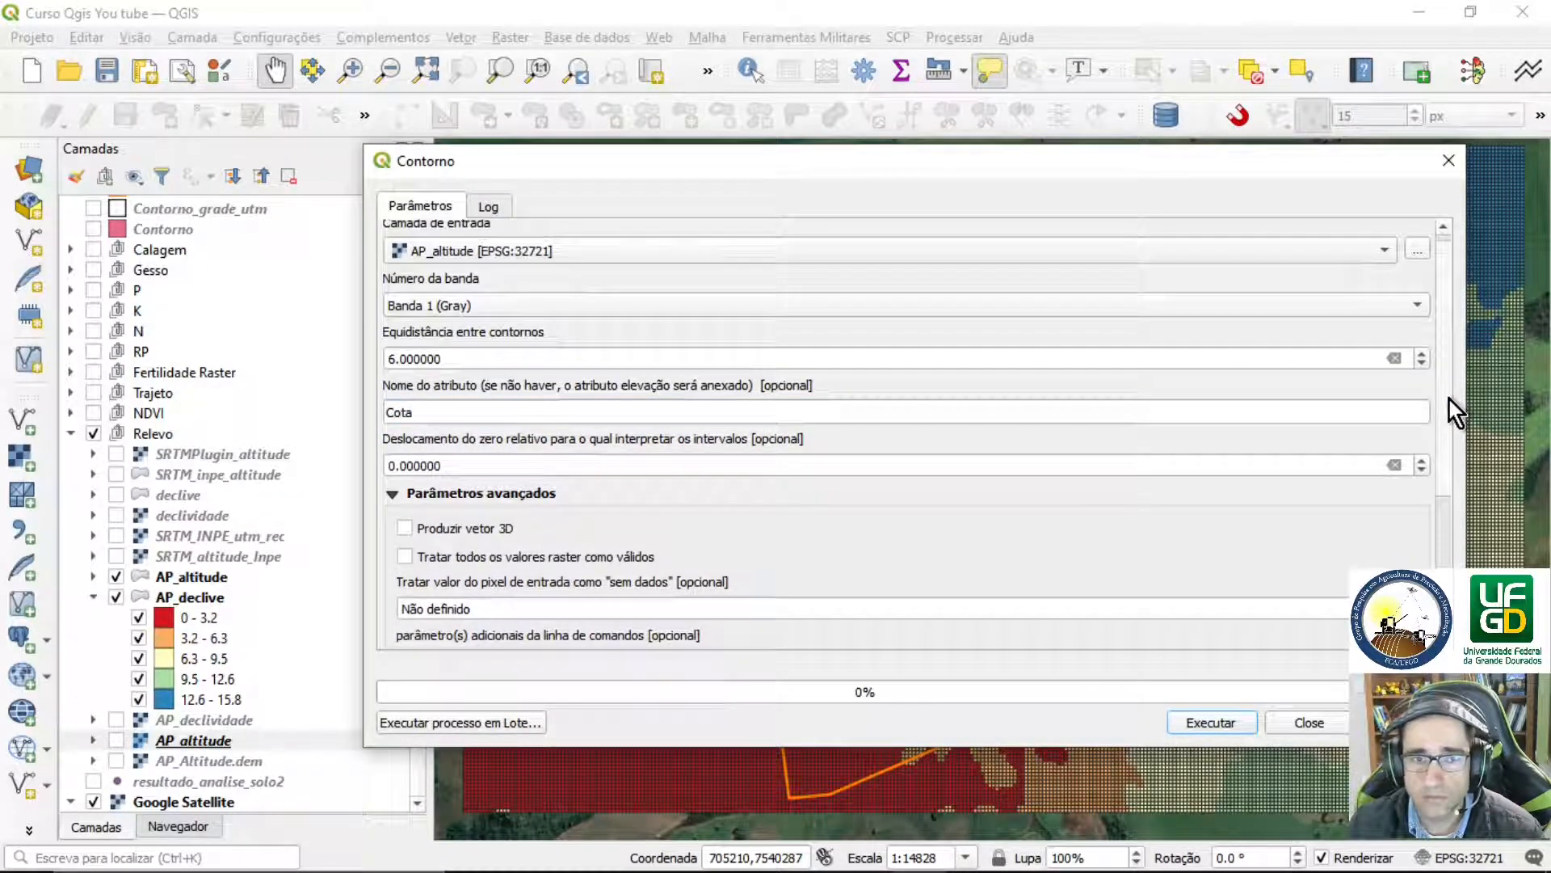
click(407, 358)
key(BackSpace)
text(5)
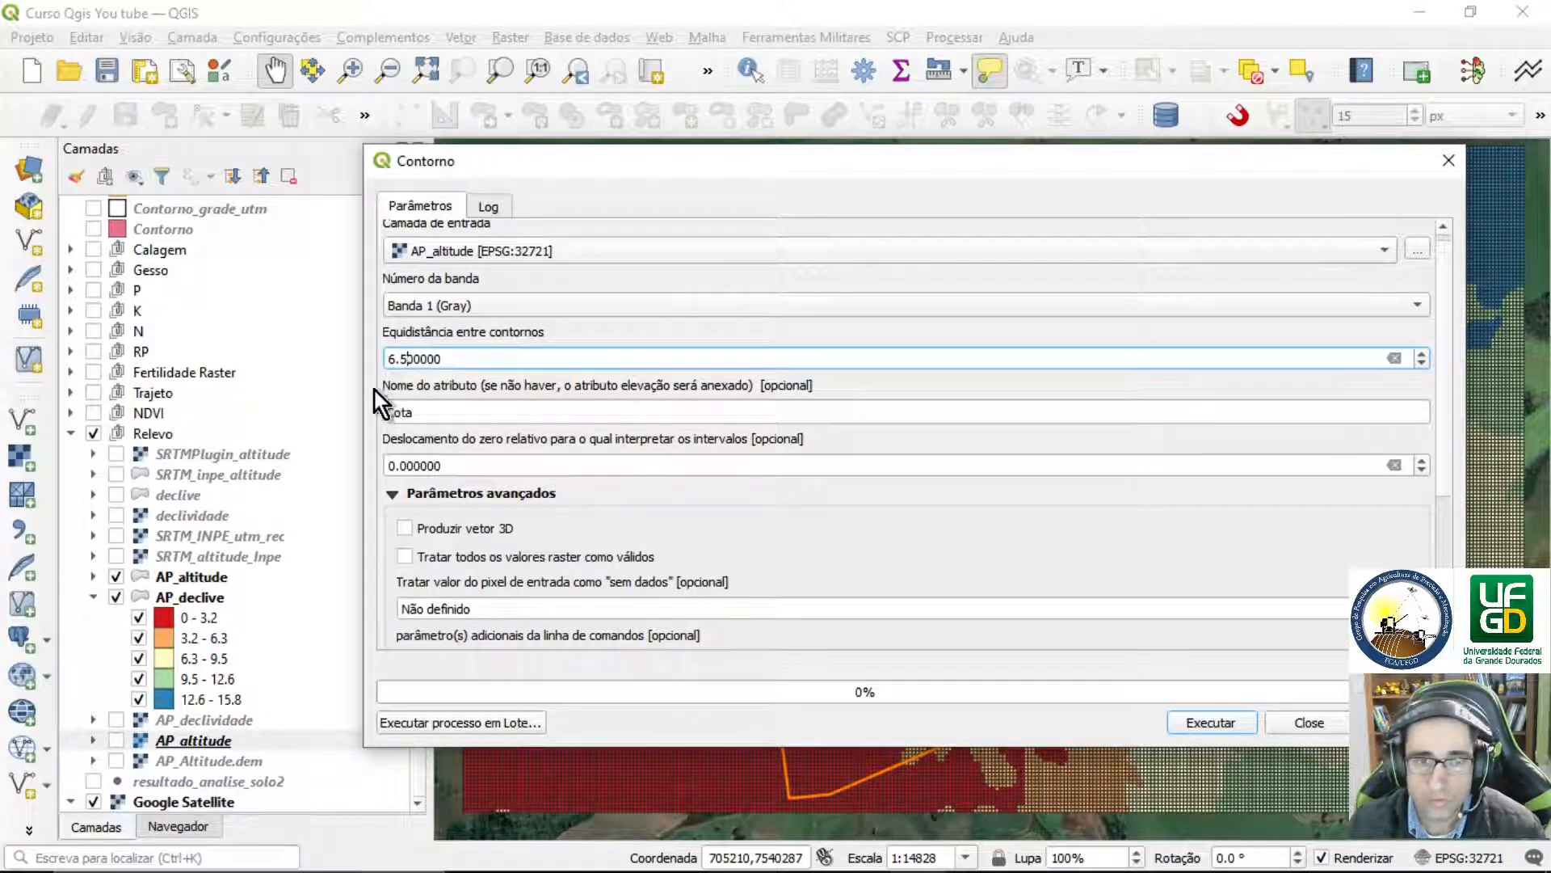
Choose to save the contours as a shapefile in the AP_27044_FBS_F6730_RT1 folder
scroll(898, 502, down, 3)
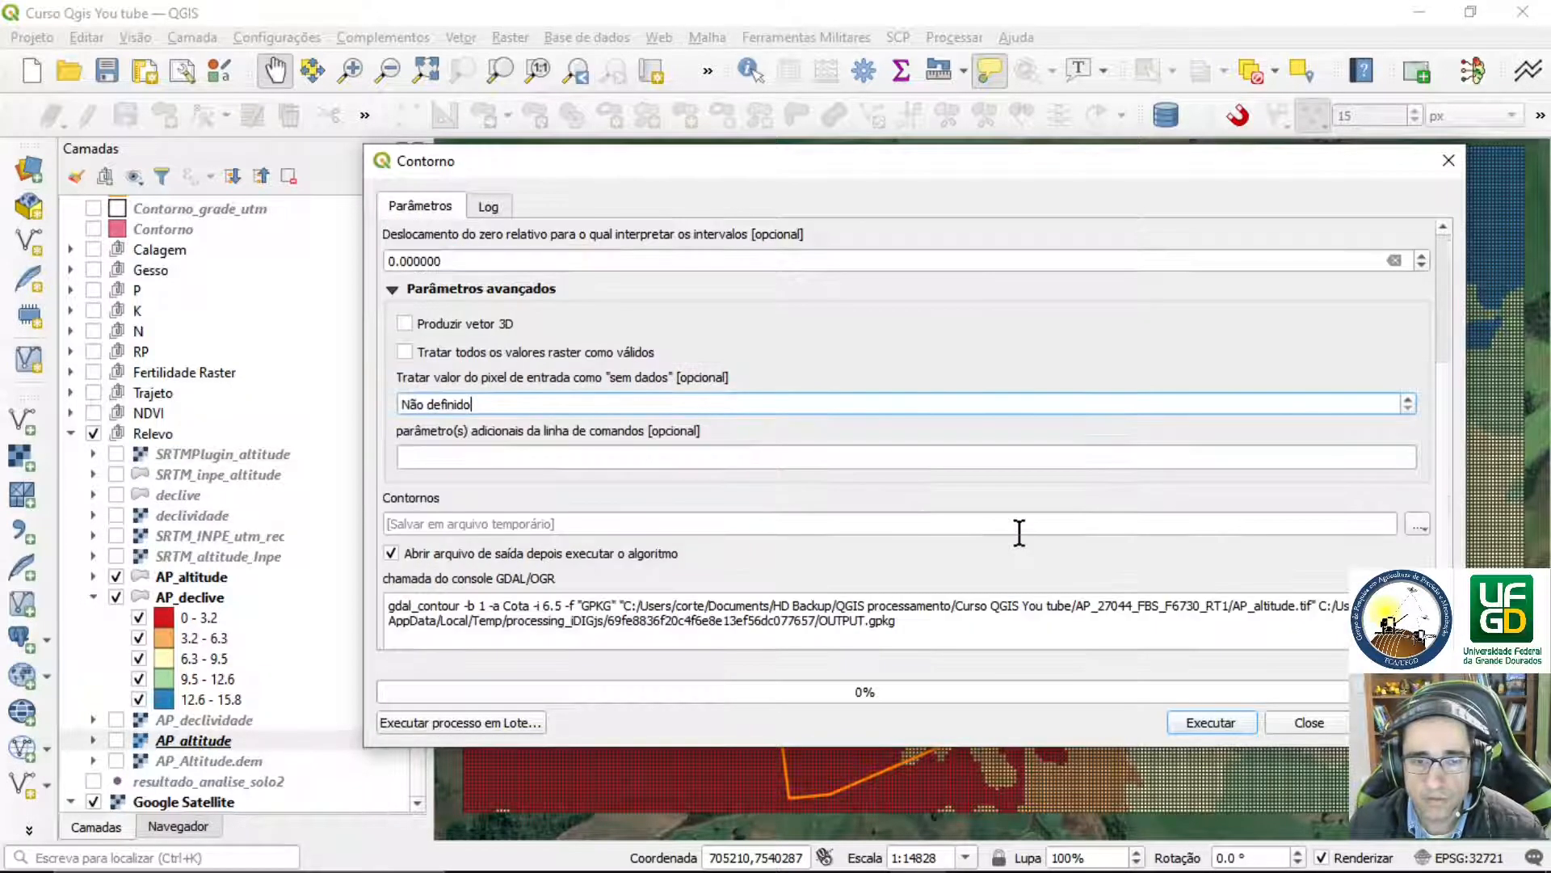
click(1418, 525)
click(1337, 575)
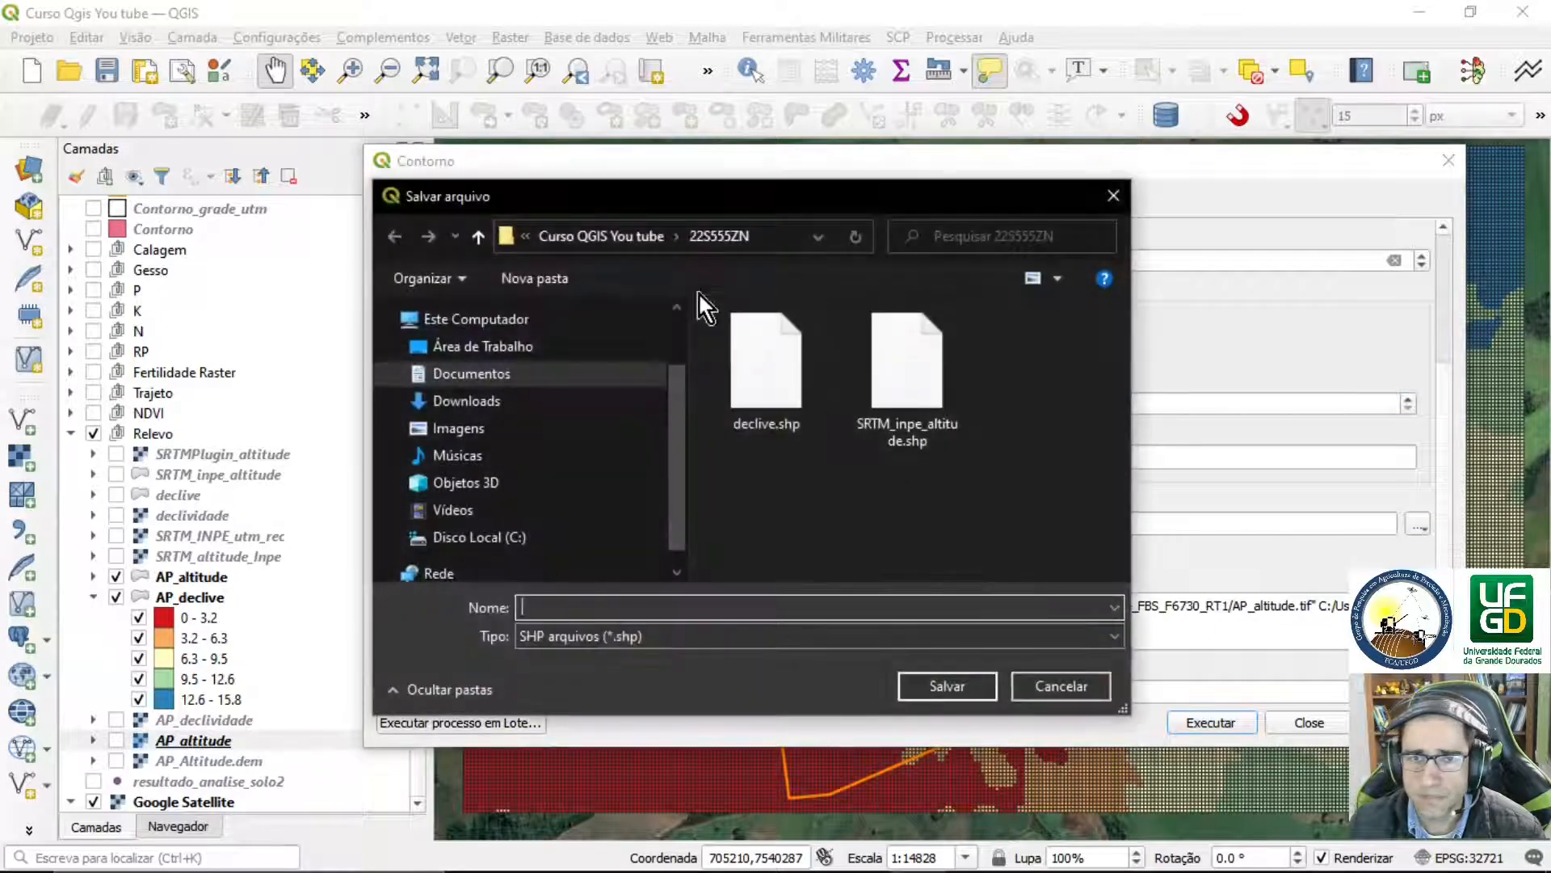
click(622, 235)
double_click(784, 374)
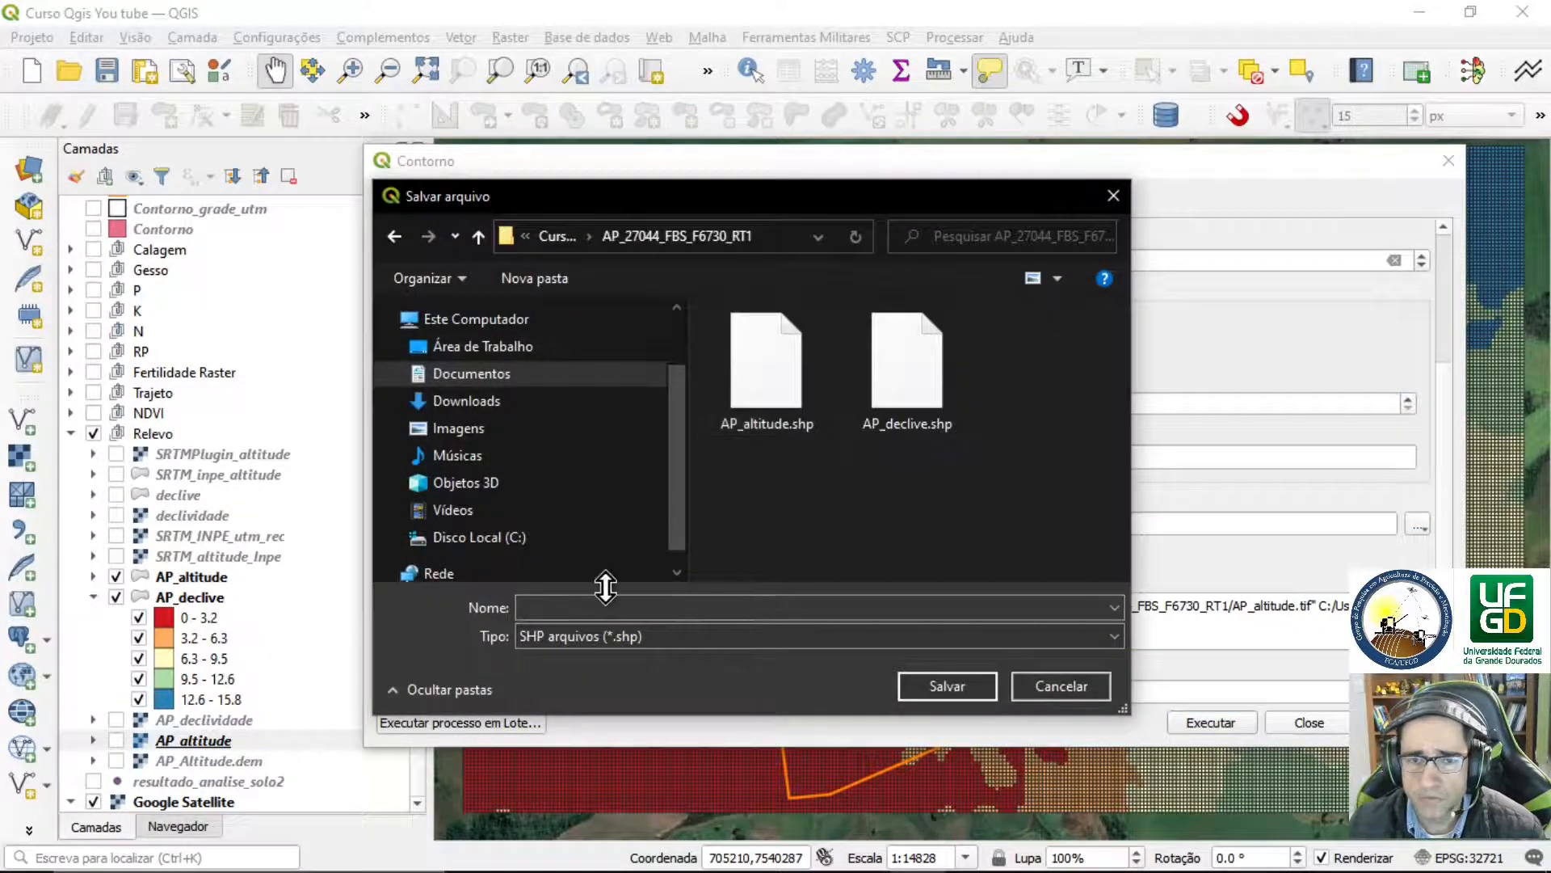
Name the contour output curvas_6m, save it, run the extraction and close the tool
click(587, 607)
text(curv)
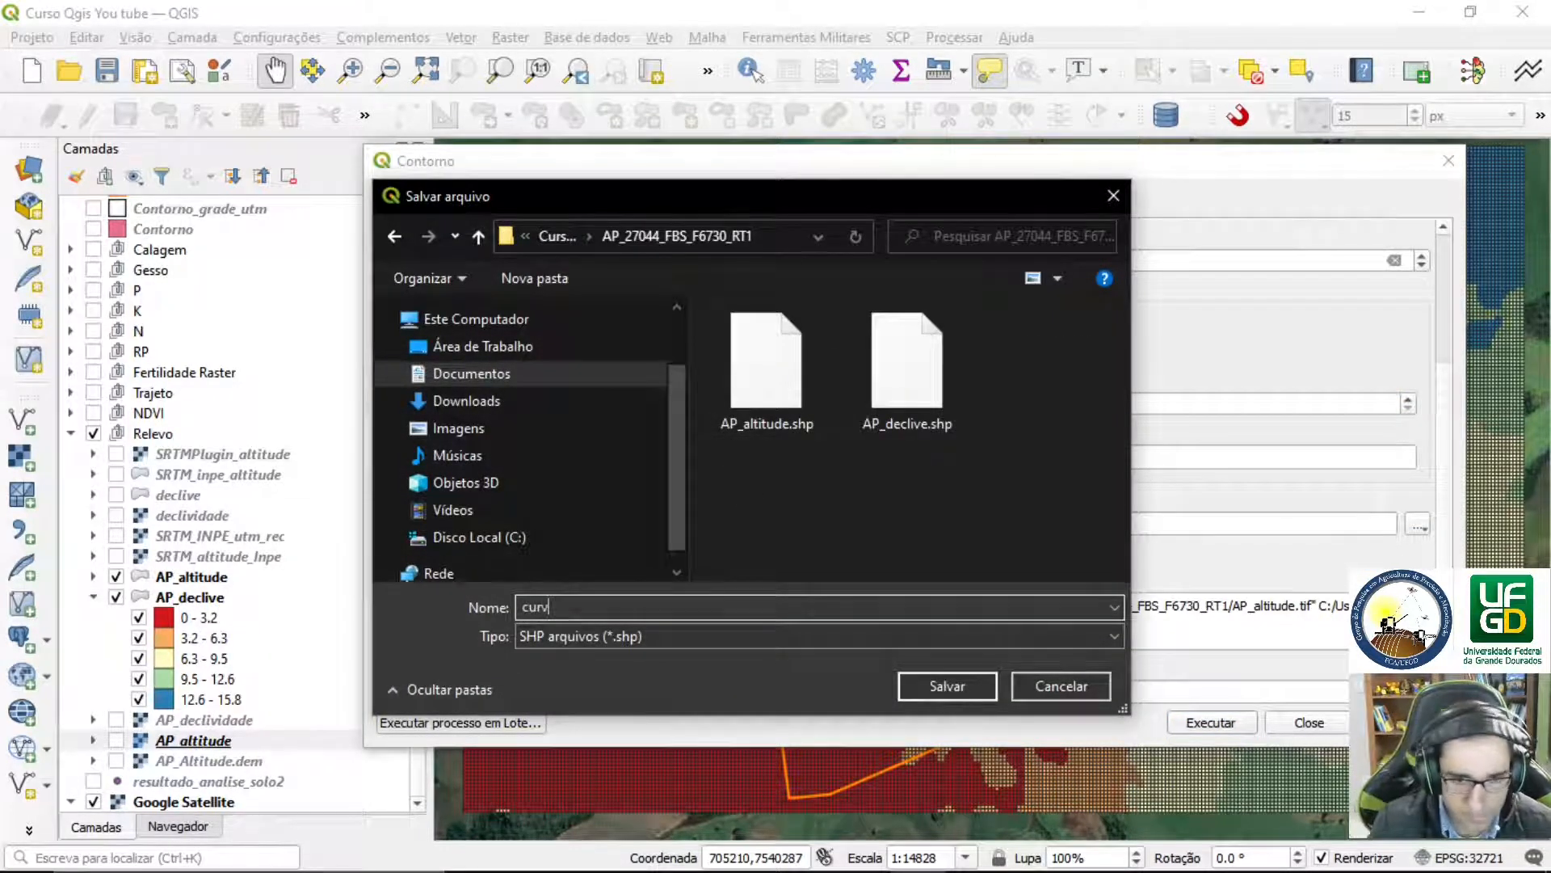
text(as_6.5)
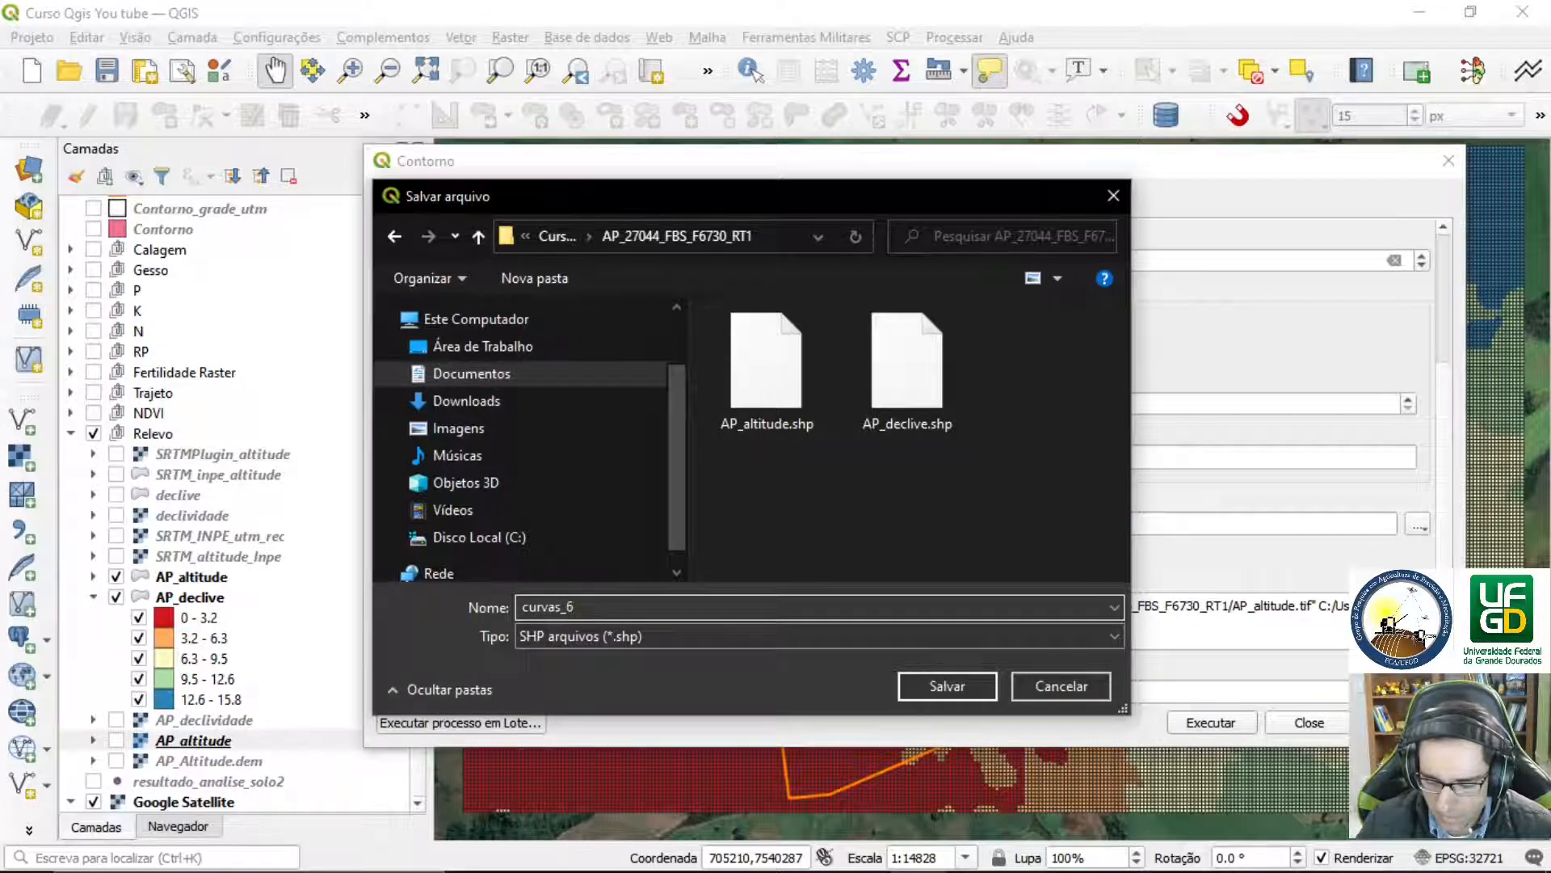
key(BackSpace)
key(BackSpace)
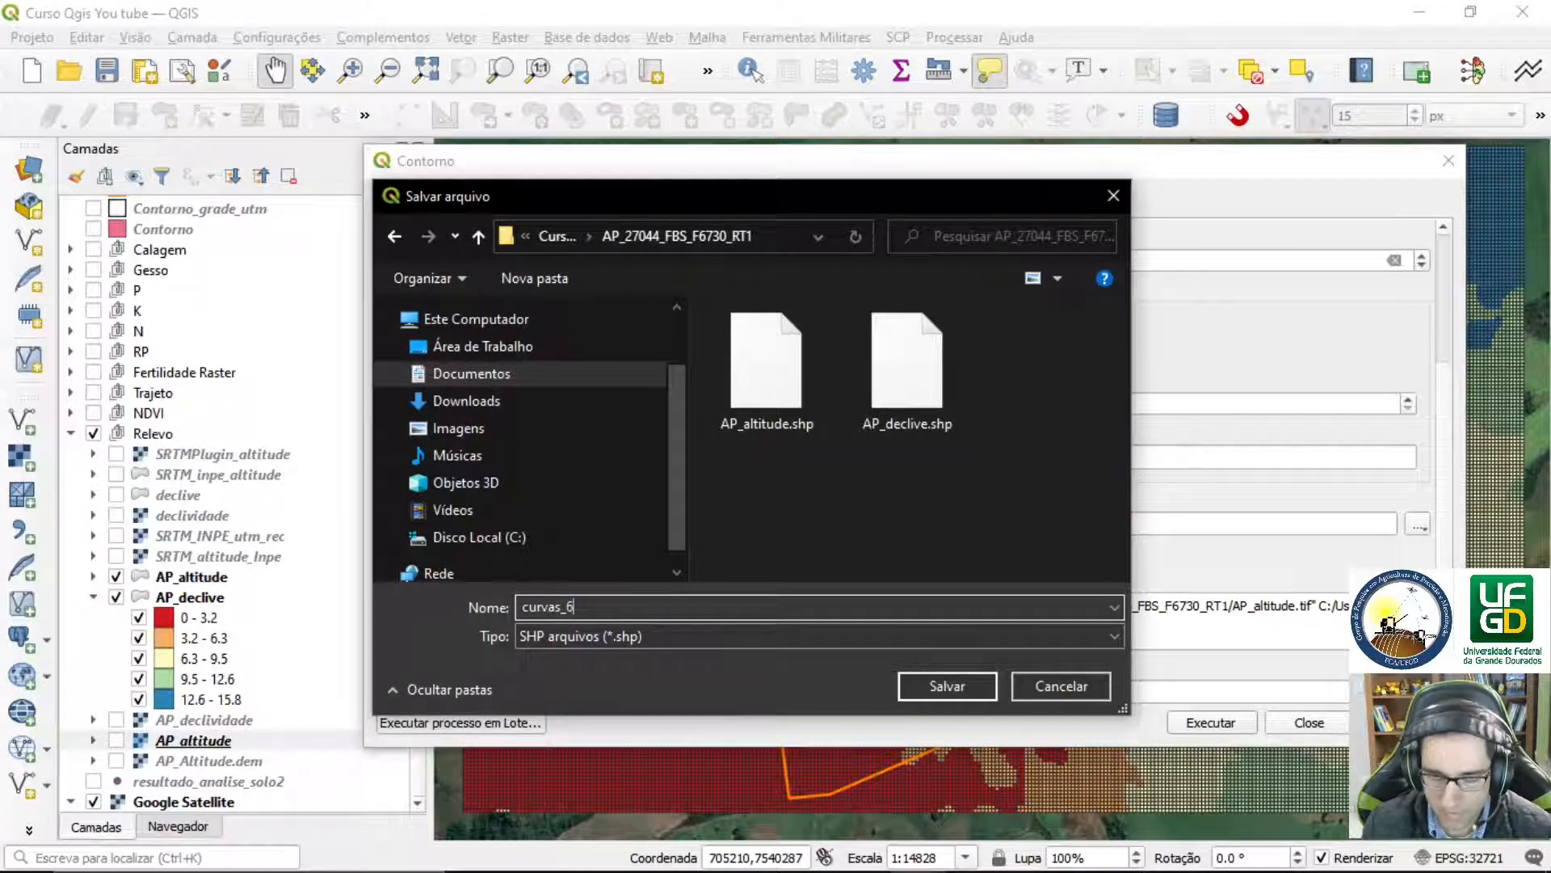
text(m)
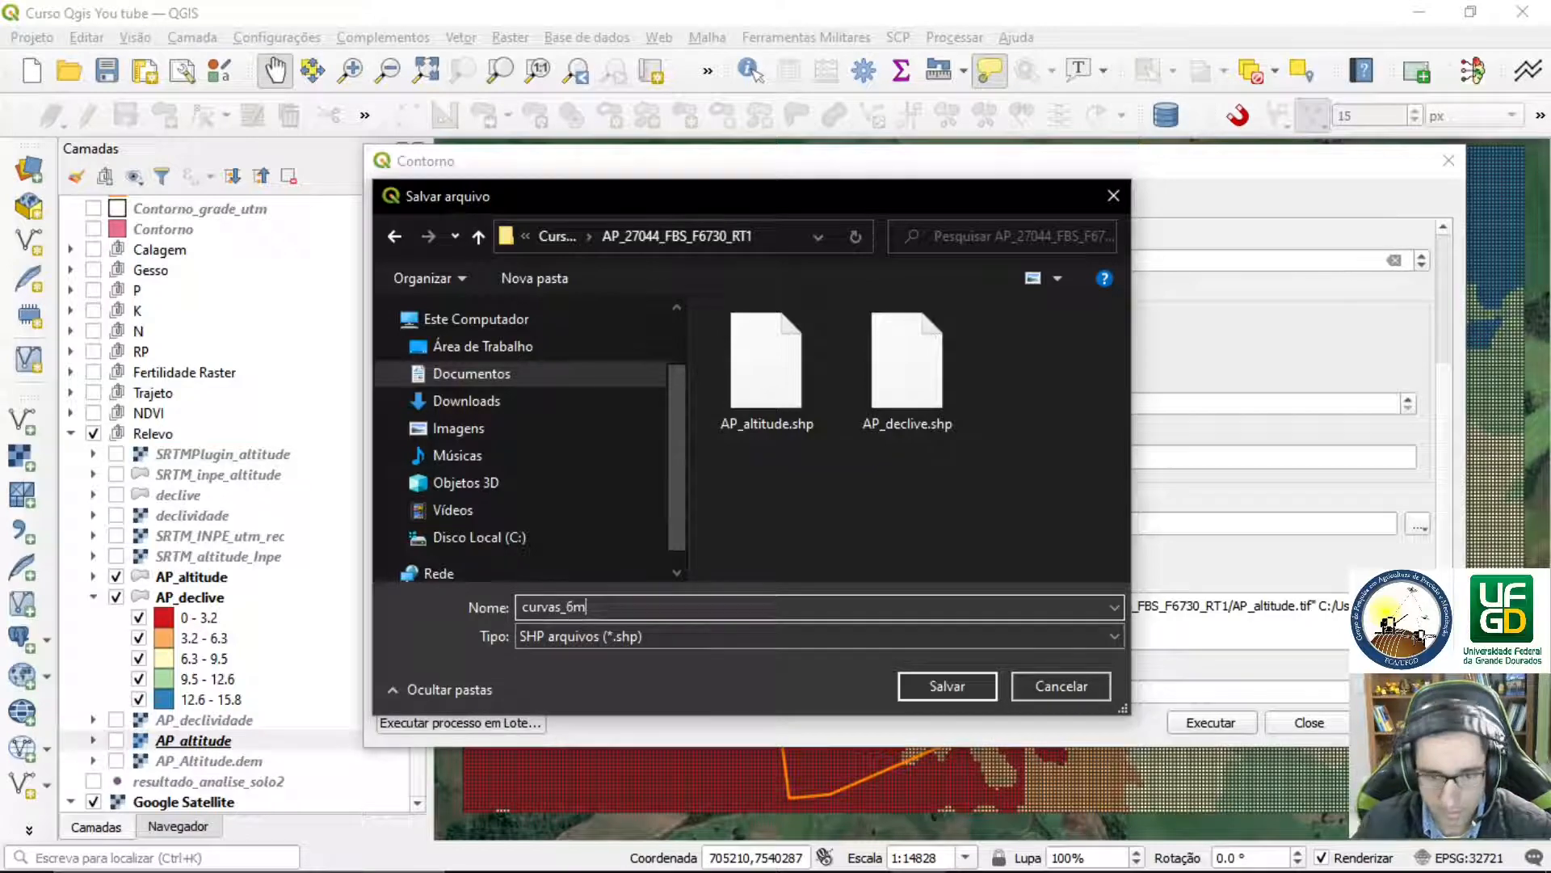
click(942, 691)
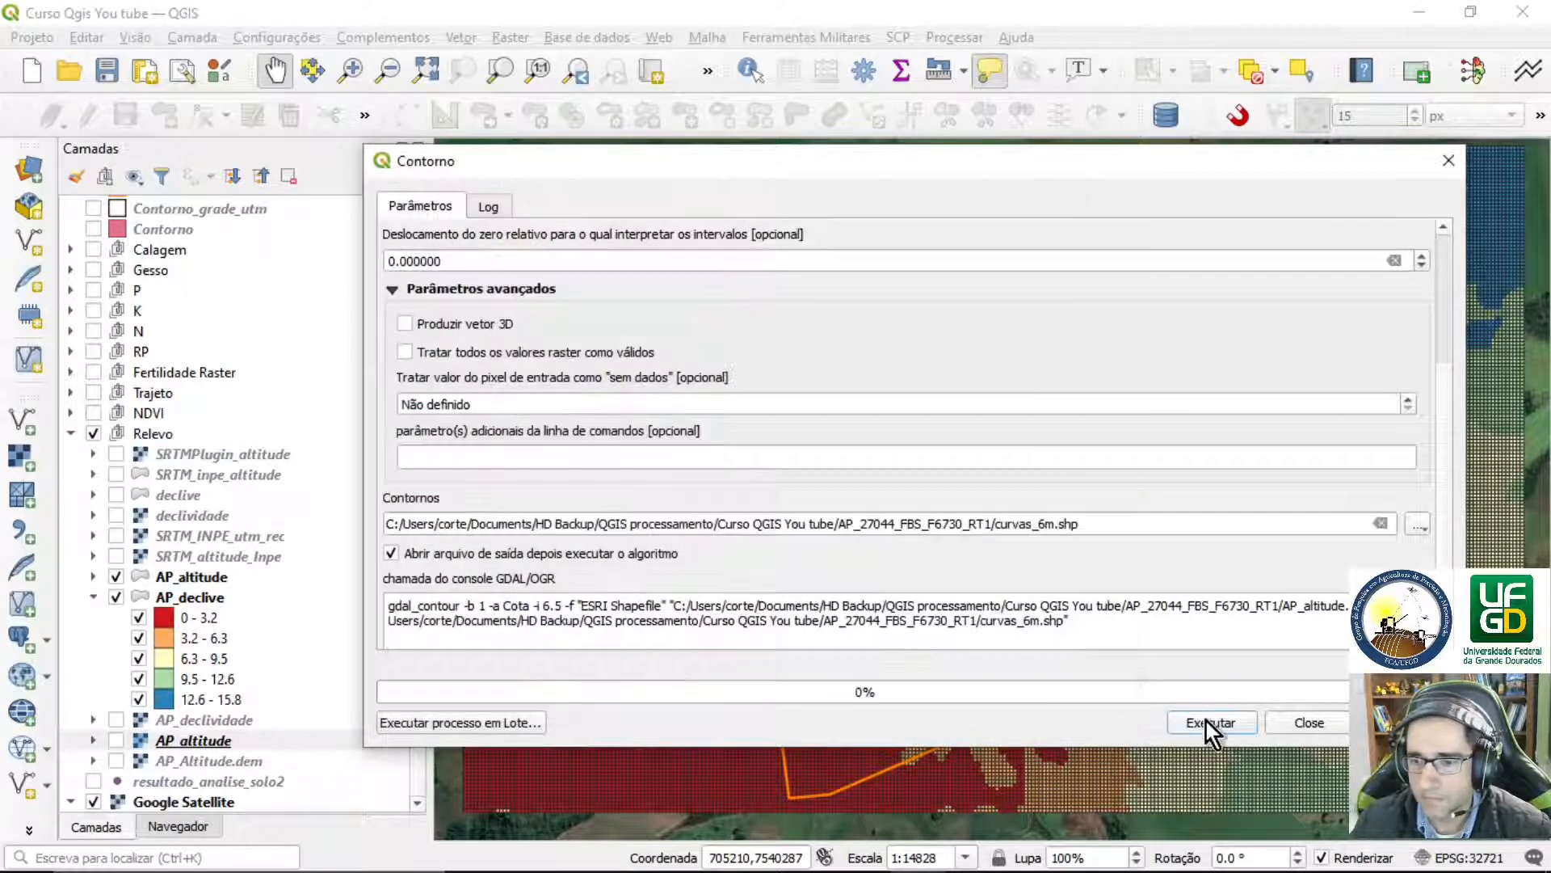
click(1206, 721)
click(1308, 722)
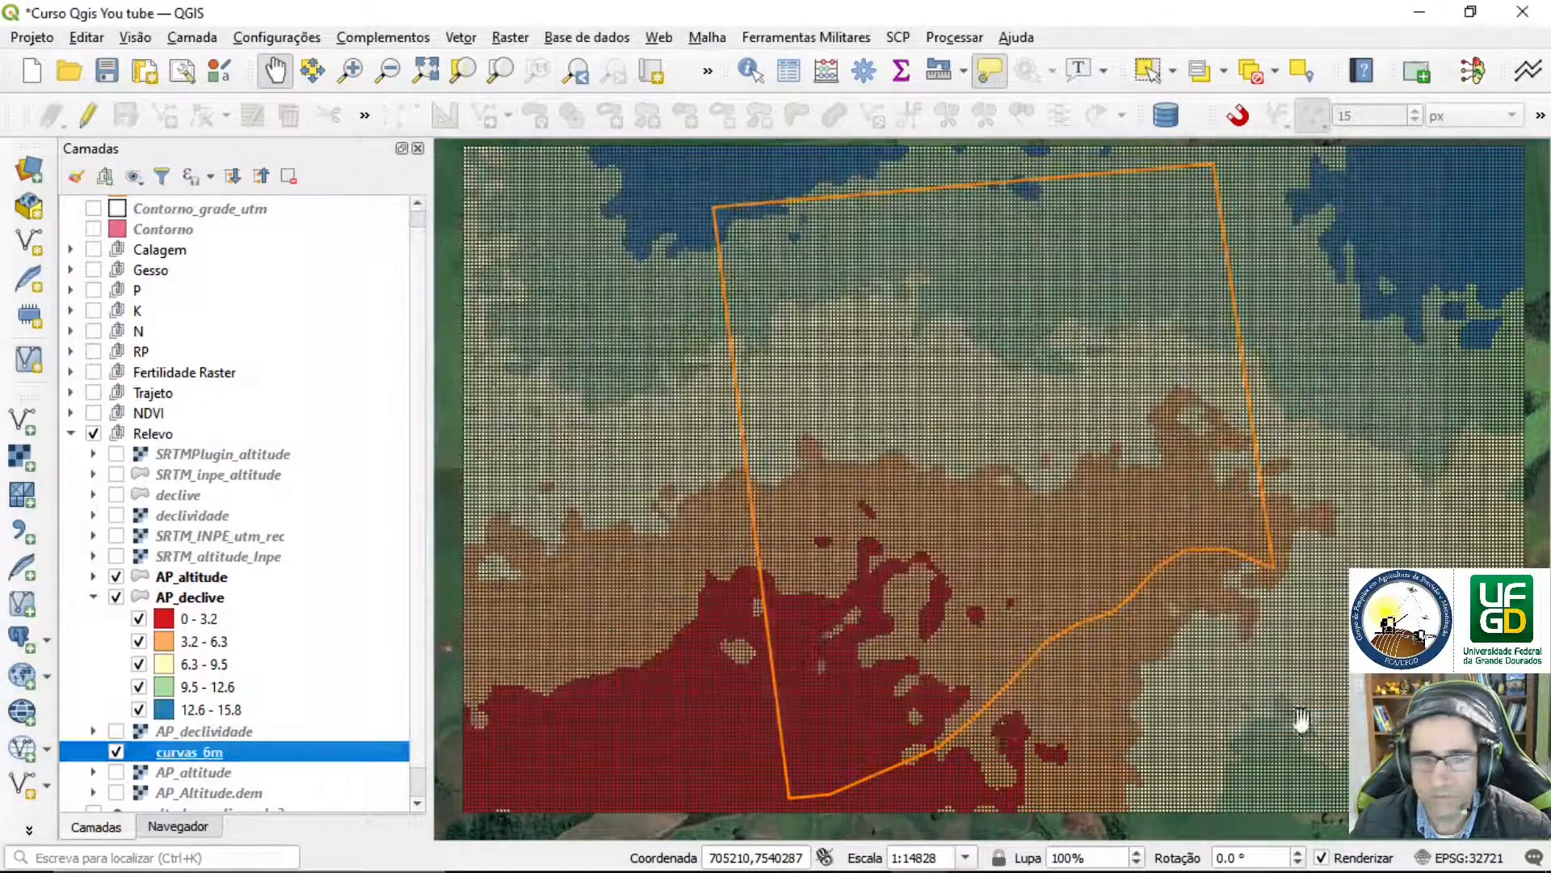
Move the curvas_6m layer directly above the AP_altitude vector layer and collapse the AP_declive legend
scroll(230, 485, down, 1)
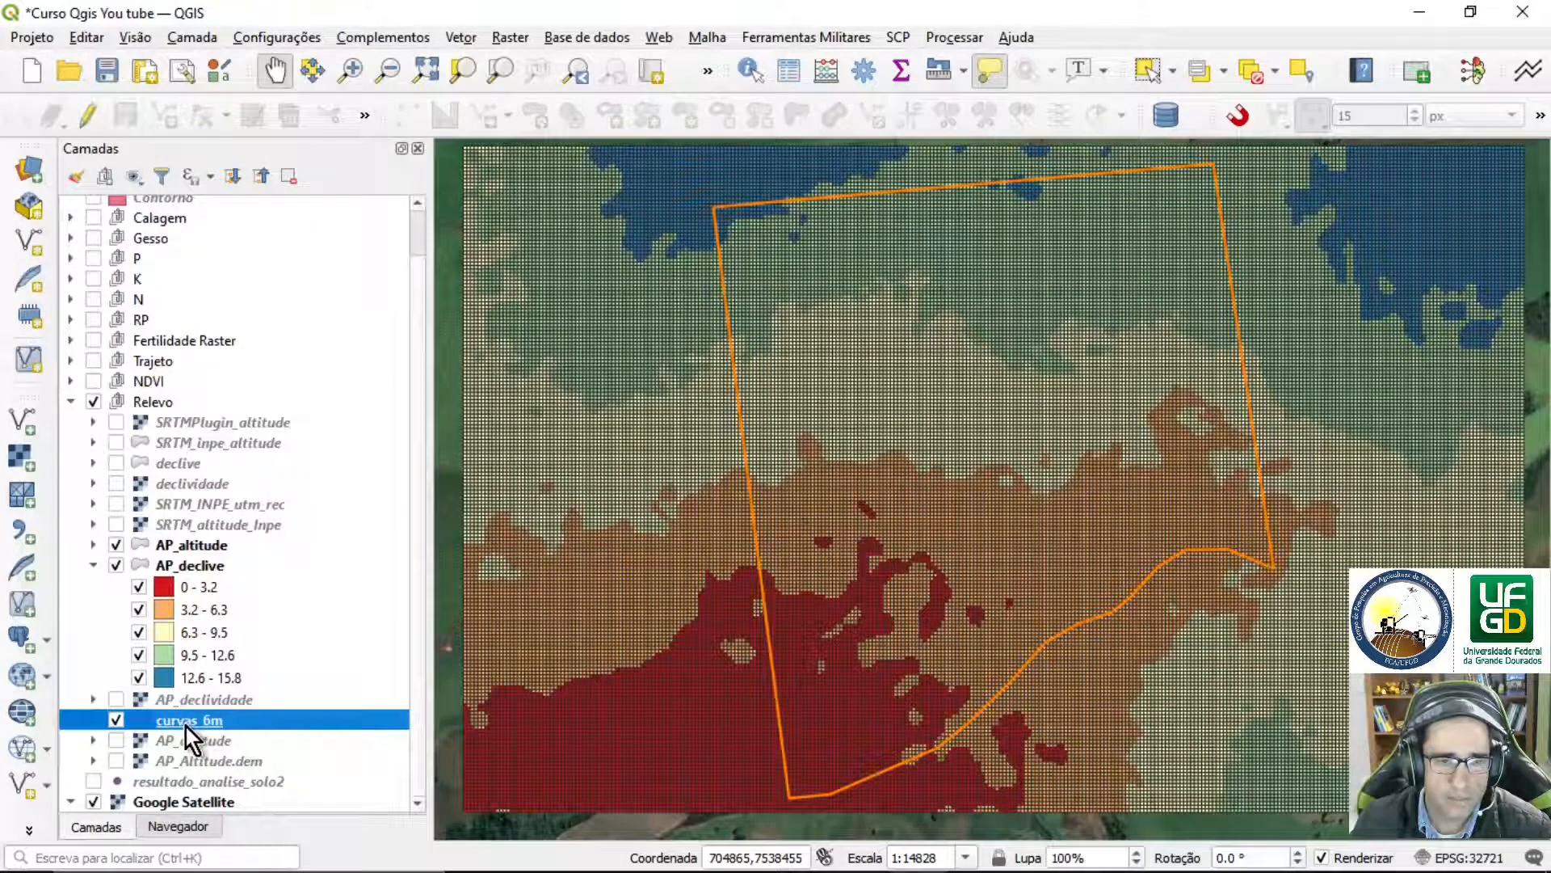
drag(186, 727, 184, 546)
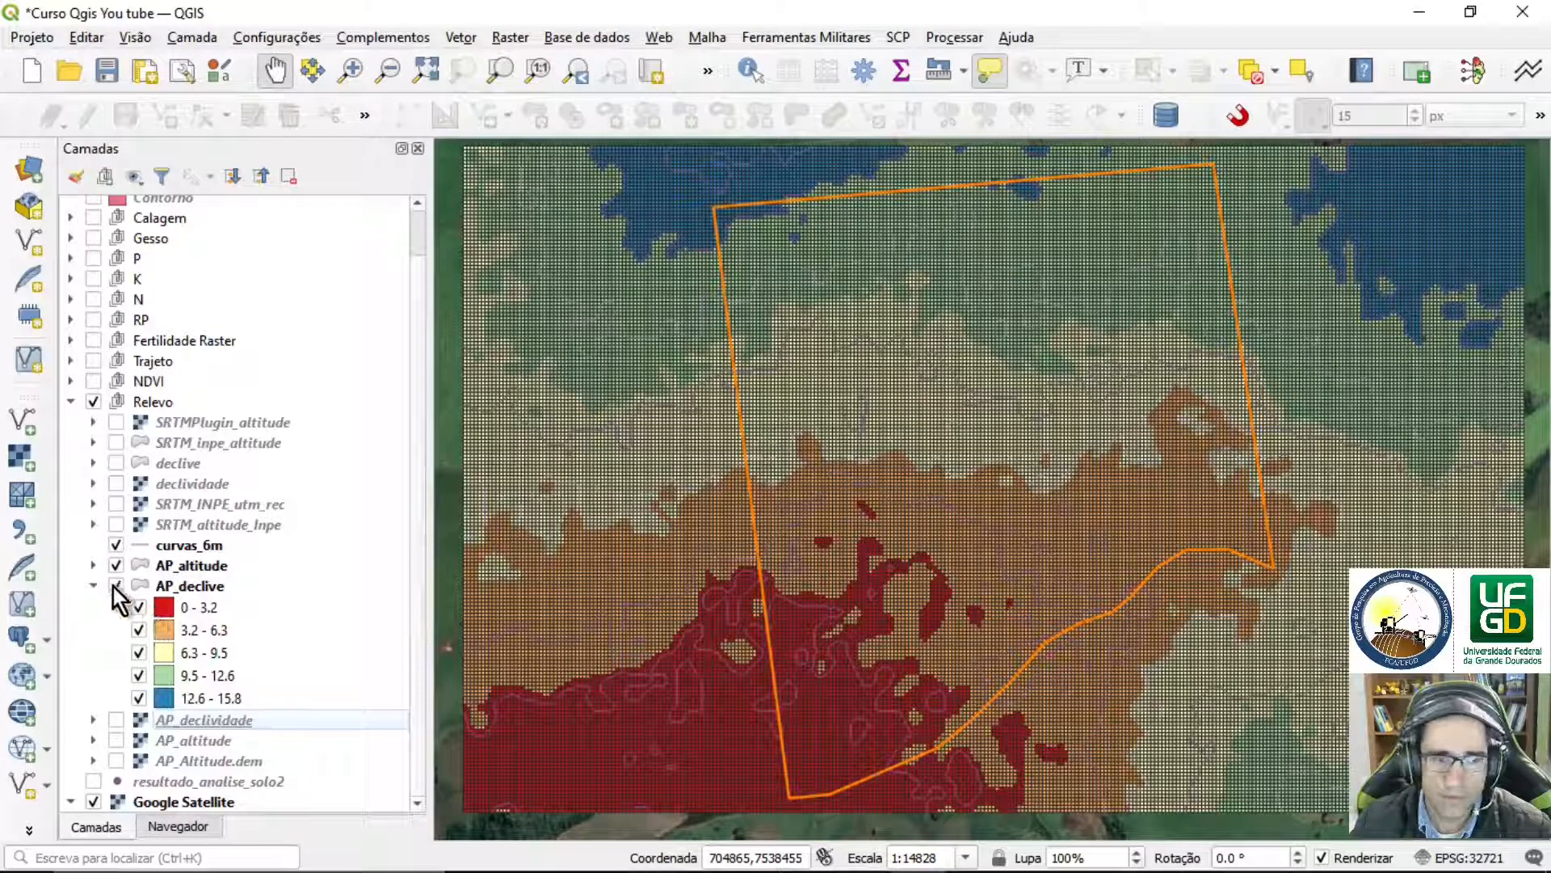
click(92, 585)
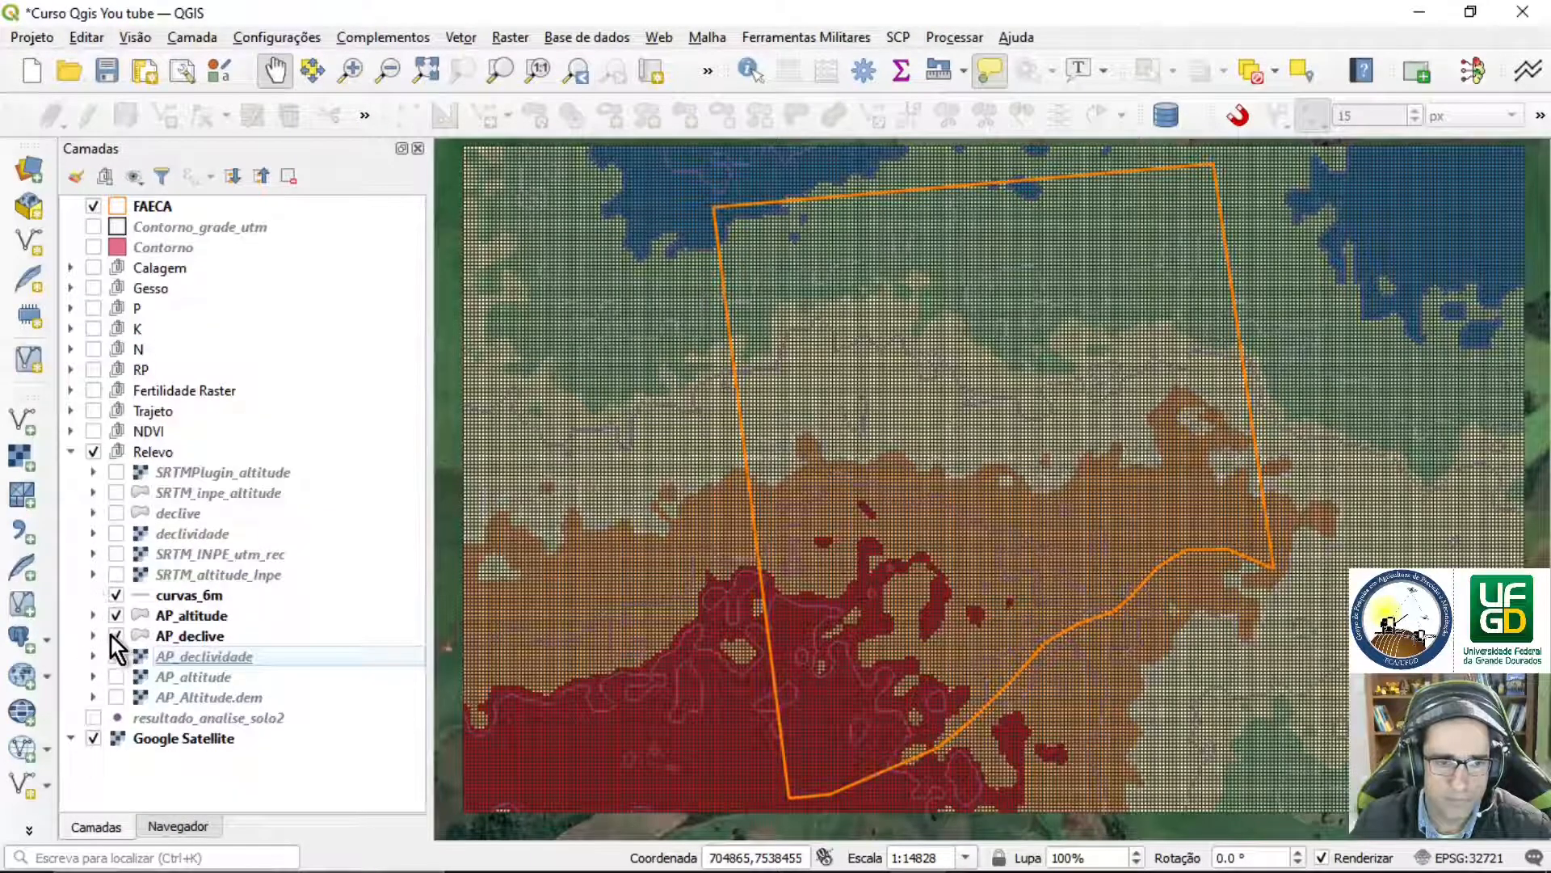
Hide AP_declive, then switch the AP_altitude vector layer off and on to inspect the contours over the satellite image
click(114, 637)
click(116, 613)
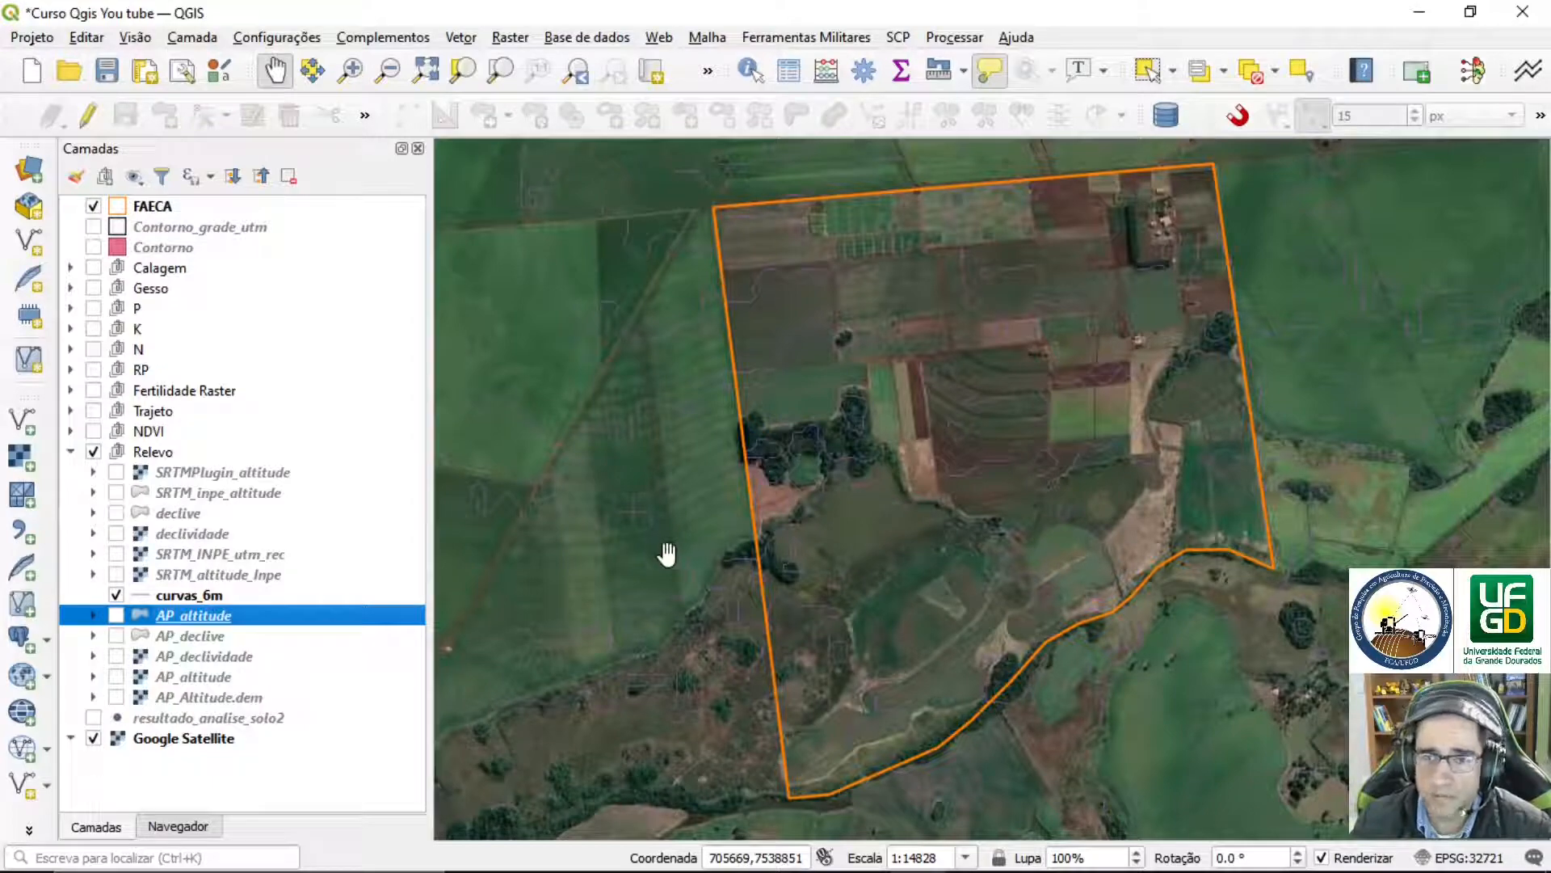
click(111, 616)
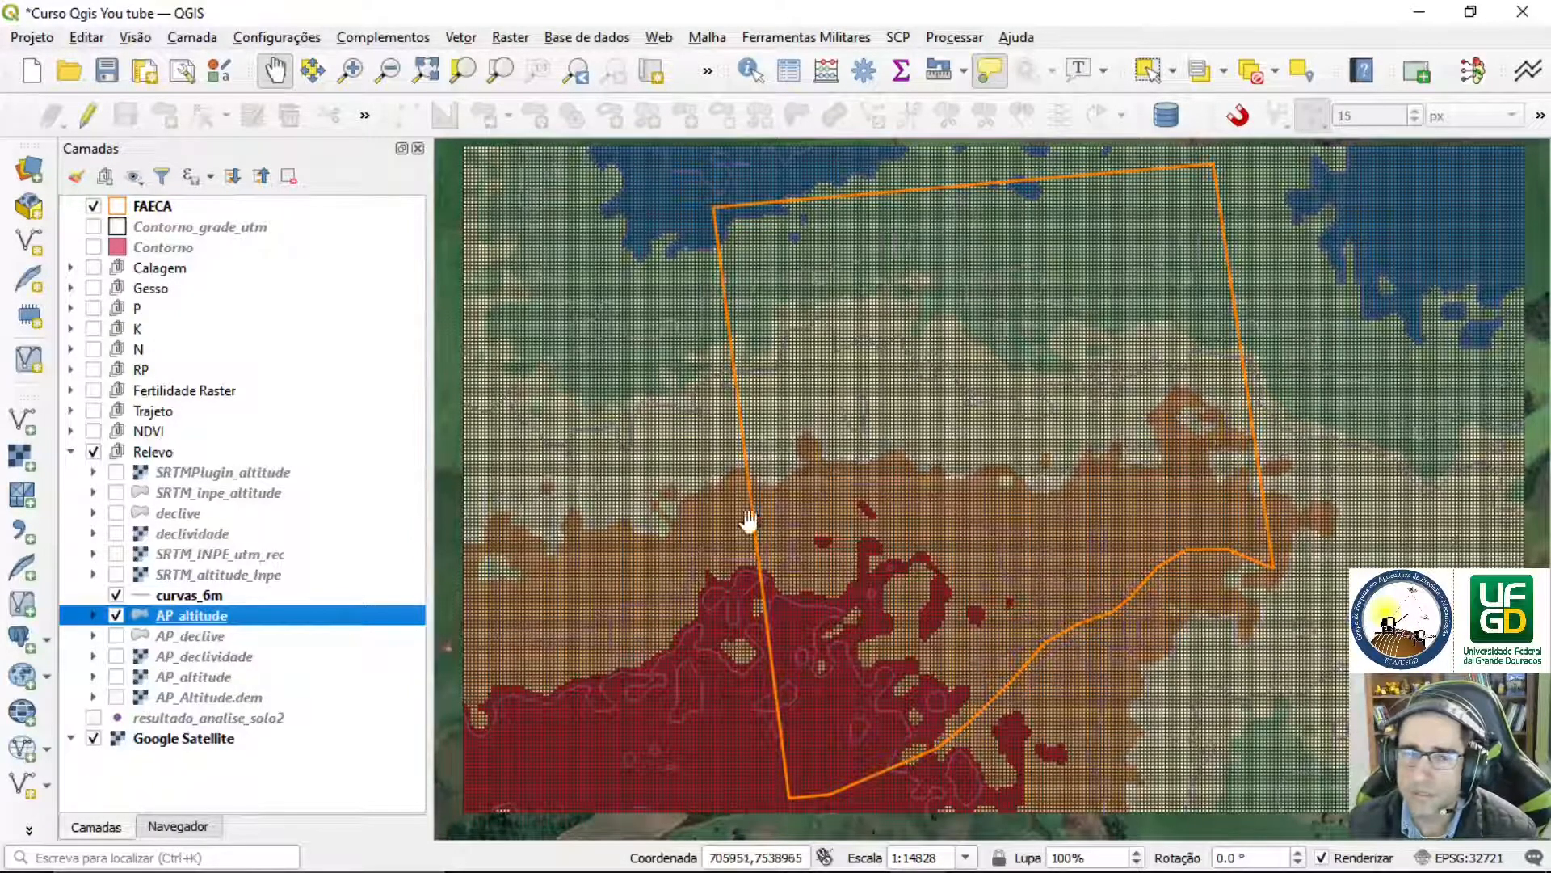
click(516, 40)
mouse_move(748, 244)
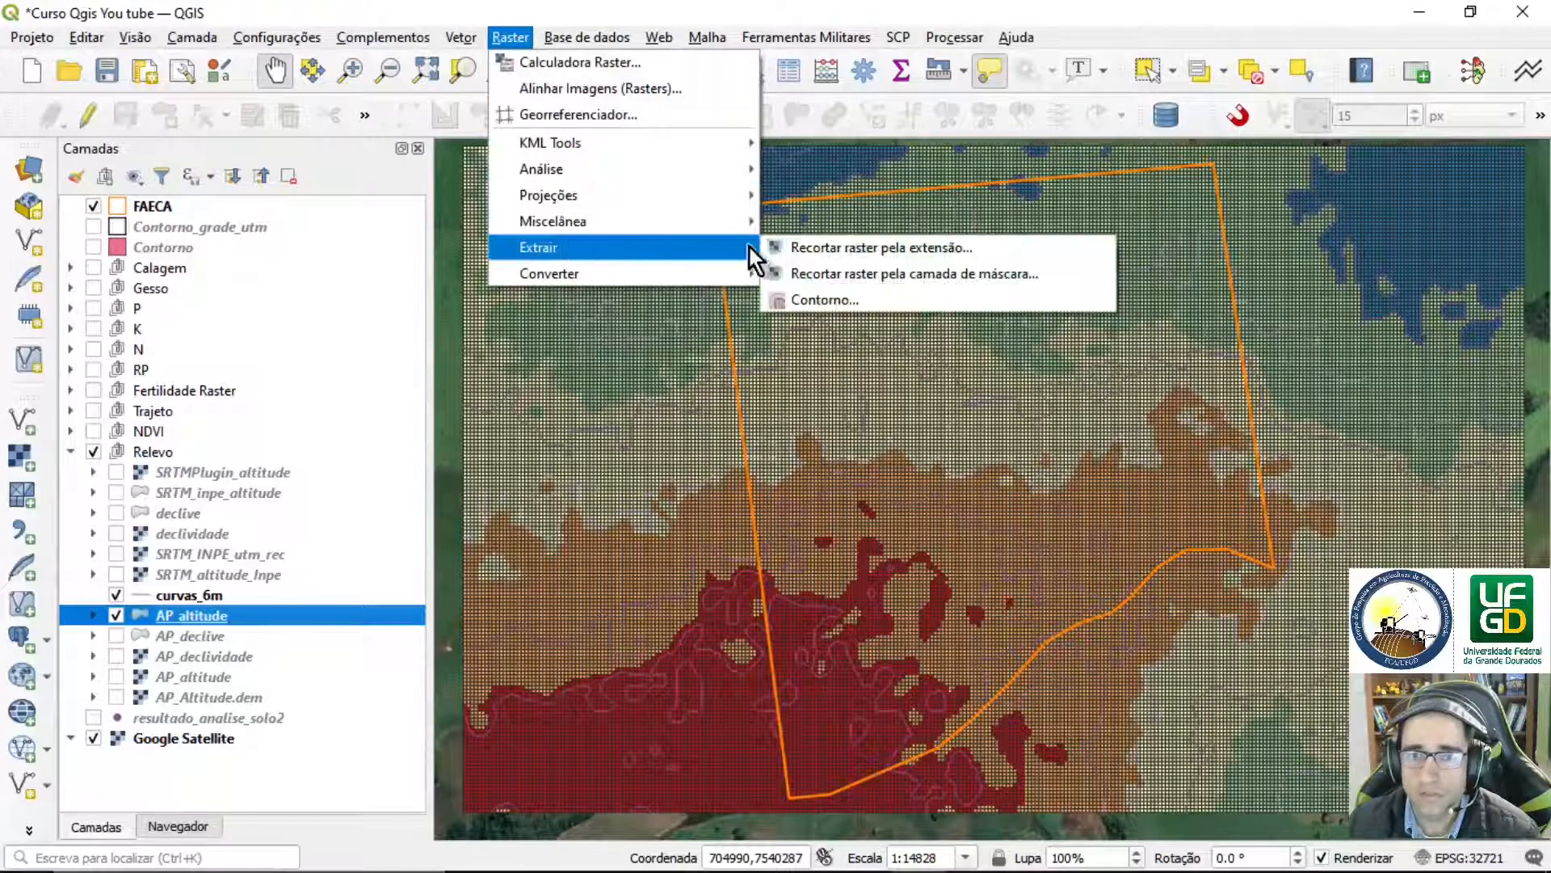
click(855, 299)
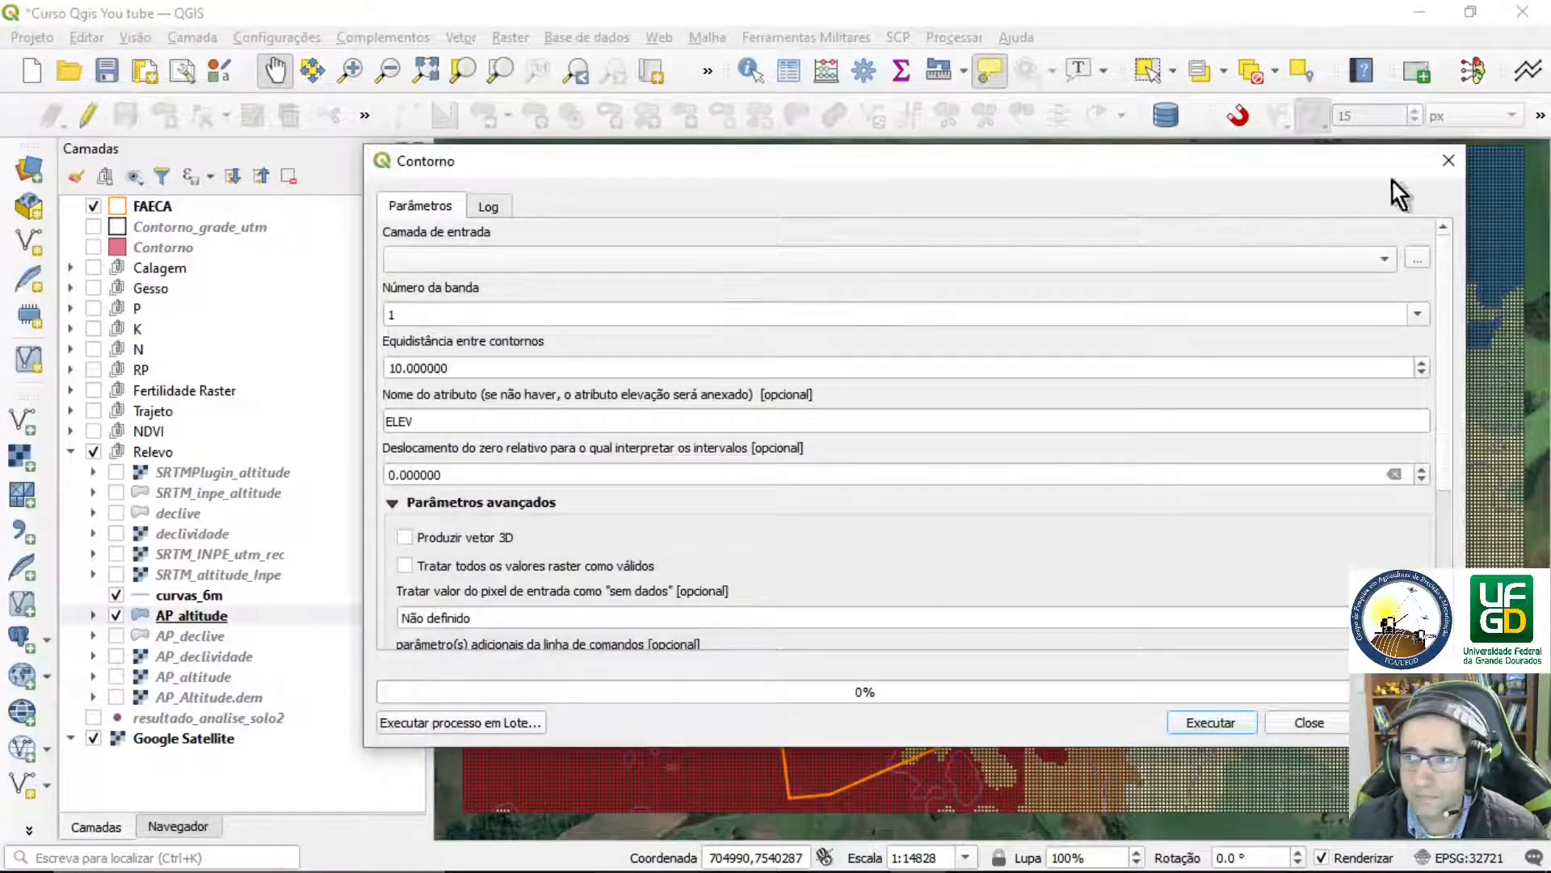
click(1448, 160)
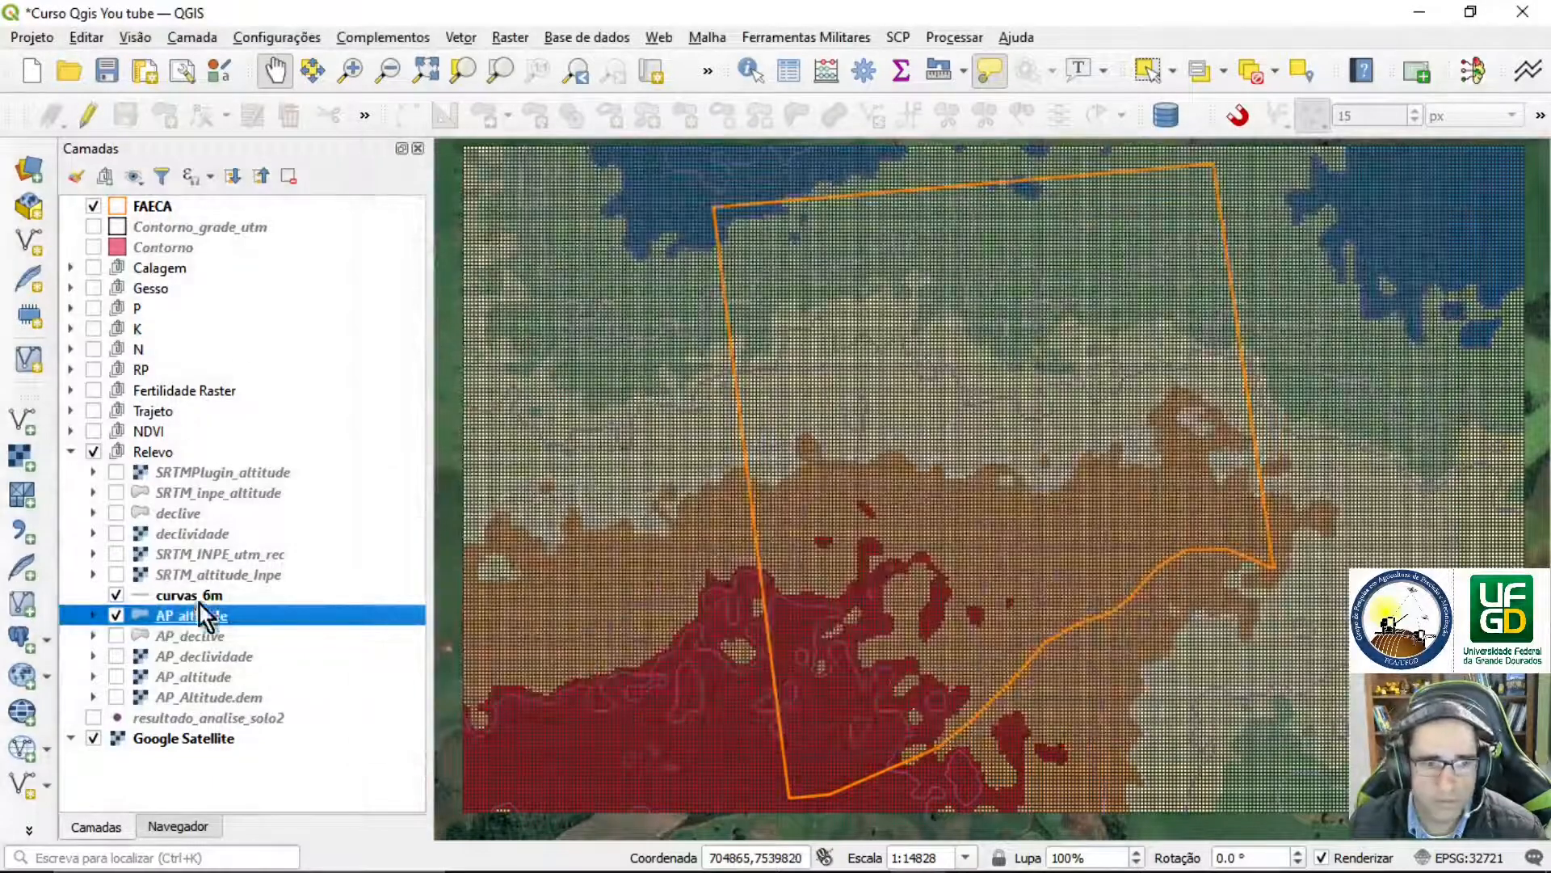
Set up a contour extraction from the AP_altitude raster with an interval of 12 and the elevation attribute named Cota
click(183, 683)
click(513, 36)
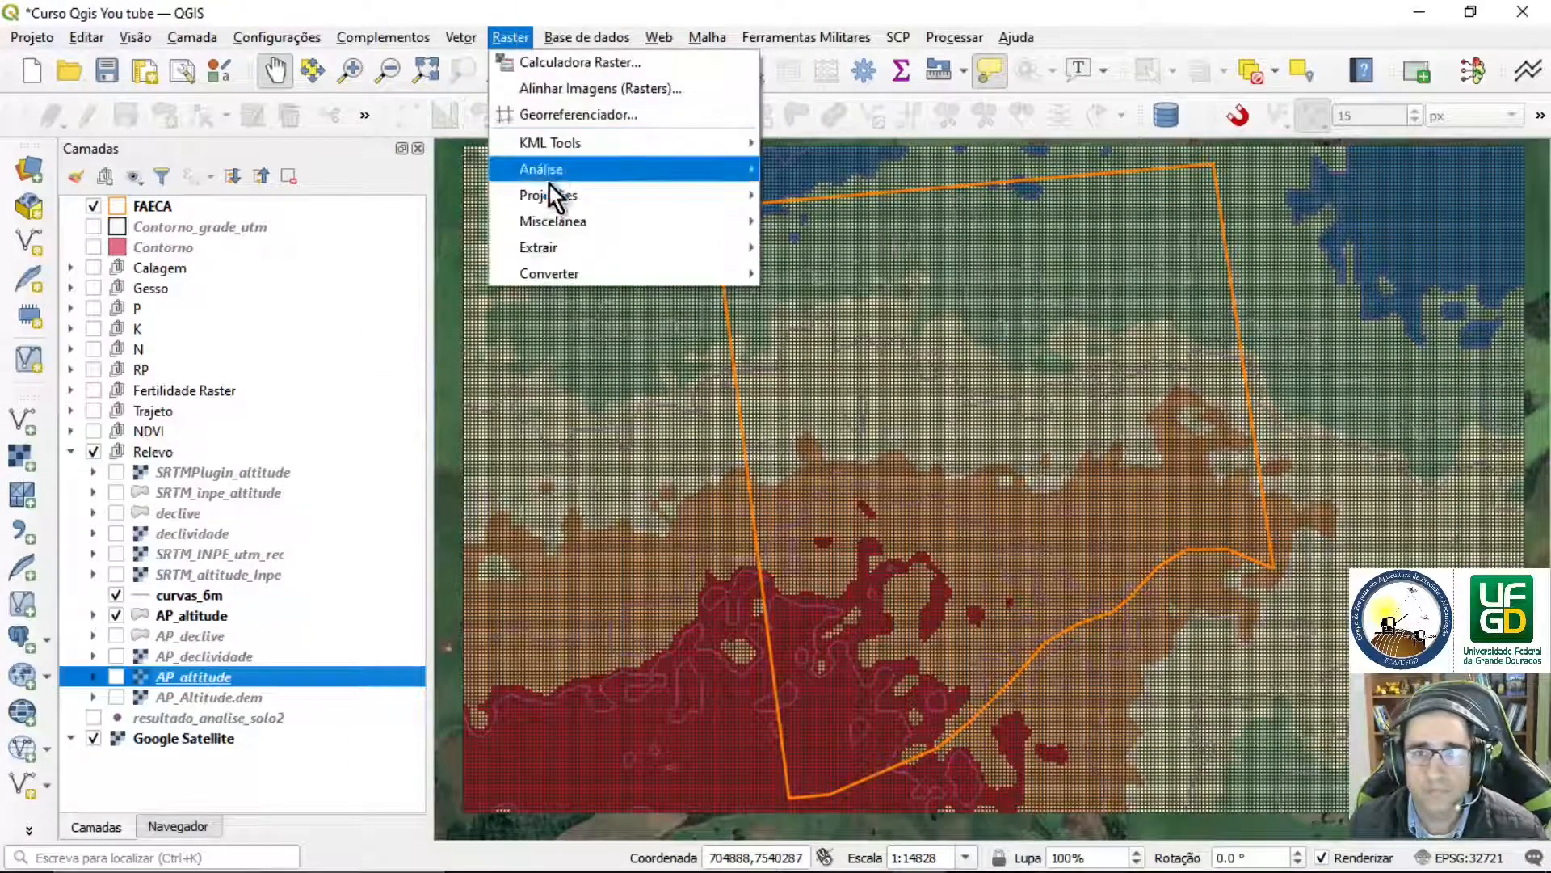
mouse_move(588, 256)
click(875, 308)
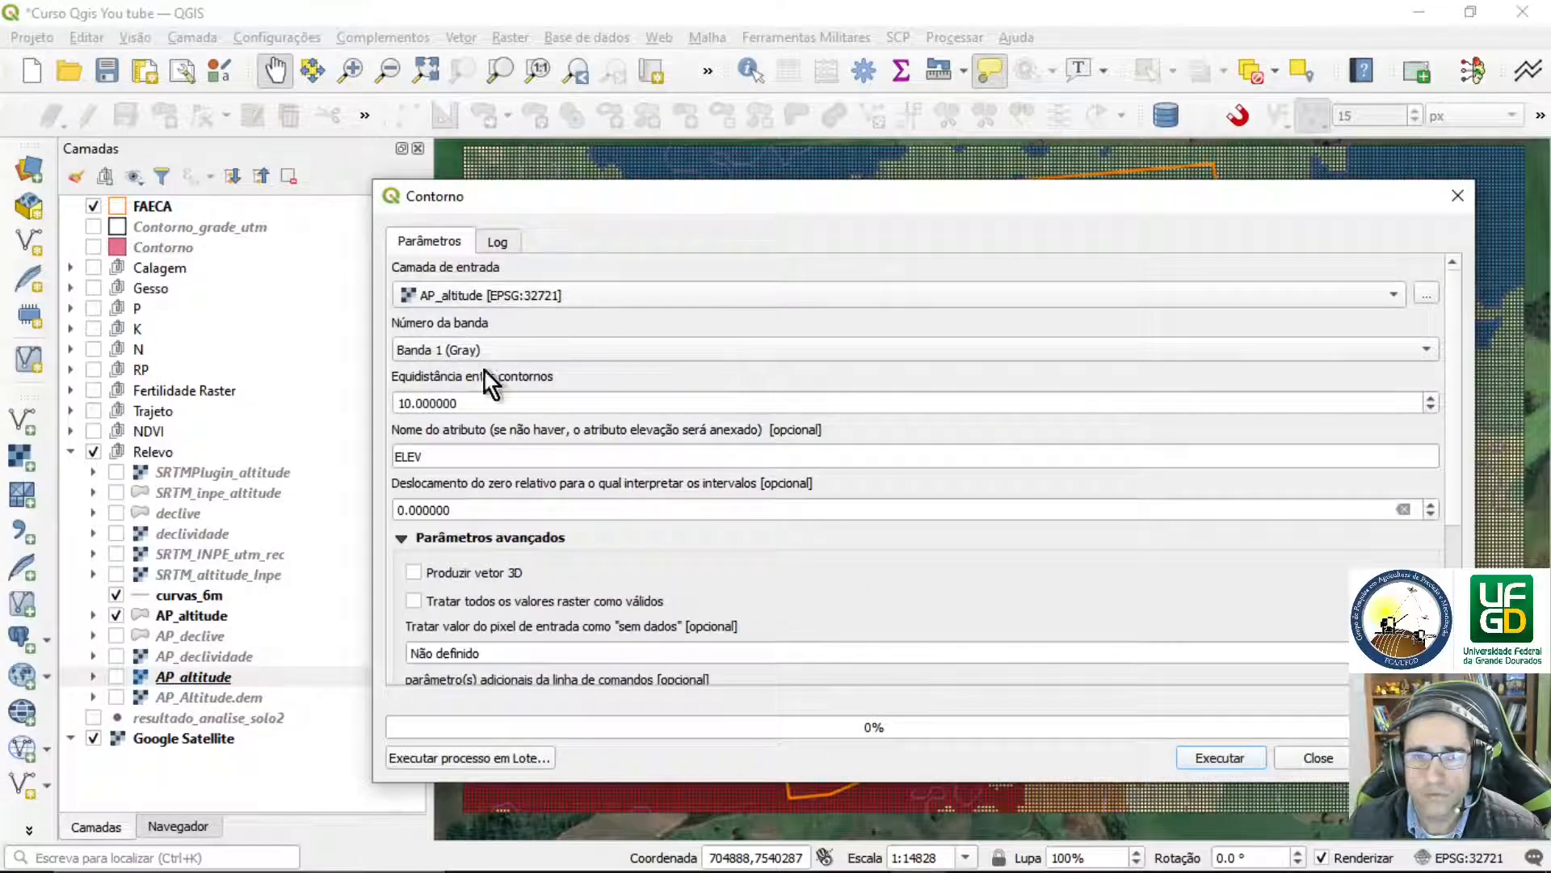
drag(397, 402, 410, 402)
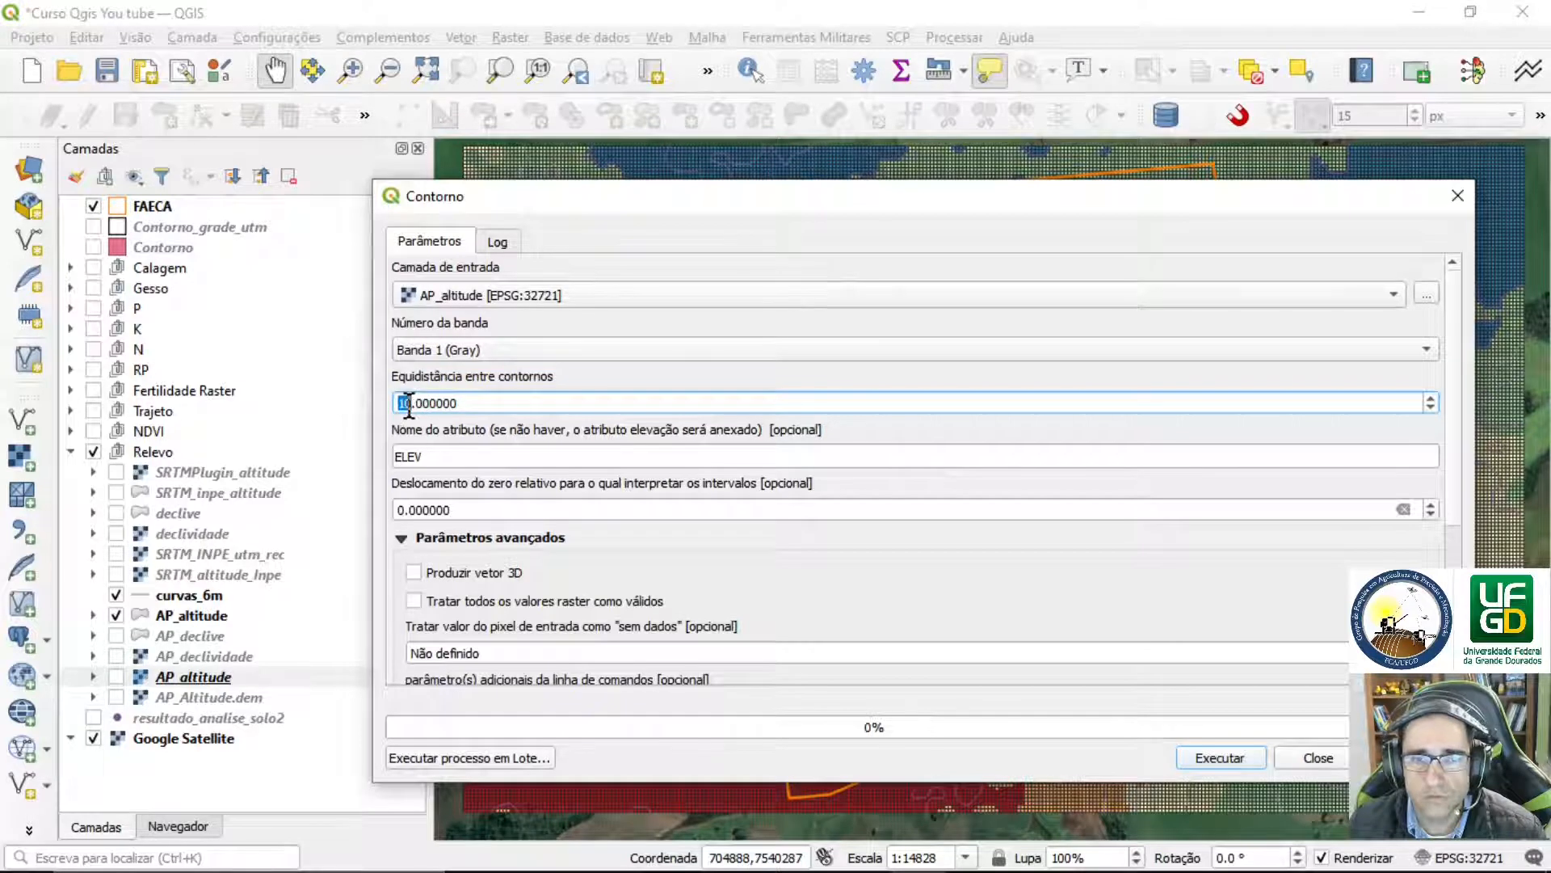
text(12)
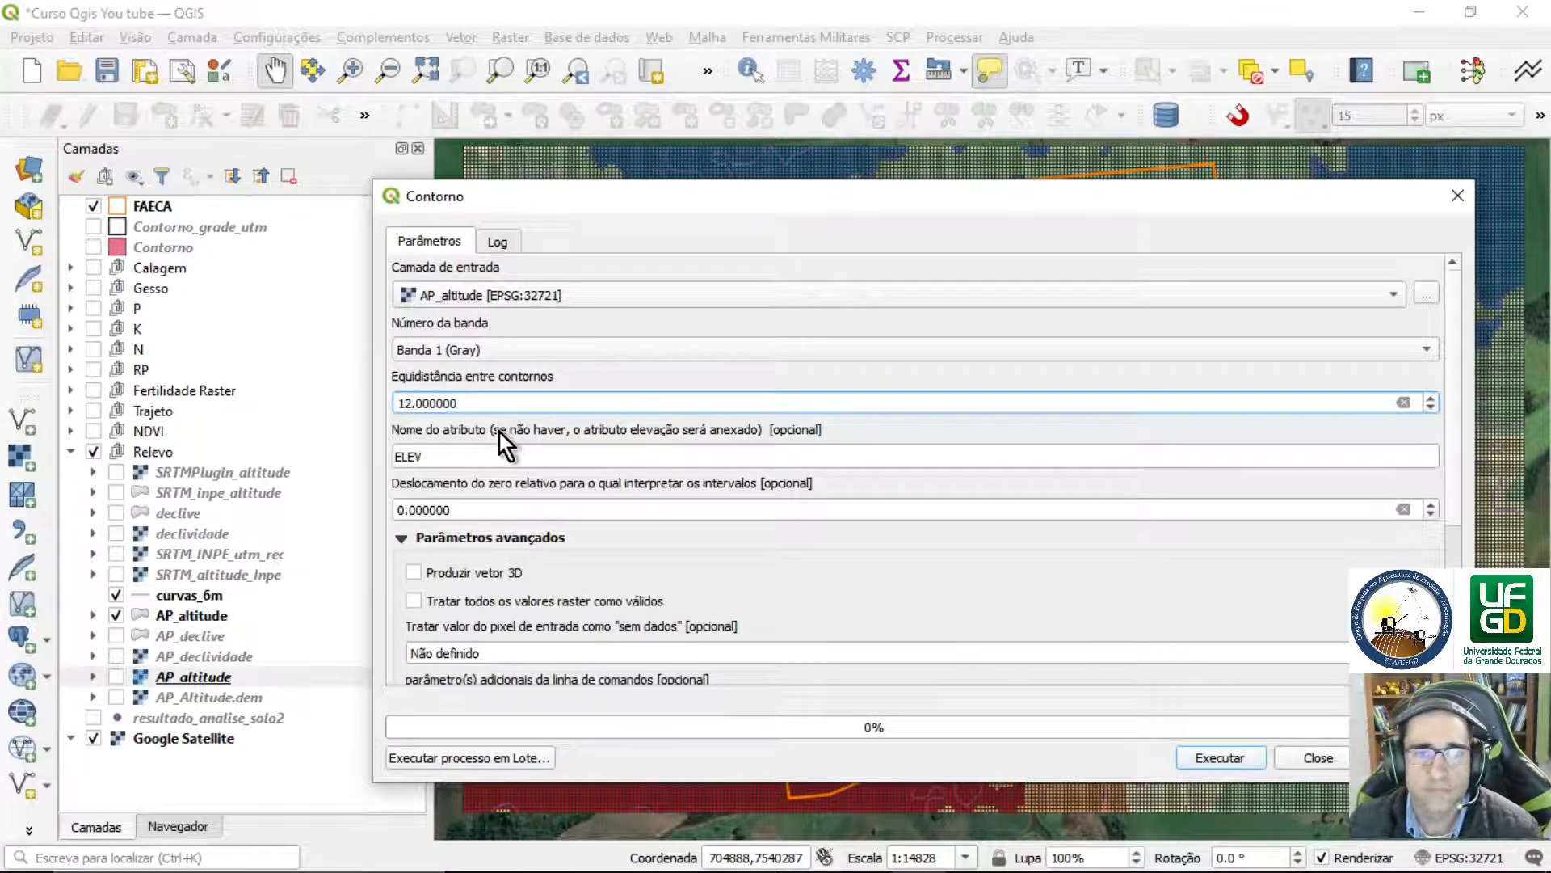
key(Tab)
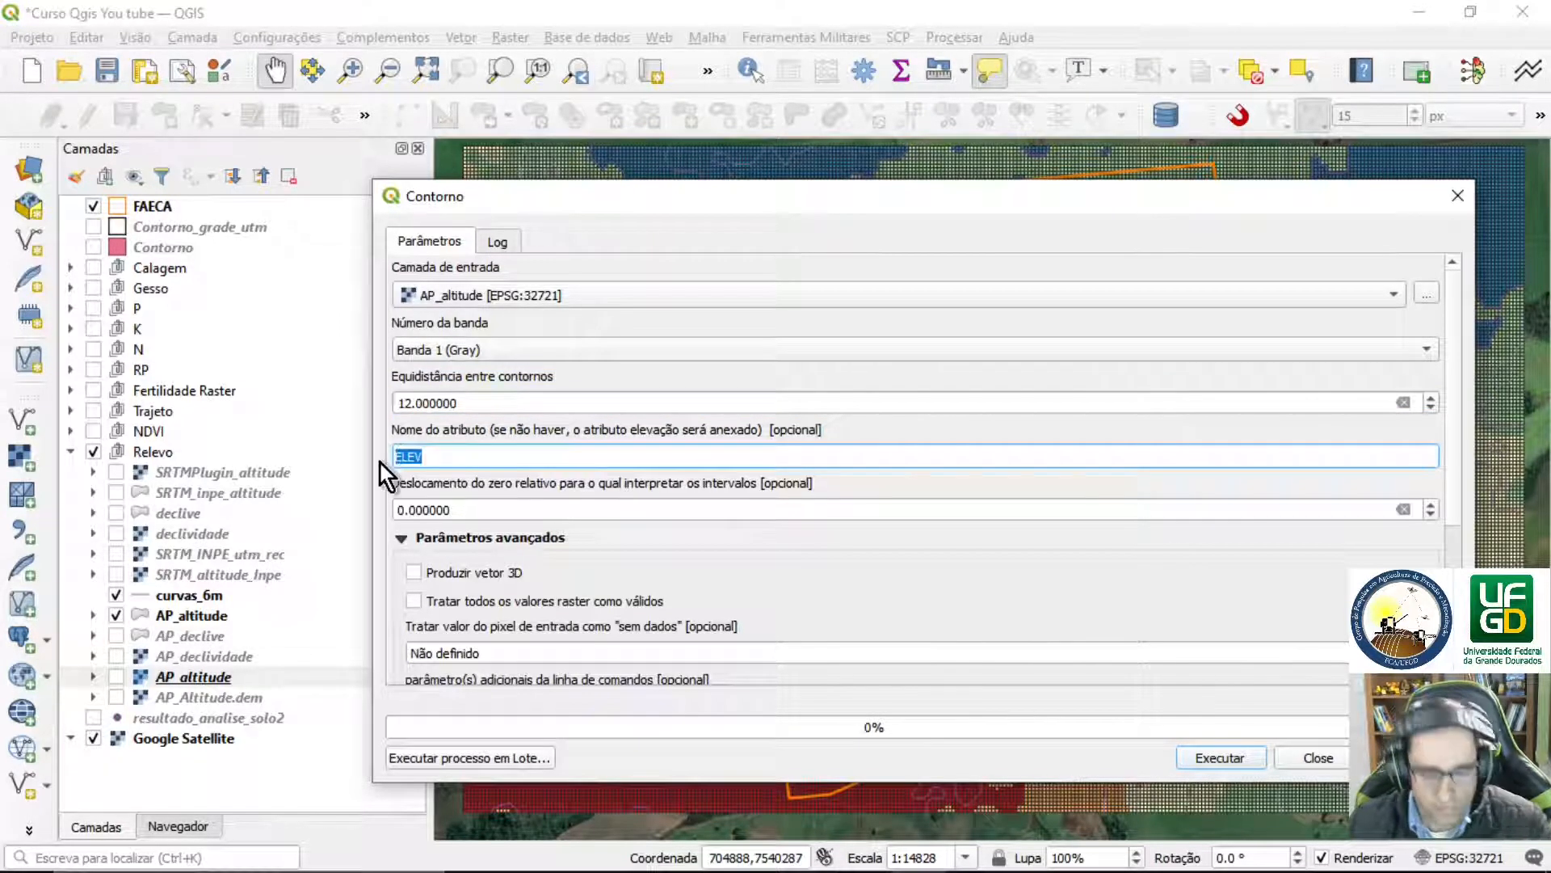
text(Cota)
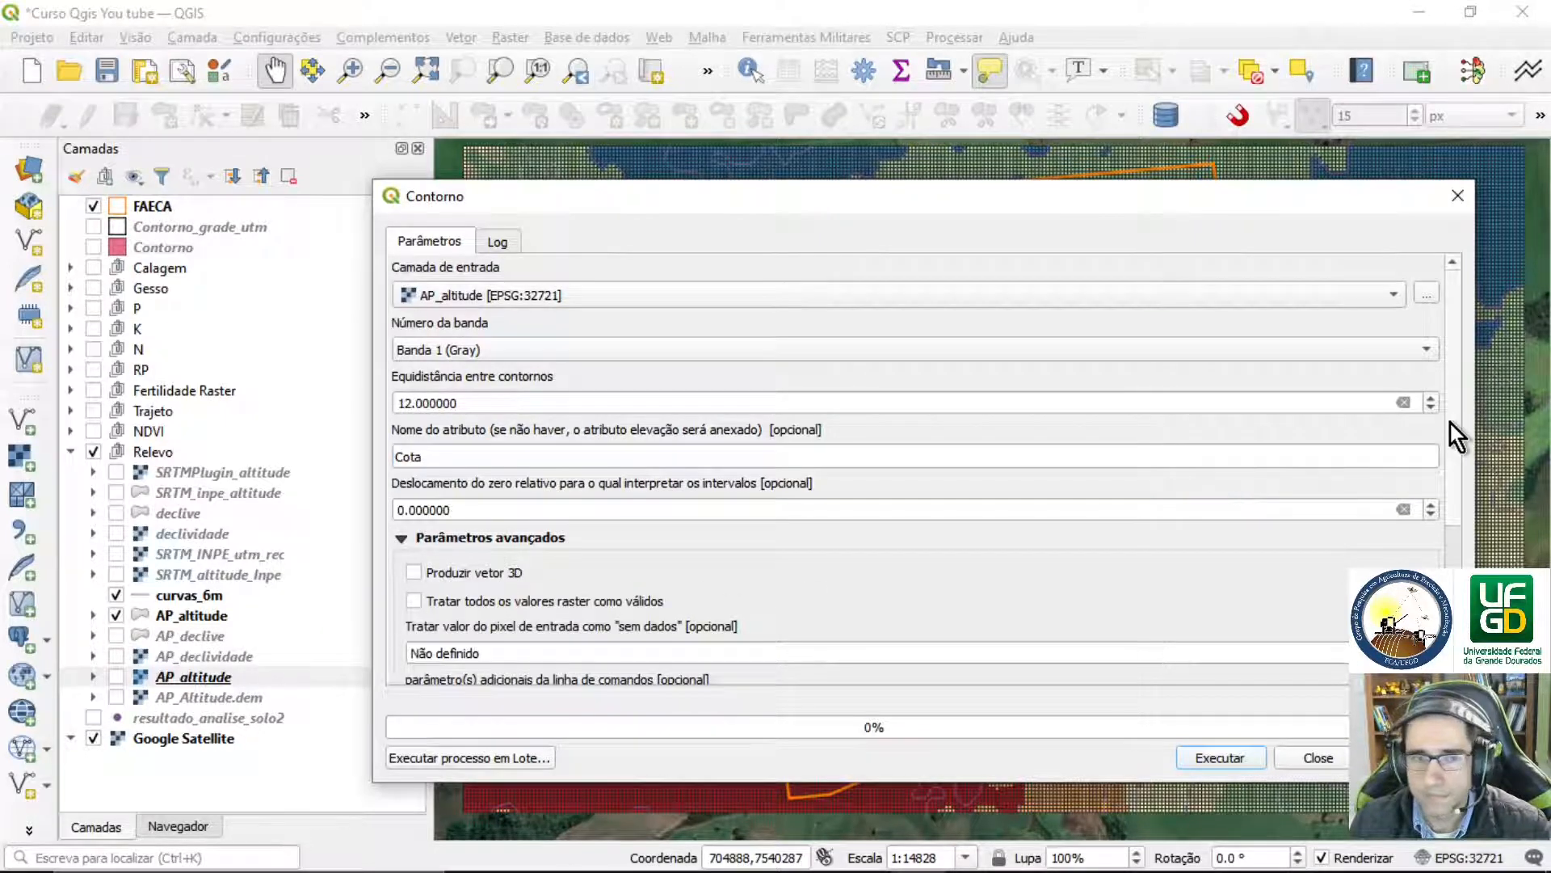
Save the contour output as curvas_12m.shp in the AP_27044_FBS_F6730_RT1 folder, run the extraction and close the tool
scroll(1451, 429, down, 5)
click(1428, 532)
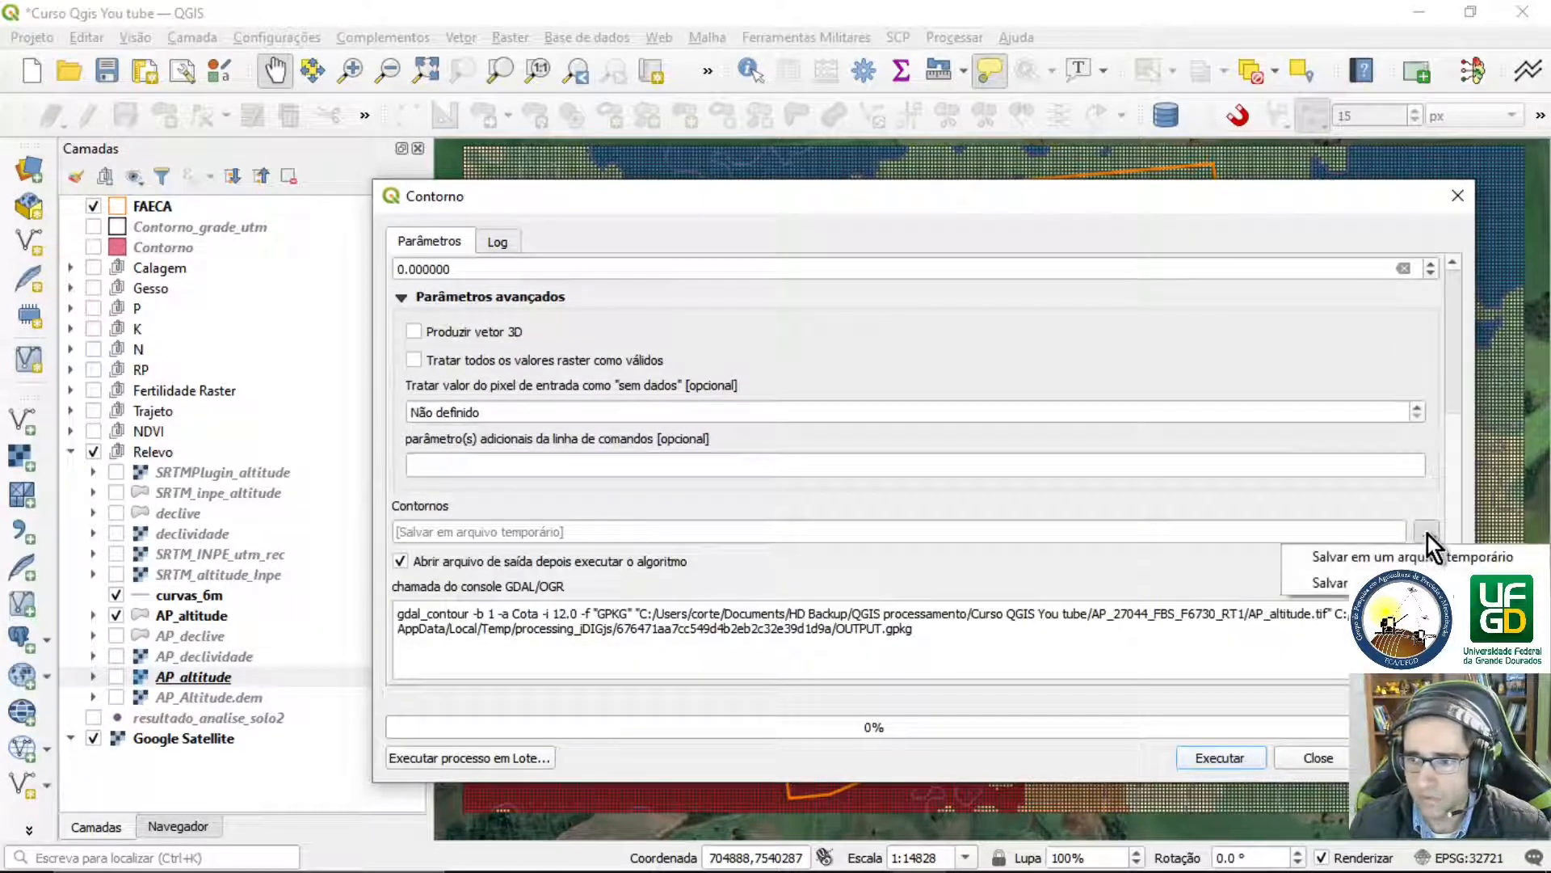
click(1325, 582)
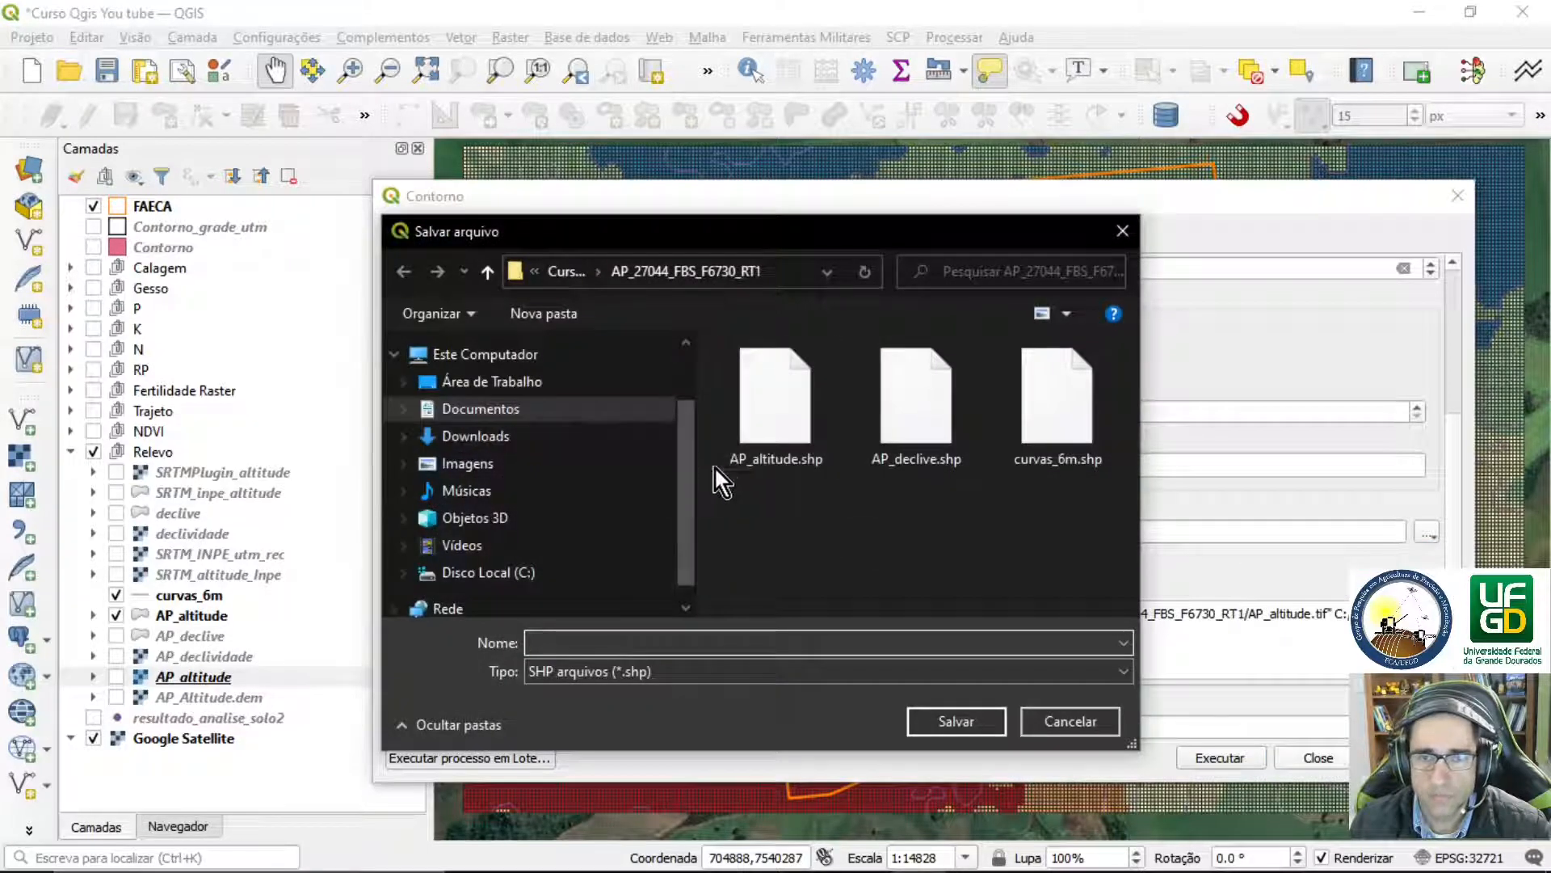
click(1002, 467)
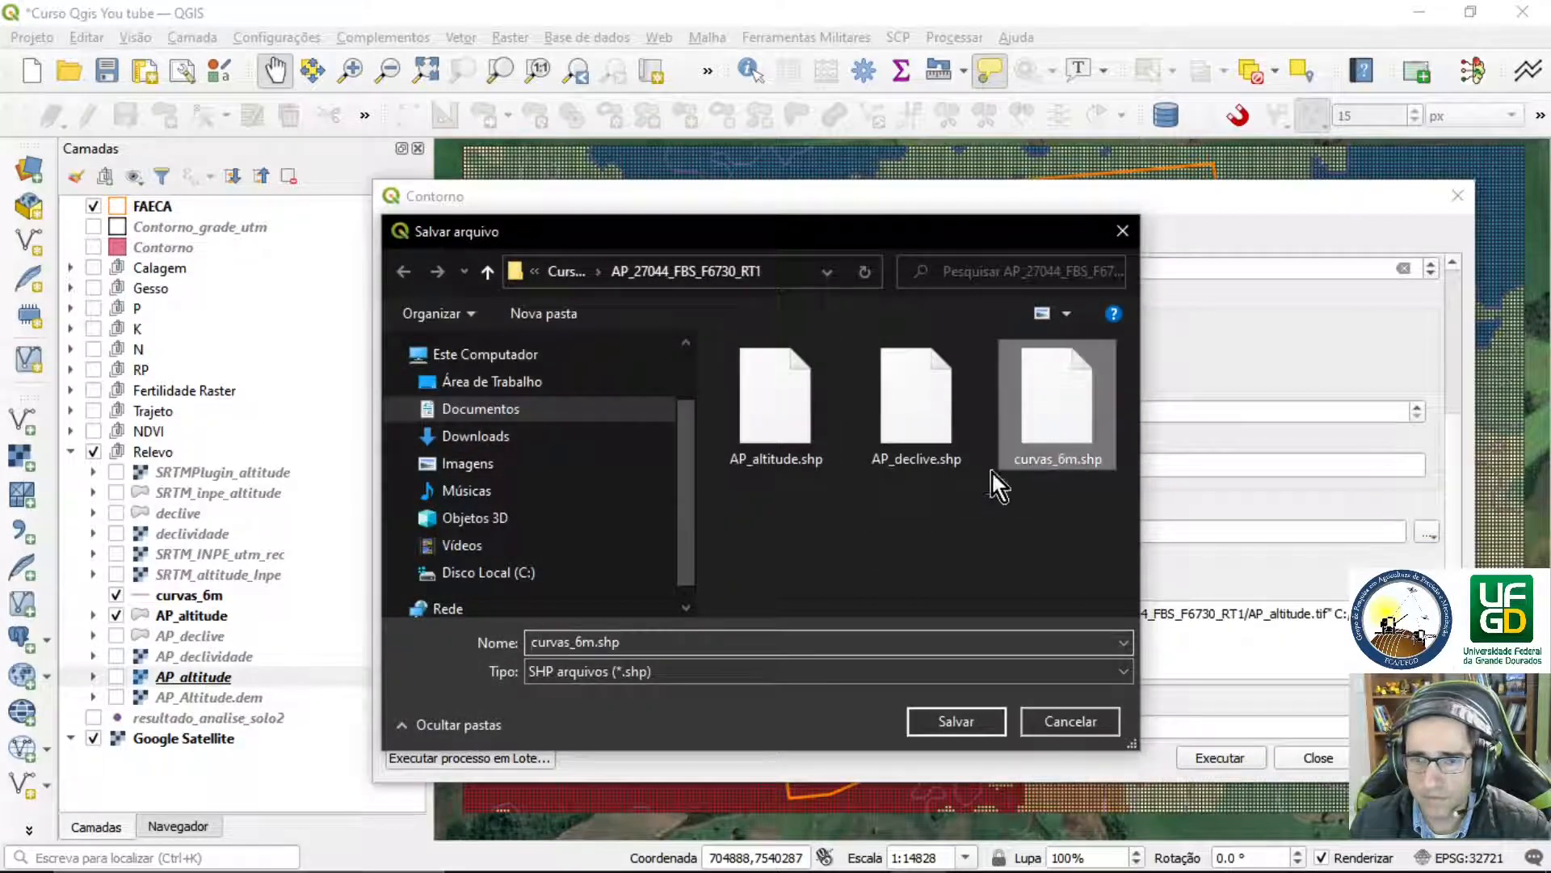
click(572, 642)
click(576, 642)
key(Delete)
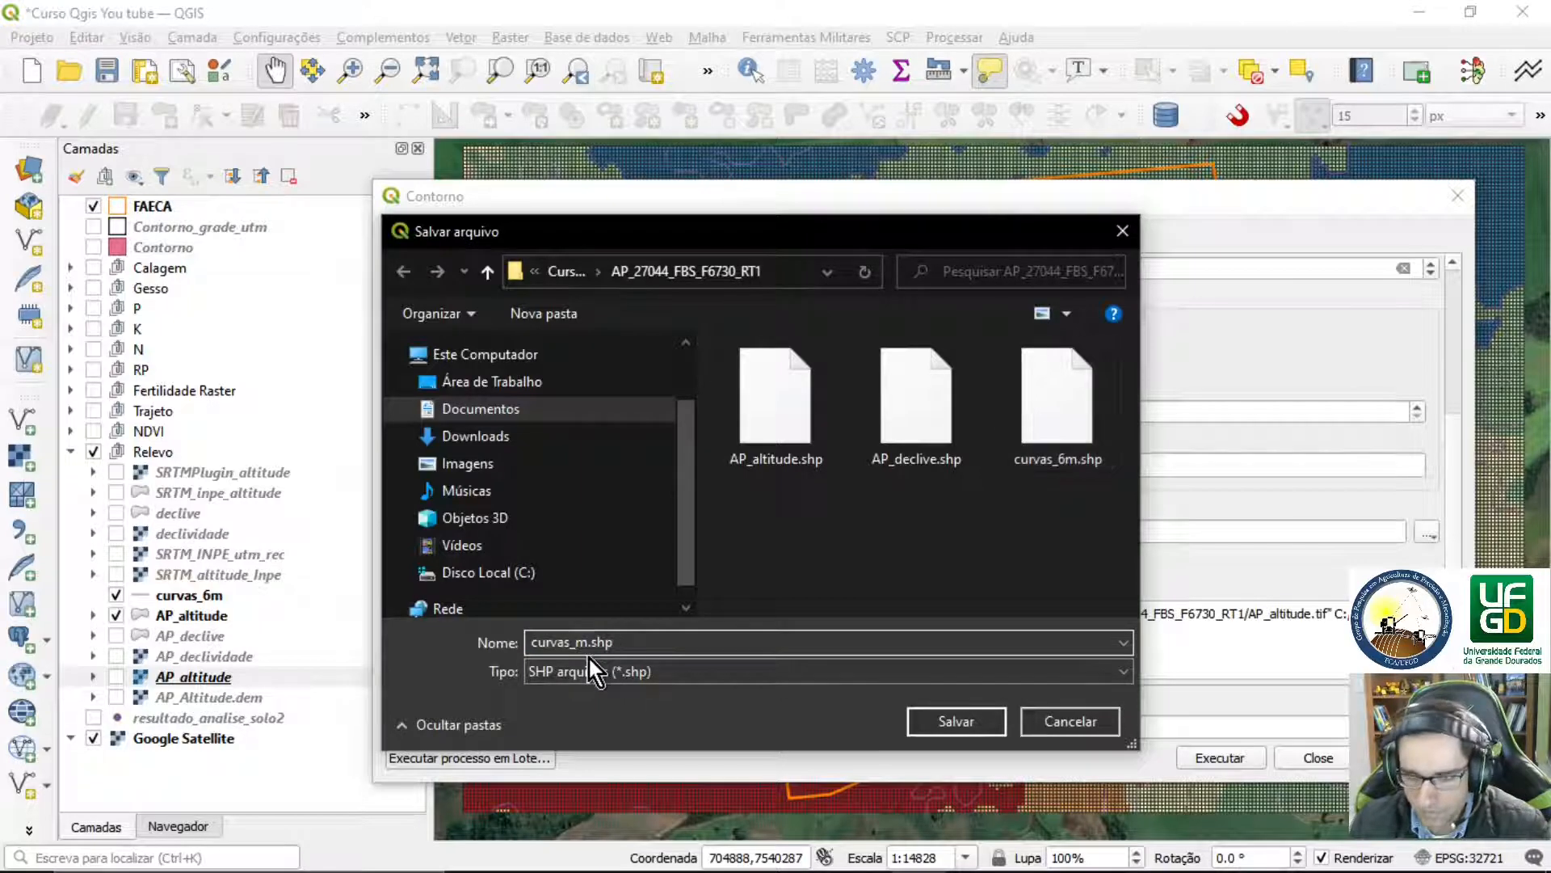
text(12)
click(934, 727)
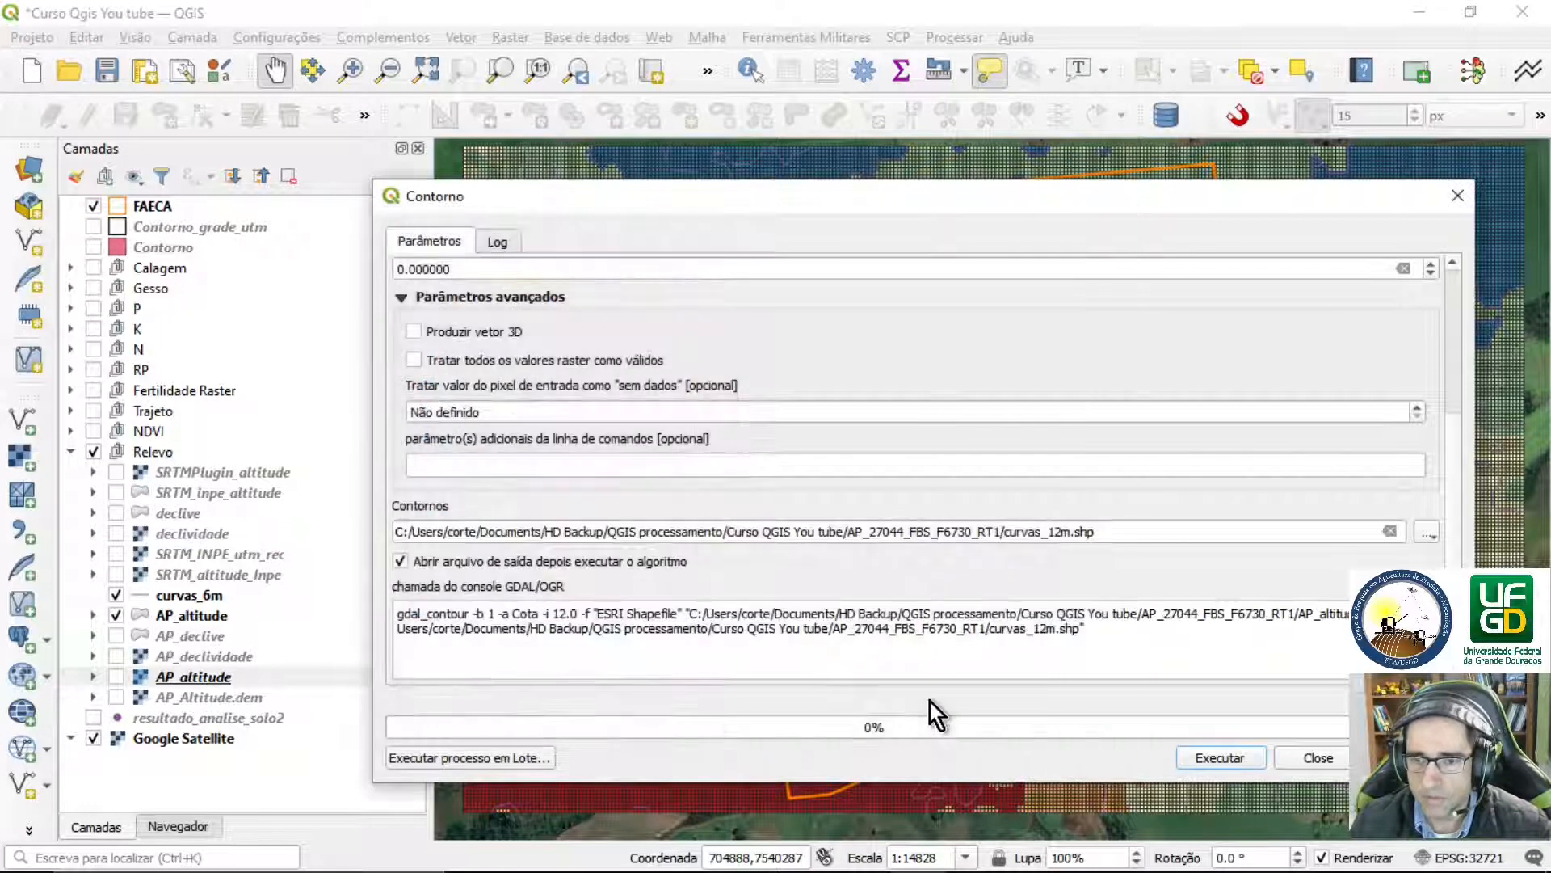
click(1218, 759)
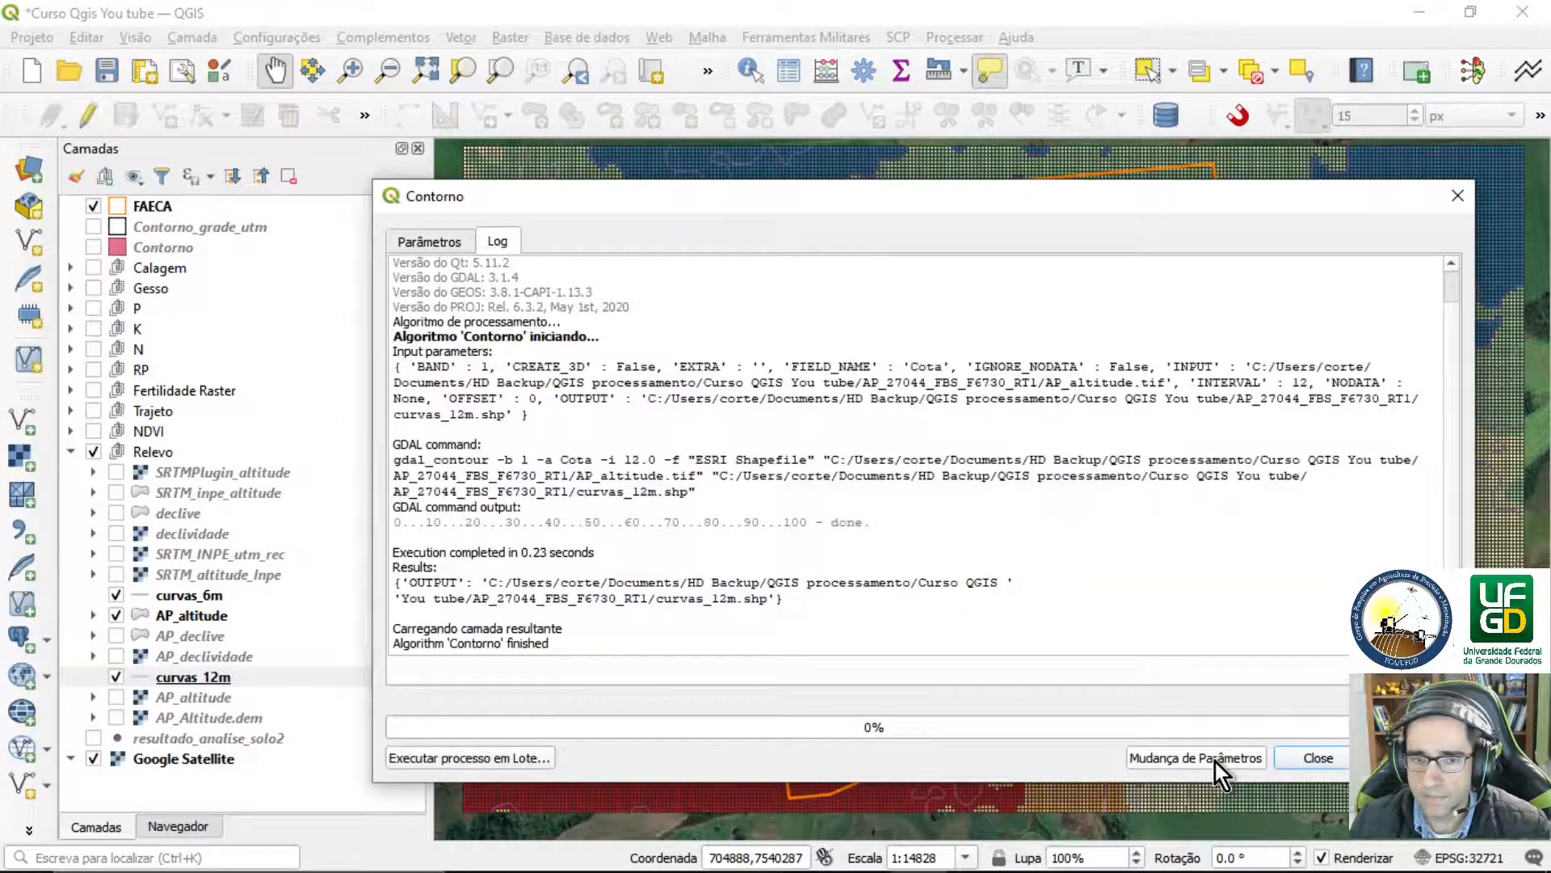
click(1320, 757)
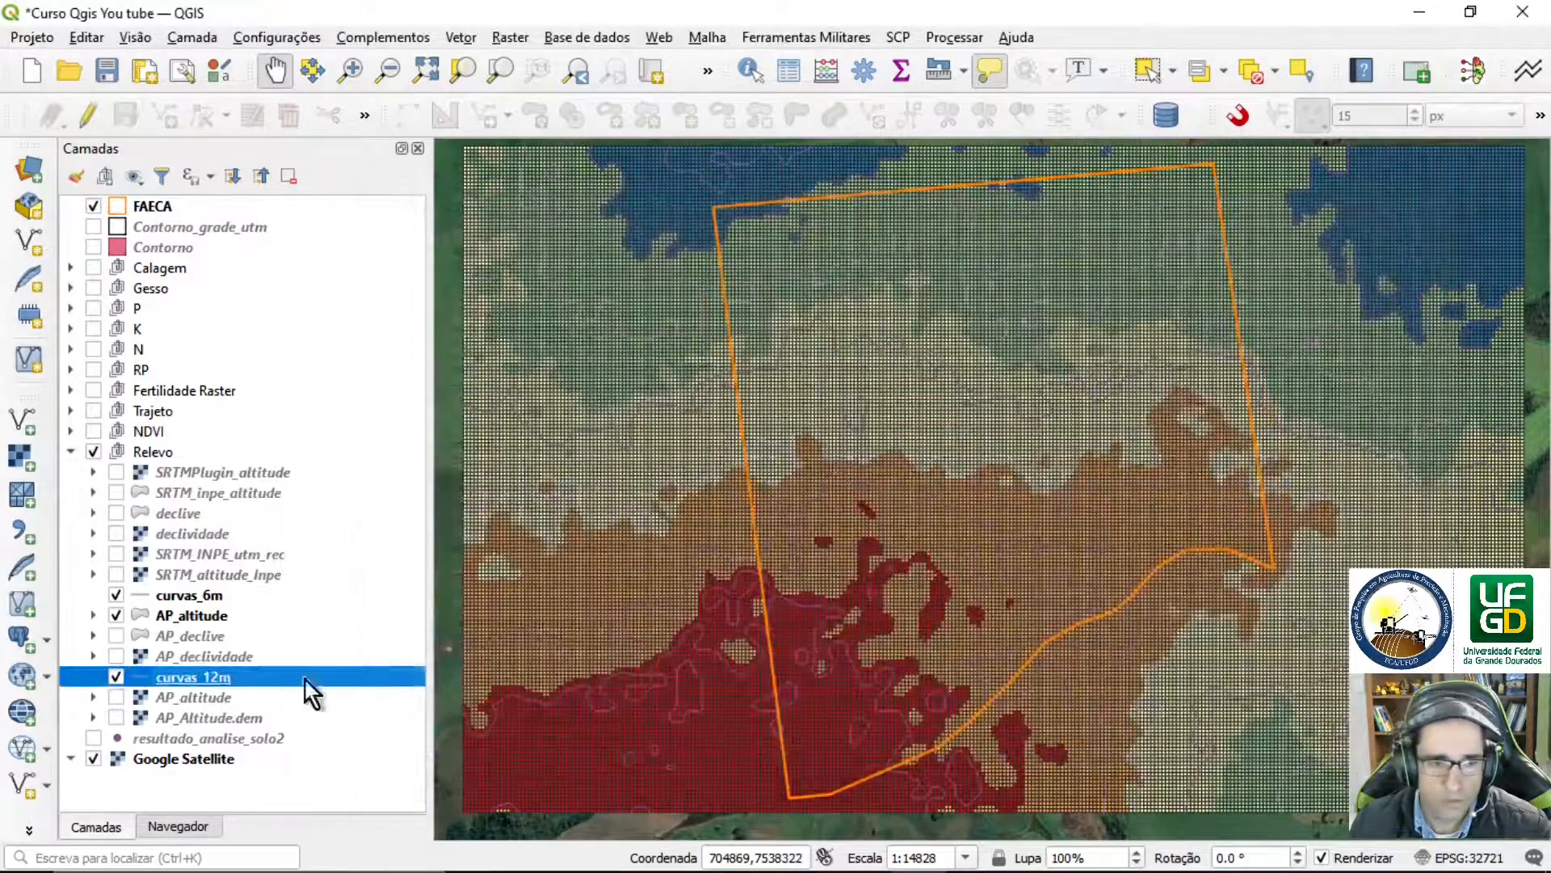
Move the curvas_12m layer above curvas_6m and hide the curvas_6m and AP_altitude vector layers
drag(215, 679, 213, 594)
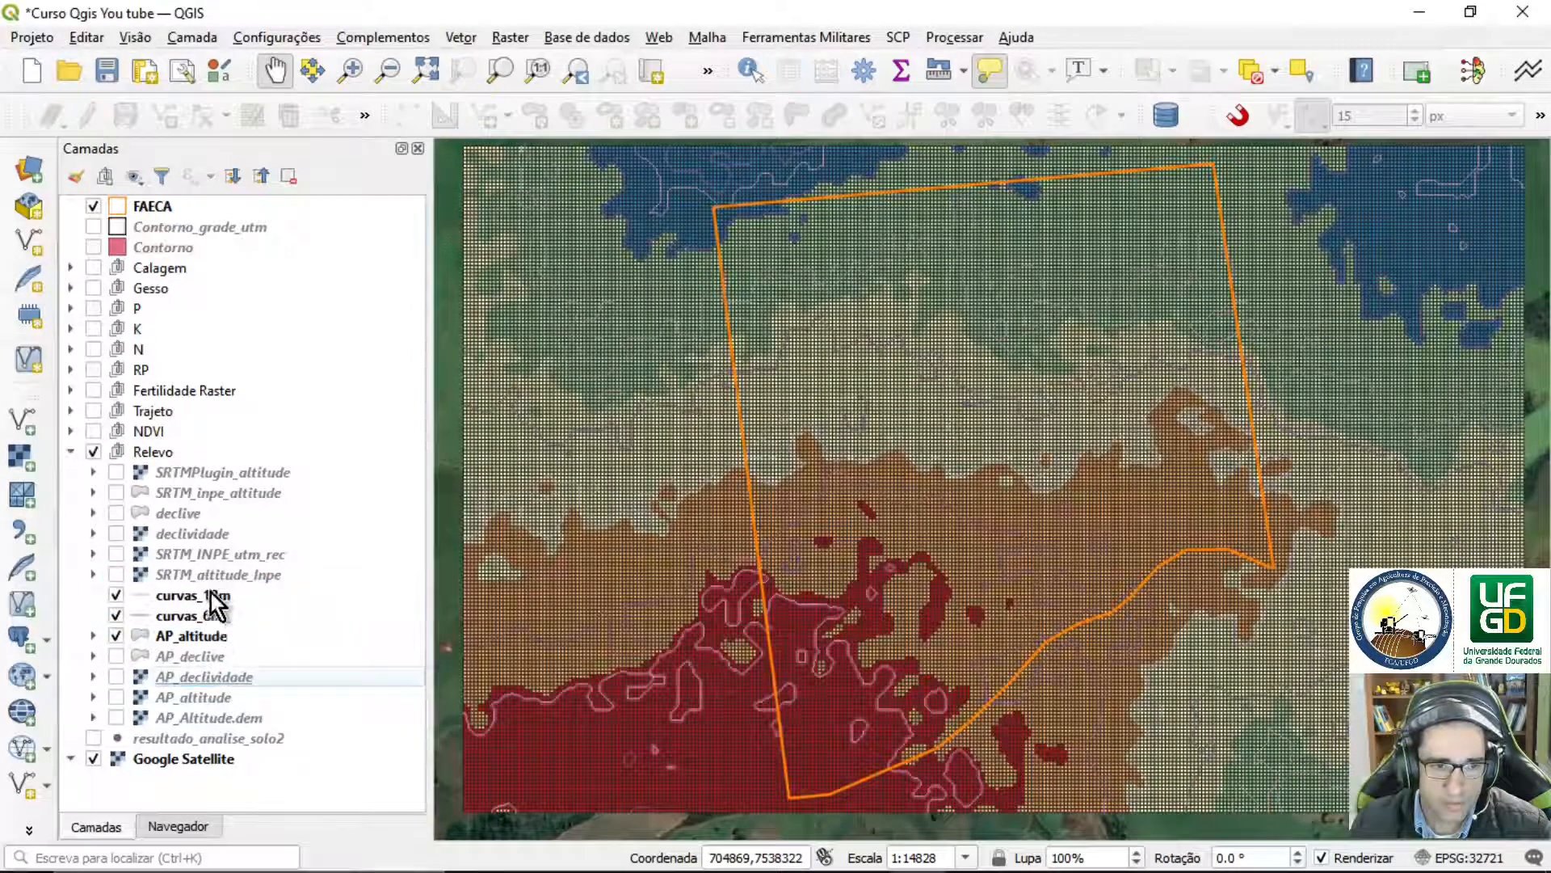
click(118, 615)
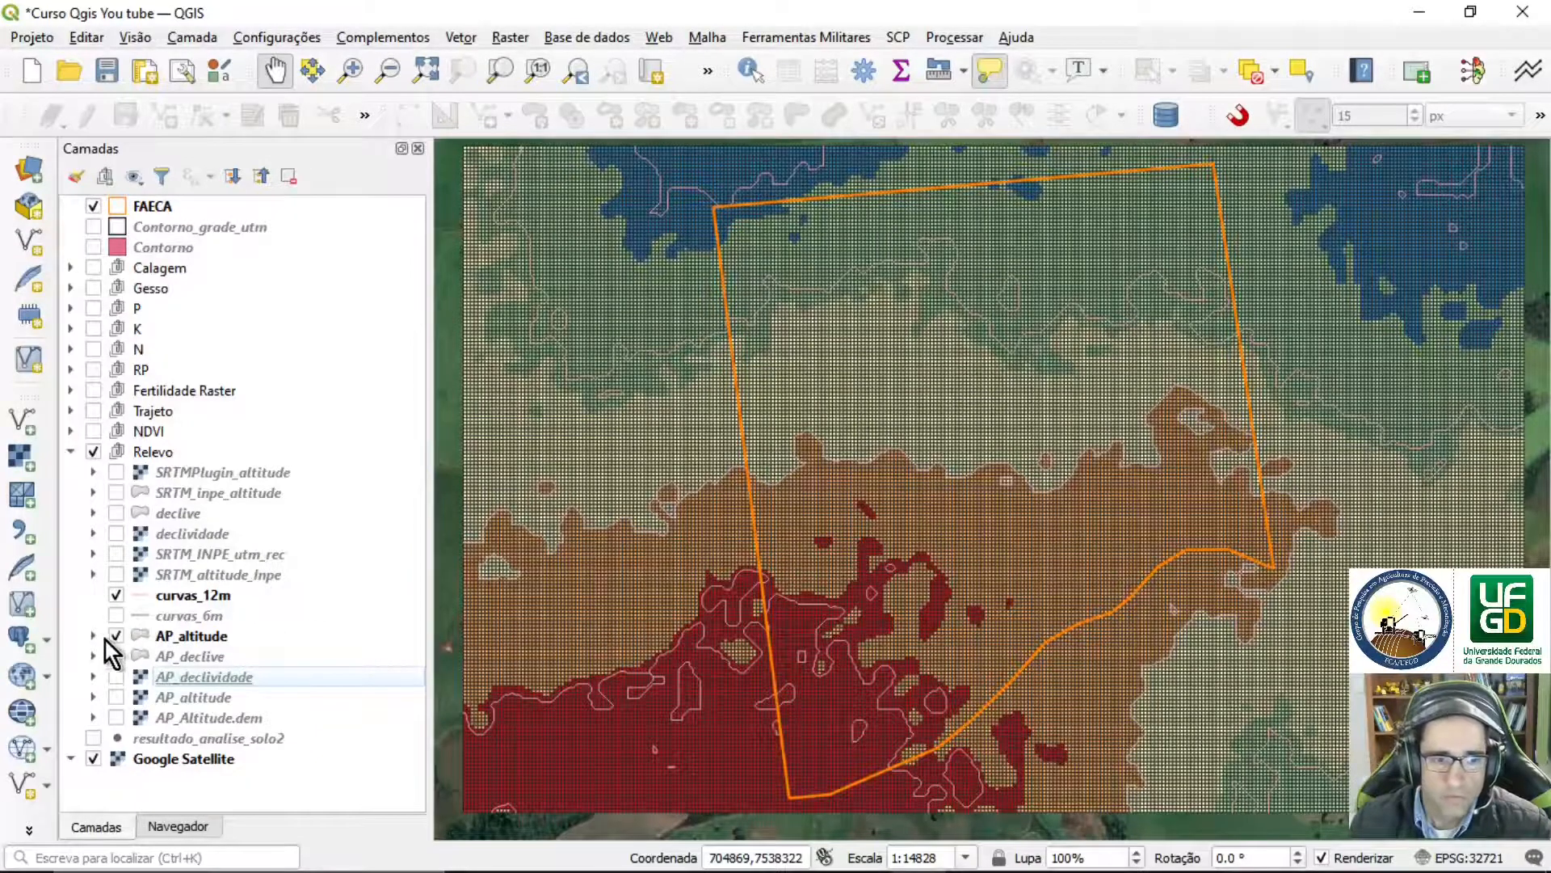
click(114, 637)
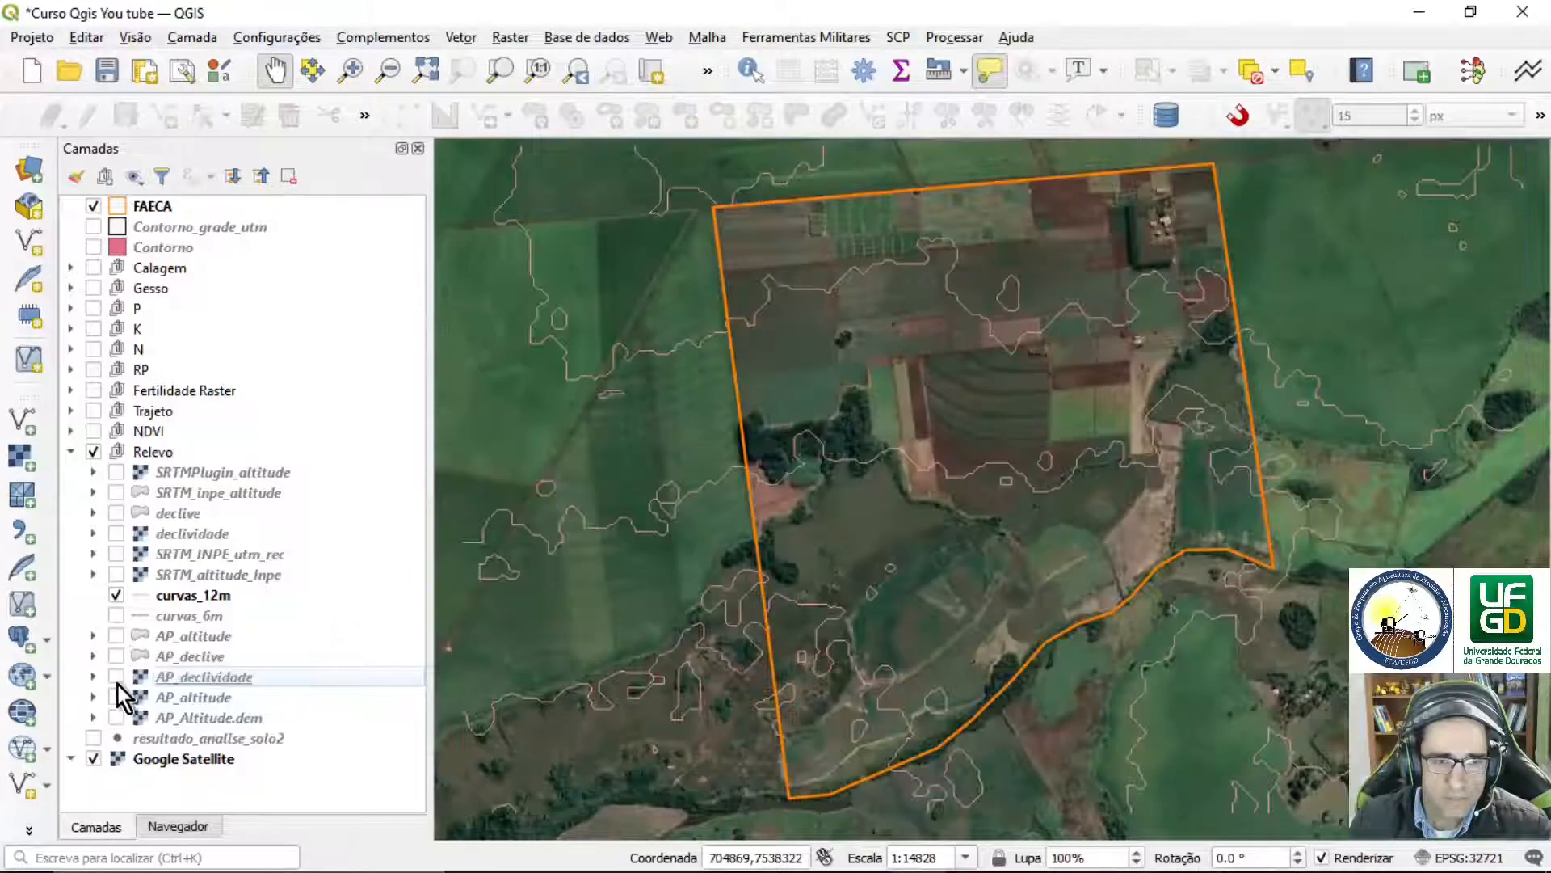
Show the AP_declividade raster briefly, hide it again and display the AP_altitude raster beneath the contours
click(115, 676)
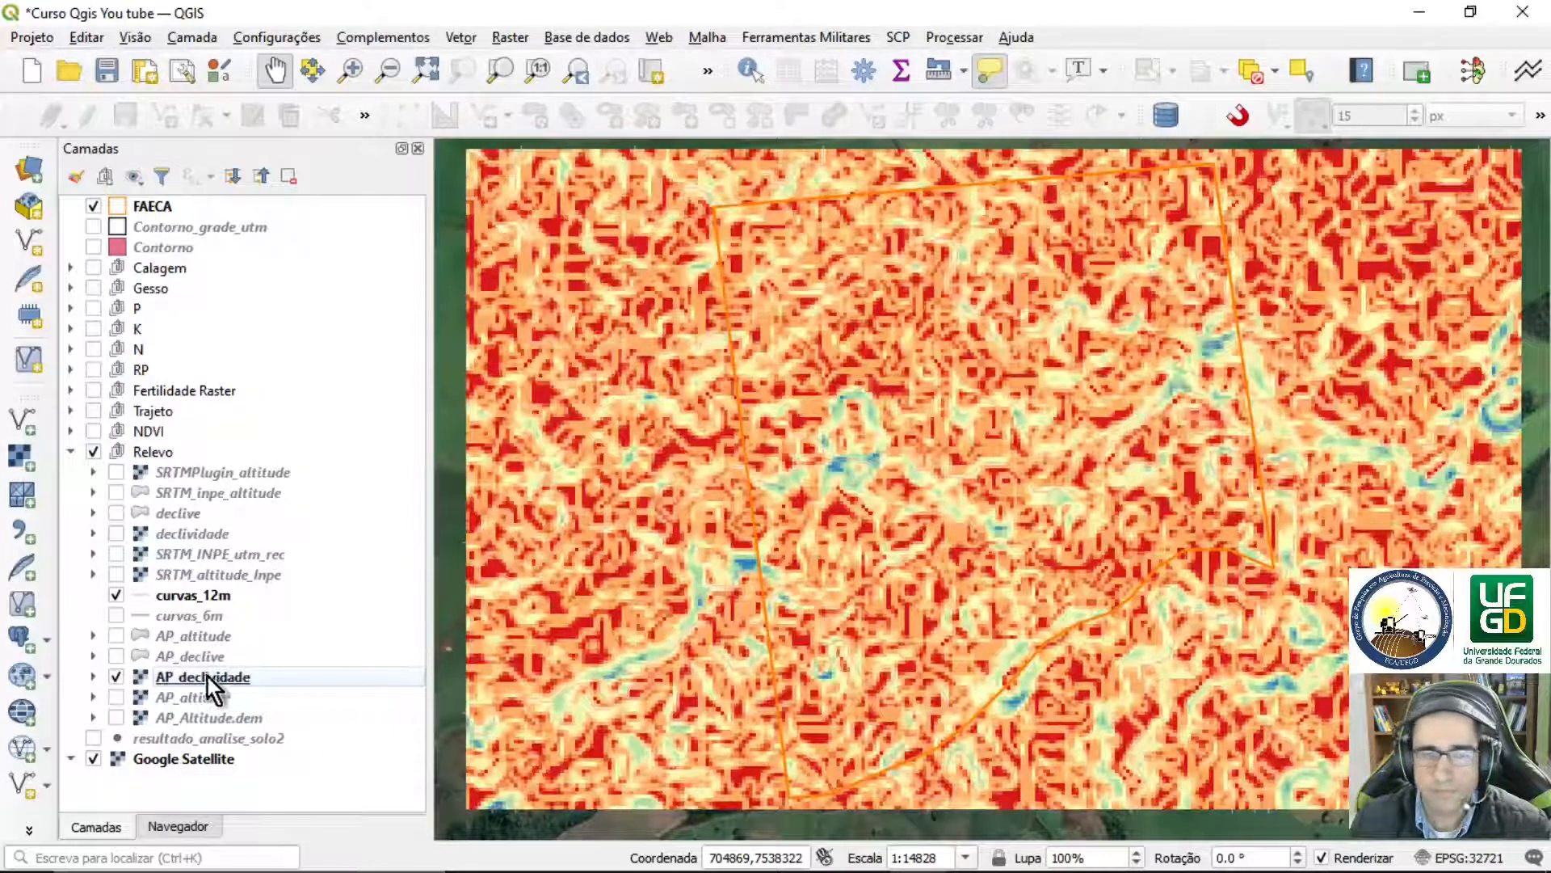
click(114, 676)
click(116, 697)
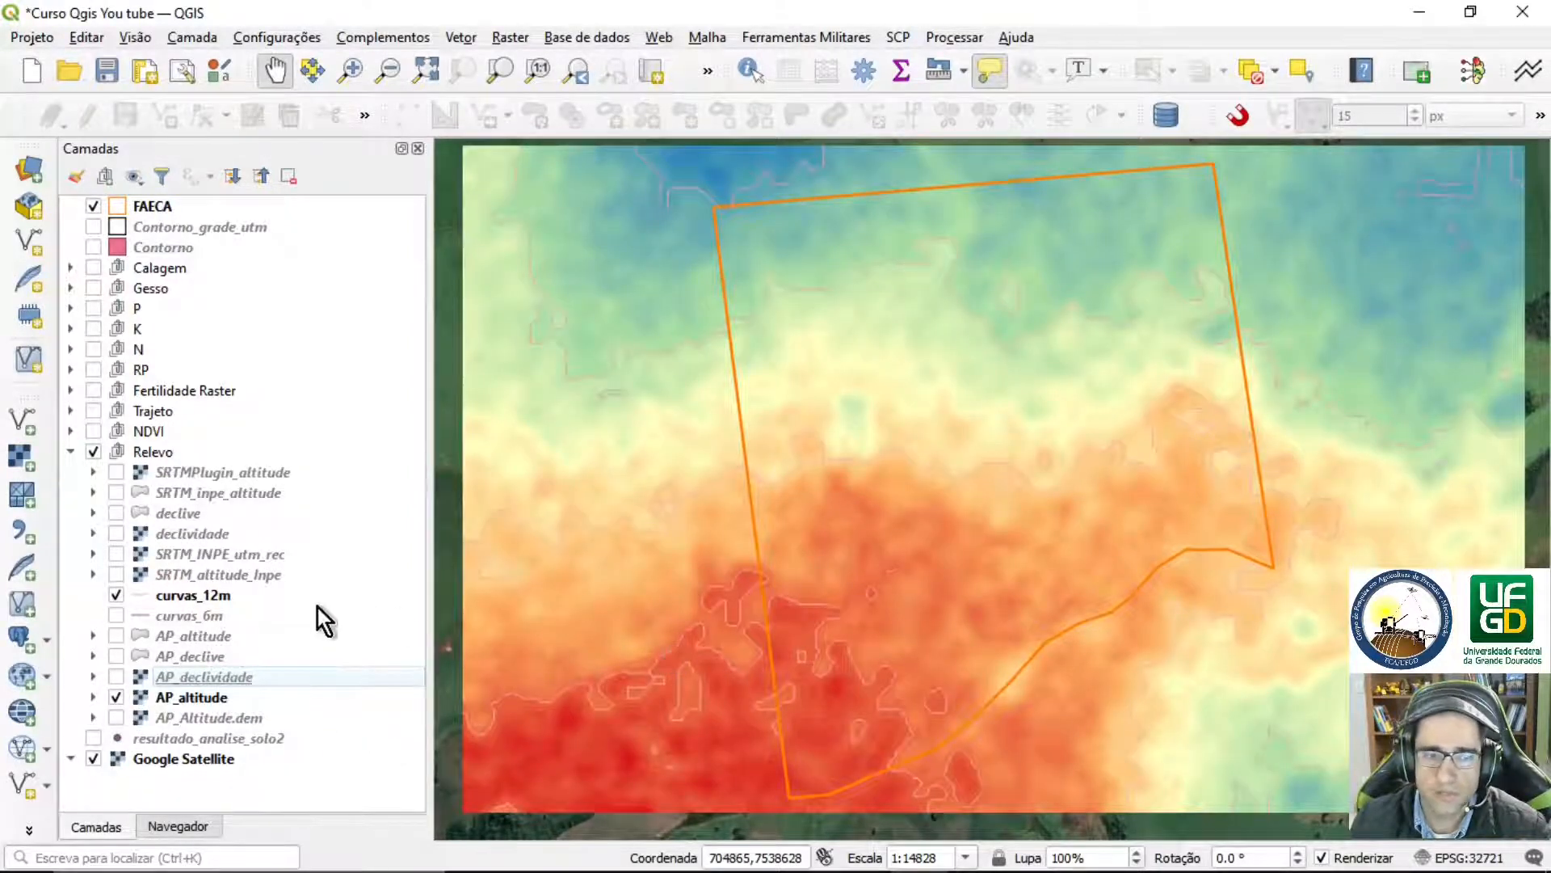
Set the simple line colour of curvas_12m to black and symbolize the layer with five graduated elevation classes
double_click(208, 595)
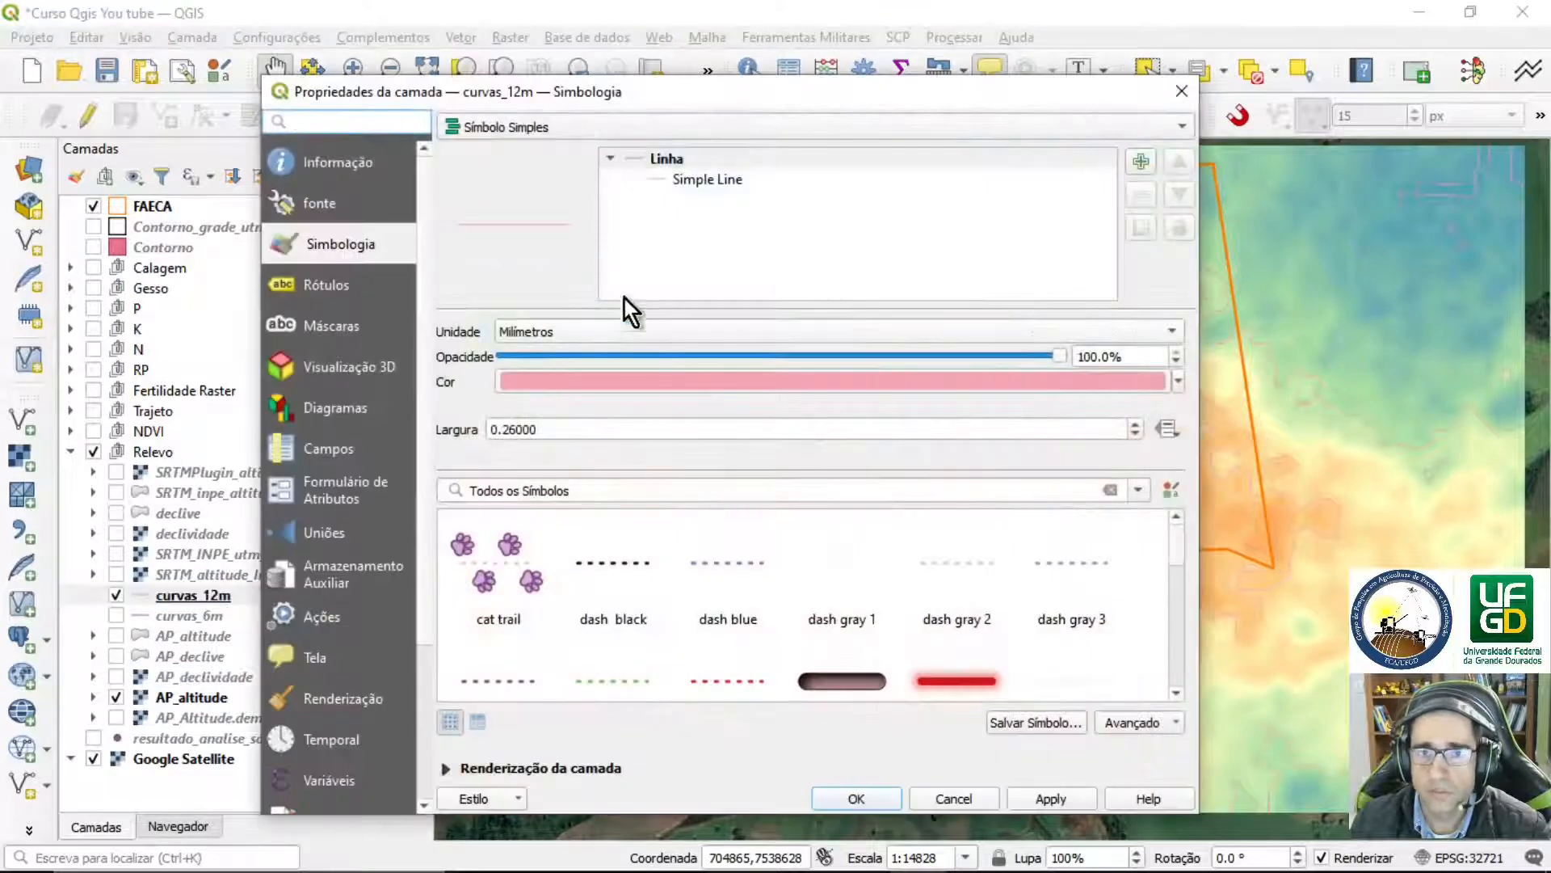
click(724, 184)
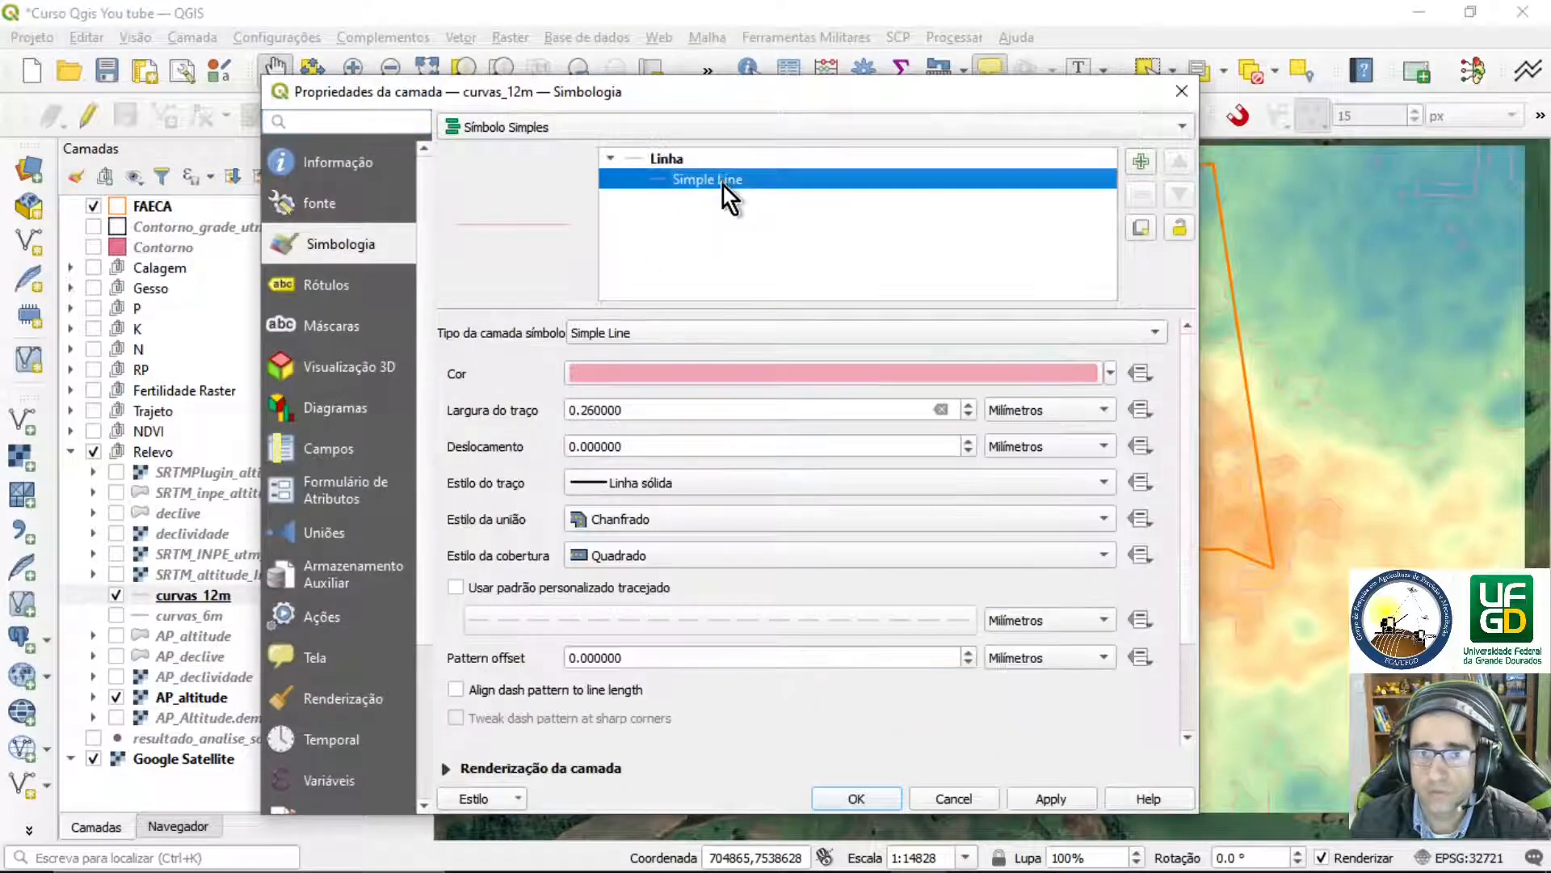
click(1111, 373)
click(601, 673)
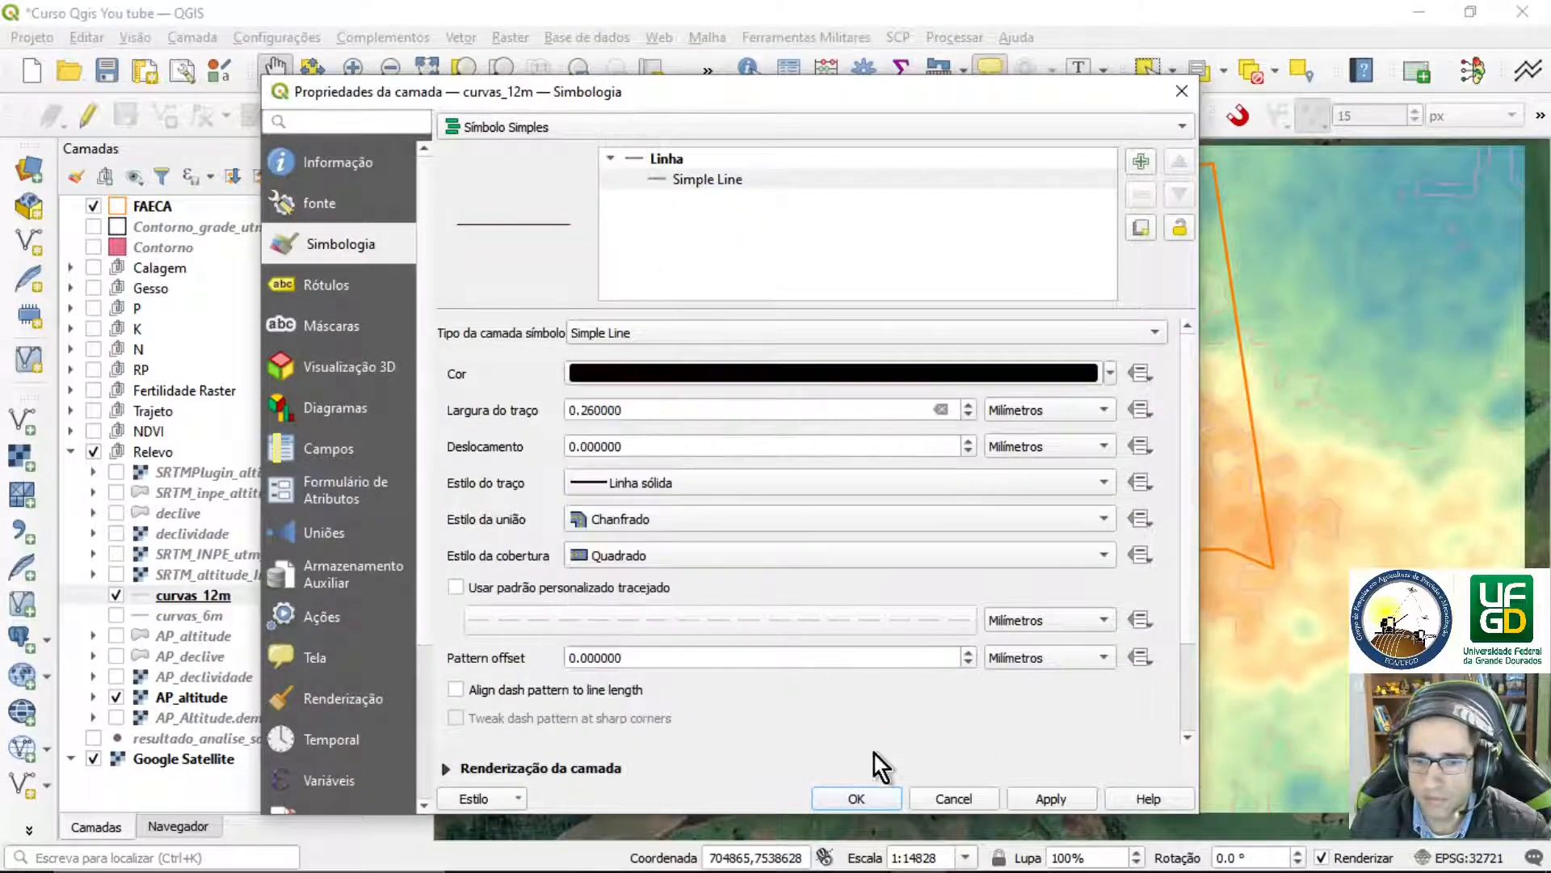
click(1050, 798)
click(858, 796)
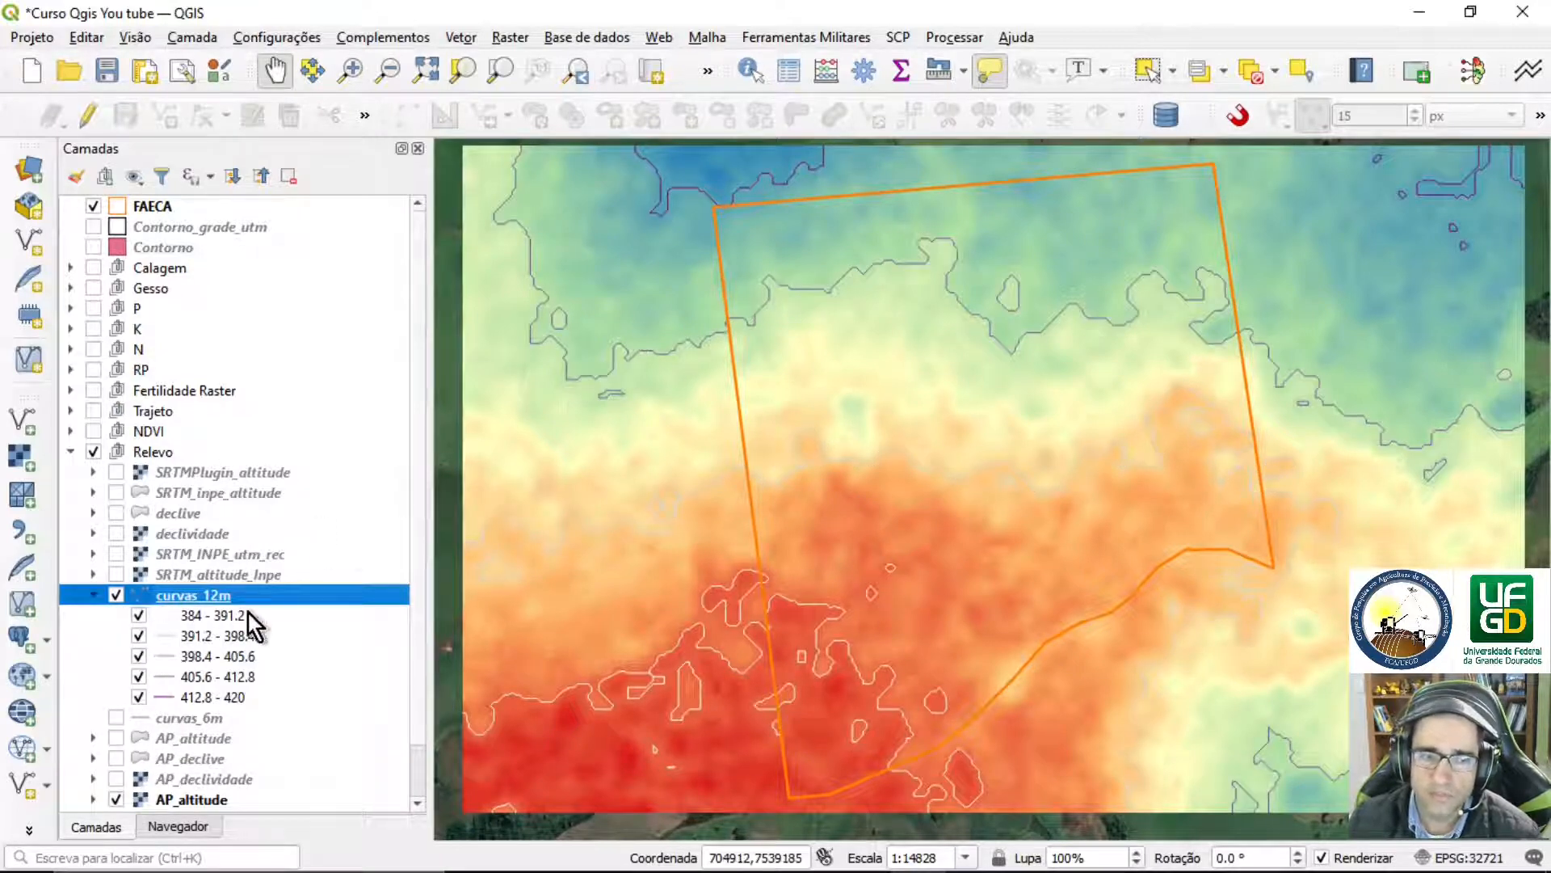
Collapse the class legend of curvas_12m and toggle the layer off and on again over the AP_altitude raster
scroll(419, 525, down, 1)
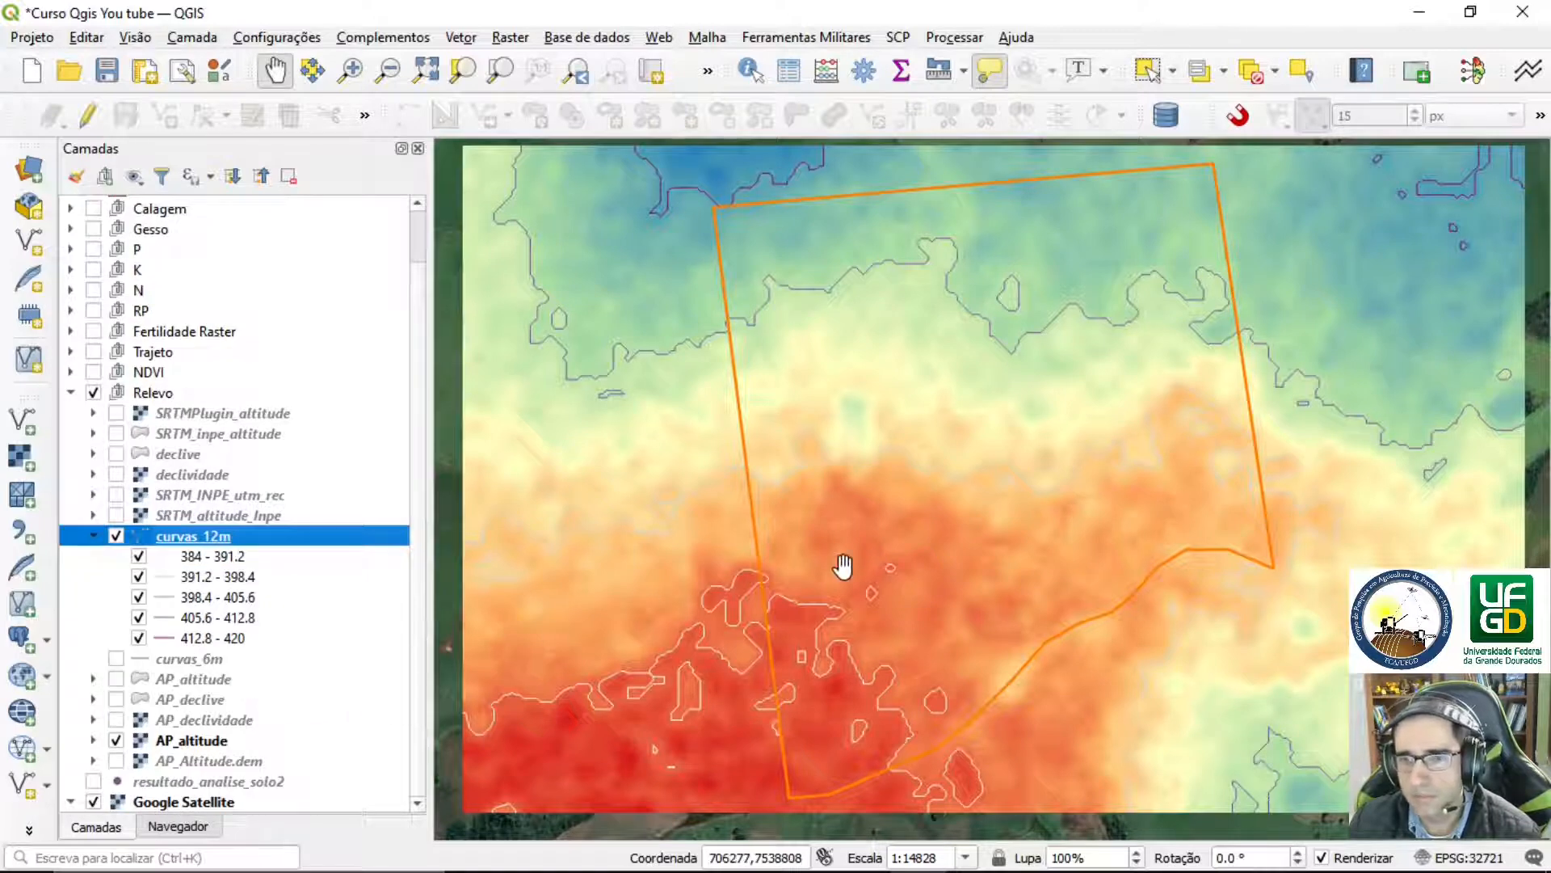
click(115, 535)
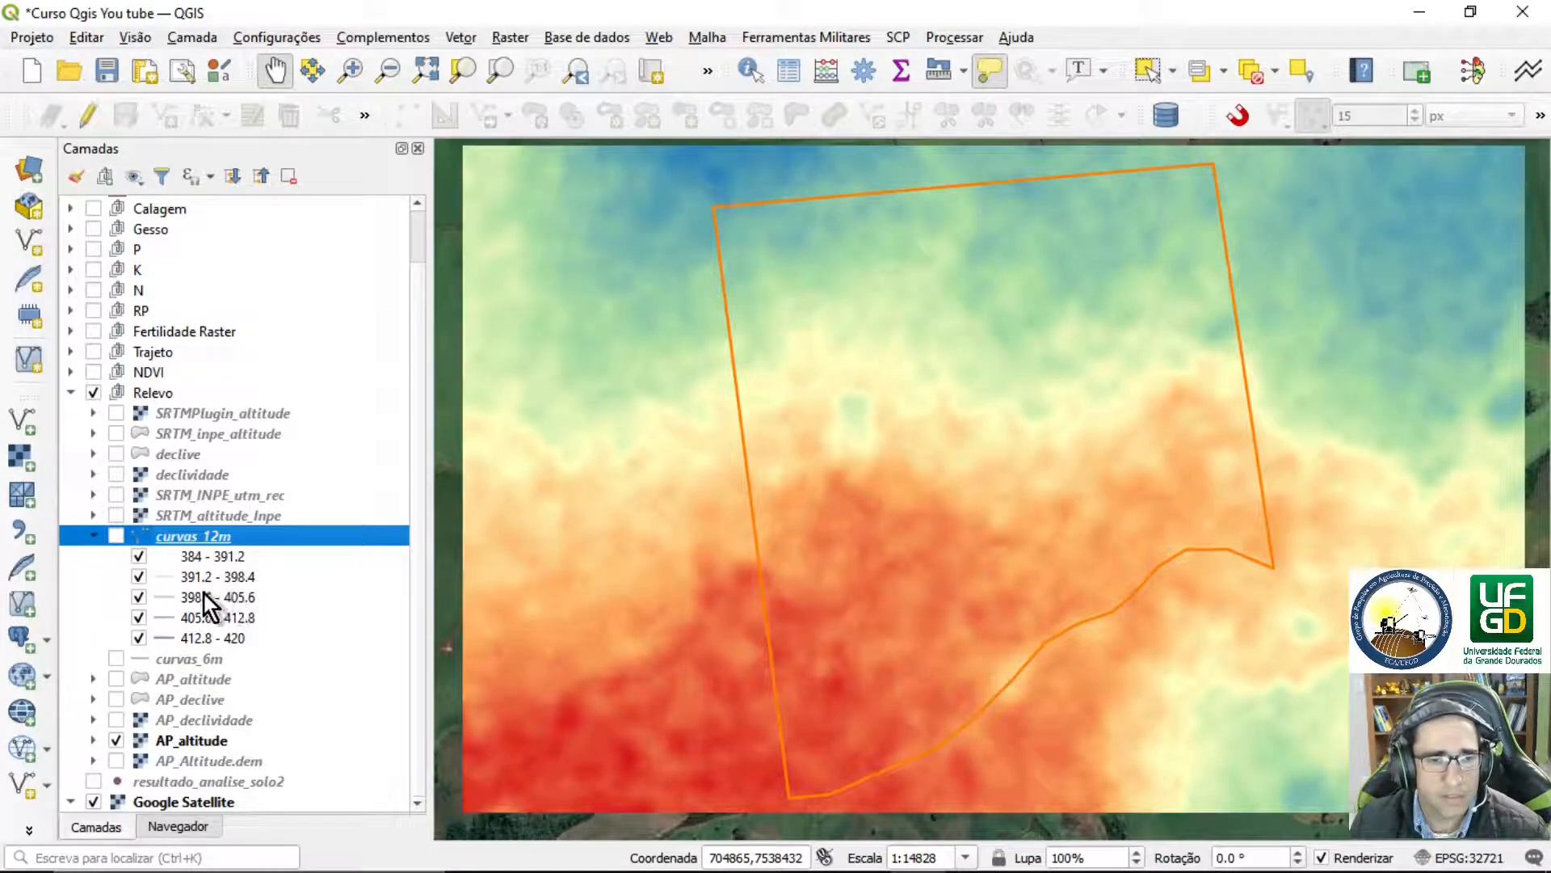
click(94, 537)
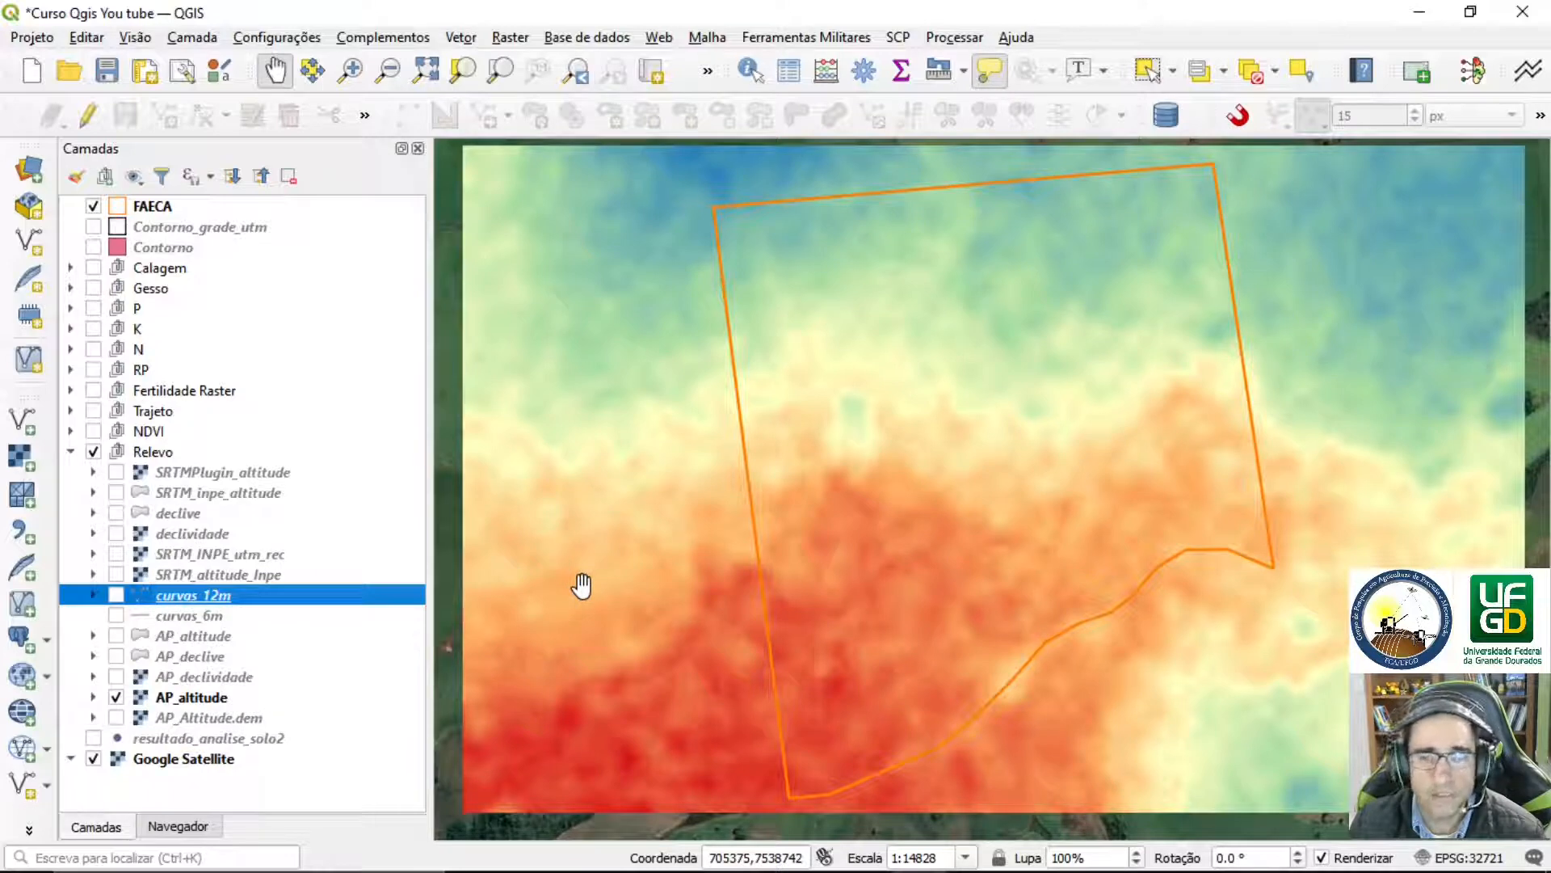
click(116, 596)
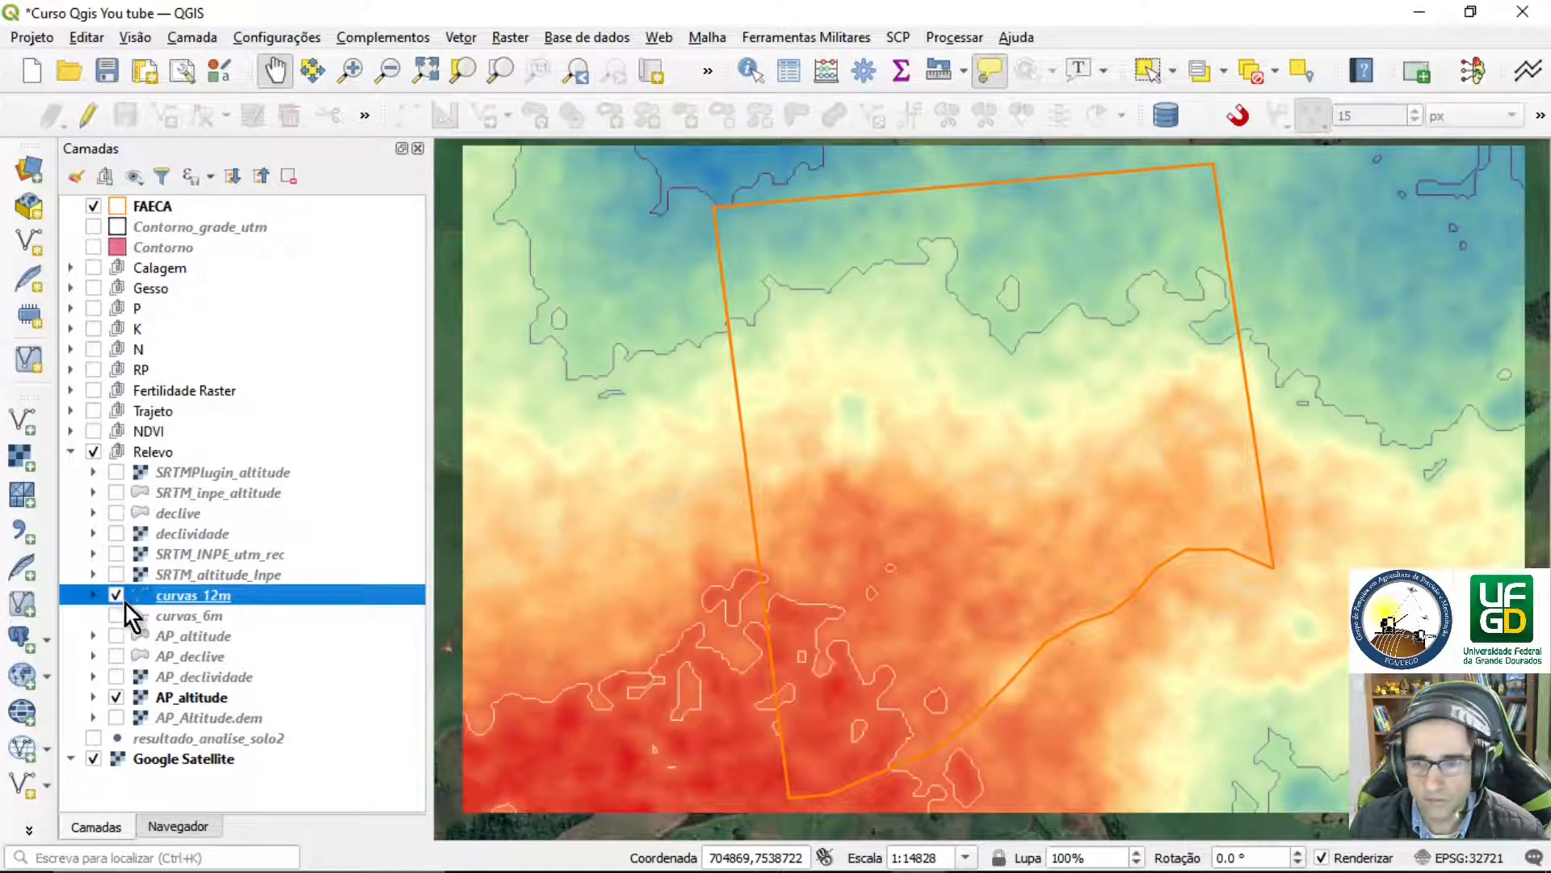